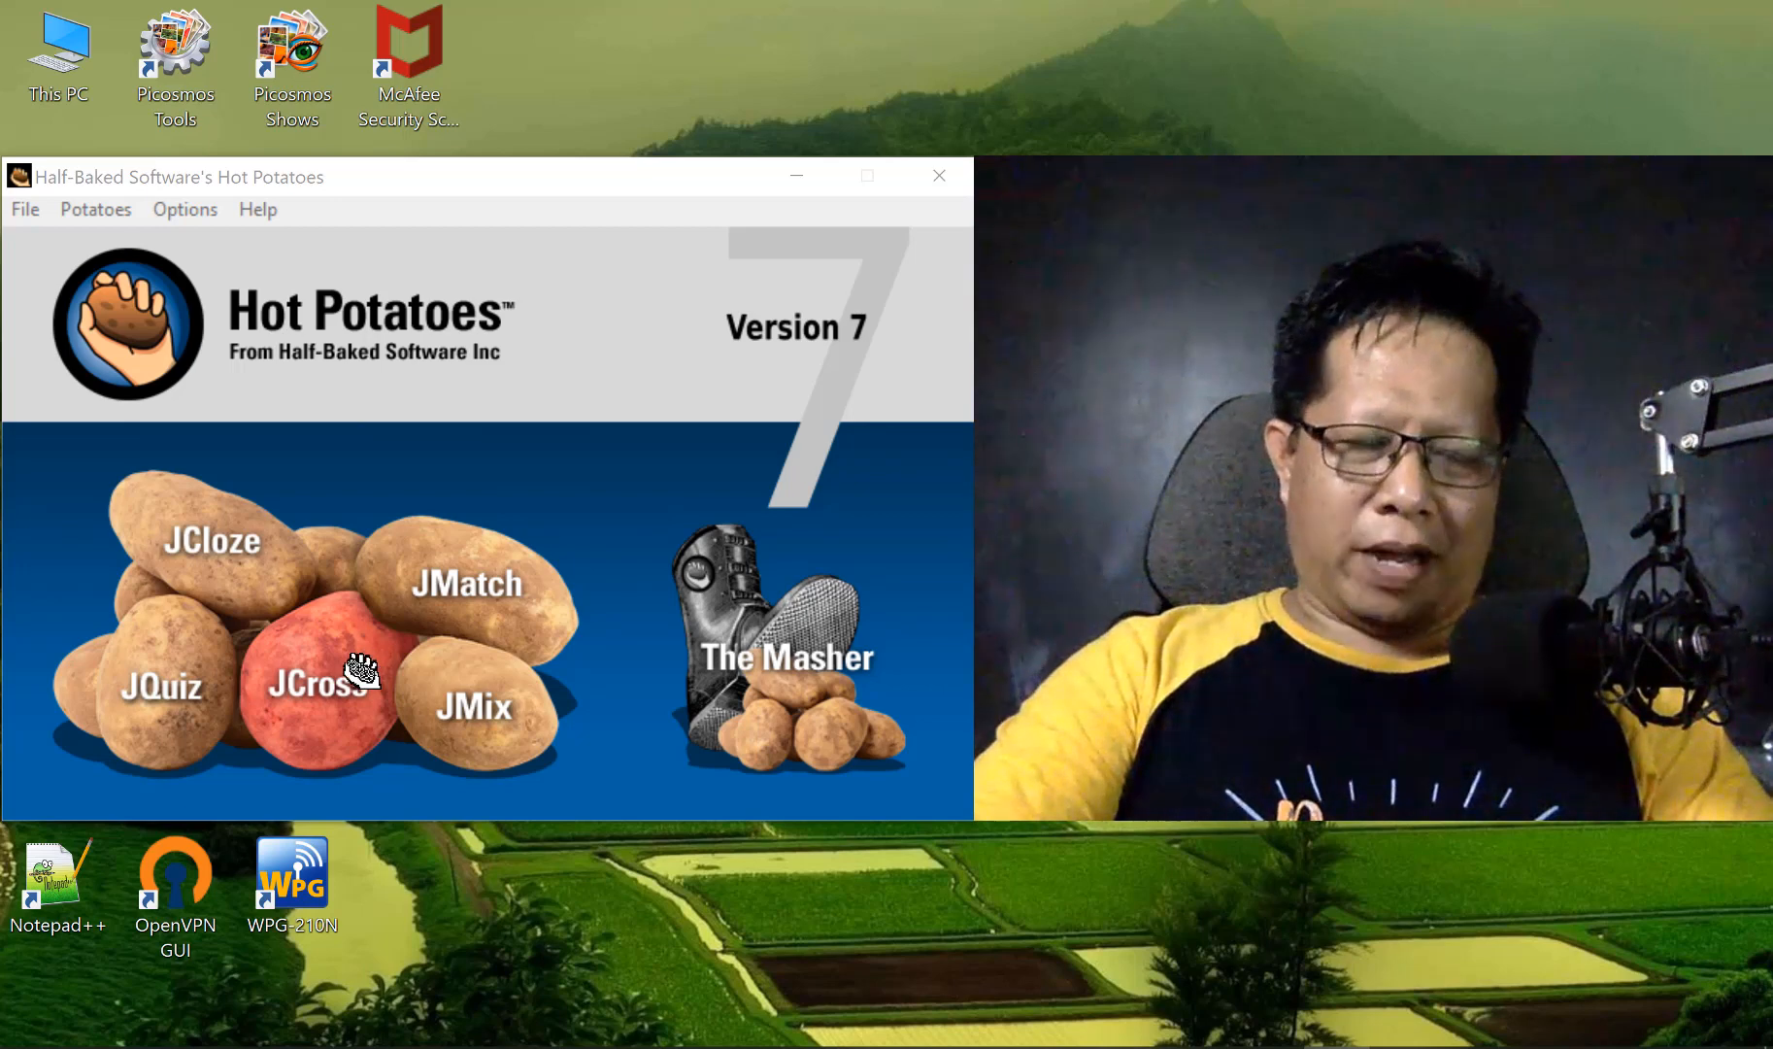
Open the GAMBAR folder inside HOT POTATOES in Documents and search it for *.jpg files
left_click(328, 712)
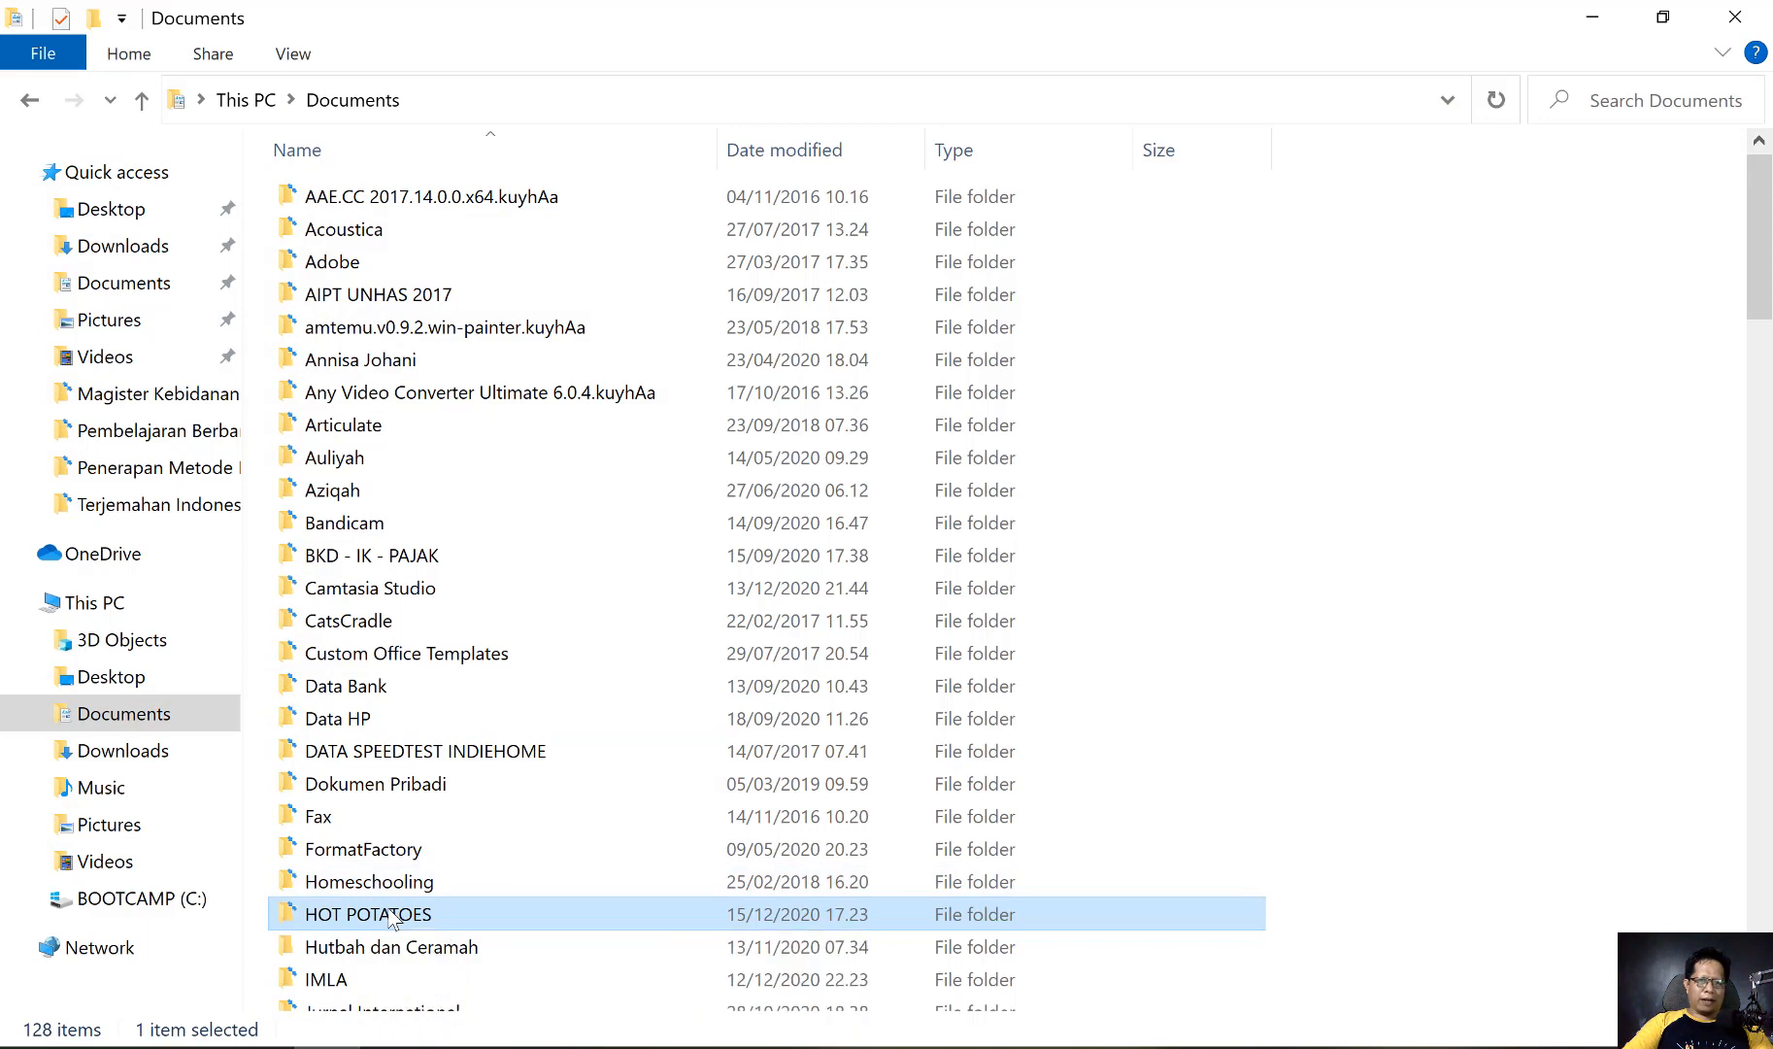
double_click(391, 918)
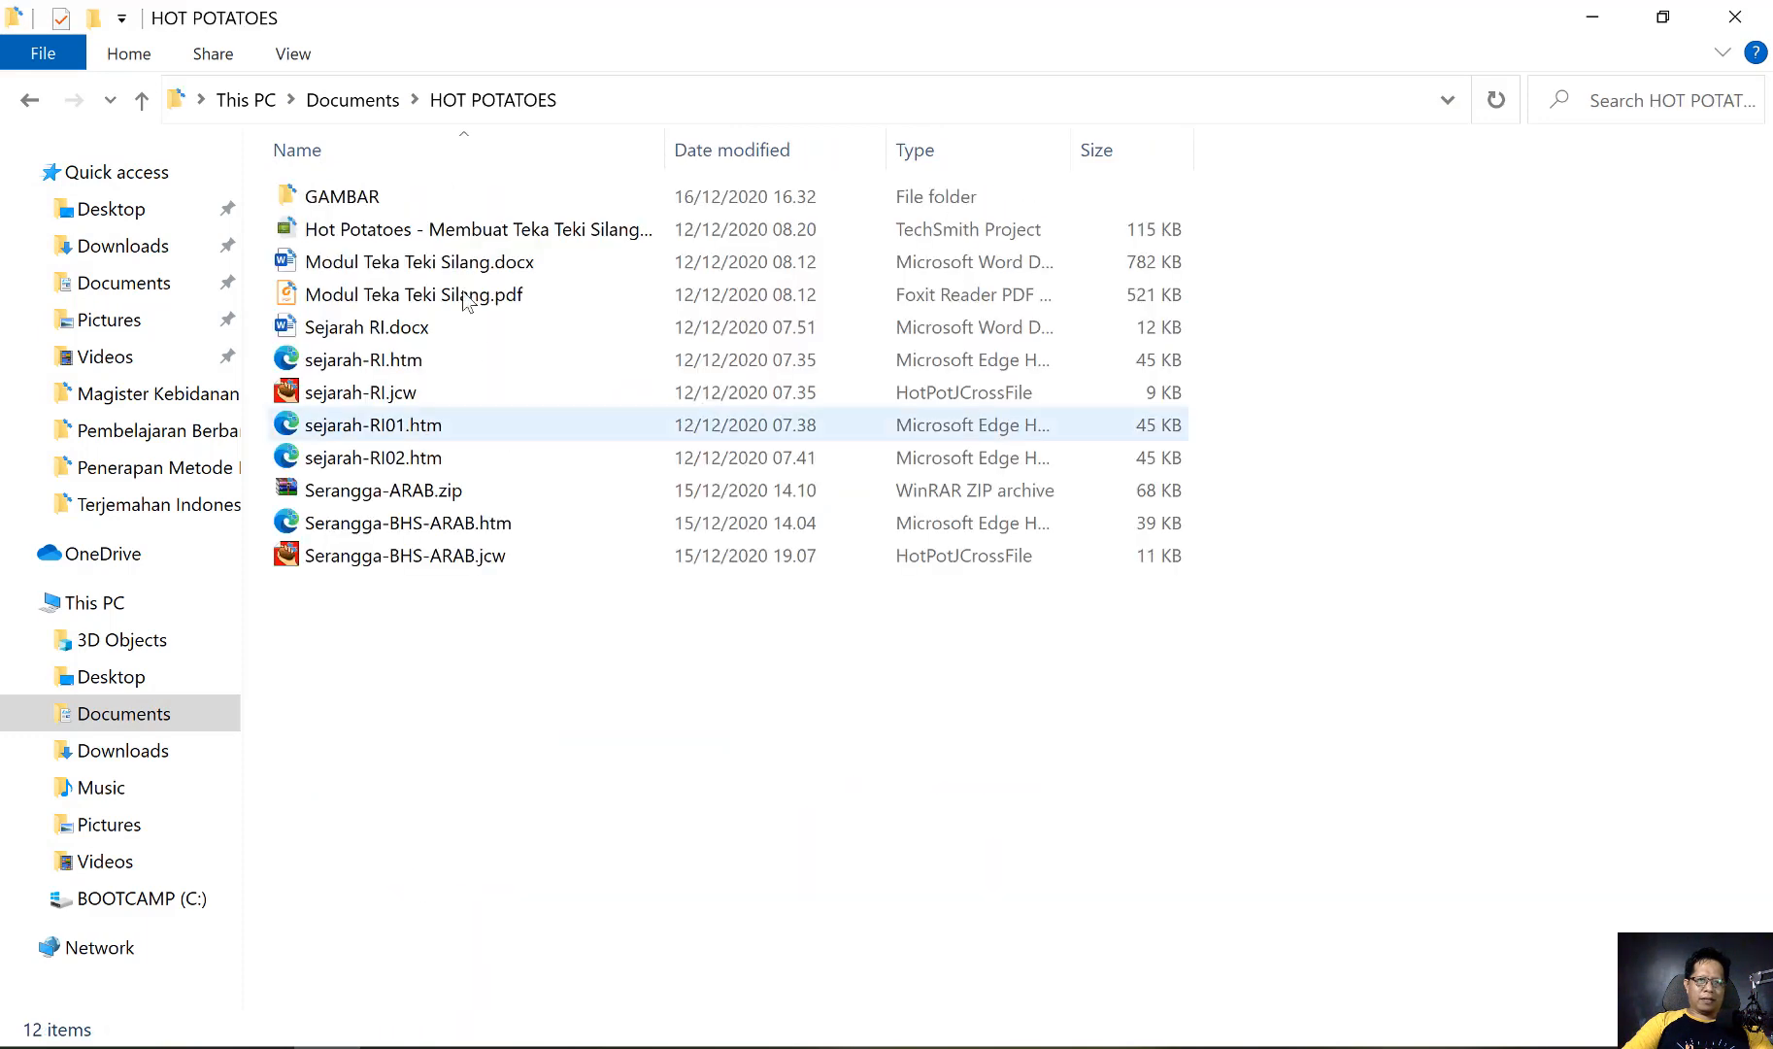
double_click(355, 201)
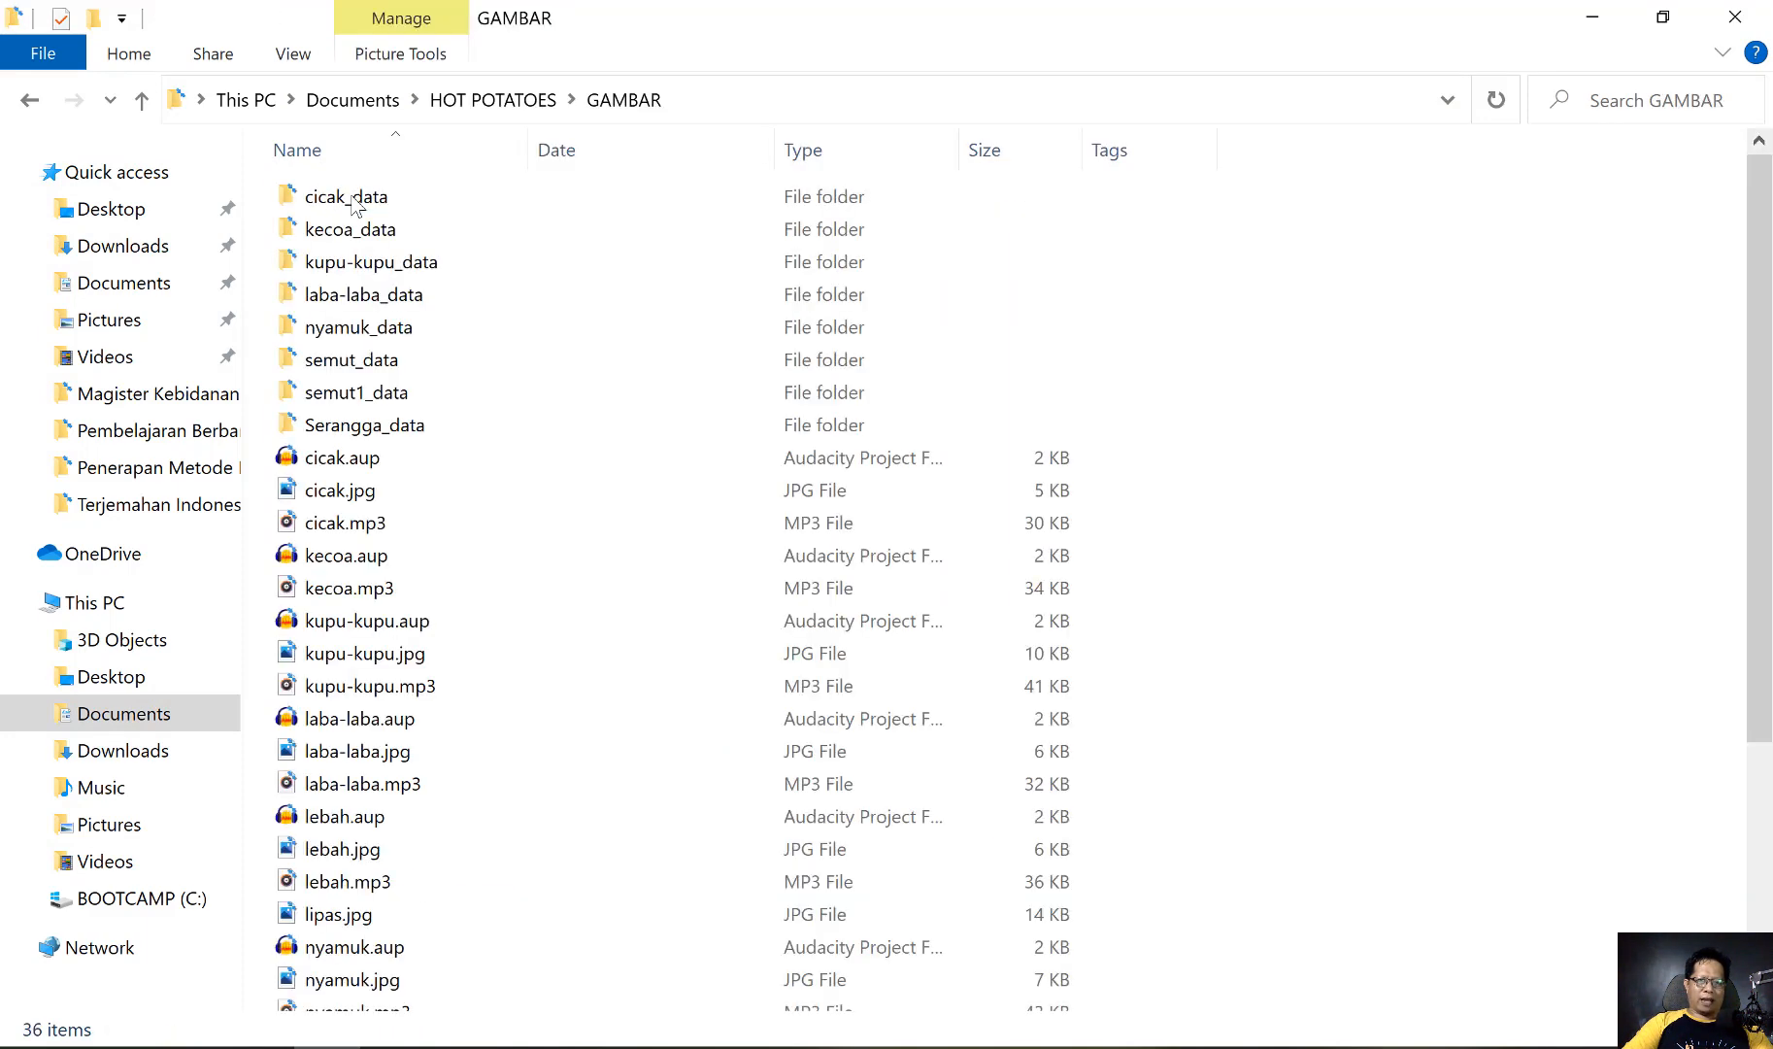
left_click(1622, 102)
type("*")
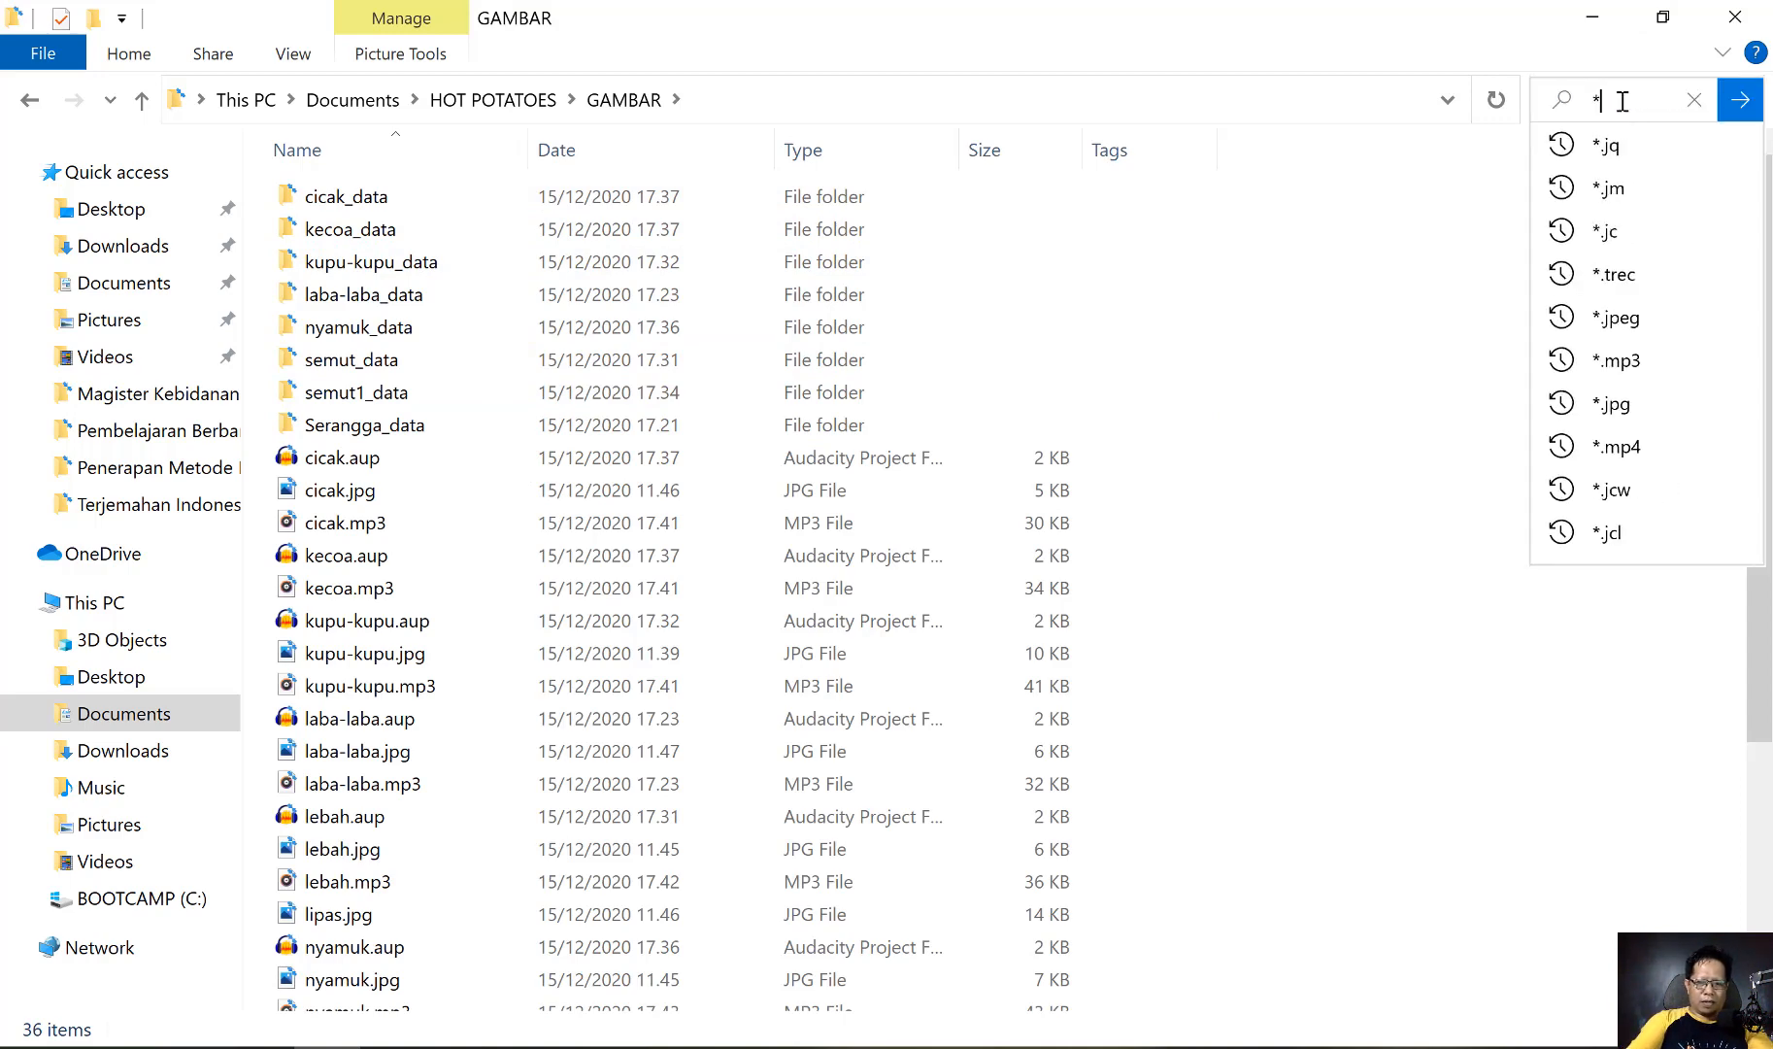
type(".jpg")
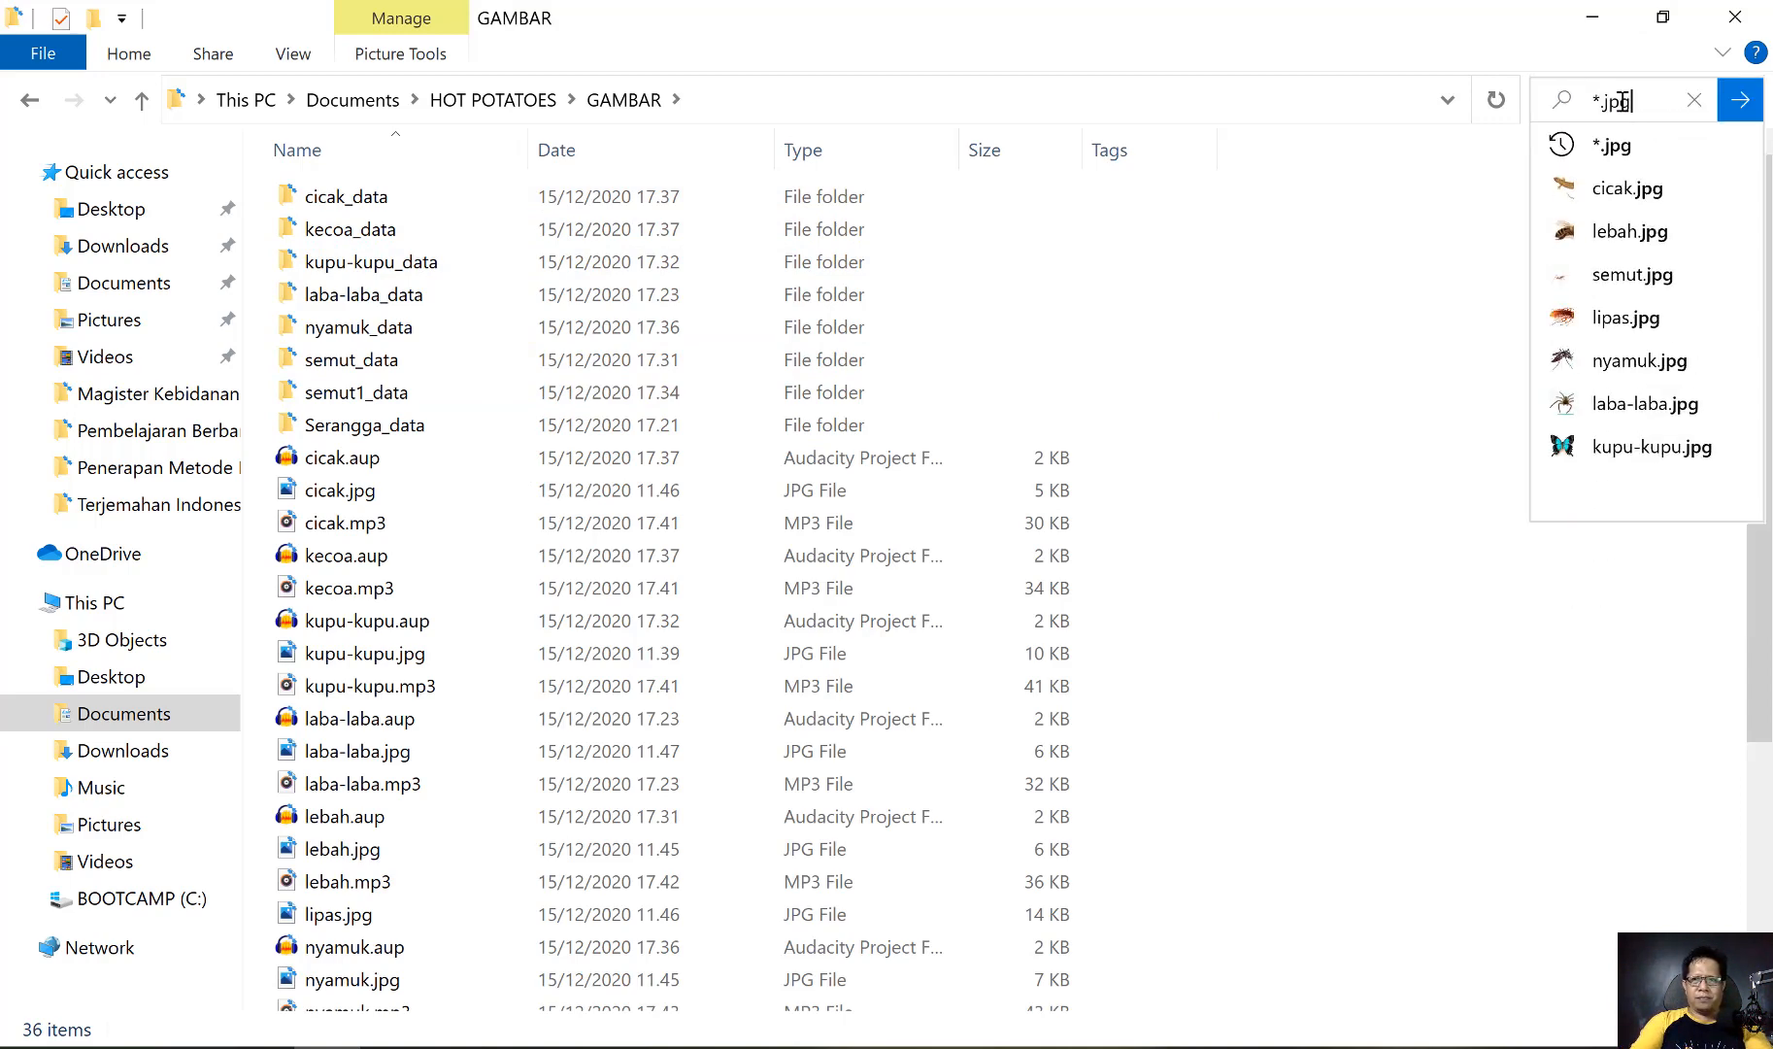
key("Return")
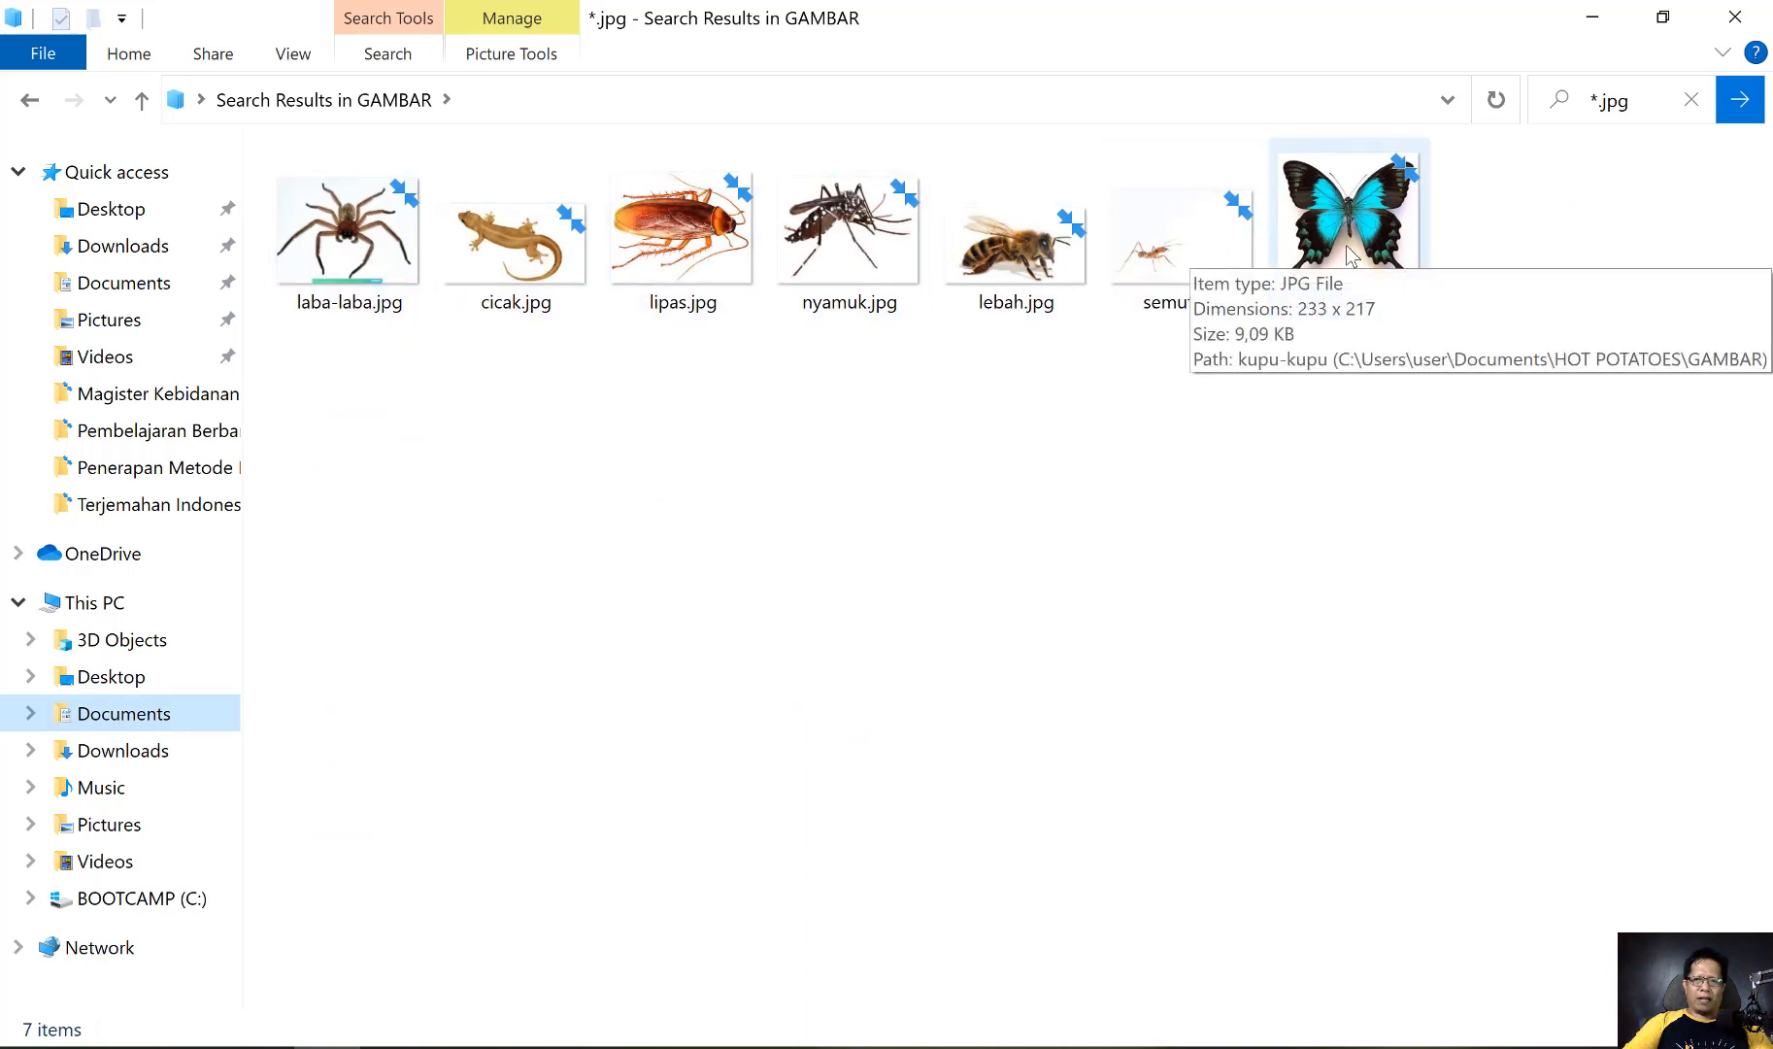
Change the GAMBAR folder search to *.mp3 to list the audio files
left_click(1622, 101)
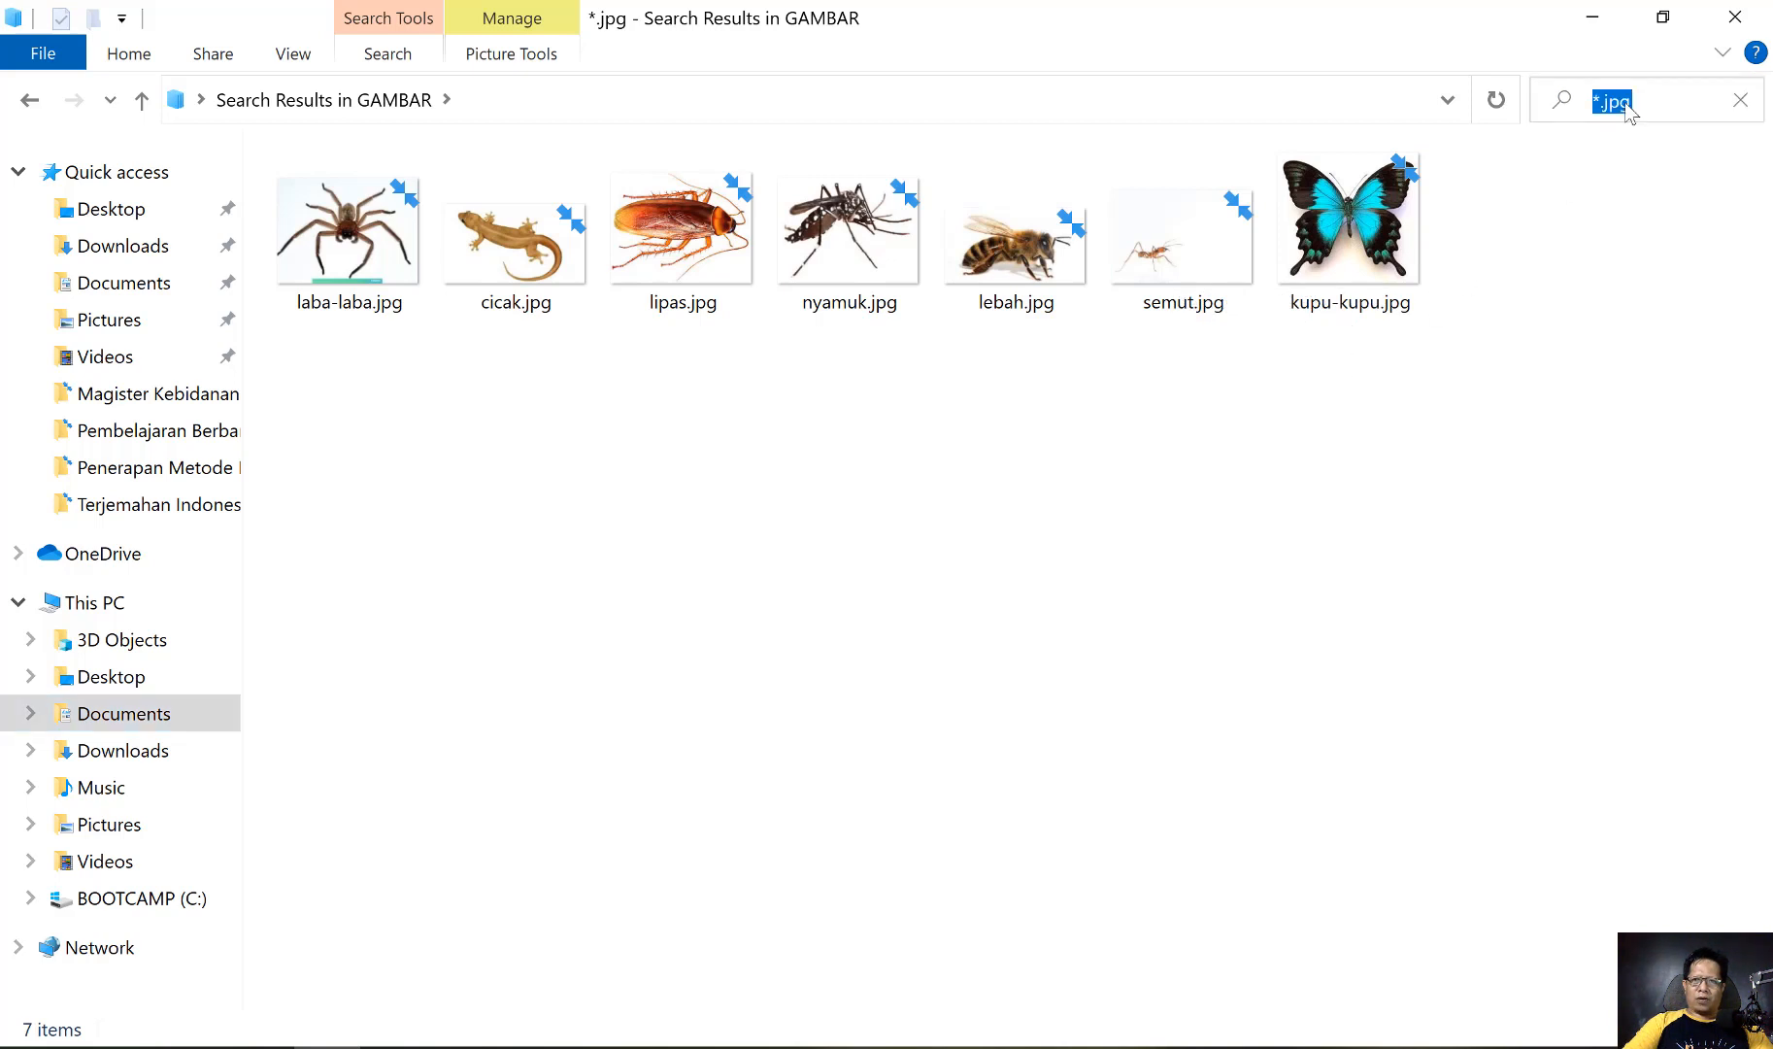
left_click(1637, 99)
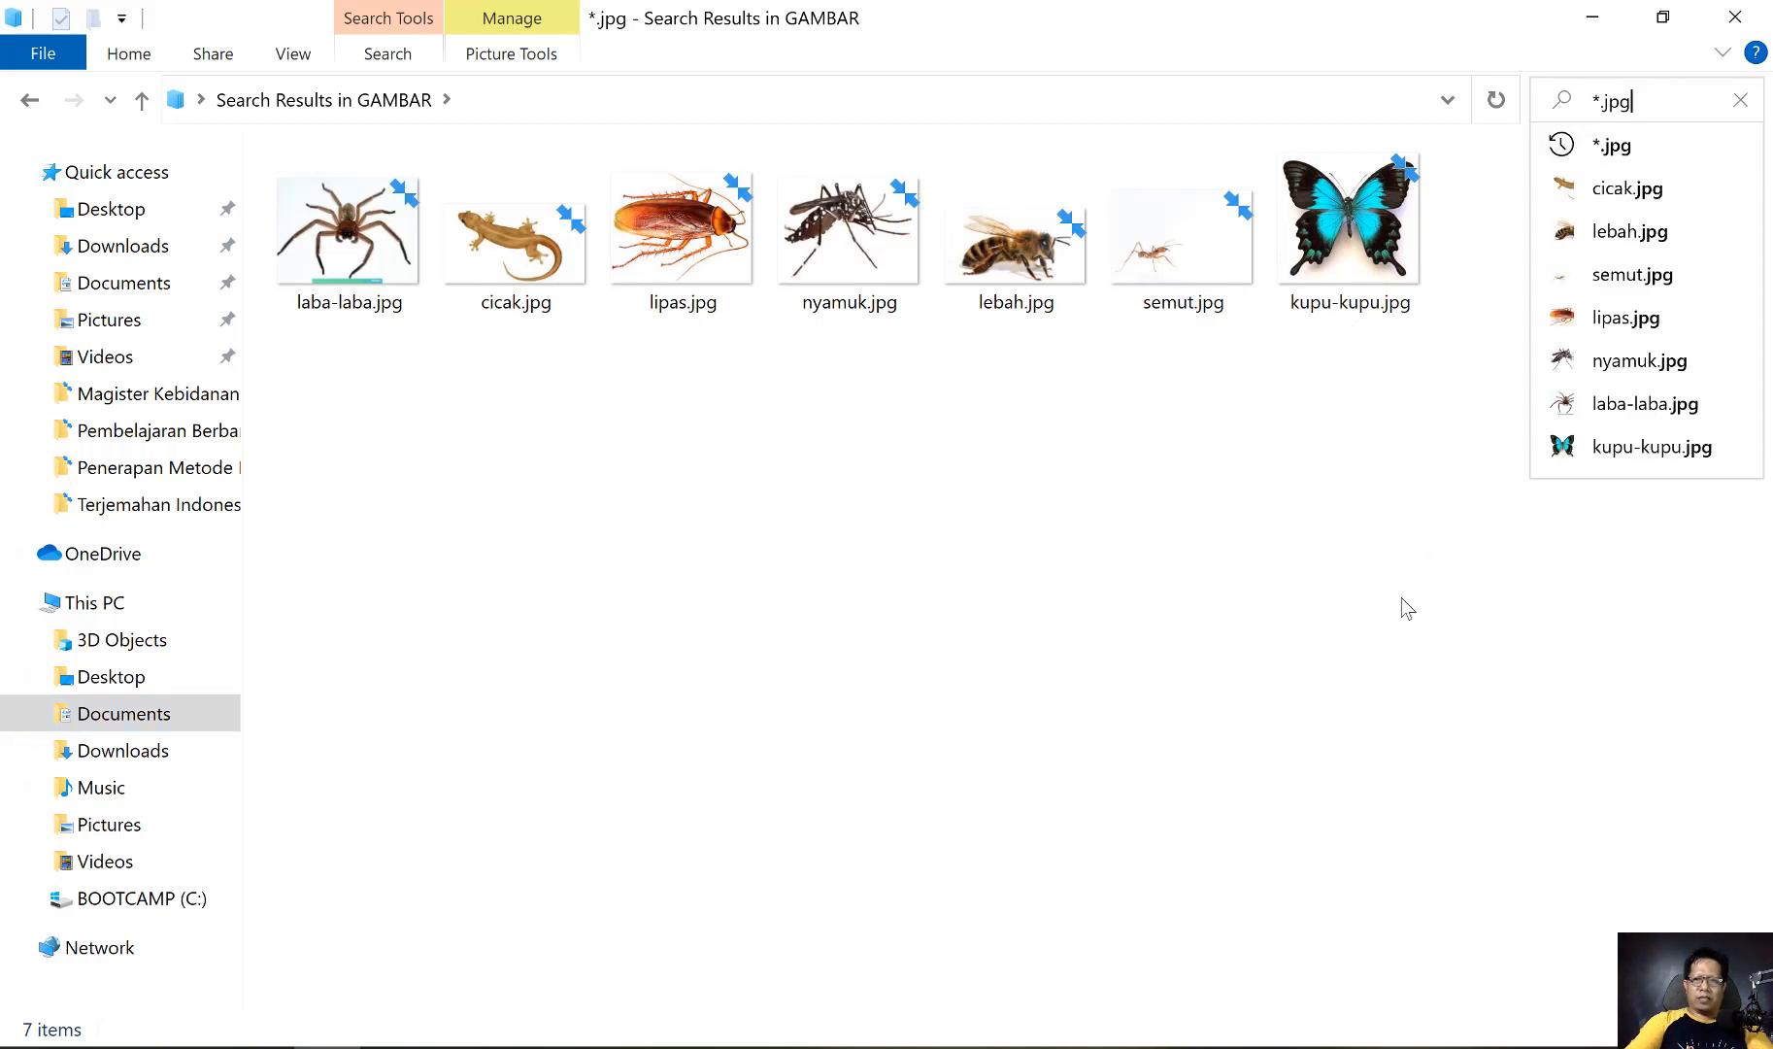
key("BackSpace")
key("BackSpace")
key("BackSpace")
type("mp")
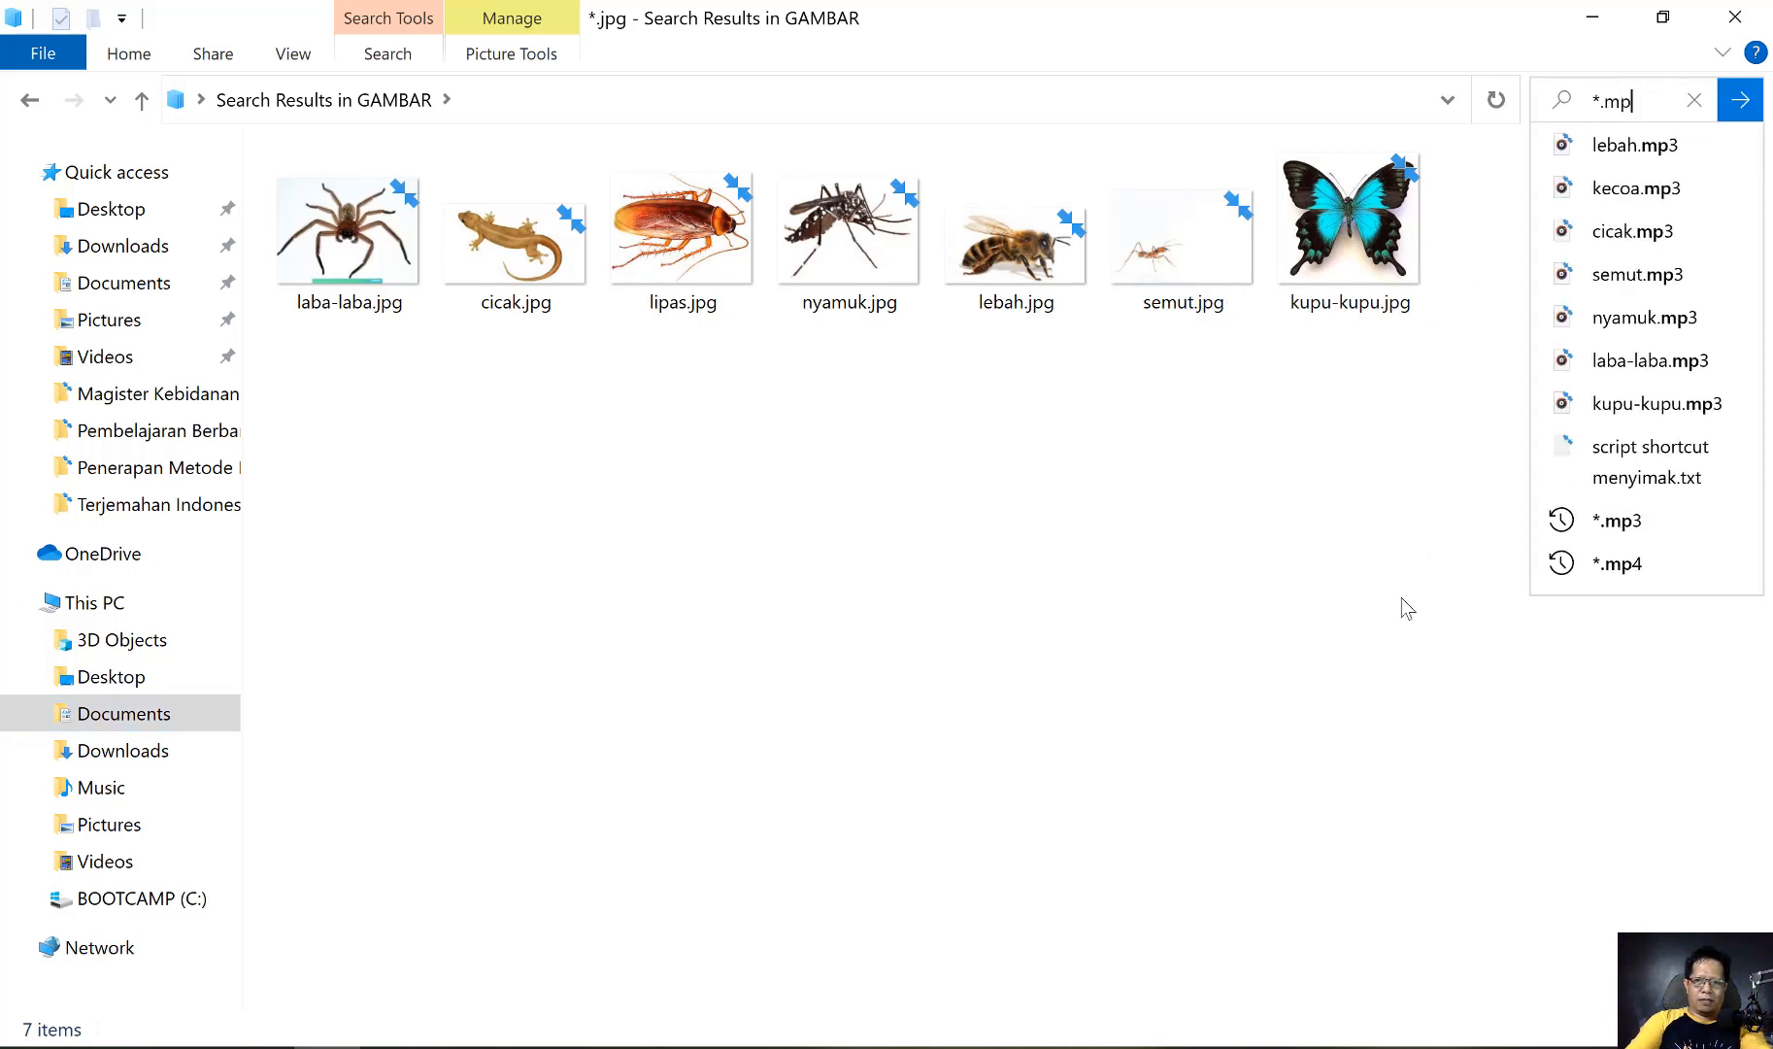
type("3")
key("Return")
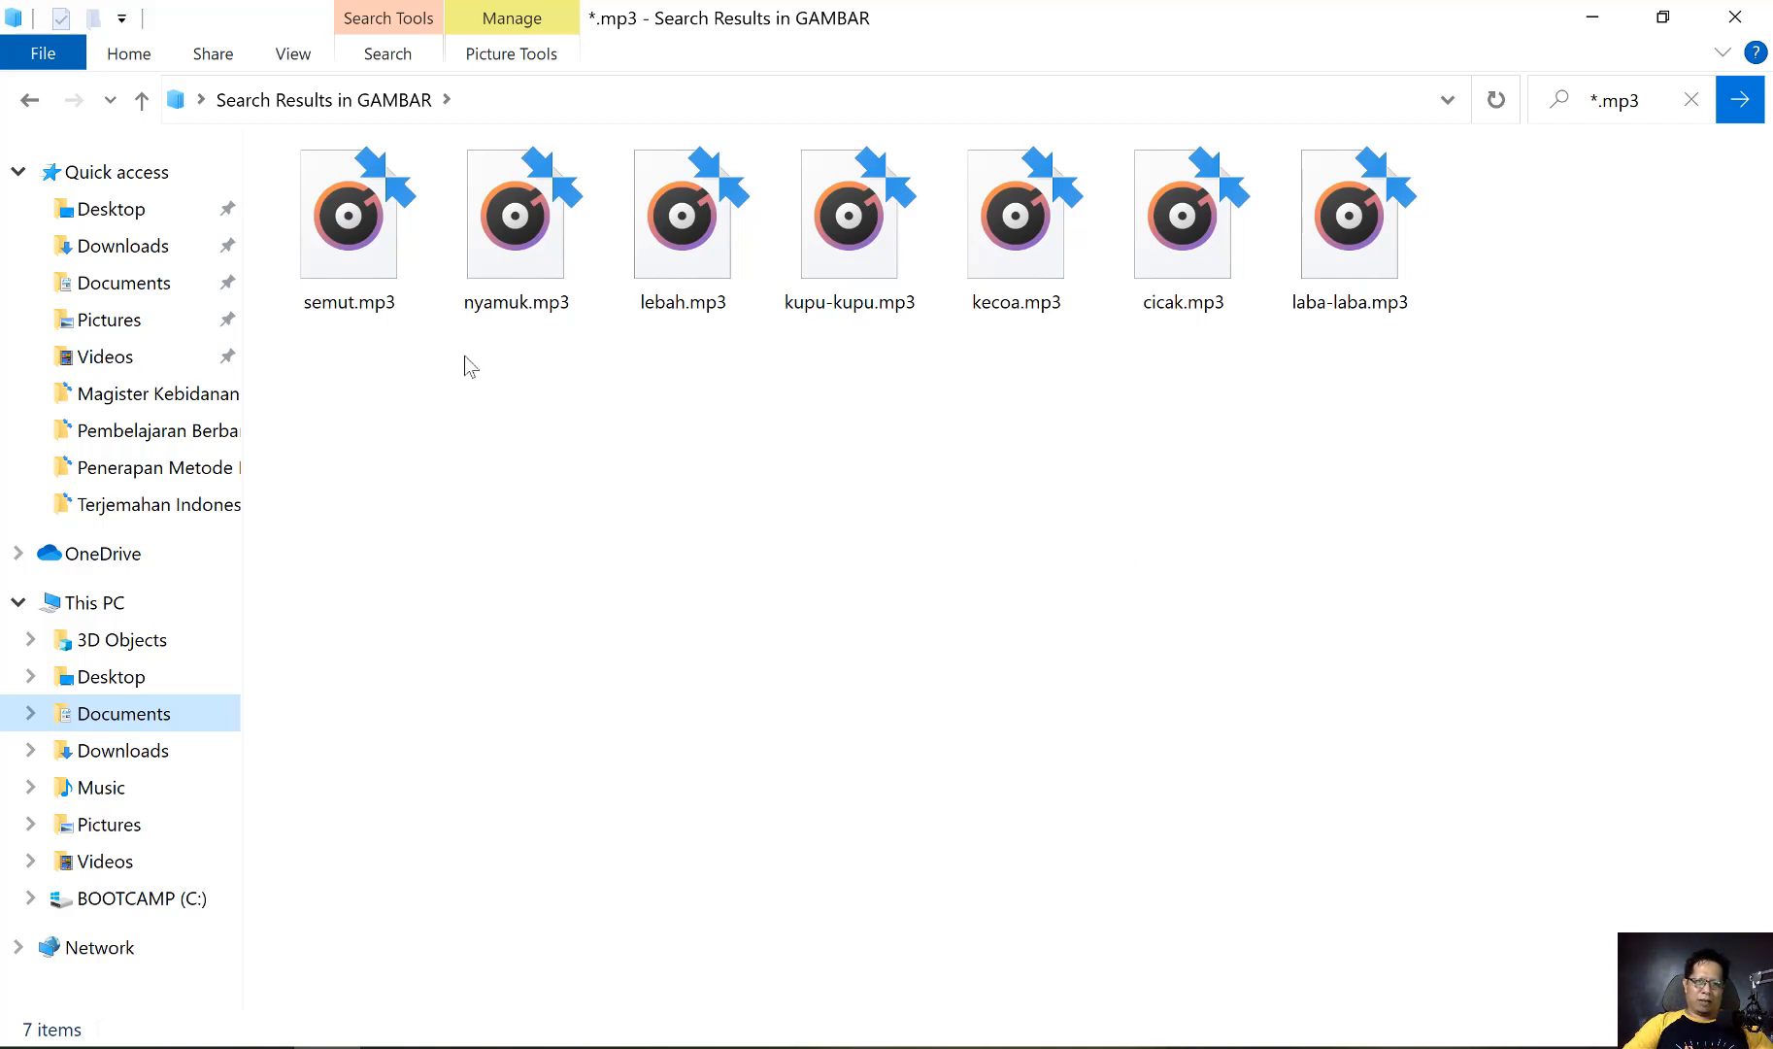
Play semut.mp3 to check the recording and close the music player
left_click(364, 216)
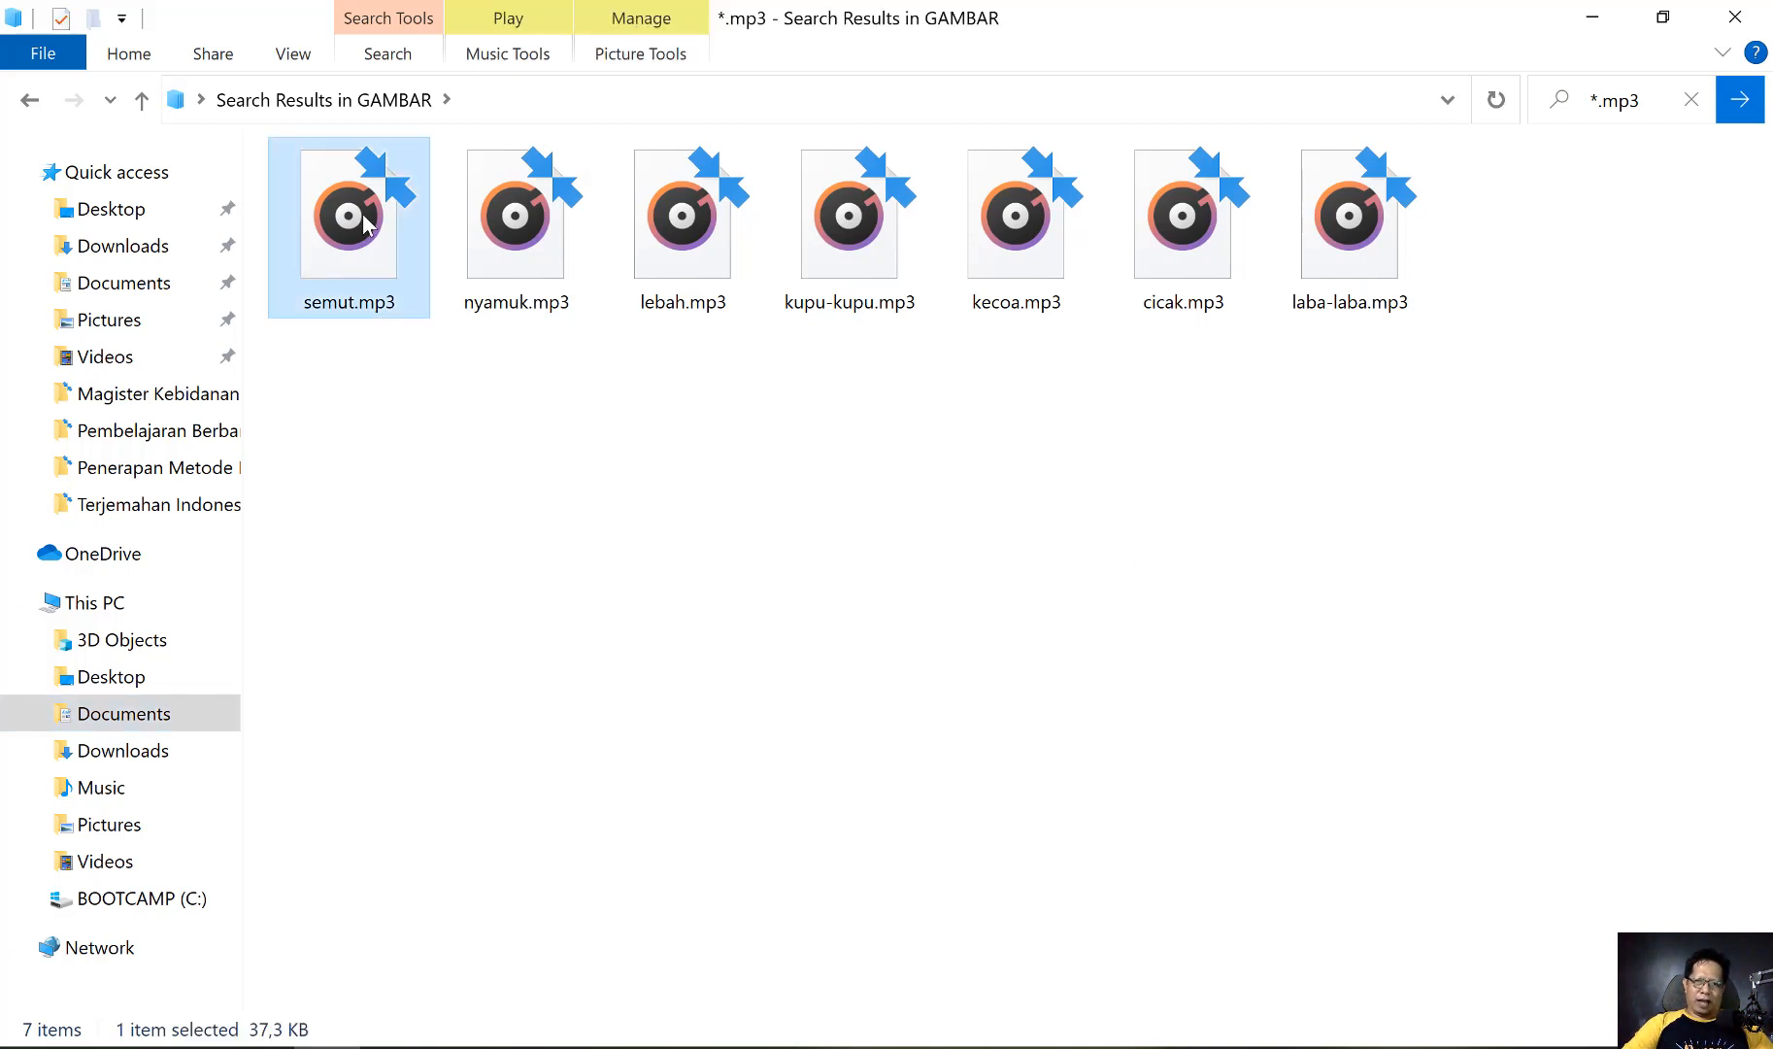
double_click(364, 222)
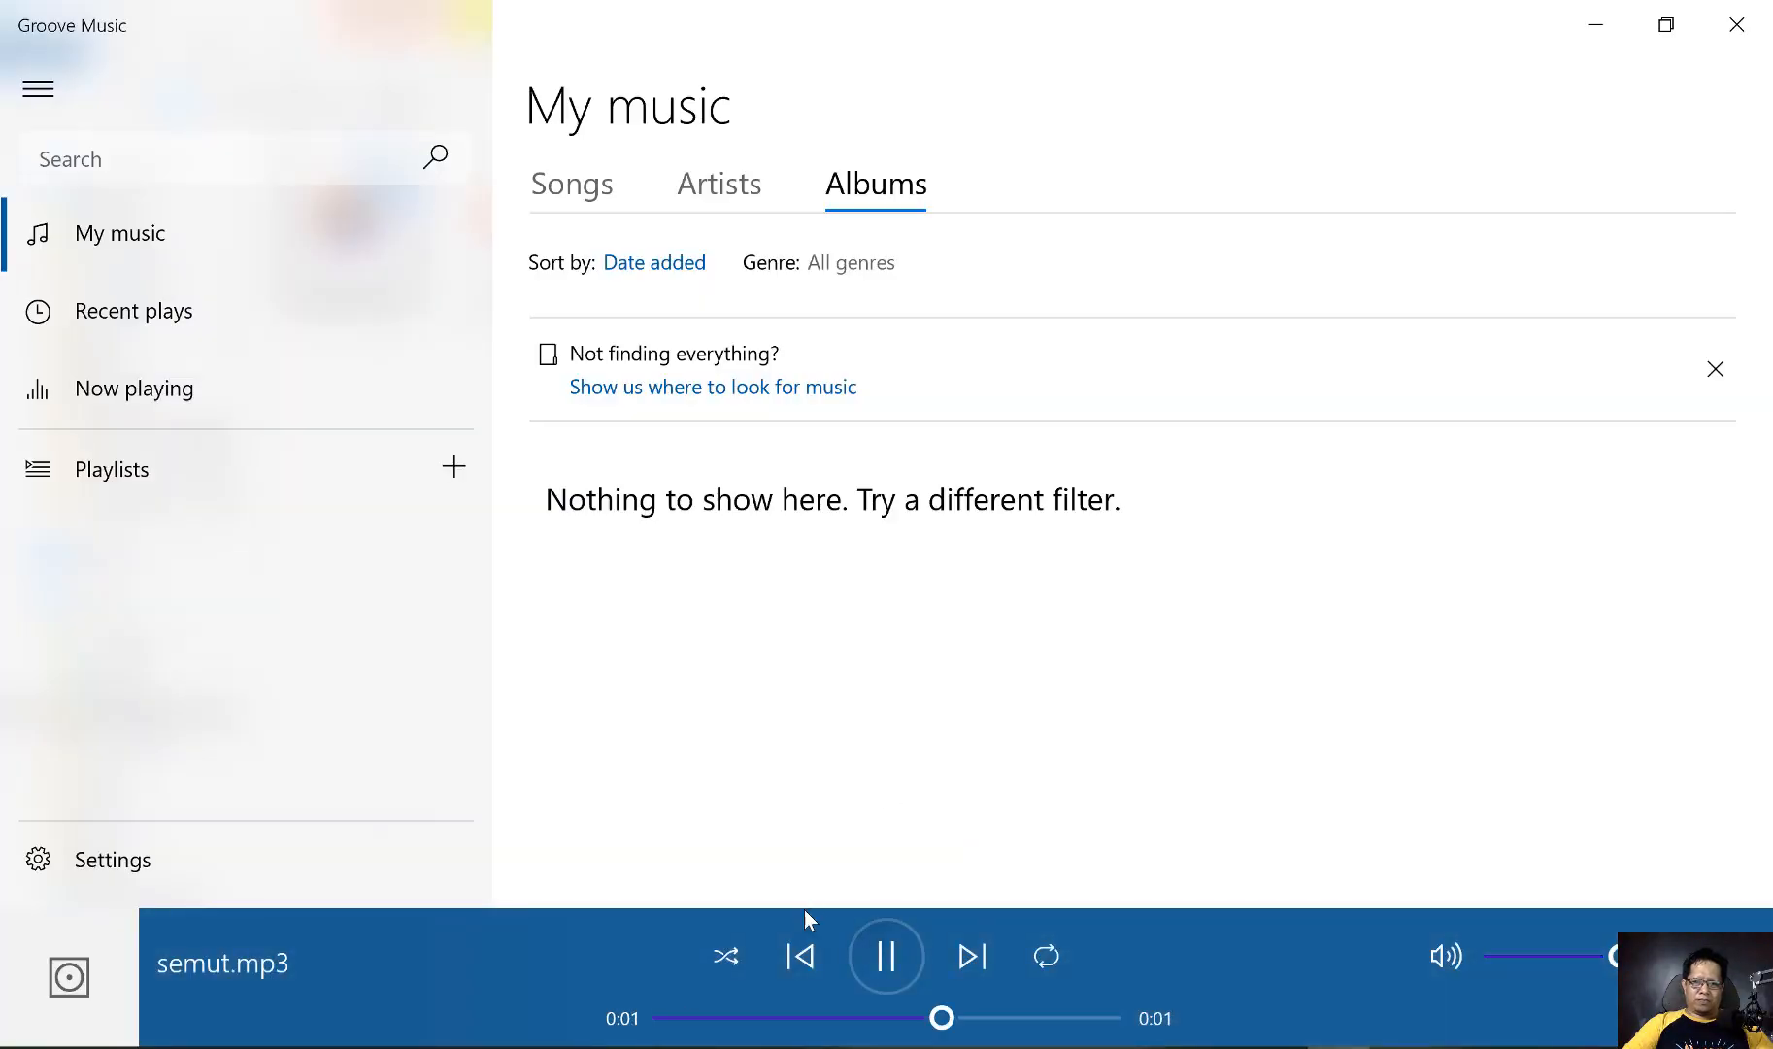
left_click(1736, 26)
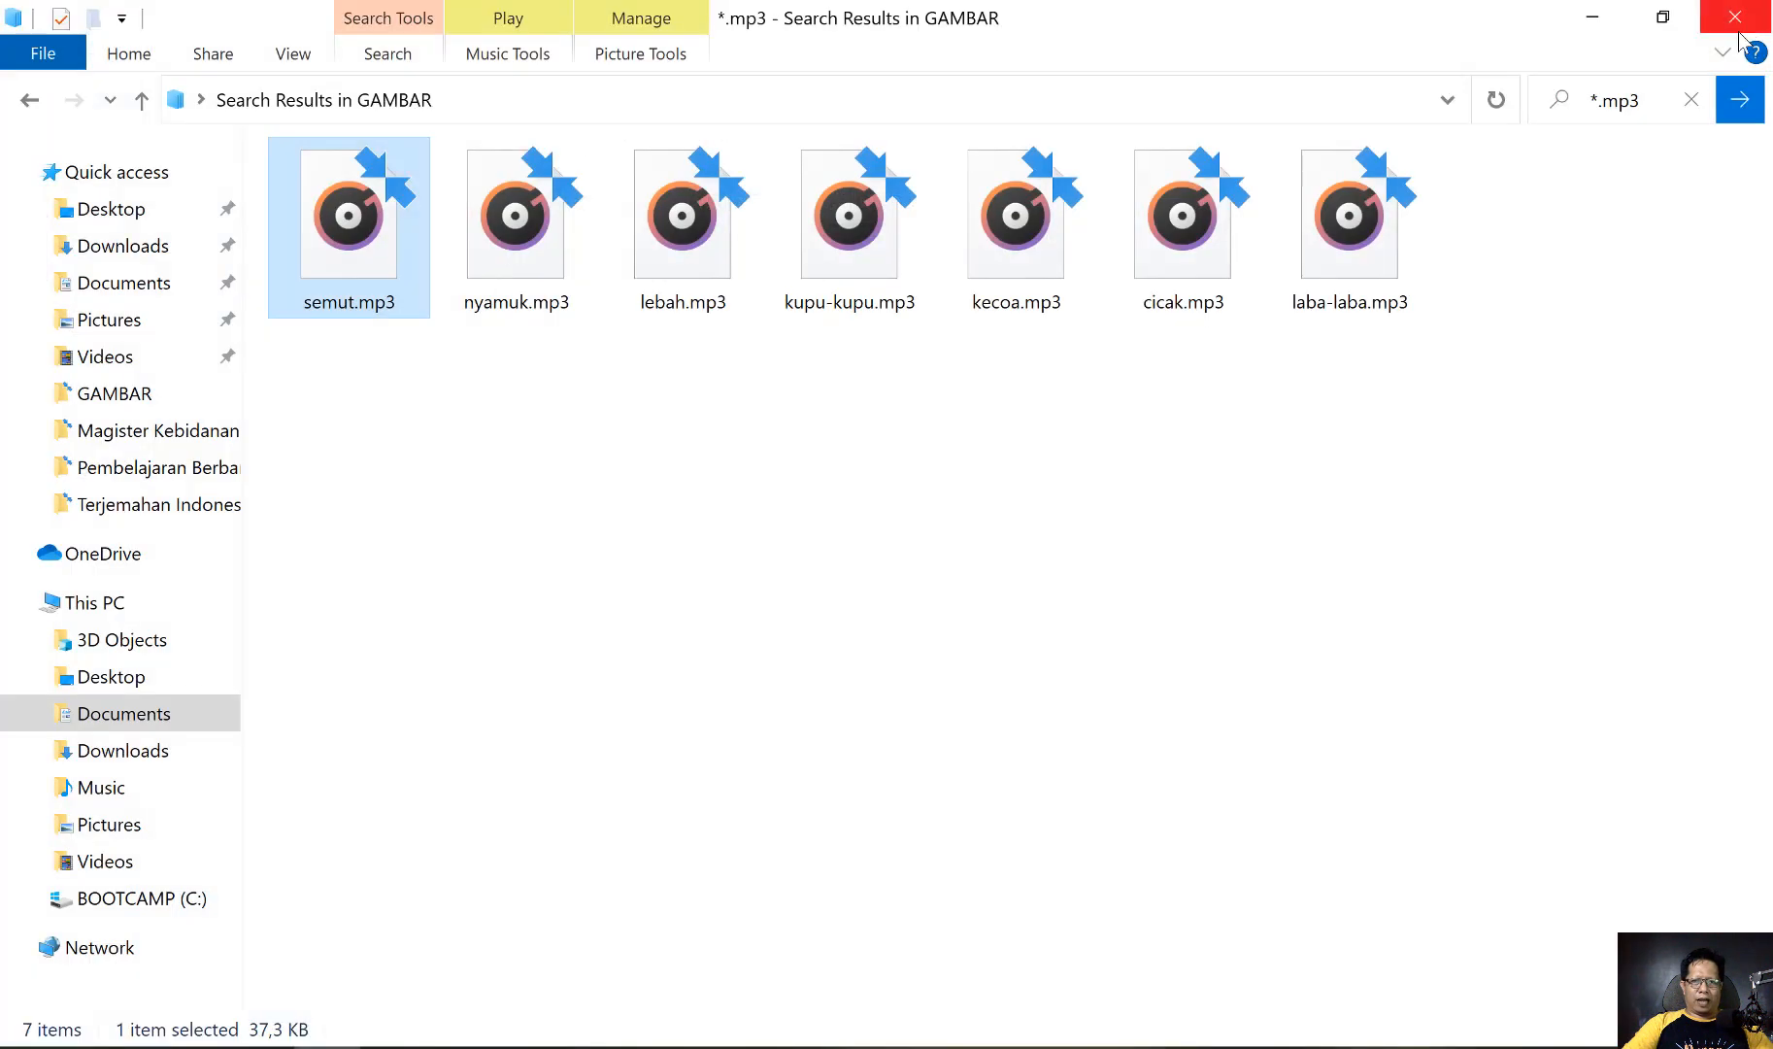
Clear the *.mp3 search and return to the full GAMBAR folder listing
left_click(1693, 102)
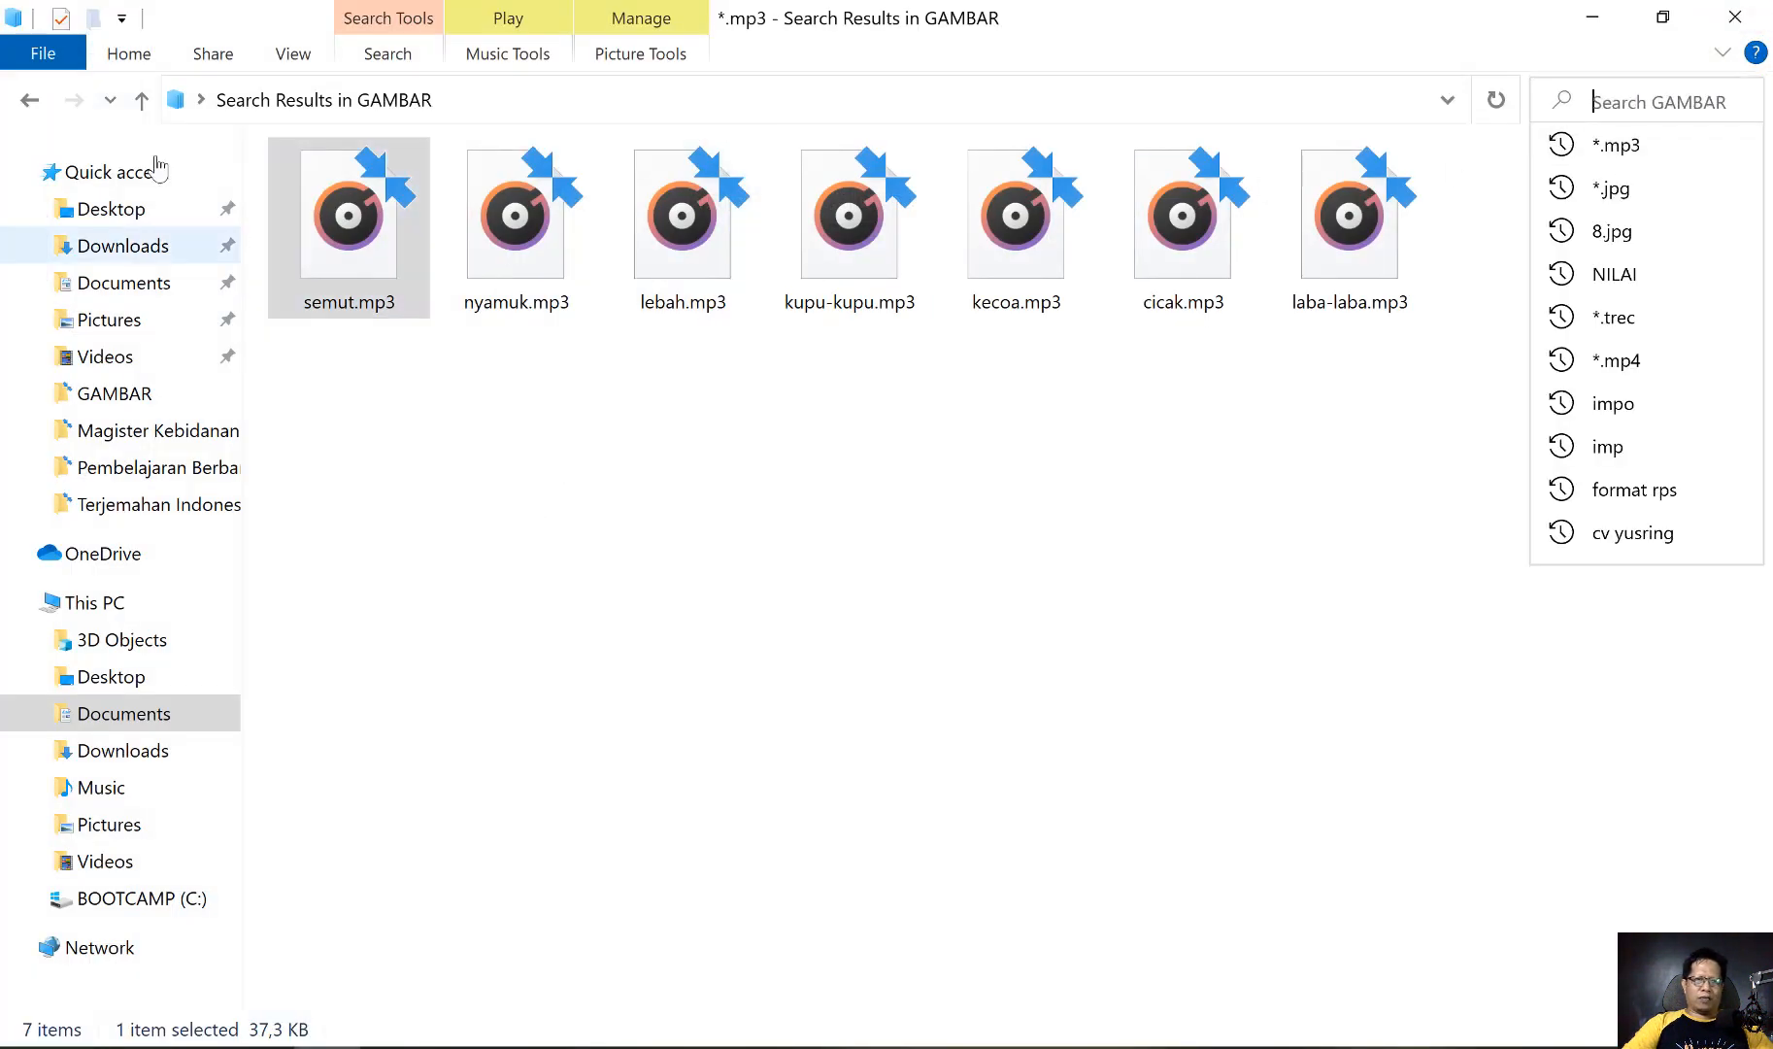
left_click(29, 101)
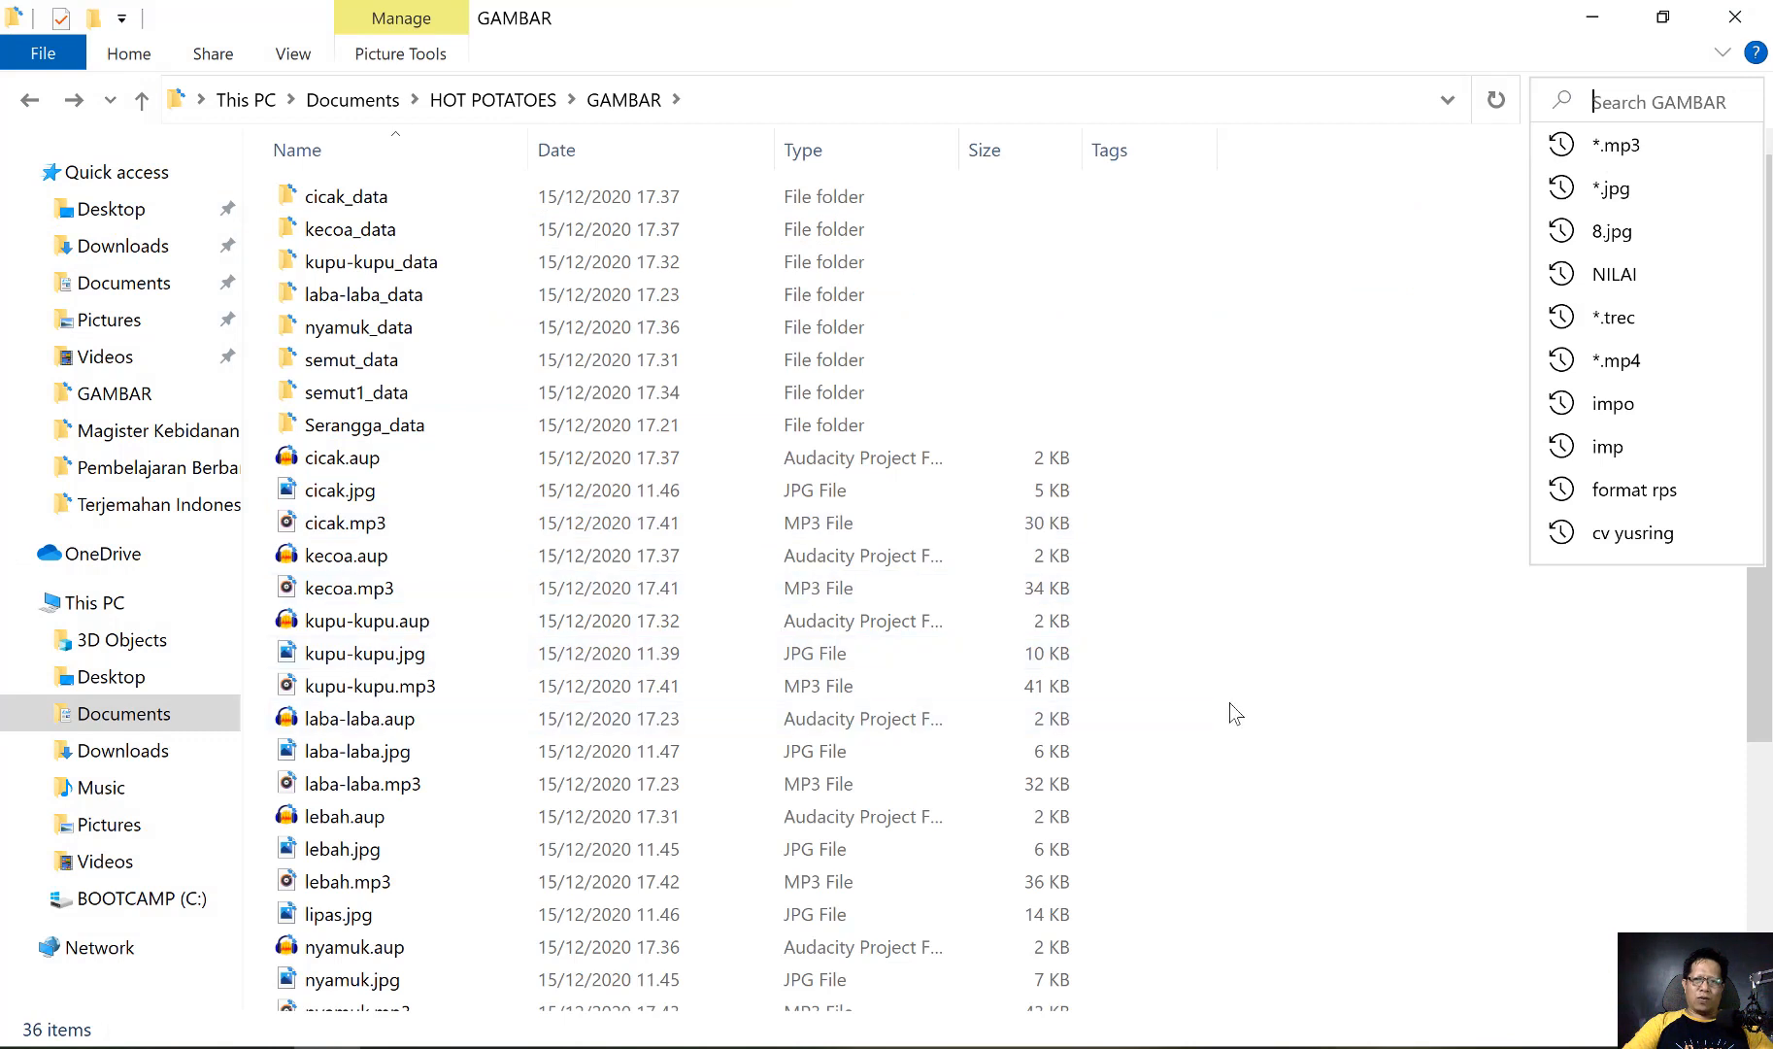
left_click(1271, 666)
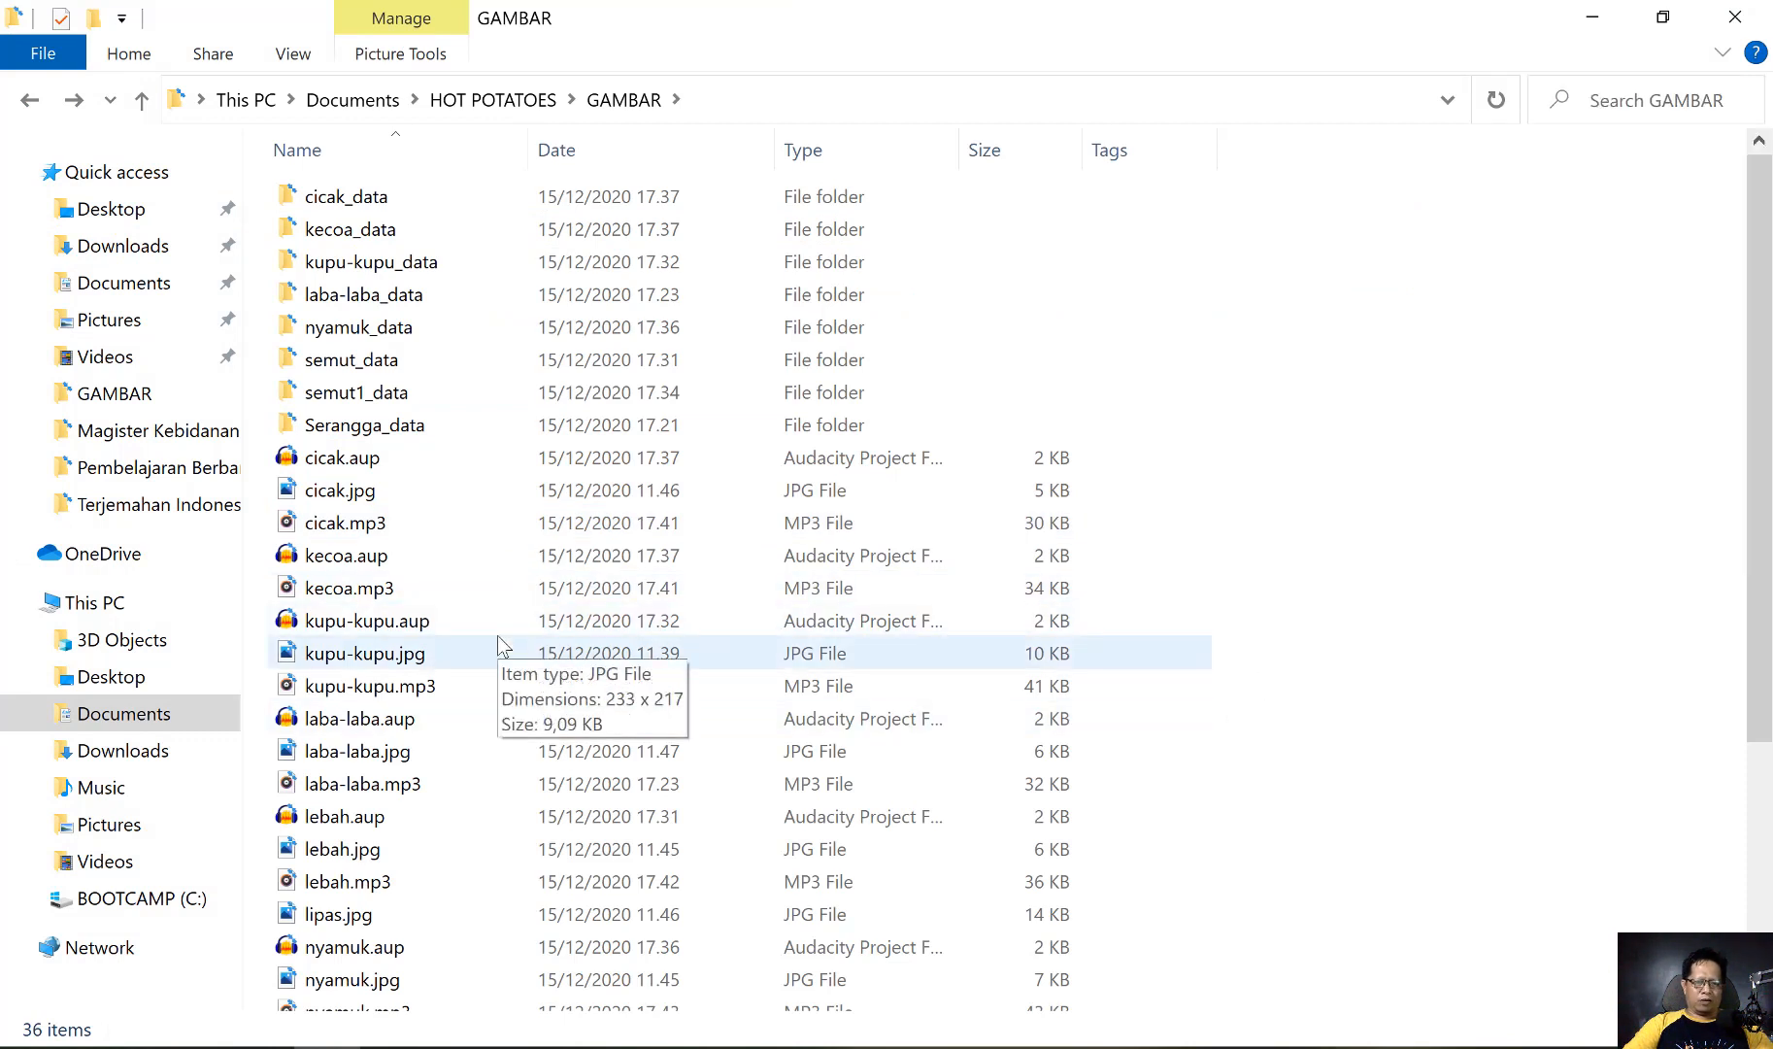
Open JCross from Hot Potatoes and enter the exercise title الحشرات using the Arabic (101) keyboard
left_click(1597, 24)
left_click(317, 683)
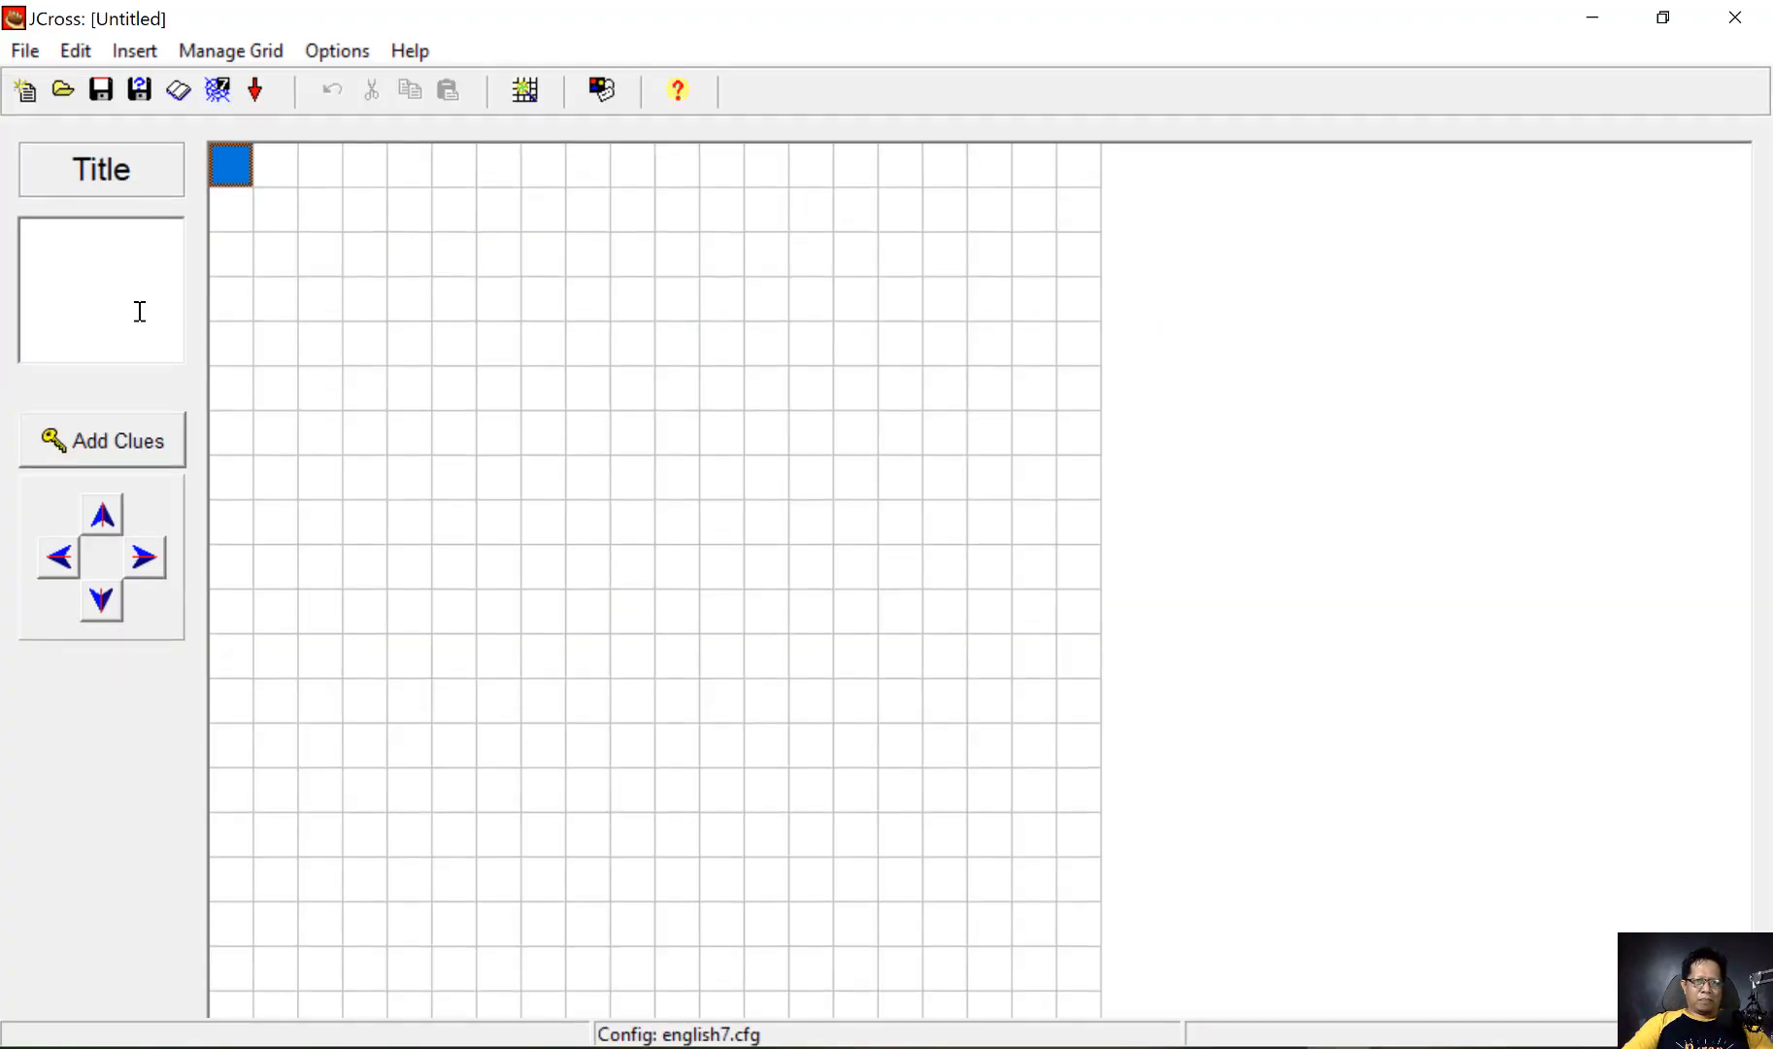
left_click(140, 311)
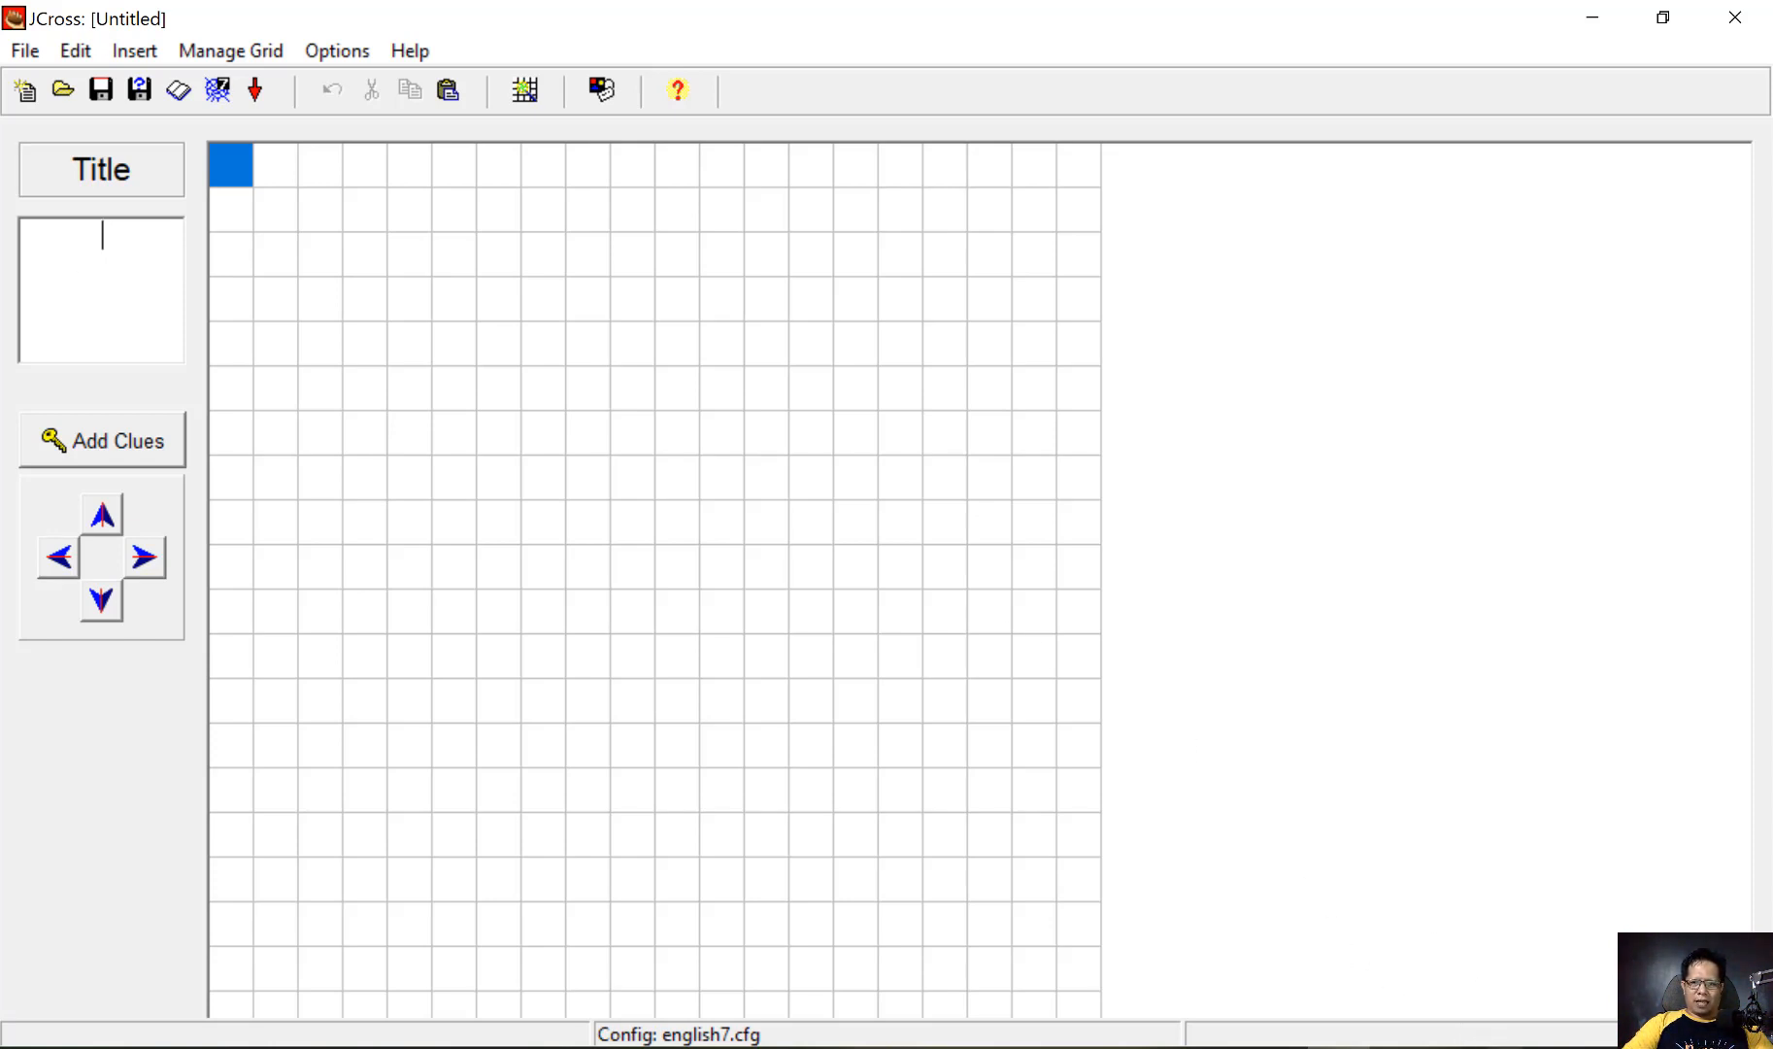
left_click(1598, 1047)
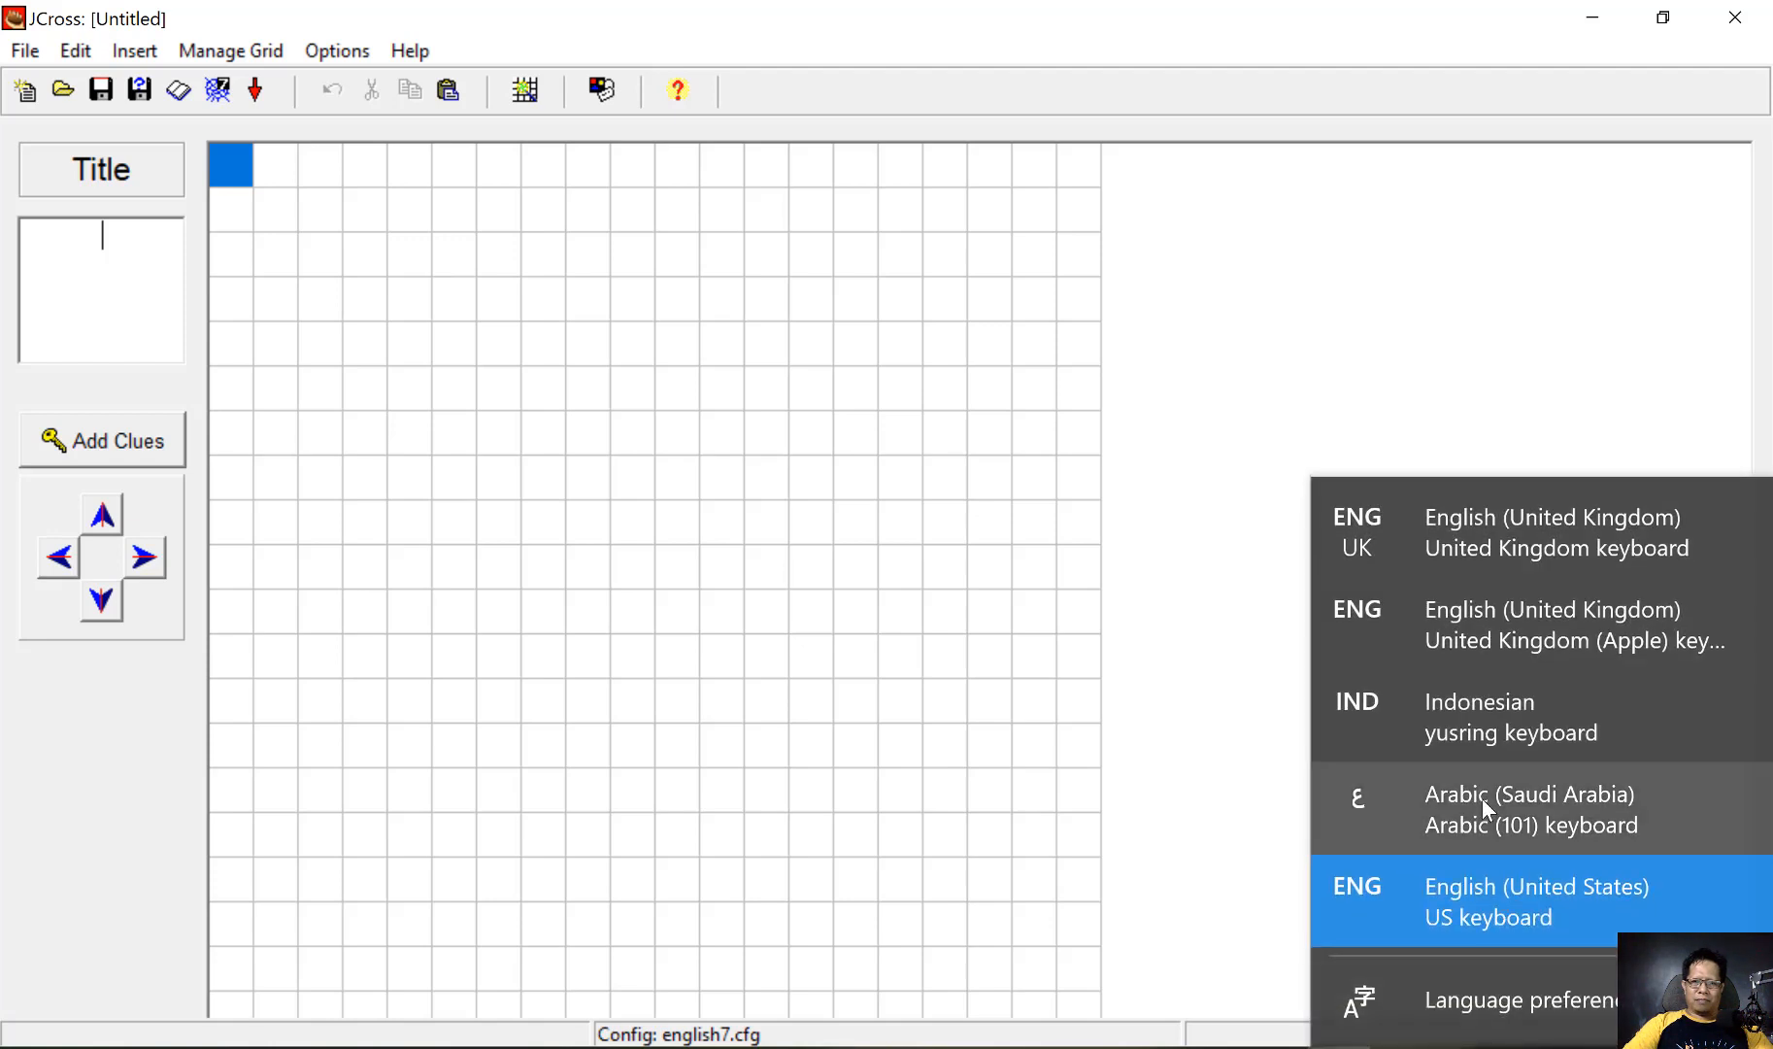
left_click(1483, 802)
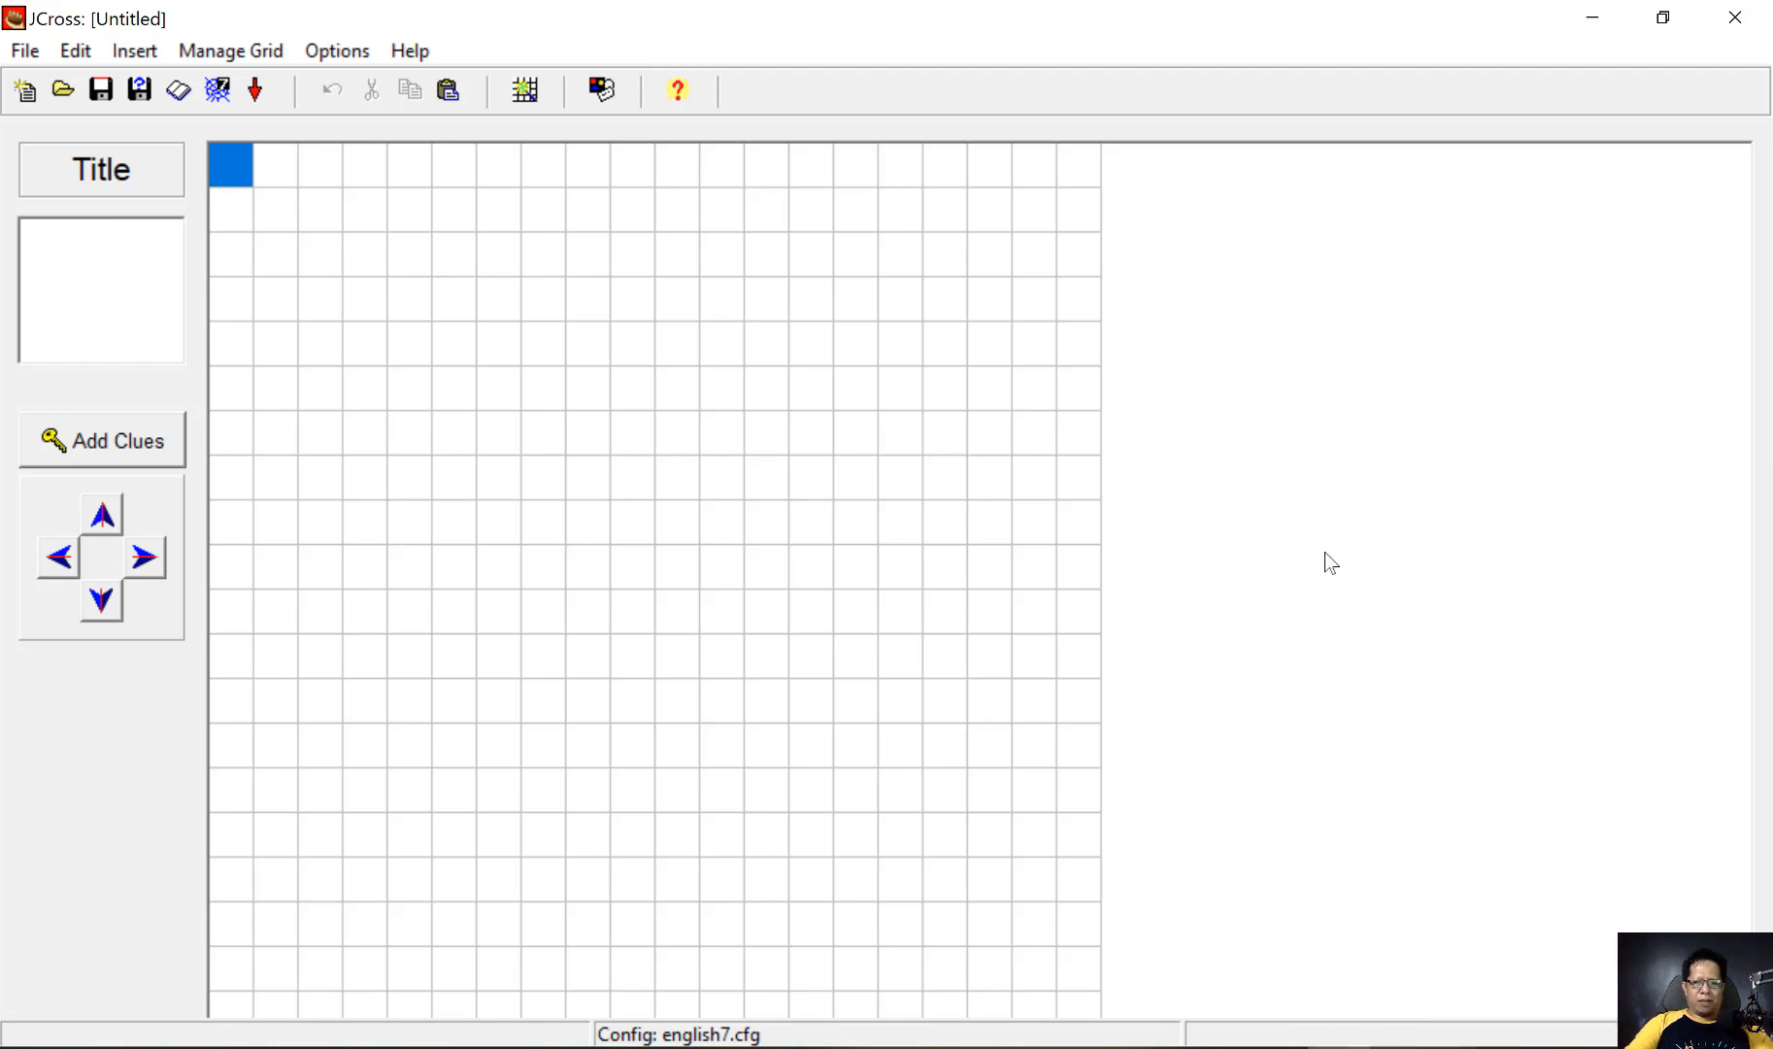
type("ال")
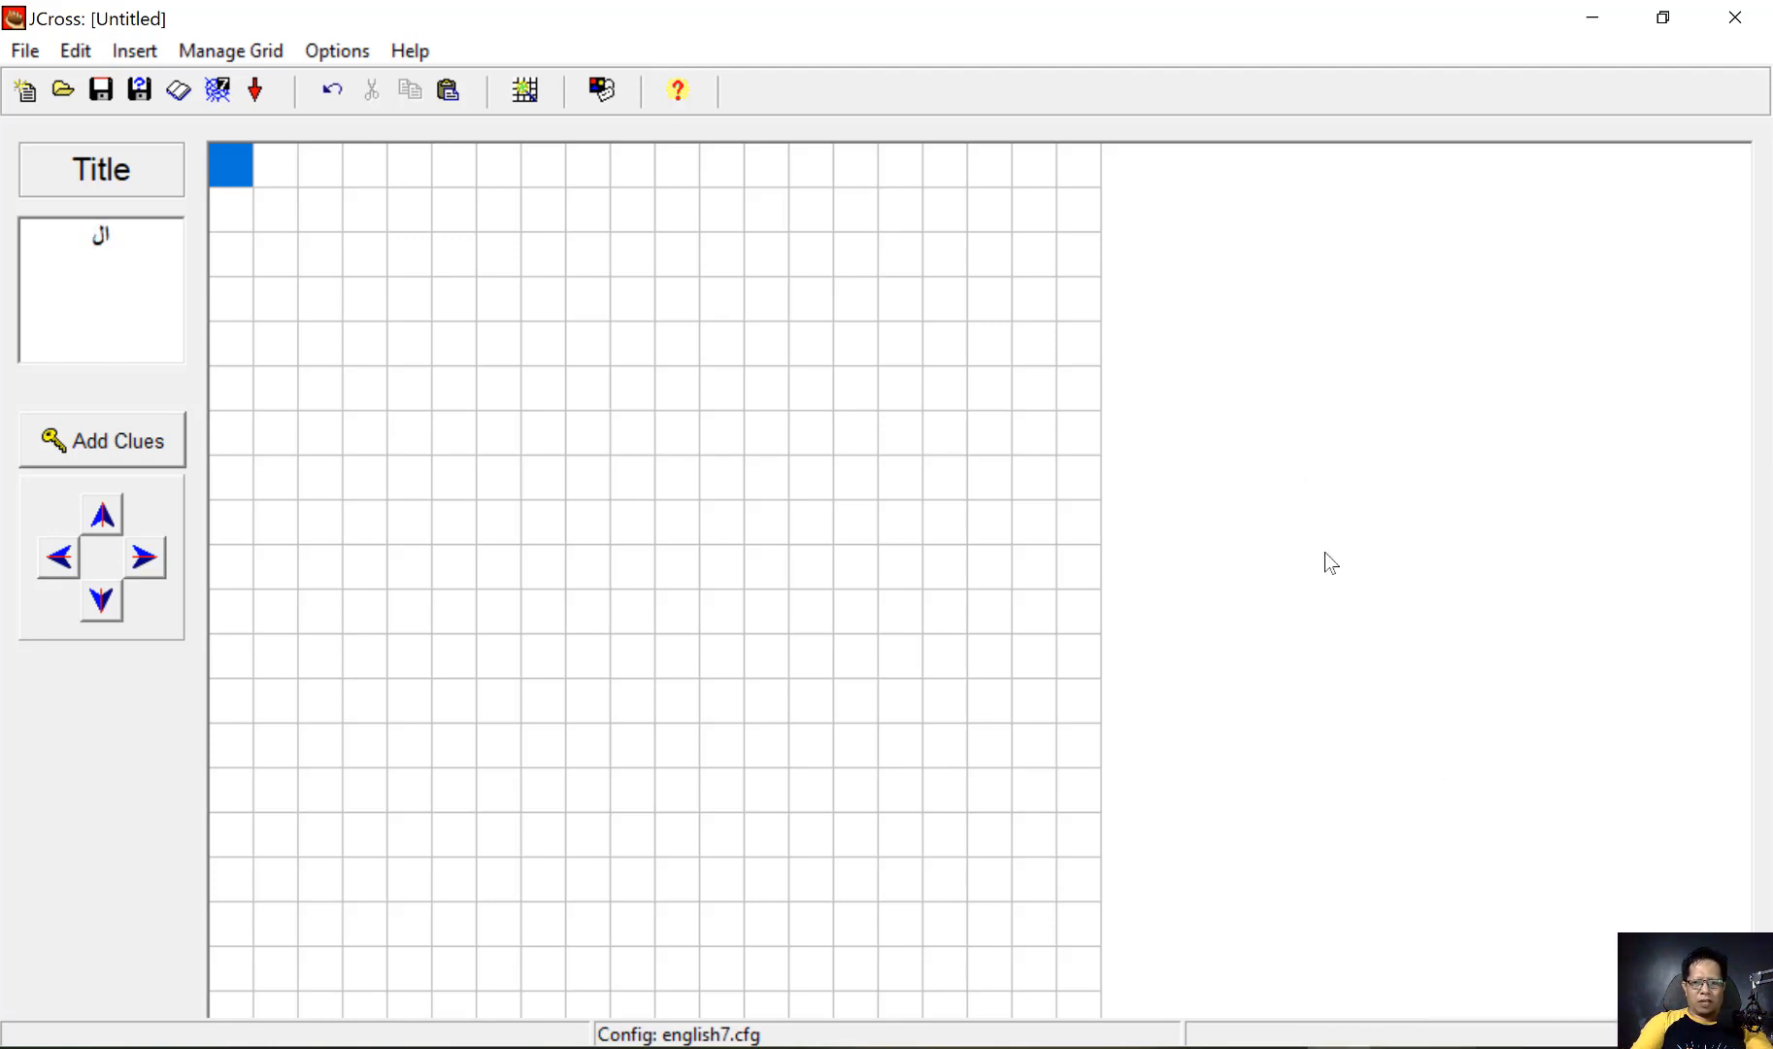
type("ع")
type("شرات")
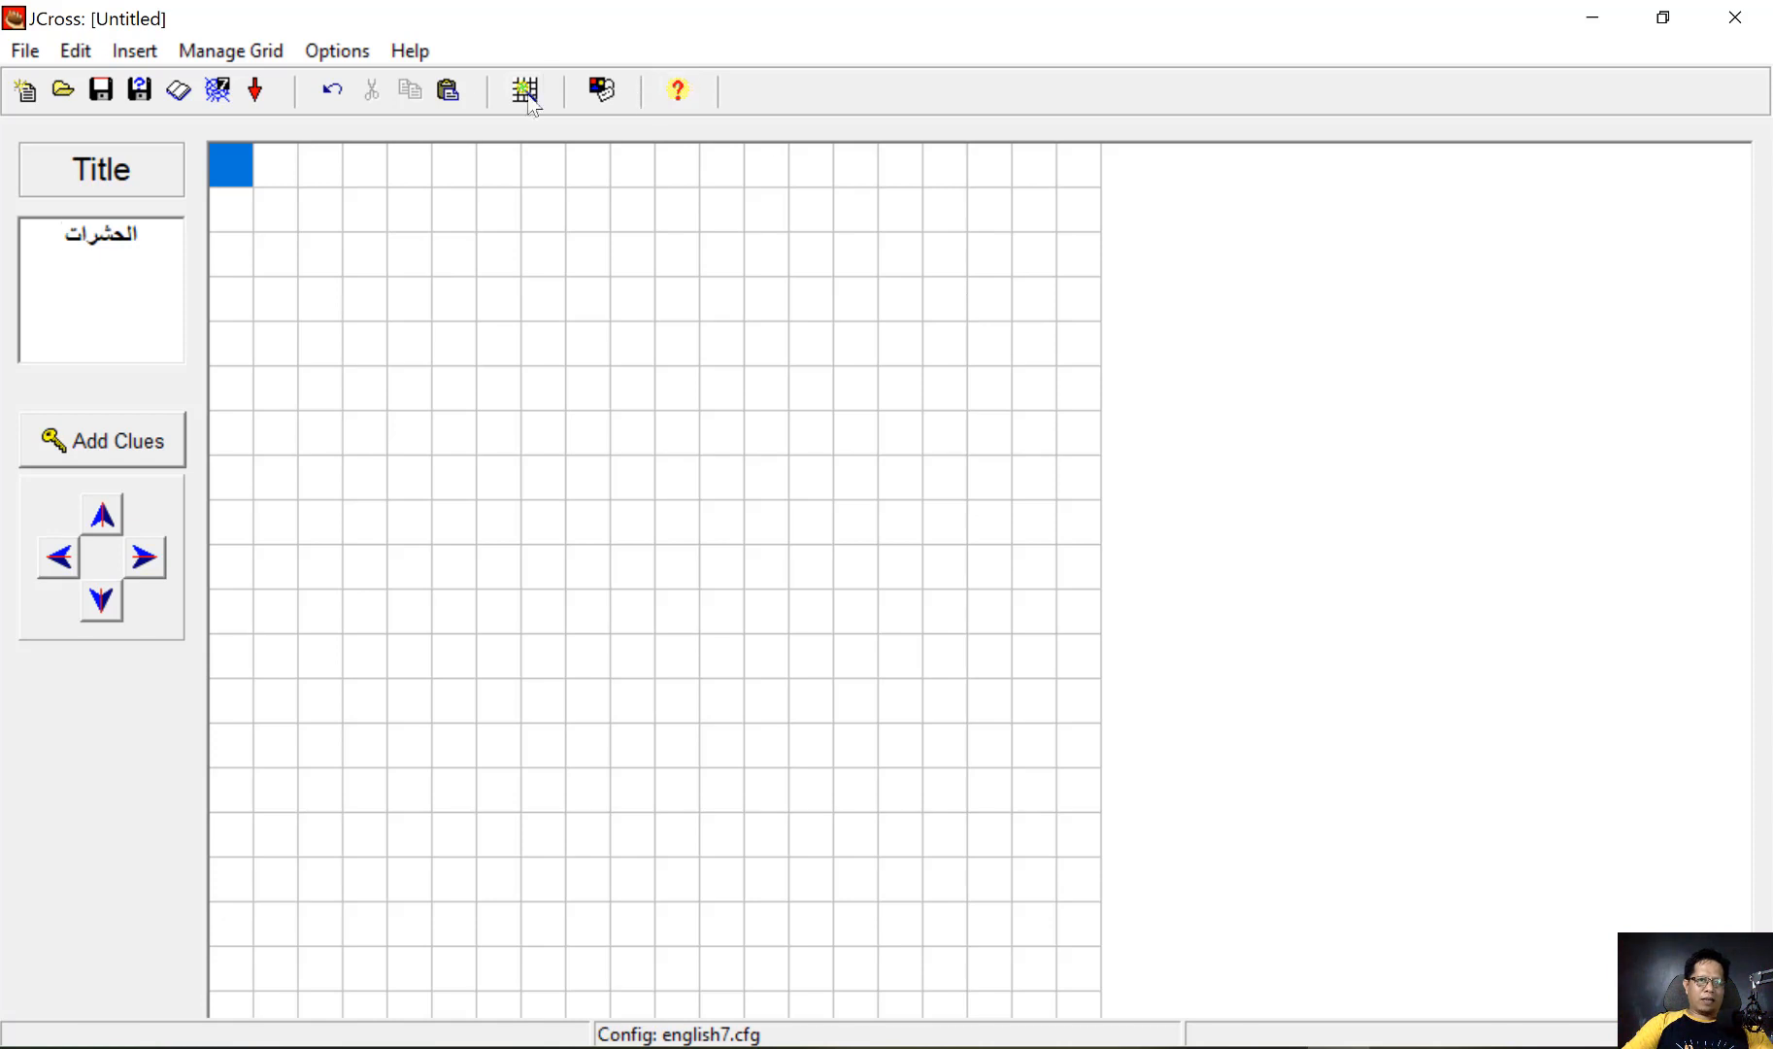
Open the Automatic Grid-Maker in JCross, and open the vocabulary document Serangga.docx from the GAMBAR folder in Word
left_click(252, 64)
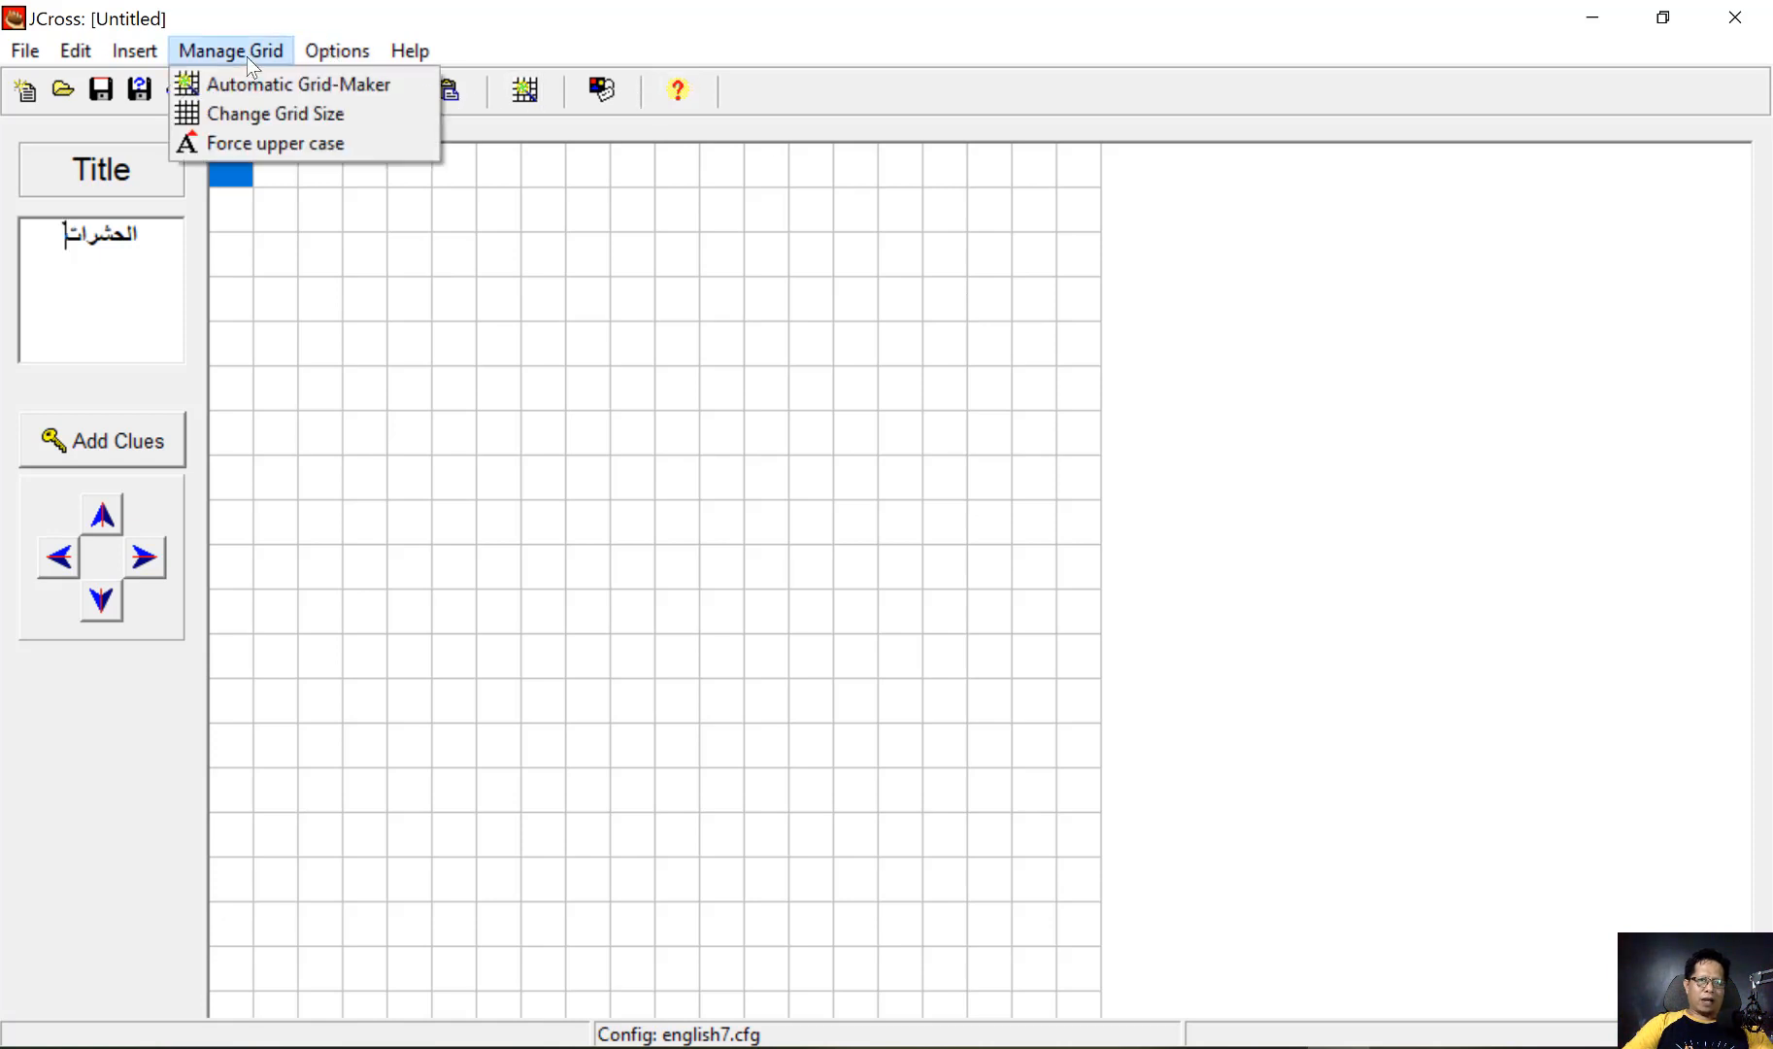
left_click(297, 87)
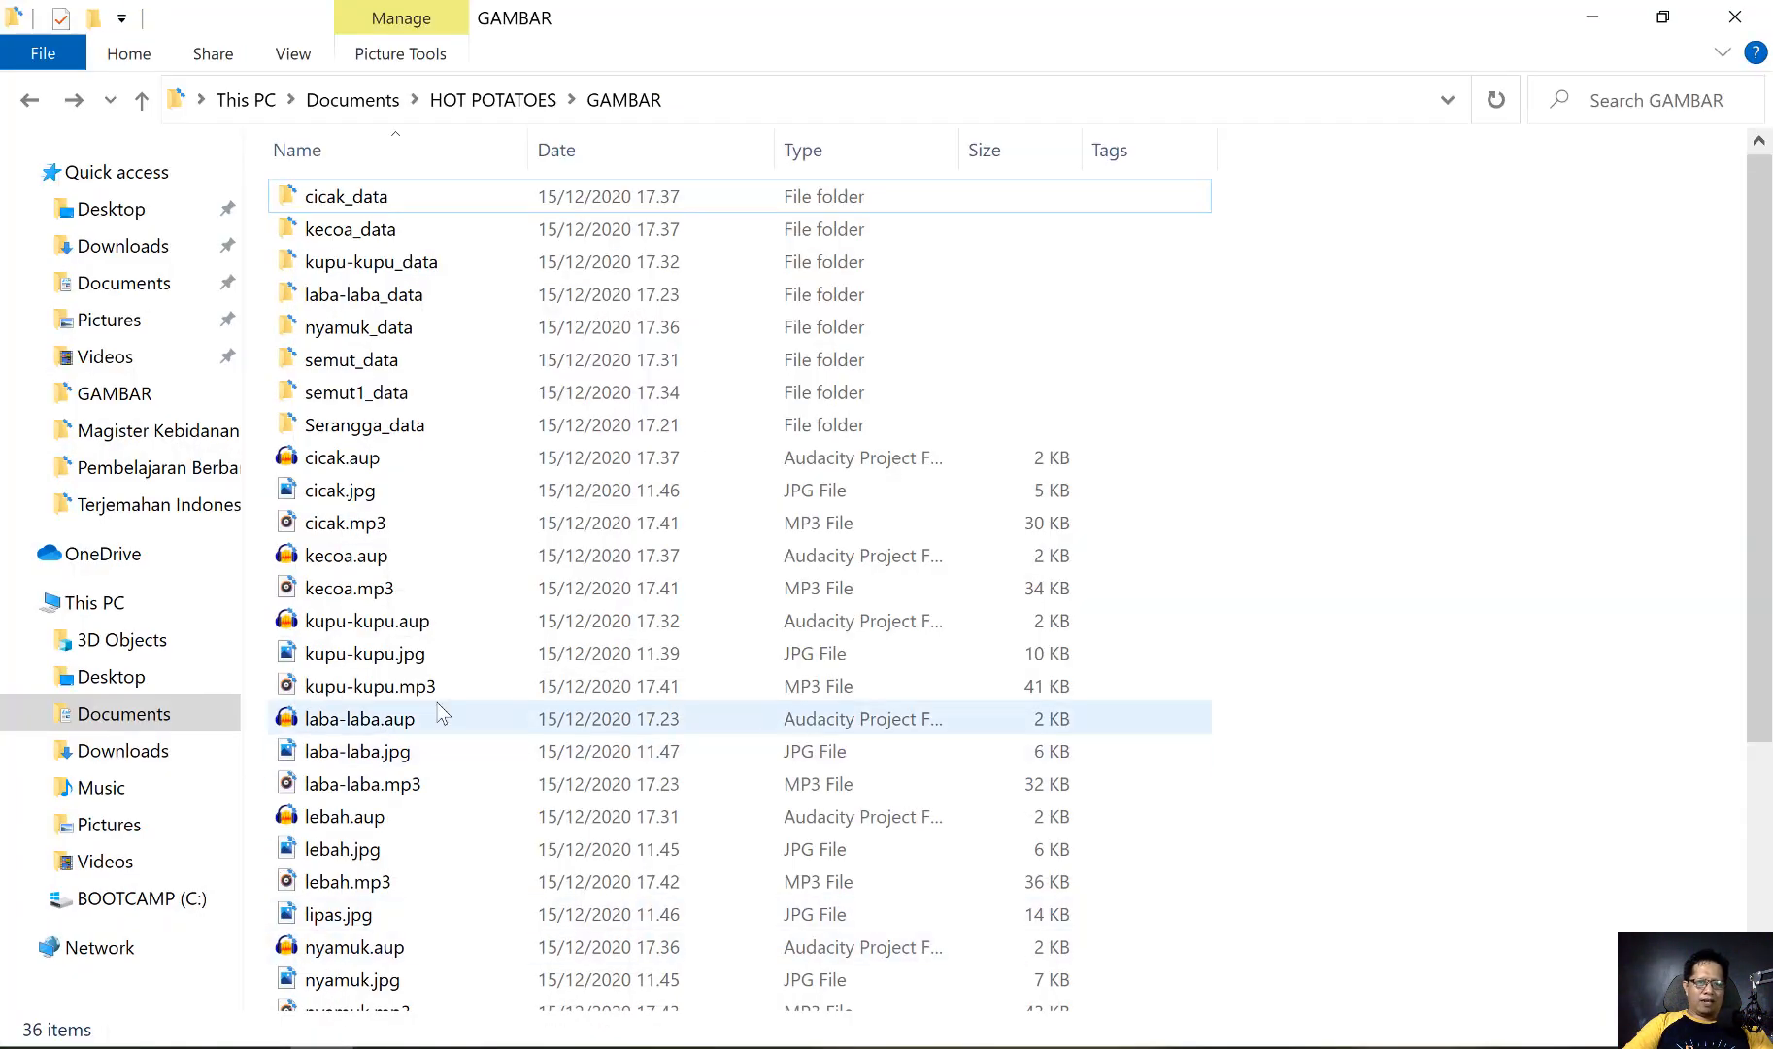
scroll(436, 701, "down", 1)
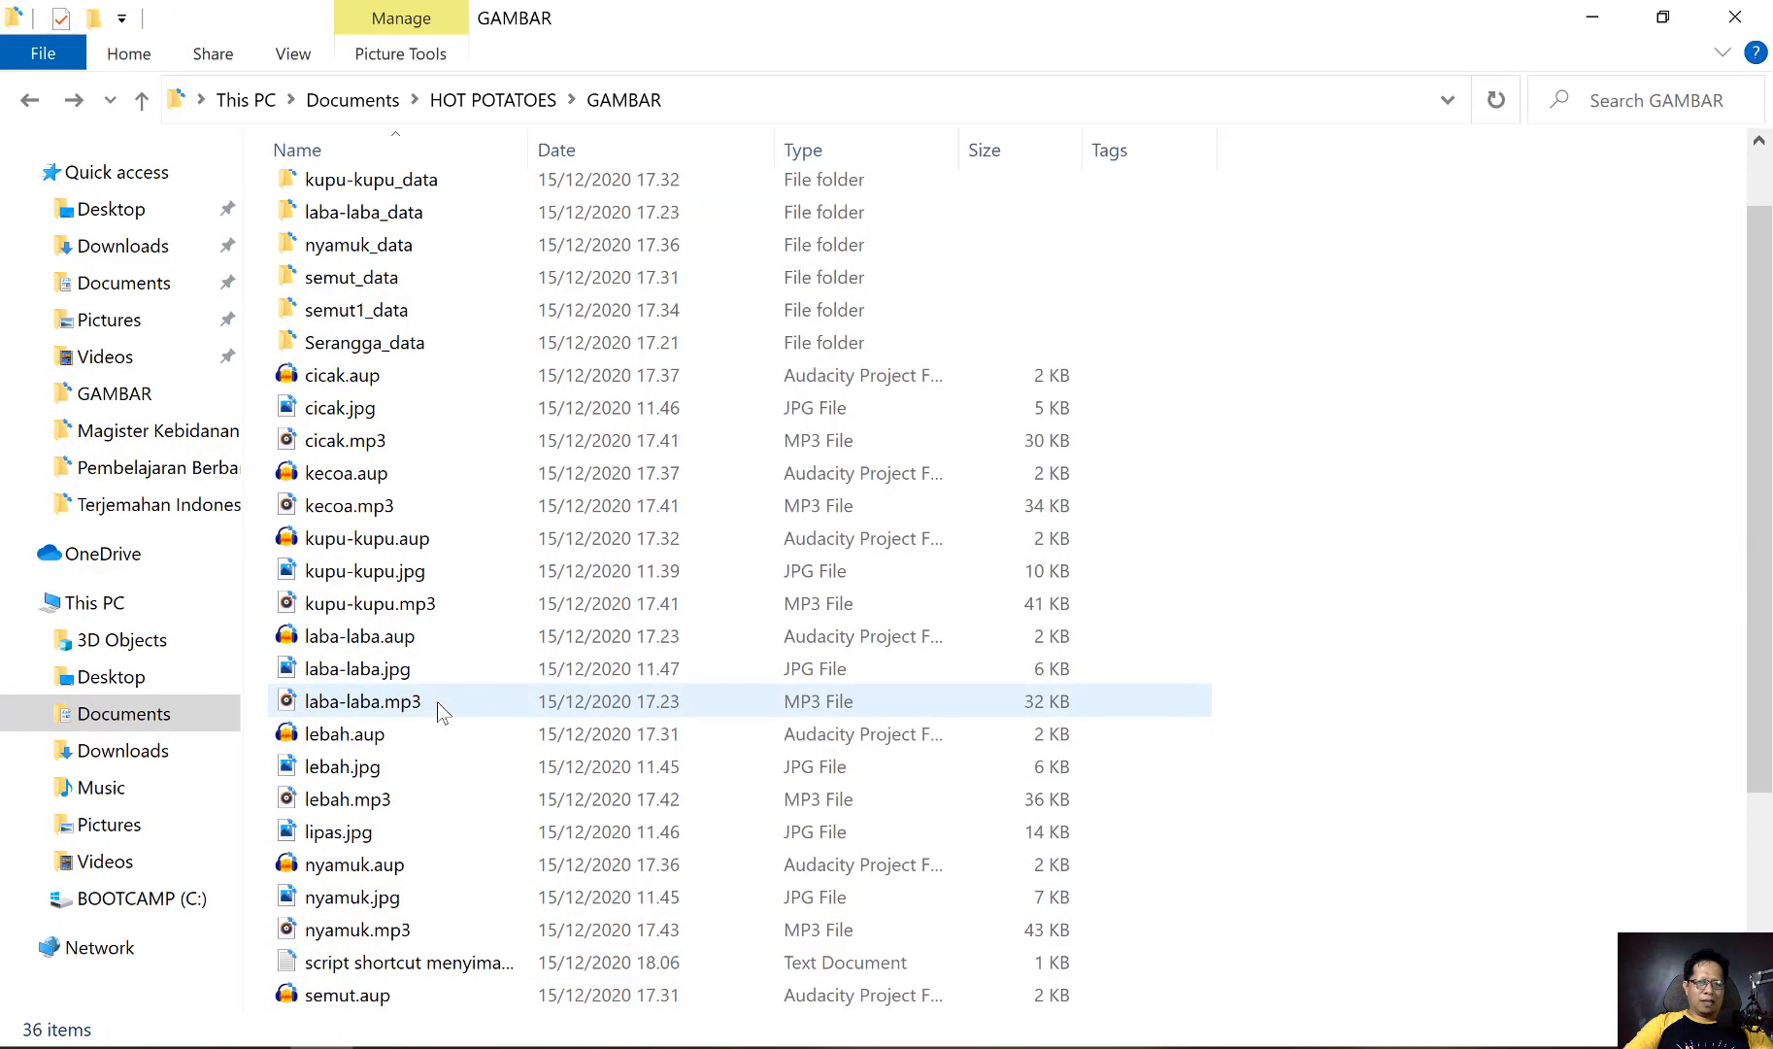
scroll(437, 707, "down", 3)
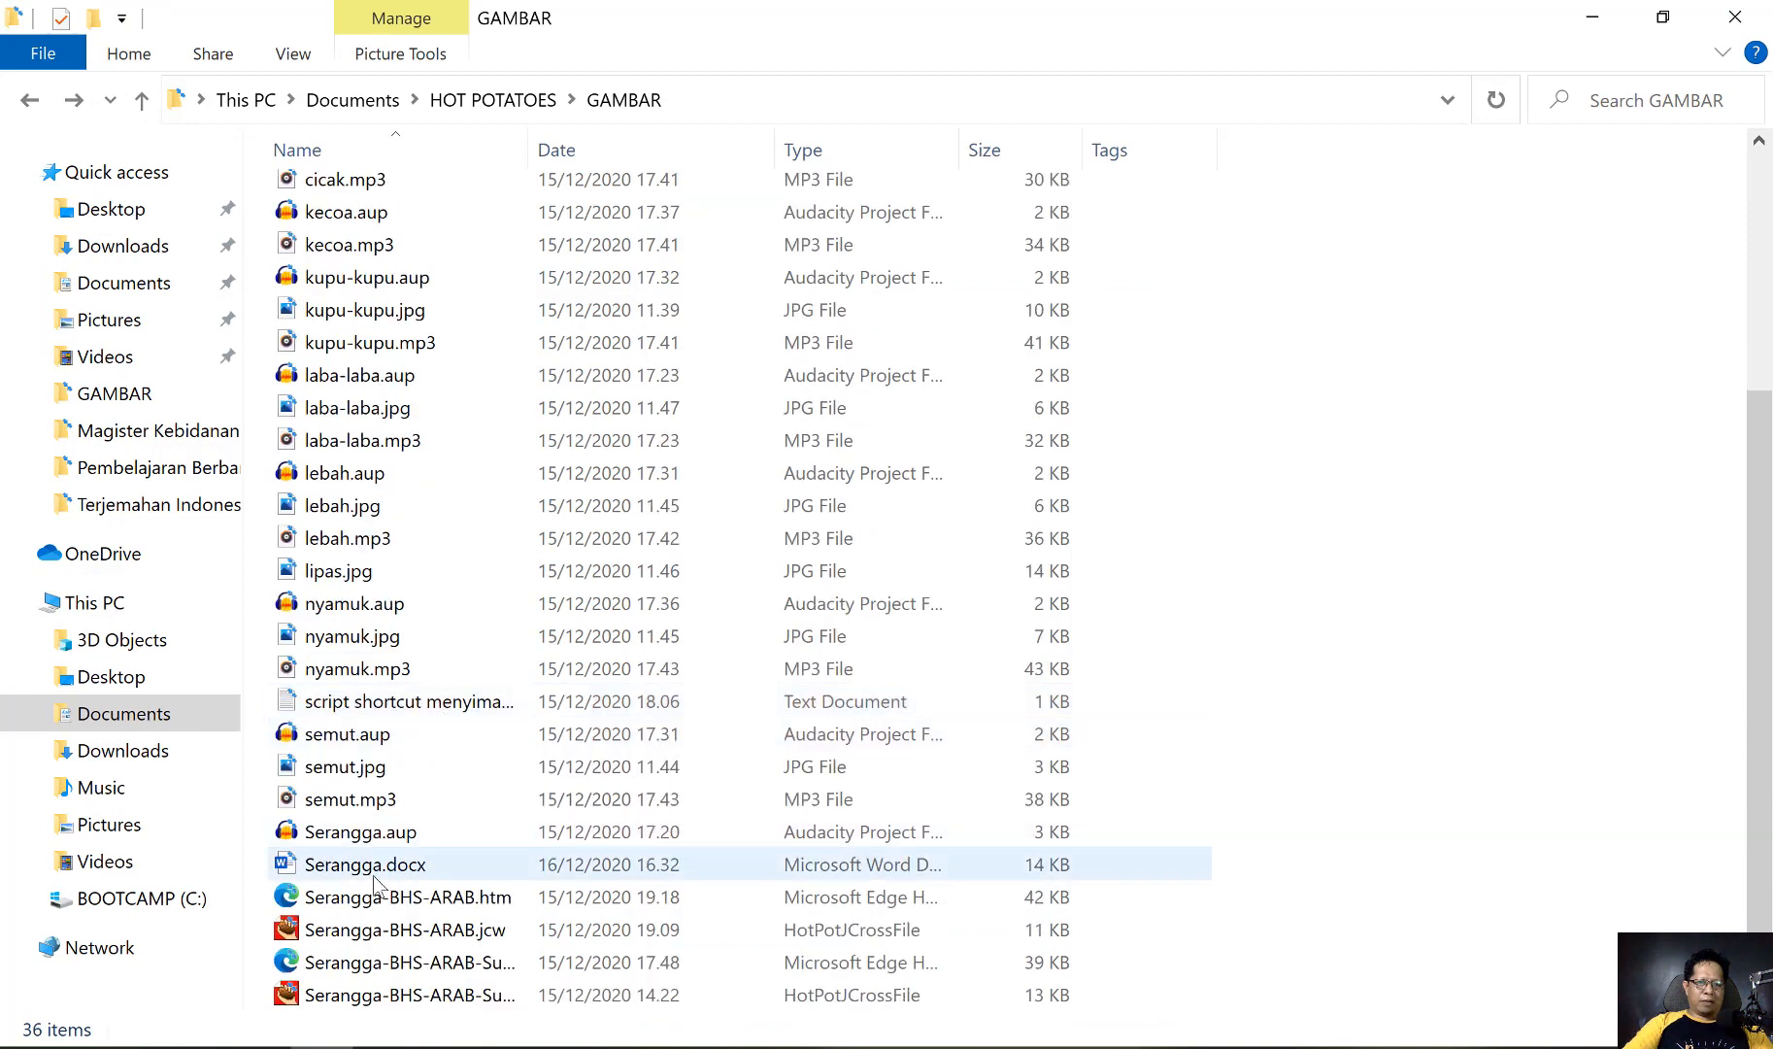
double_click(375, 876)
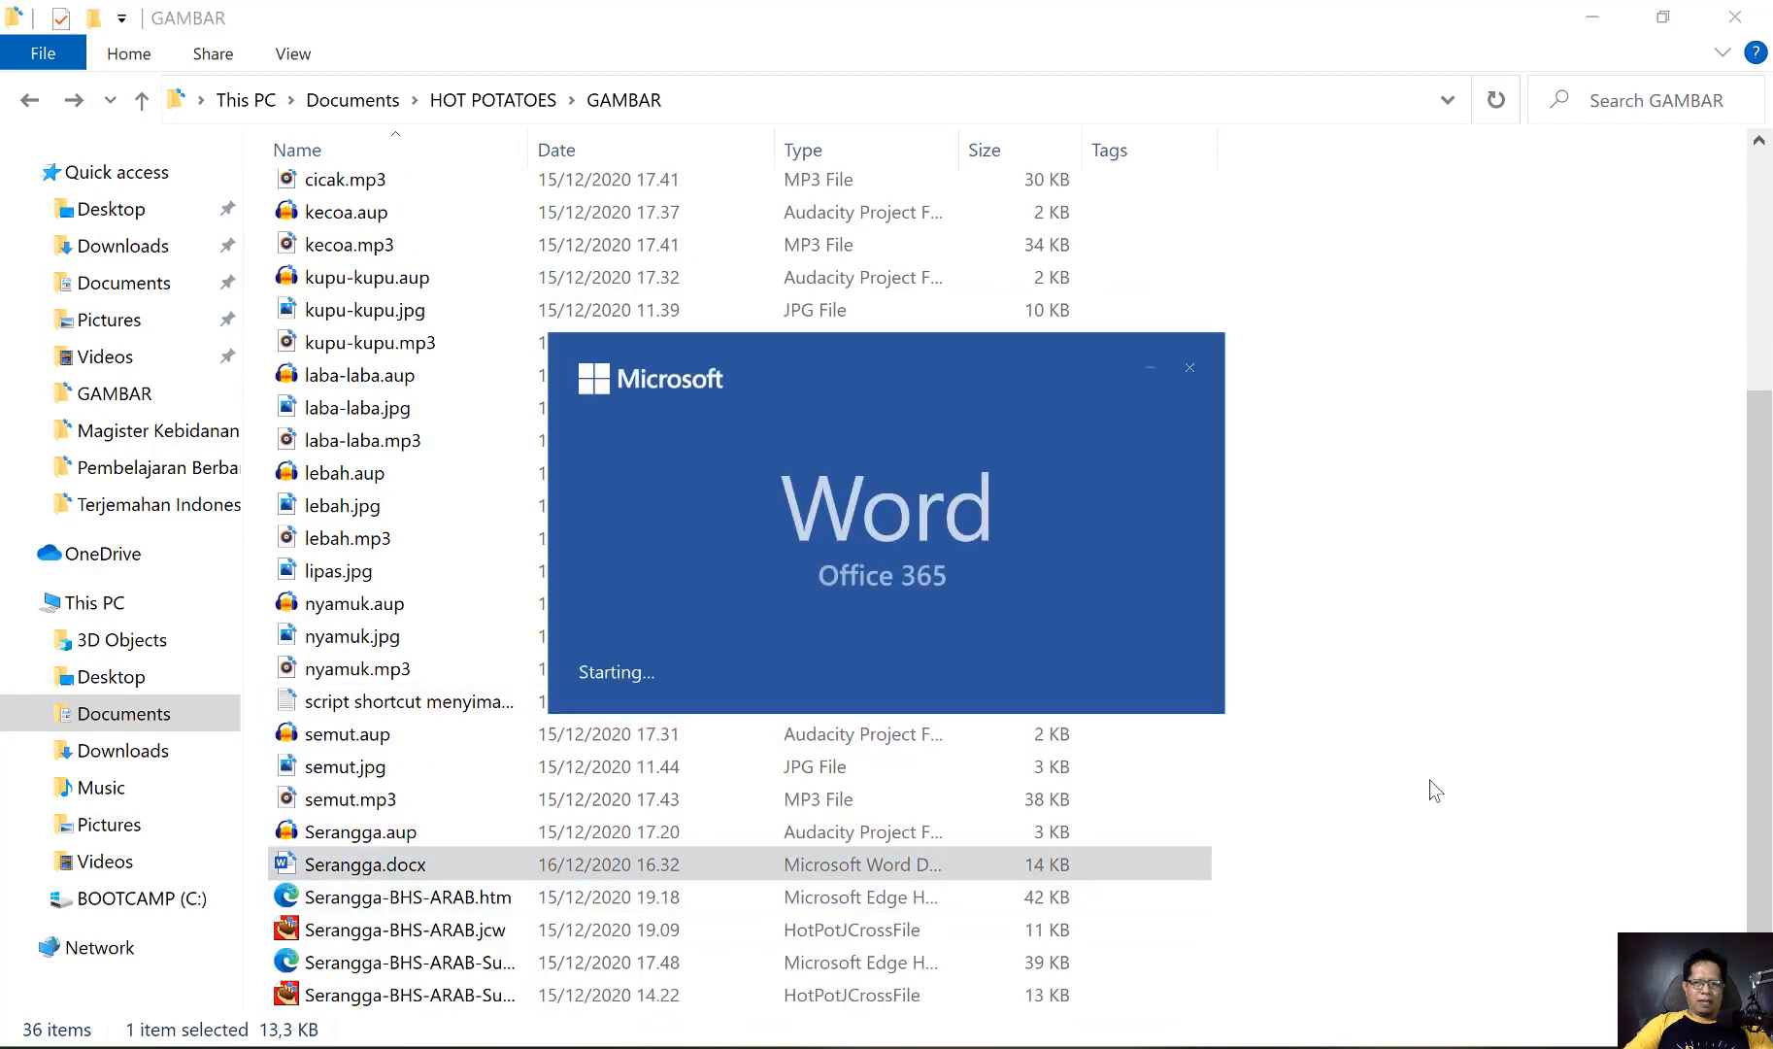
scroll(1447, 719, "down", 1)
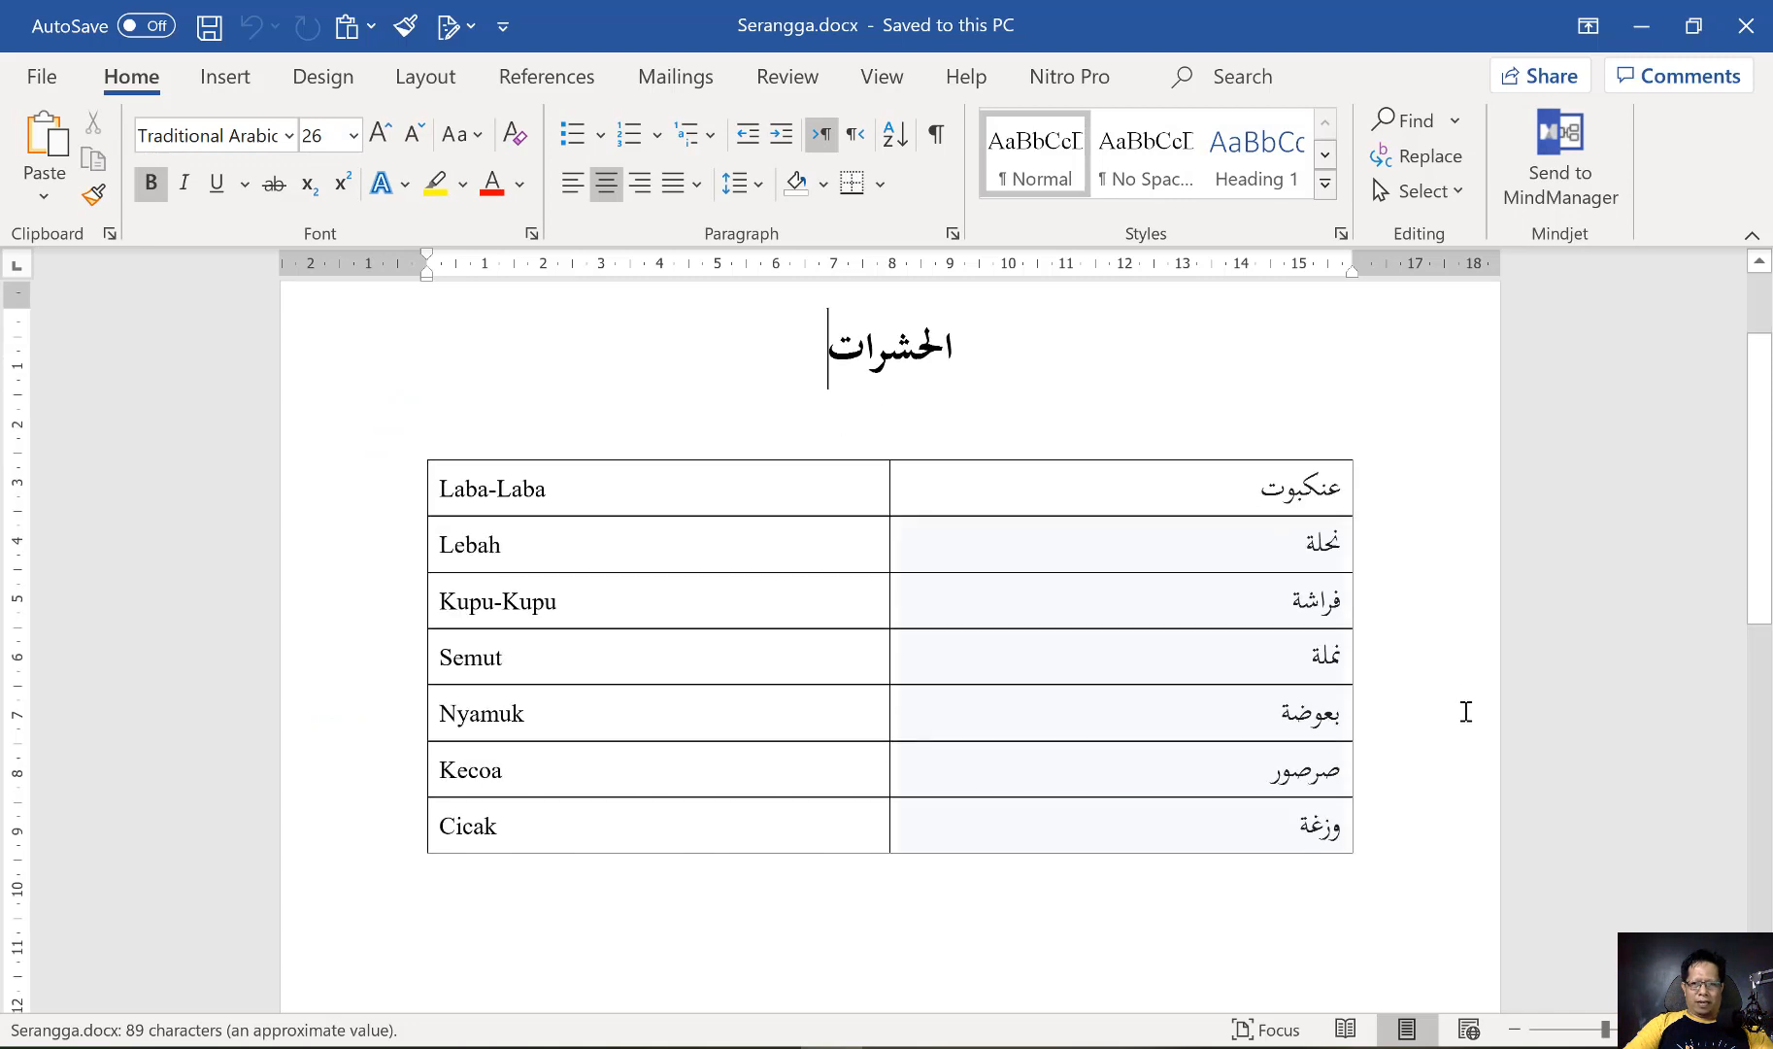
Copy the Arabic word عنكبوت from the Laba-Laba row into the first line of the grid-maker's word list
double_click(1301, 490)
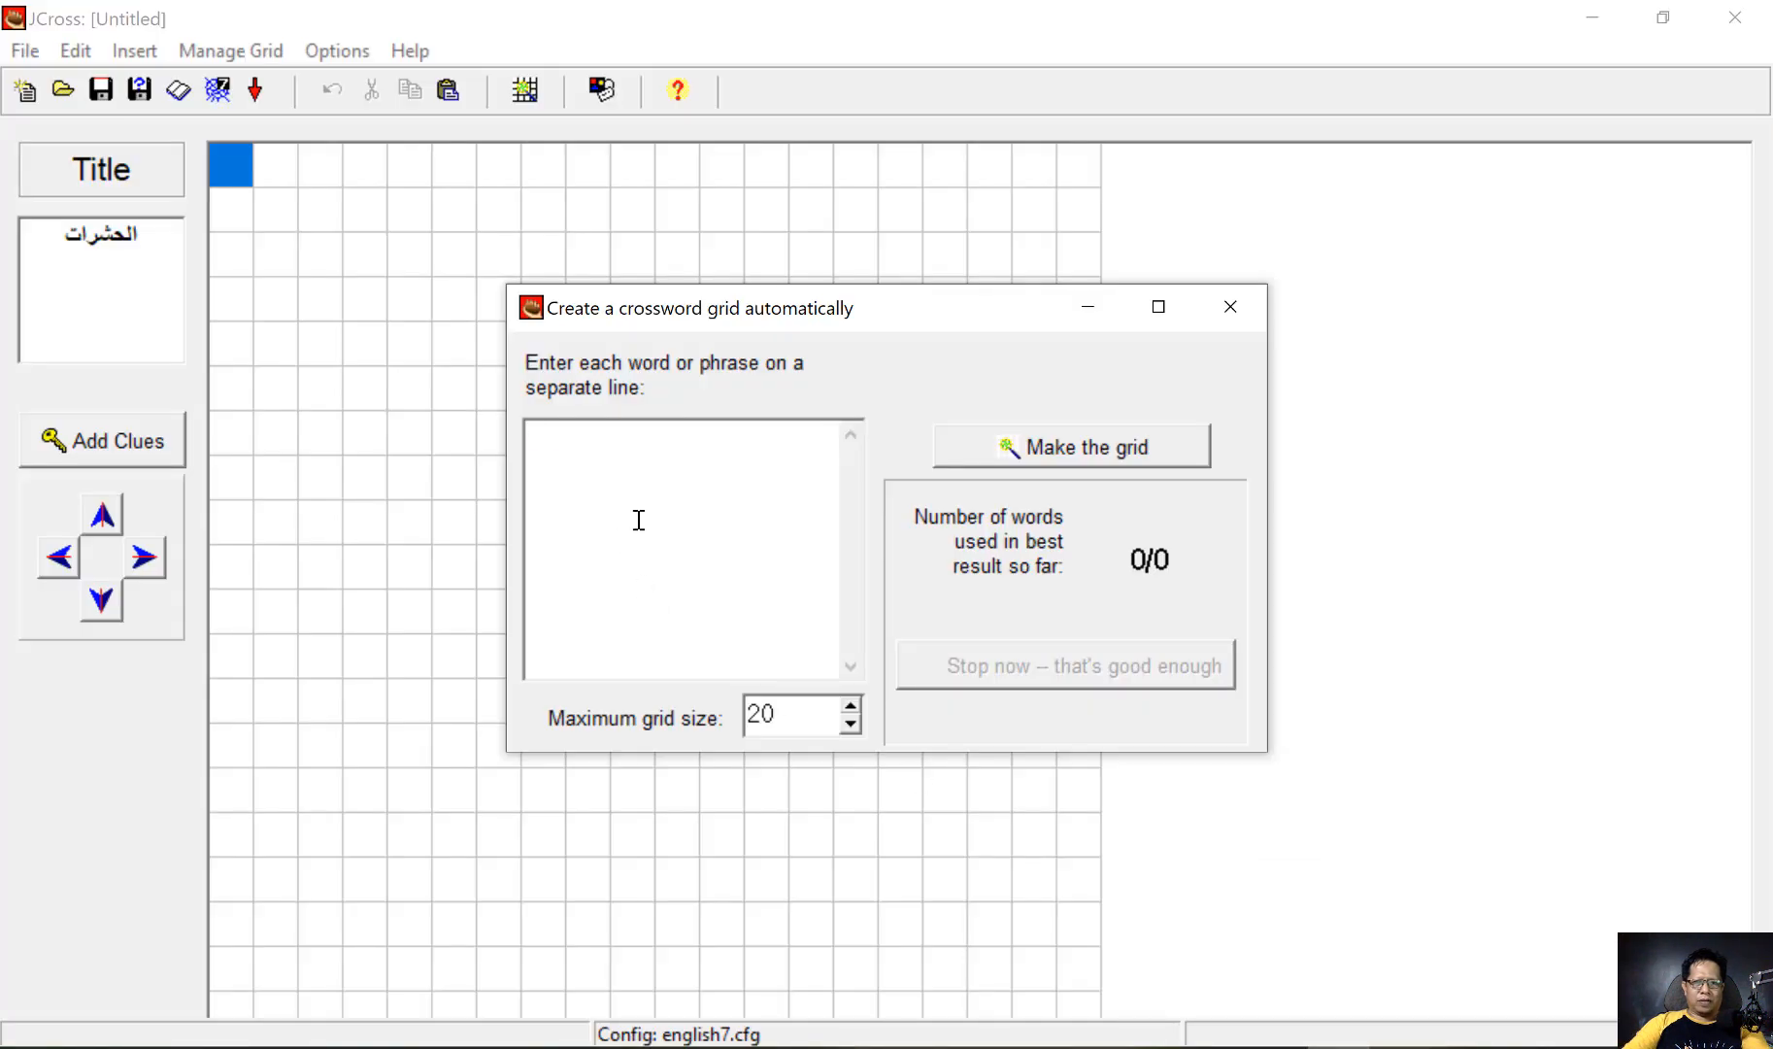
type("عنكبوت")
key("Return")
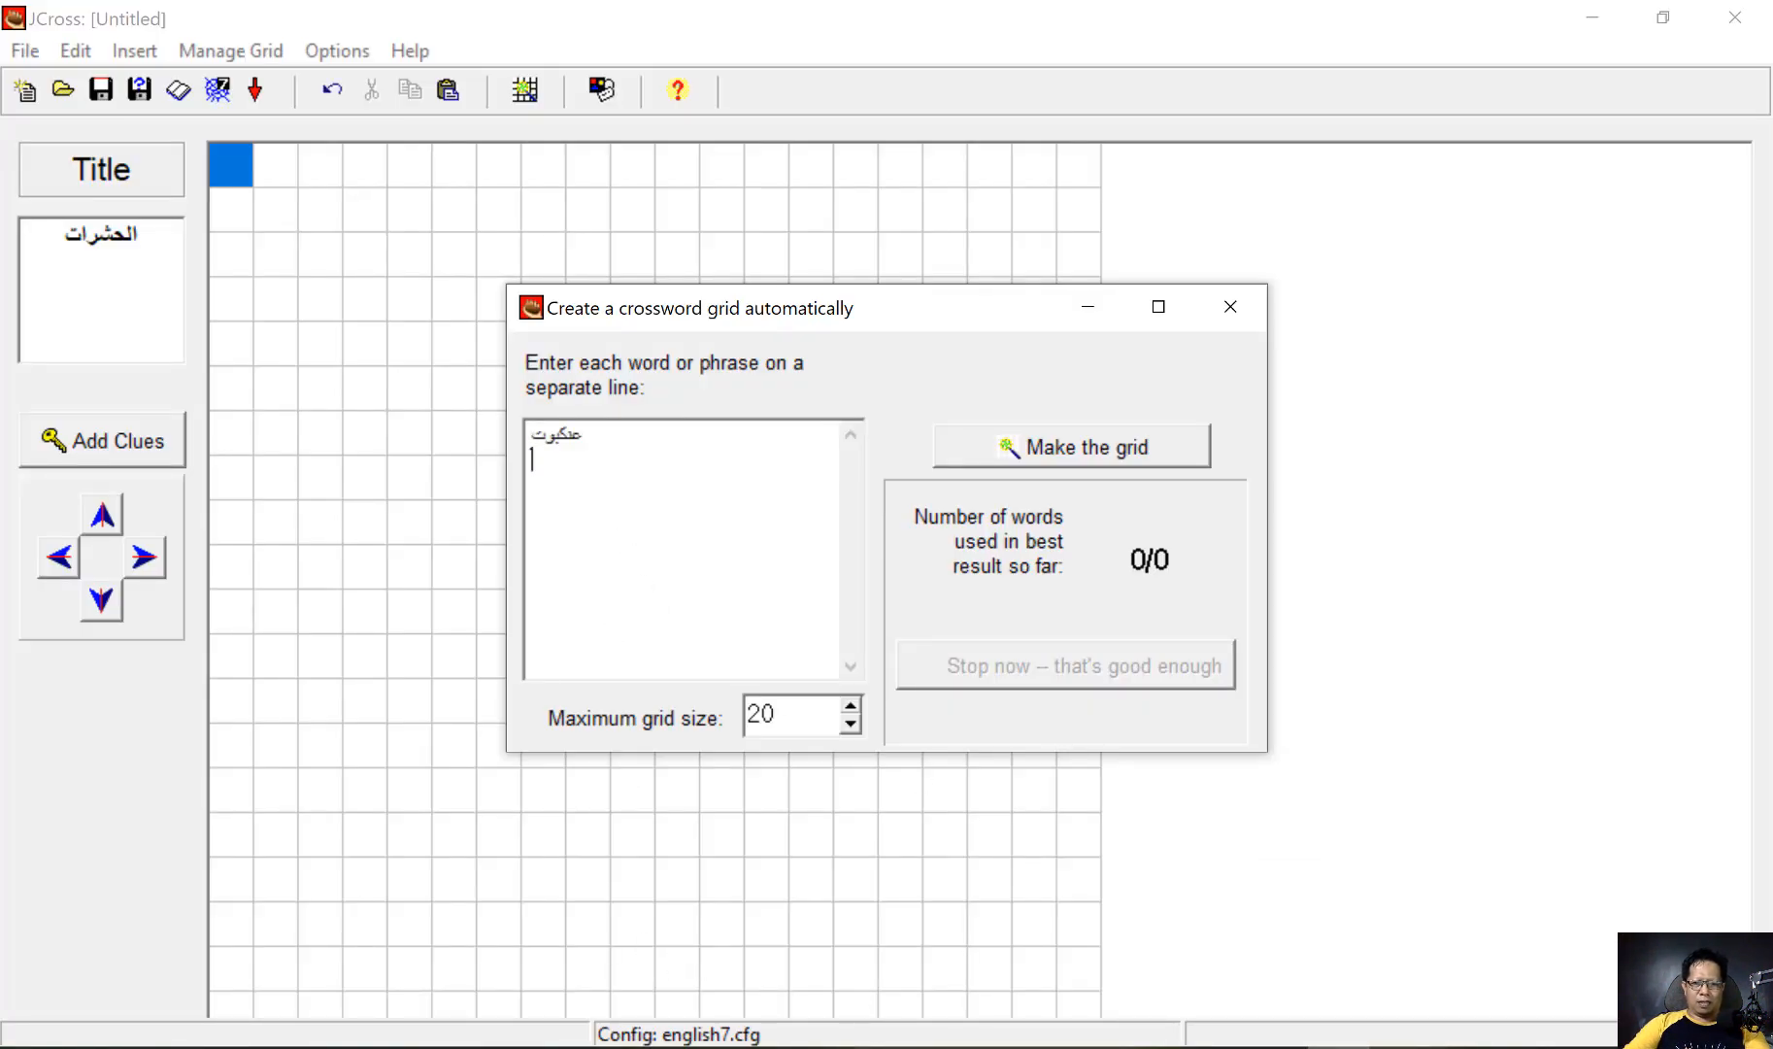
Copy the Arabic word نحلة from the Lebah row in Word into the second line of JCross's word list
key("alt+Tab")
left_click(1328, 544)
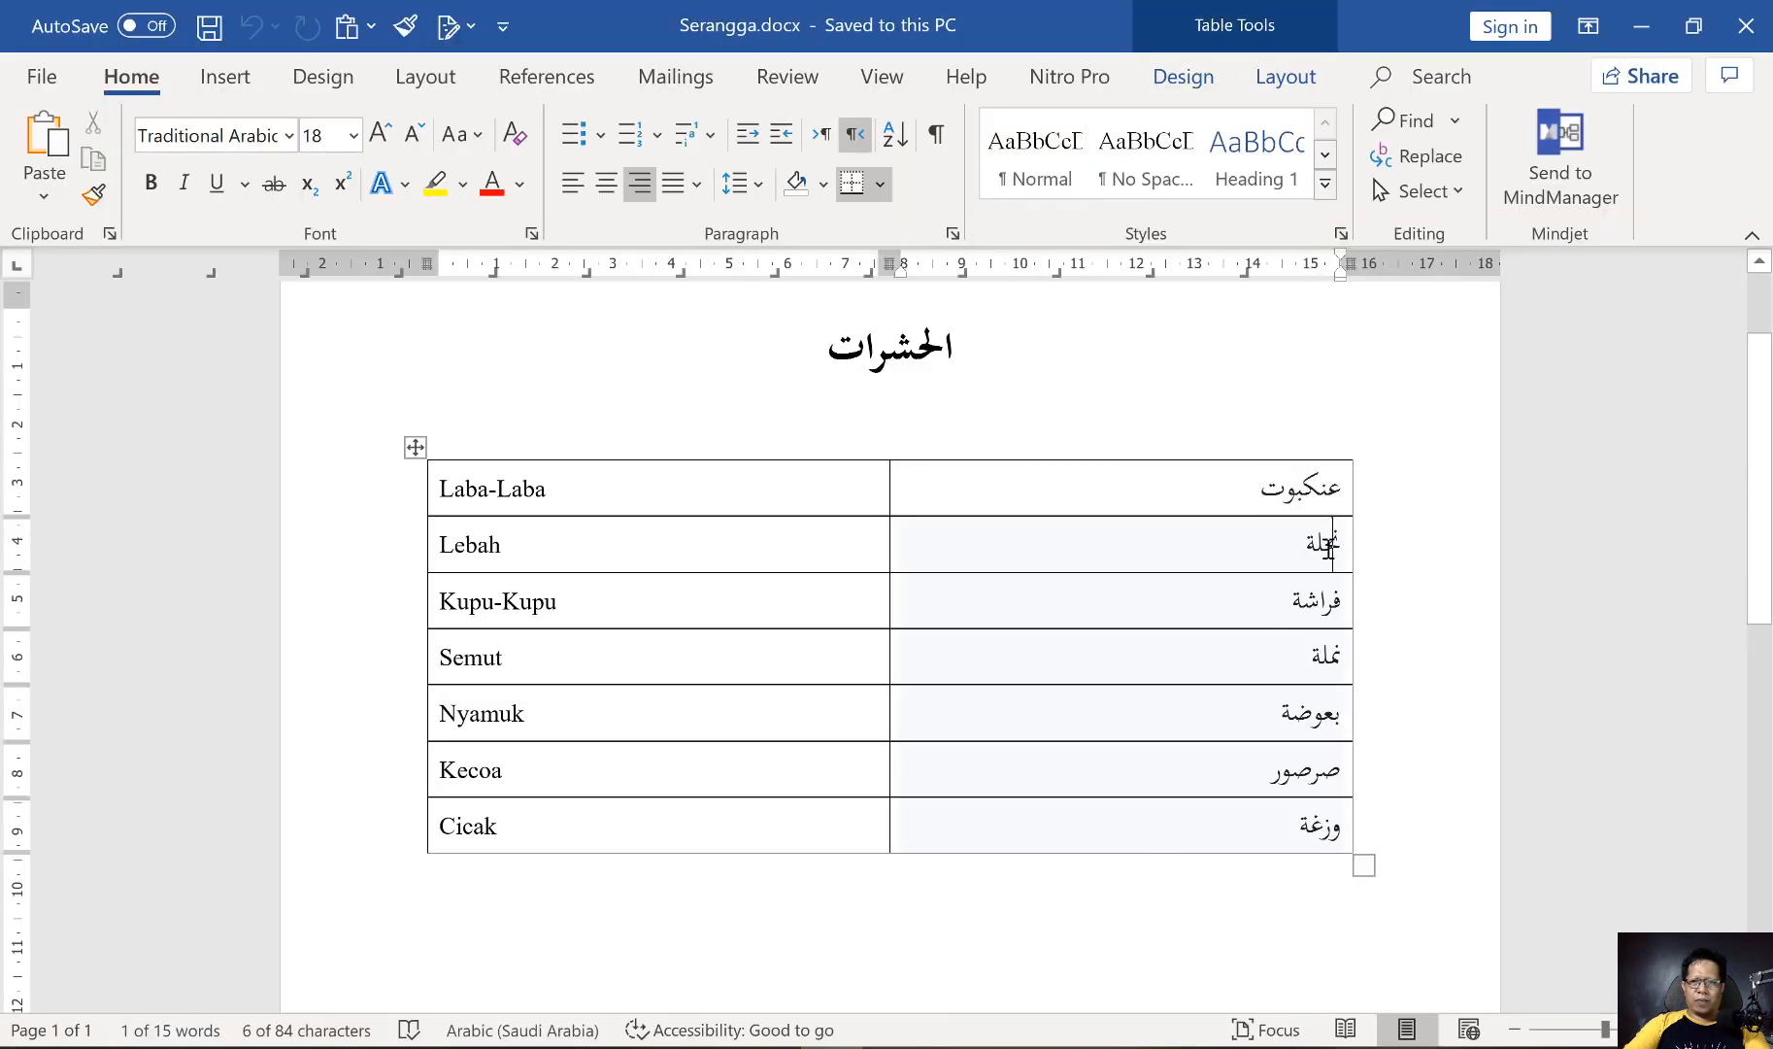
double_click(1329, 544)
key("ctrl+c")
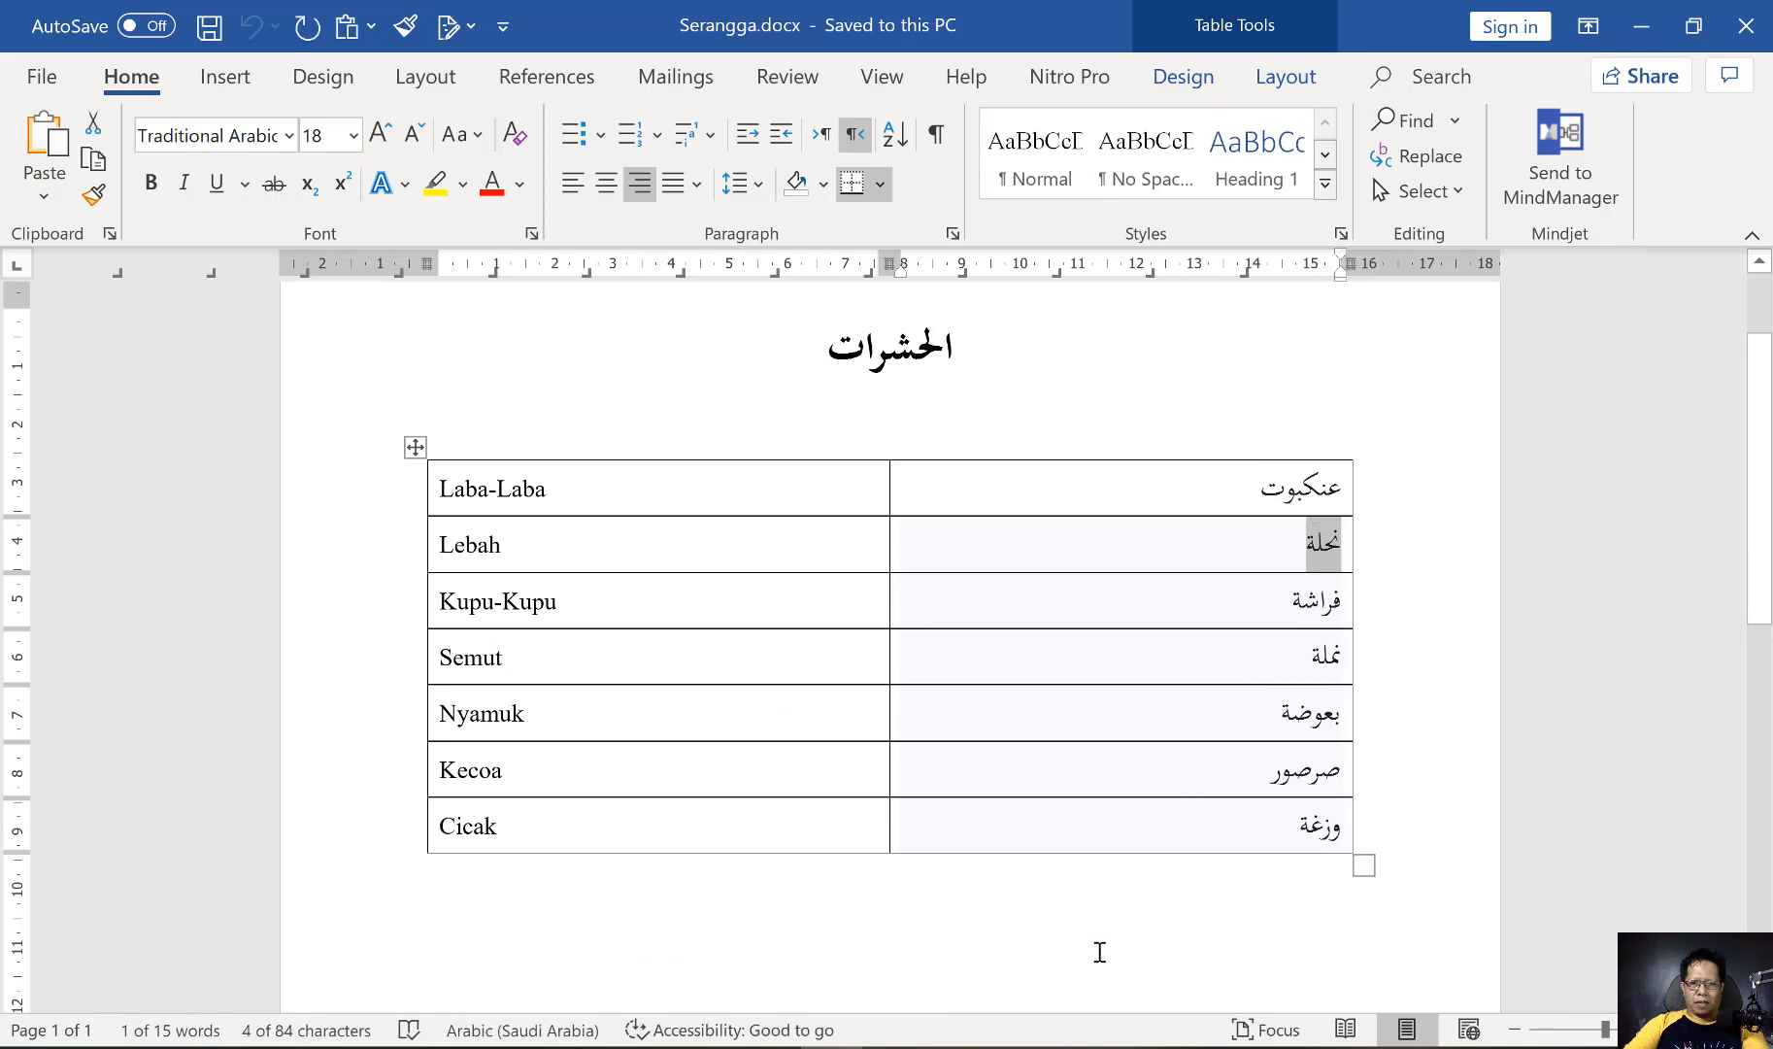
key("alt+Tab")
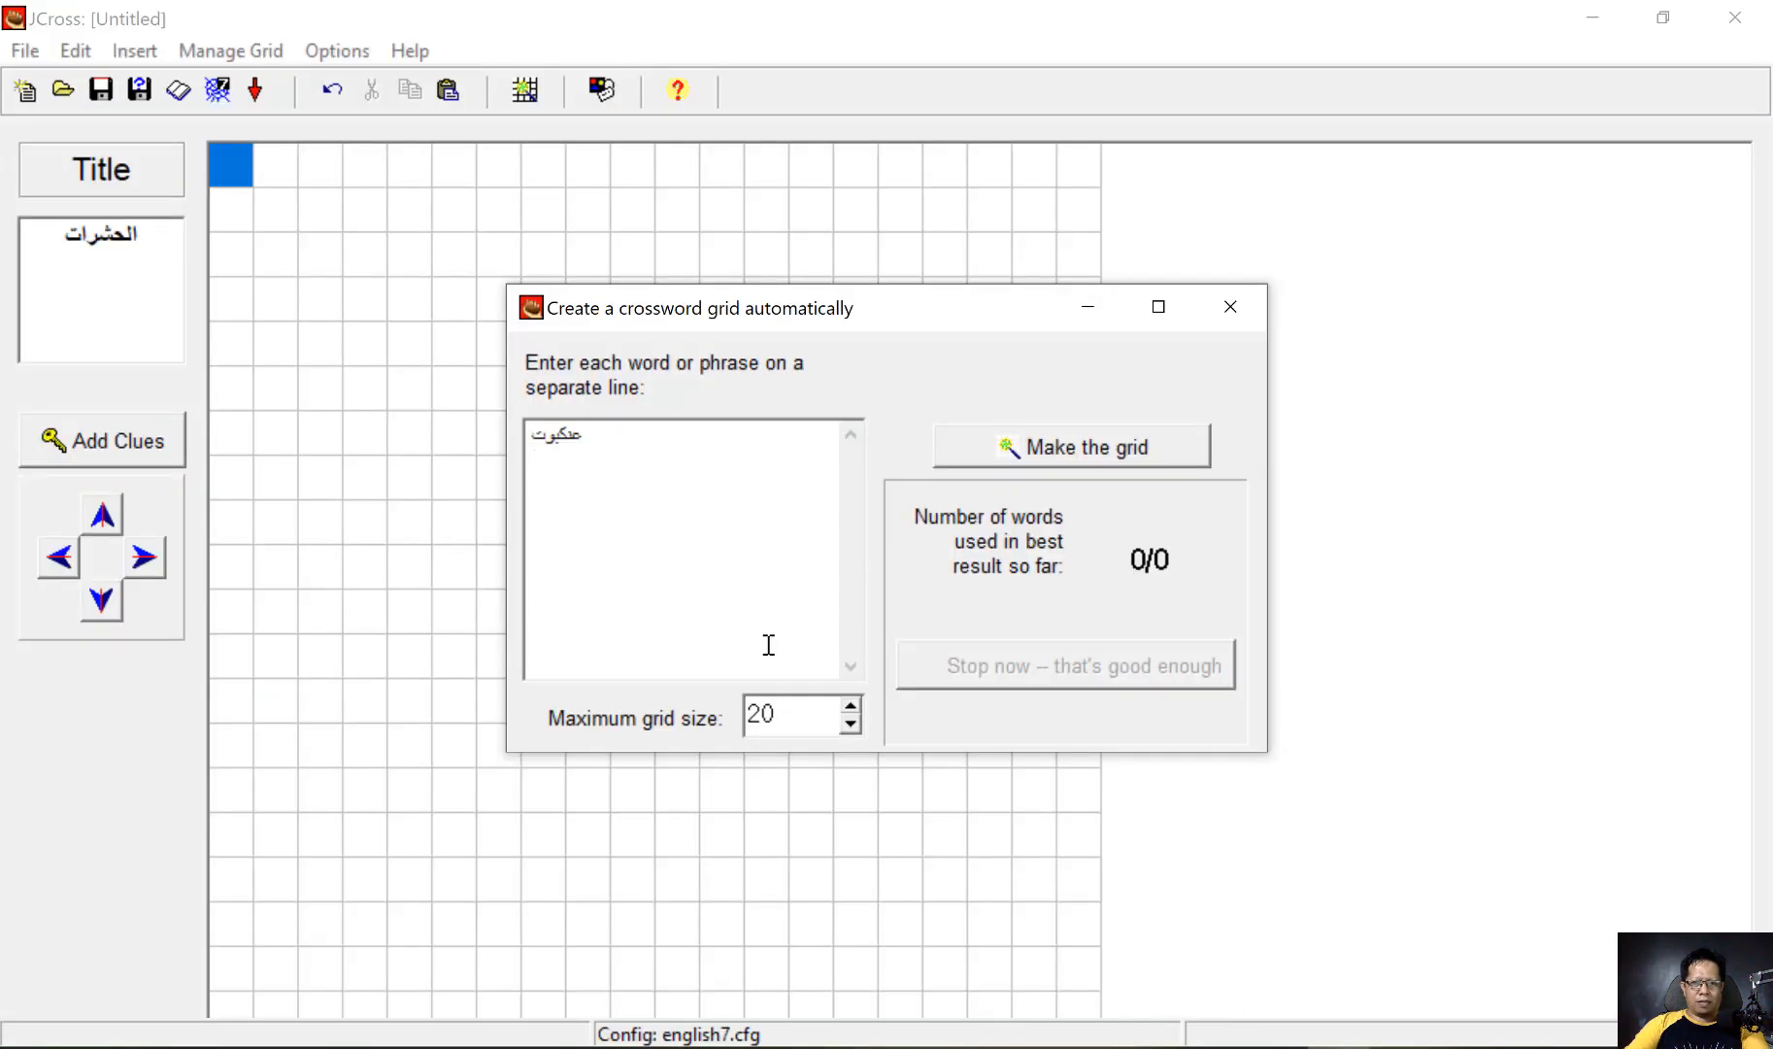
key("ctrl+v")
Copy the Arabic word فراشة from the Kupu-Kupu row in Word into the third line of JCross's word list
key("alt+Tab")
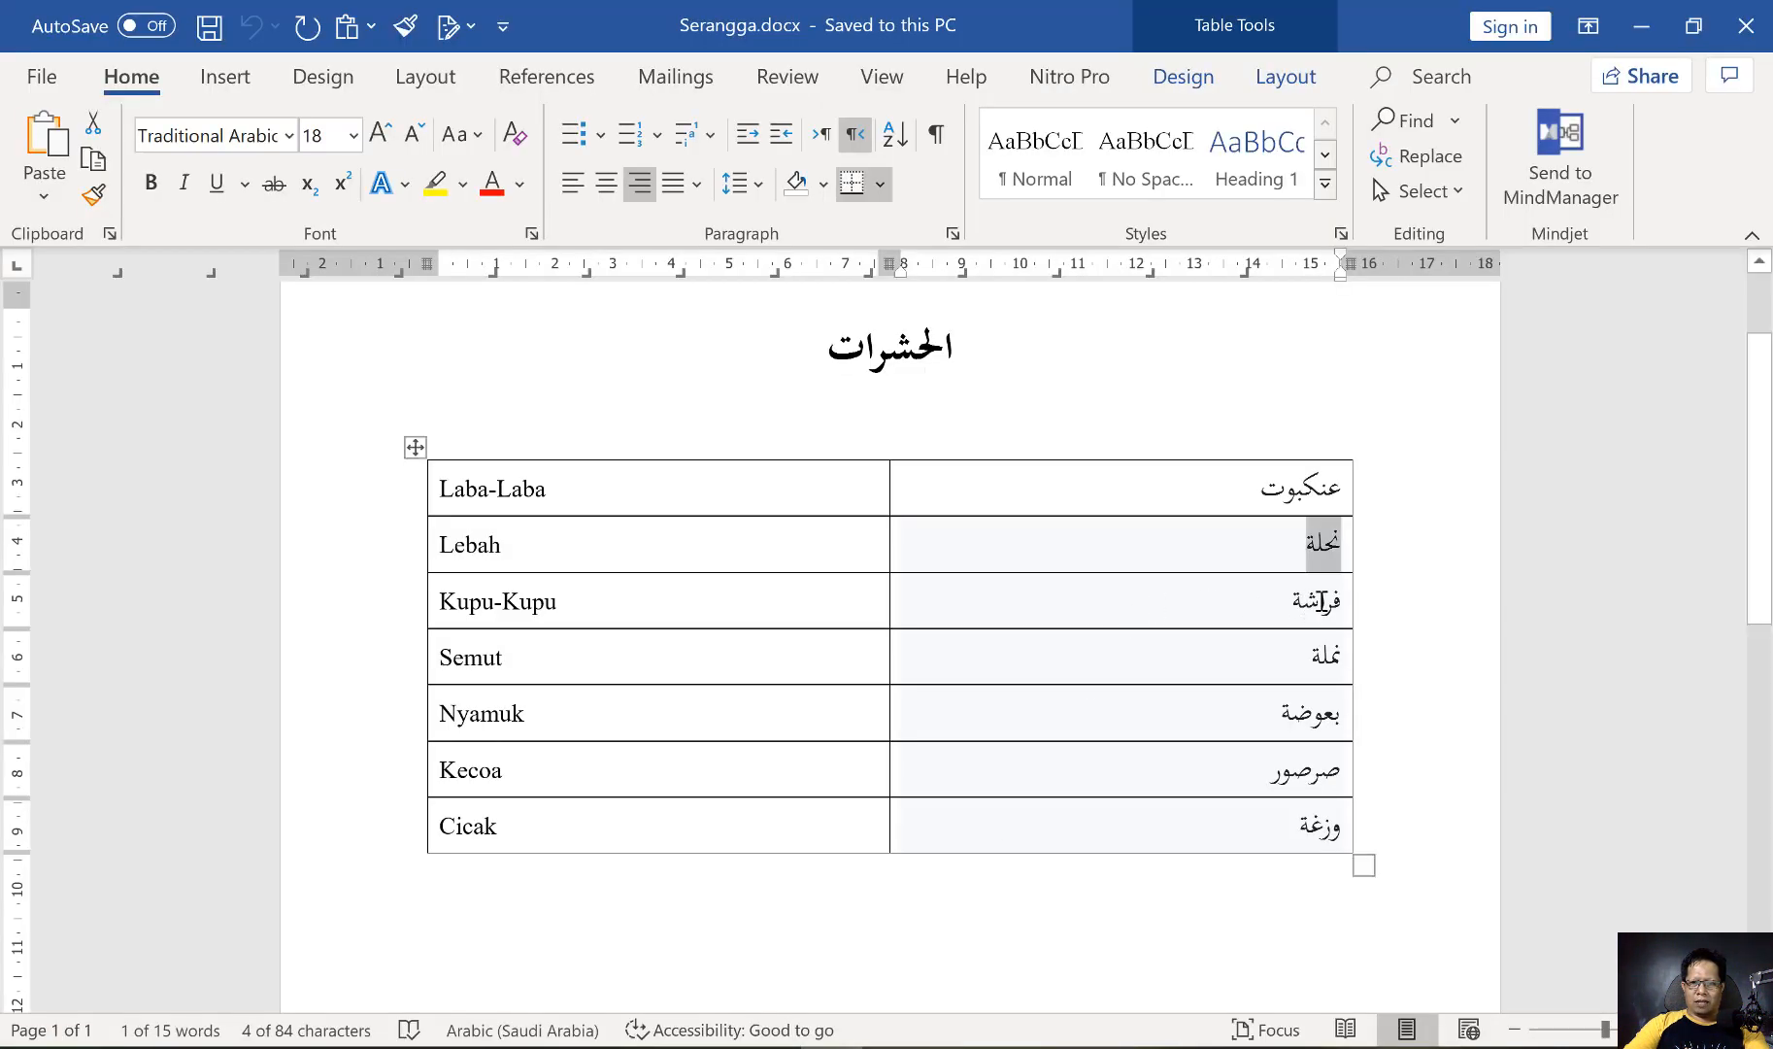
double_click(1320, 600)
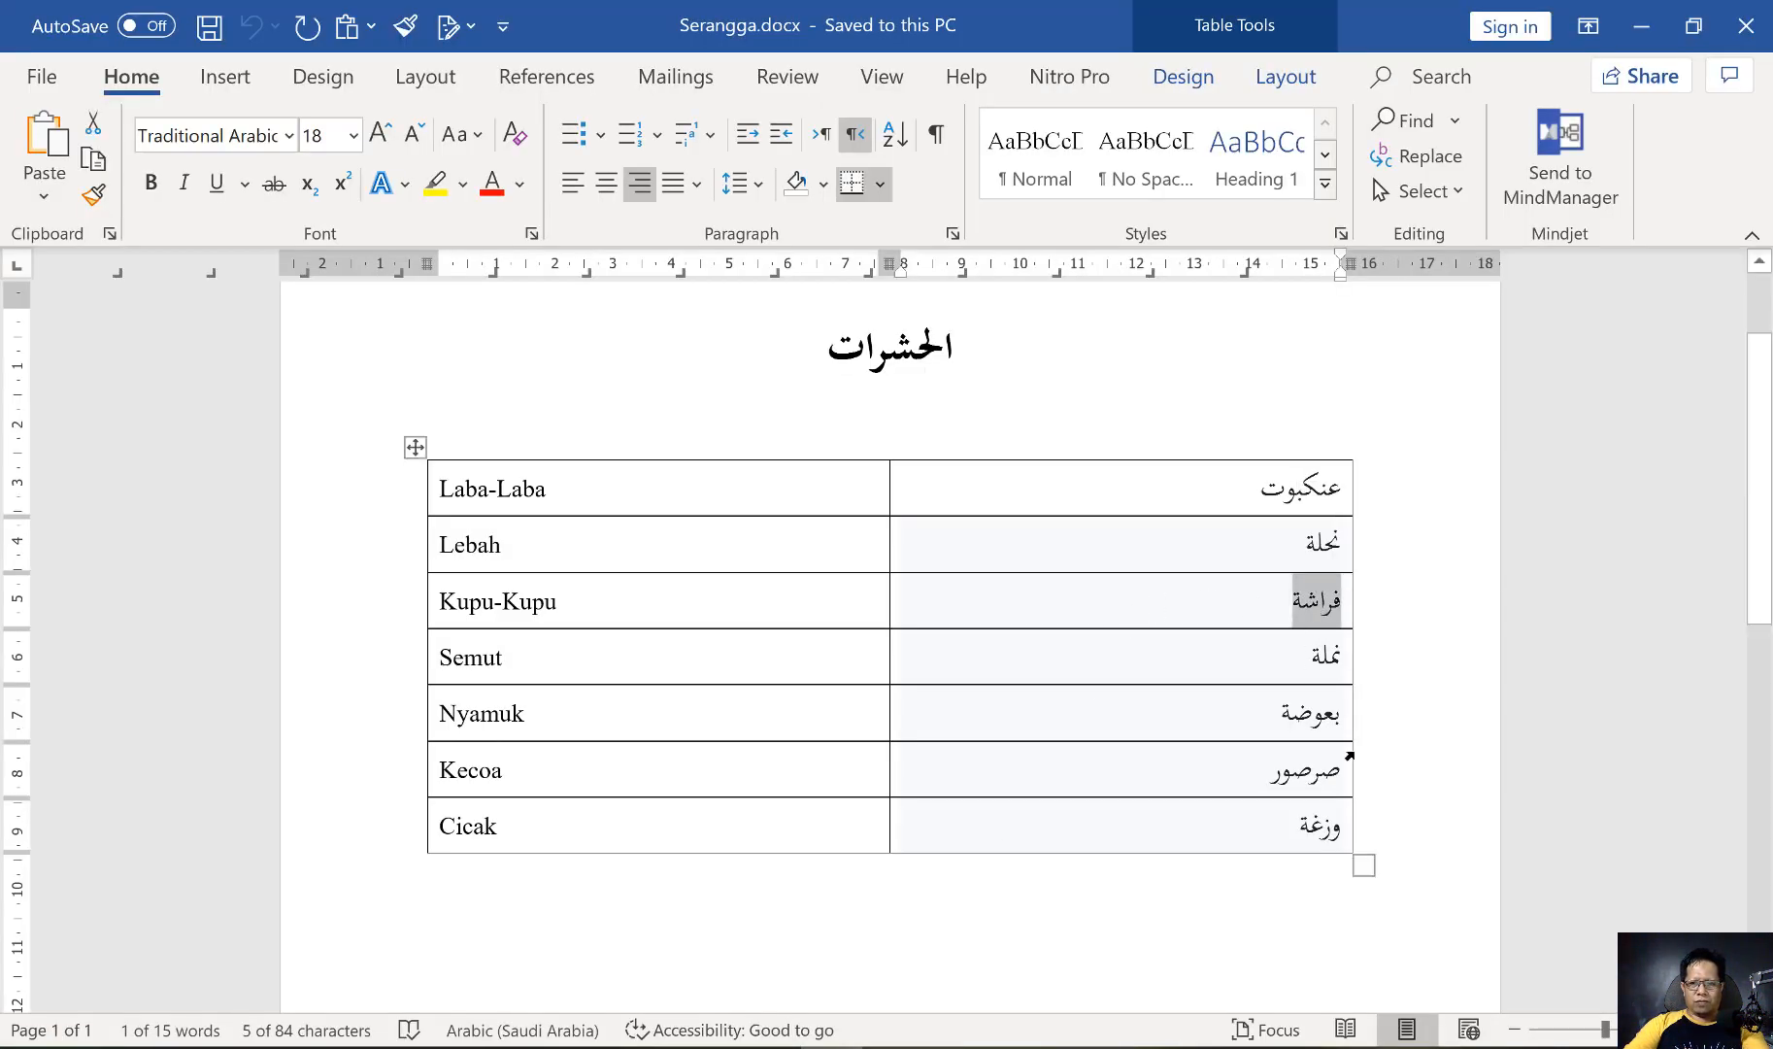
key("ctrl+c")
key("alt+Tab")
key("ctrl+v")
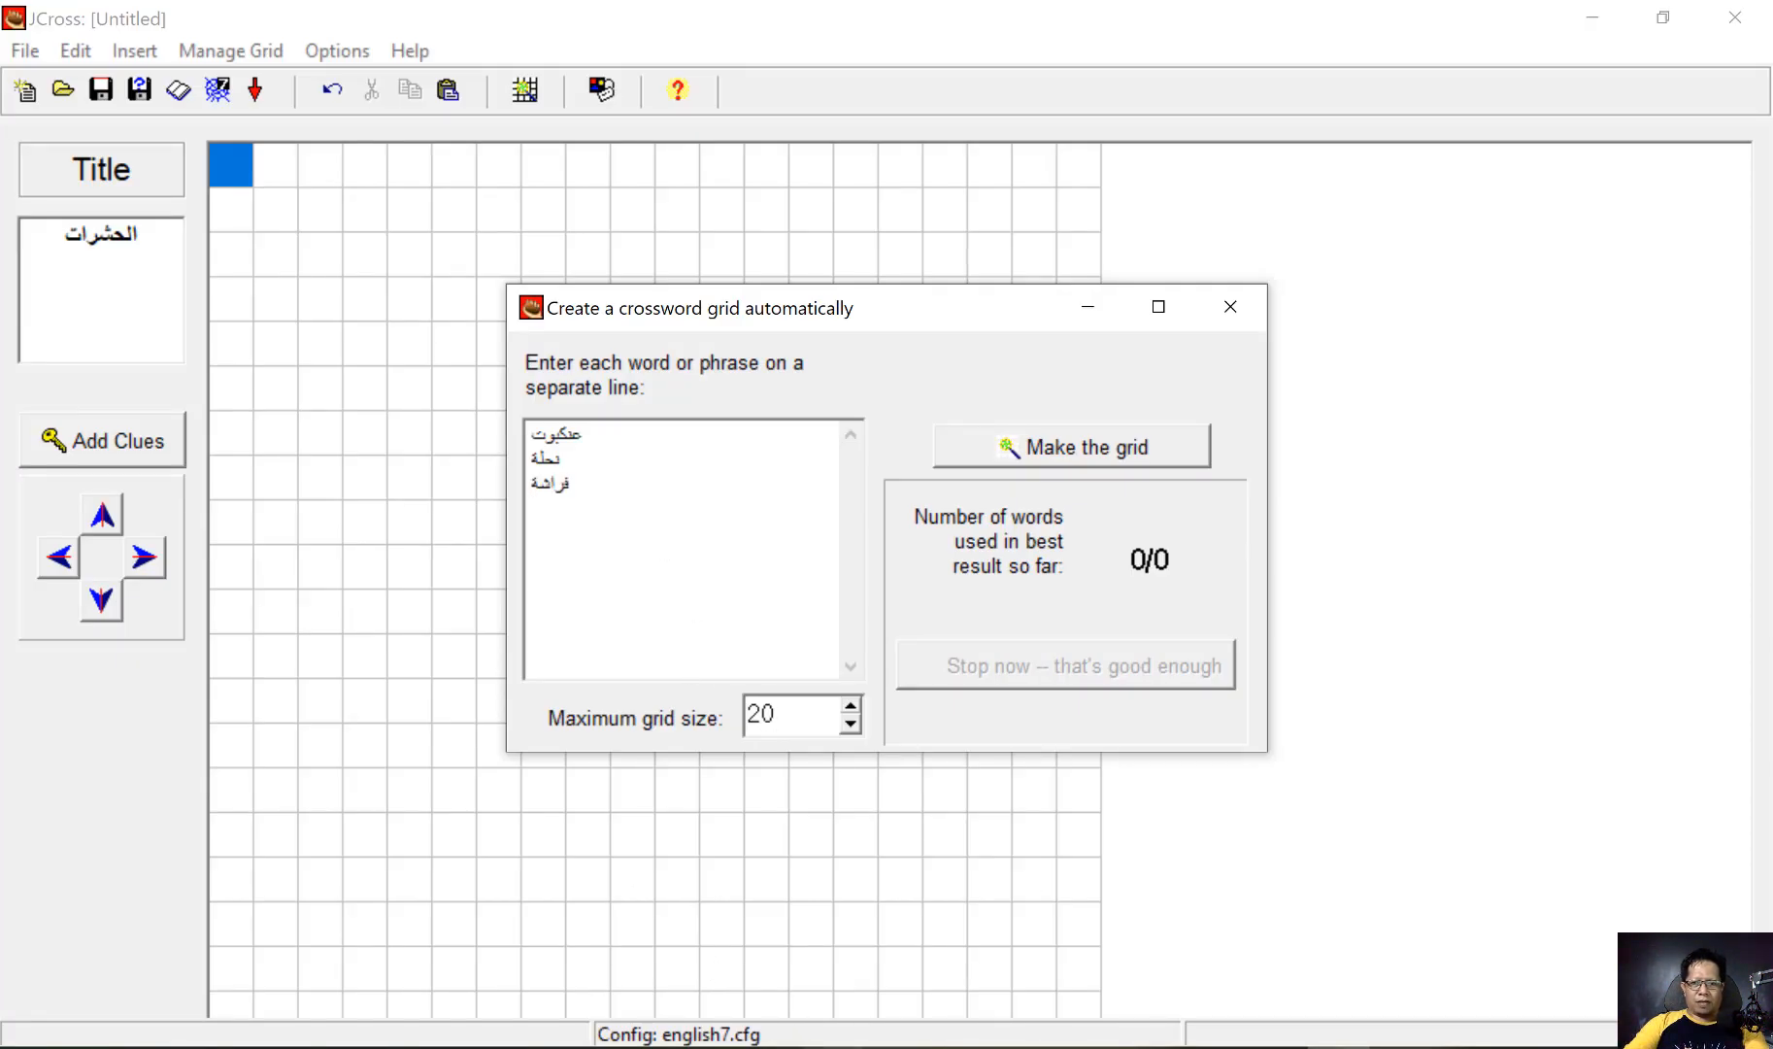
Copy the Arabic word نملة from the Semut row in Word into the fourth line of JCross's word list
key("alt+Tab")
double_click(1326, 660)
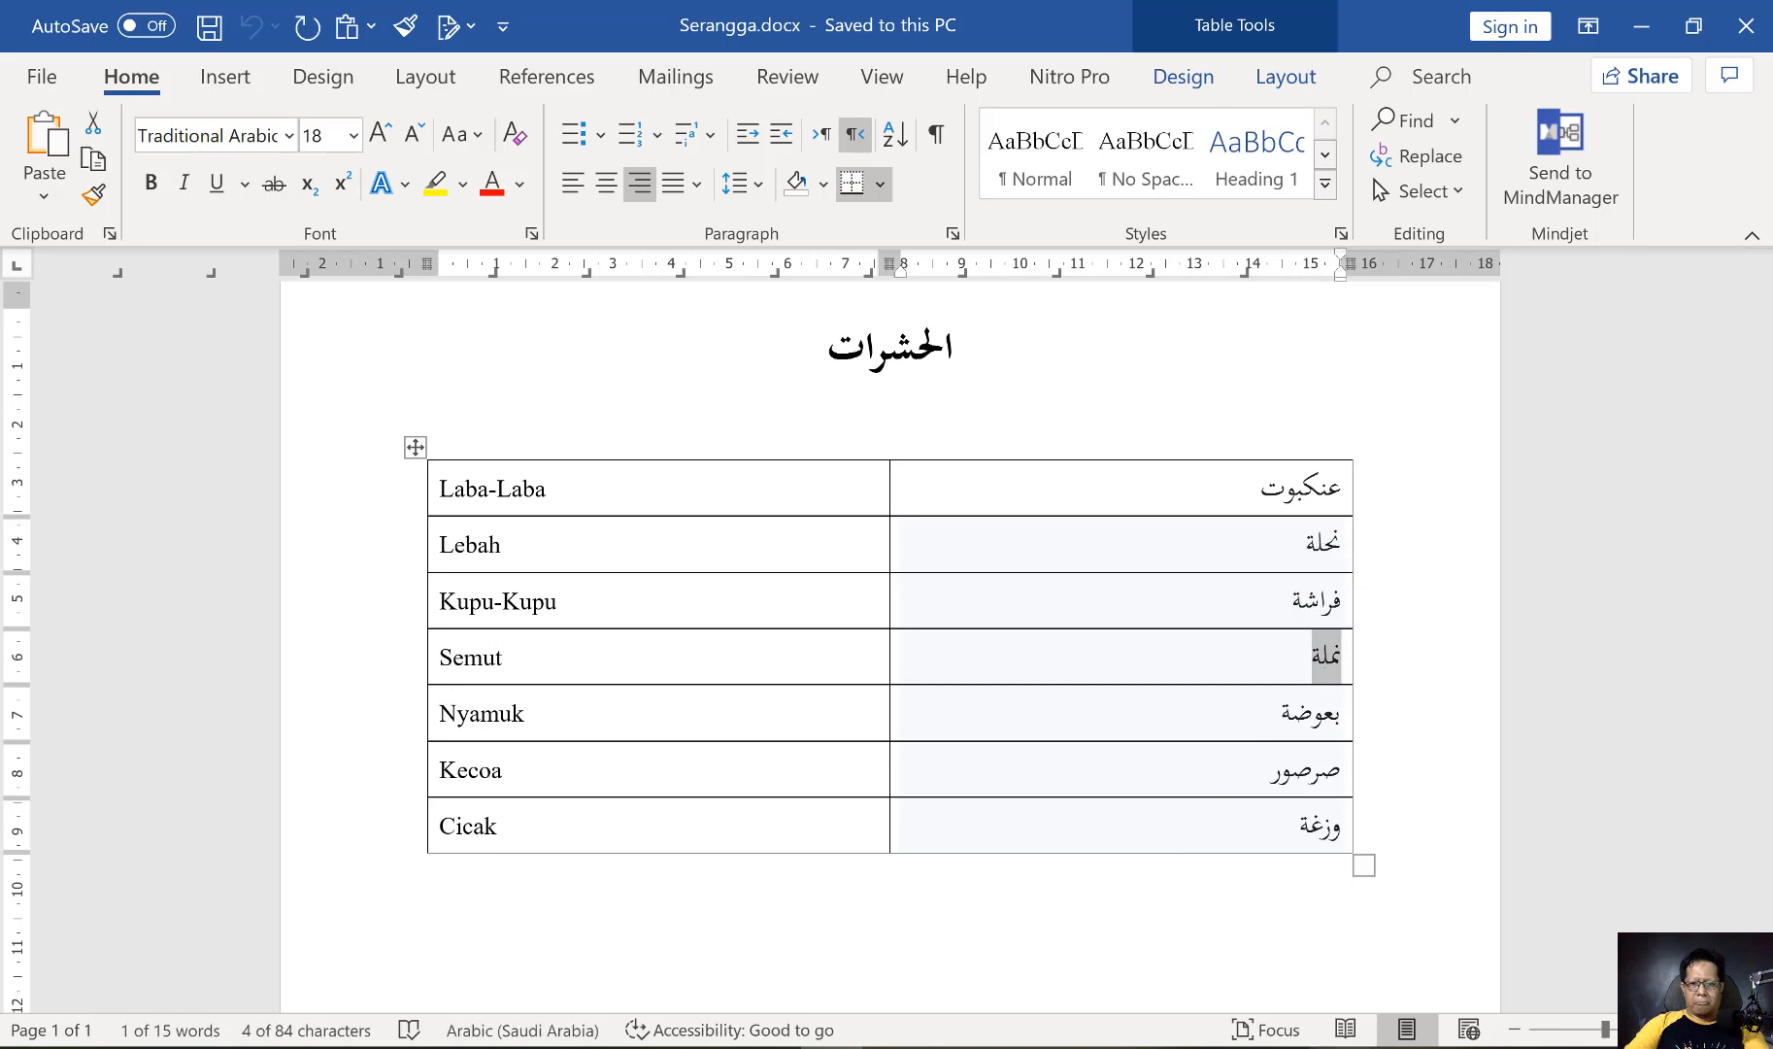
key("alt+Tab")
key("ctrl+v")
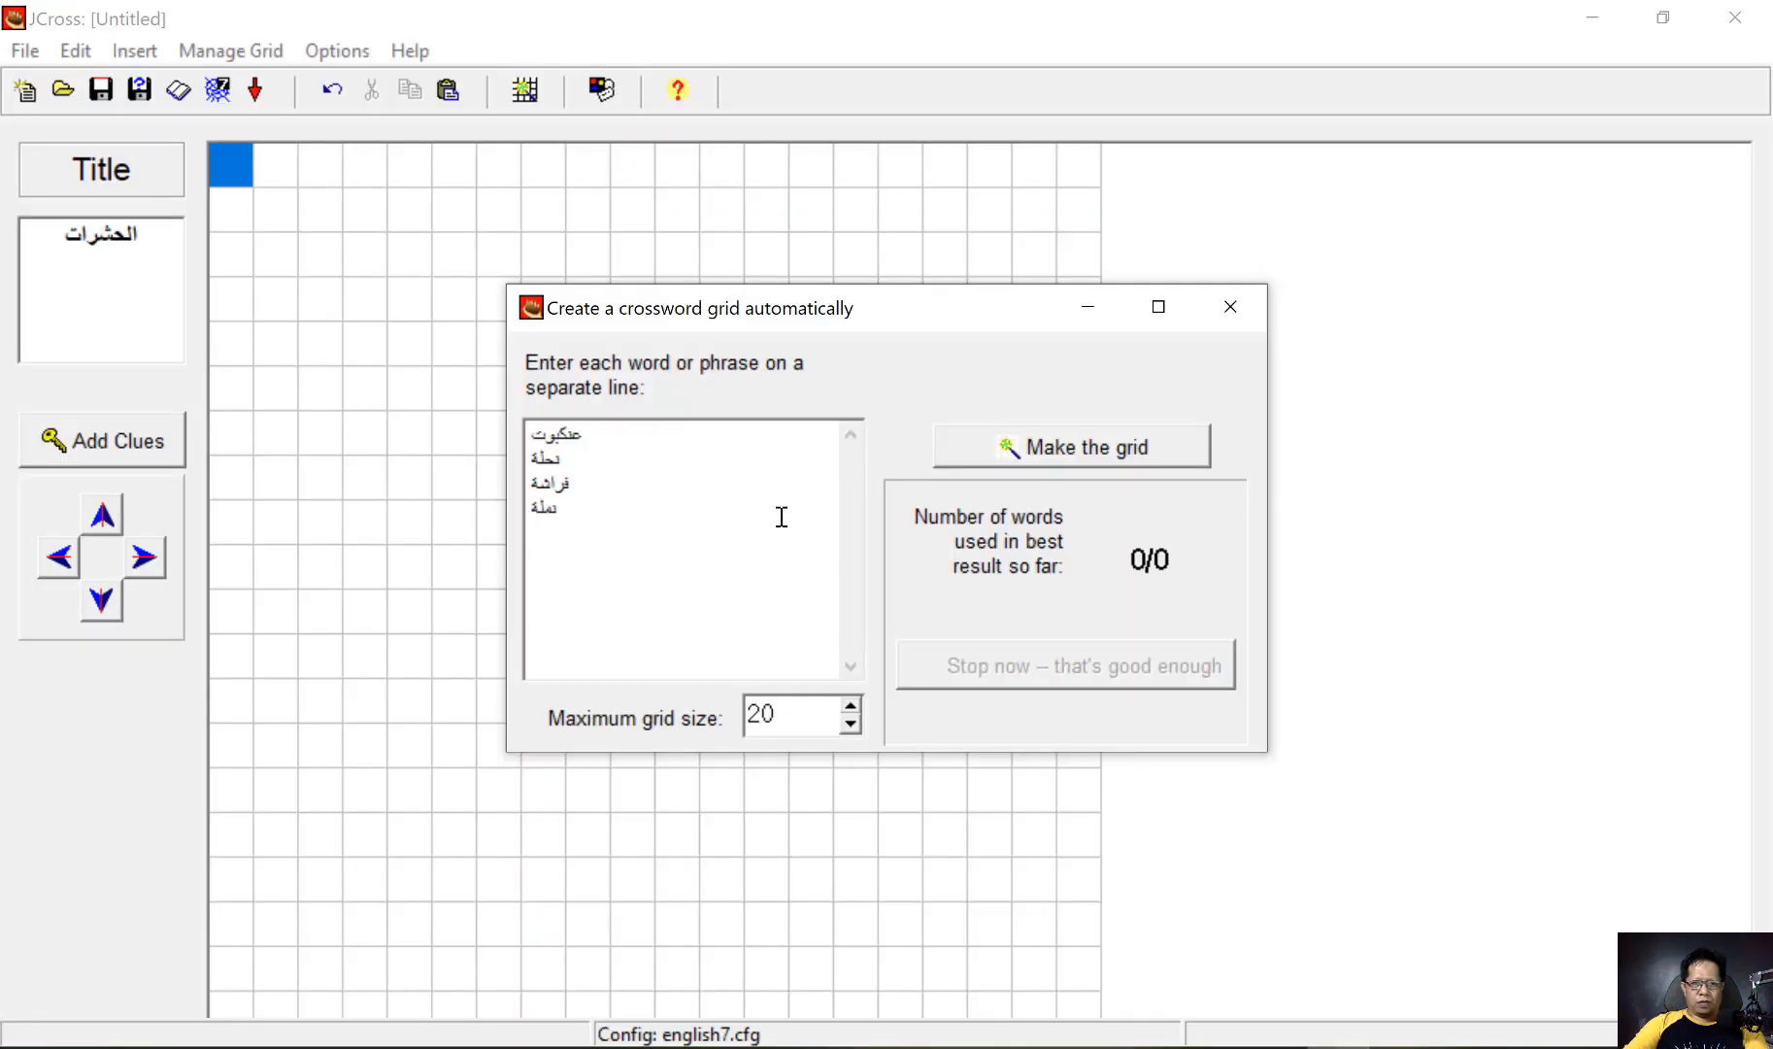
key("Return")
Copy the Arabic word بعوضة from the Nyamuk row in Word into the fifth line of JCross's word list
key("alt+Tab")
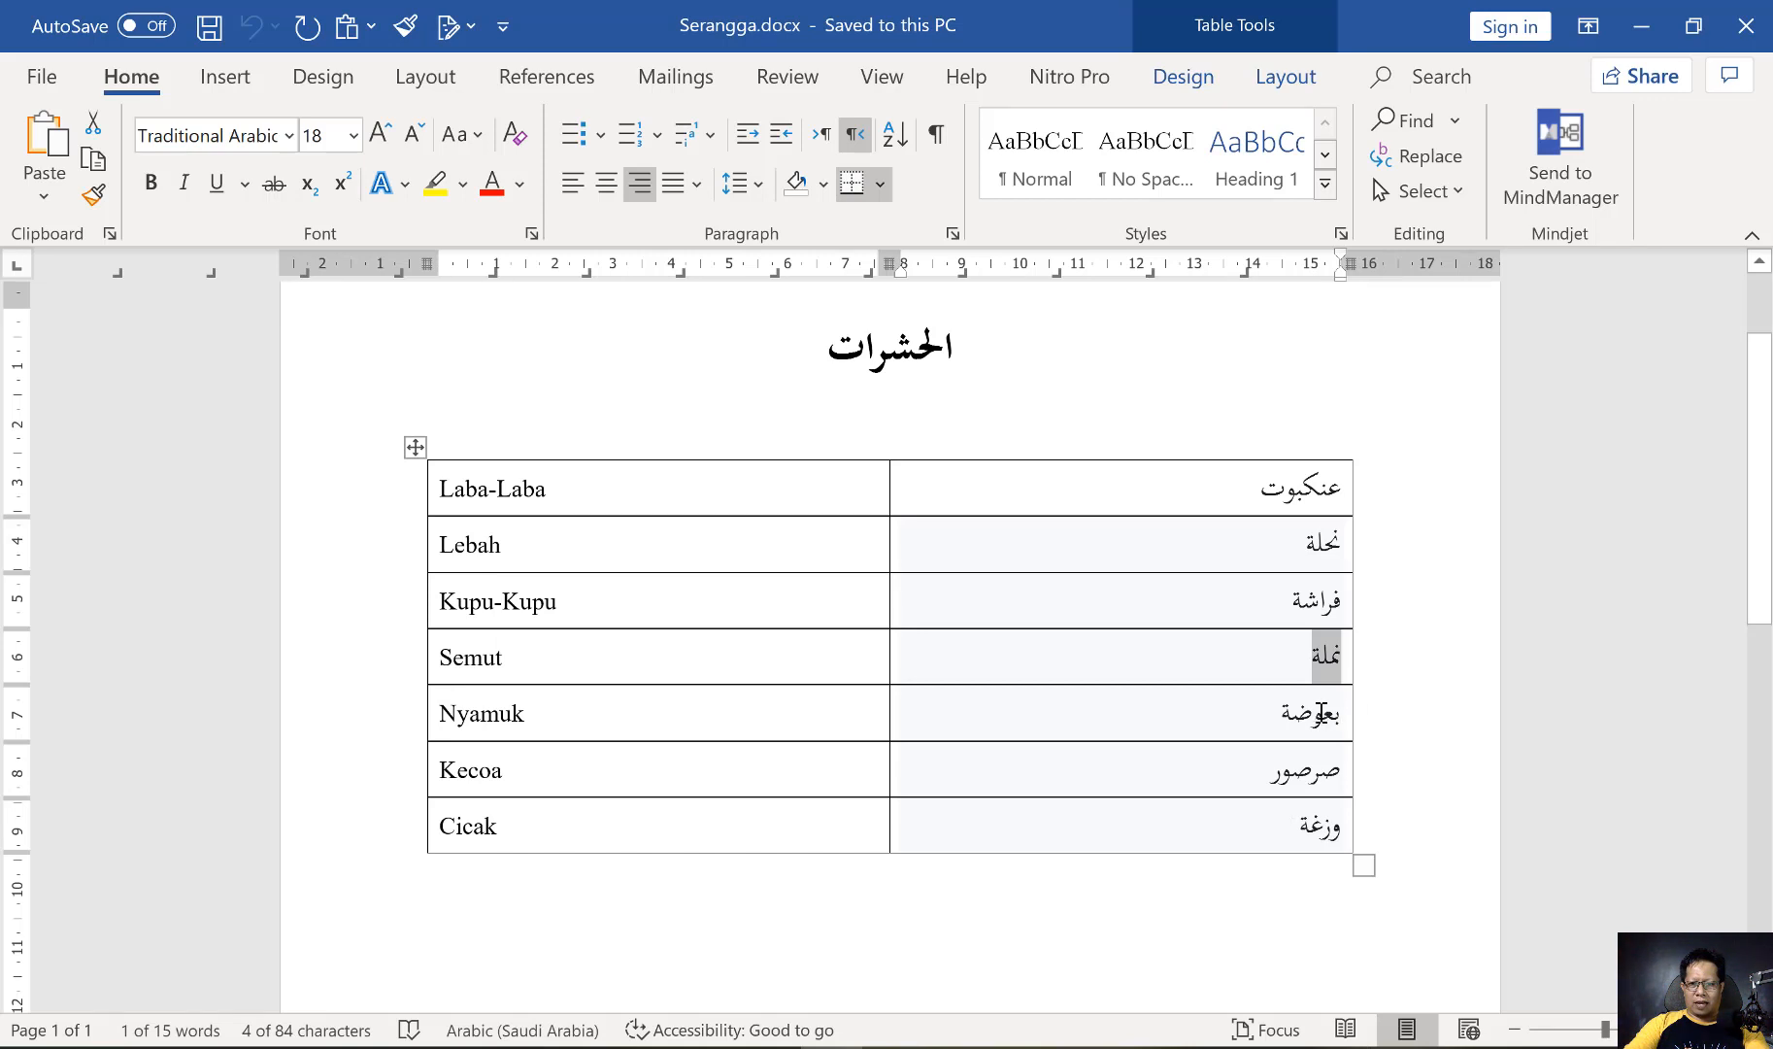
double_click(1319, 713)
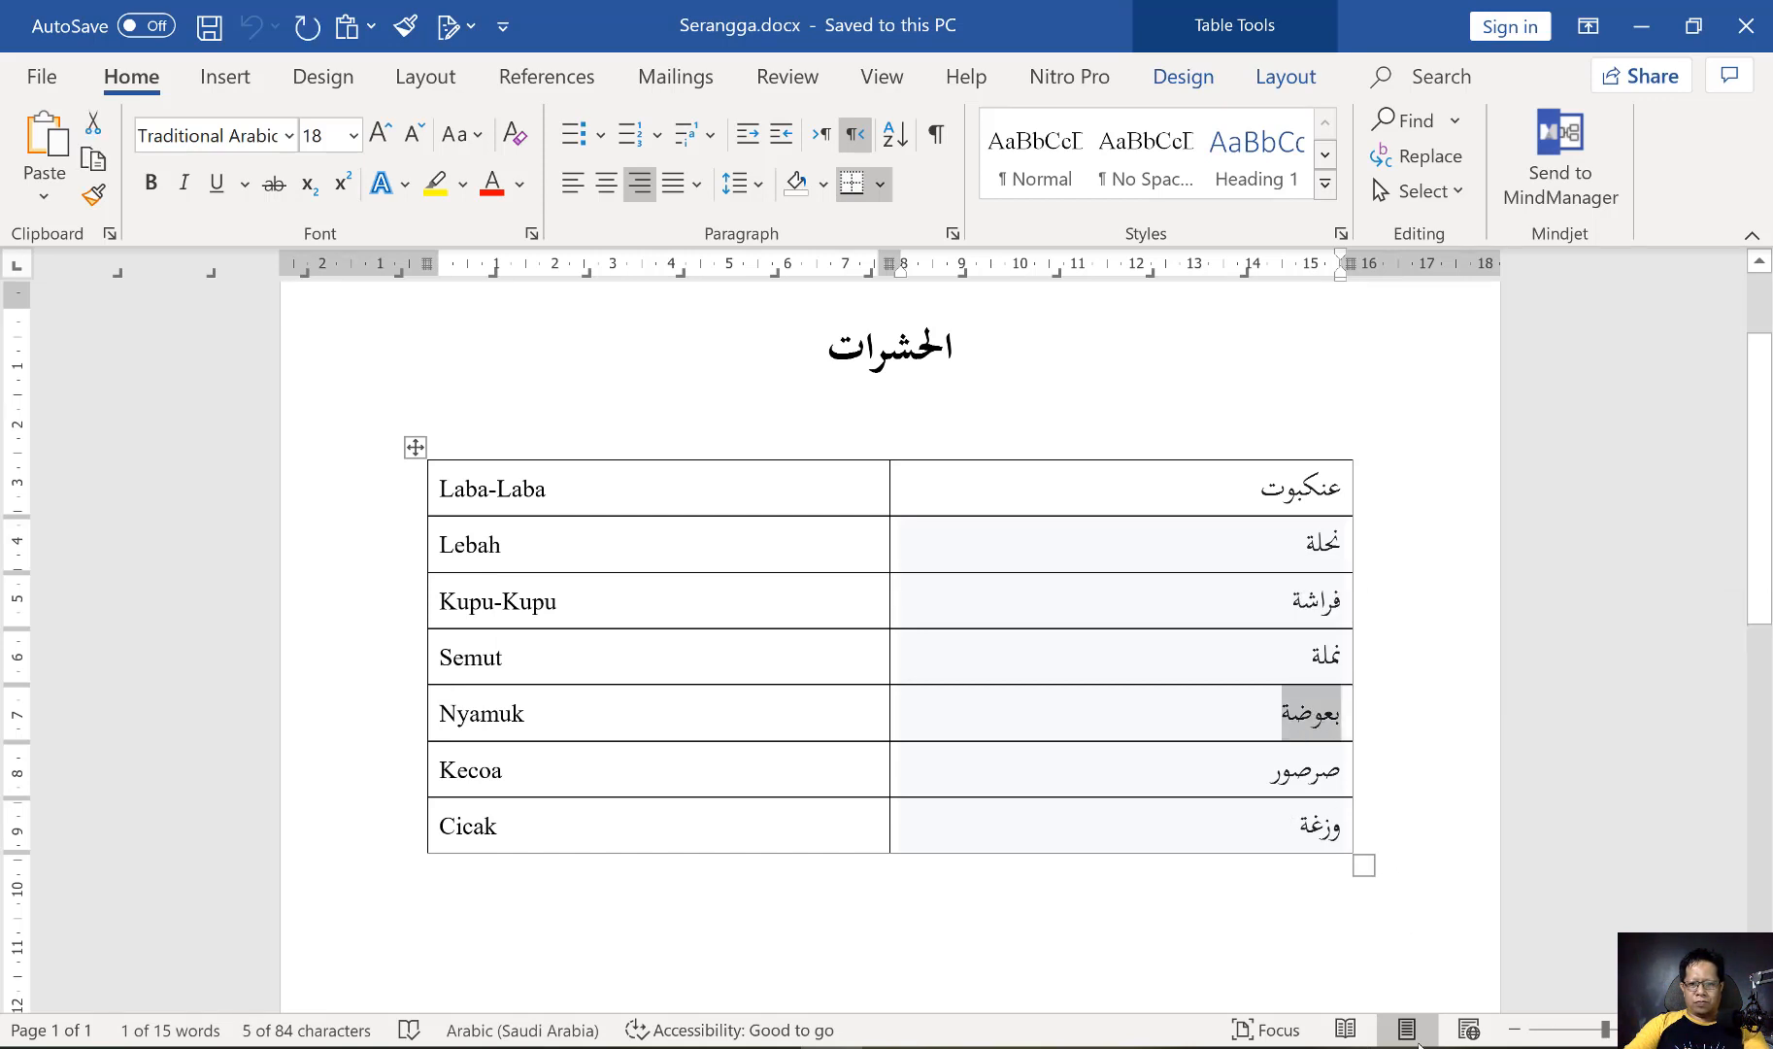
key("ctrl+c")
key("alt+Tab")
key("ctrl+v")
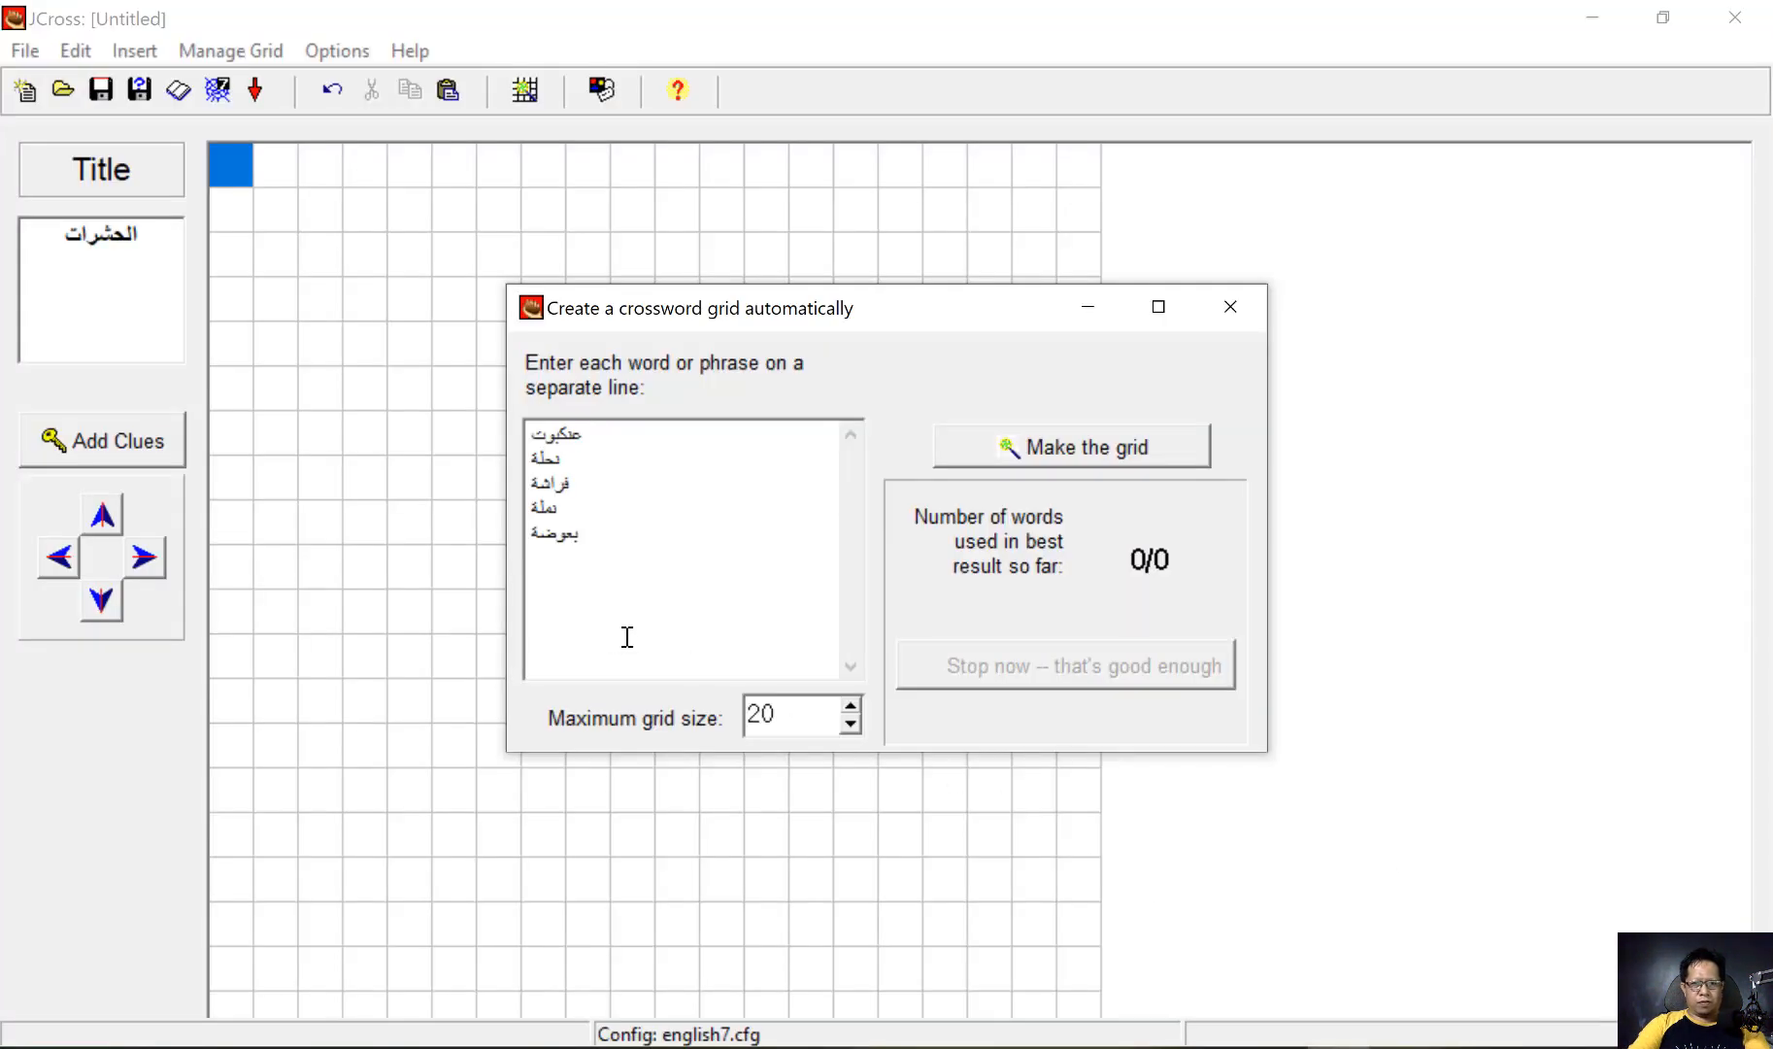
key("Return")
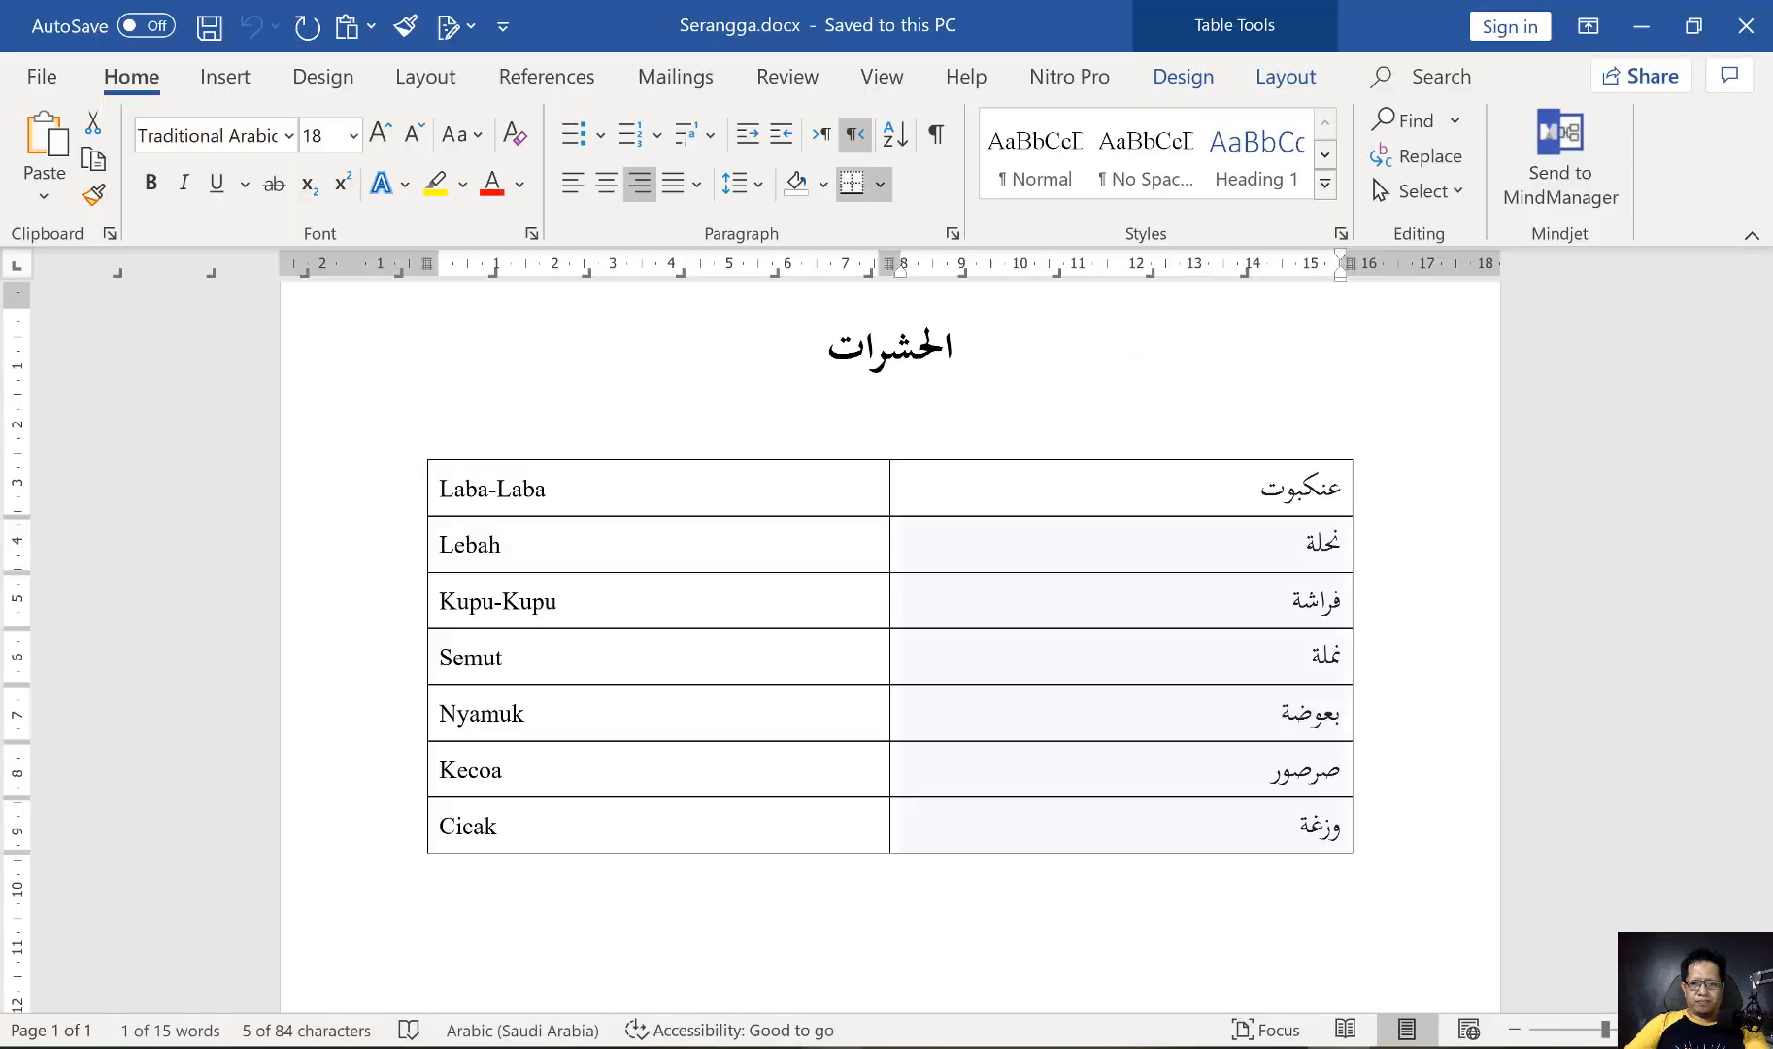
Copy the Arabic word صرصور from the Kecoa row in Word into the sixth line of JCross's word list
key("alt+Tab")
triple_click(1311, 773)
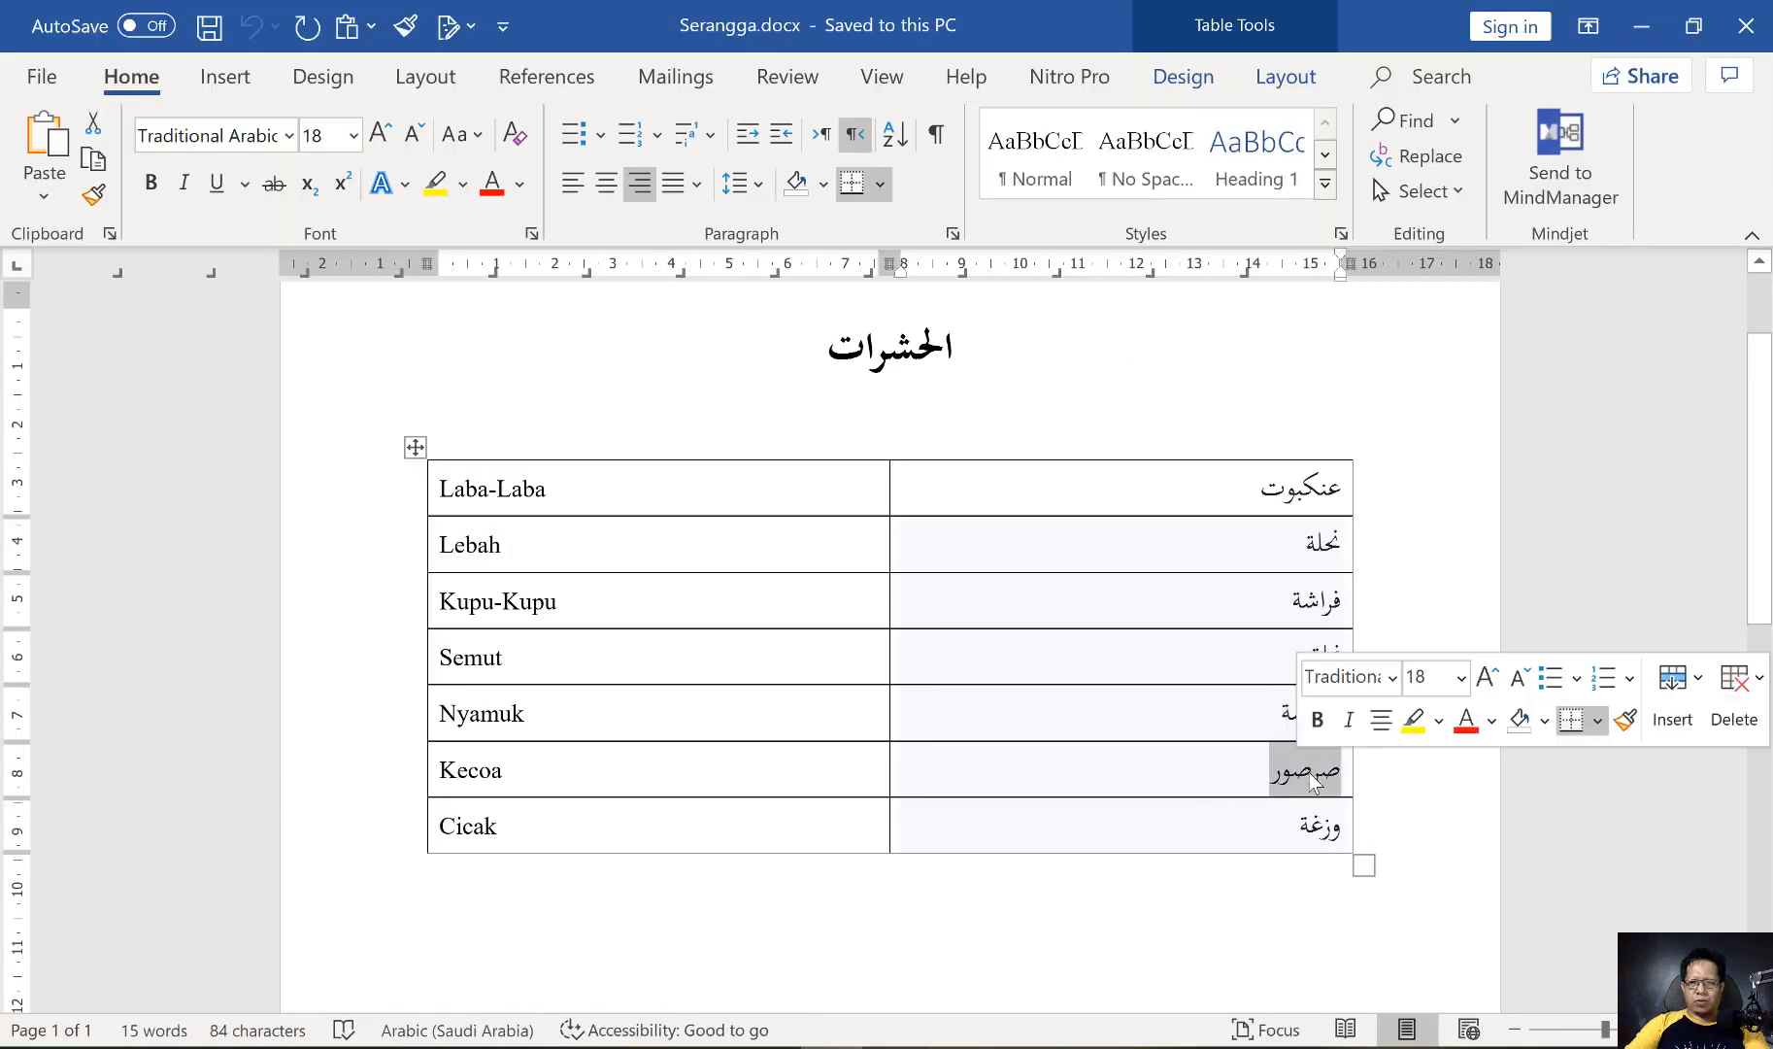
double_click(1311, 773)
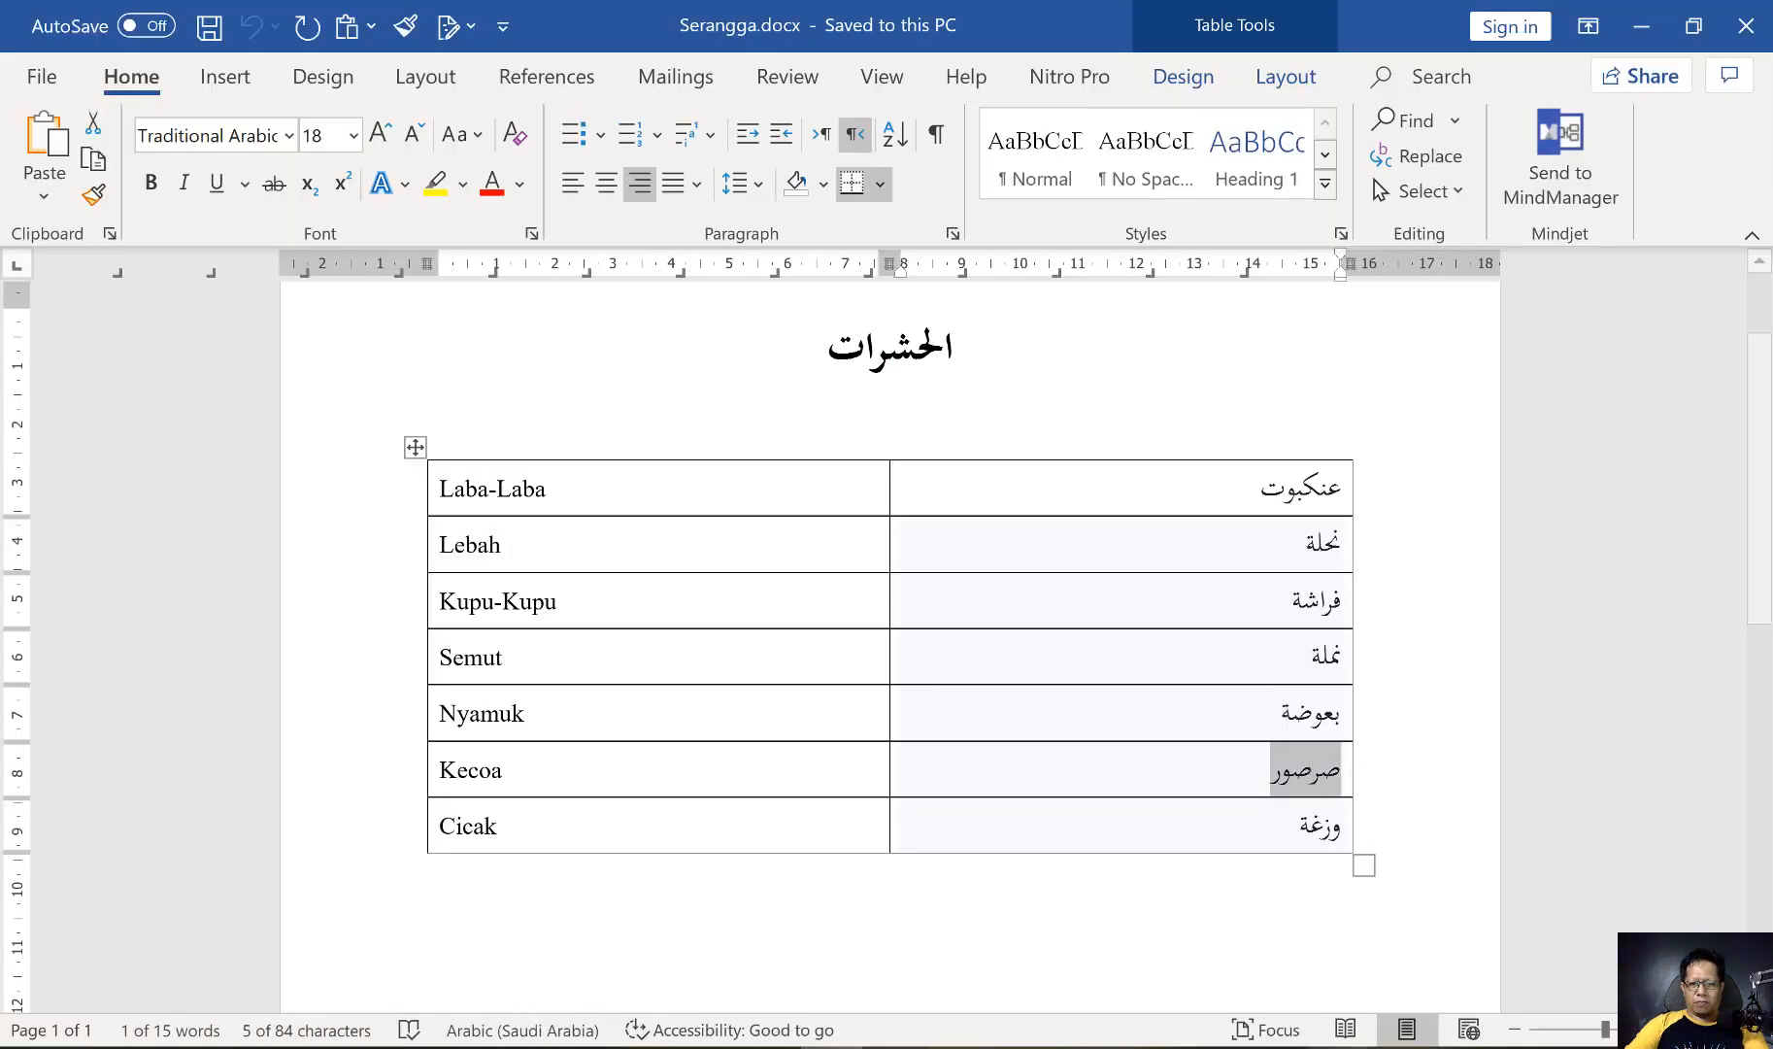
key("alt+Tab")
key("ctrl+v")
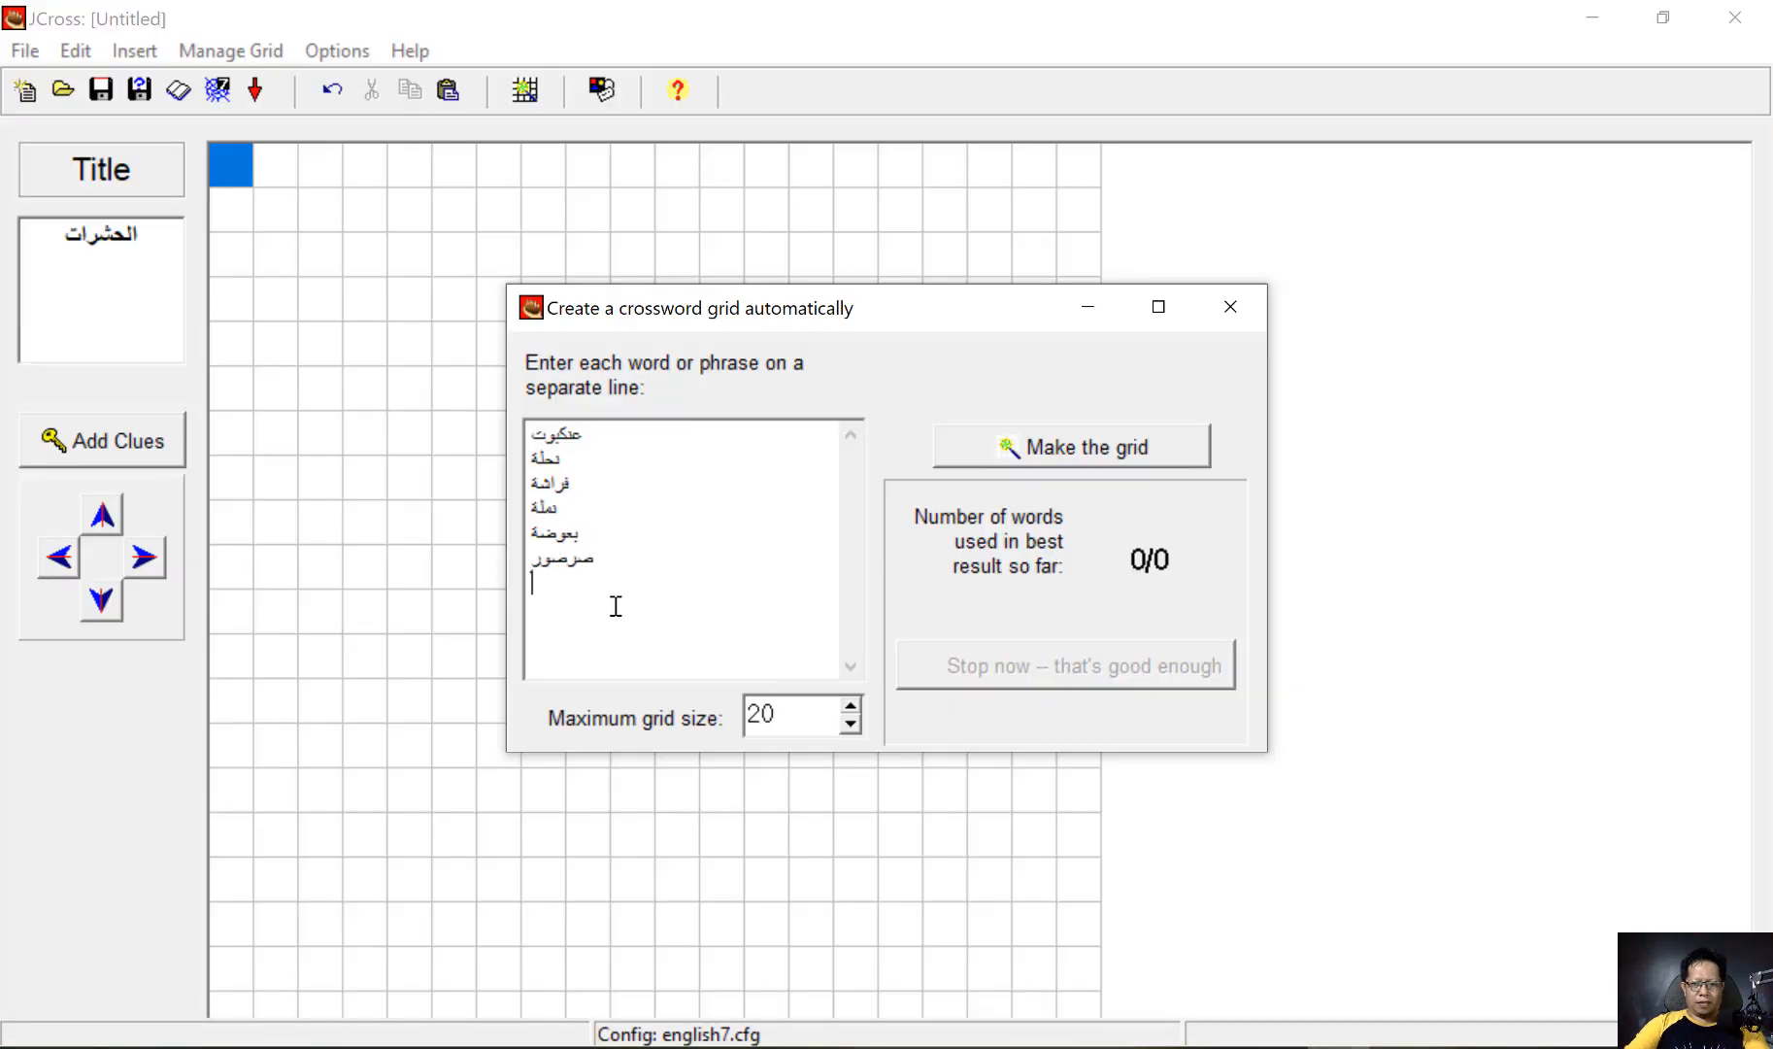
Copy وزغة from the Cicak row in Word into the seventh line of JCross's word list, and generate the crossword grid
key("alt+Tab")
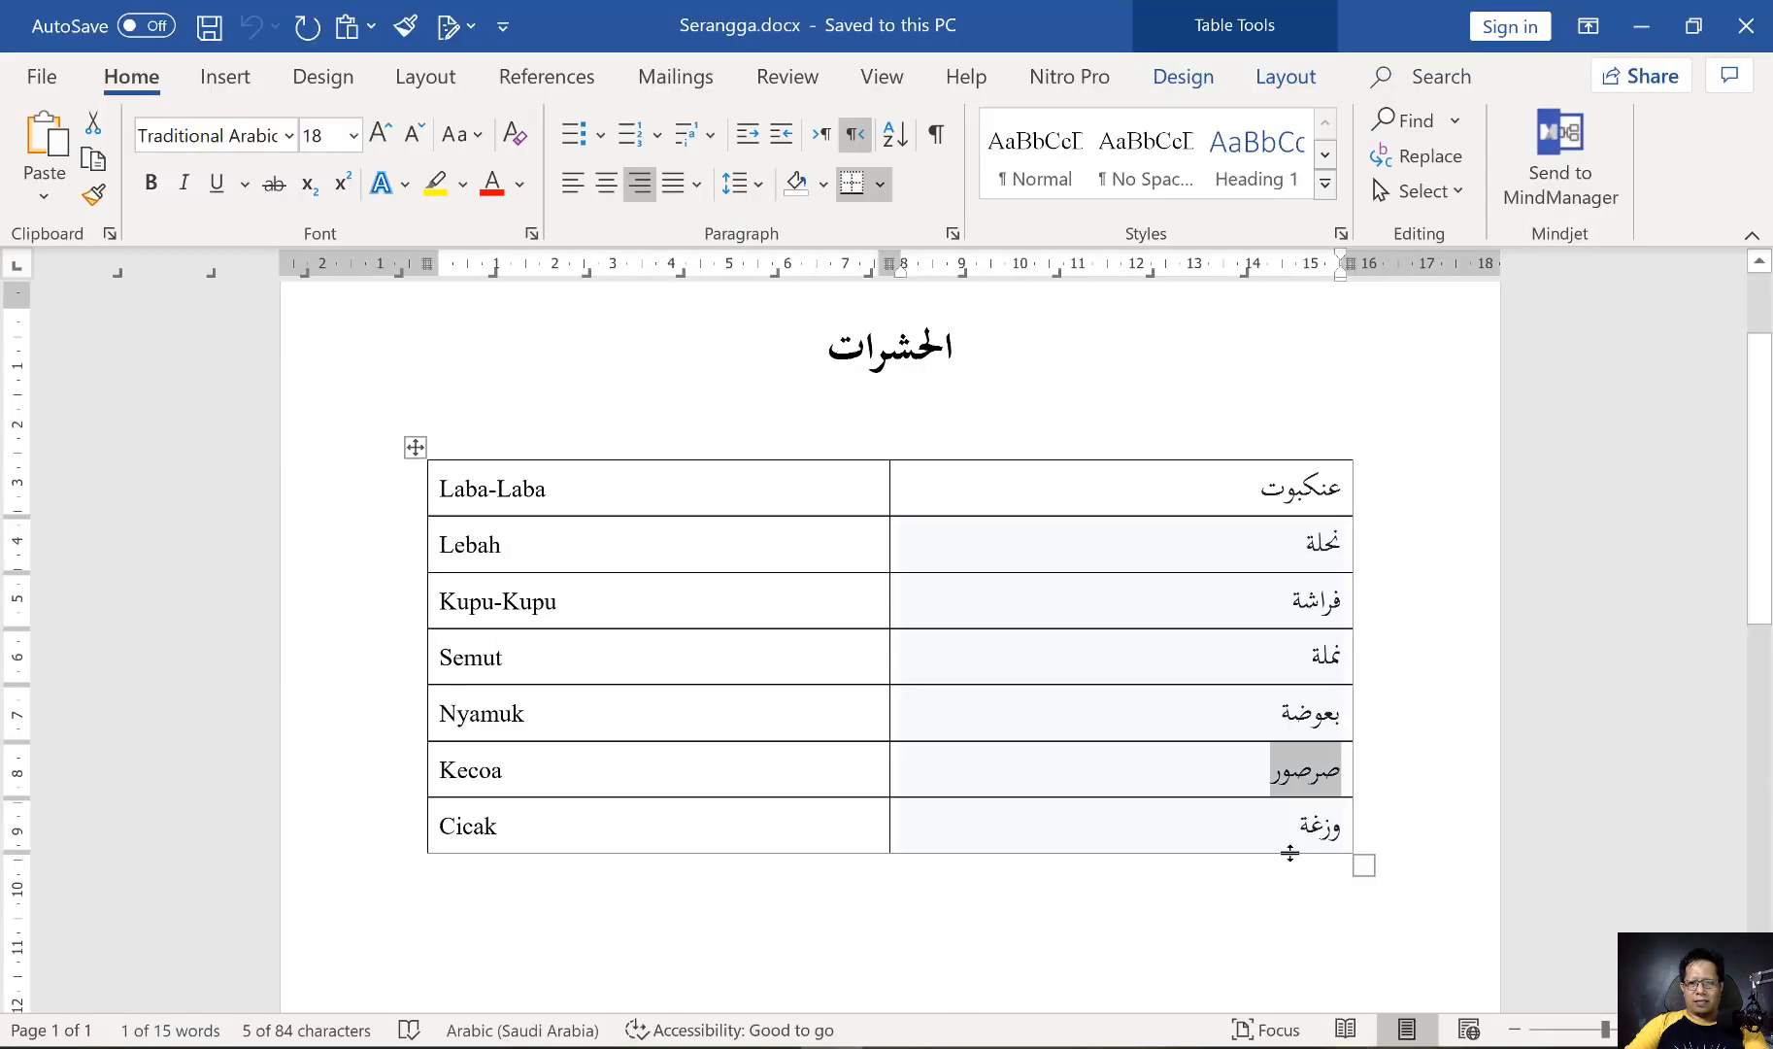
double_click(1315, 826)
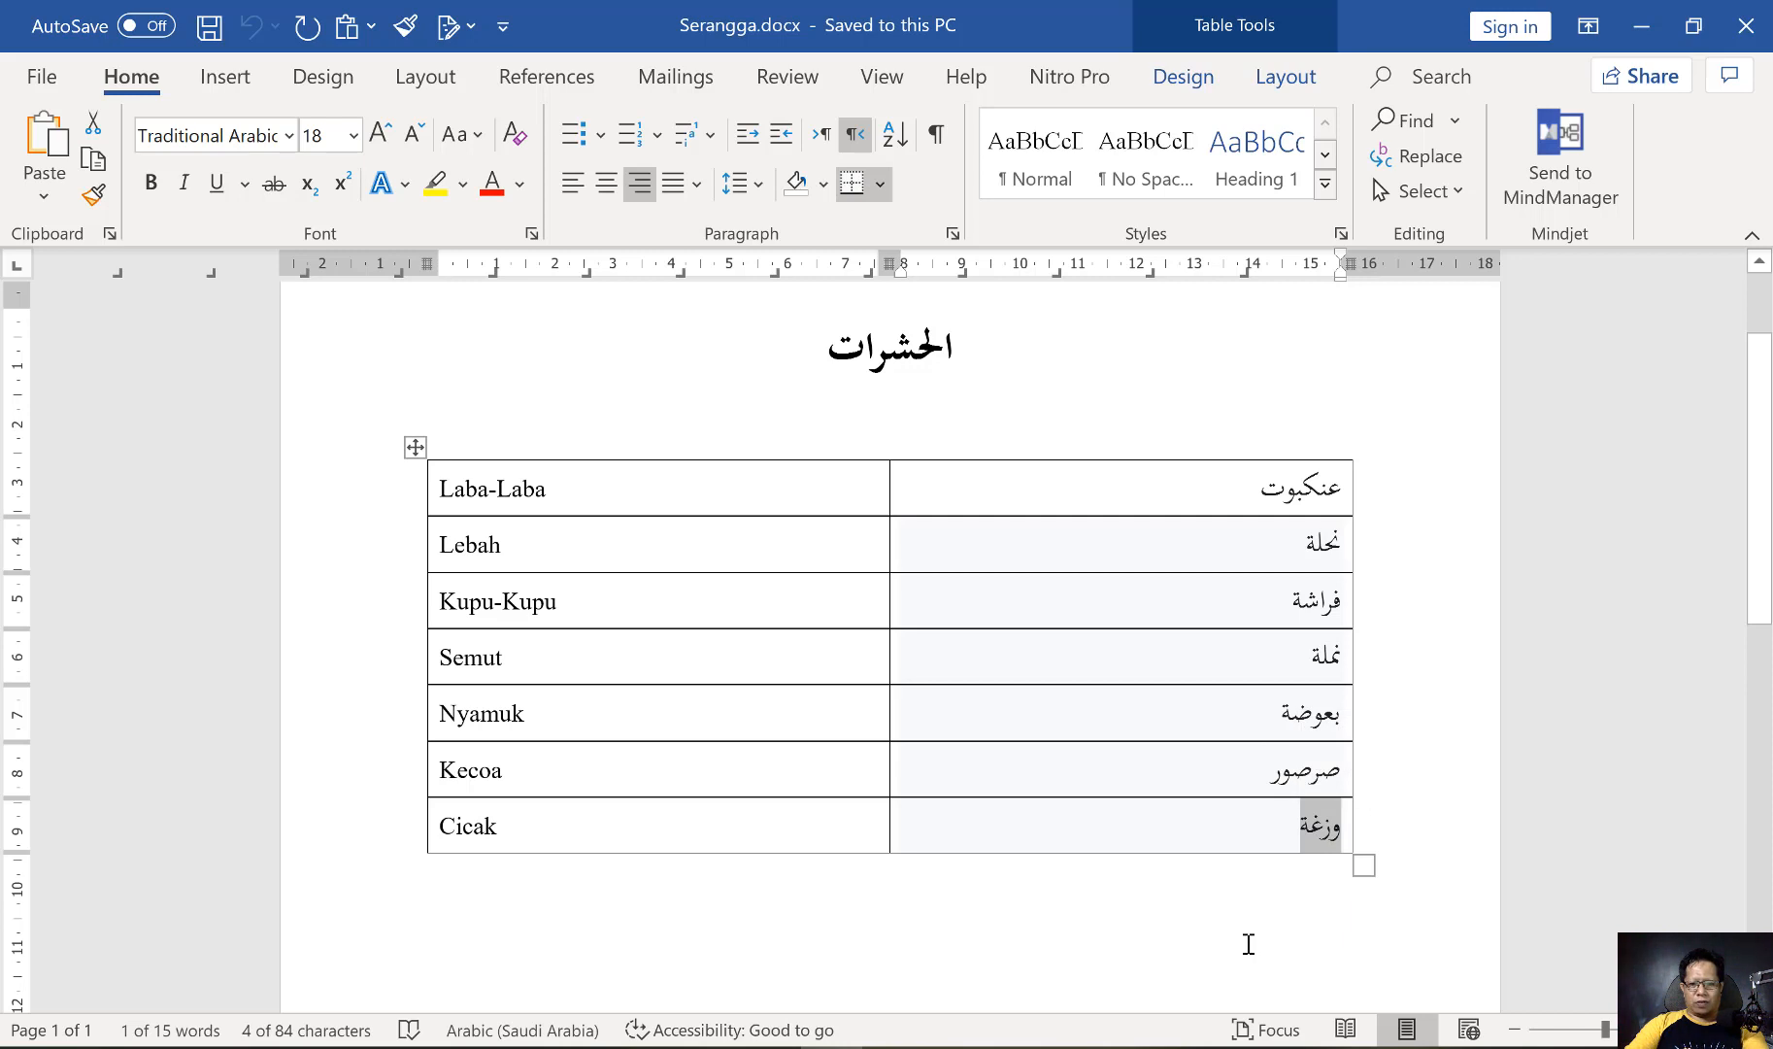
key("ctrl+c")
key("alt+Tab")
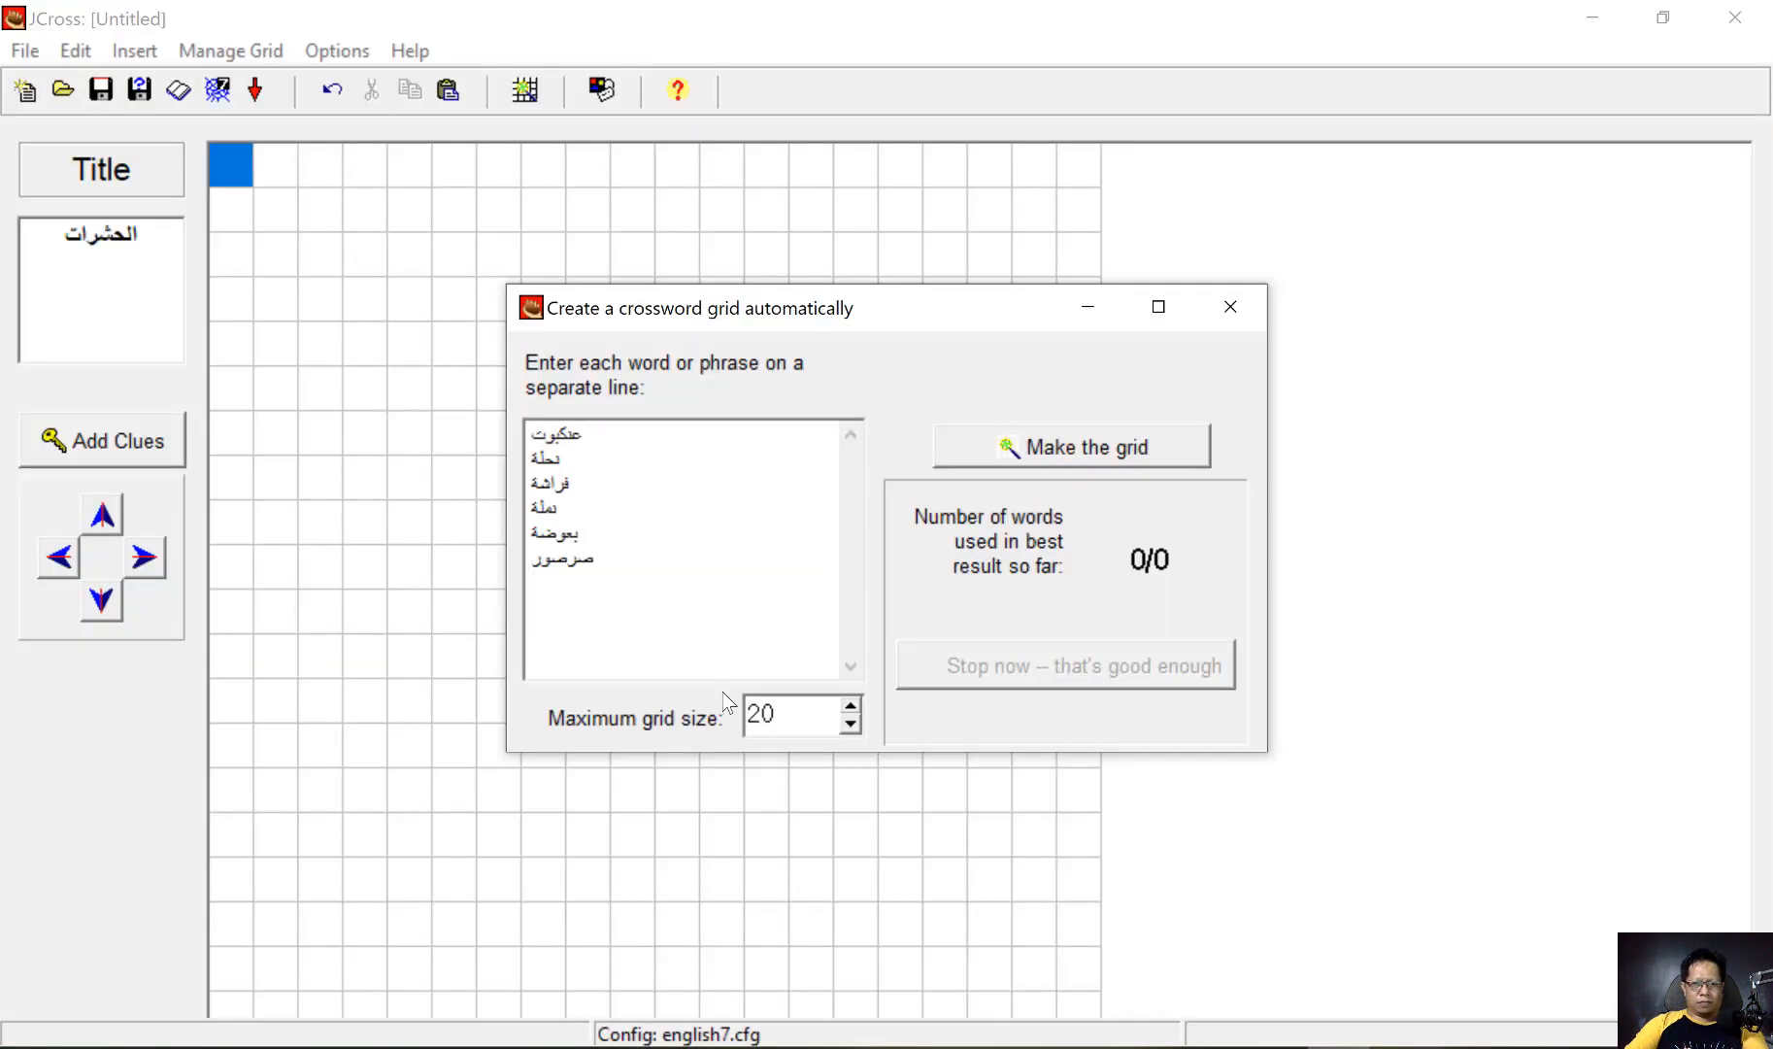
key("ctrl+v")
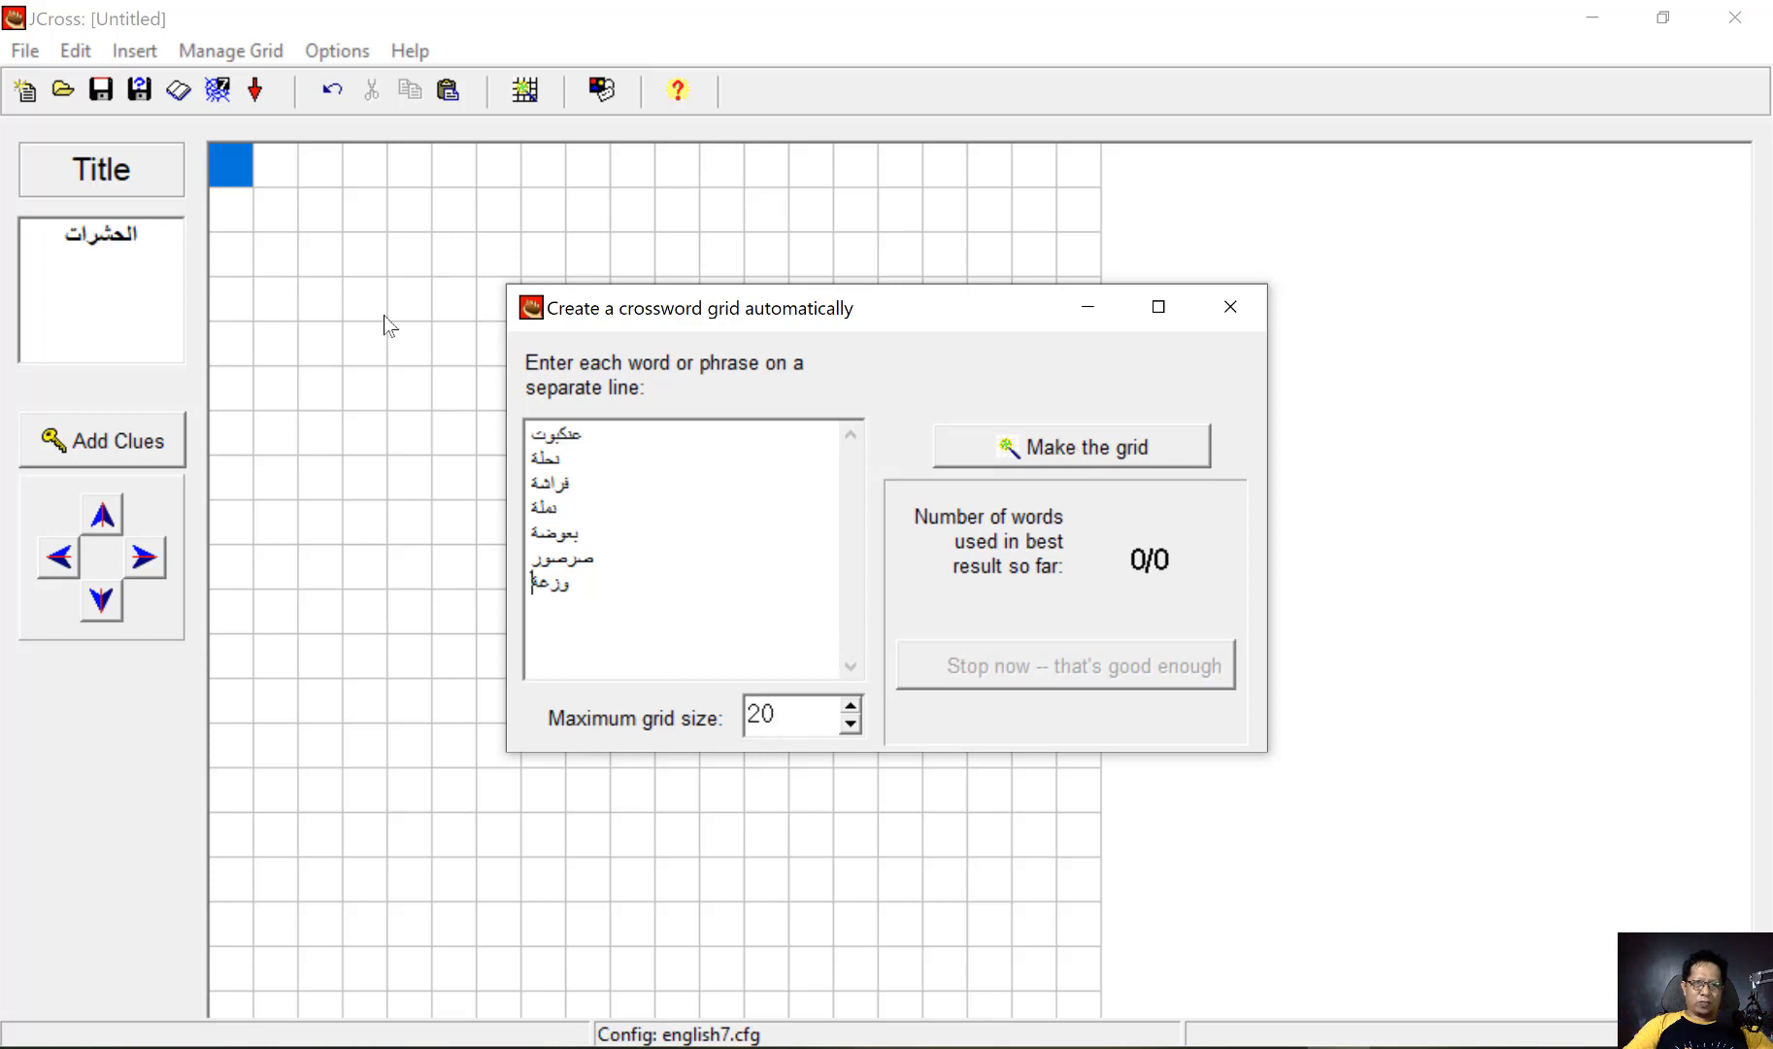
left_click(1086, 448)
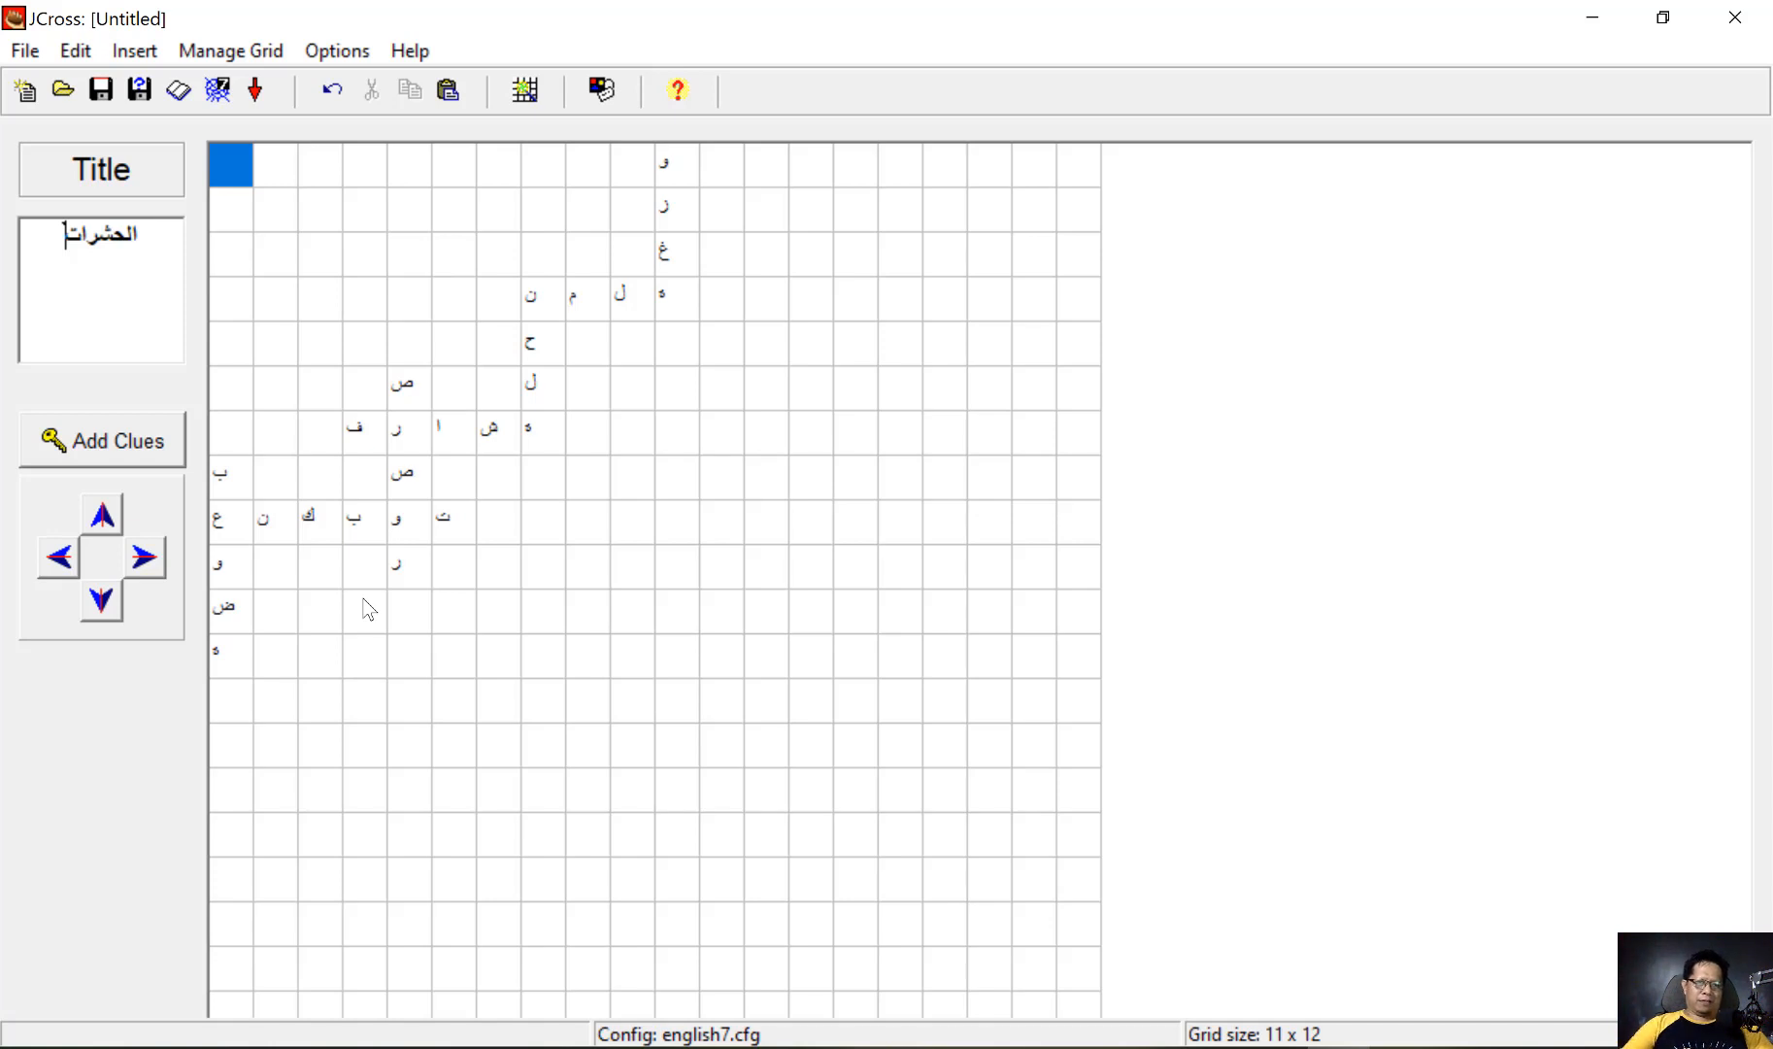
Try to insert a picture from a local file as the clue for an across word
left_click(101, 436)
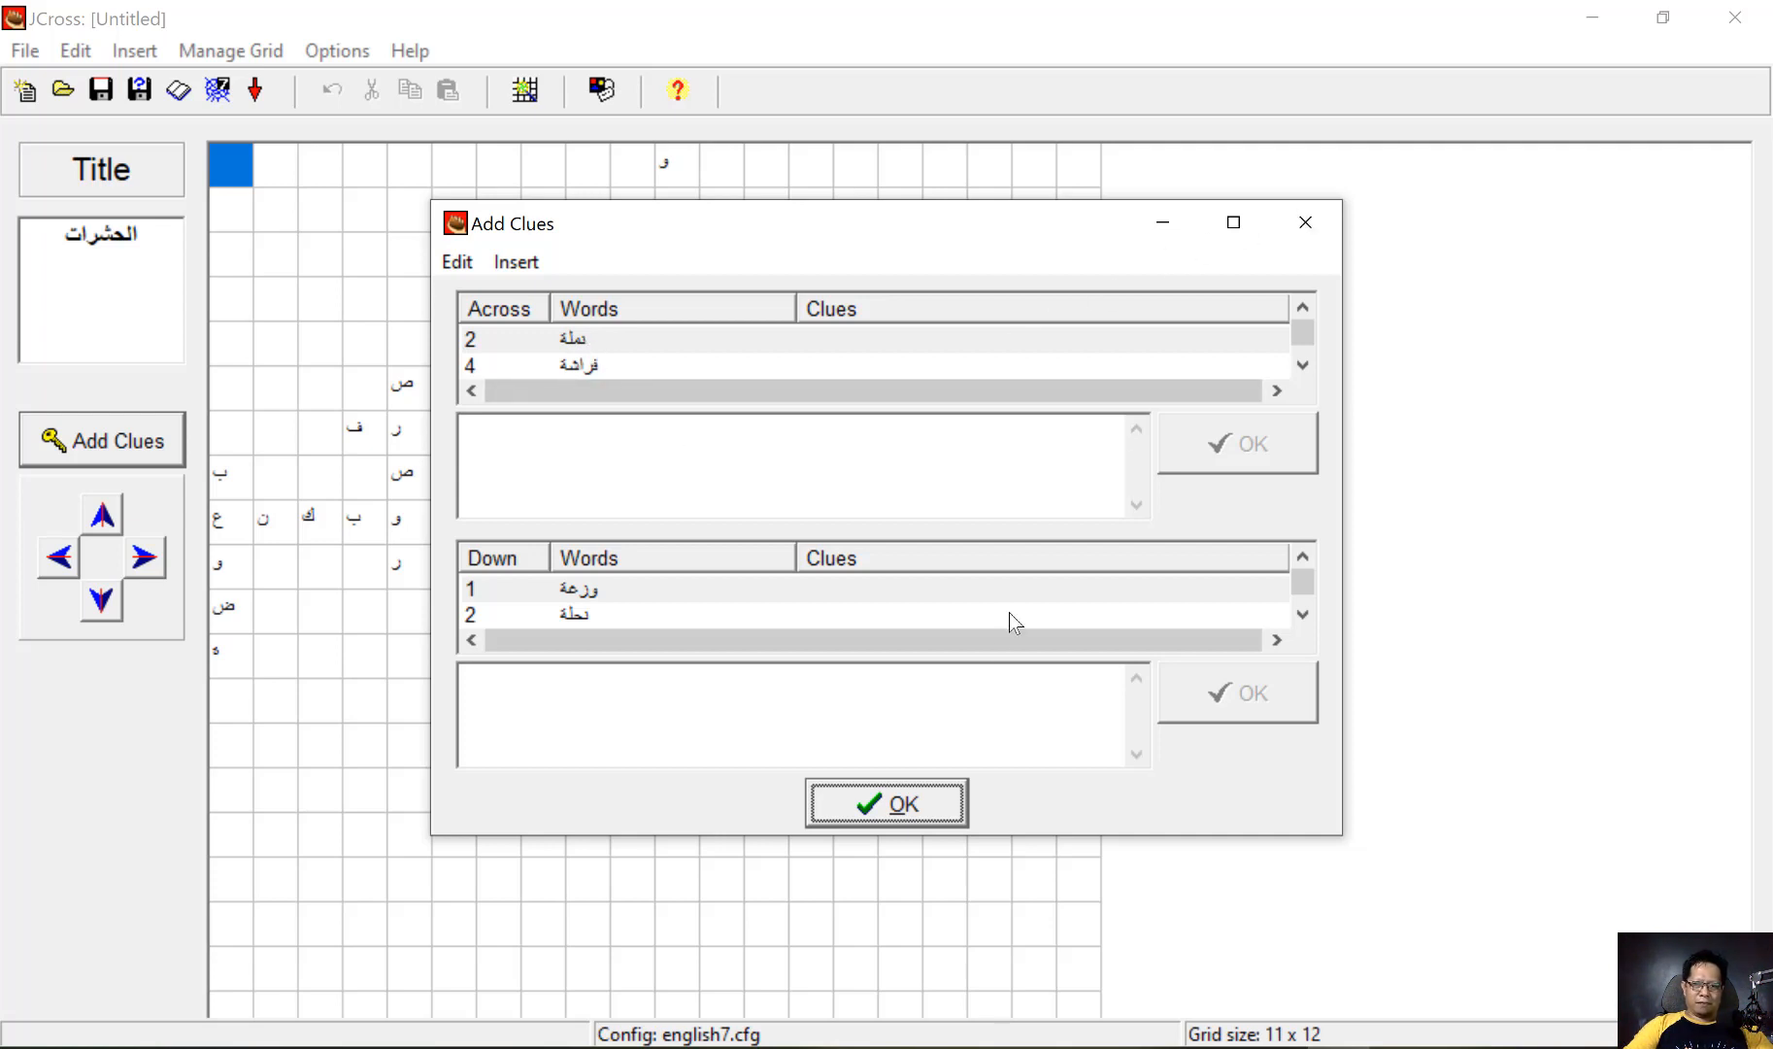
left_click(594, 367)
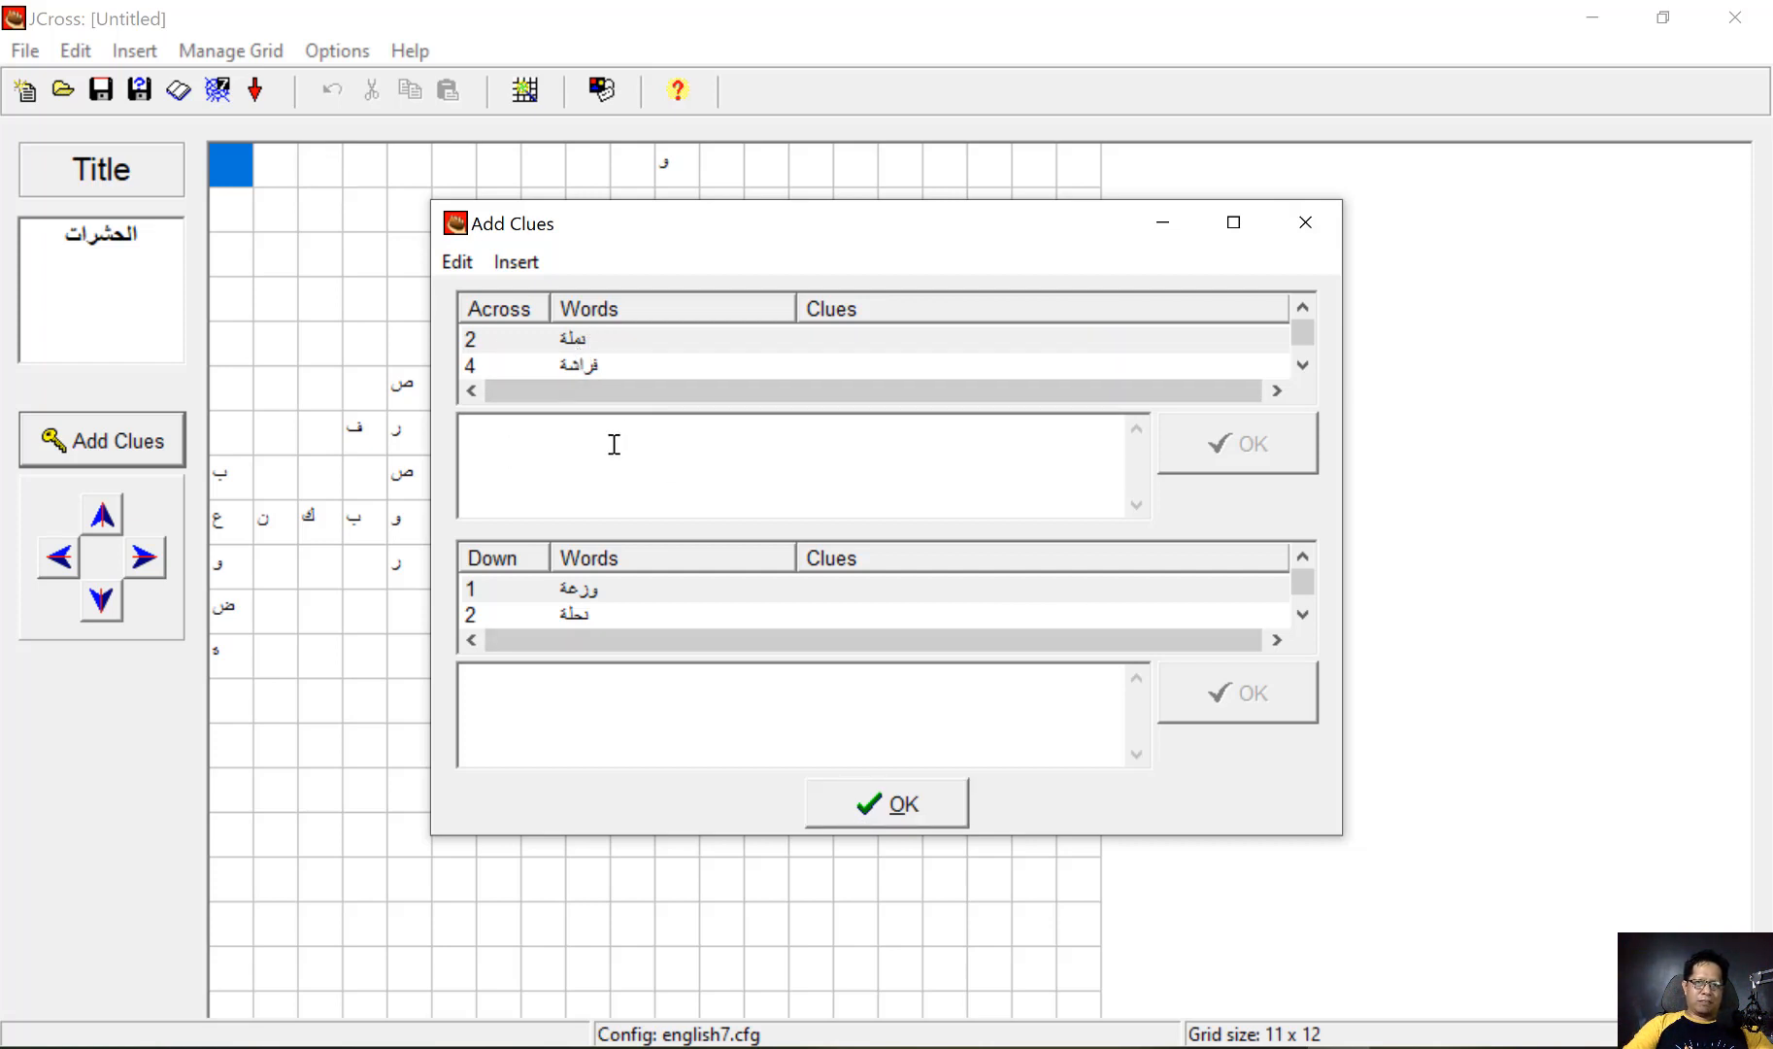
left_click(528, 262)
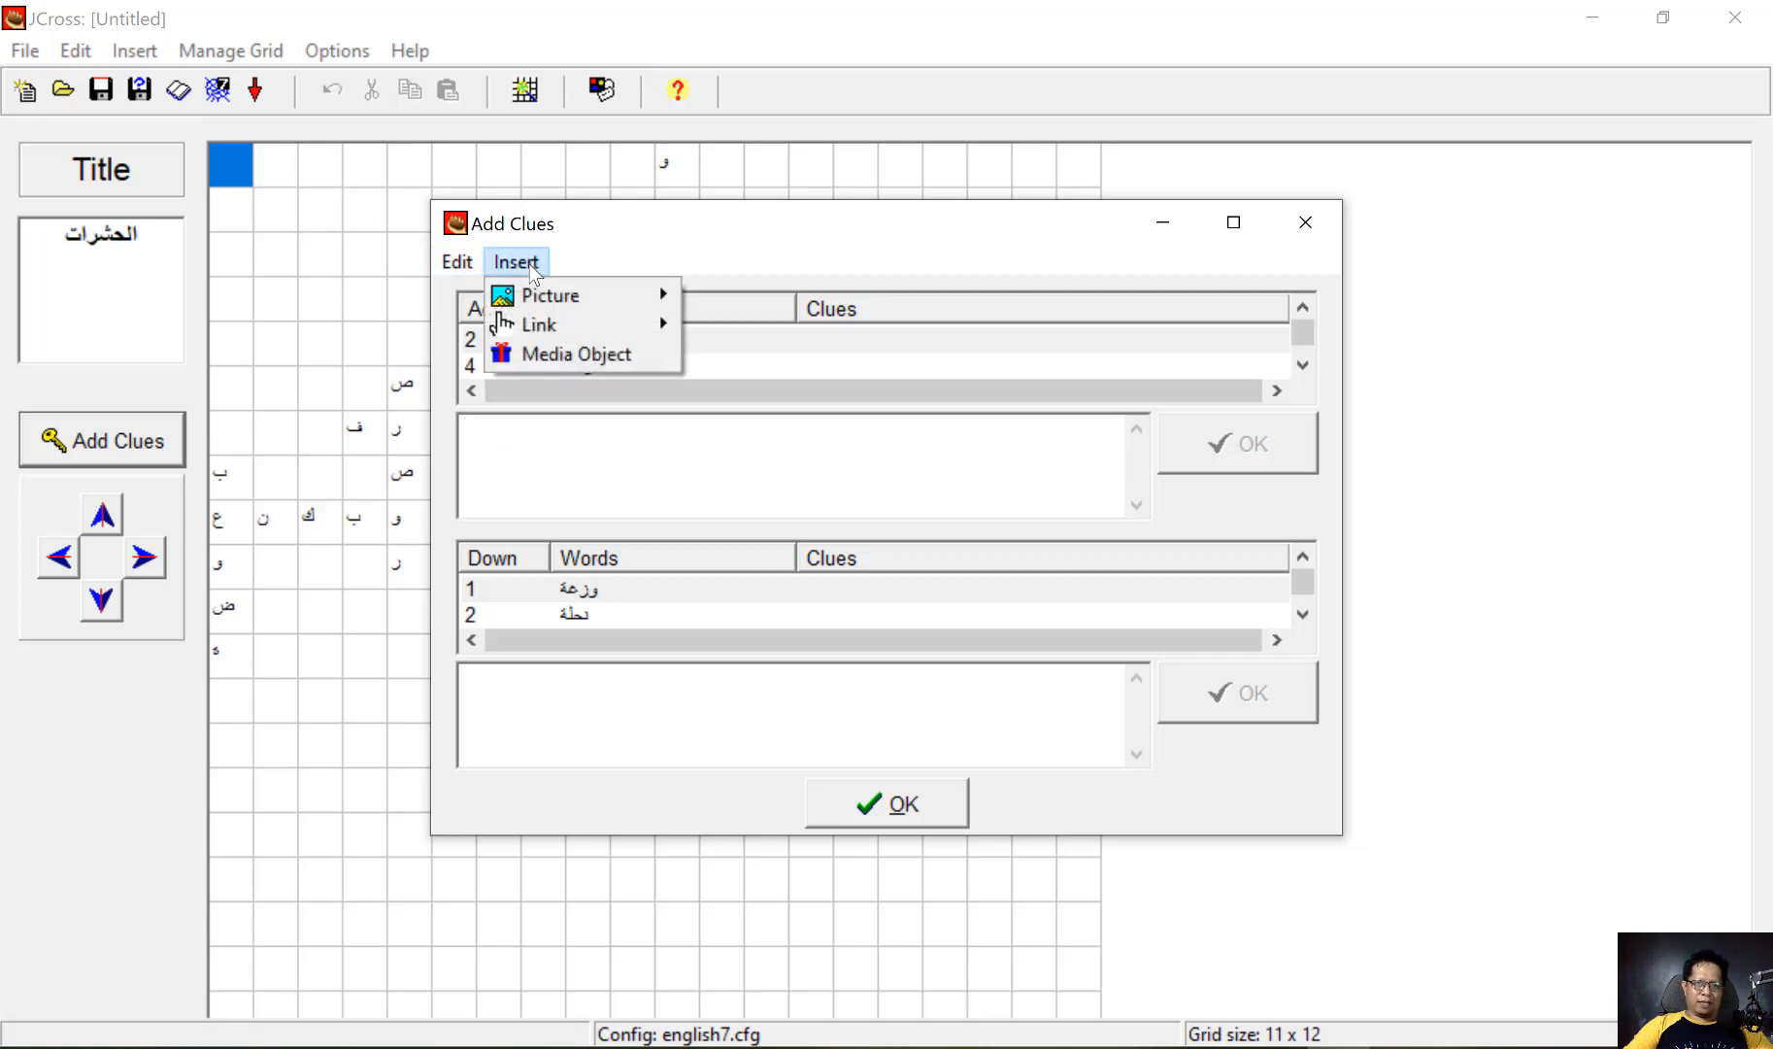
mouse_move(657, 303)
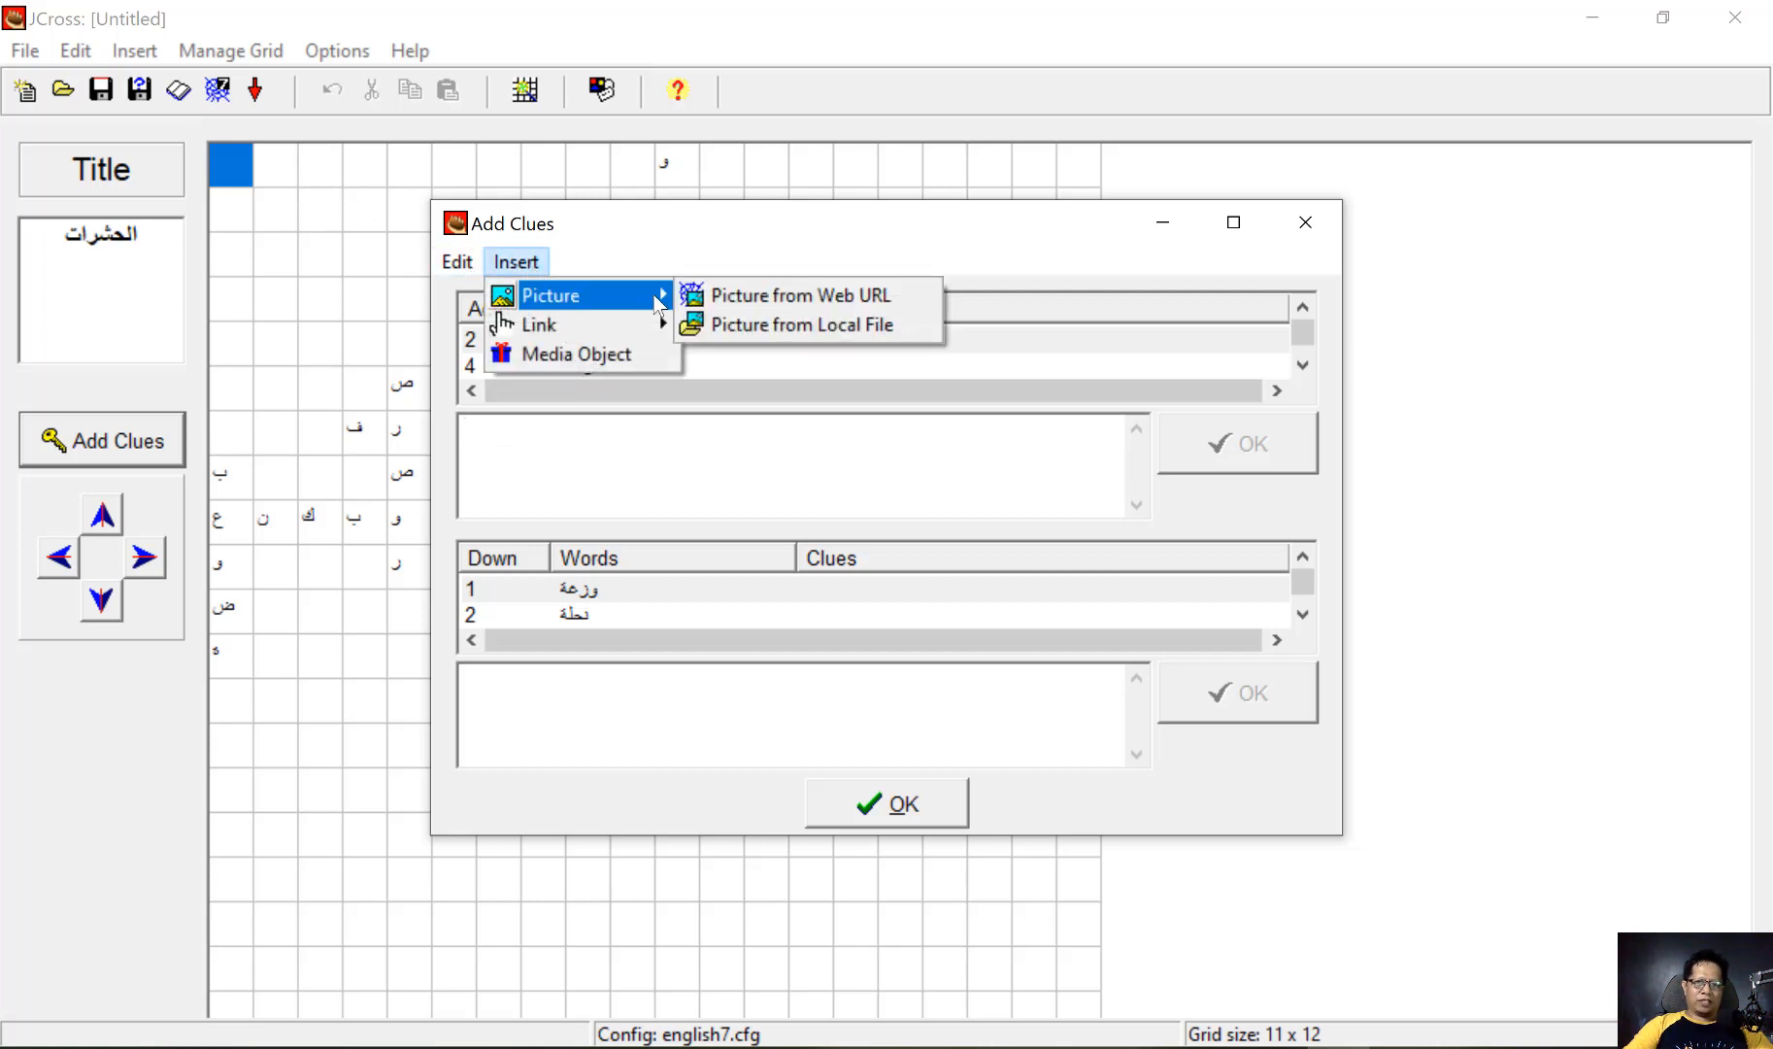
left_click(805, 322)
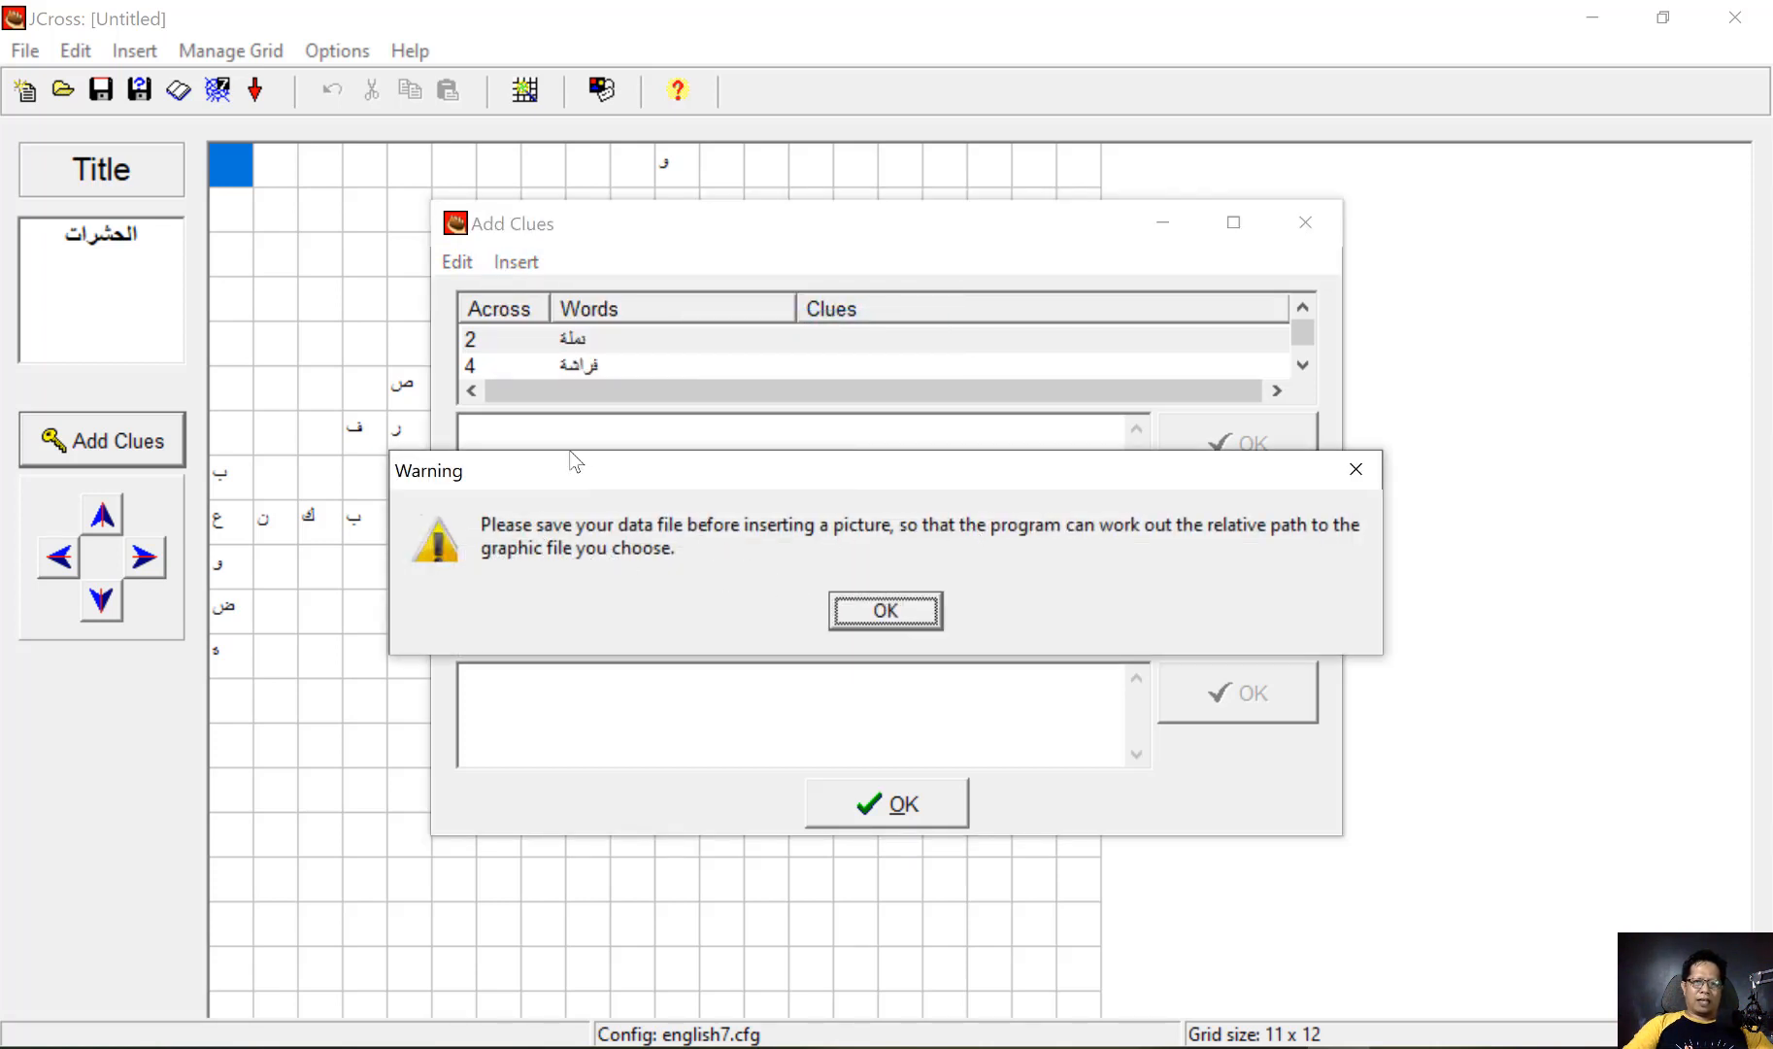
left_click(873, 611)
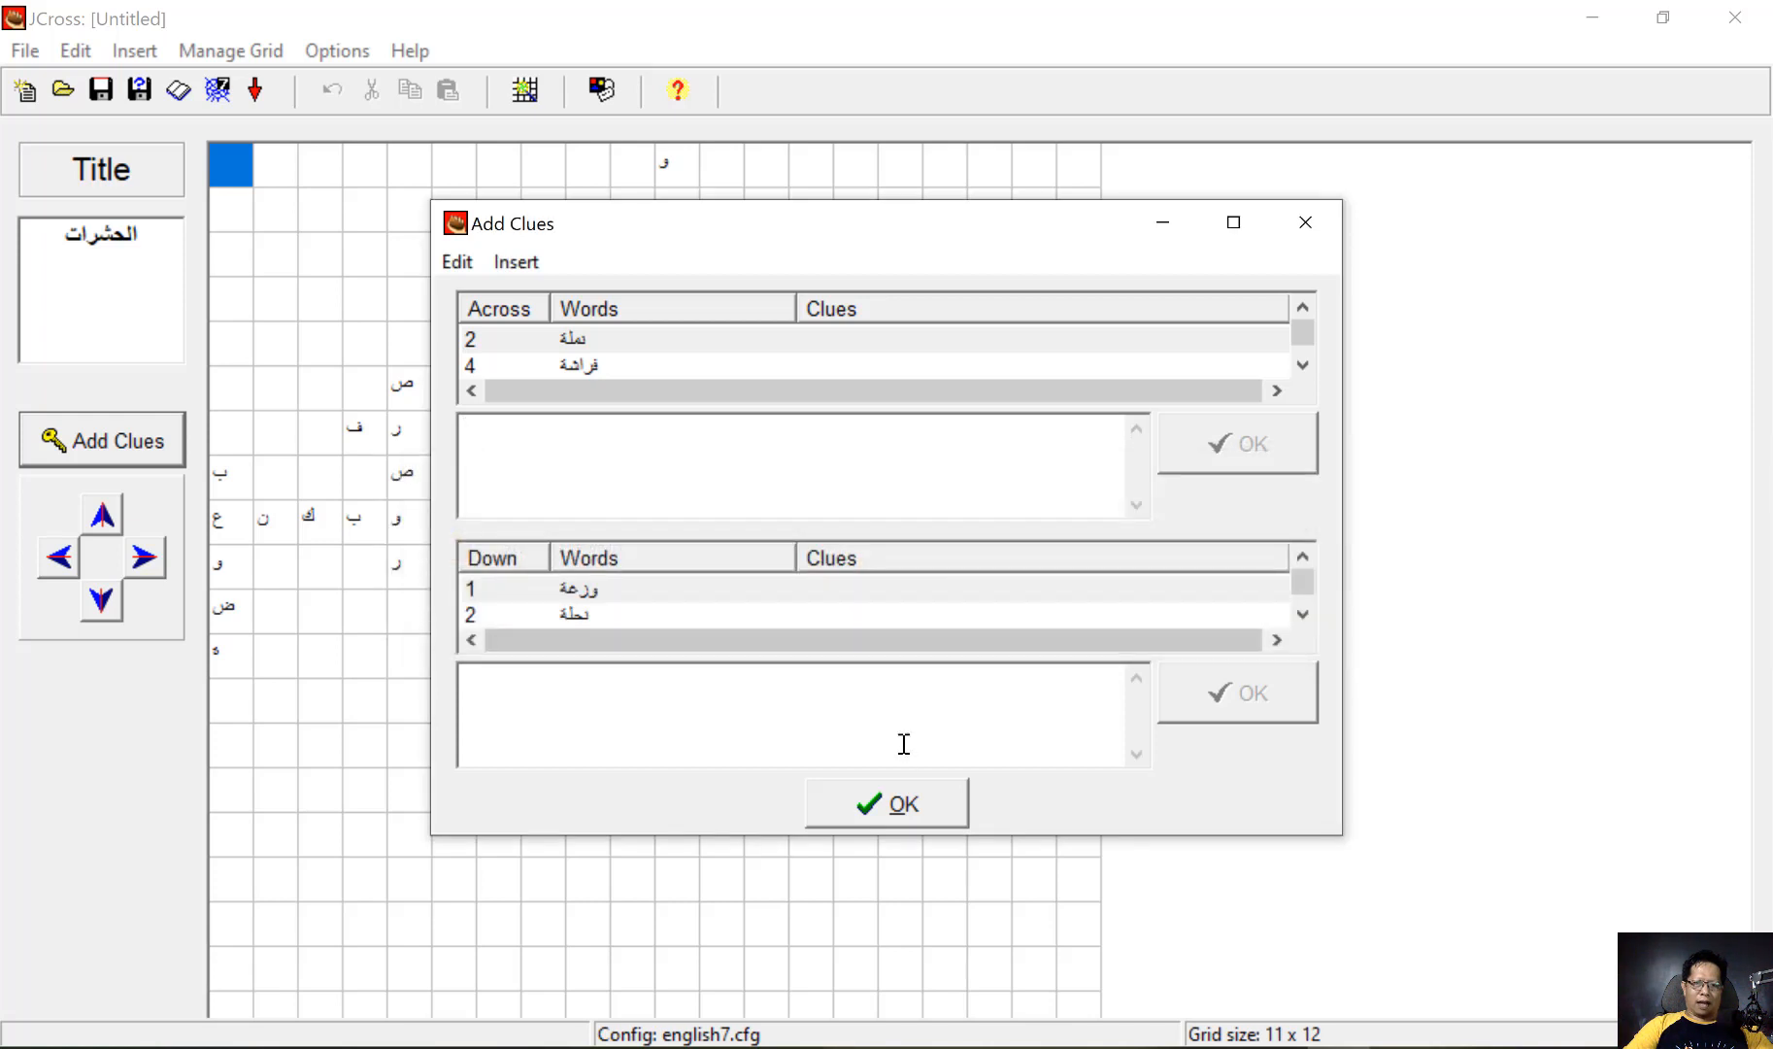
left_click(1311, 231)
Start saving the crossword in the GAMBAR folder and switch the keyboard to English (United States)
left_click(101, 91)
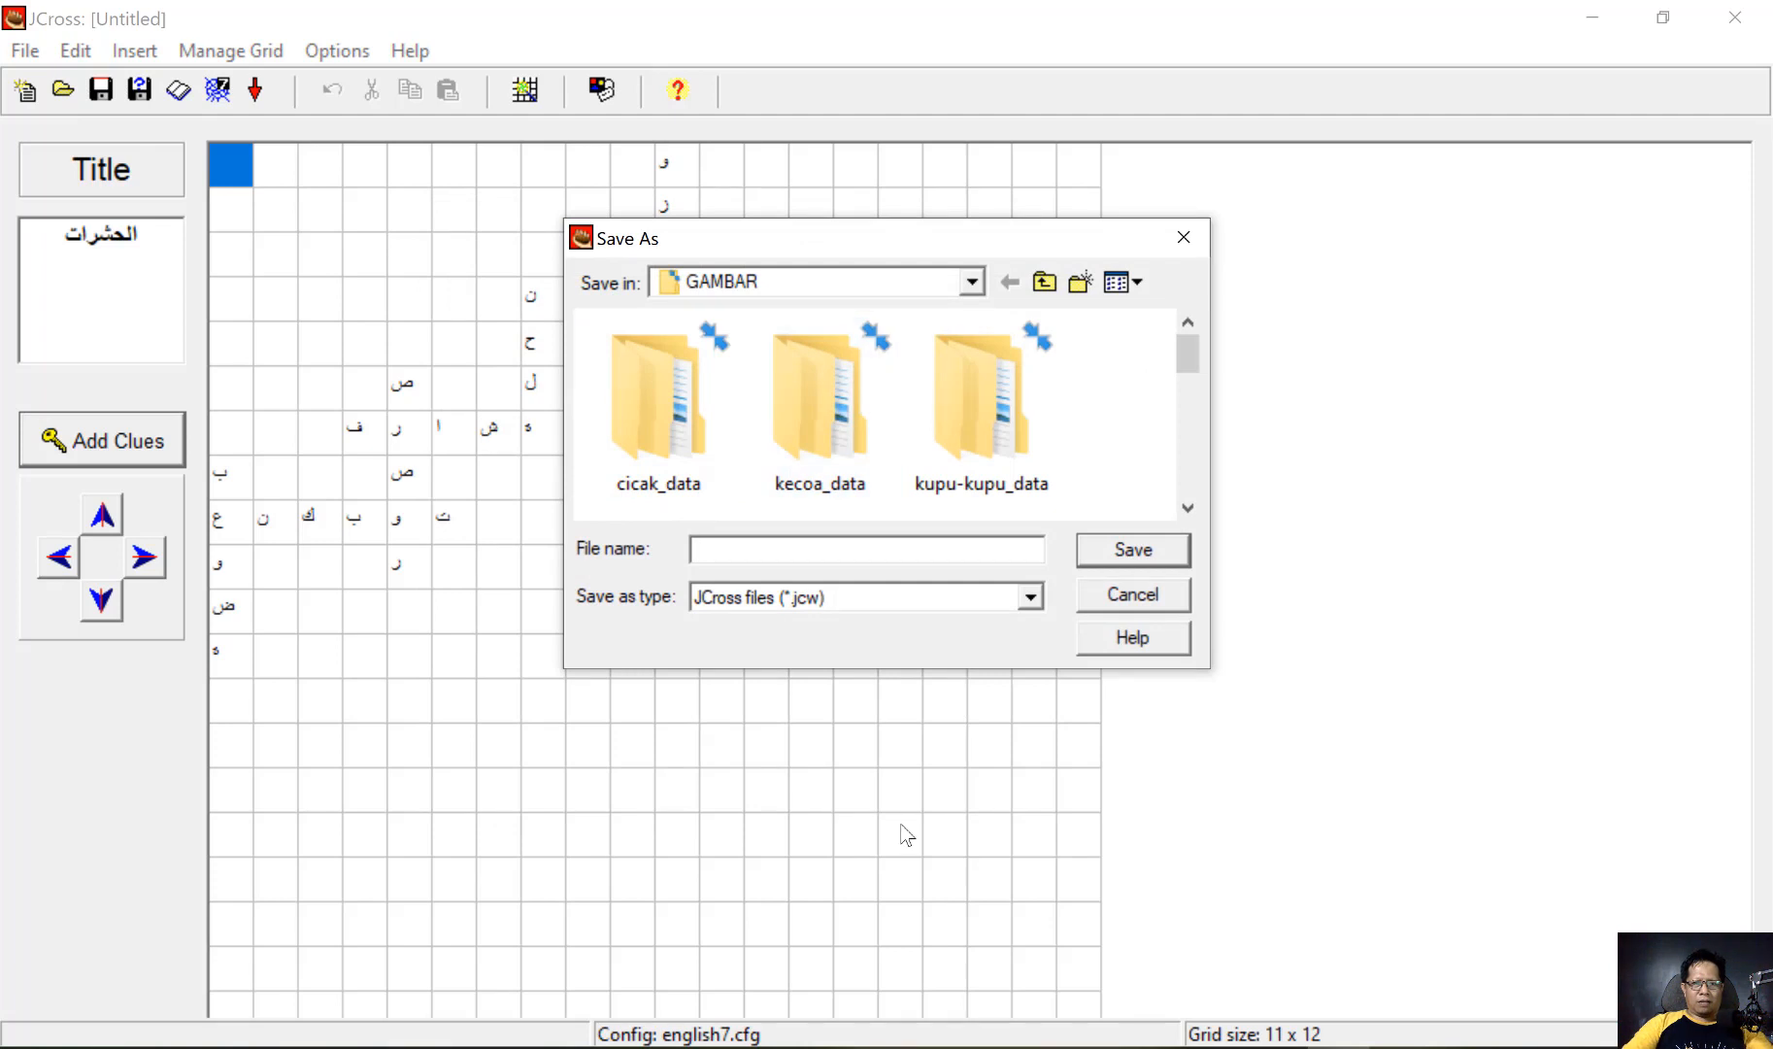
type("ٌٍُ")
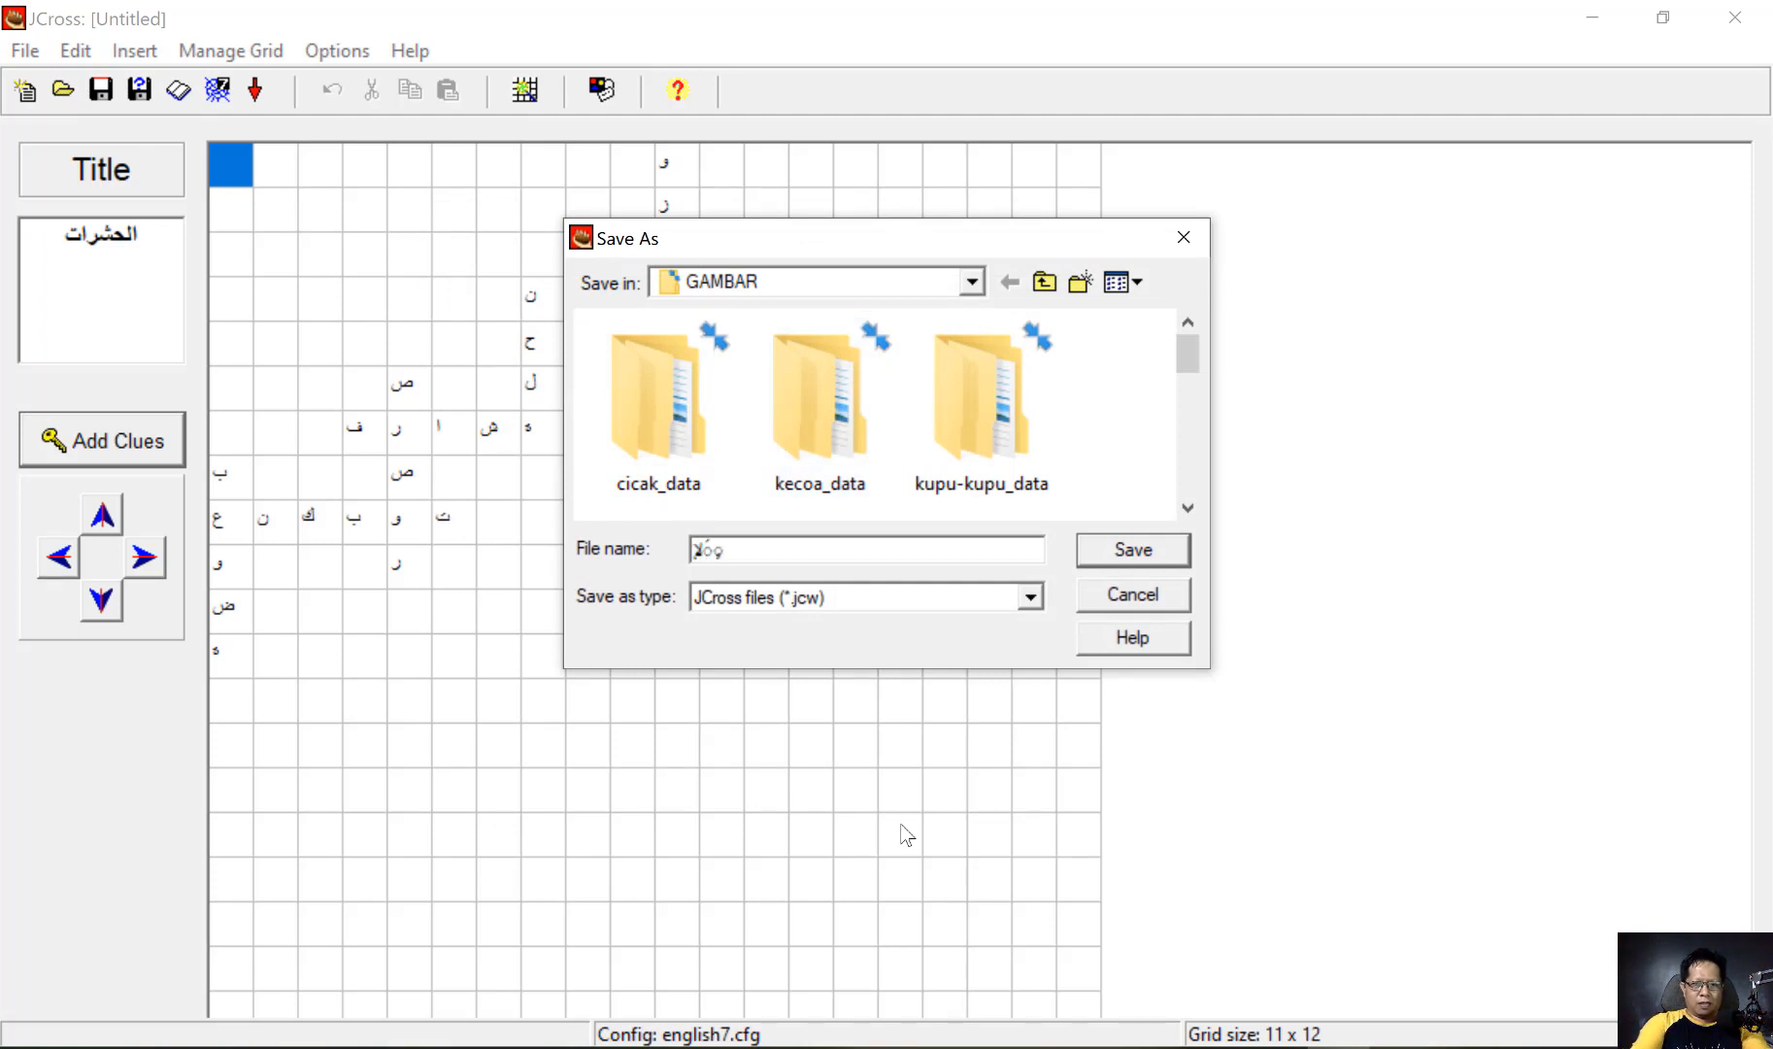
key("BackSpace")
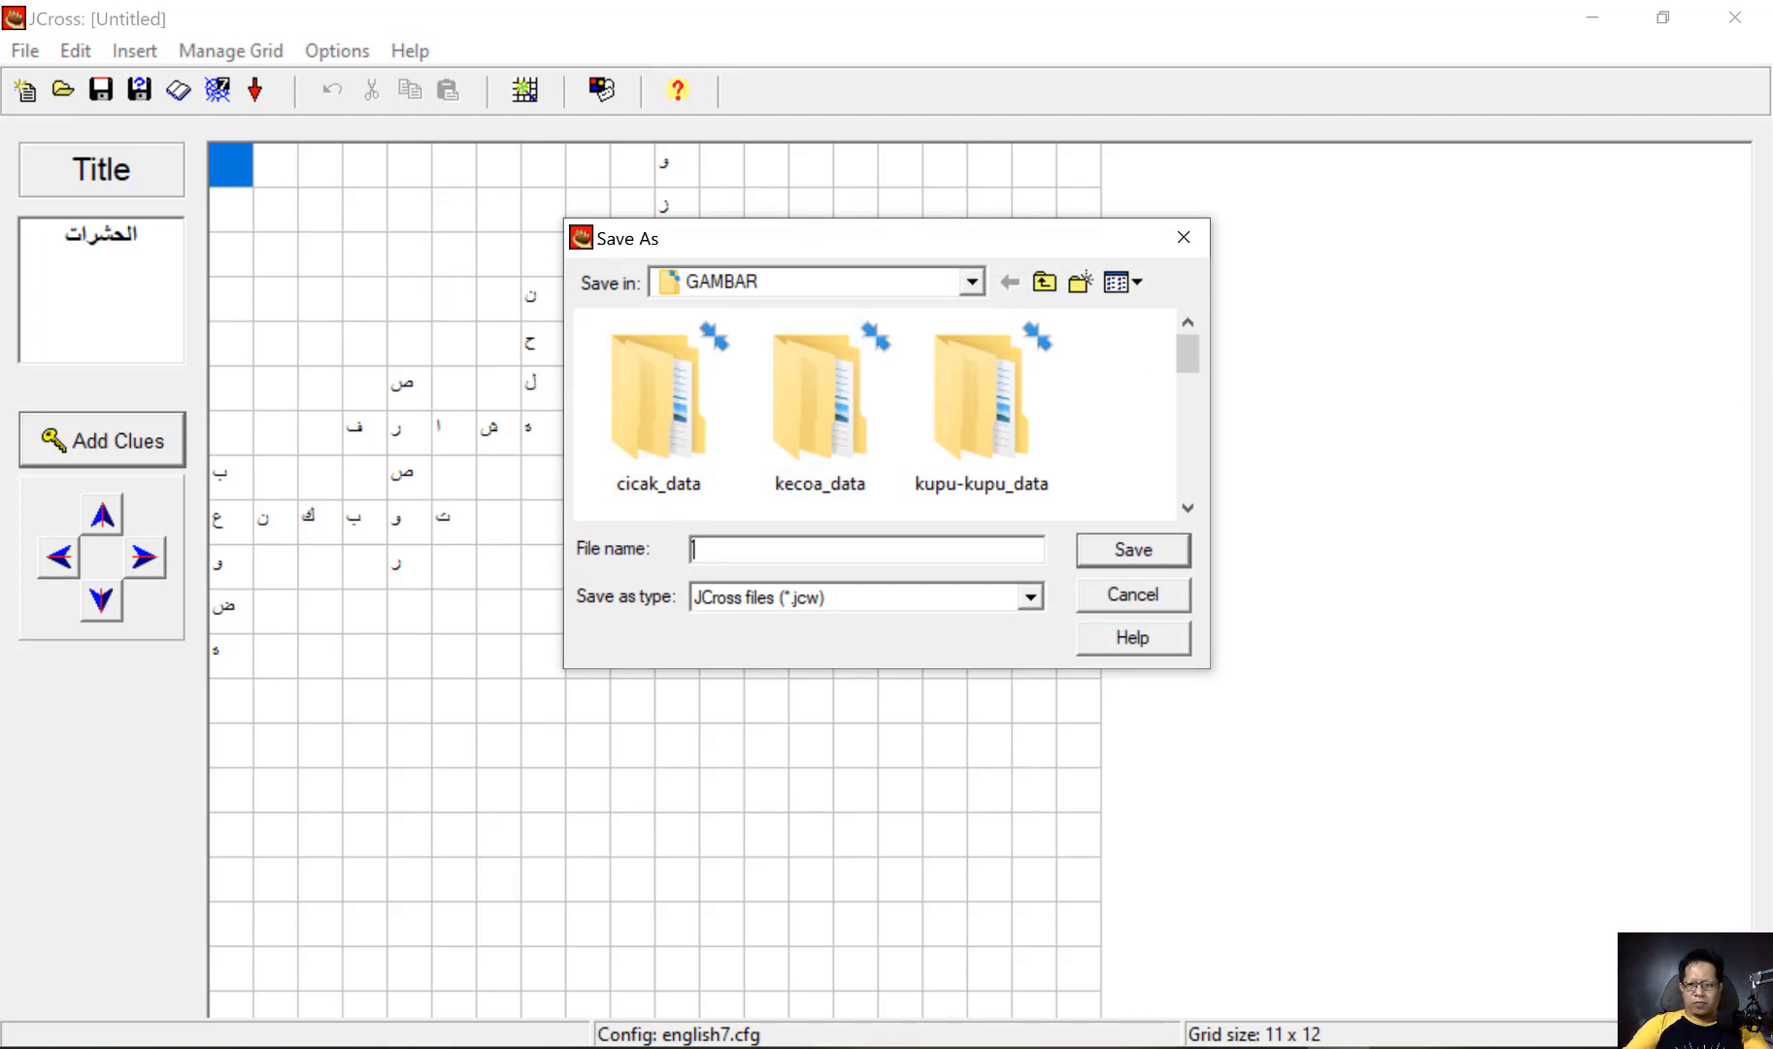
left_click(1574, 1047)
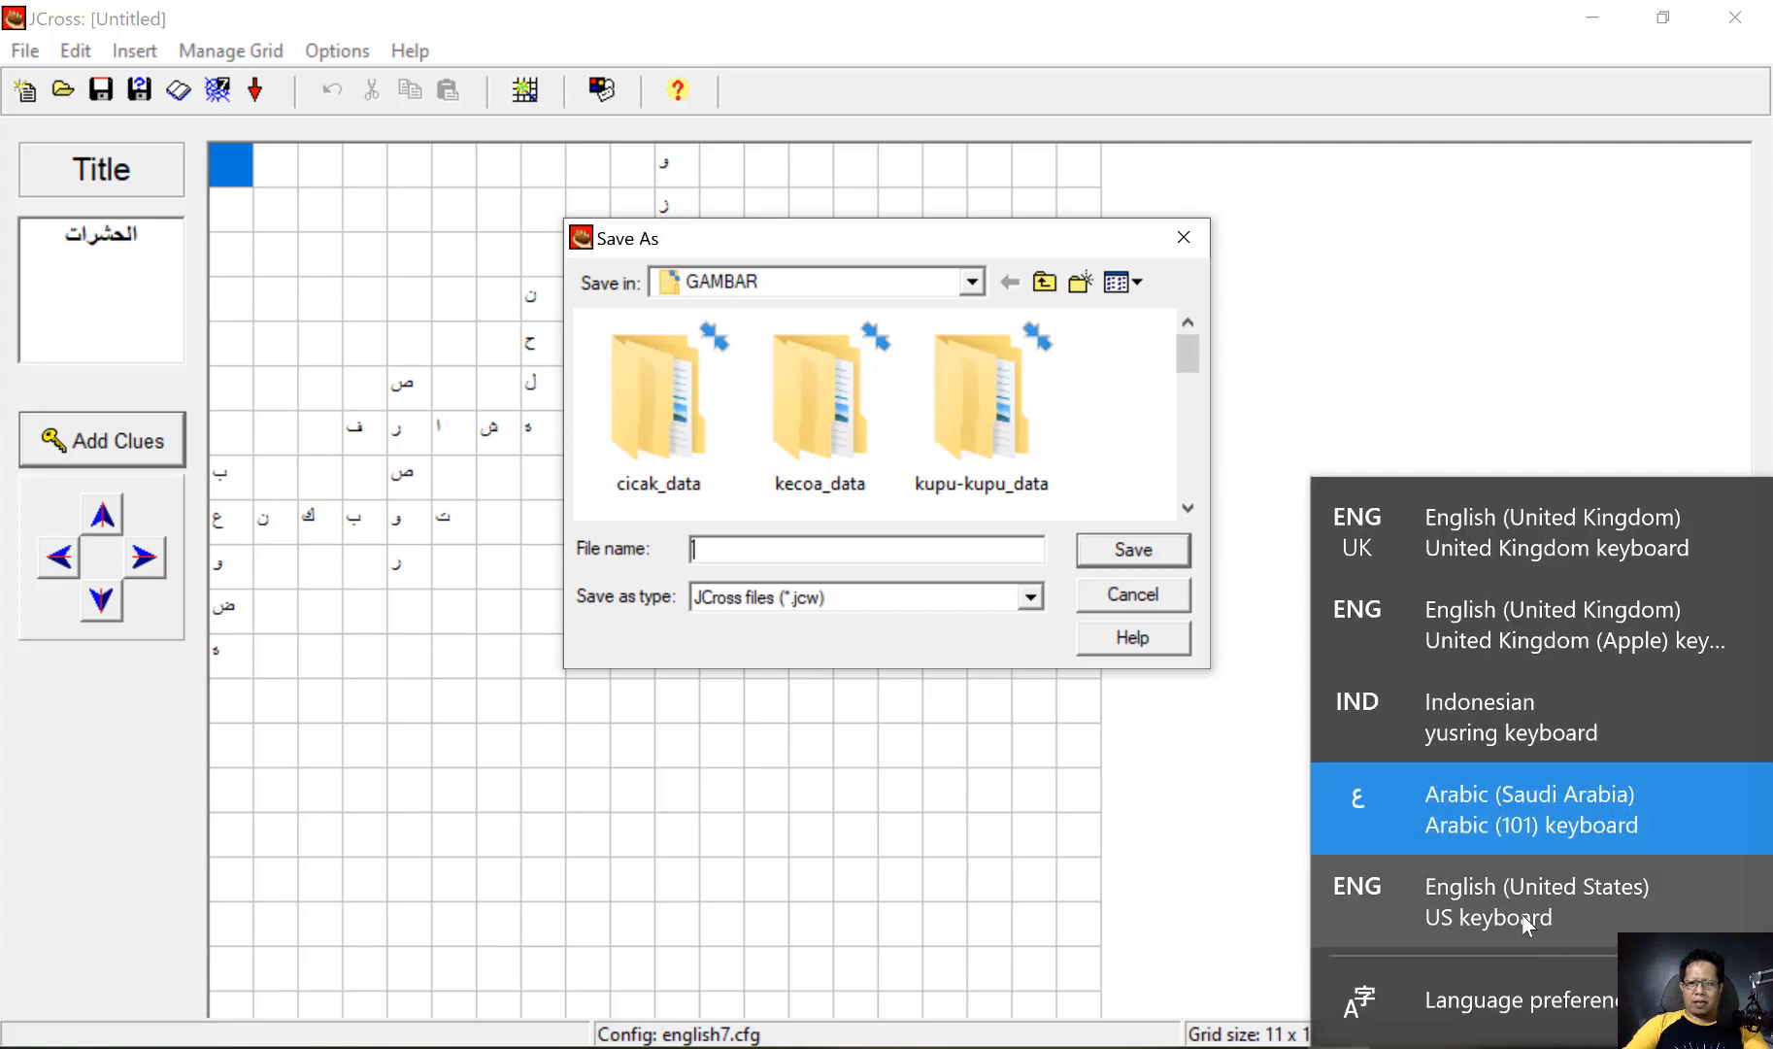
left_click(1520, 914)
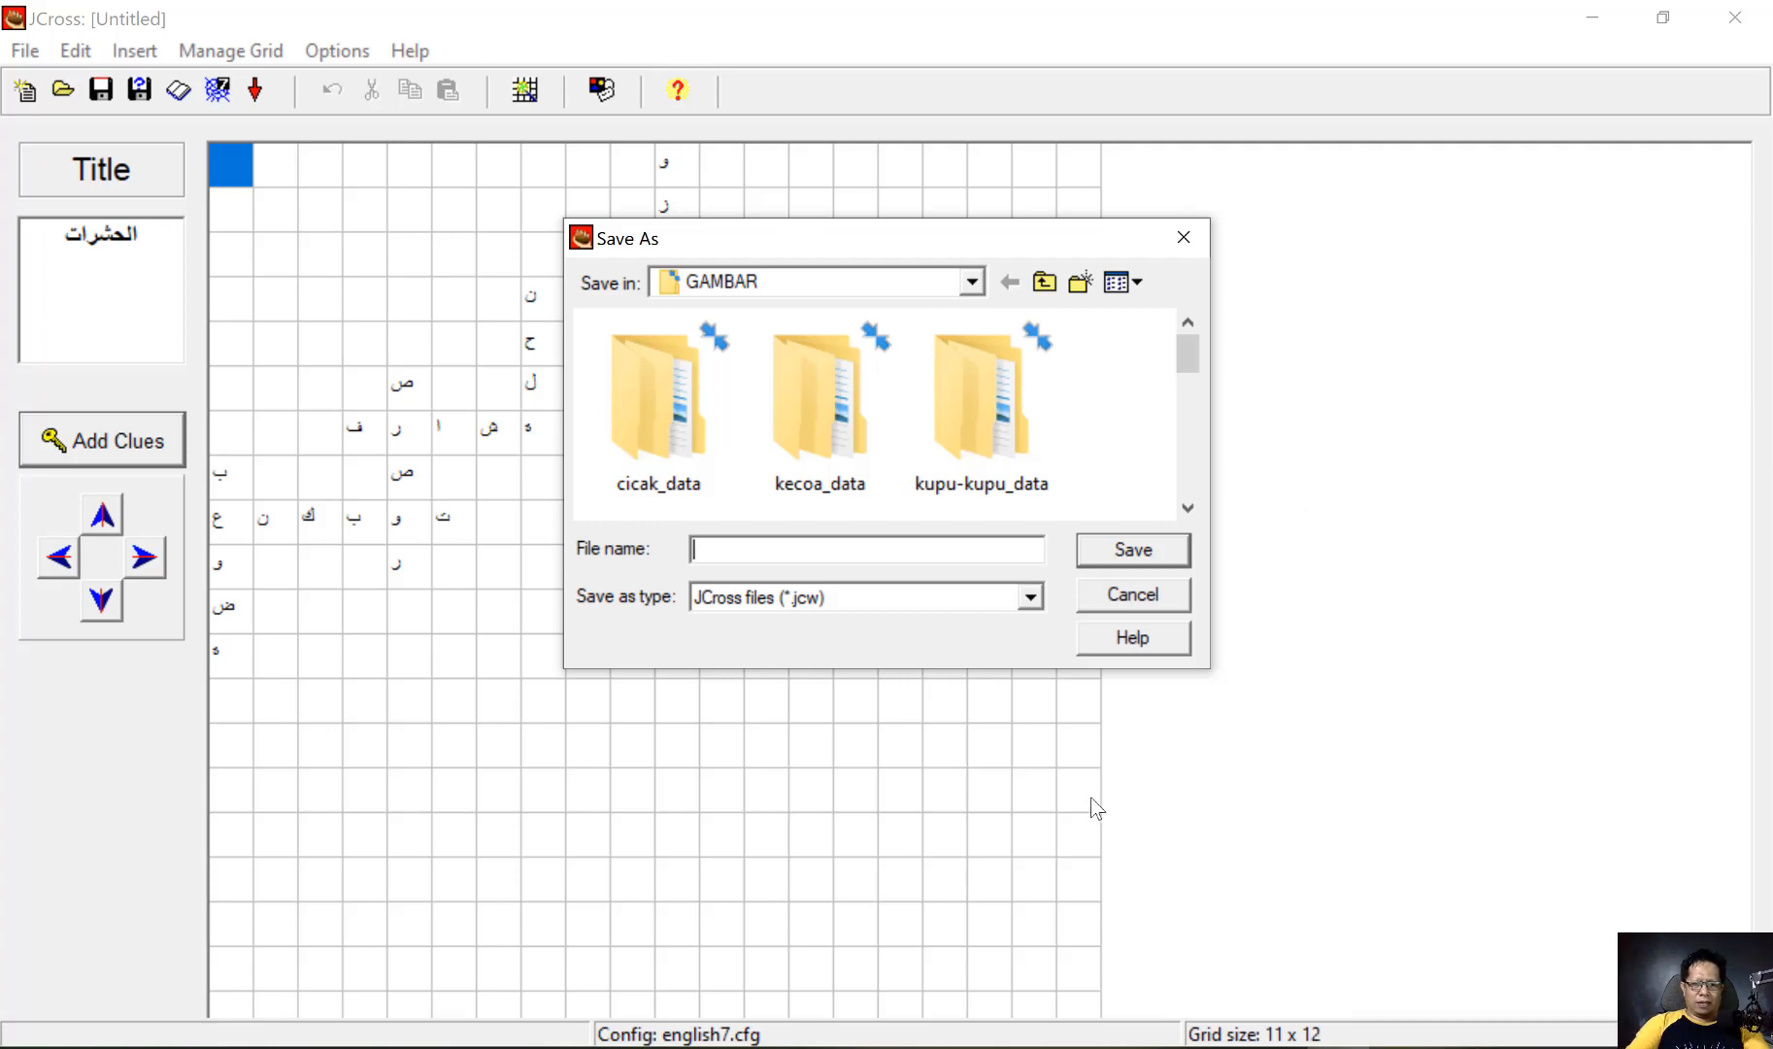
Save the crossword as a JCross file named TEKATEKI-SILANG-SERANGGA-BHS-ARAB in the GAMBAR folder
type("TEKAT")
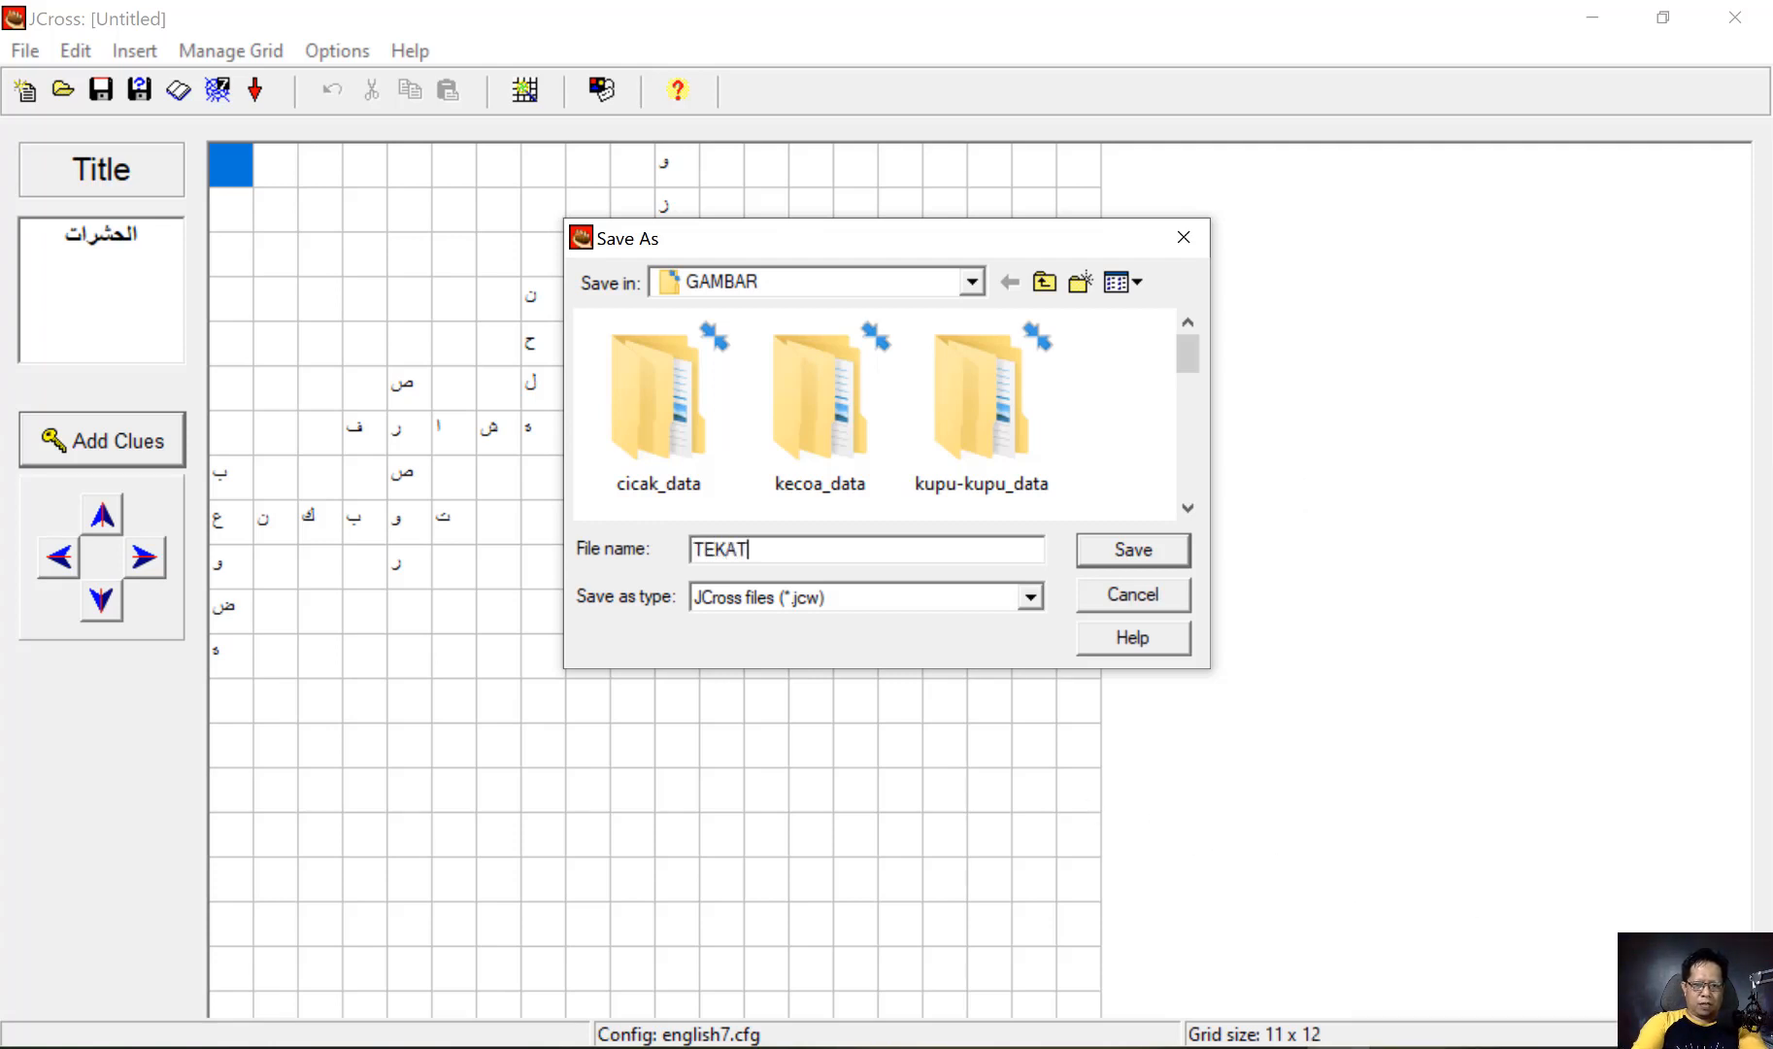
type("EKI SILANG")
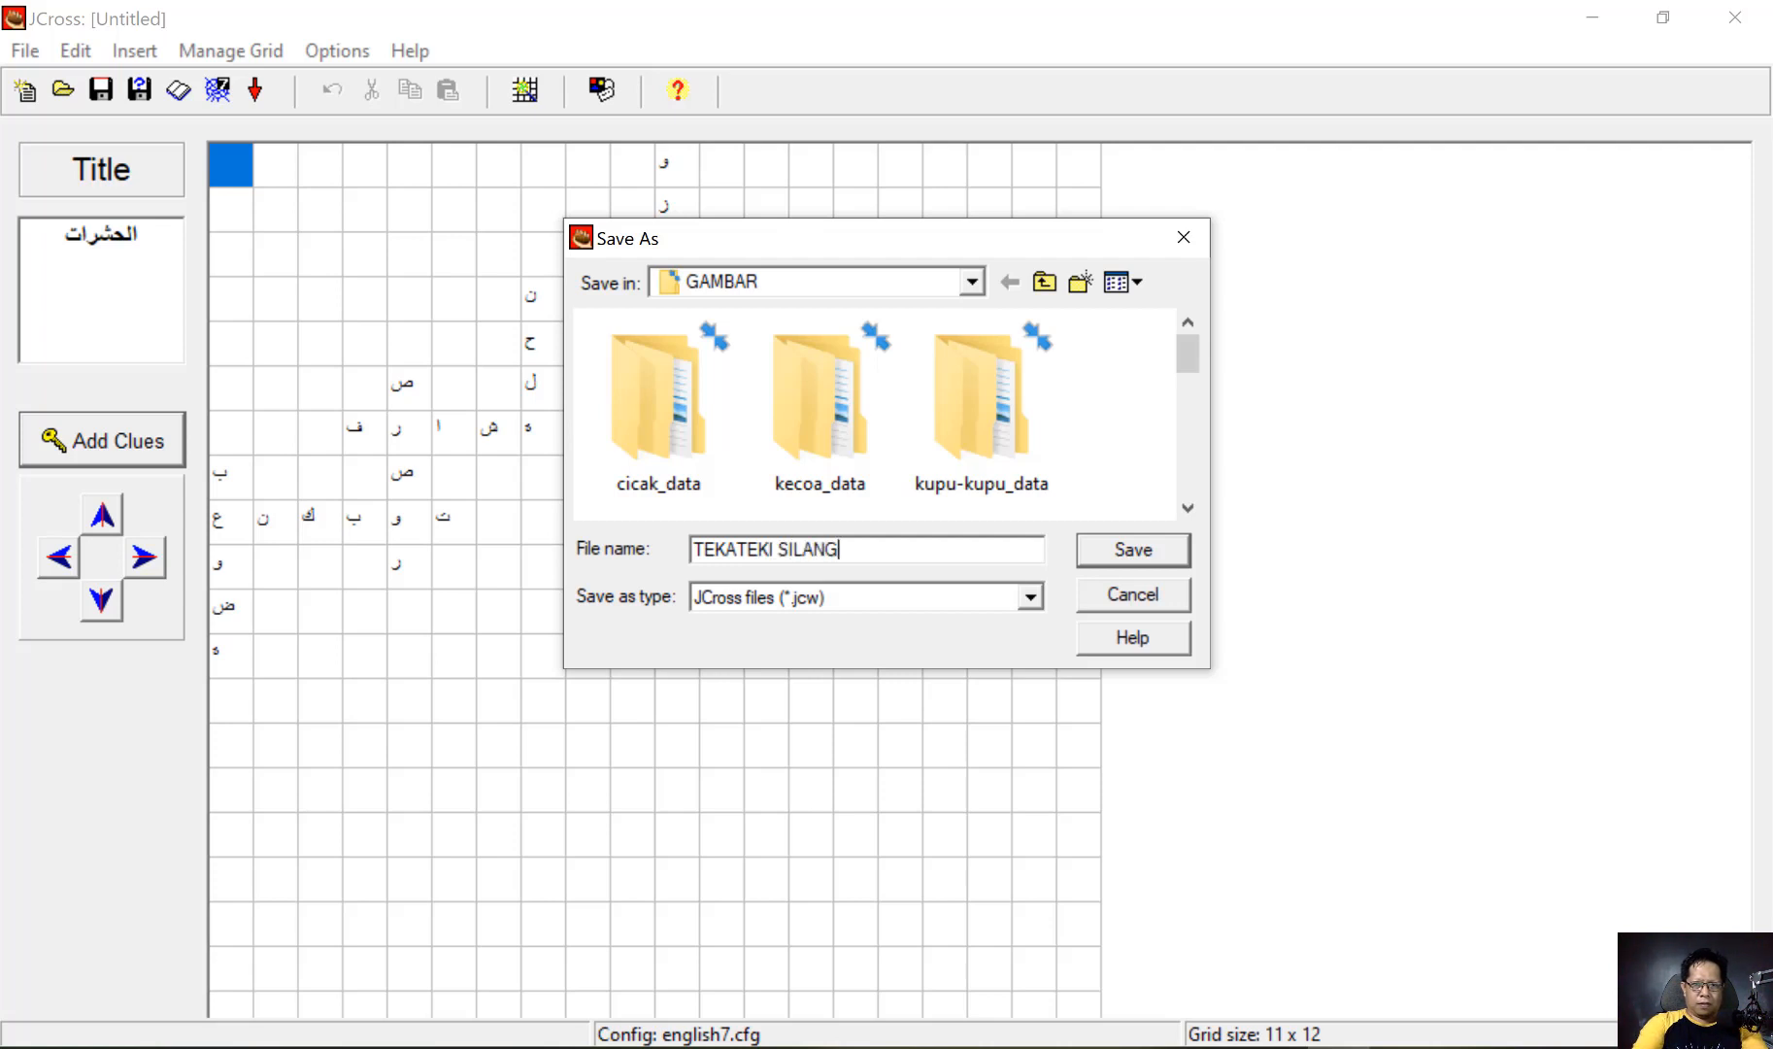
key("BackSpace")
key("BackSpace")
key("BackSpace")
key("BackSpace")
key("BackSpace")
key("BackSpace")
key("BackSpace")
key("BackSpace")
type("TEKI SI")
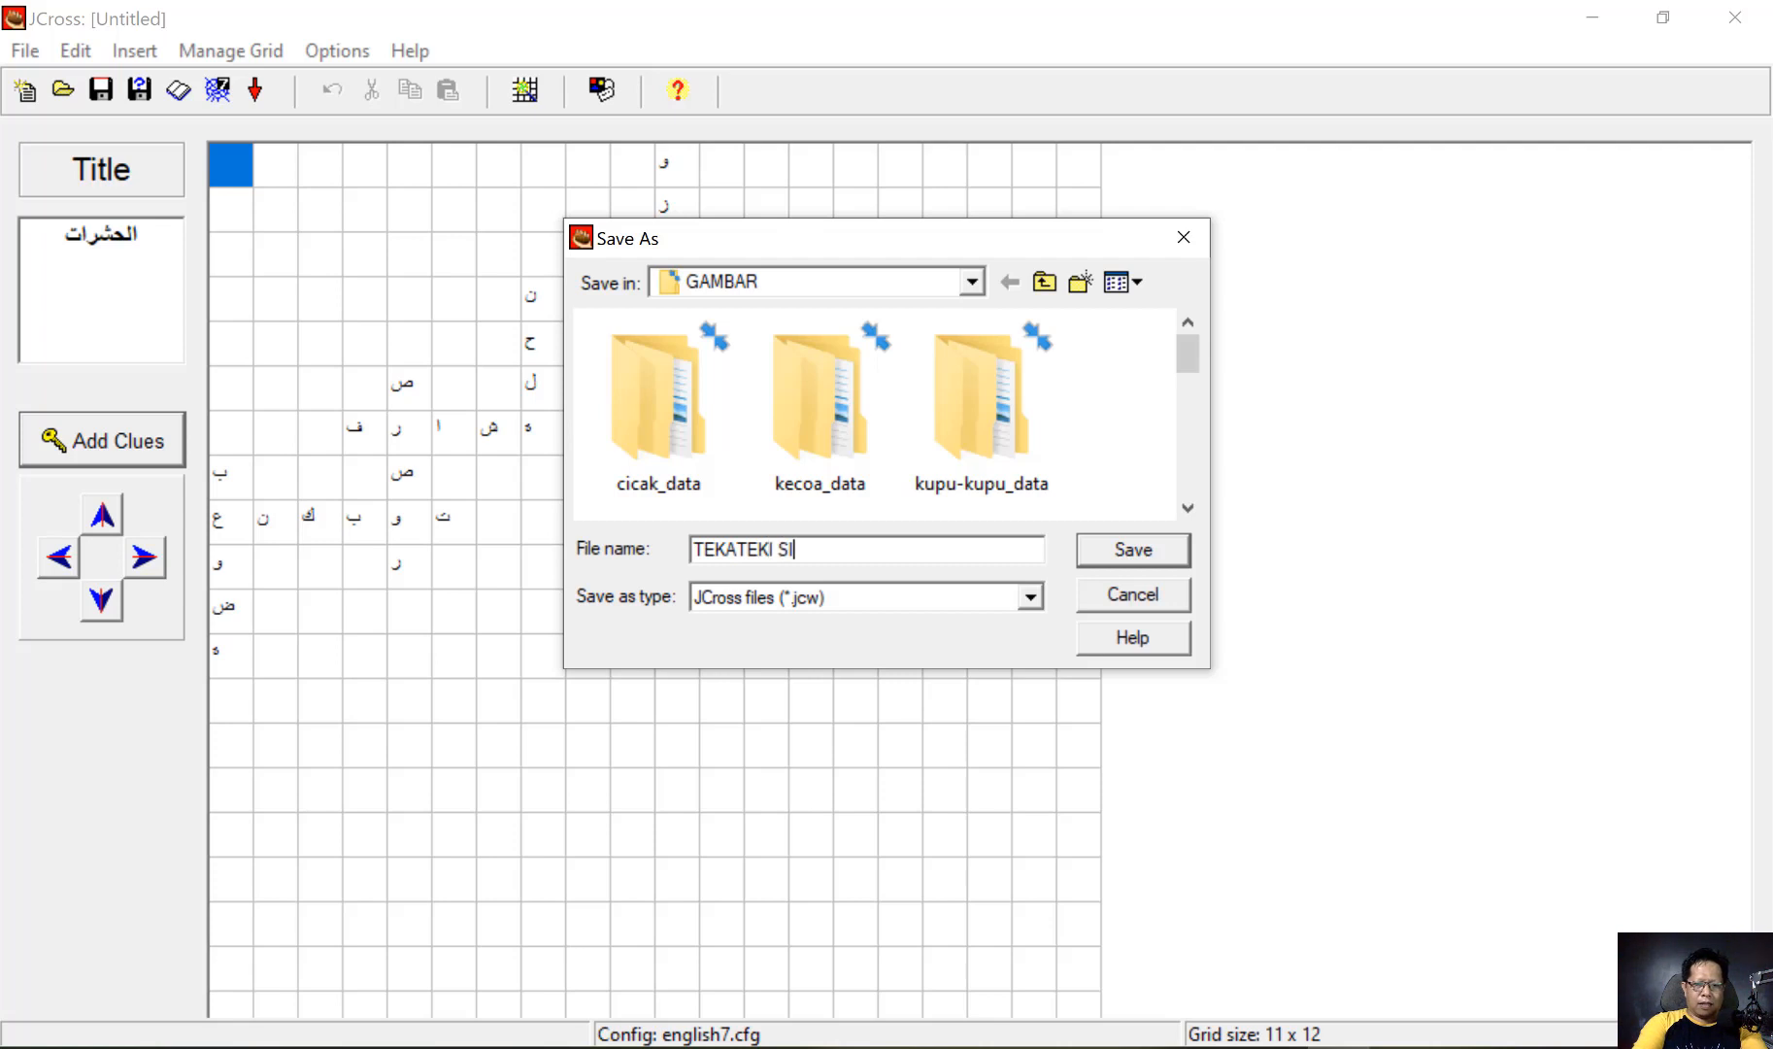
type("LANG")
key("BackSpace")
type("-")
left_click(860, 551)
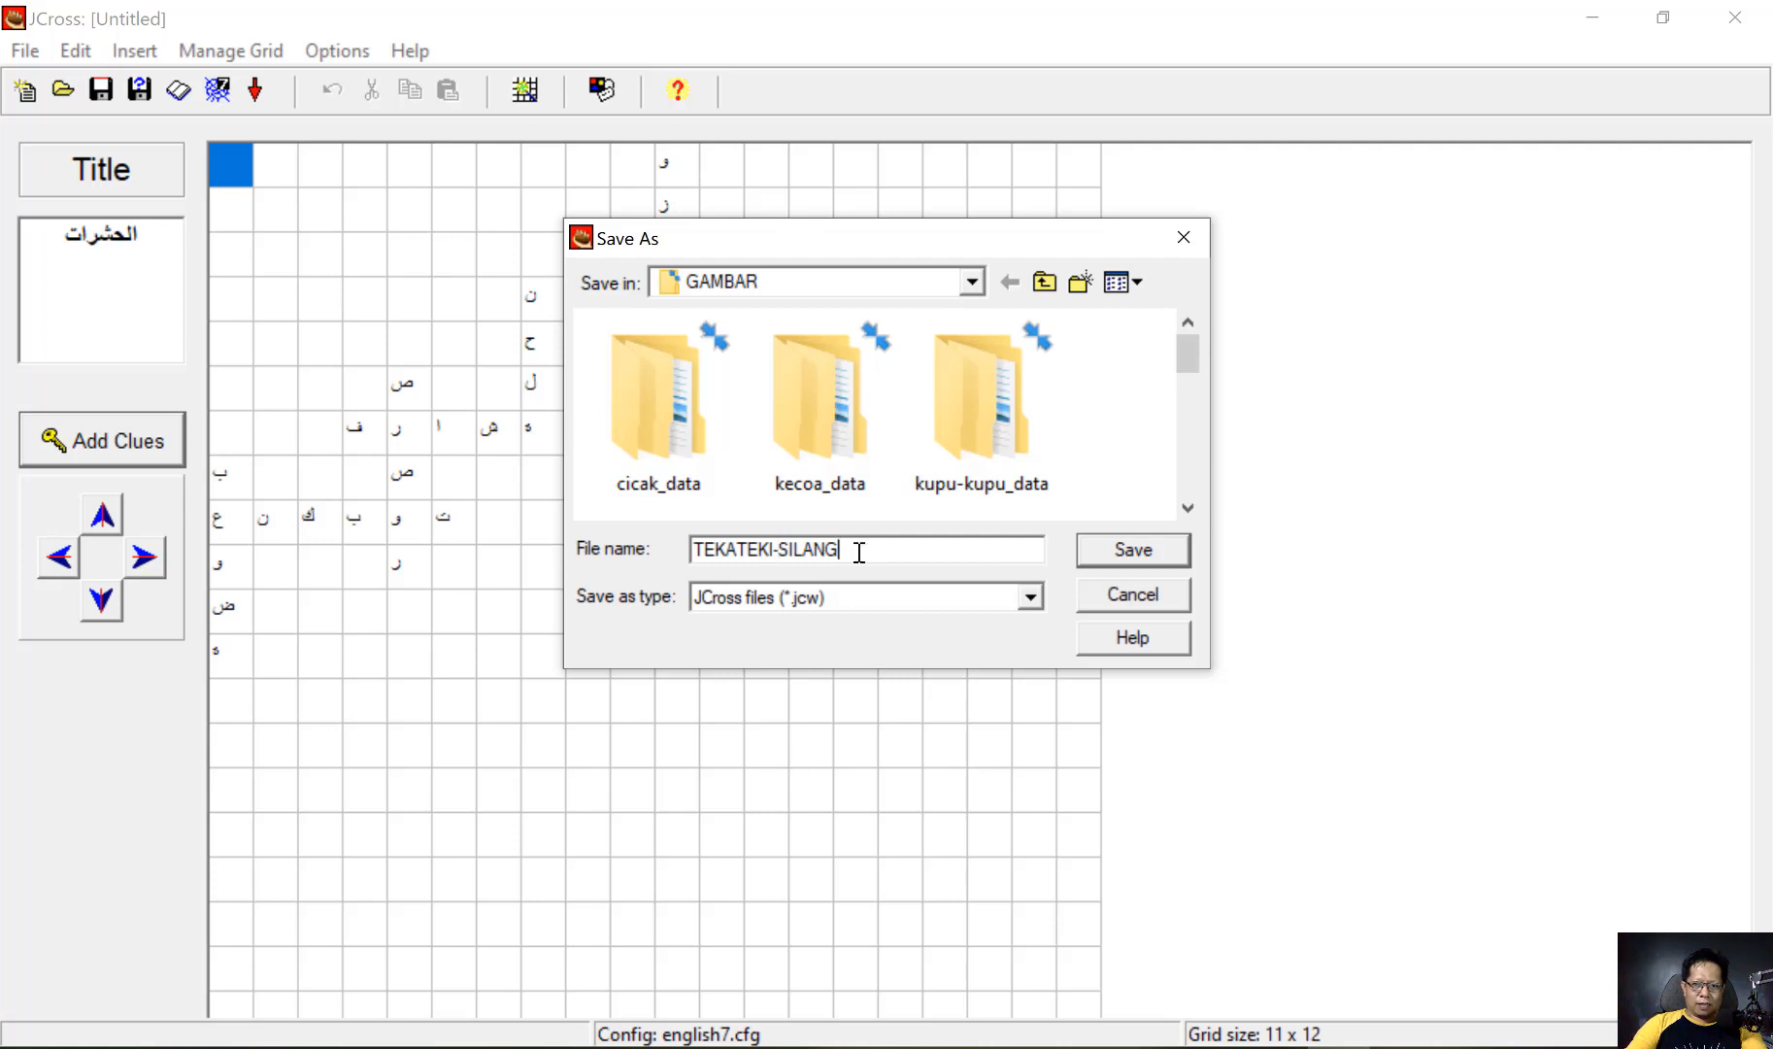
type("-SERANGGA-BHS-ARAB")
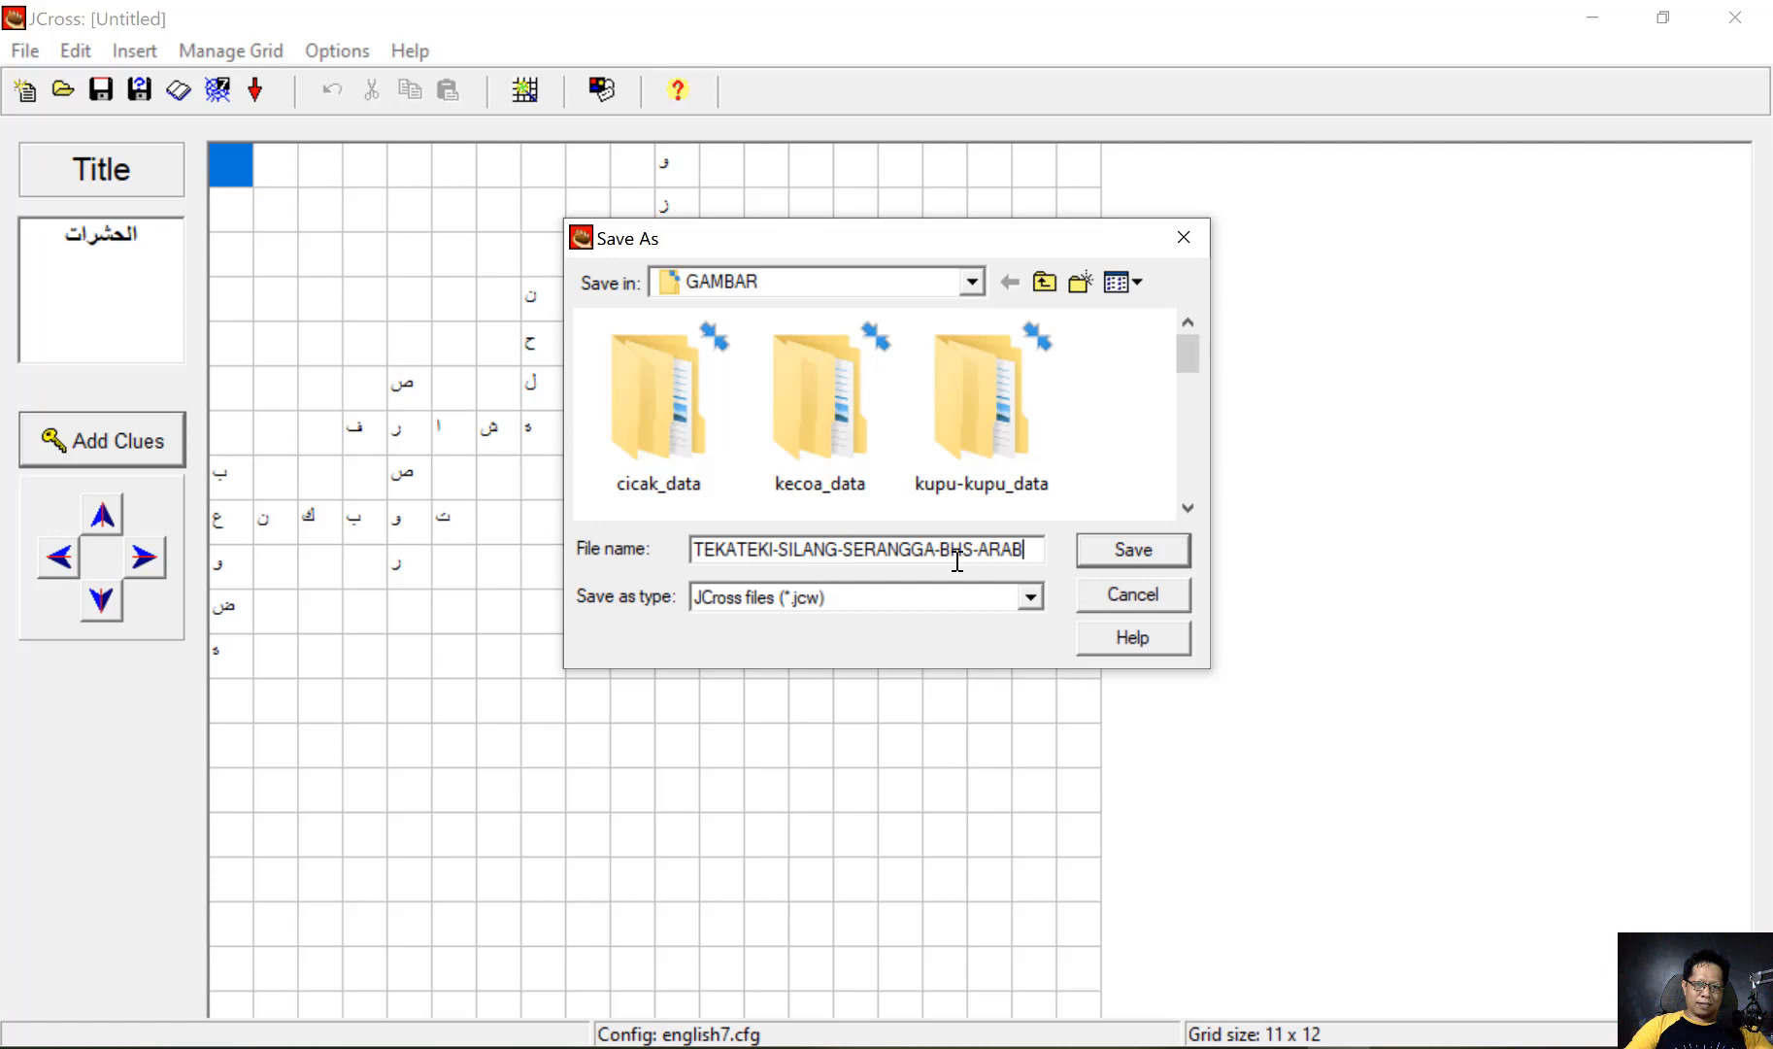
left_click(1113, 551)
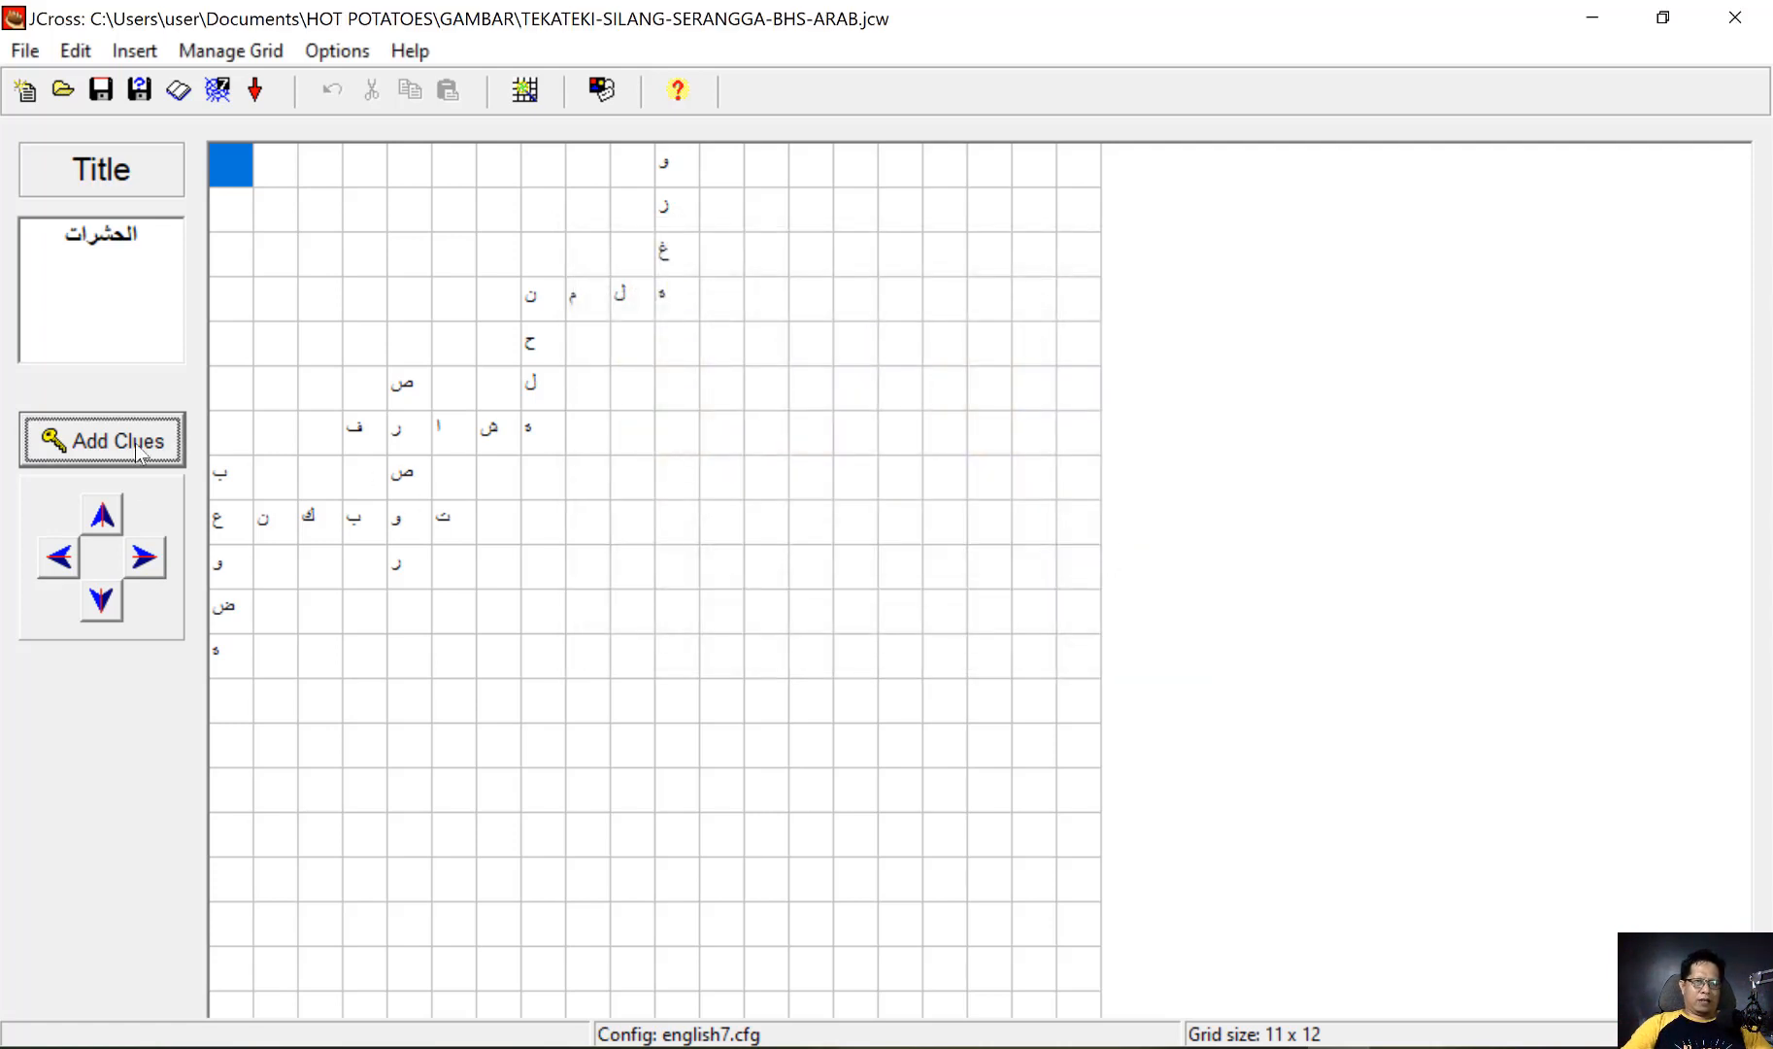
Insert the local picture semut.jpg from the GAMBAR folder as the clue for the across word نملة
left_click(139, 446)
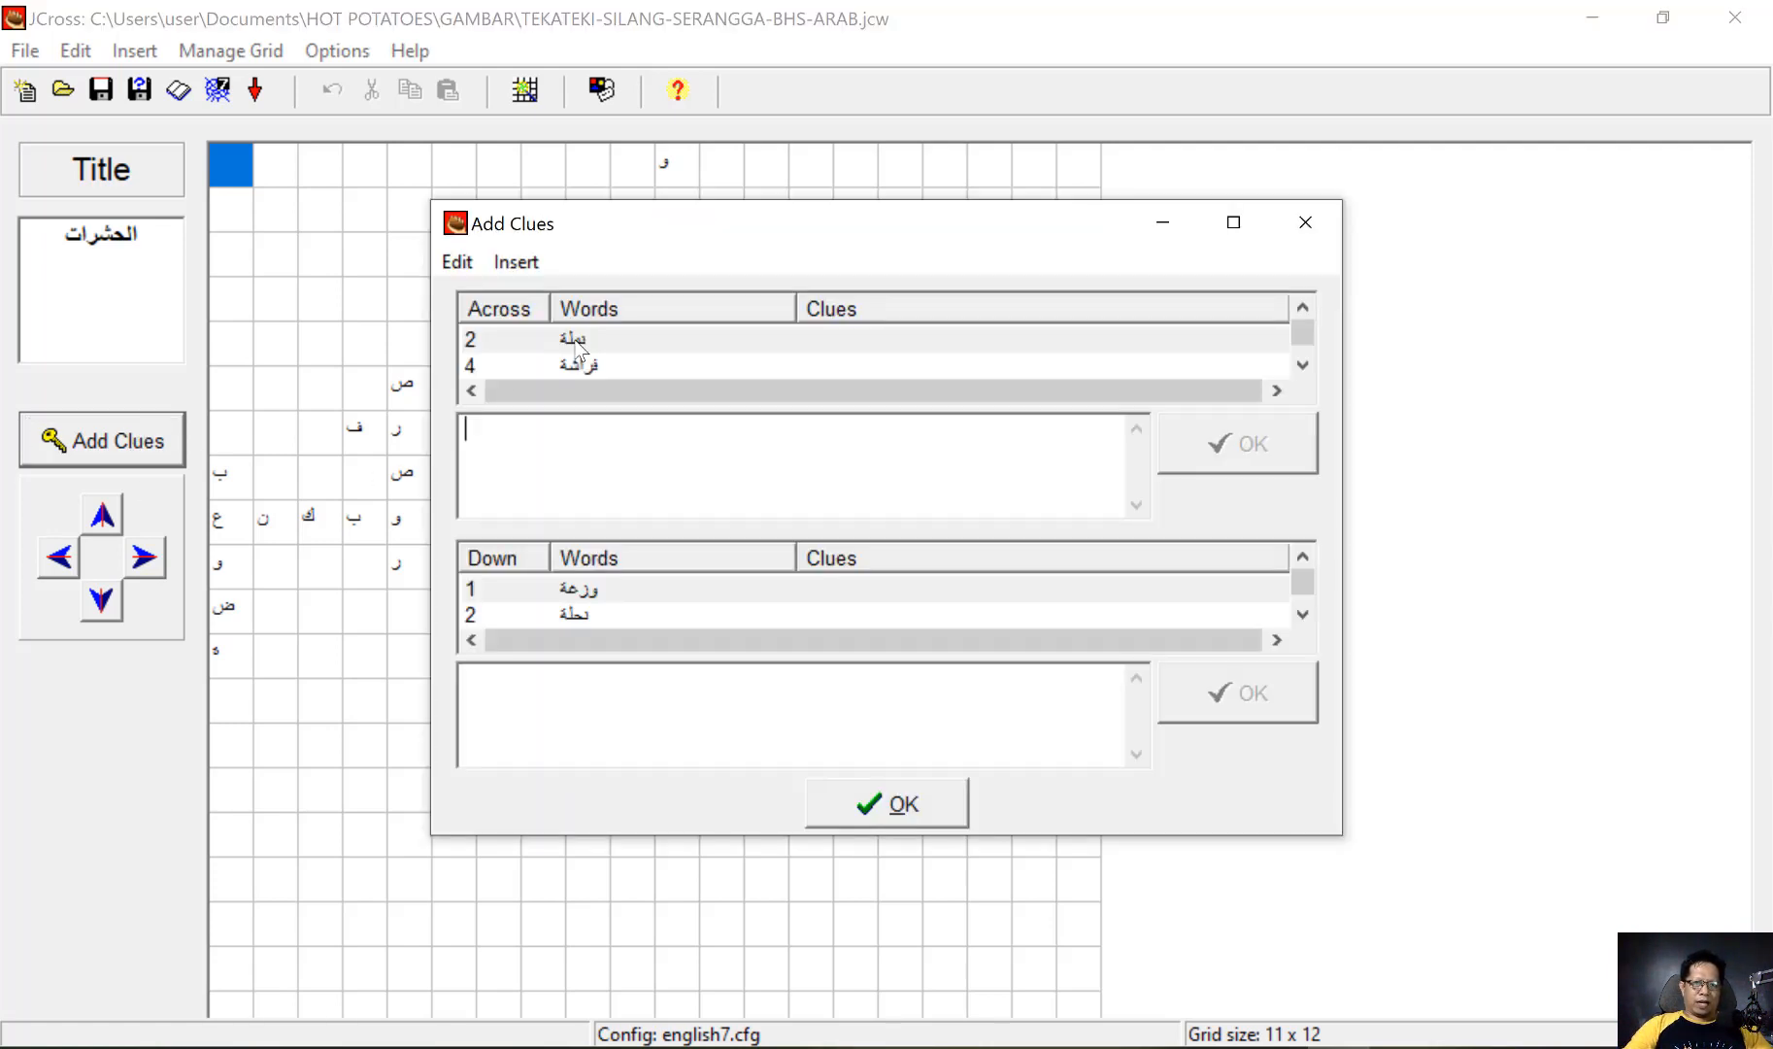
left_click(515, 262)
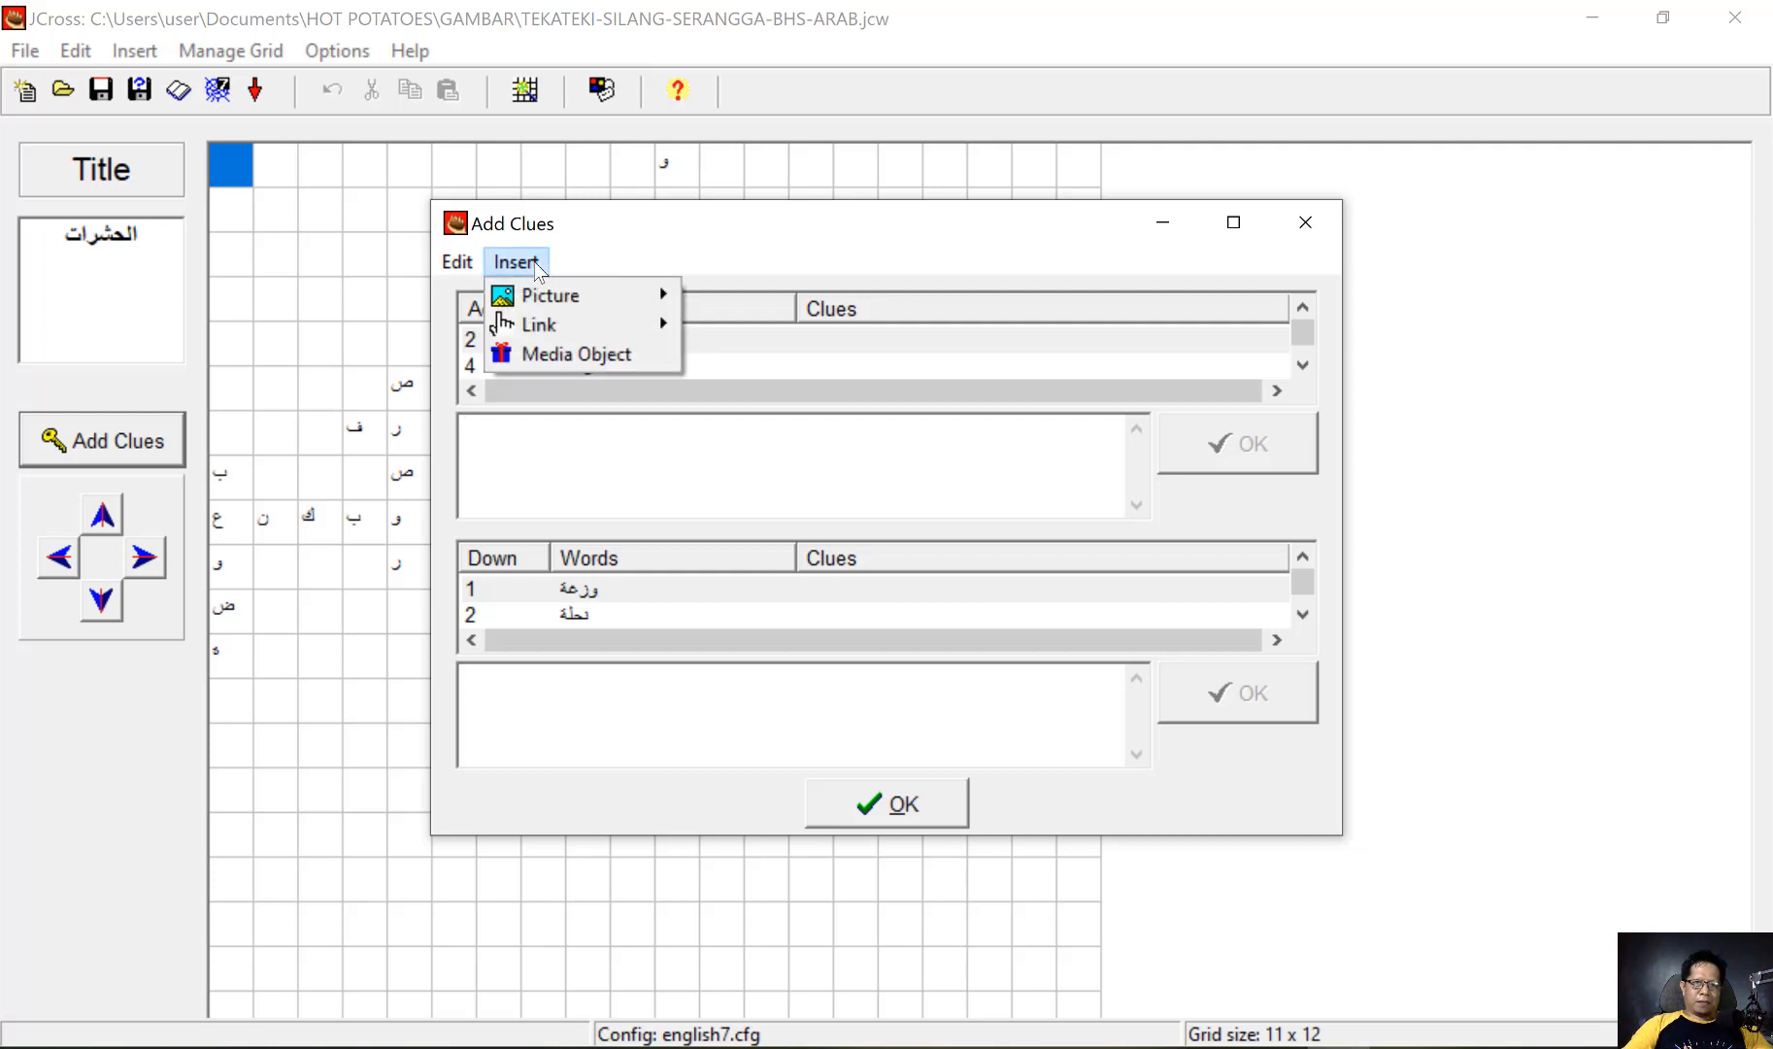
mouse_move(602, 295)
left_click(811, 328)
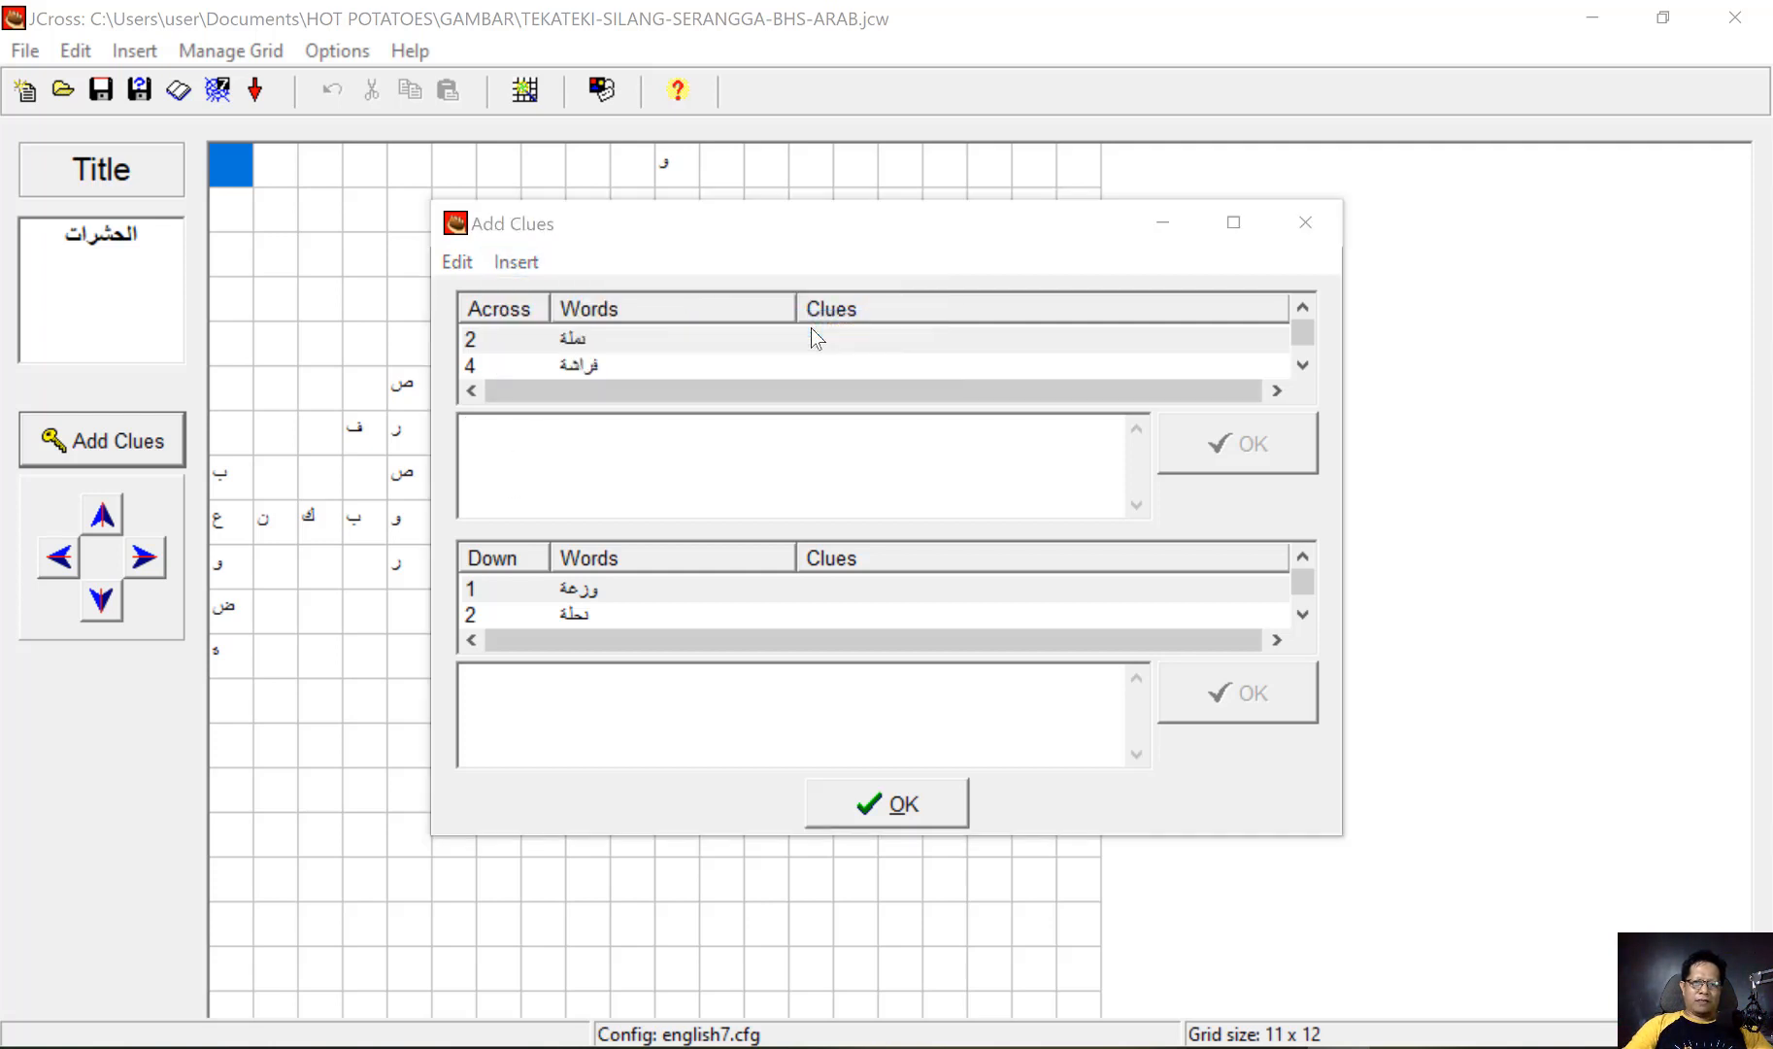
scroll(839, 416, "down", 6)
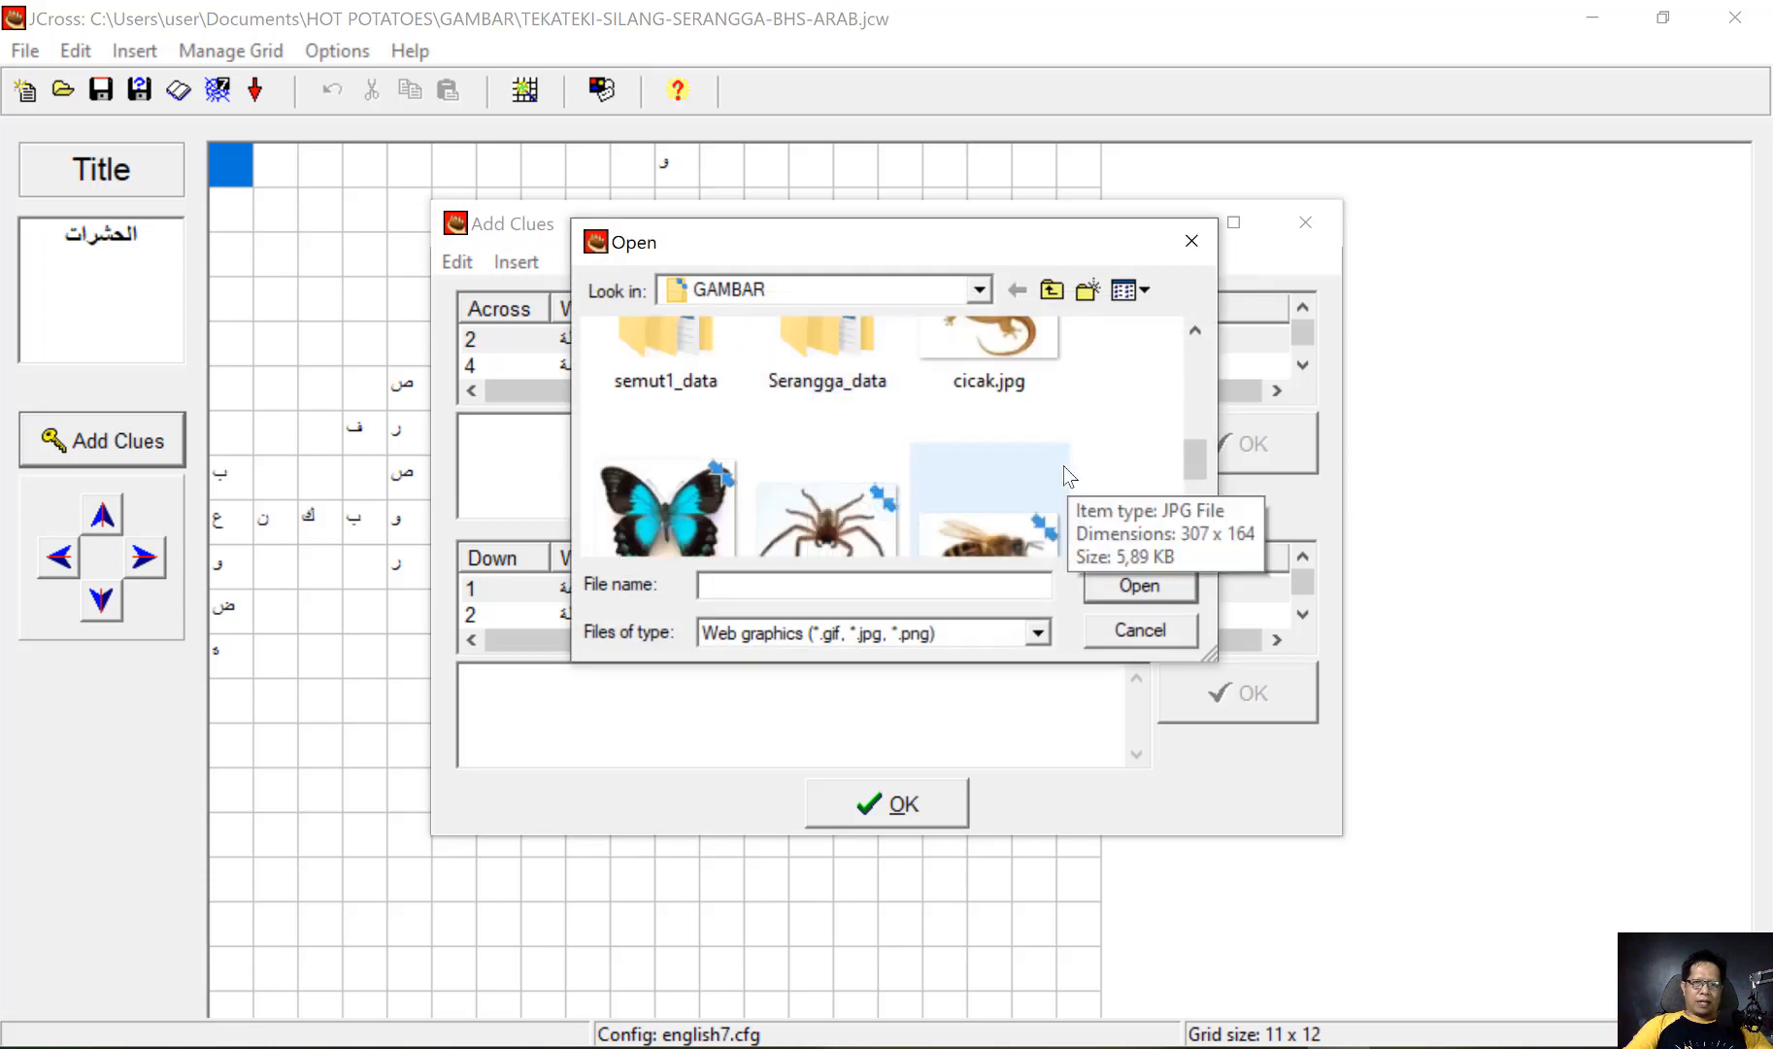
scroll(983, 468, "down", 2)
scroll(972, 462, "down", 1)
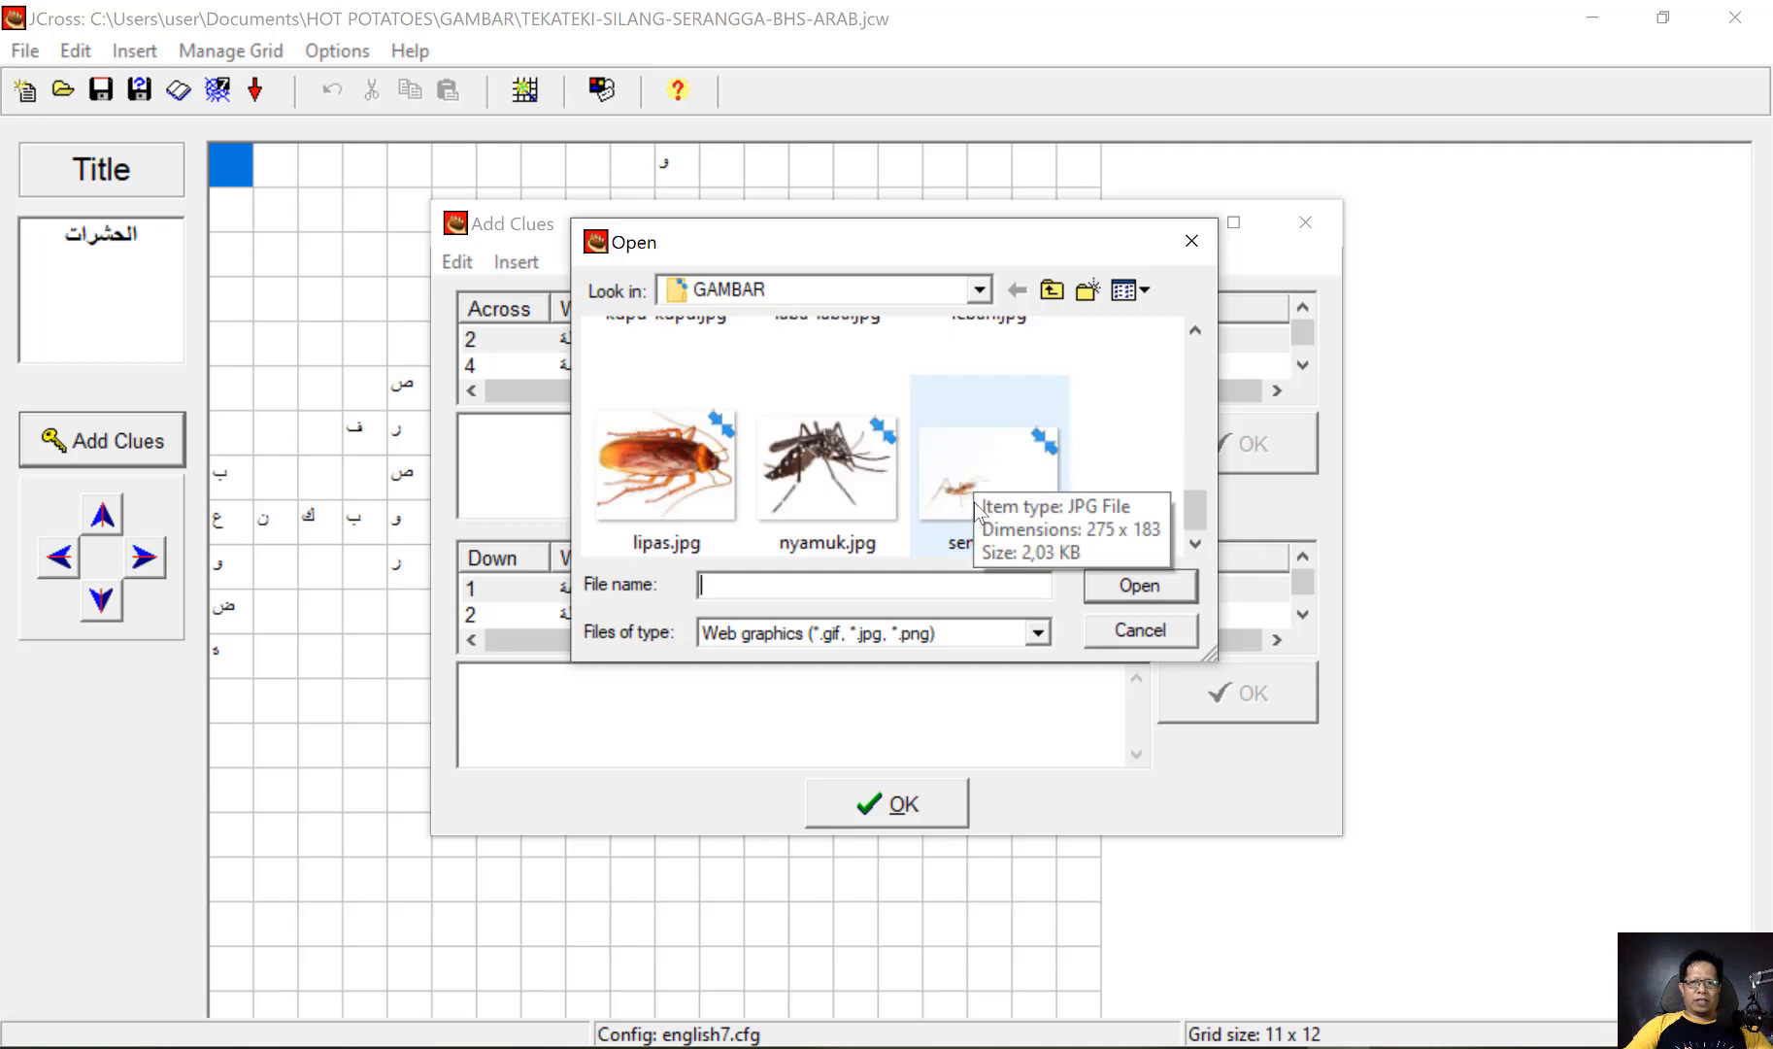
left_click(989, 484)
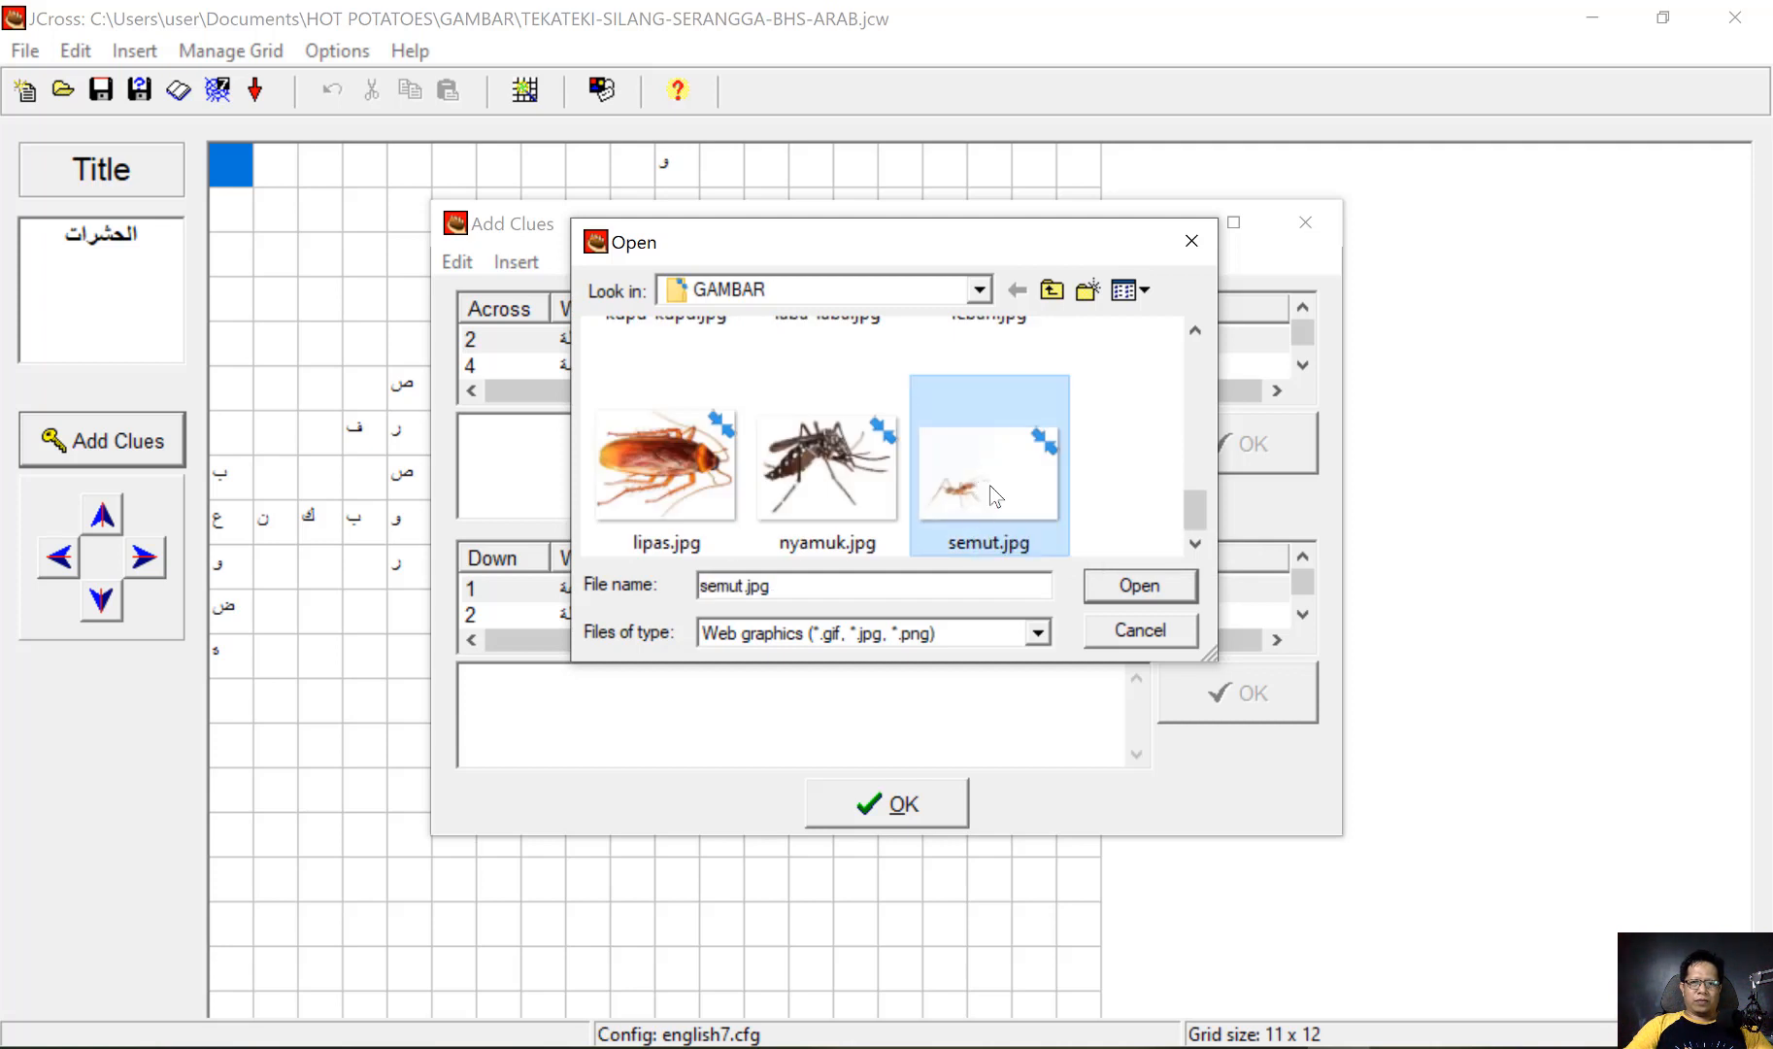
left_click(1162, 586)
Set the semut.jpg picture to width 150 with right alignment, and apply it as the clue for نملة
left_click_drag(891, 570, 822, 570)
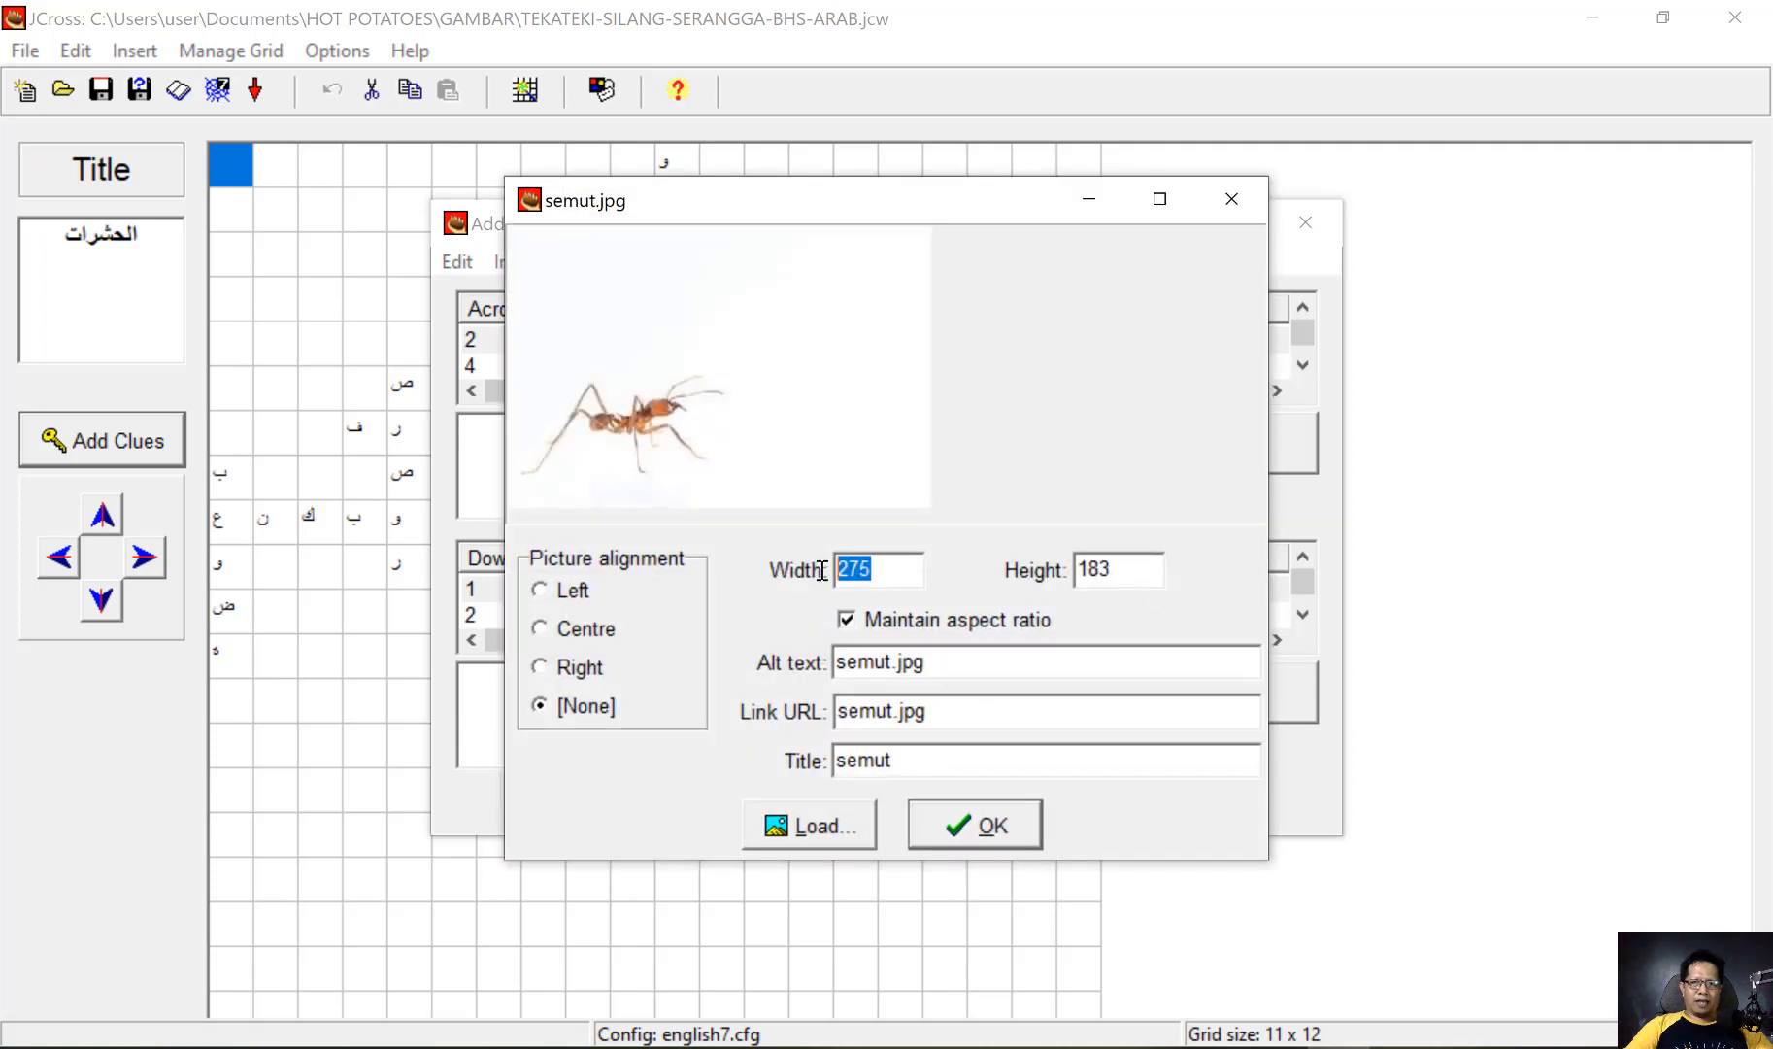
type("15")
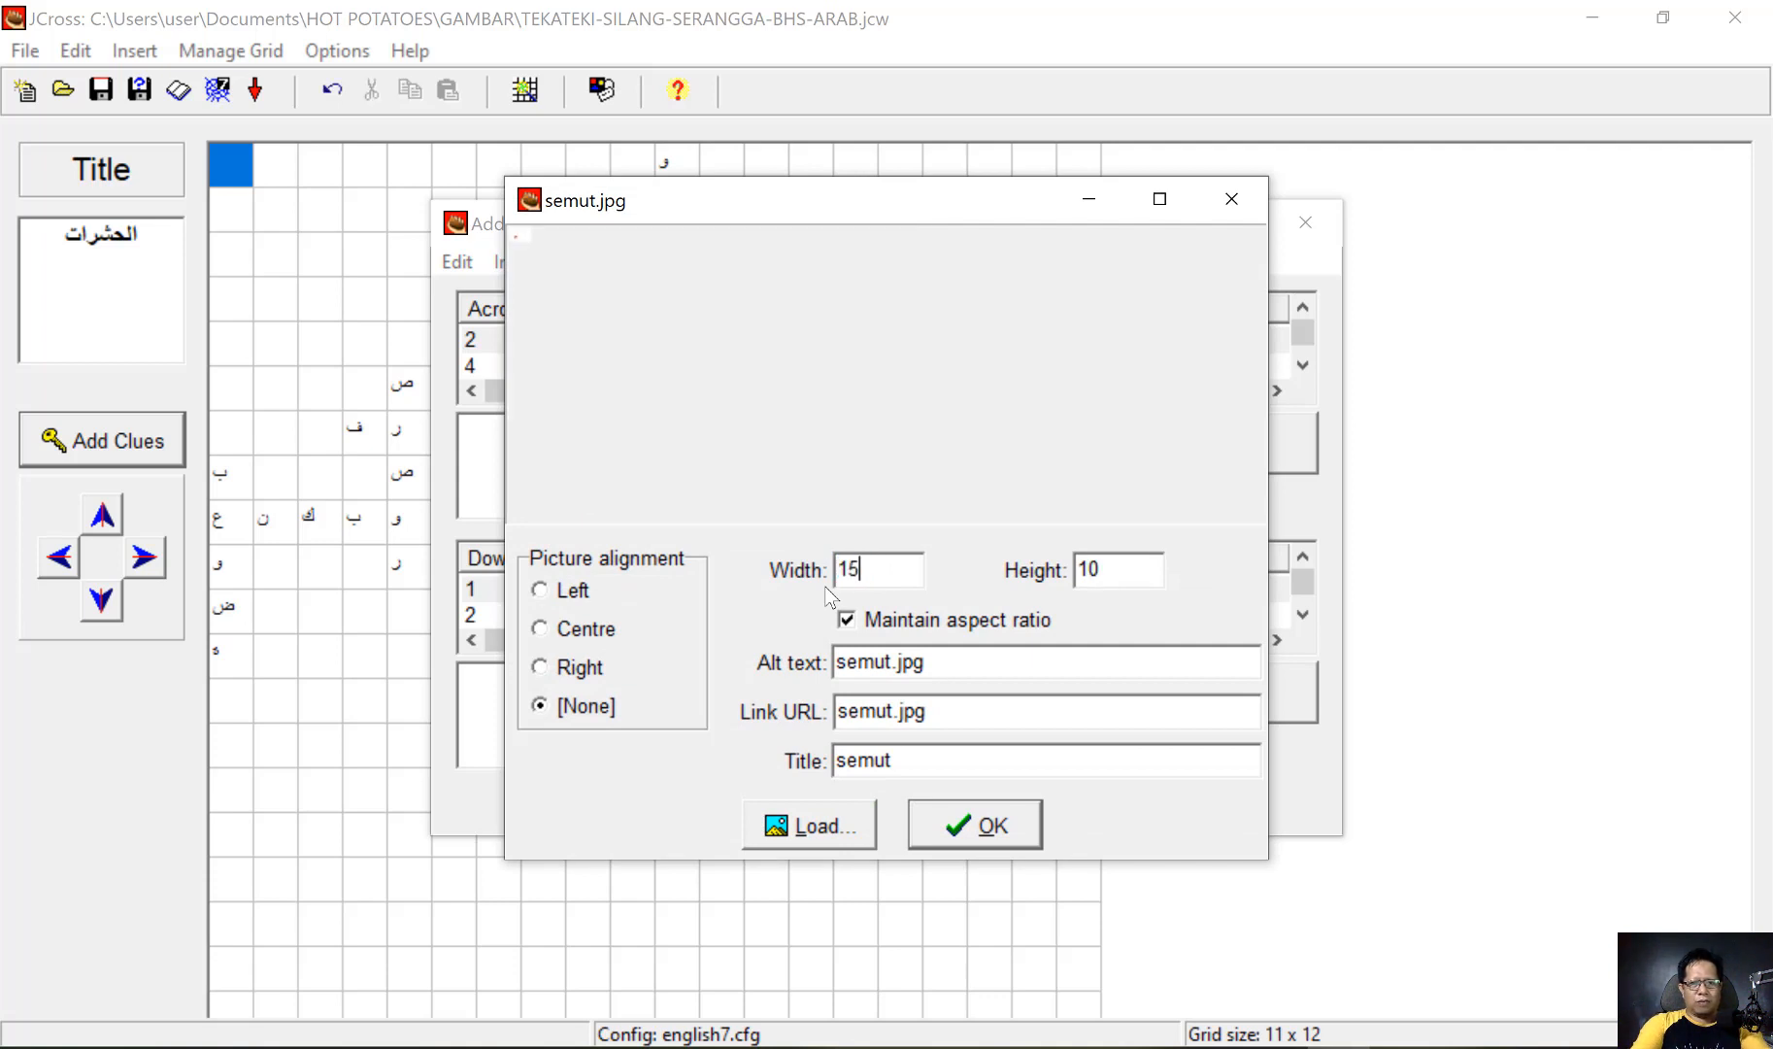
type("0")
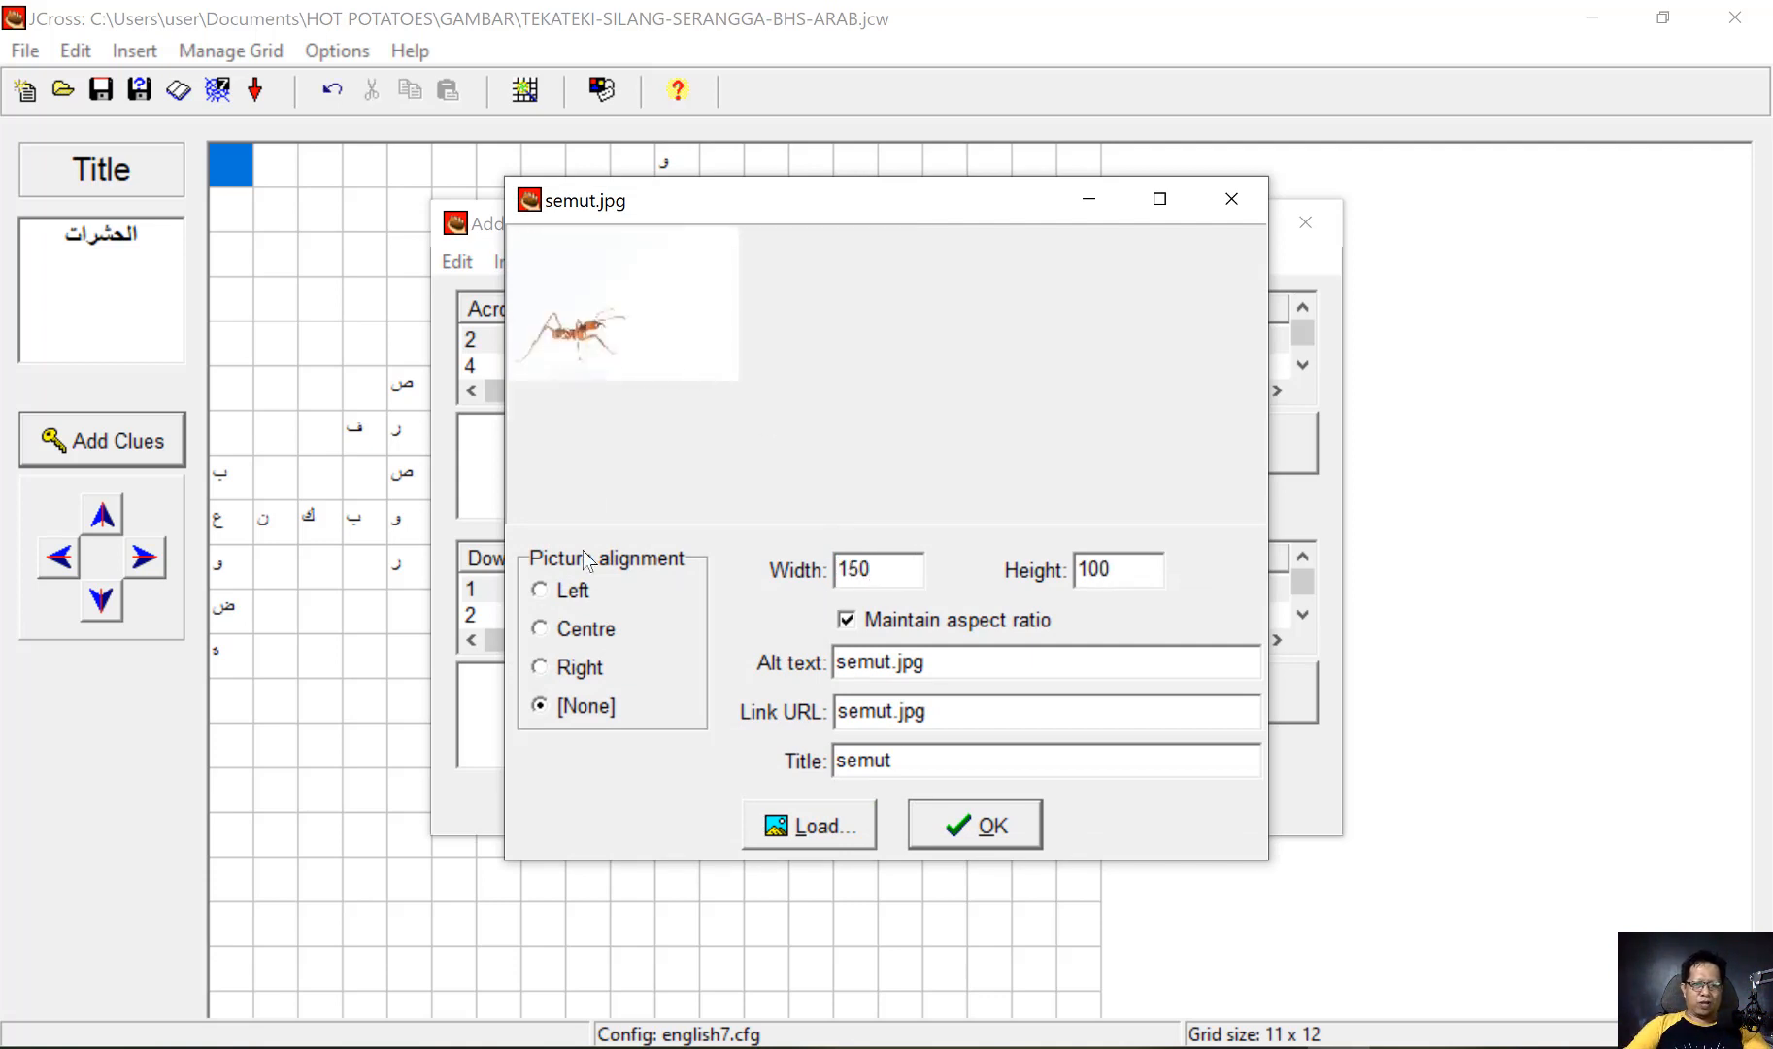
left_click(540, 668)
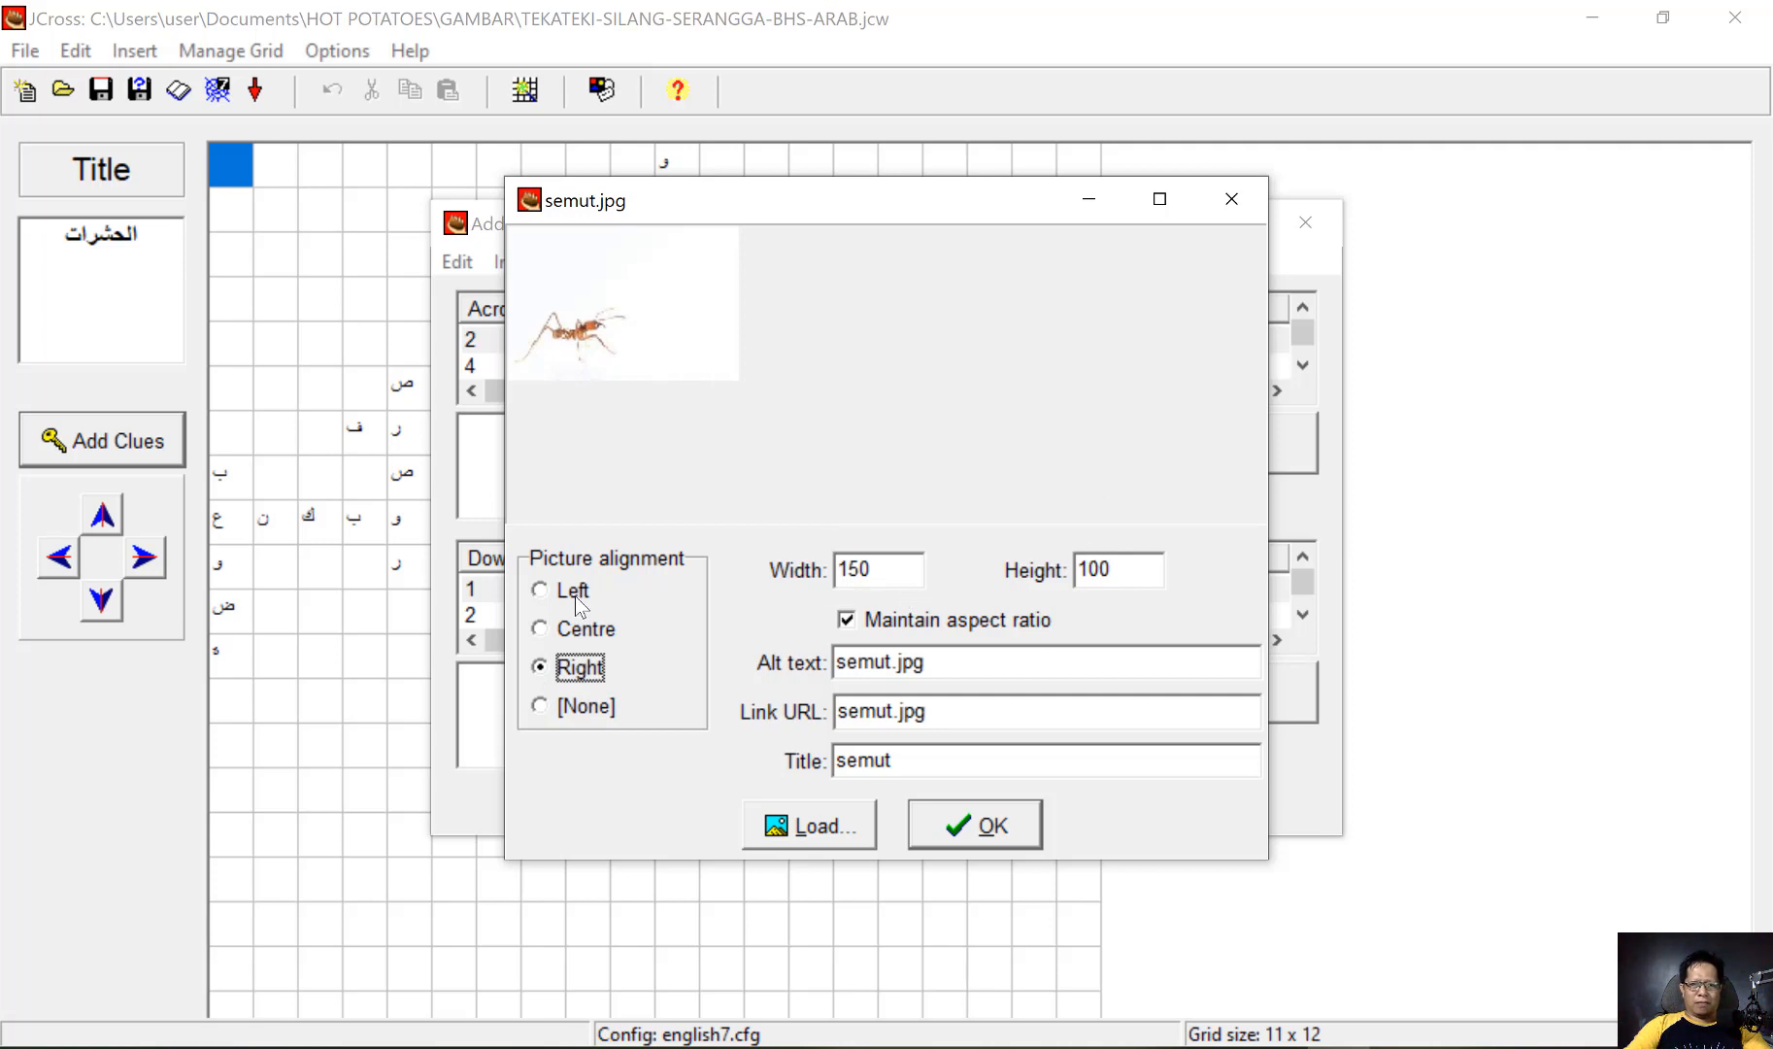
left_click(988, 830)
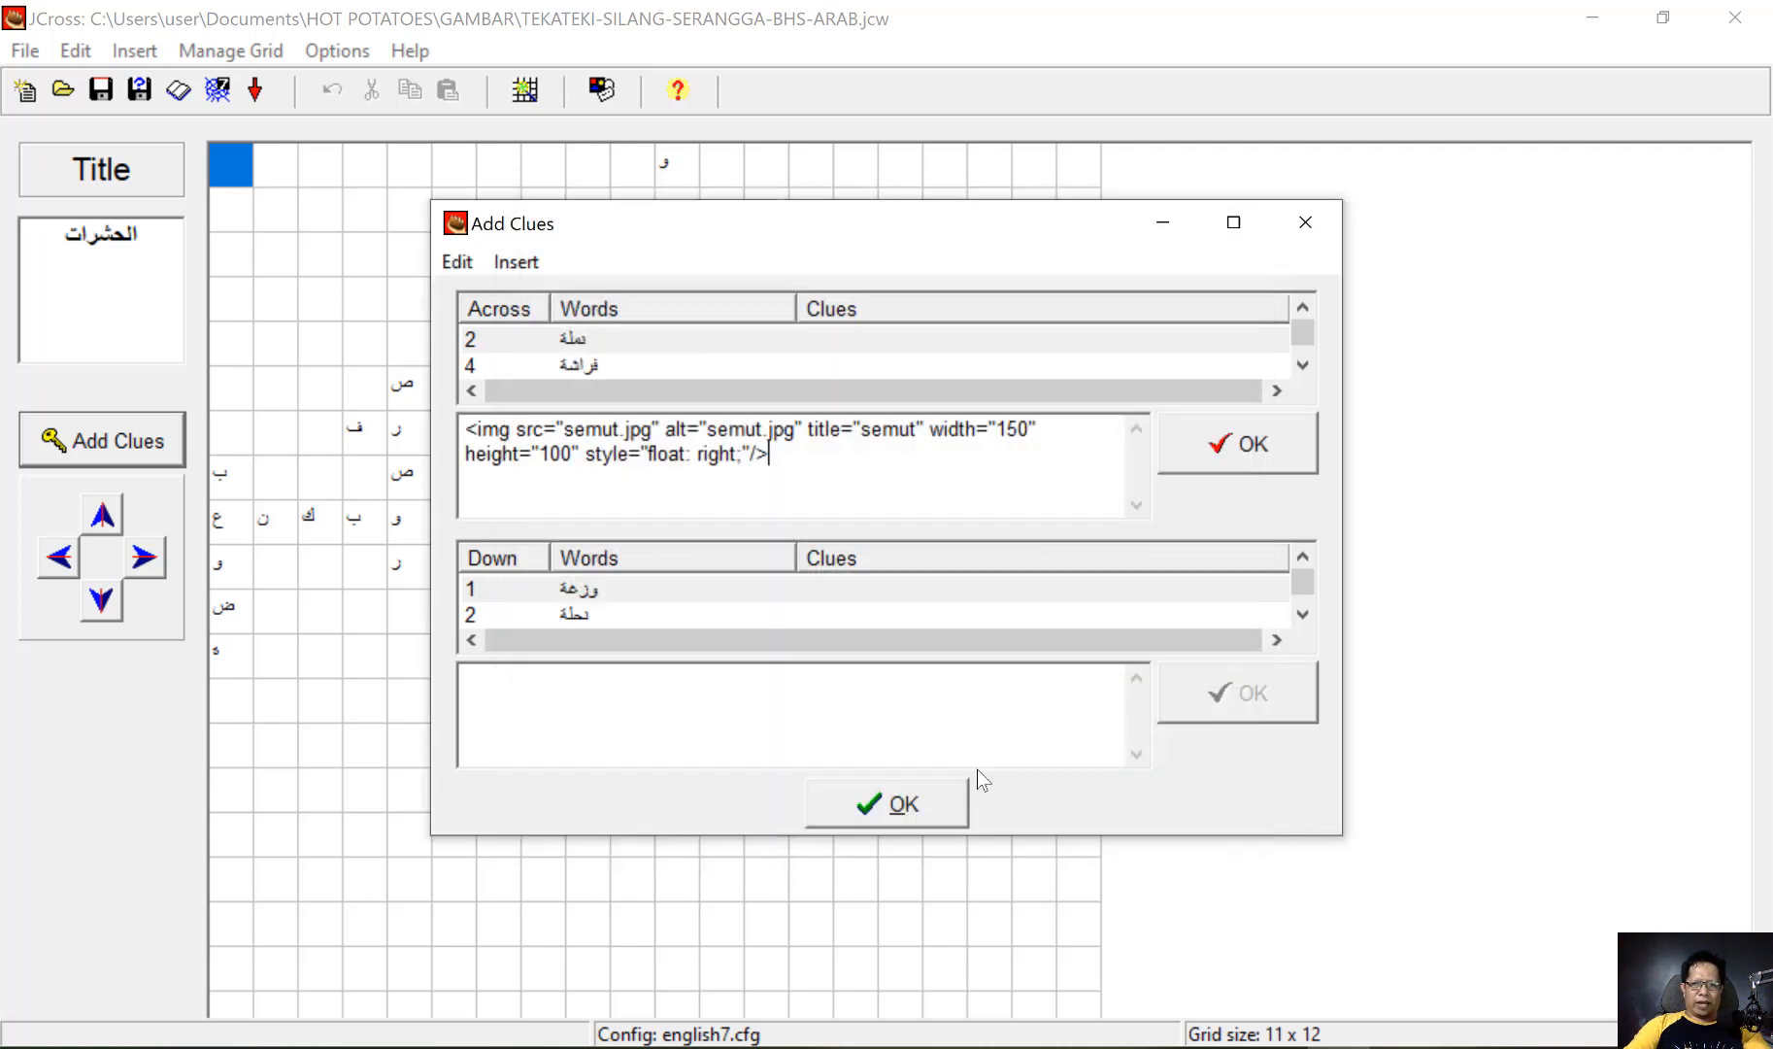
left_click(1228, 448)
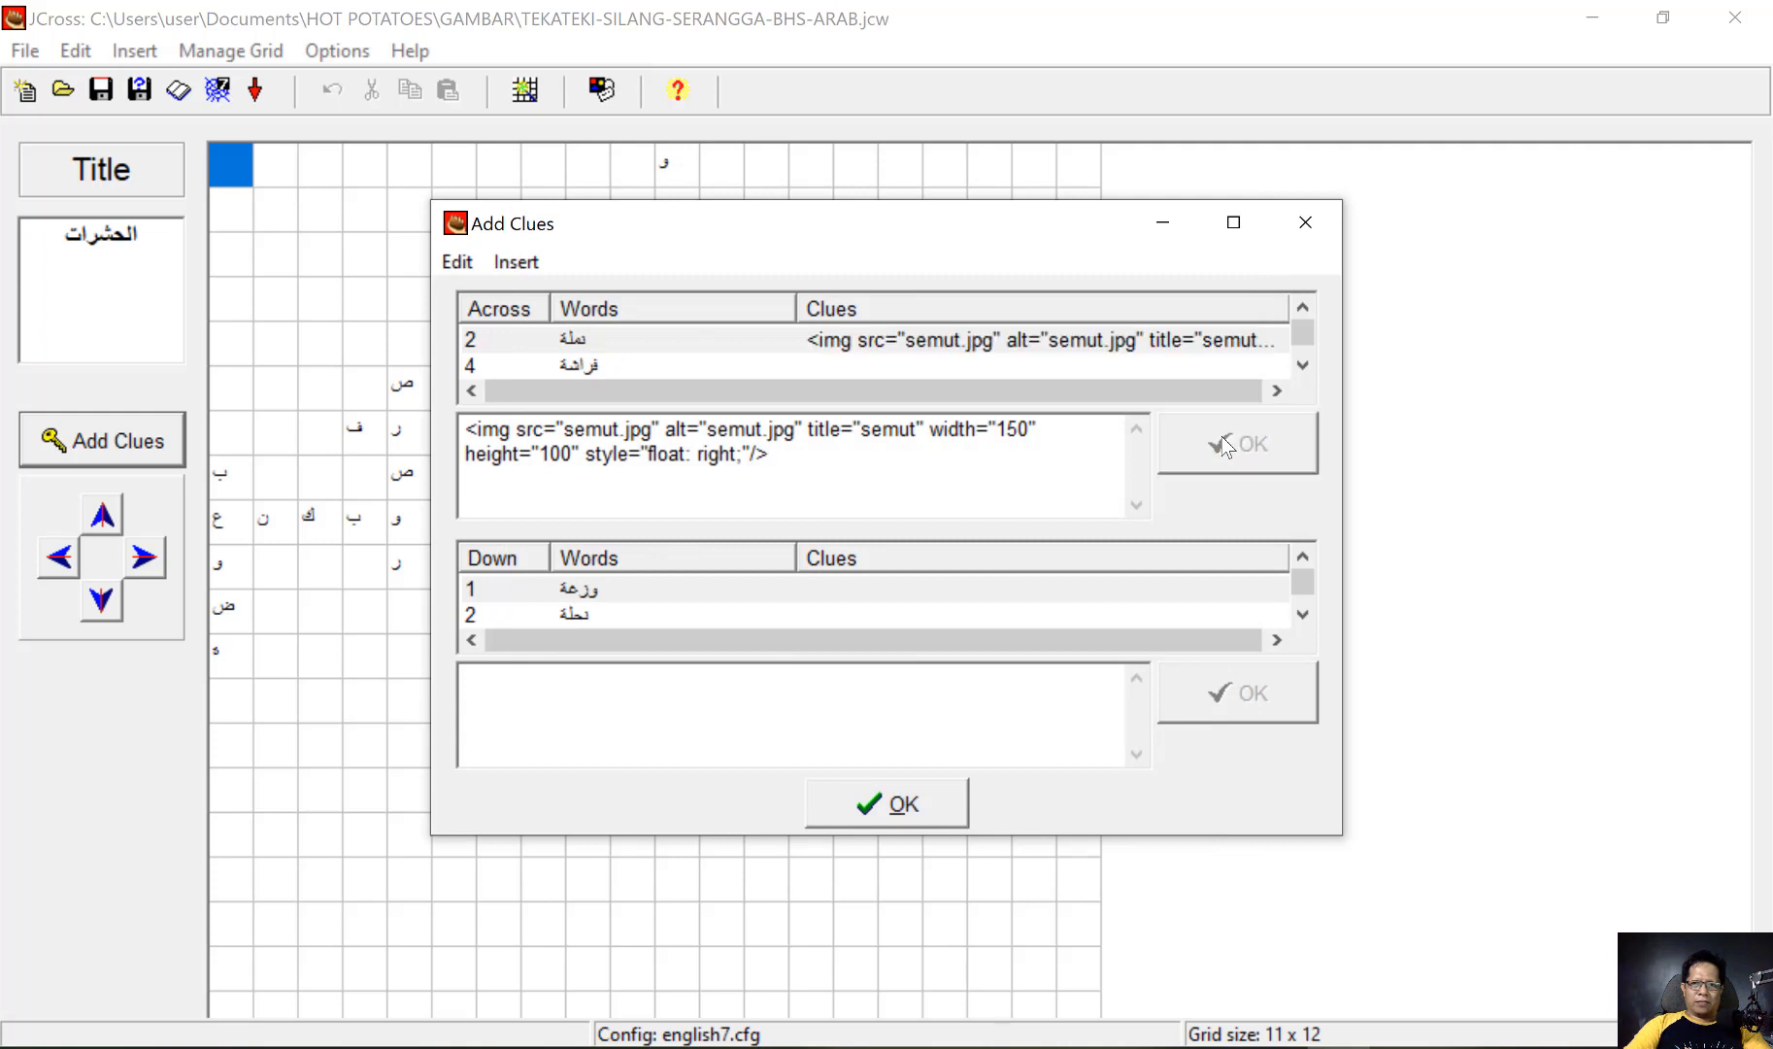
Copy the whole audio-player code from script shortcut menyimak.txt in the GAMBAR folder into the clue for the across word فراشة
left_click(593, 363)
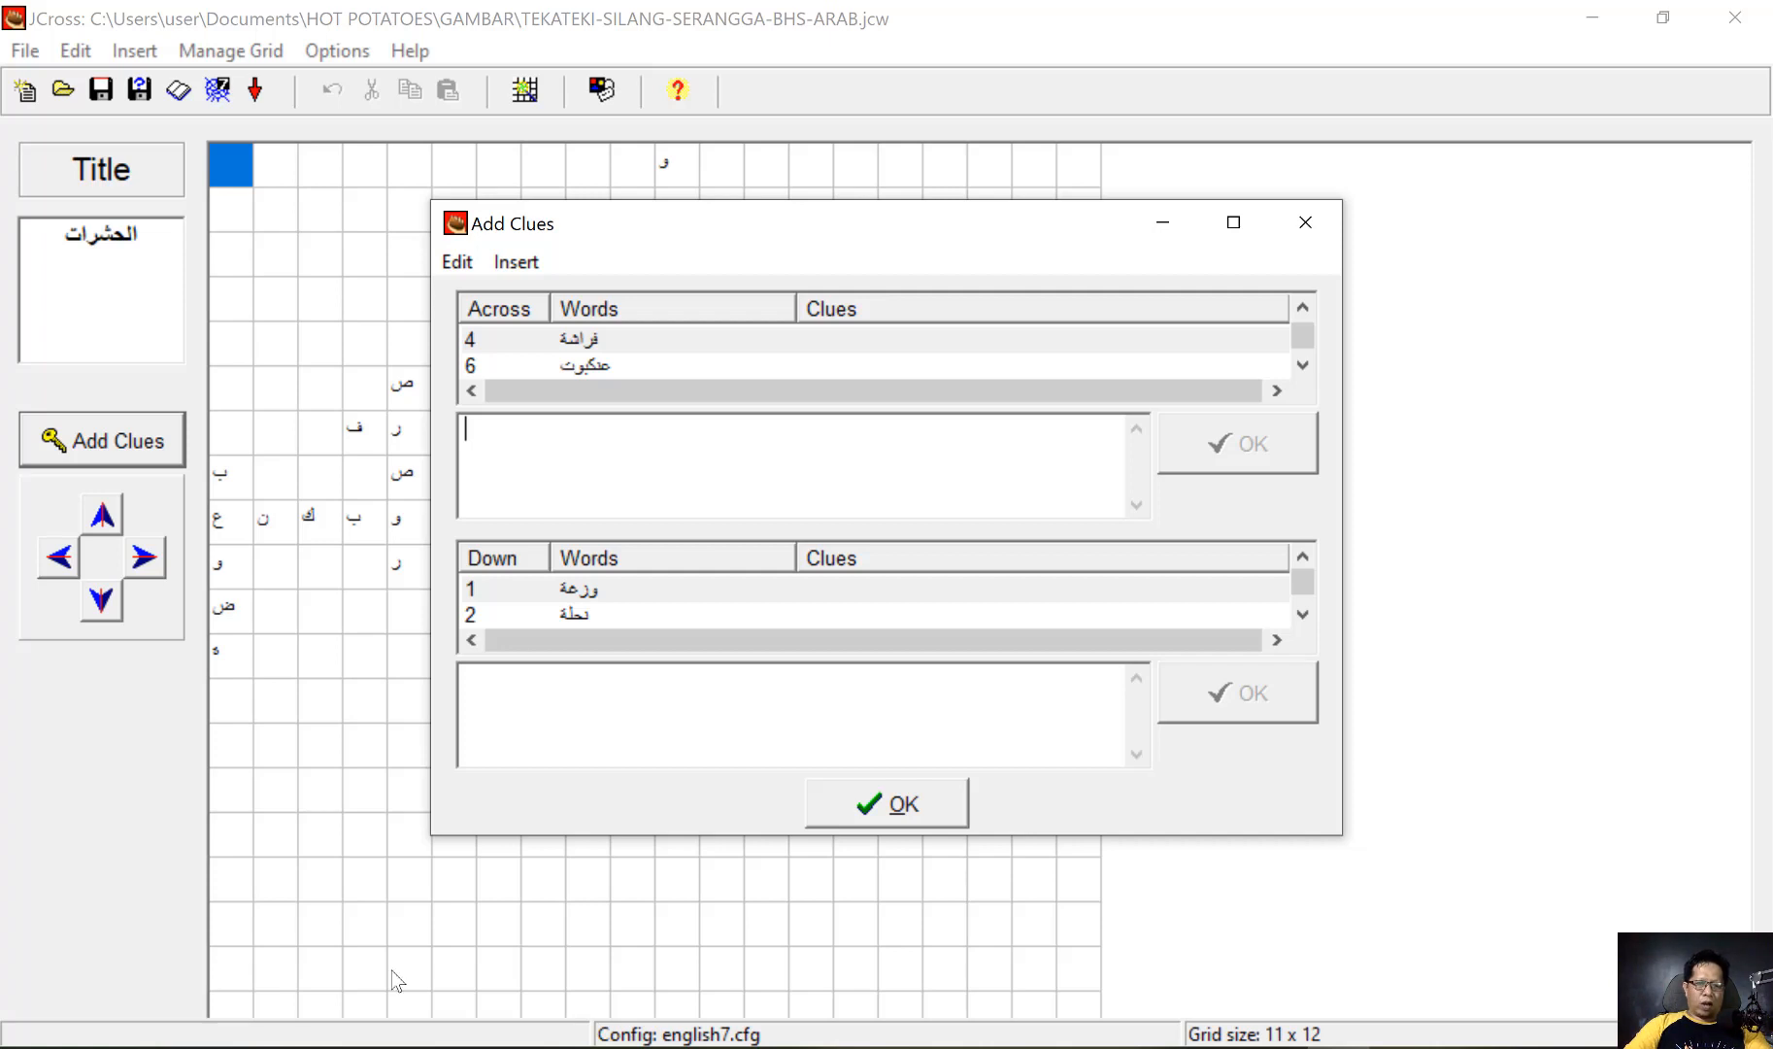
left_click(324, 1047)
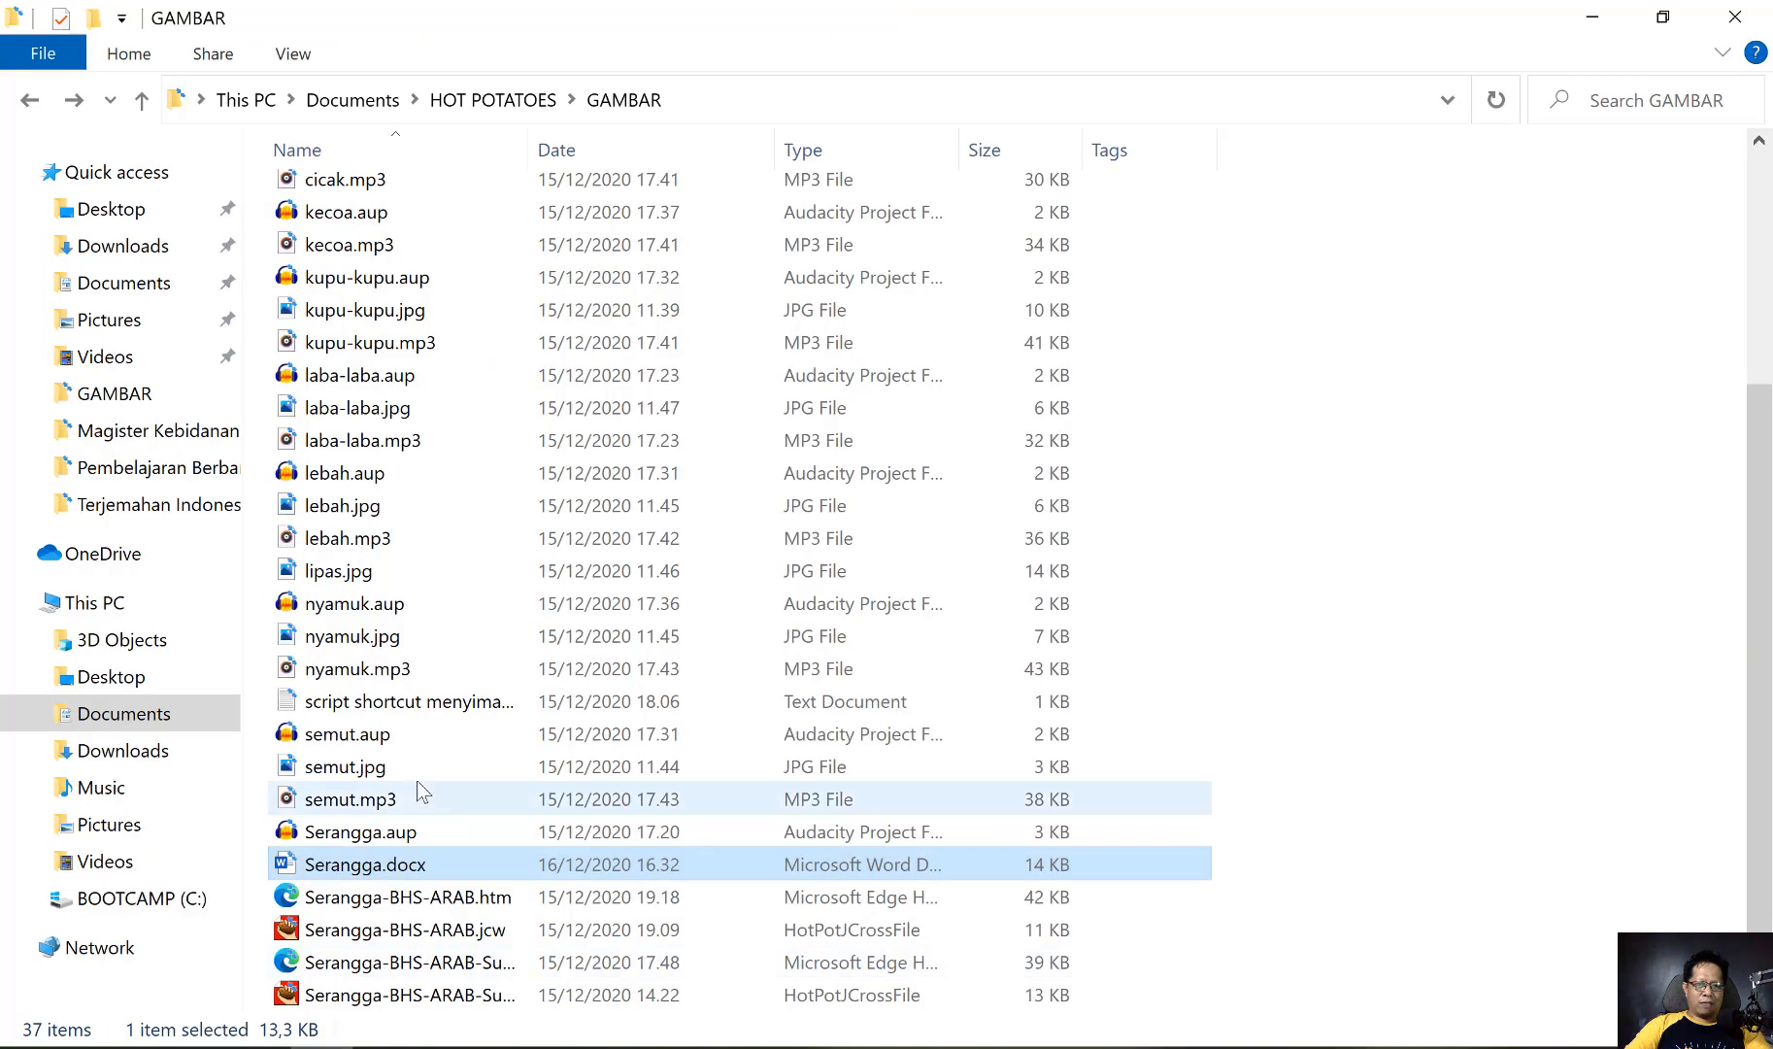
scroll(414, 737, "down", 1)
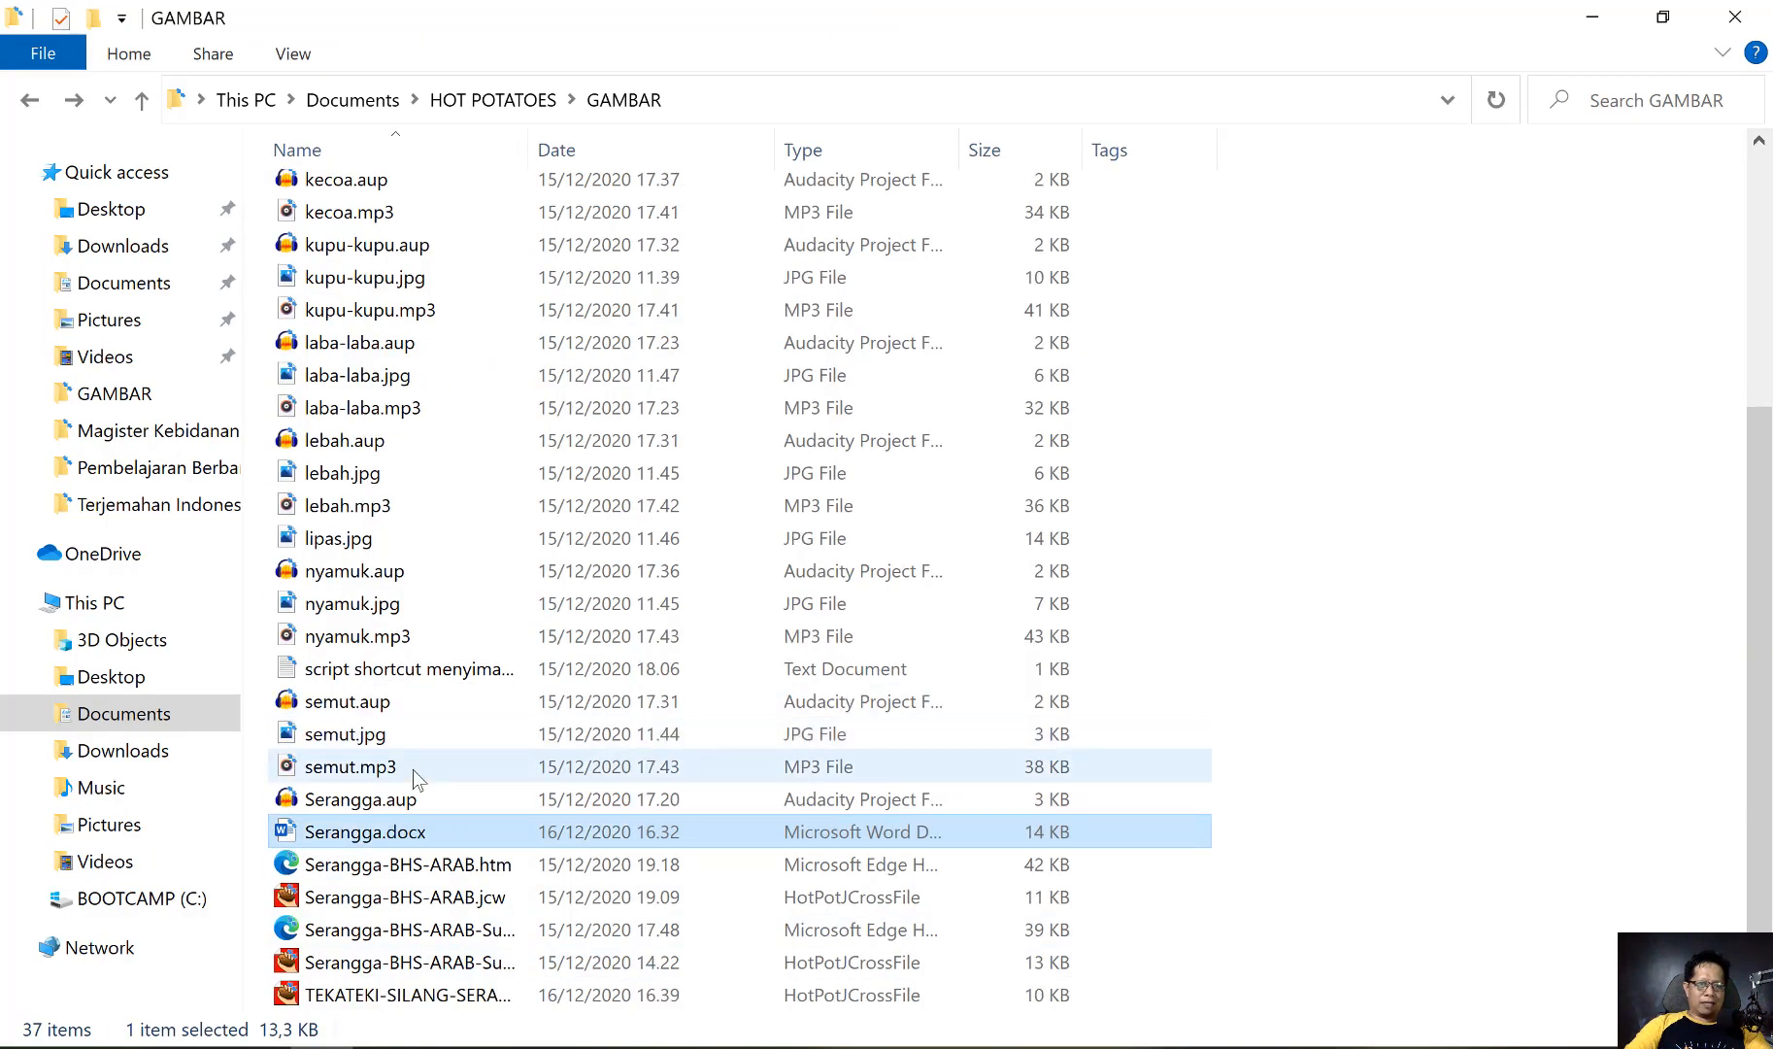
scroll(413, 769, "up", 2)
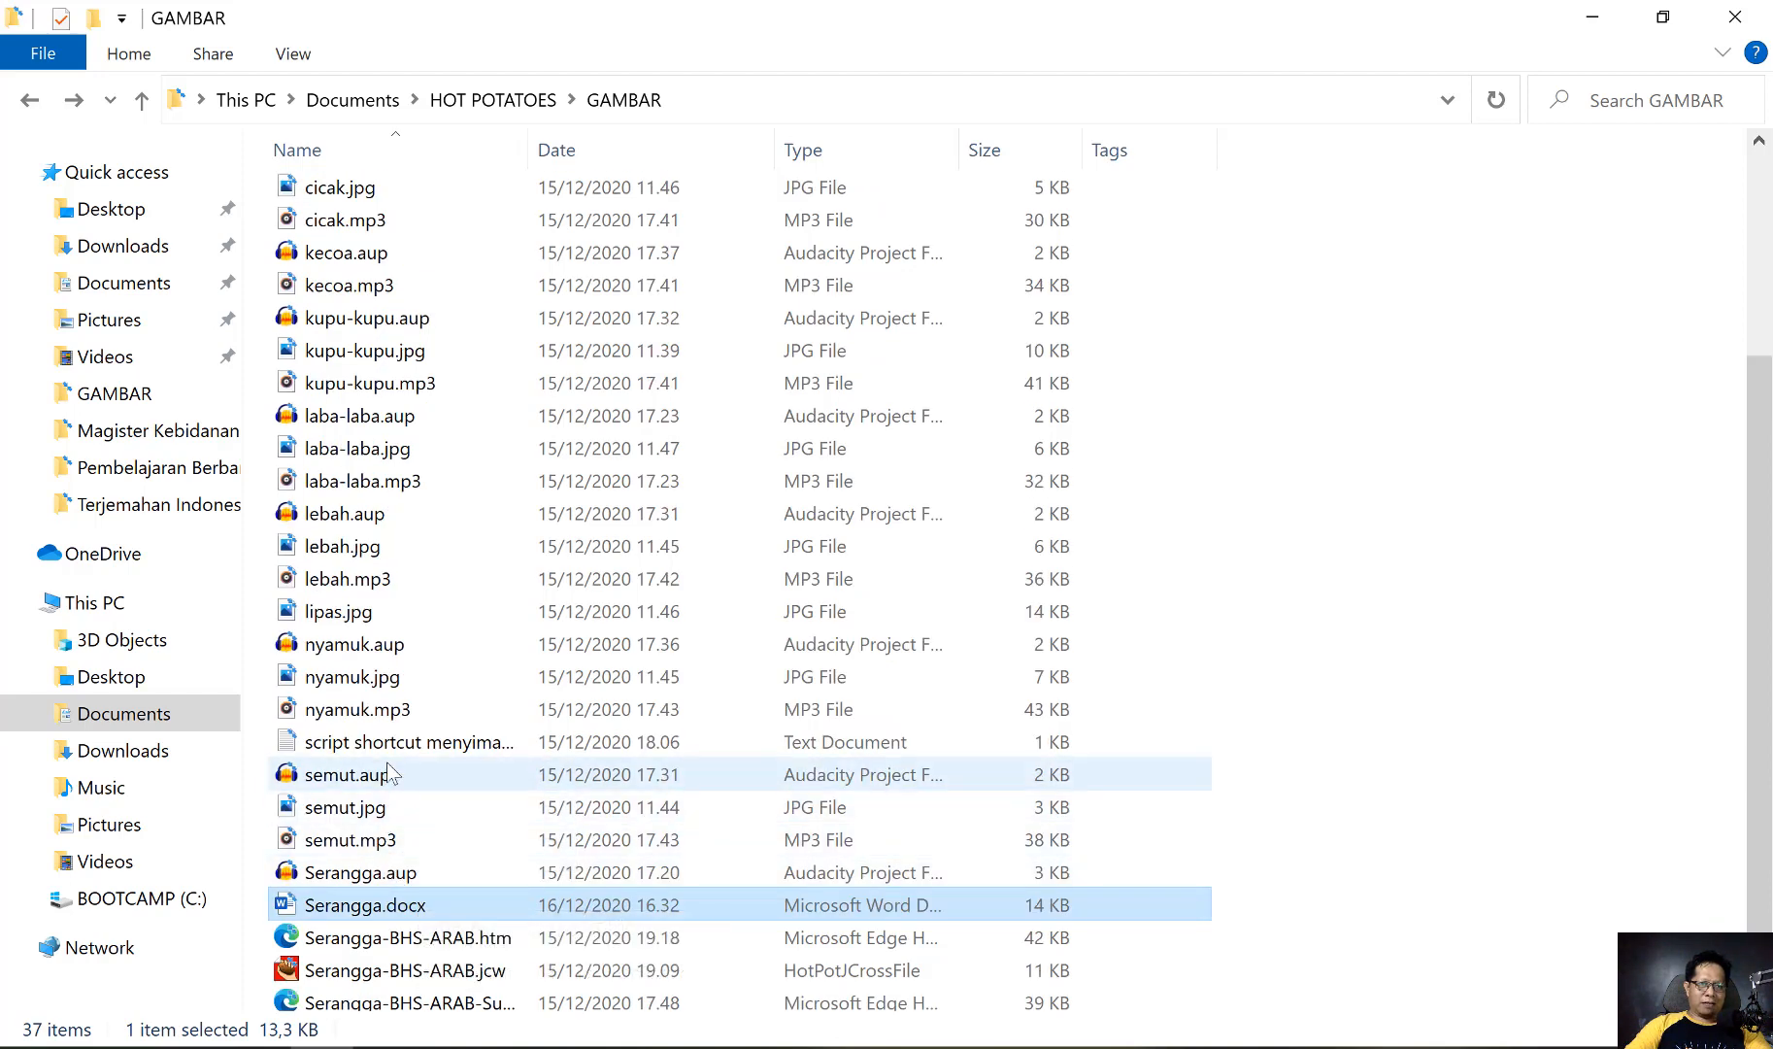
scroll(427, 767, "up", 3)
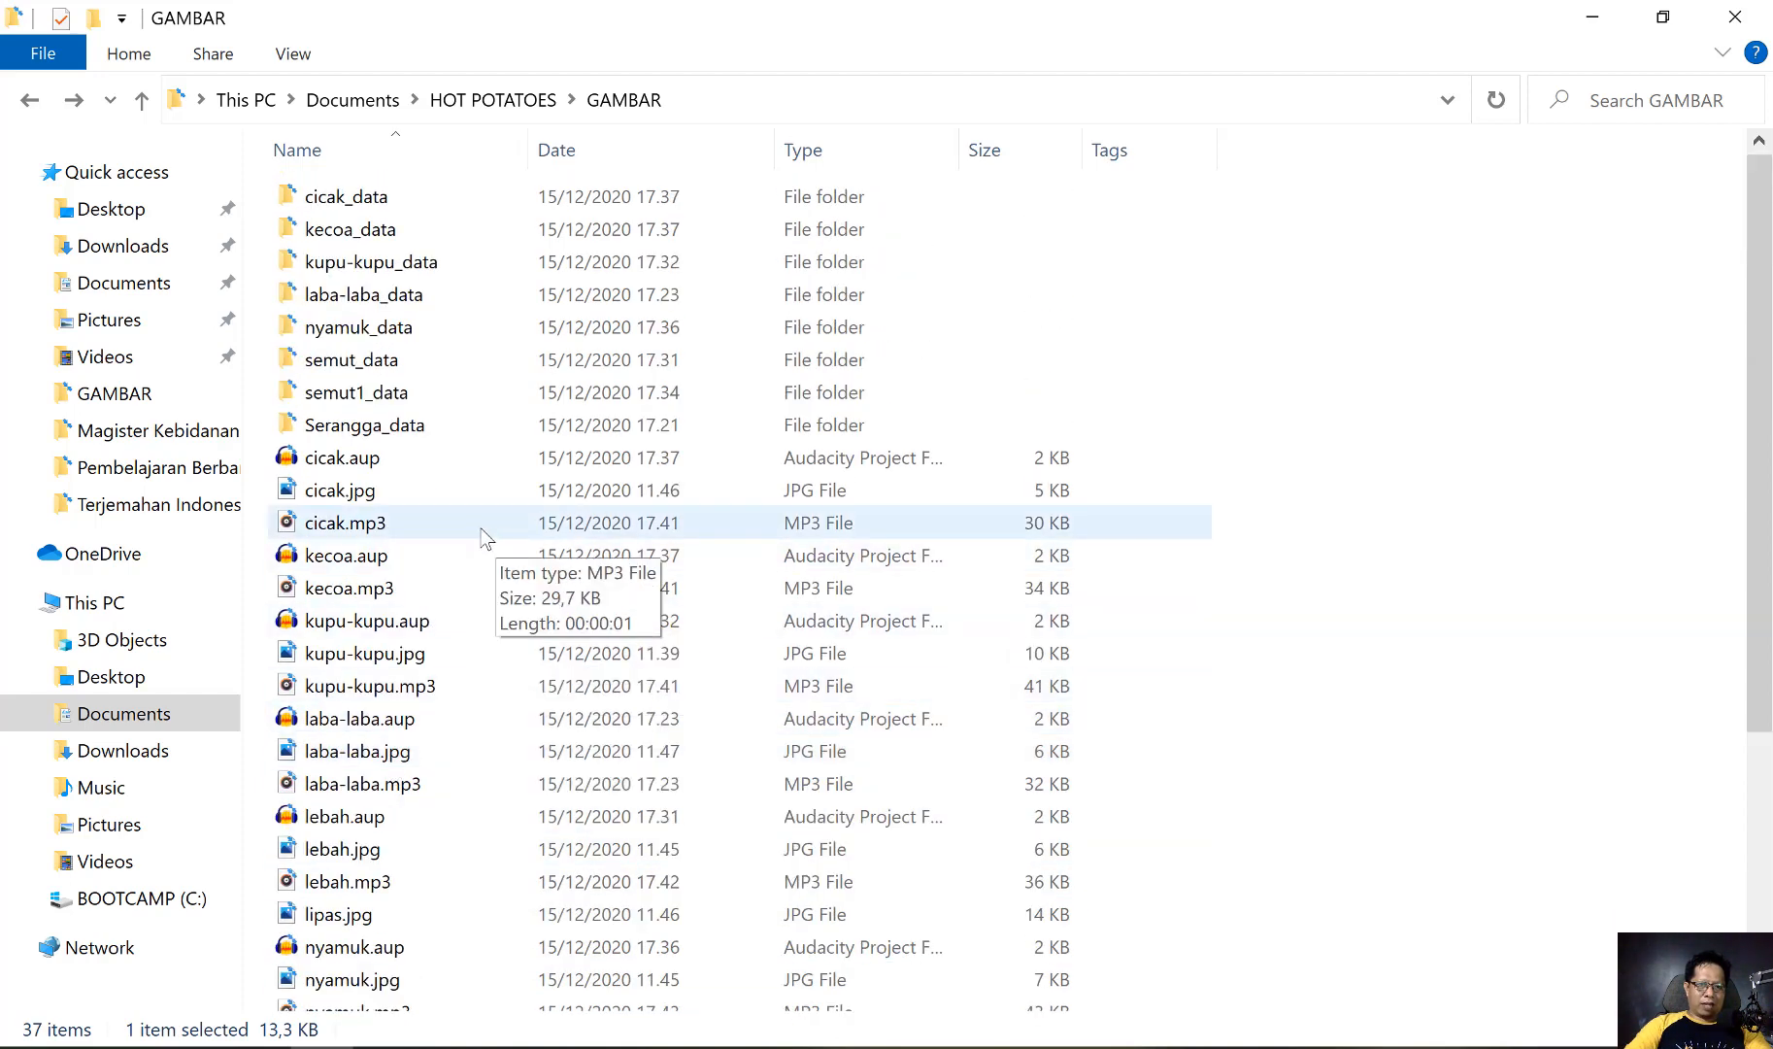
scroll(482, 537, "down", 3)
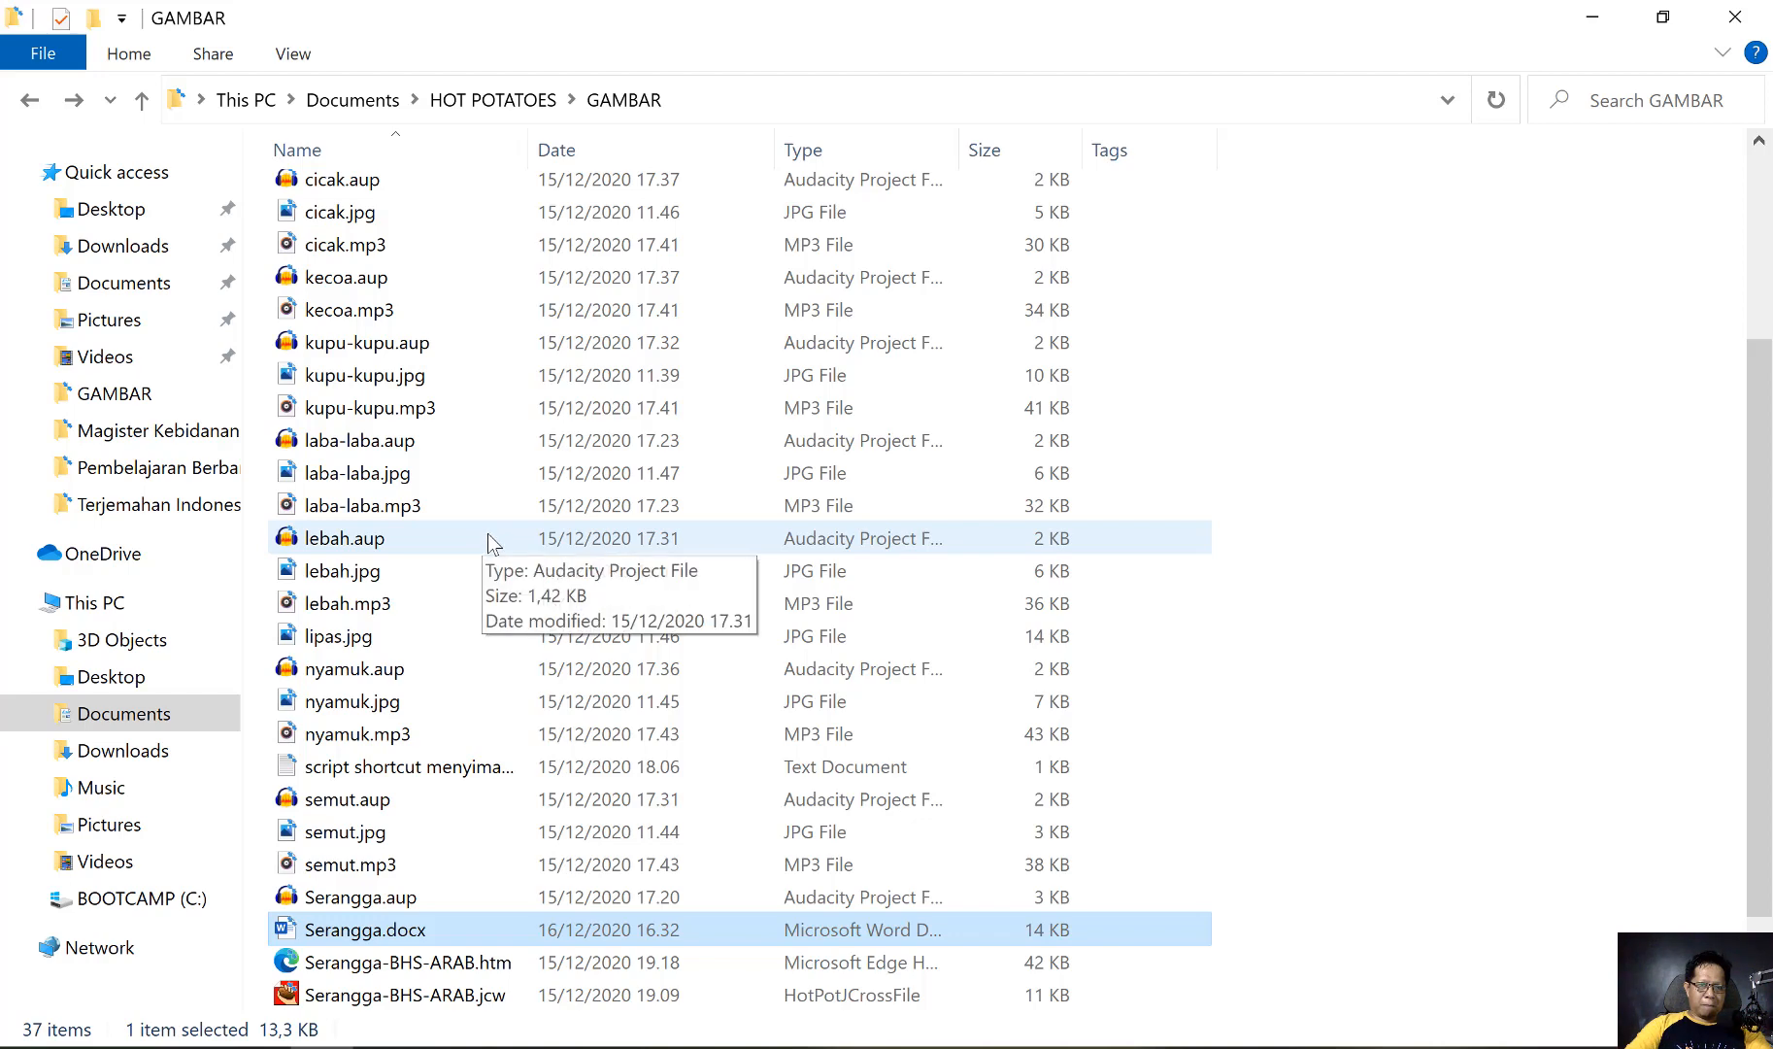
double_click(458, 762)
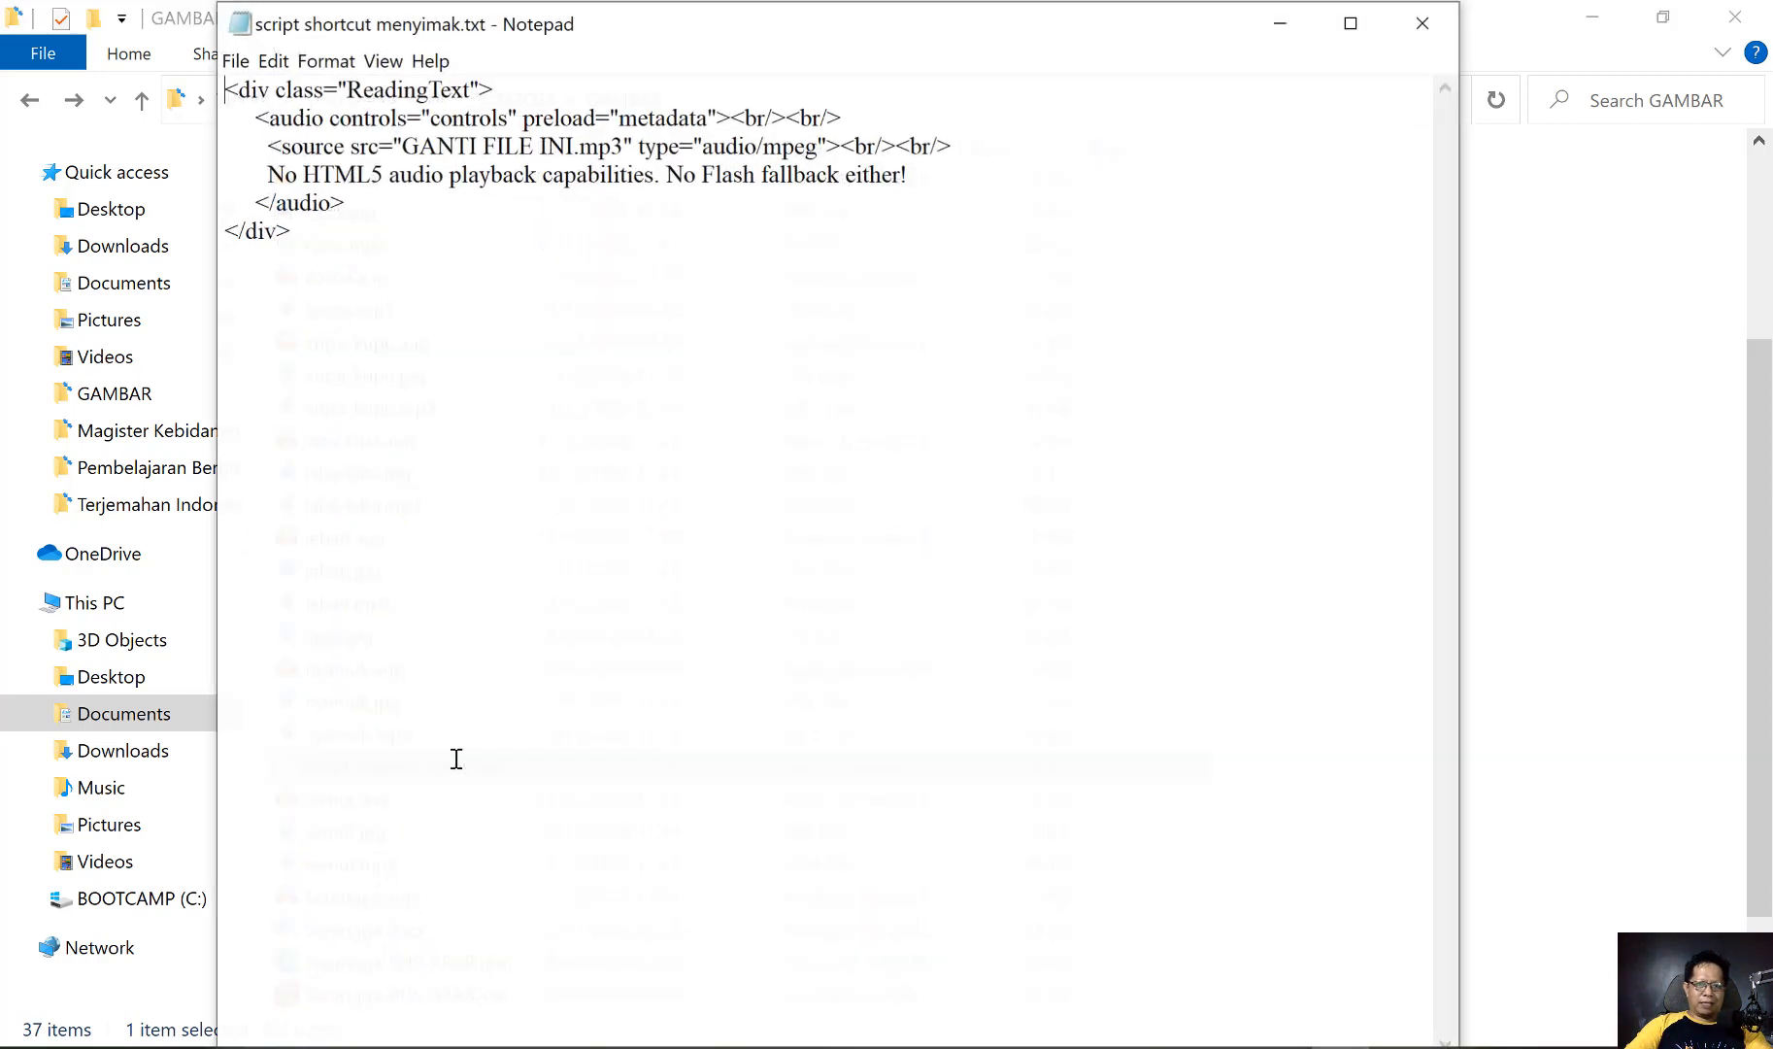
left_click_drag(310, 246, 224, 89)
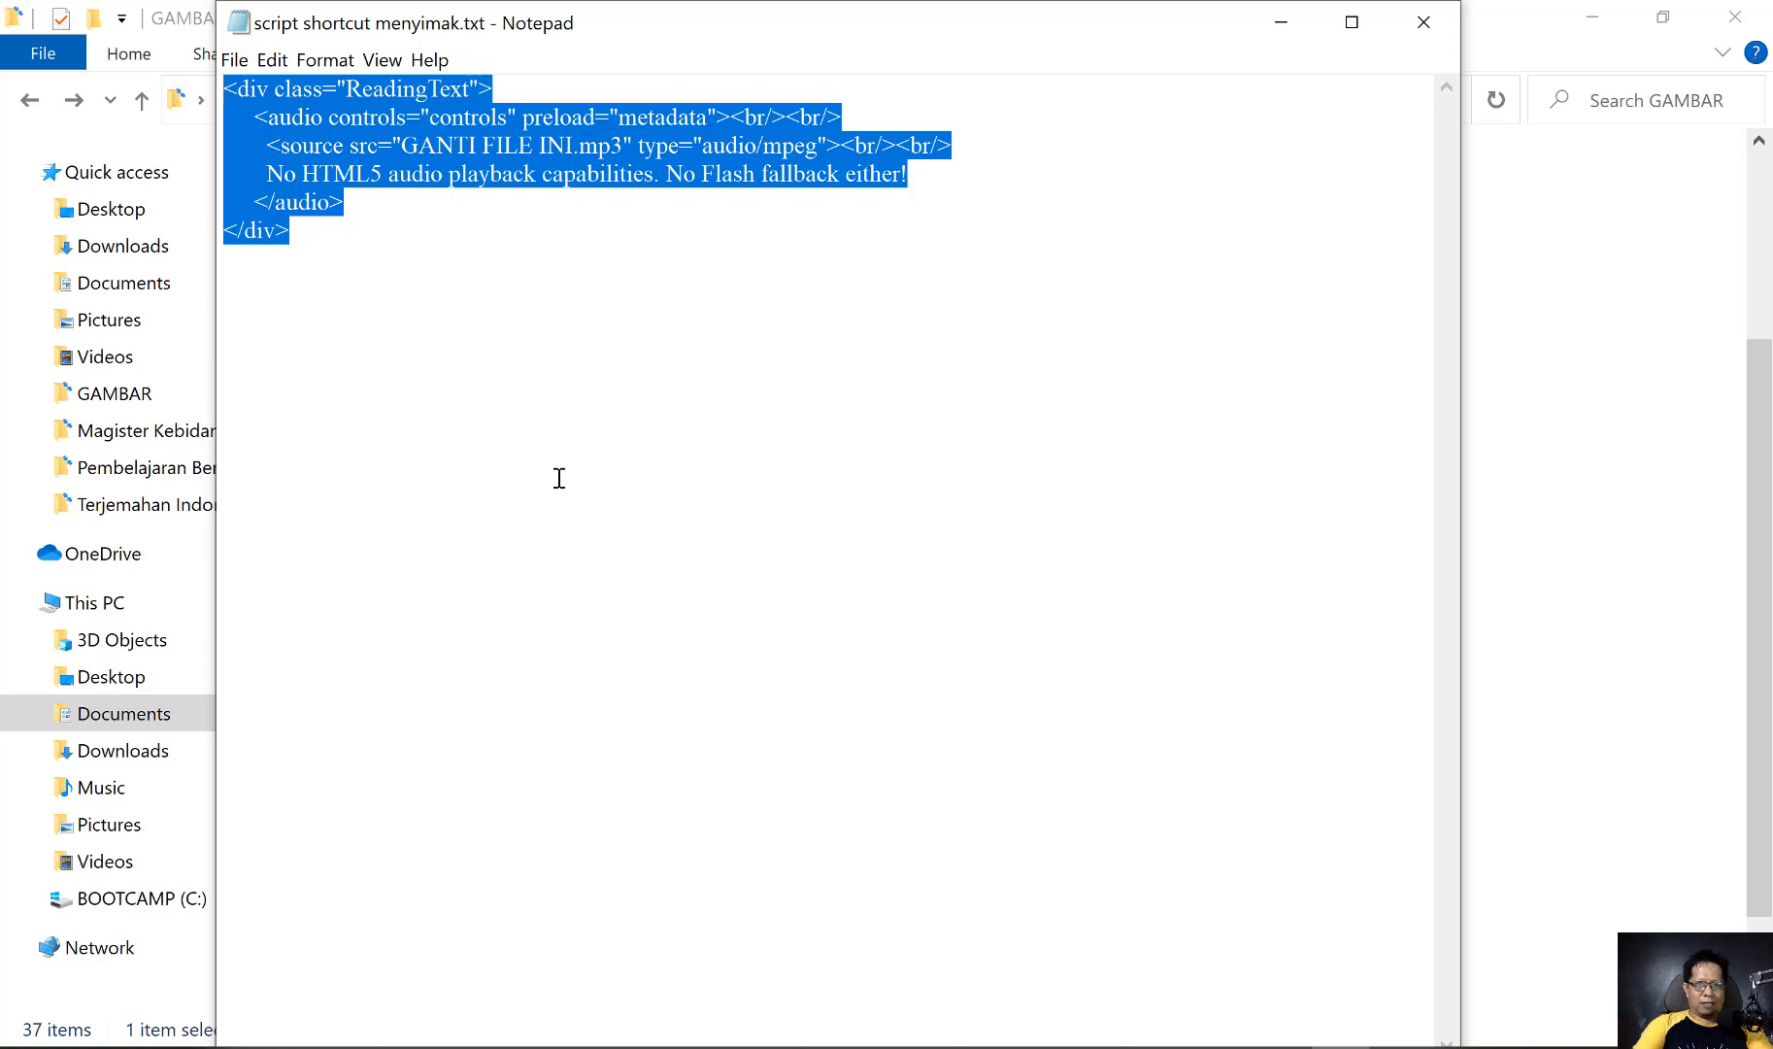
left_click(1281, 1047)
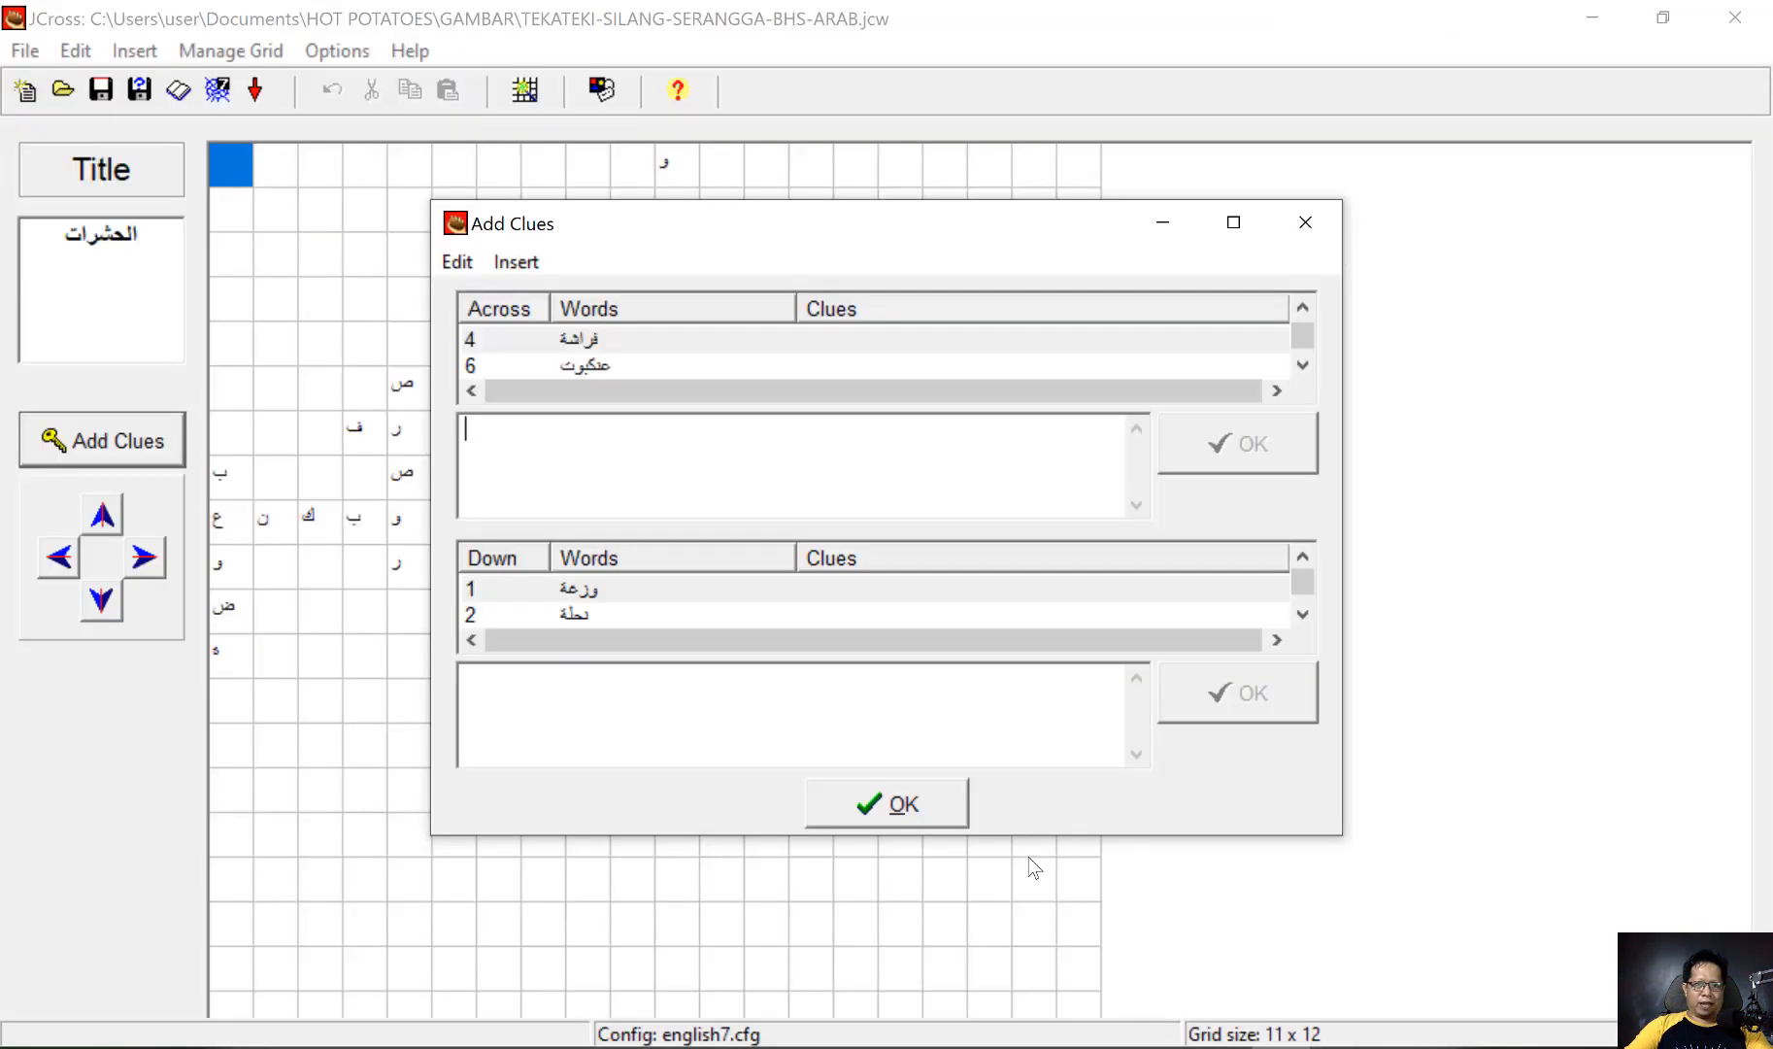
left_click(590, 458)
key("ctrl+v")
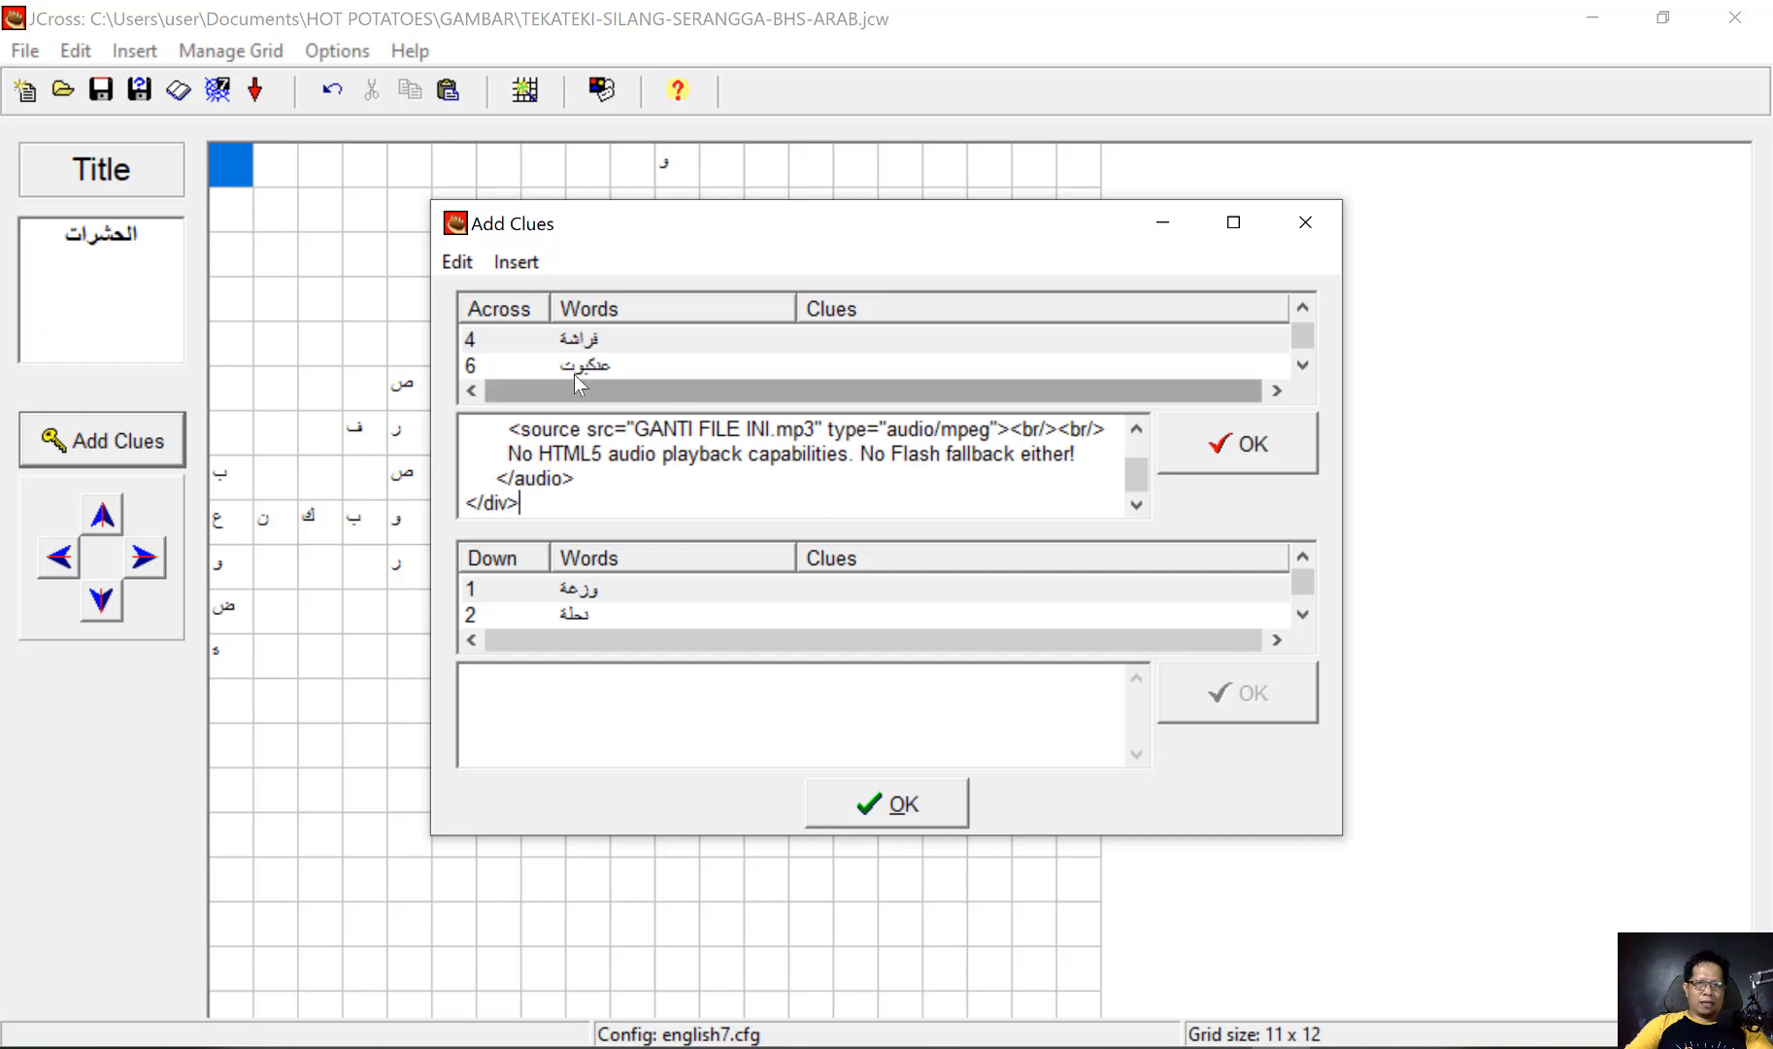
Replace the GANTI FILE INI placeholder in the audio source with kupu-kupu, keeping the .mp3 extension
left_click(635, 428)
key("shift+Right")
key("shift+Right")
key("shift+Right")
key("shift+Right")
key("shift+Right")
key("shift+Right")
key("shift+Right")
key("shift+Right")
key("shift+Right")
key("shift+Right")
key("shift+Right")
key("shift+Right")
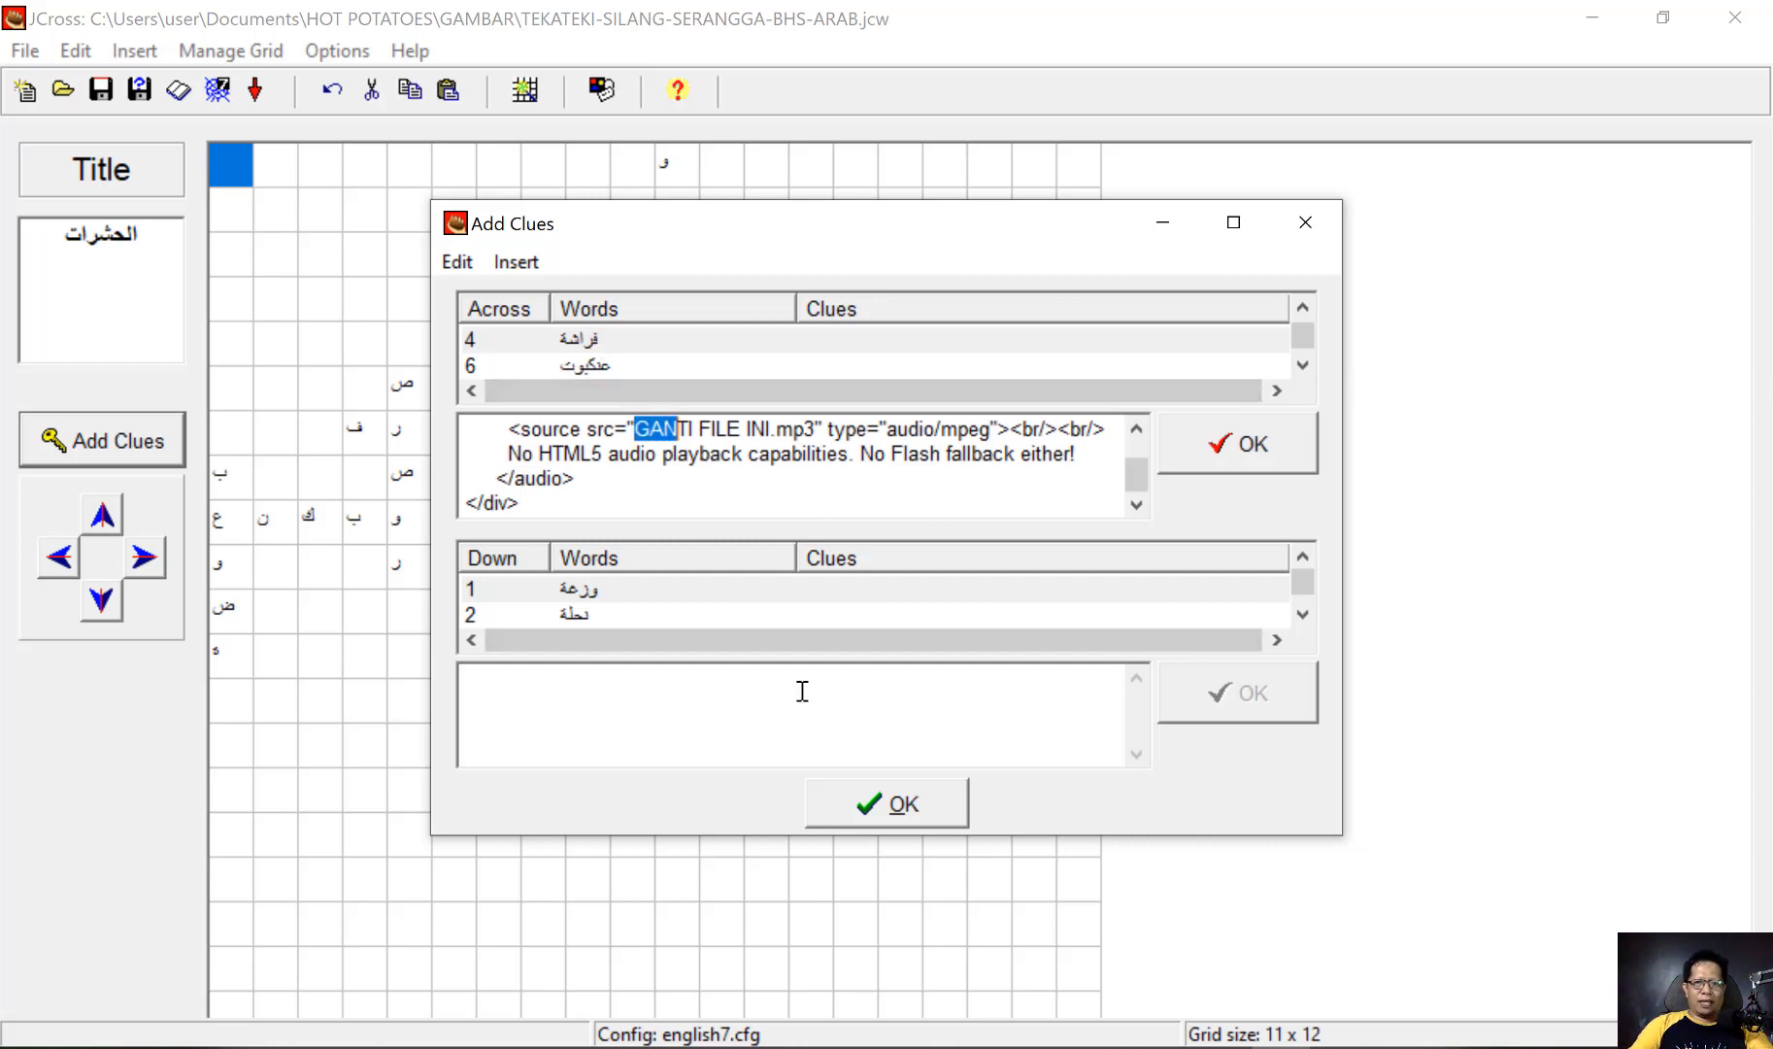
key("shift+Right")
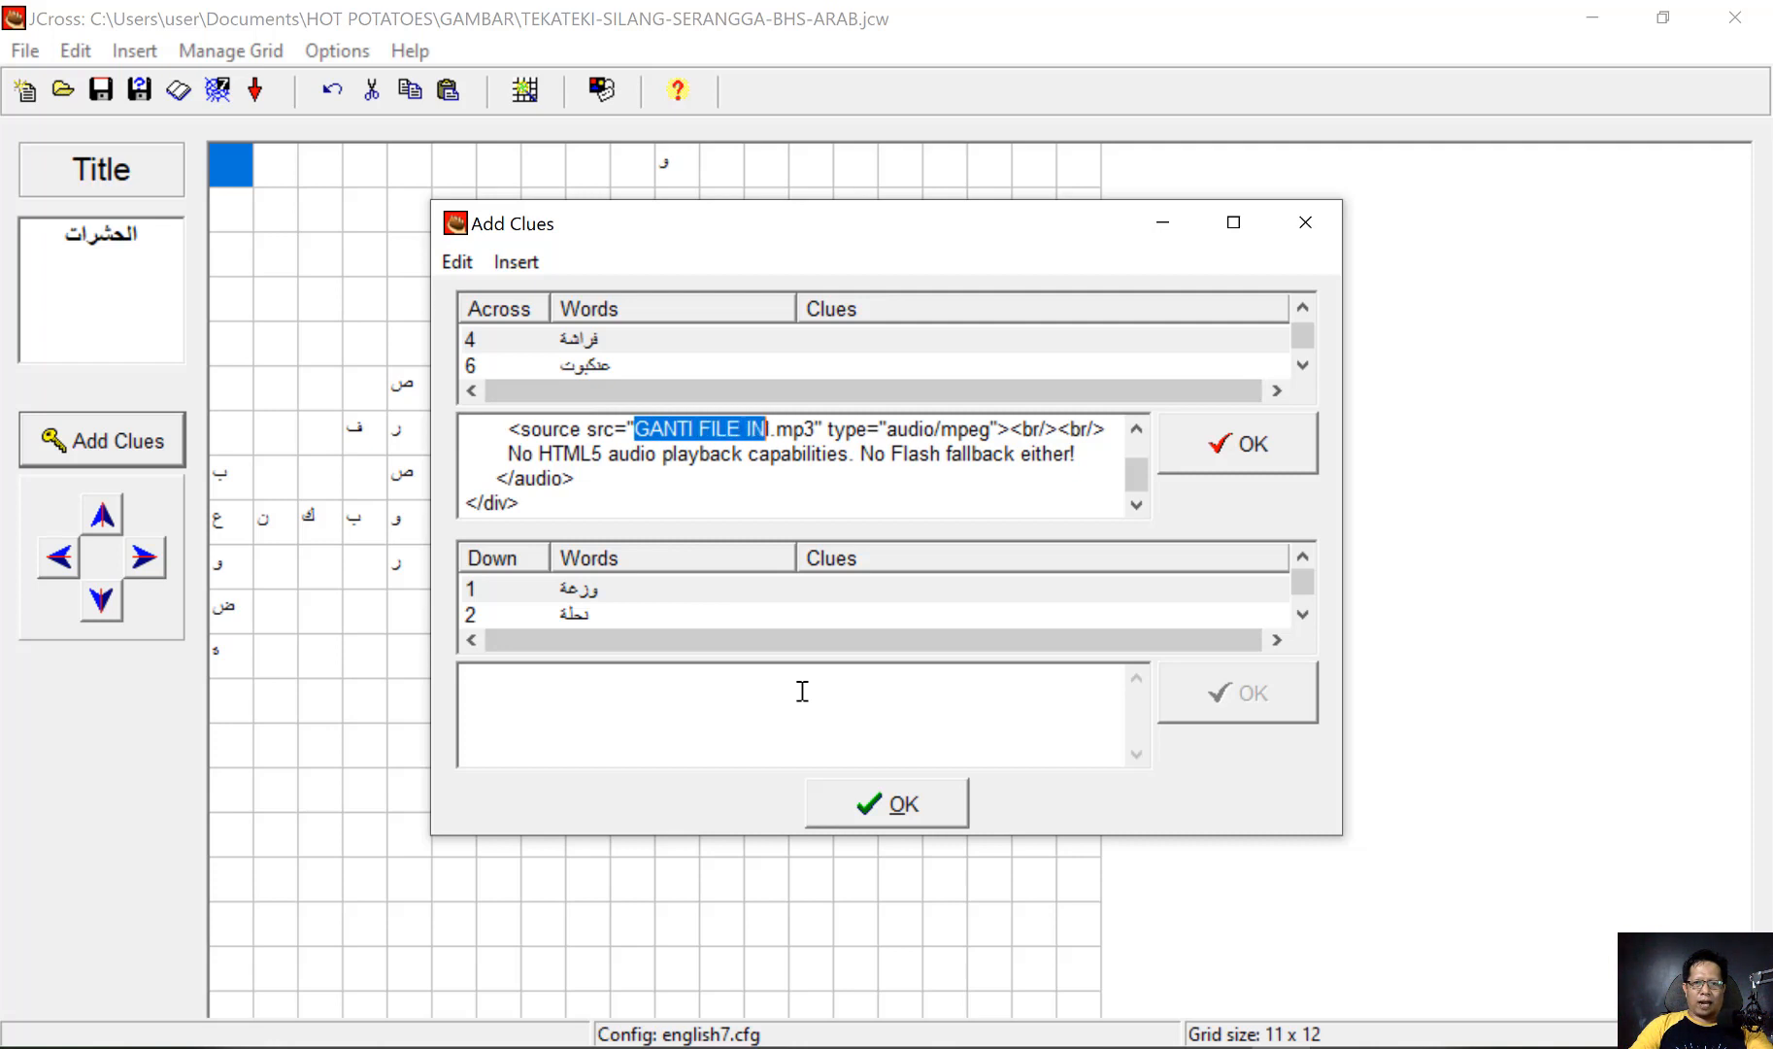
type("kupu")
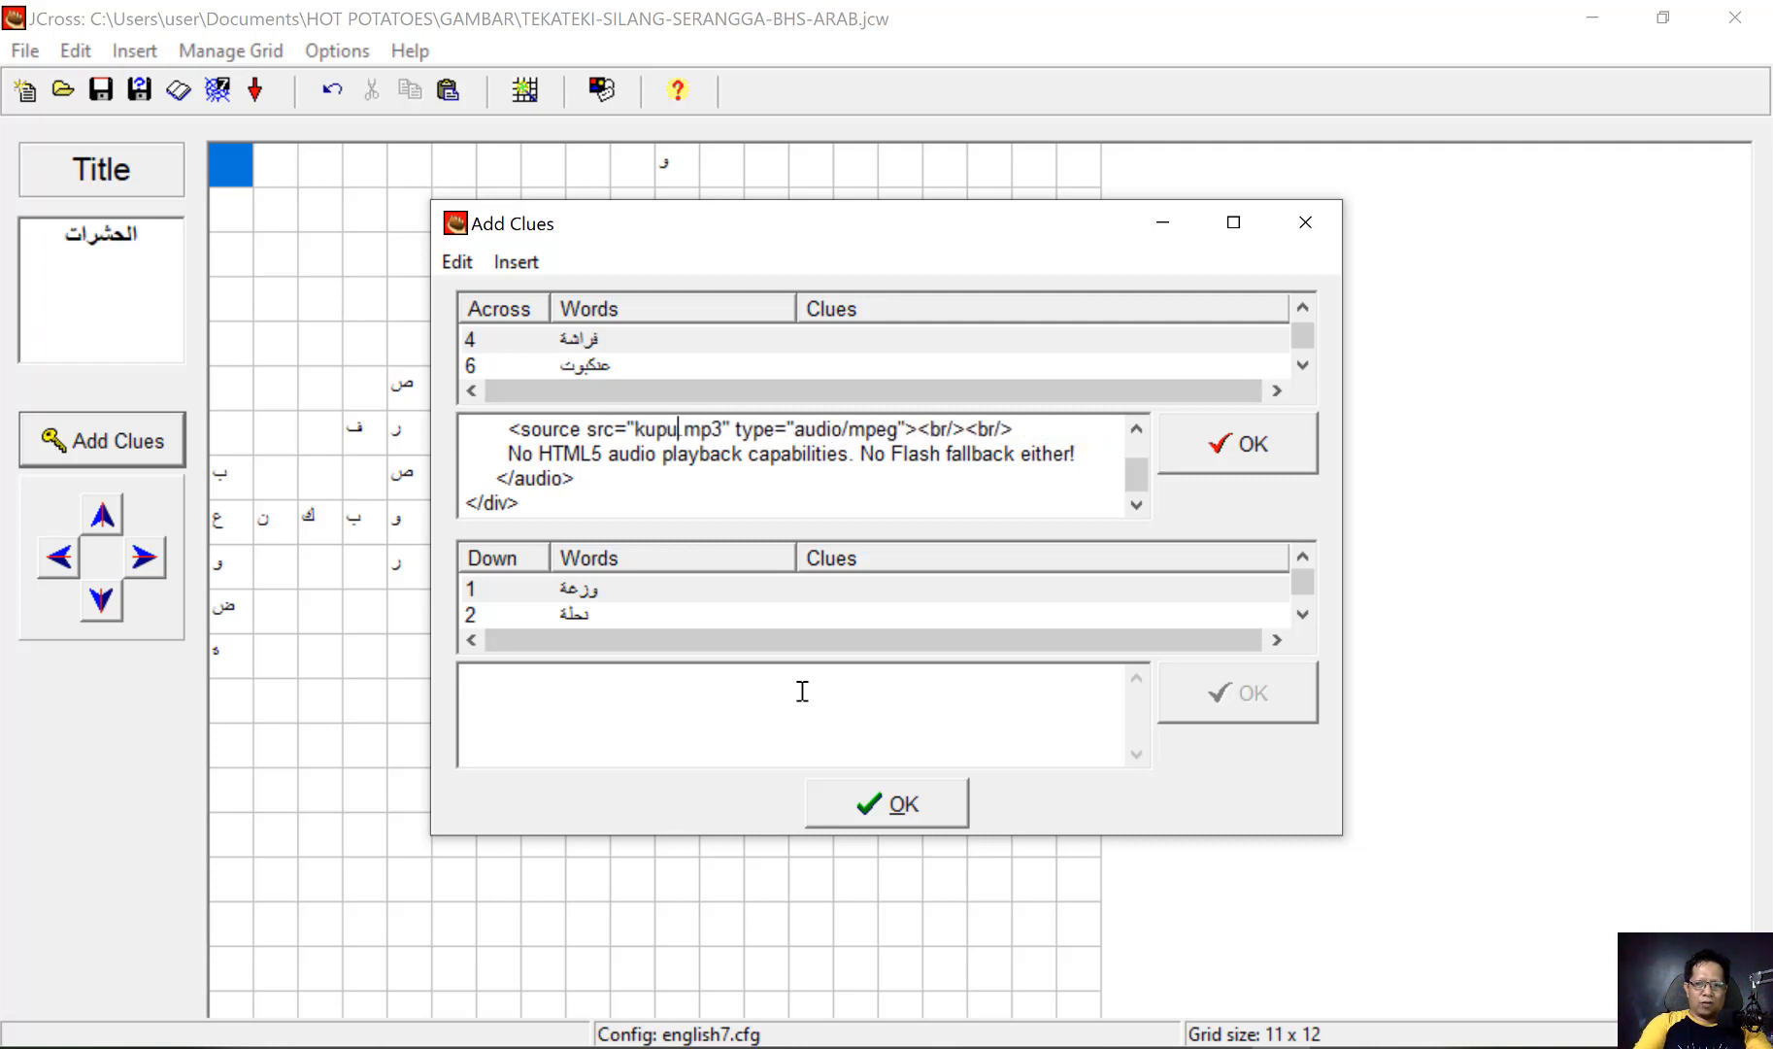
type("-kupu")
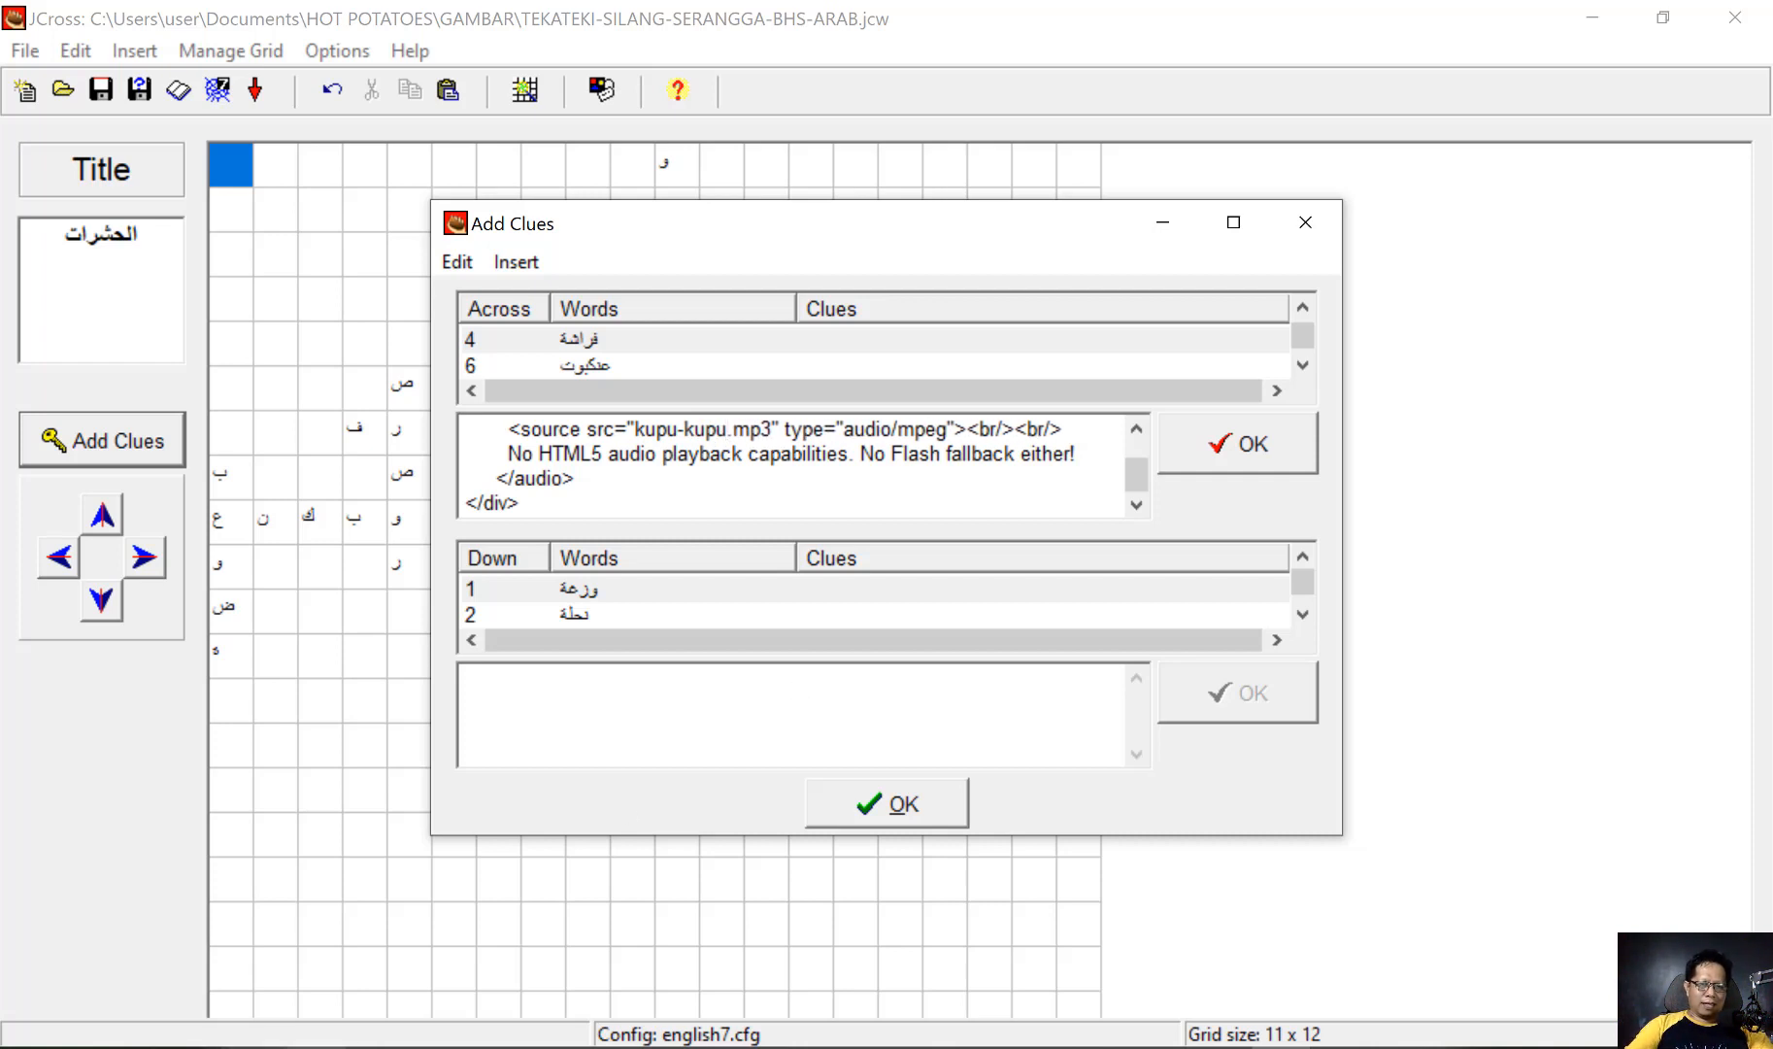
Check the butterfly audio's file name in the GAMBAR folder and apply the audio clue for فراشة
left_click(318, 1048)
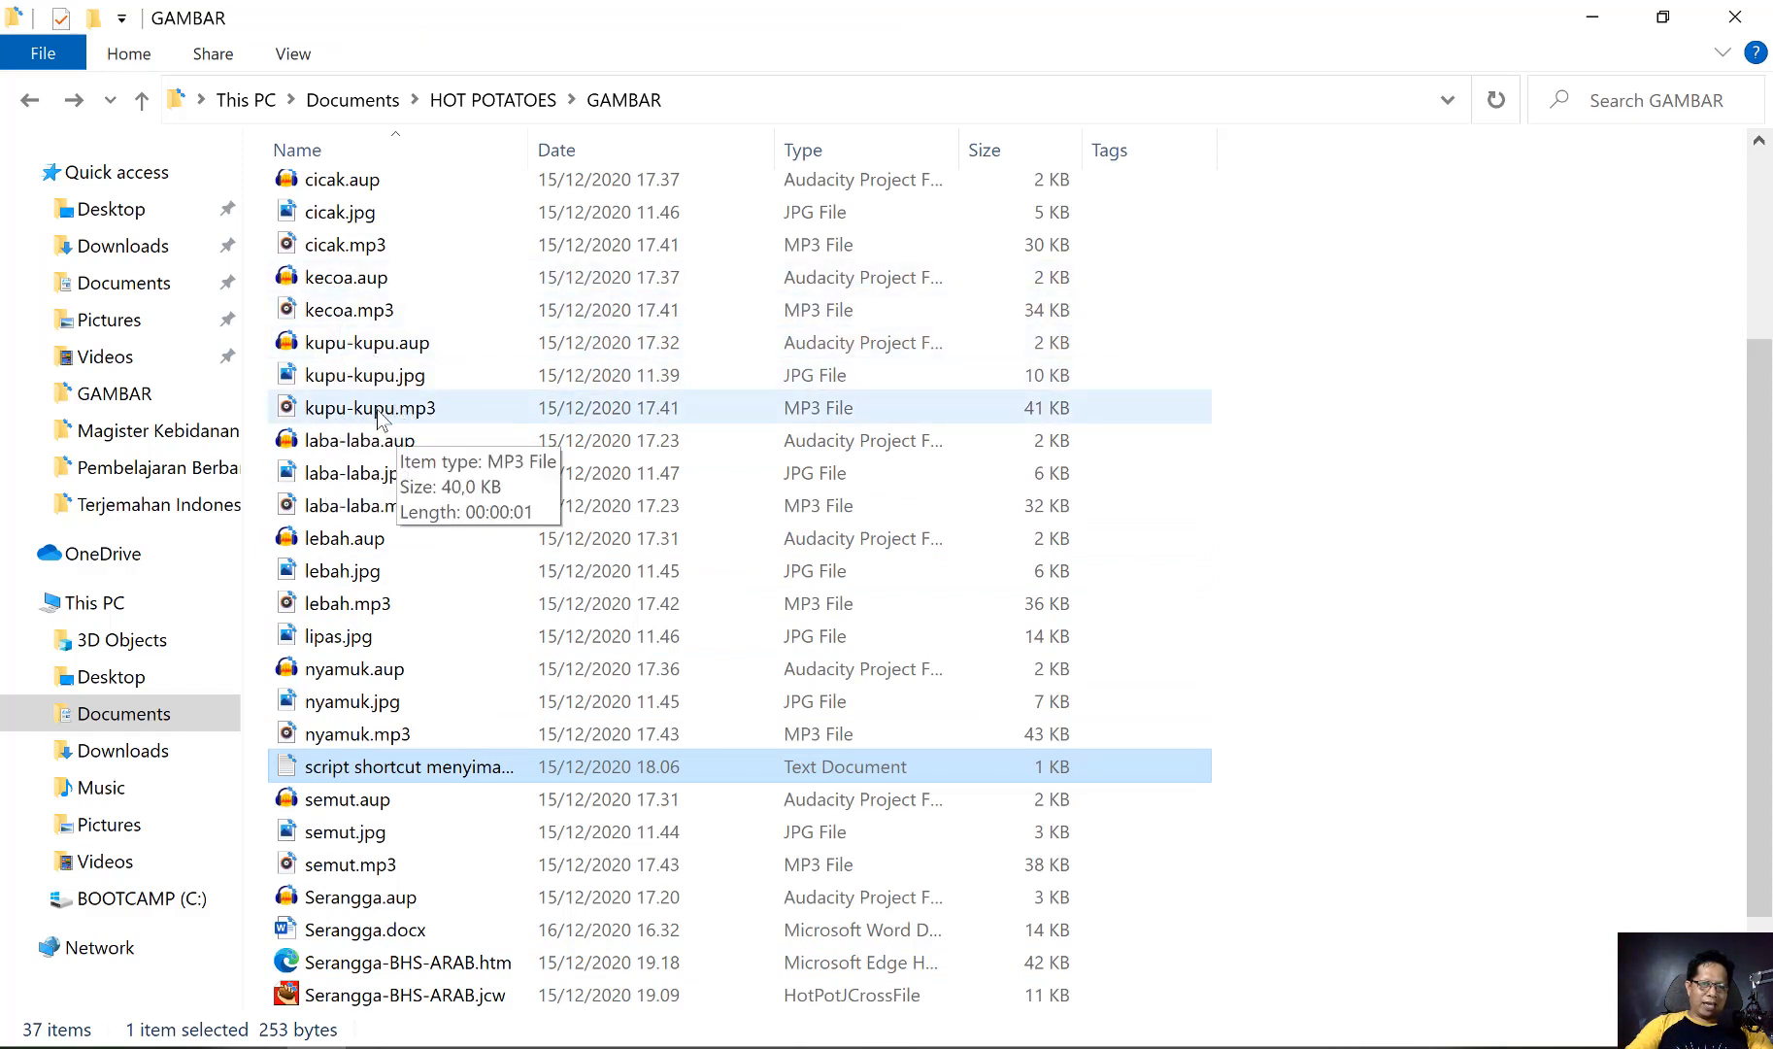
key("alt+Tab")
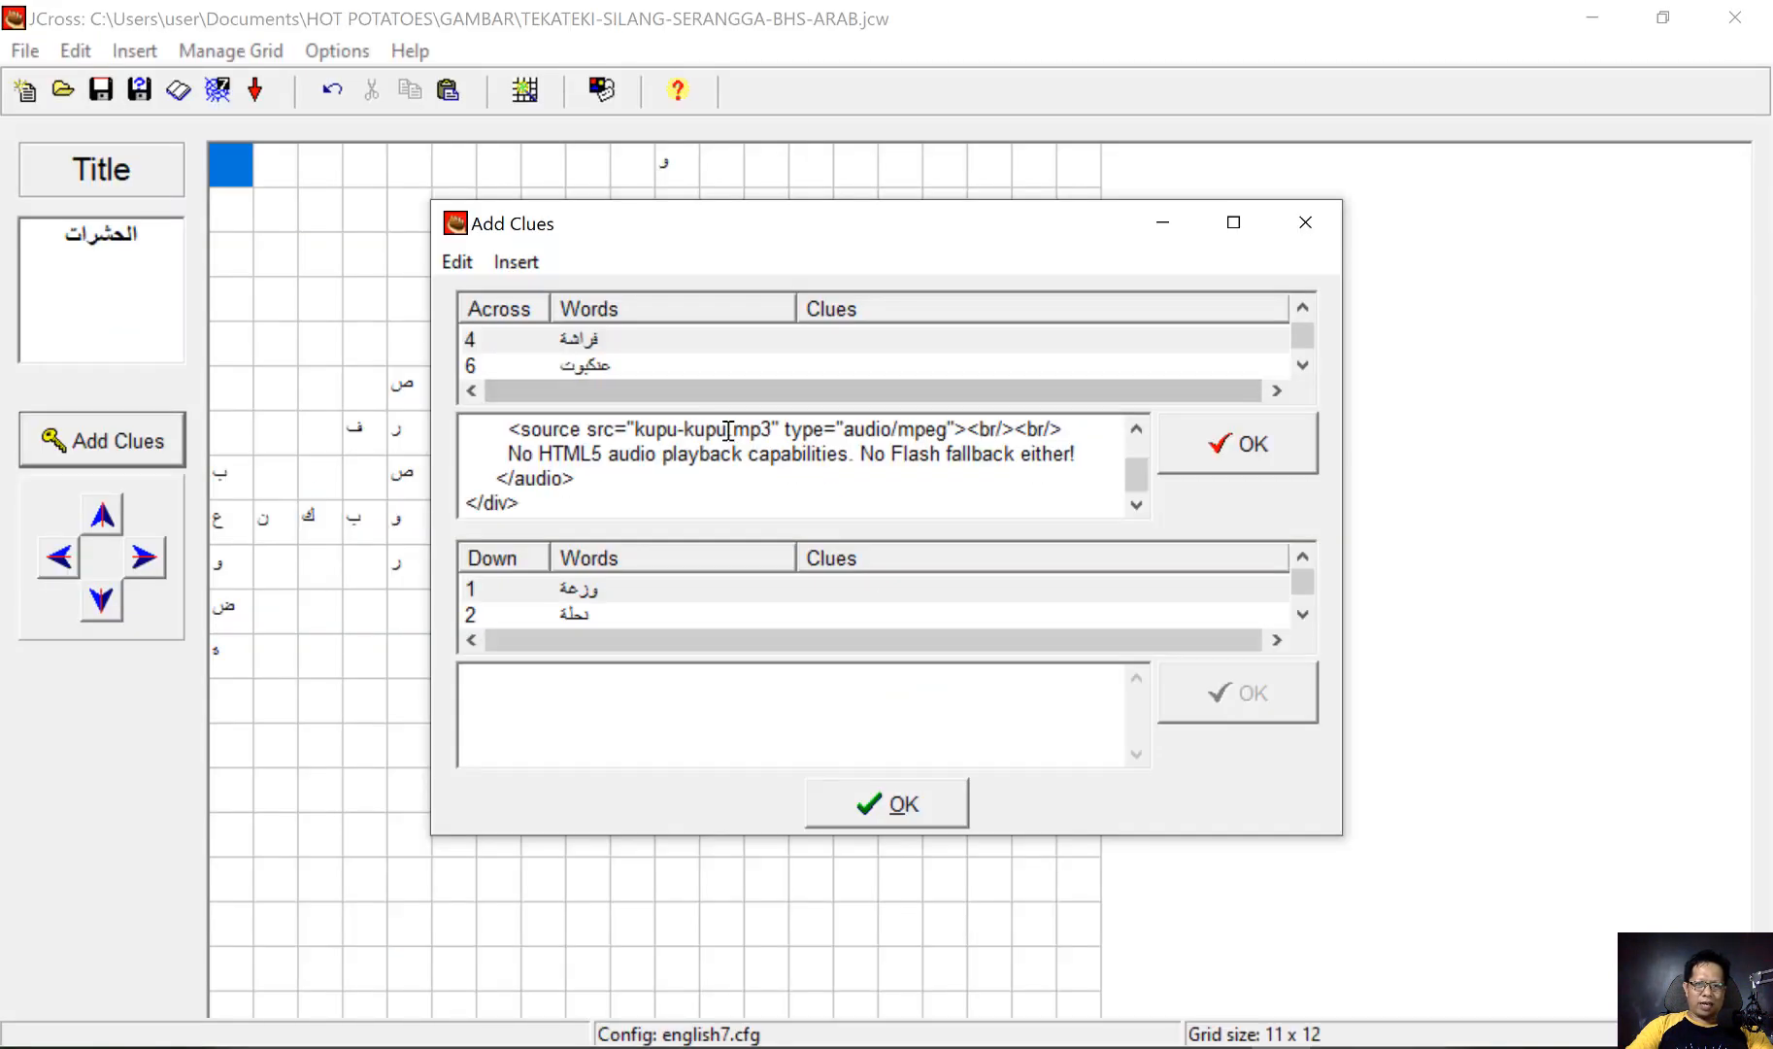
left_click(1230, 443)
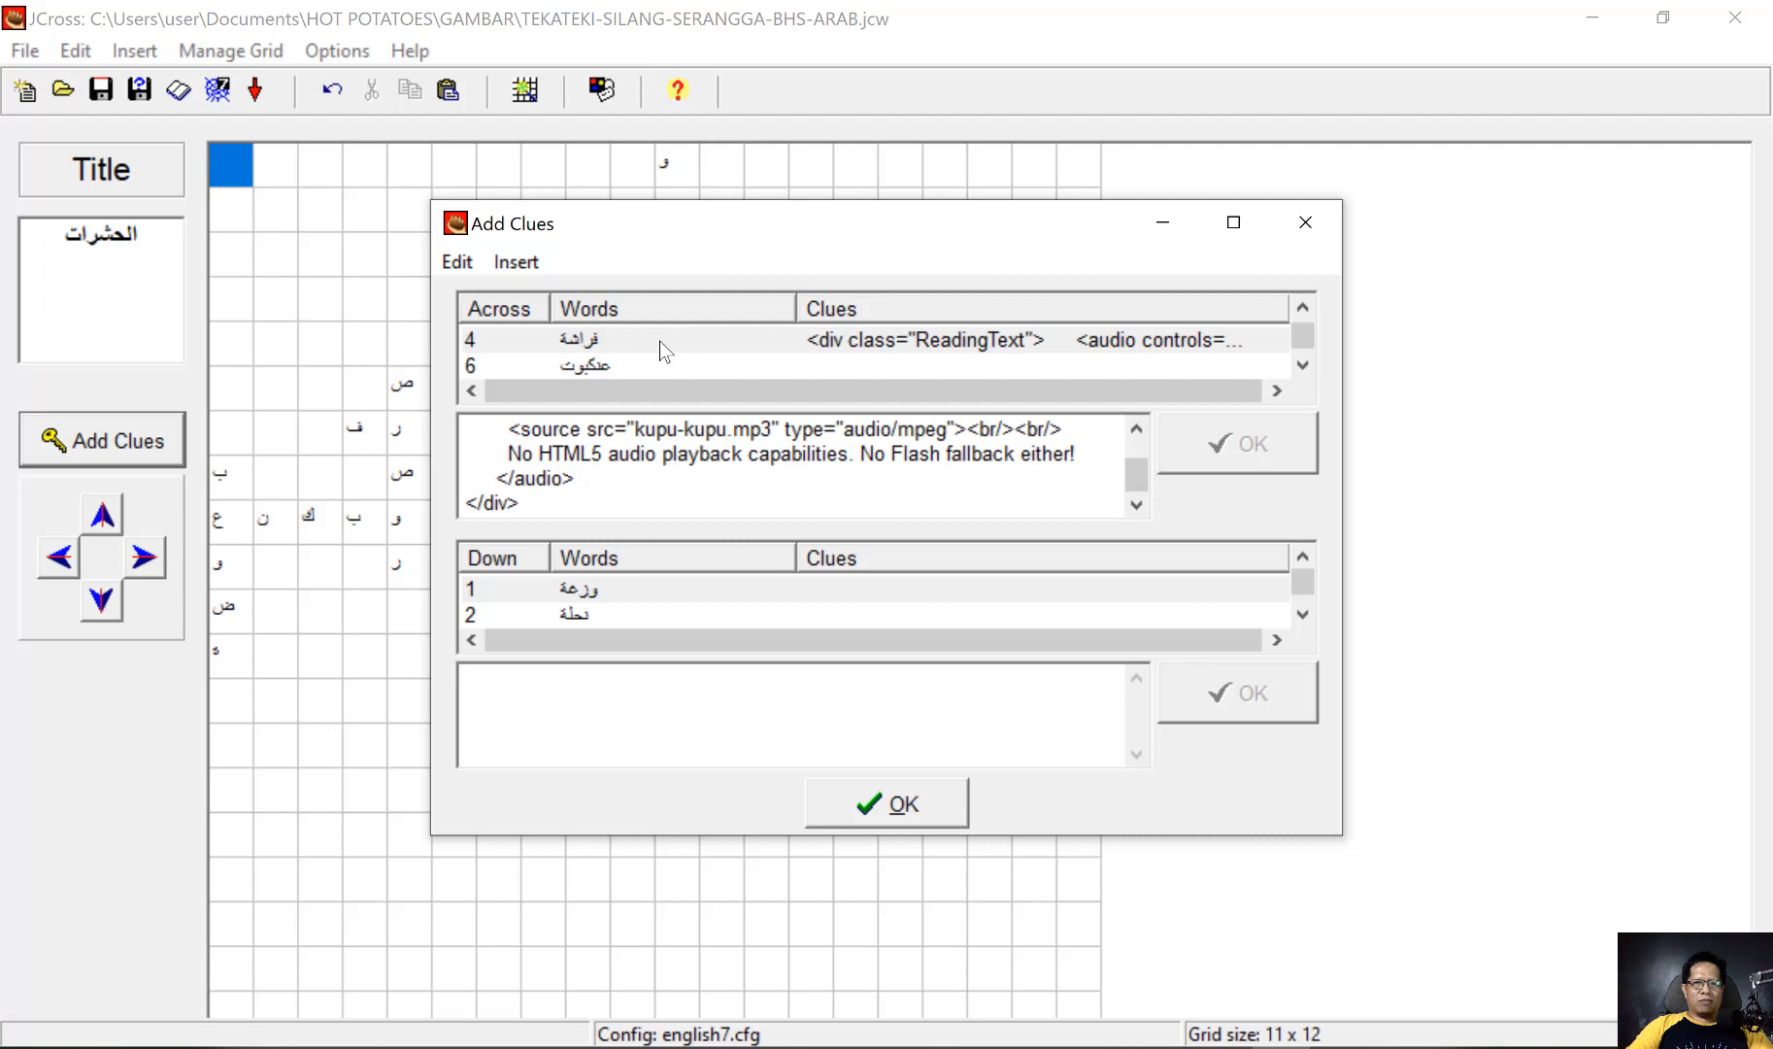
Load the local picture laba-laba.jpg from the GAMBAR folder for the across word عنكبوت
left_click(593, 371)
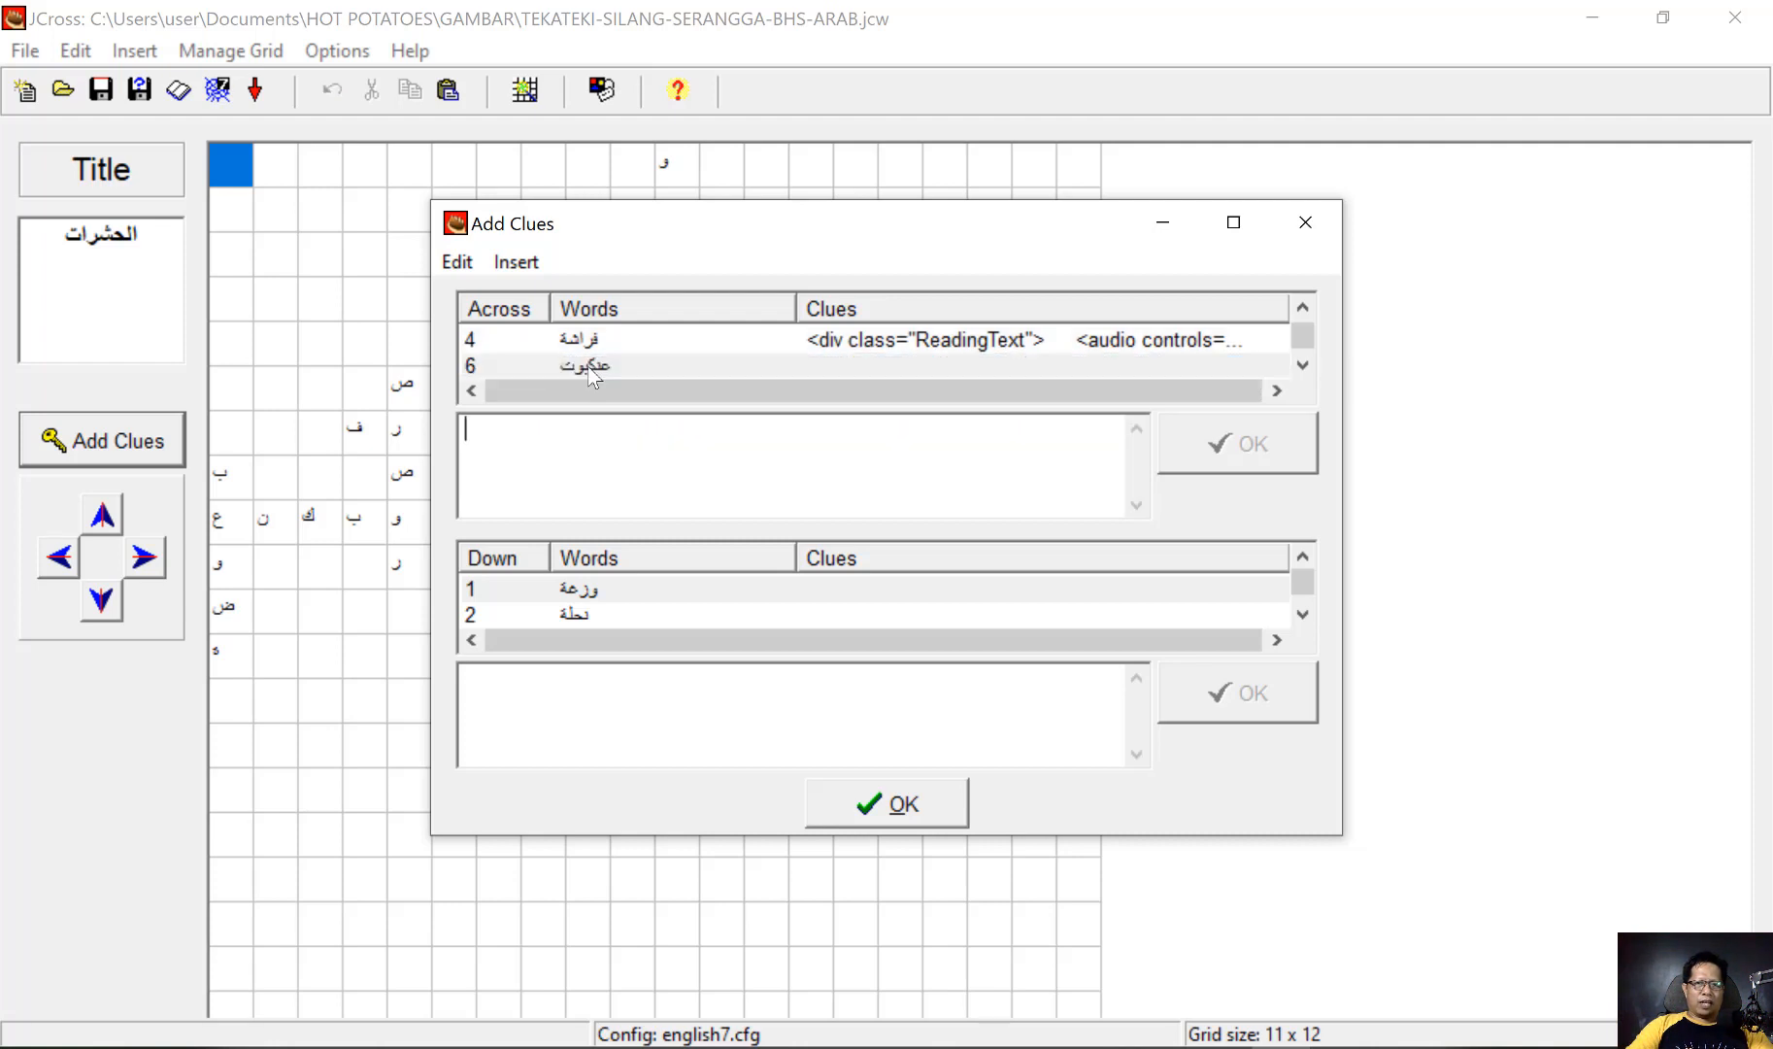
left_click(626, 470)
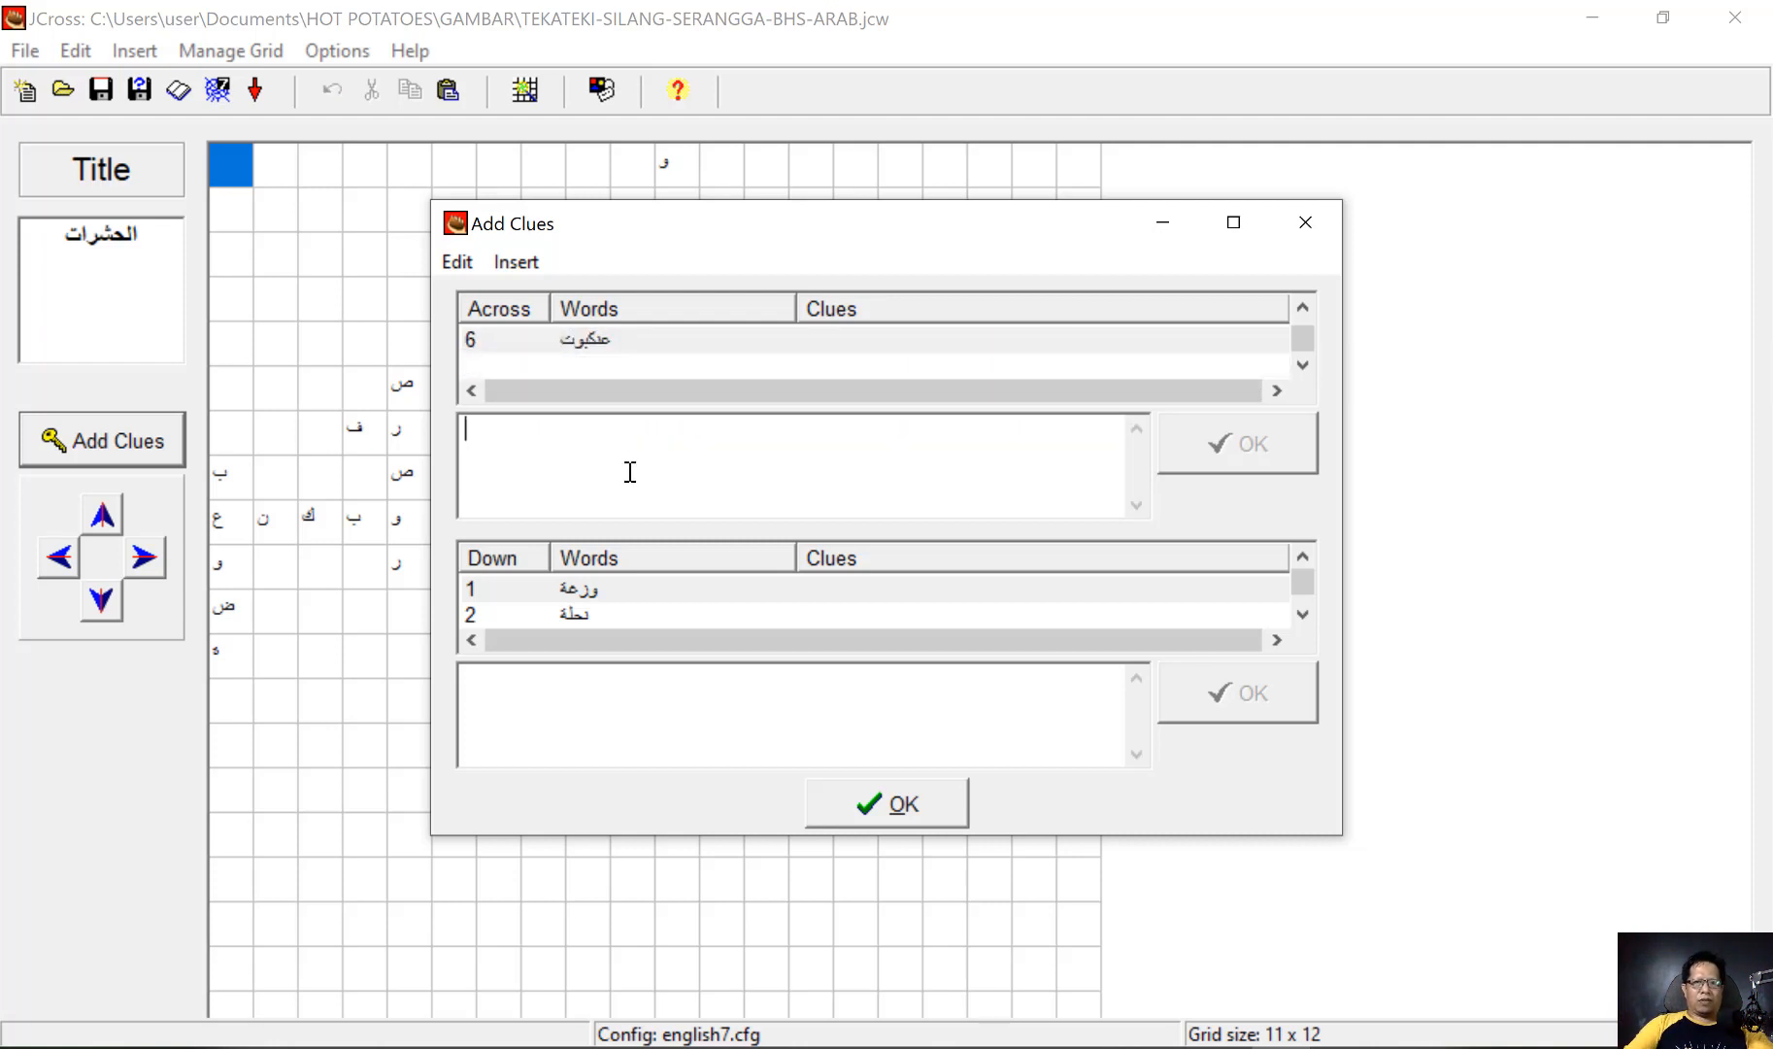
left_click(515, 261)
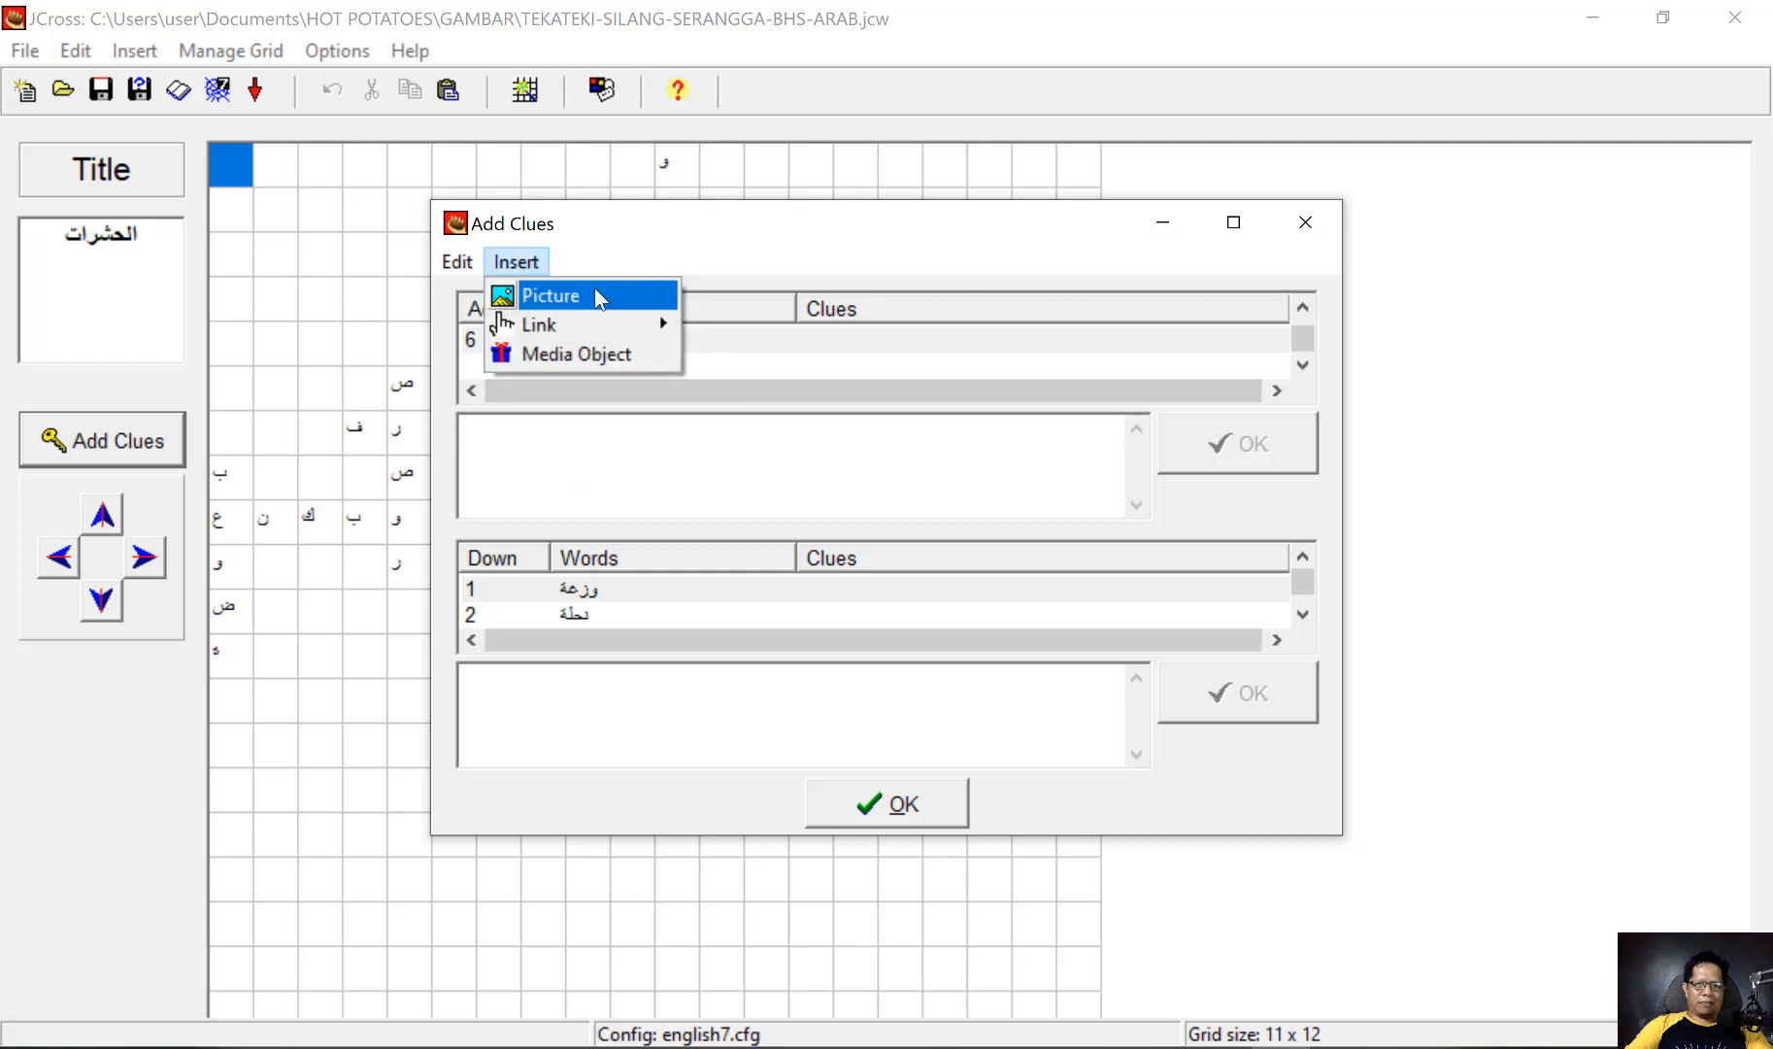
mouse_move(639, 297)
left_click(817, 324)
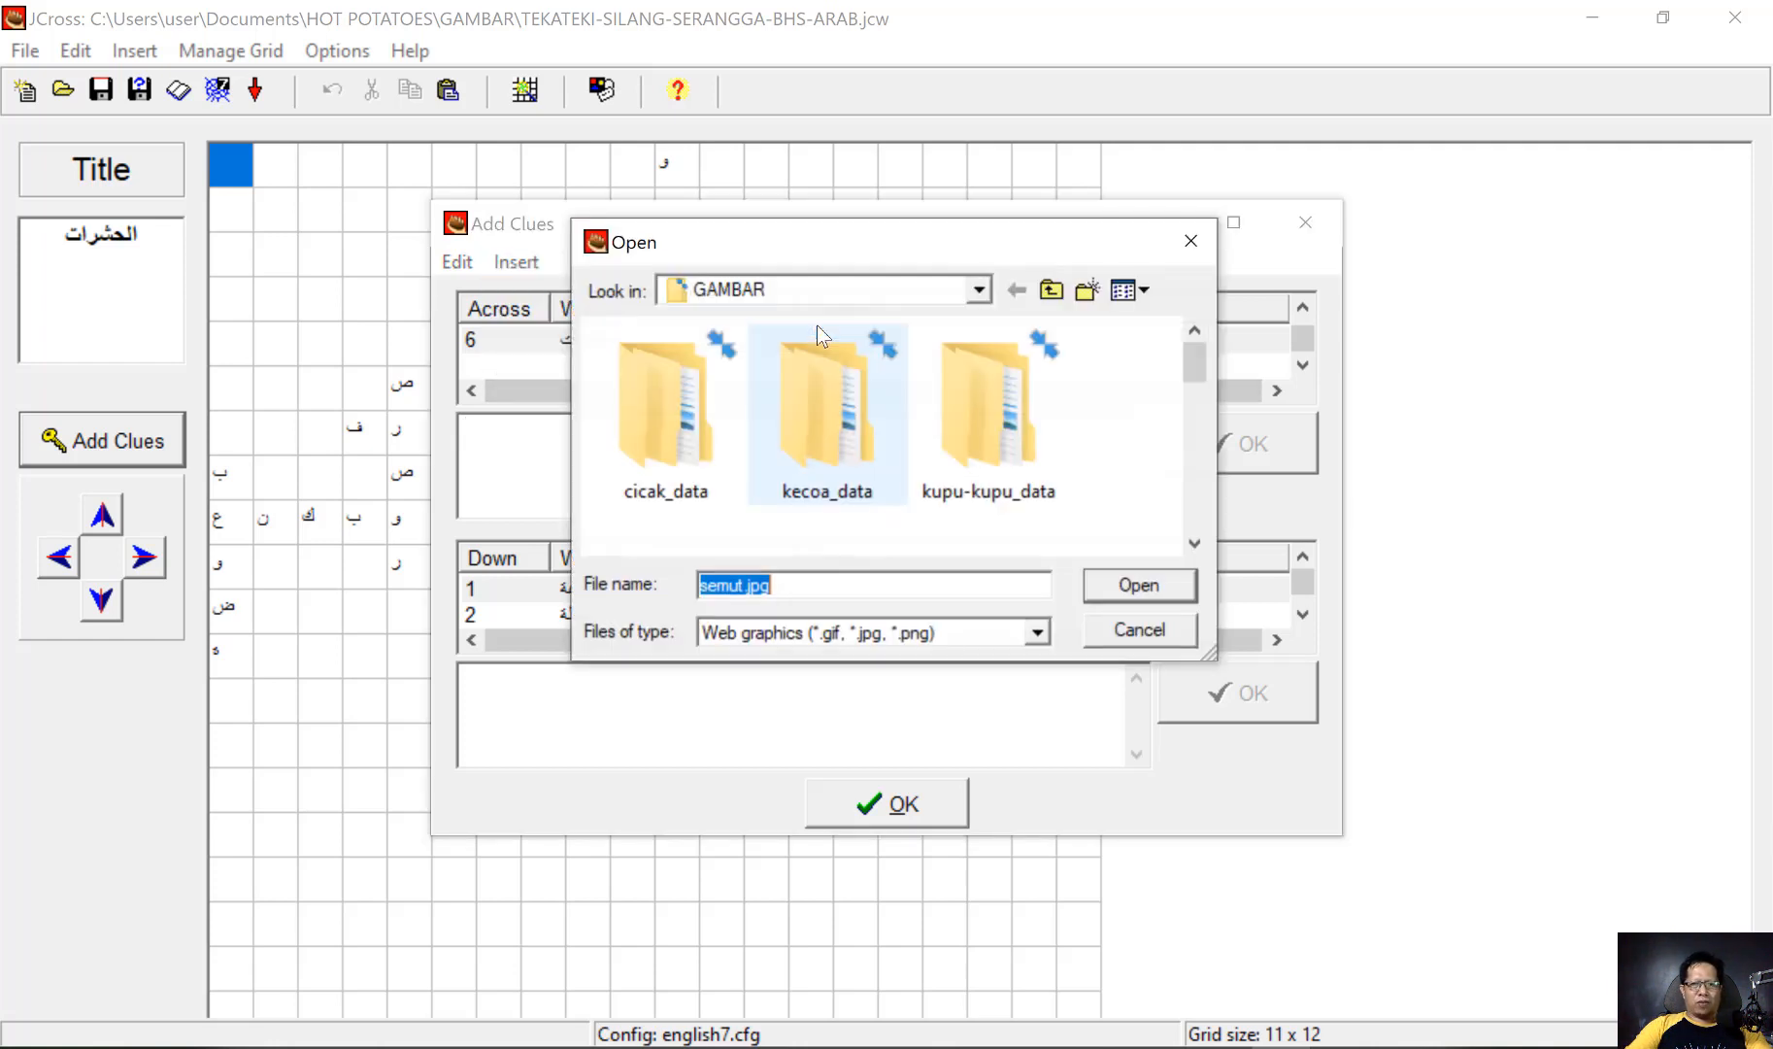
scroll(915, 462, "down", 6)
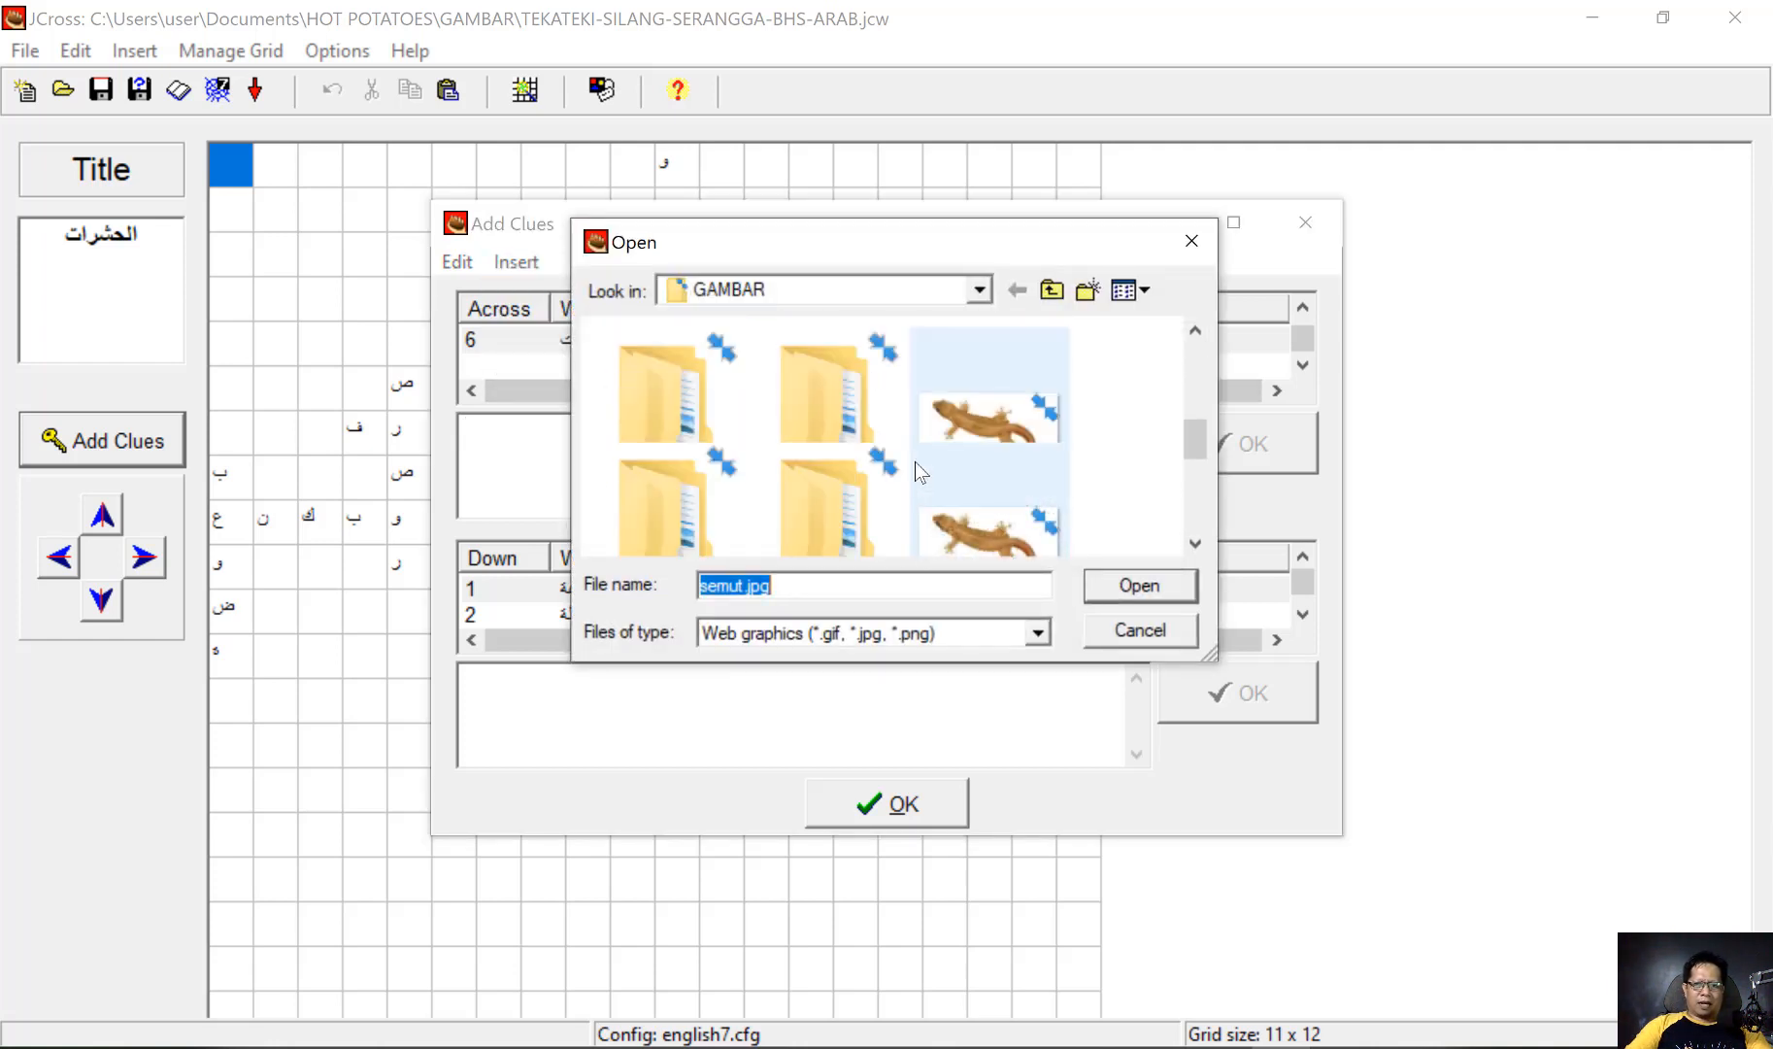
scroll(915, 461, "down", 2)
left_click(827, 417)
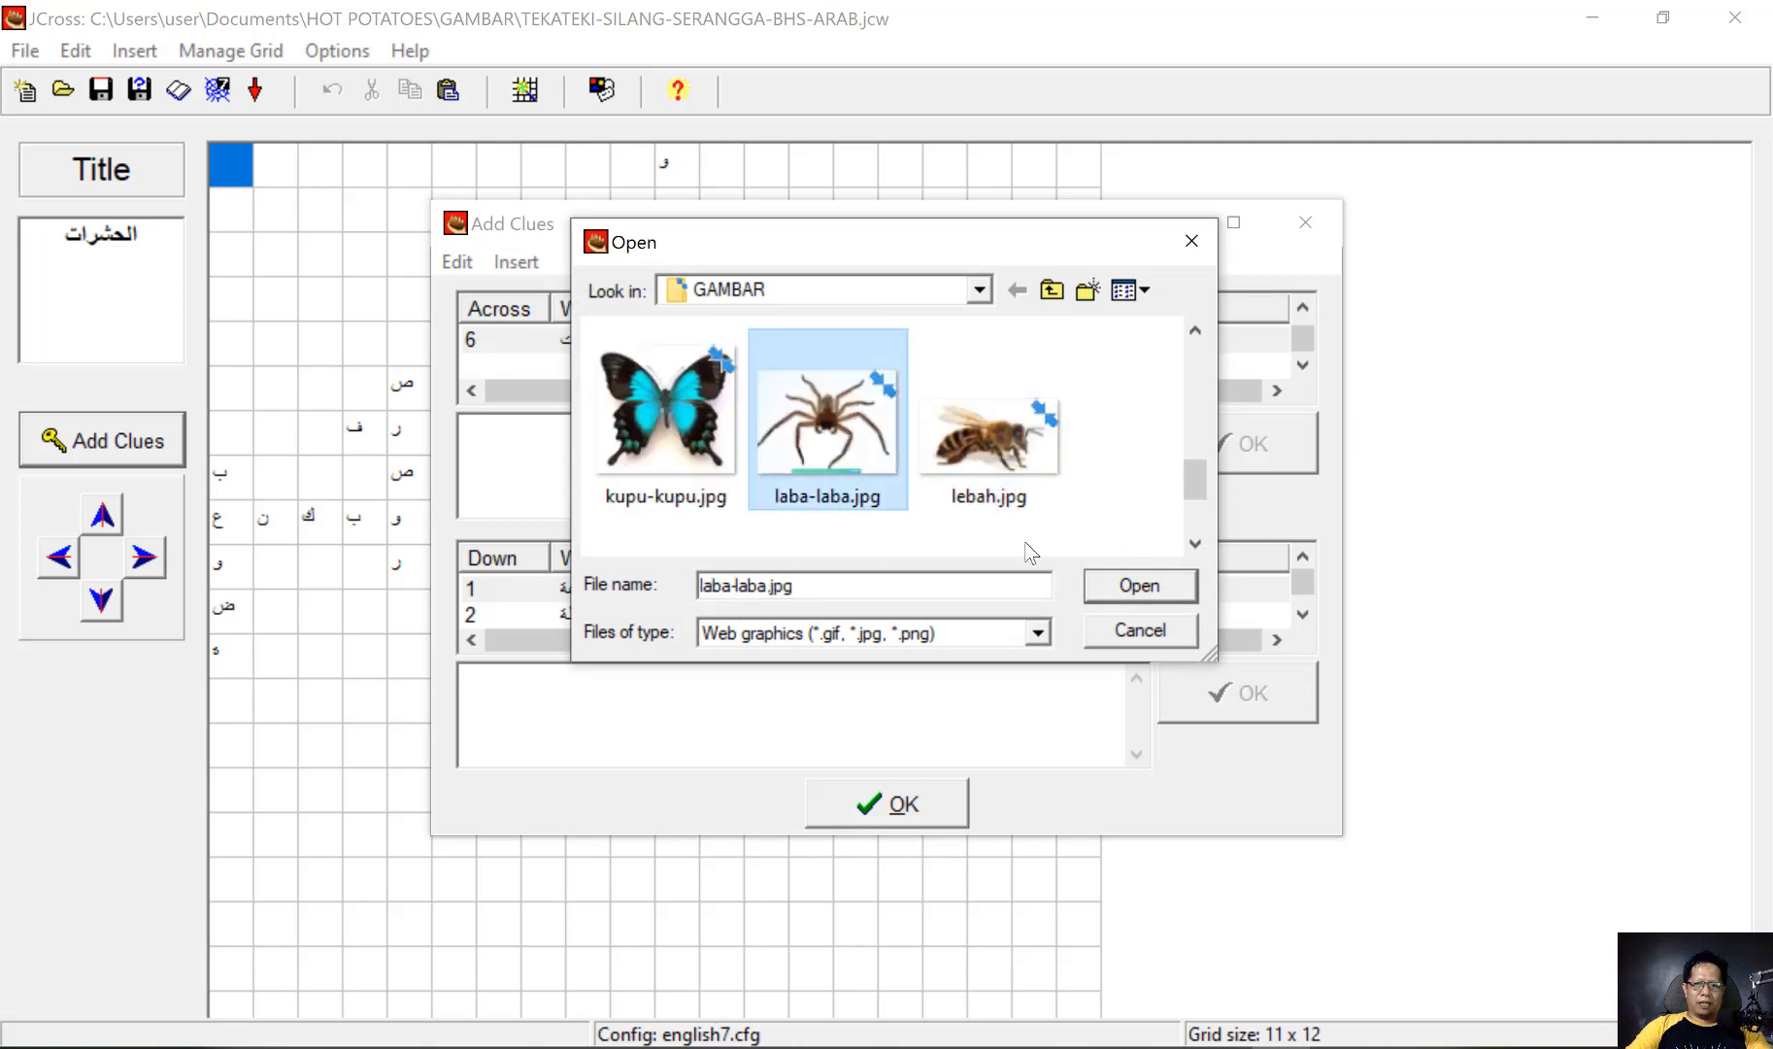
left_click(1138, 586)
Set the laba-laba.jpg picture to width 150 and apply it as the clue for عنكبوت
left_click(877, 567)
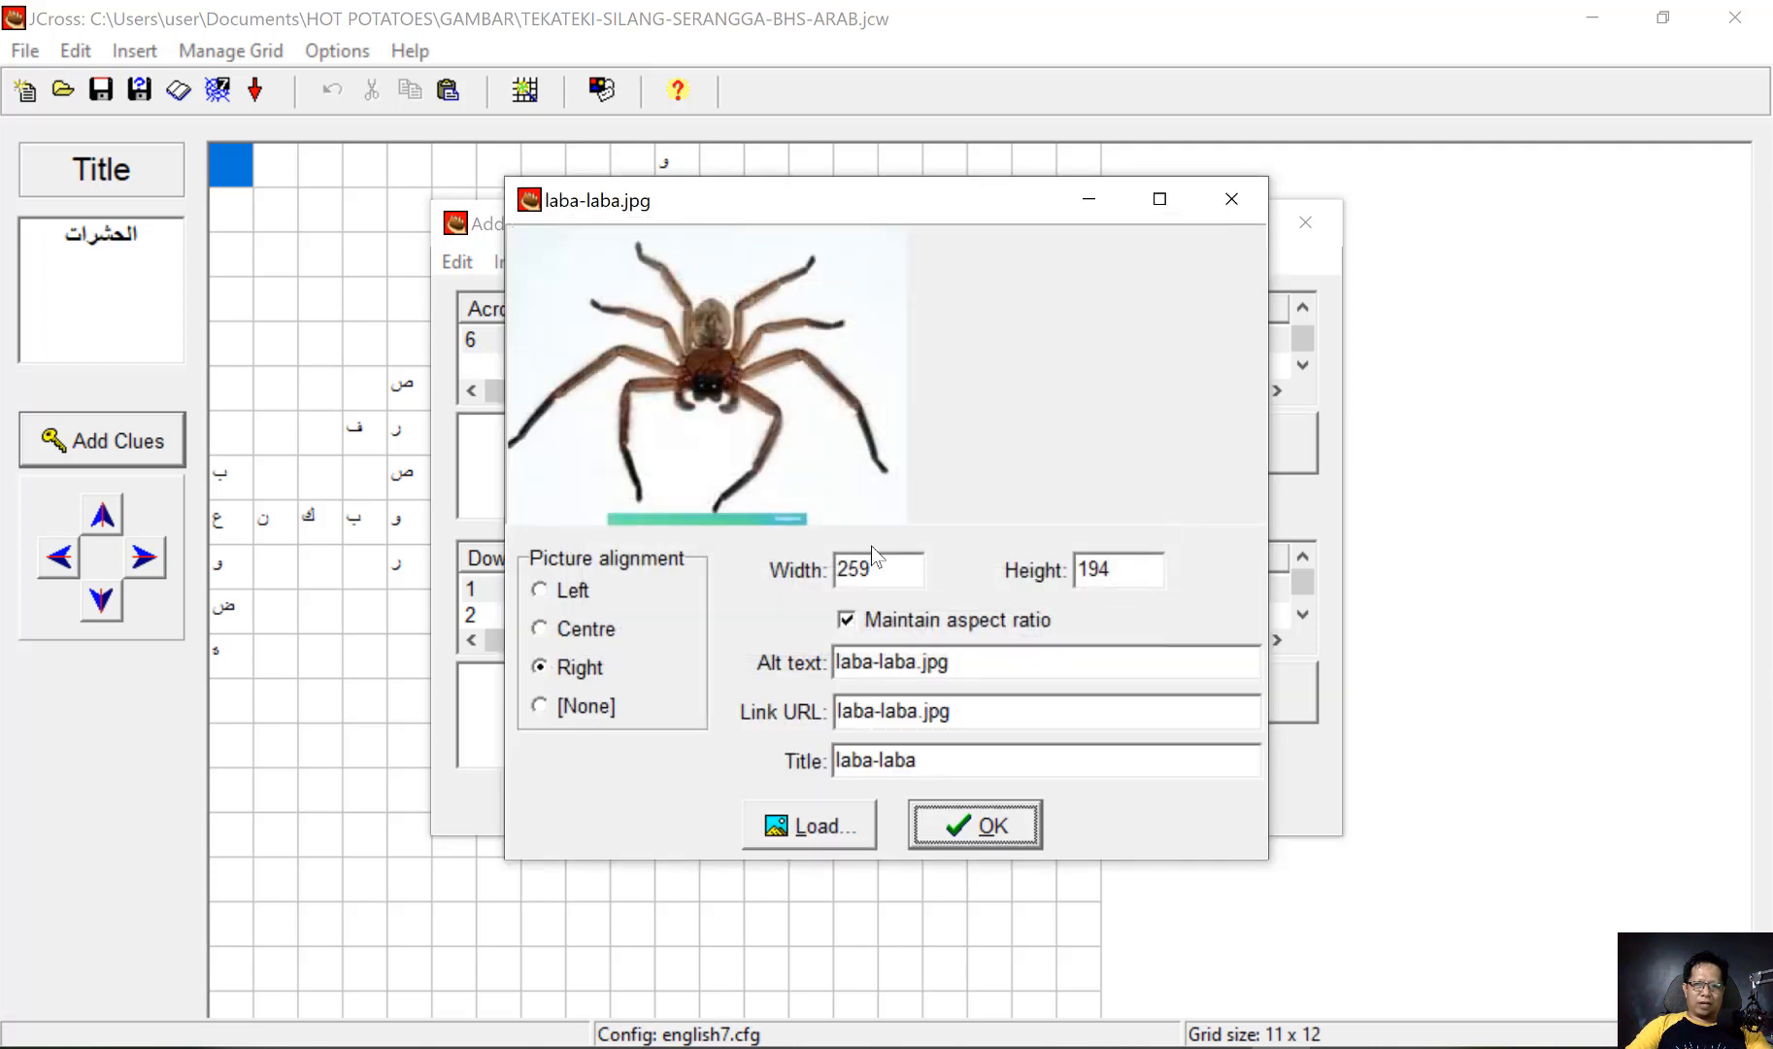
left_click_drag(885, 561, 823, 556)
type("150")
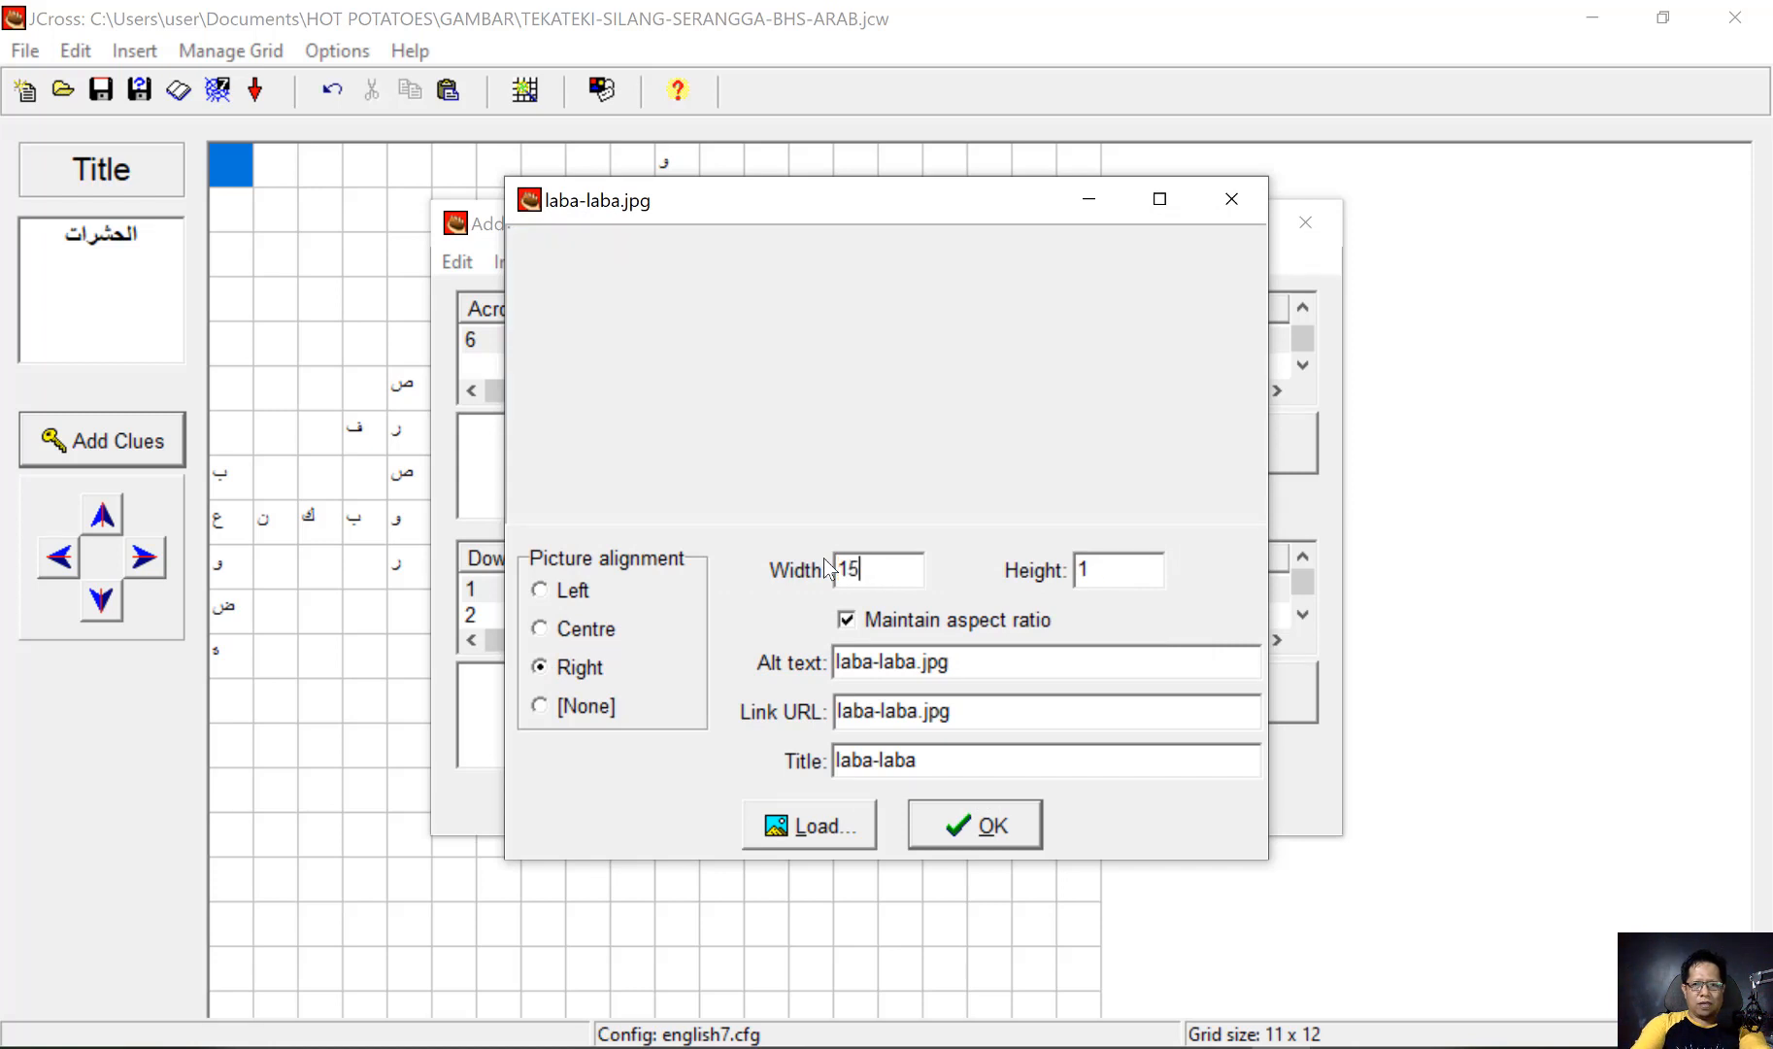
left_click(991, 835)
left_click(1252, 445)
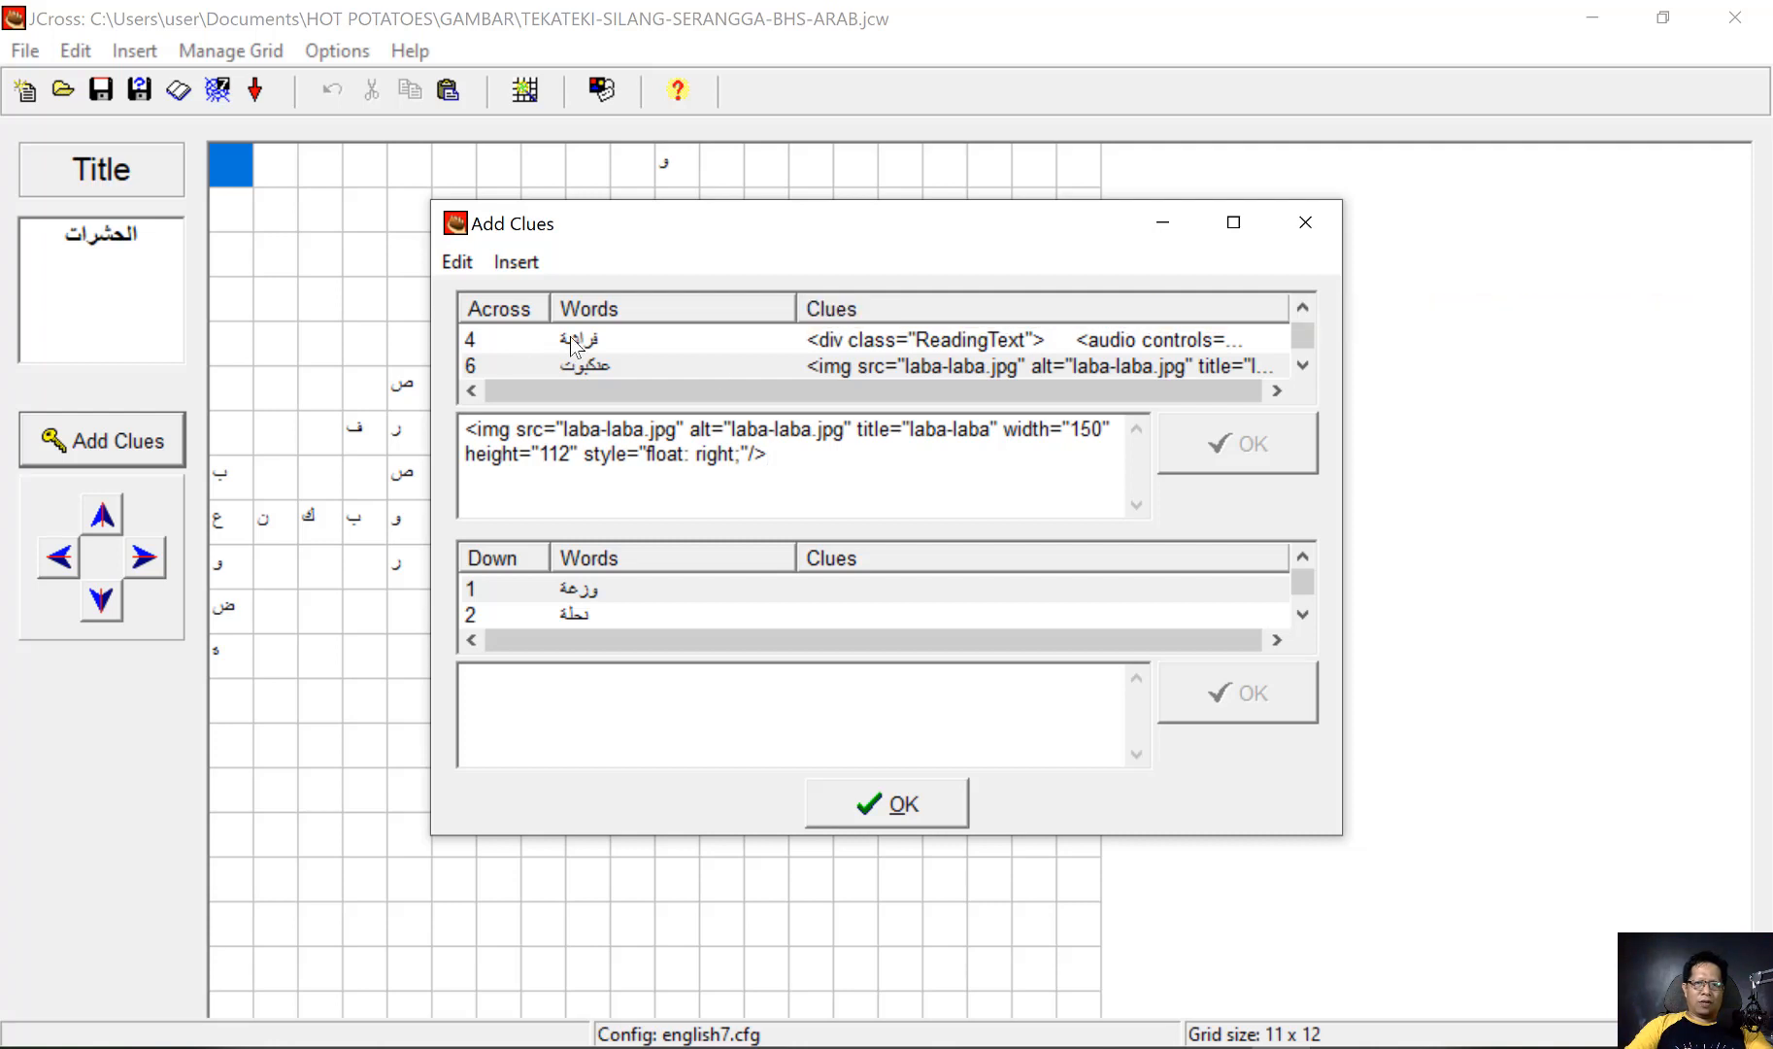
Review the clues already stored for the across words فراشة and نملة
left_click(569, 337)
scroll(584, 325, "up", 1)
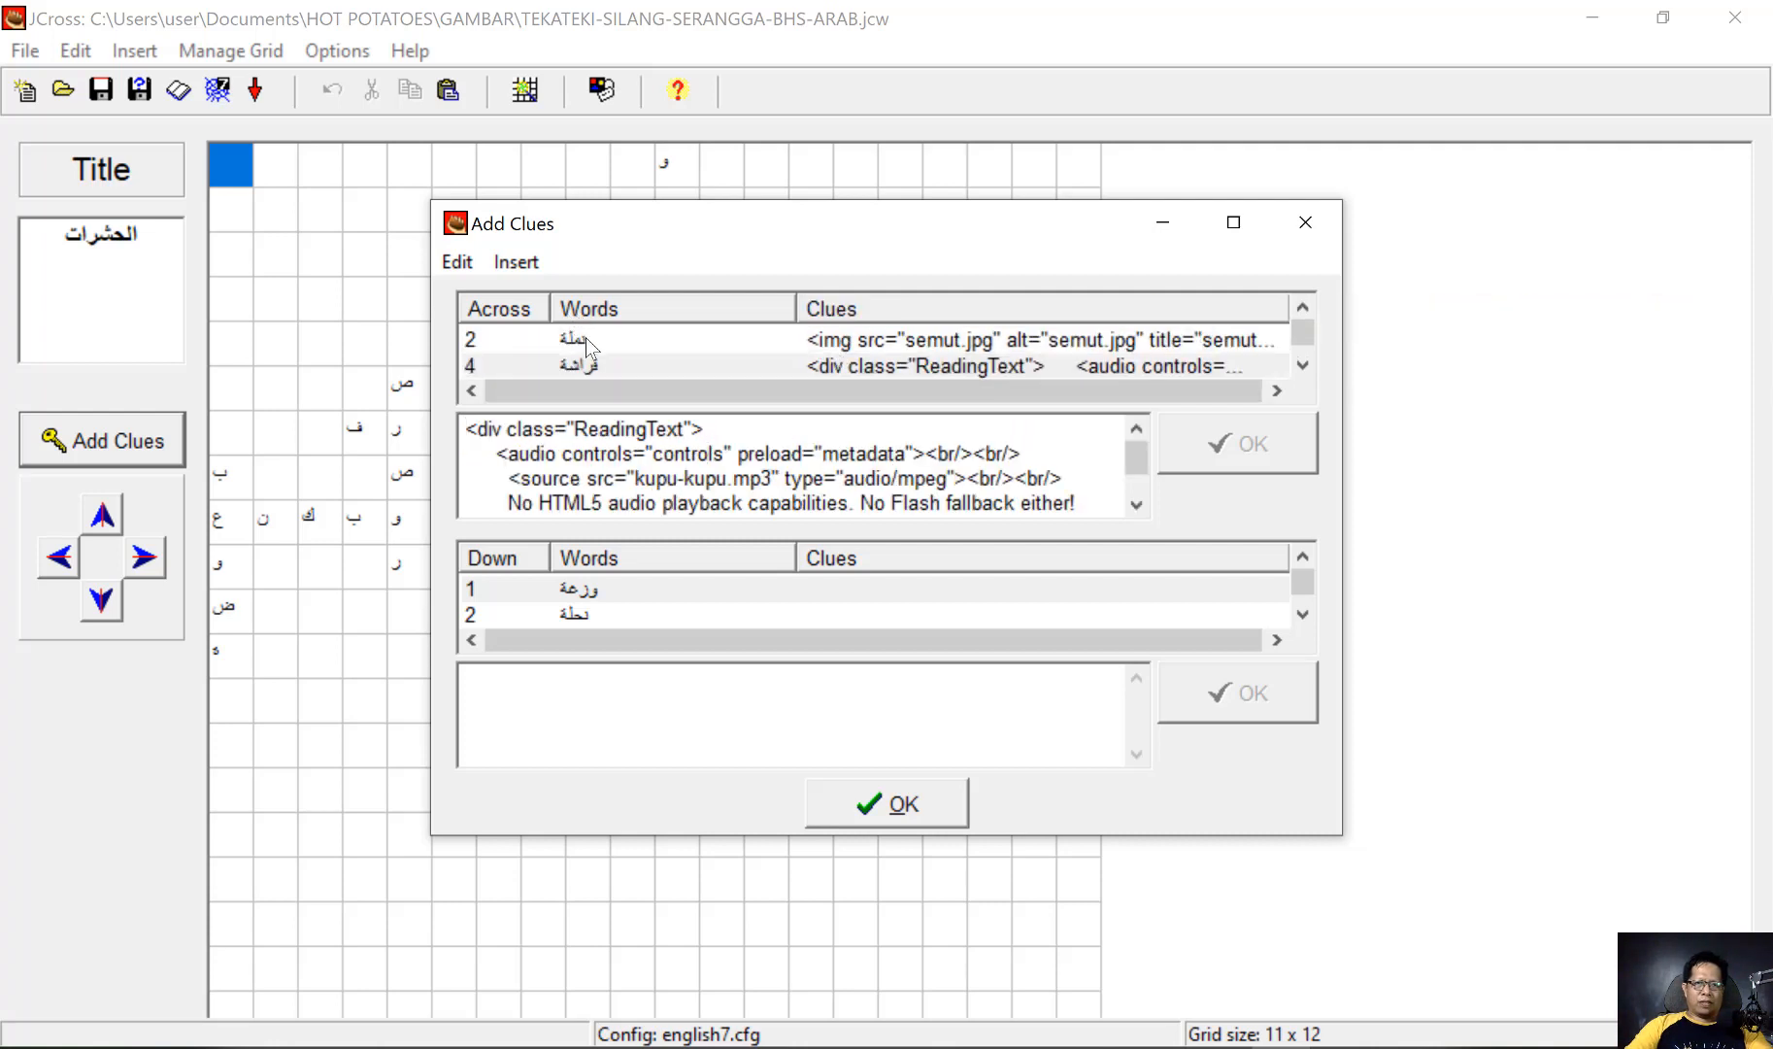
left_click(586, 338)
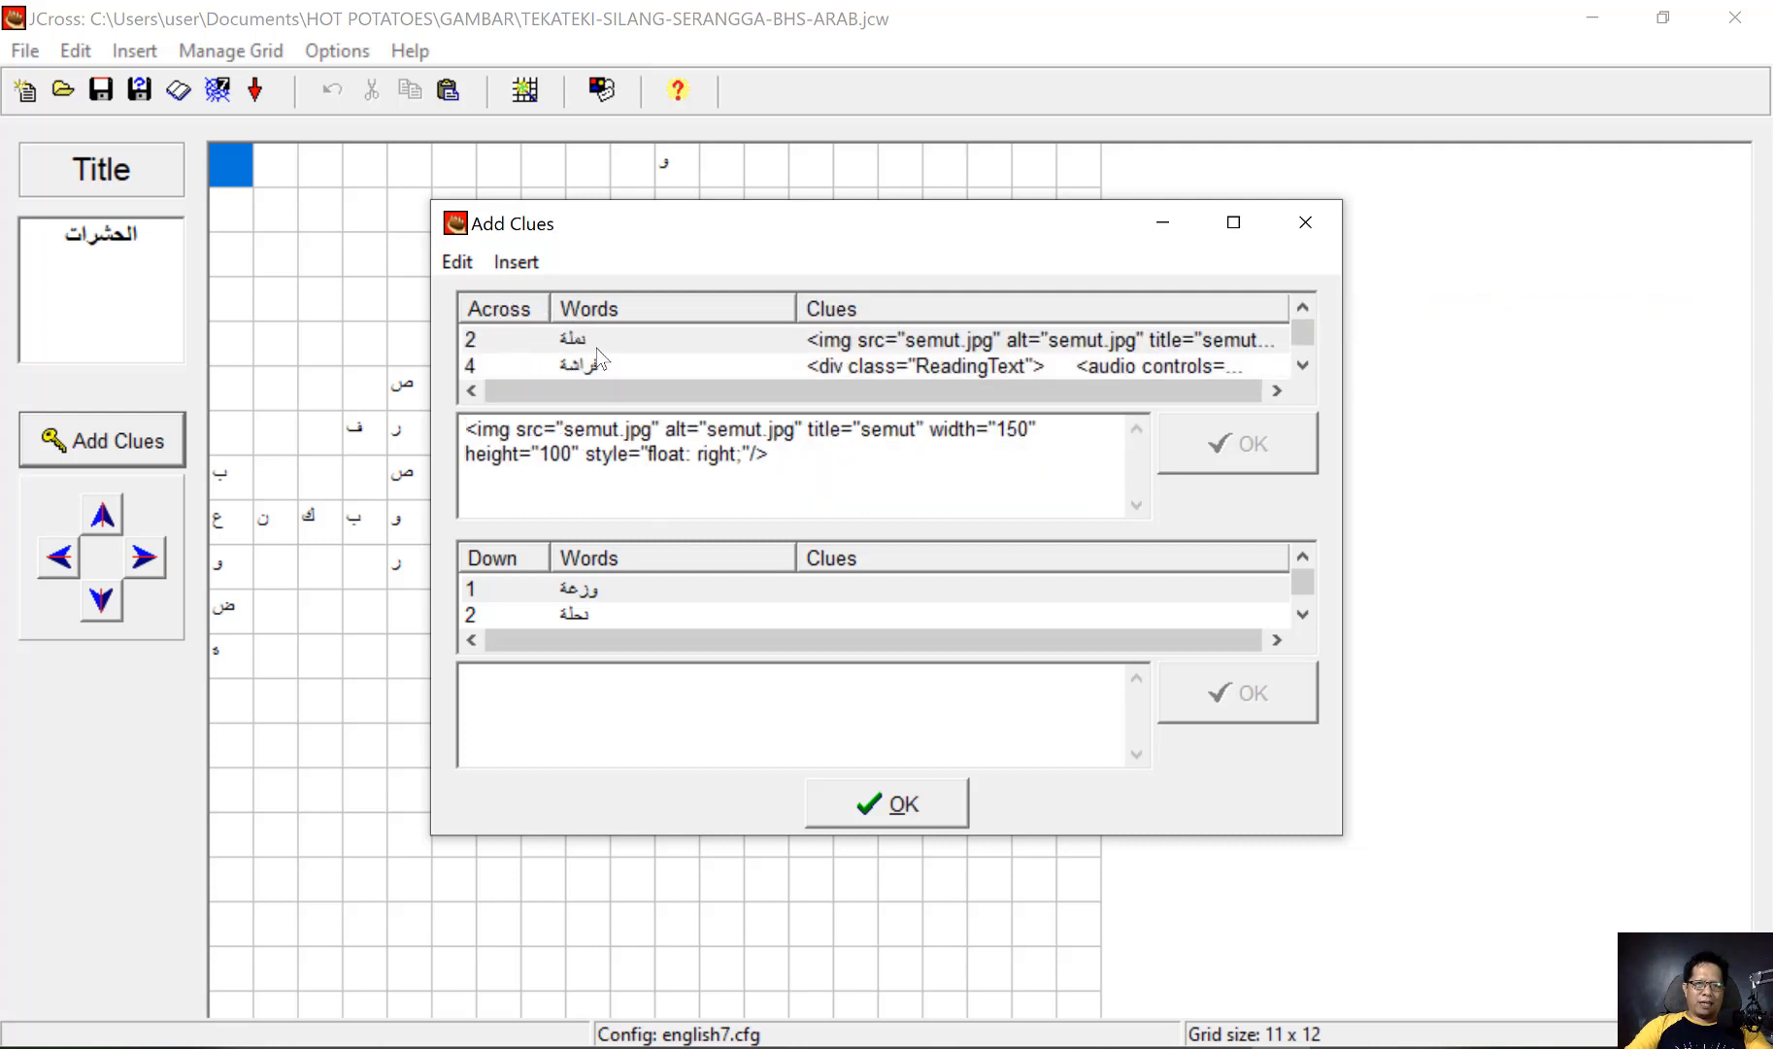
scroll(596, 348, "down", 1)
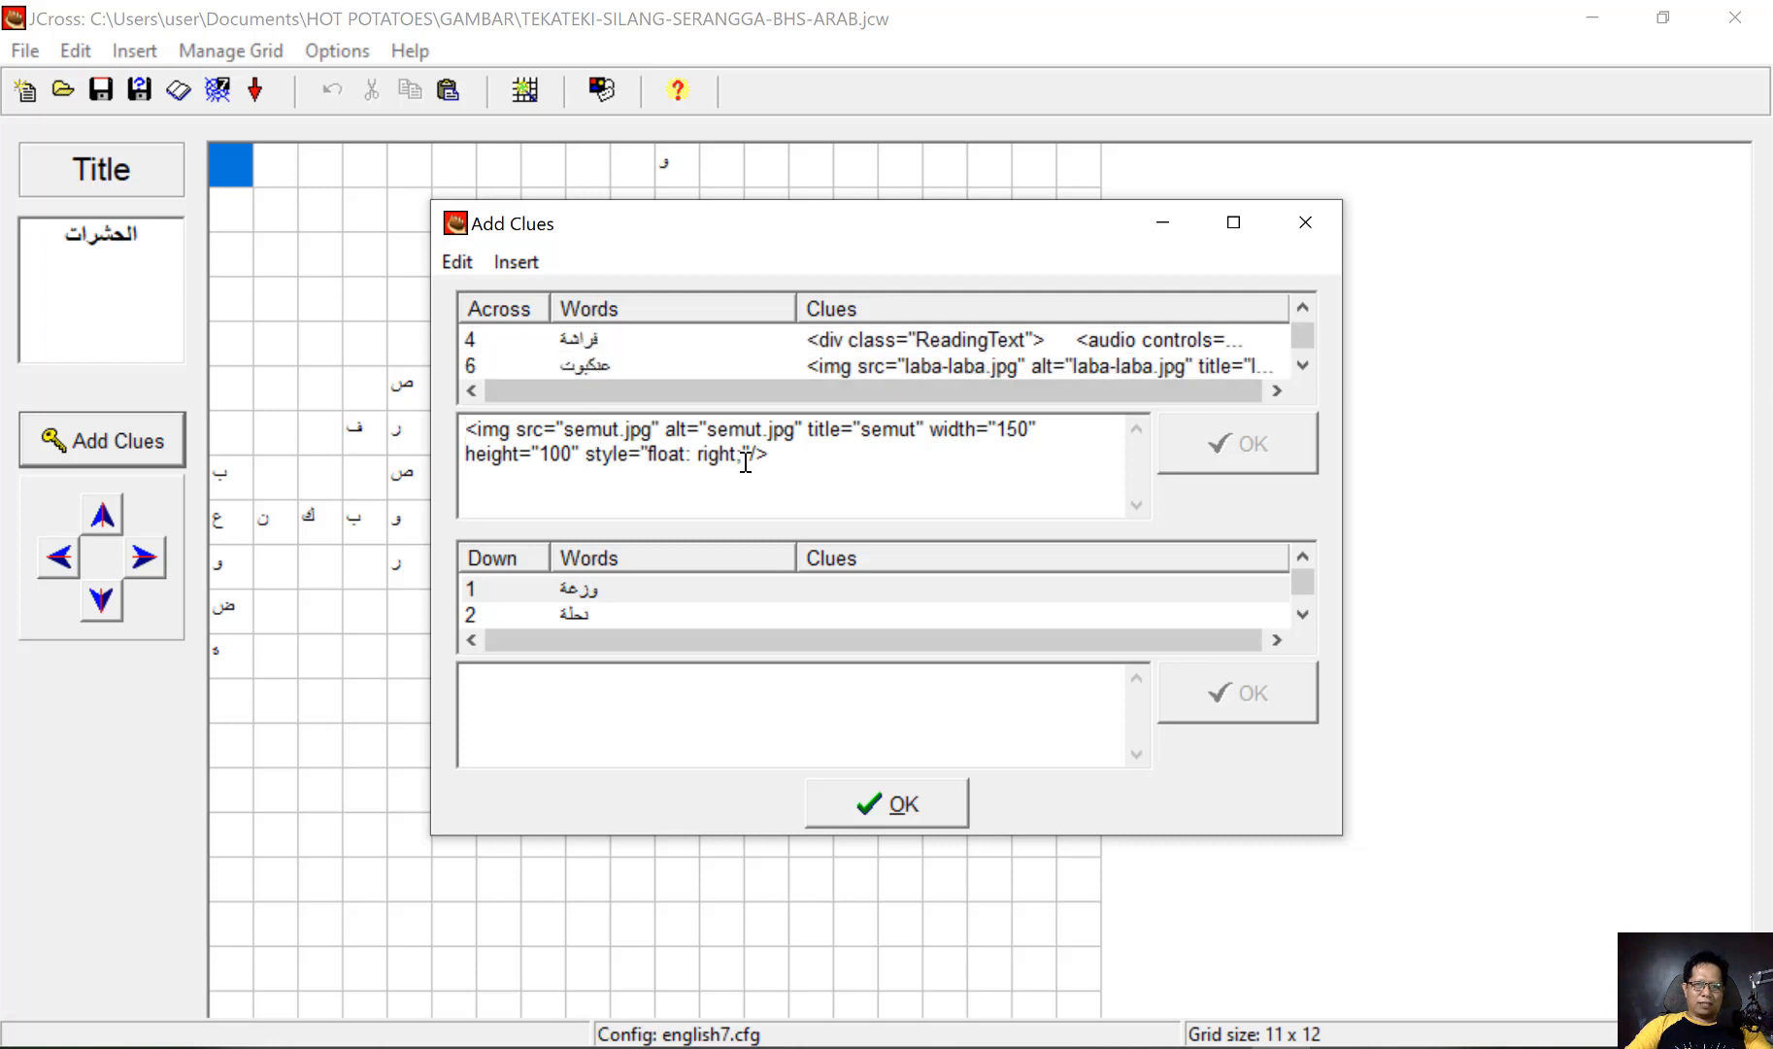
Load the local picture cicak.jpg from the GAMBAR folder for down word 1
left_click(594, 591)
left_click(516, 263)
mouse_move(622, 289)
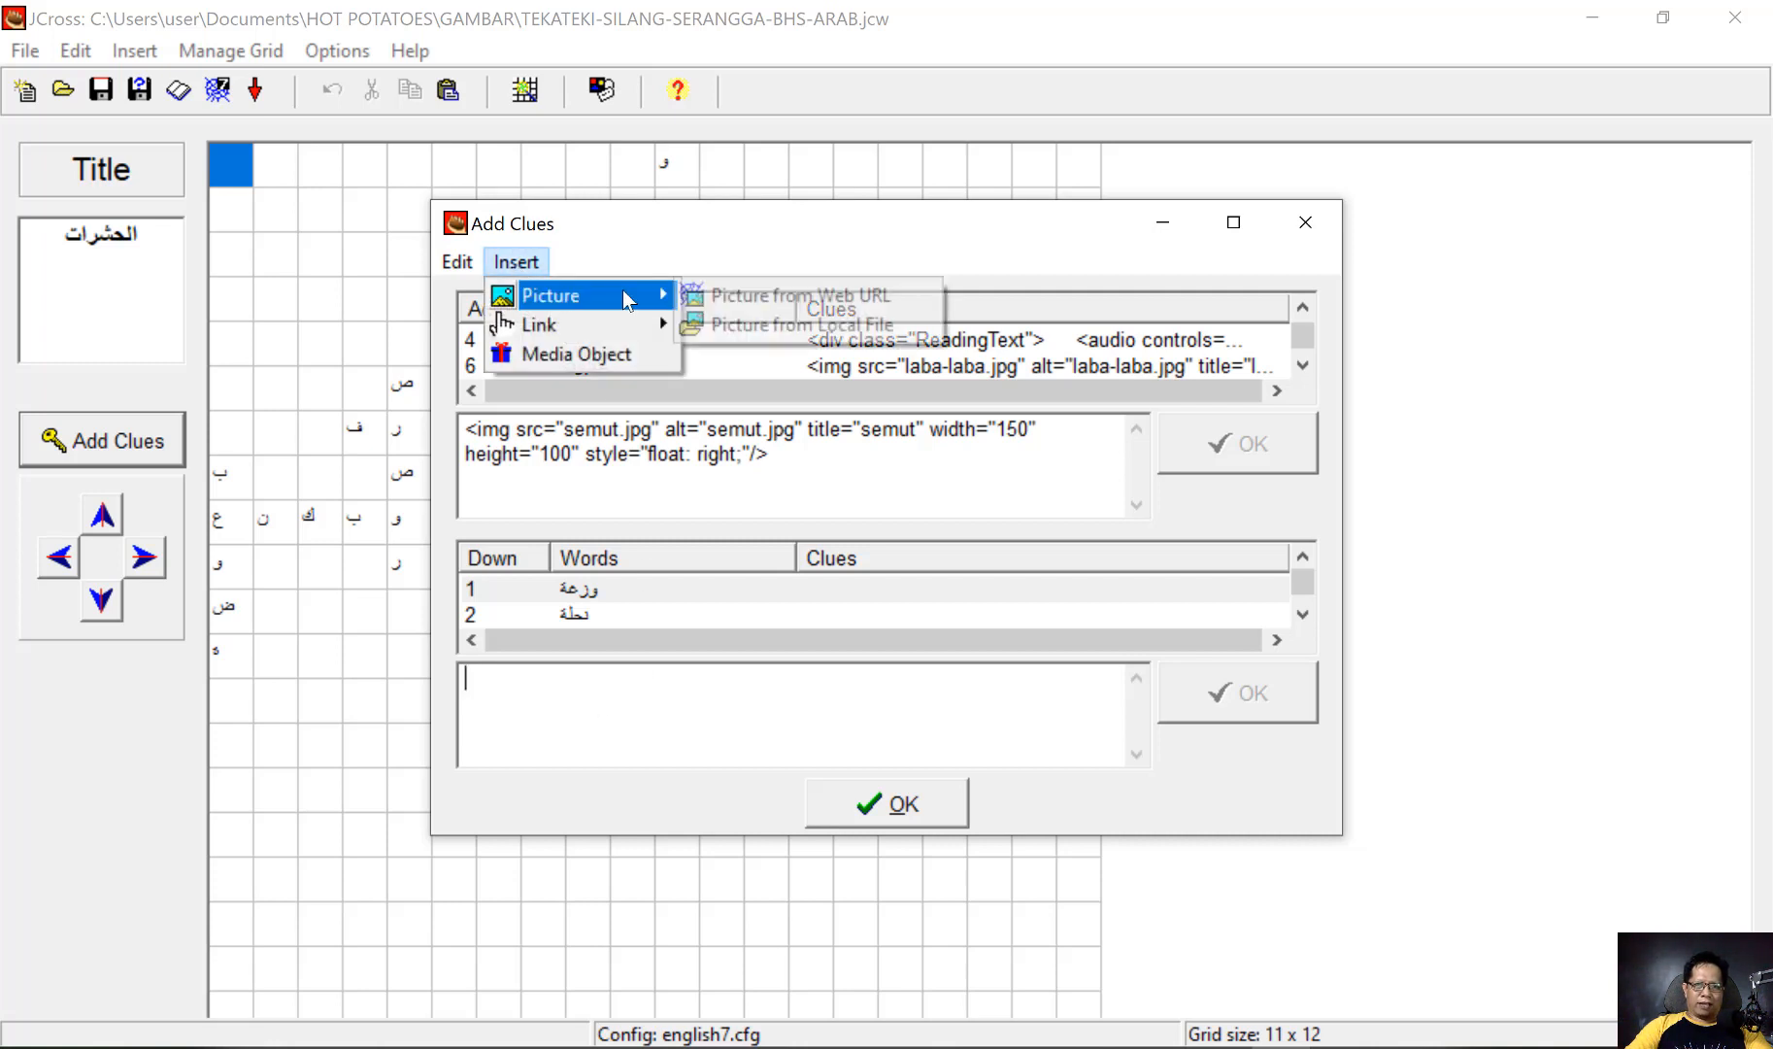
left_click(845, 324)
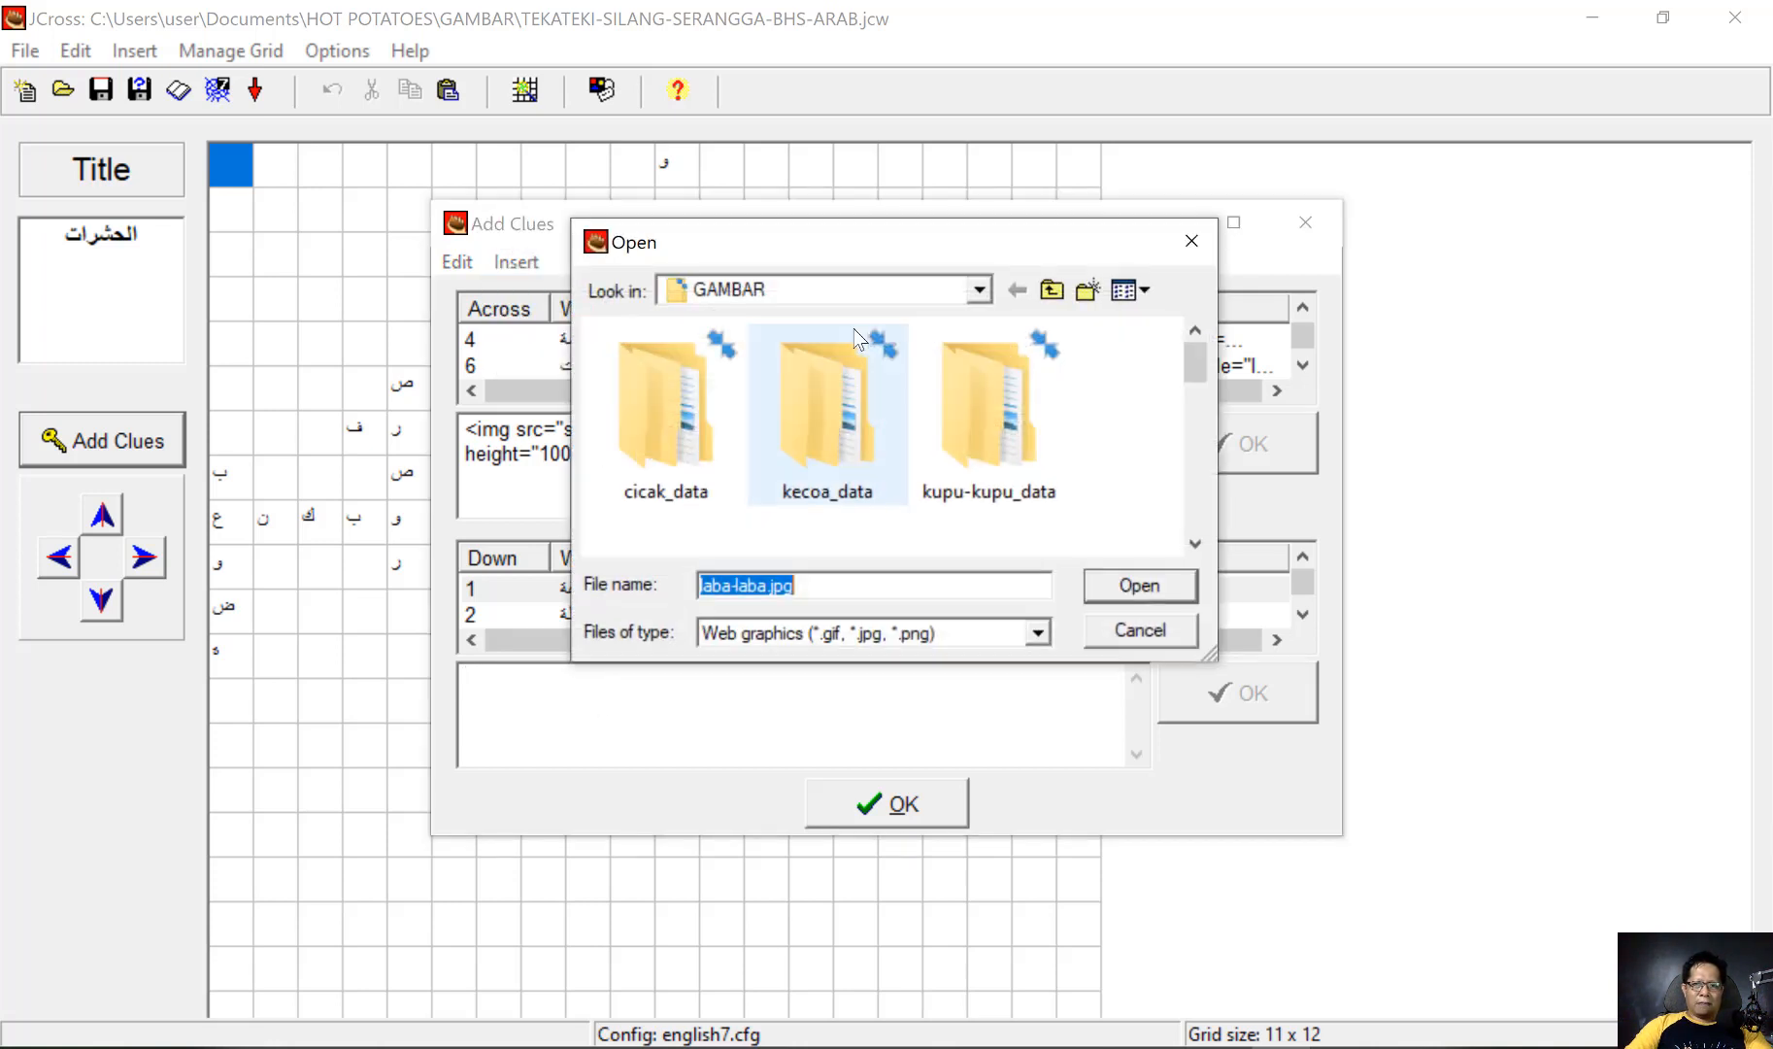
scroll(937, 432, "down", 3)
left_click(938, 429)
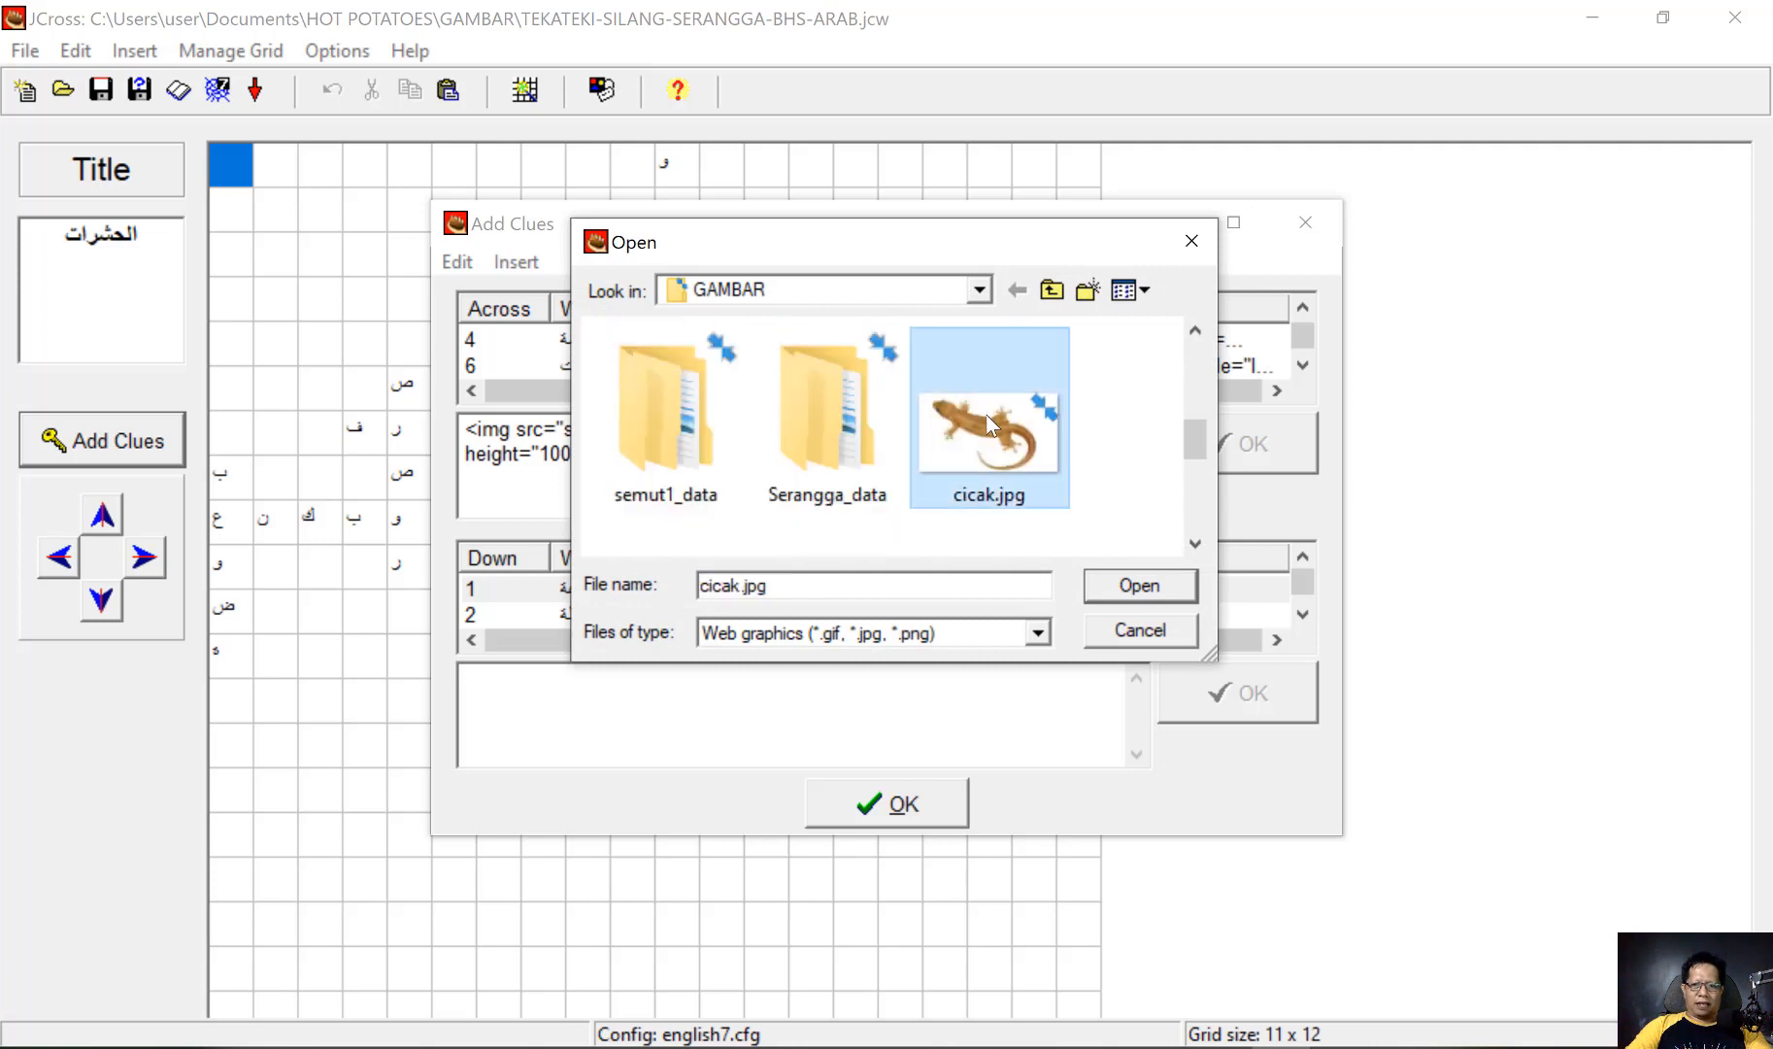
left_click(1126, 587)
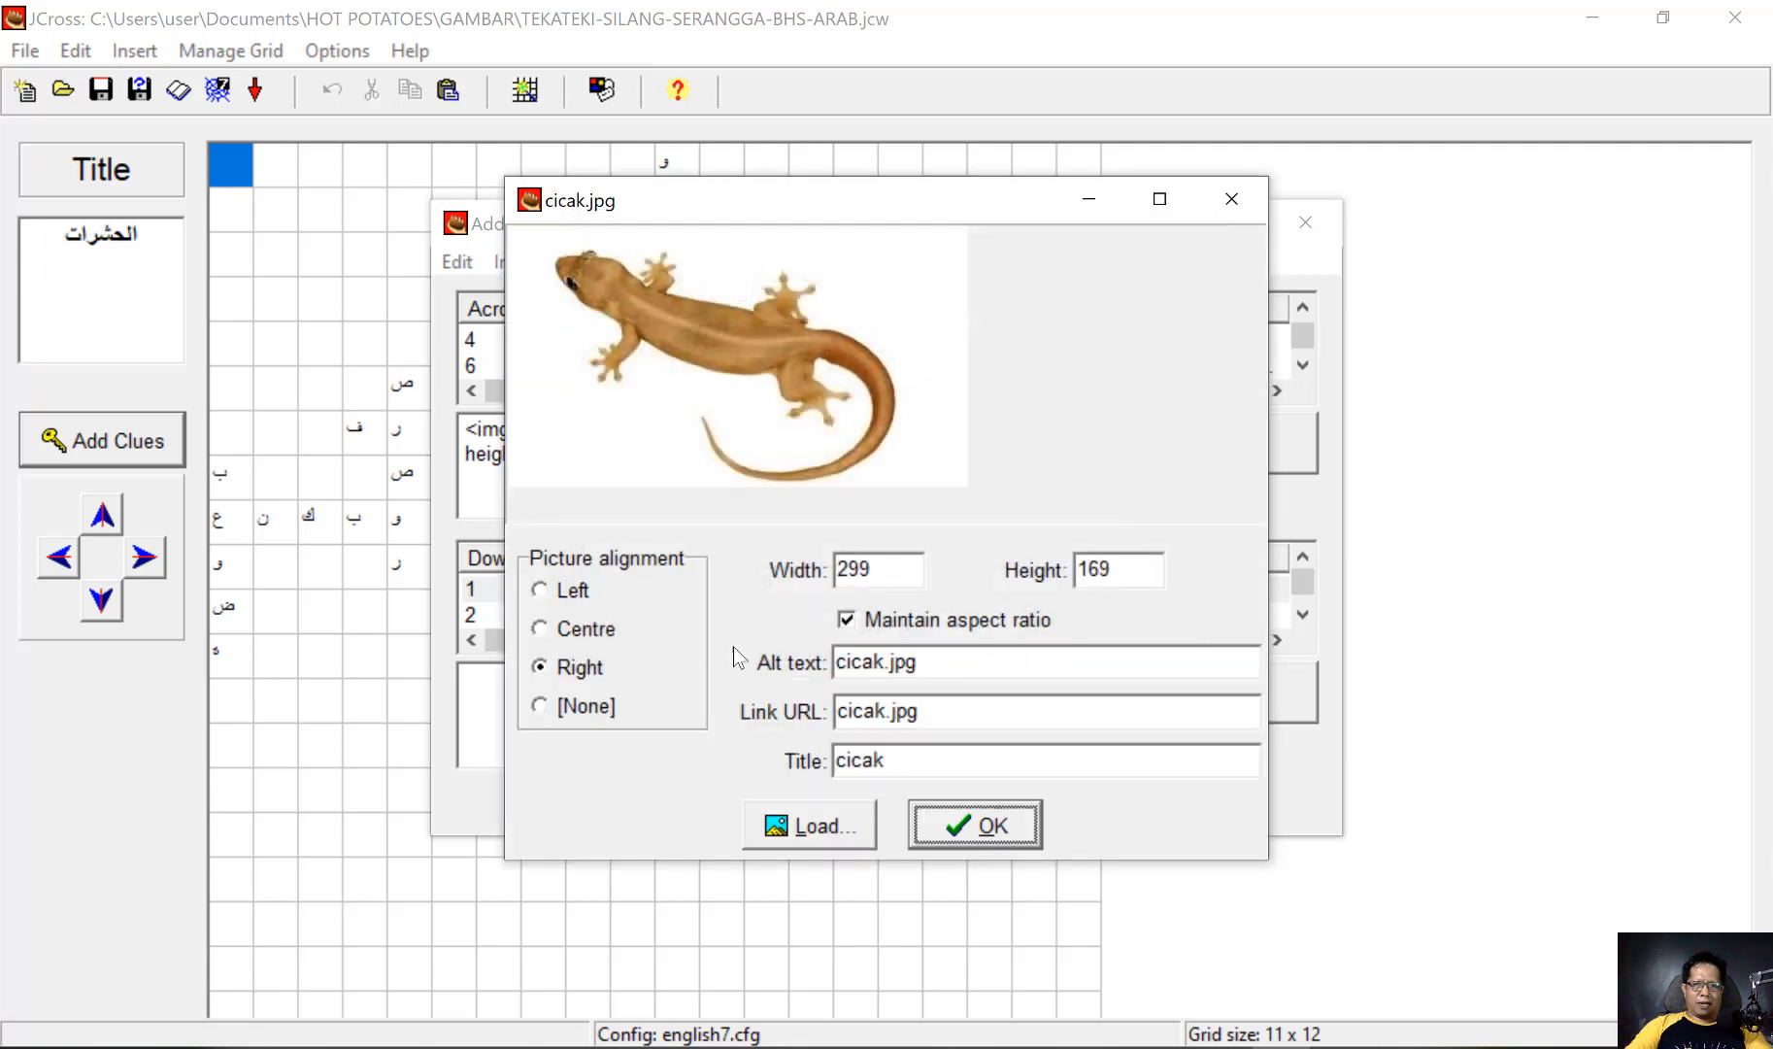
Set the cicak.jpg picture to width 150 and apply it as the clue for down word 1
left_click_drag(903, 575, 777, 569)
type("150")
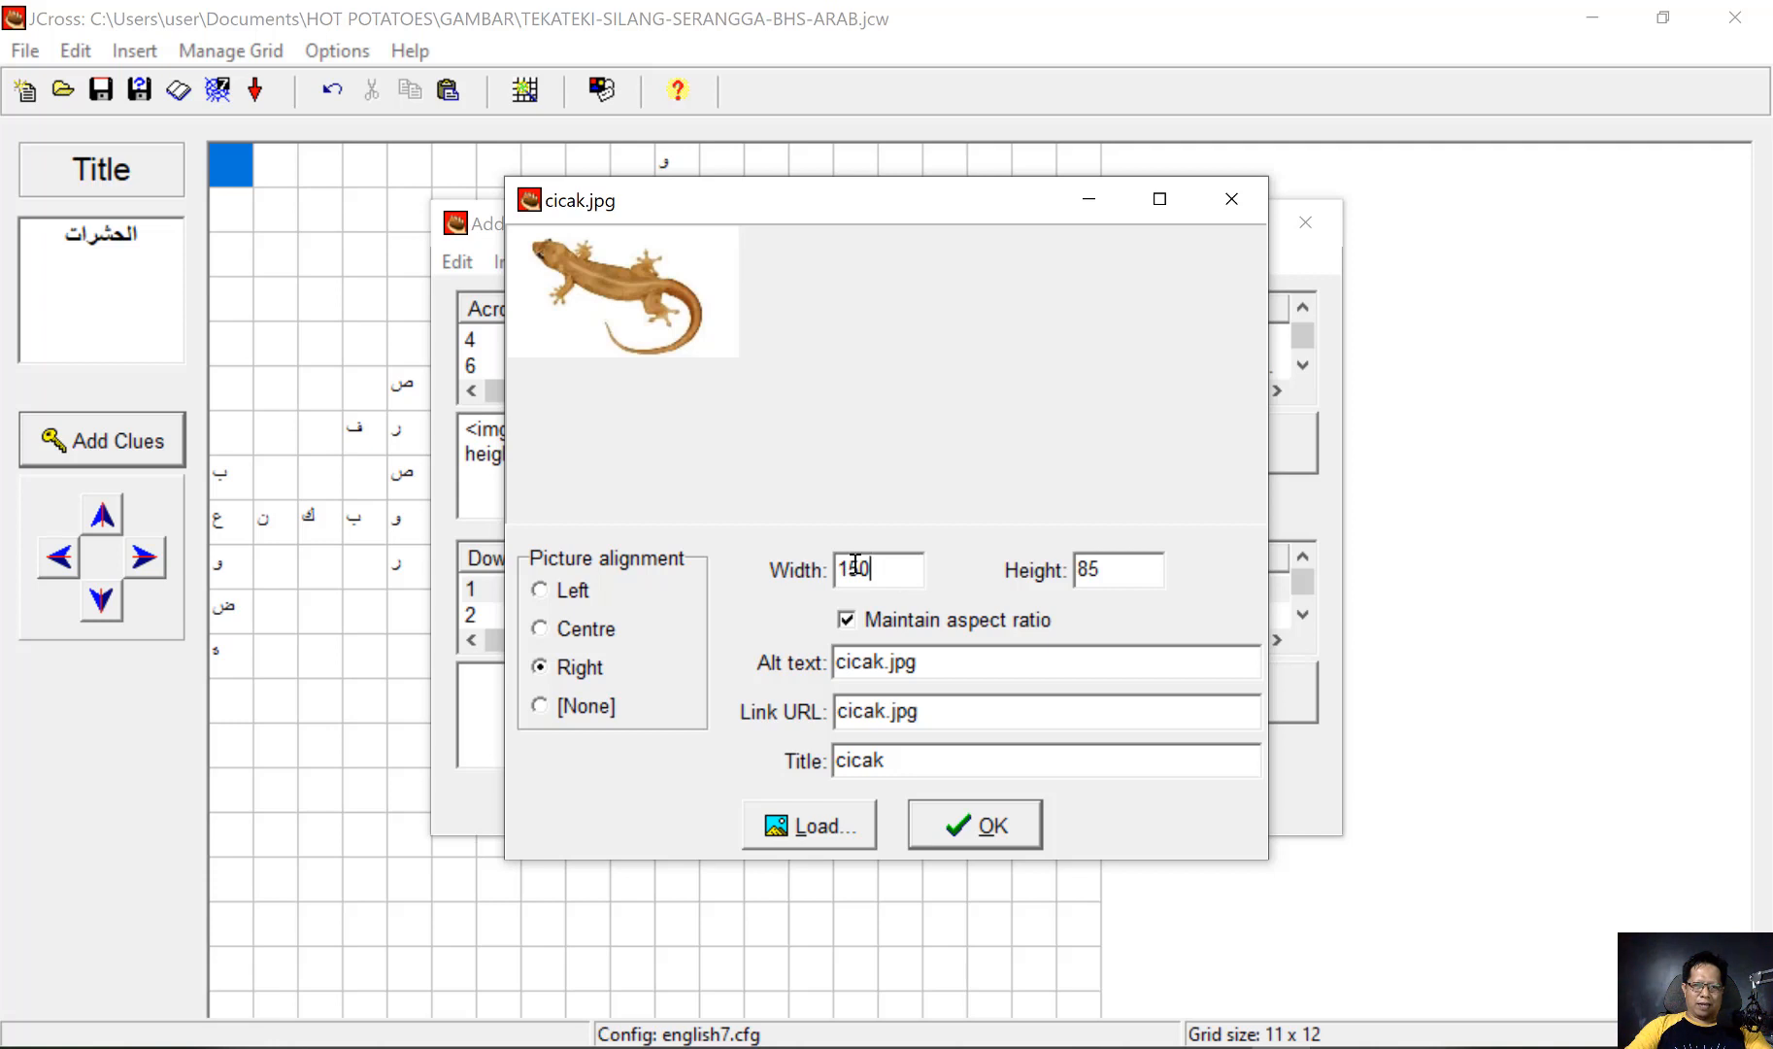
left_click(988, 832)
left_click(1263, 691)
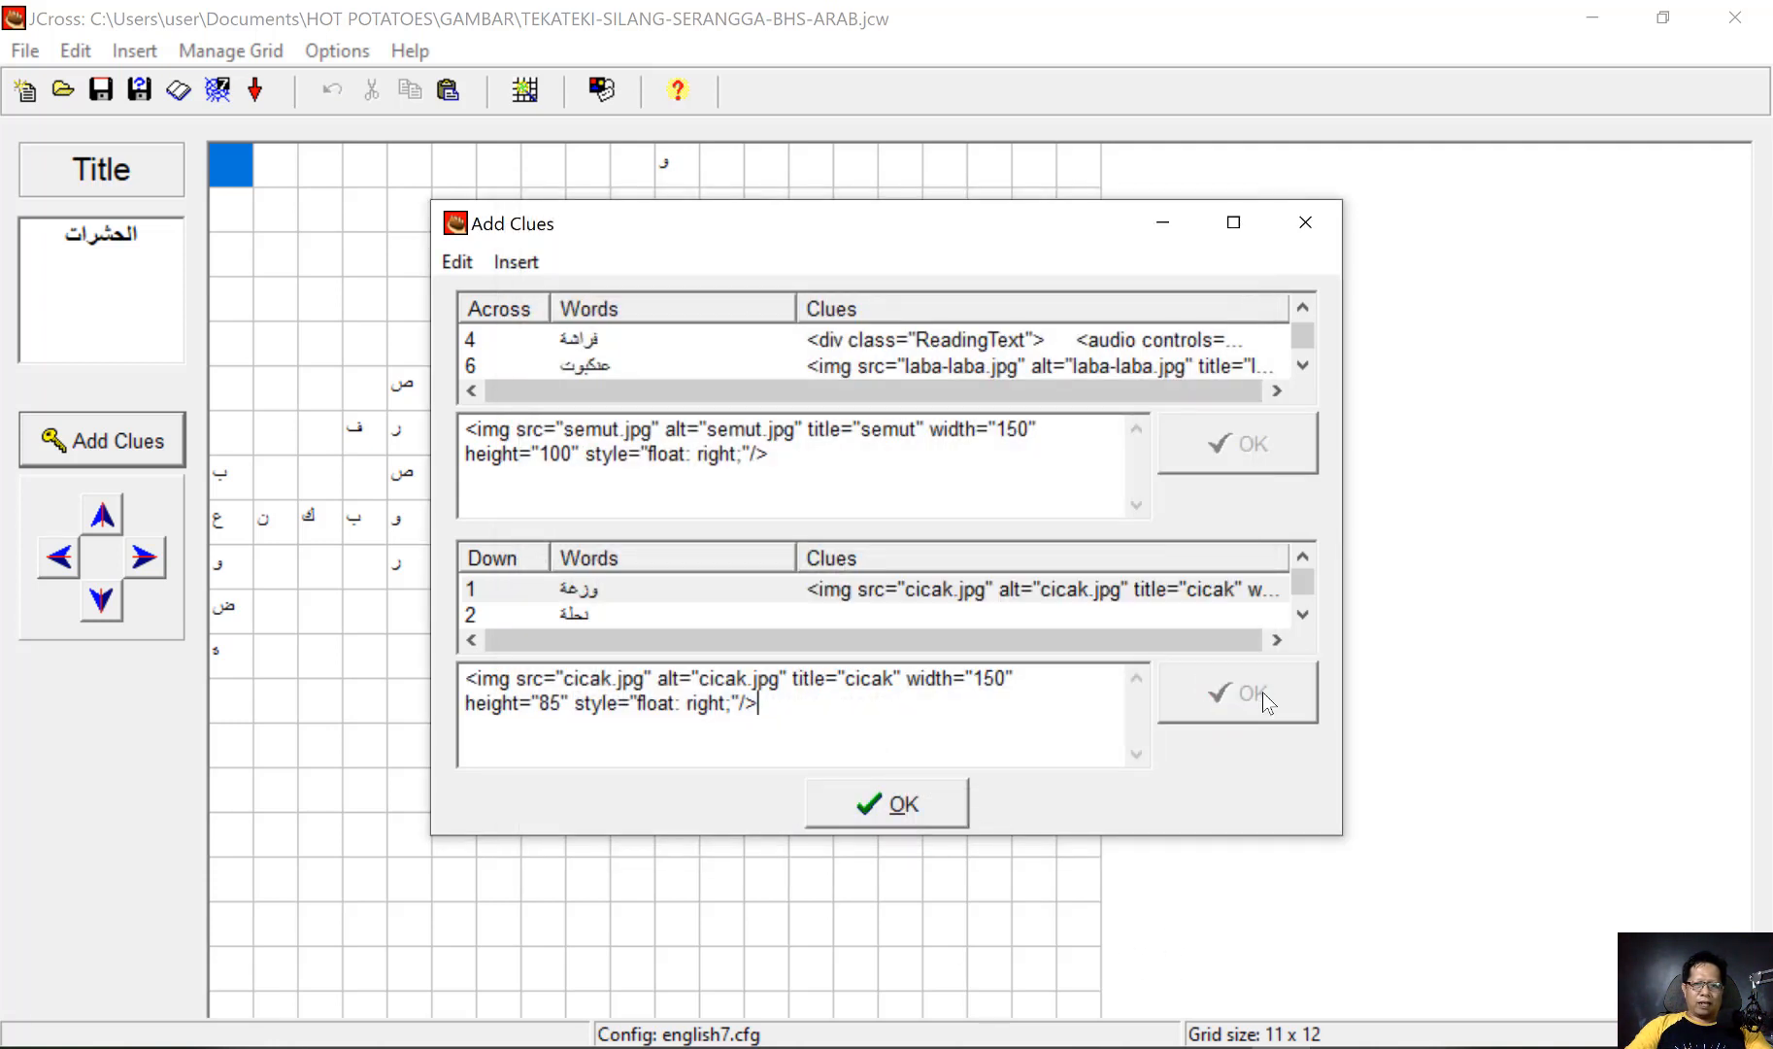
Load the local picture lebah.jpg from the GAMBAR folder for the down word نحلة
left_click(582, 609)
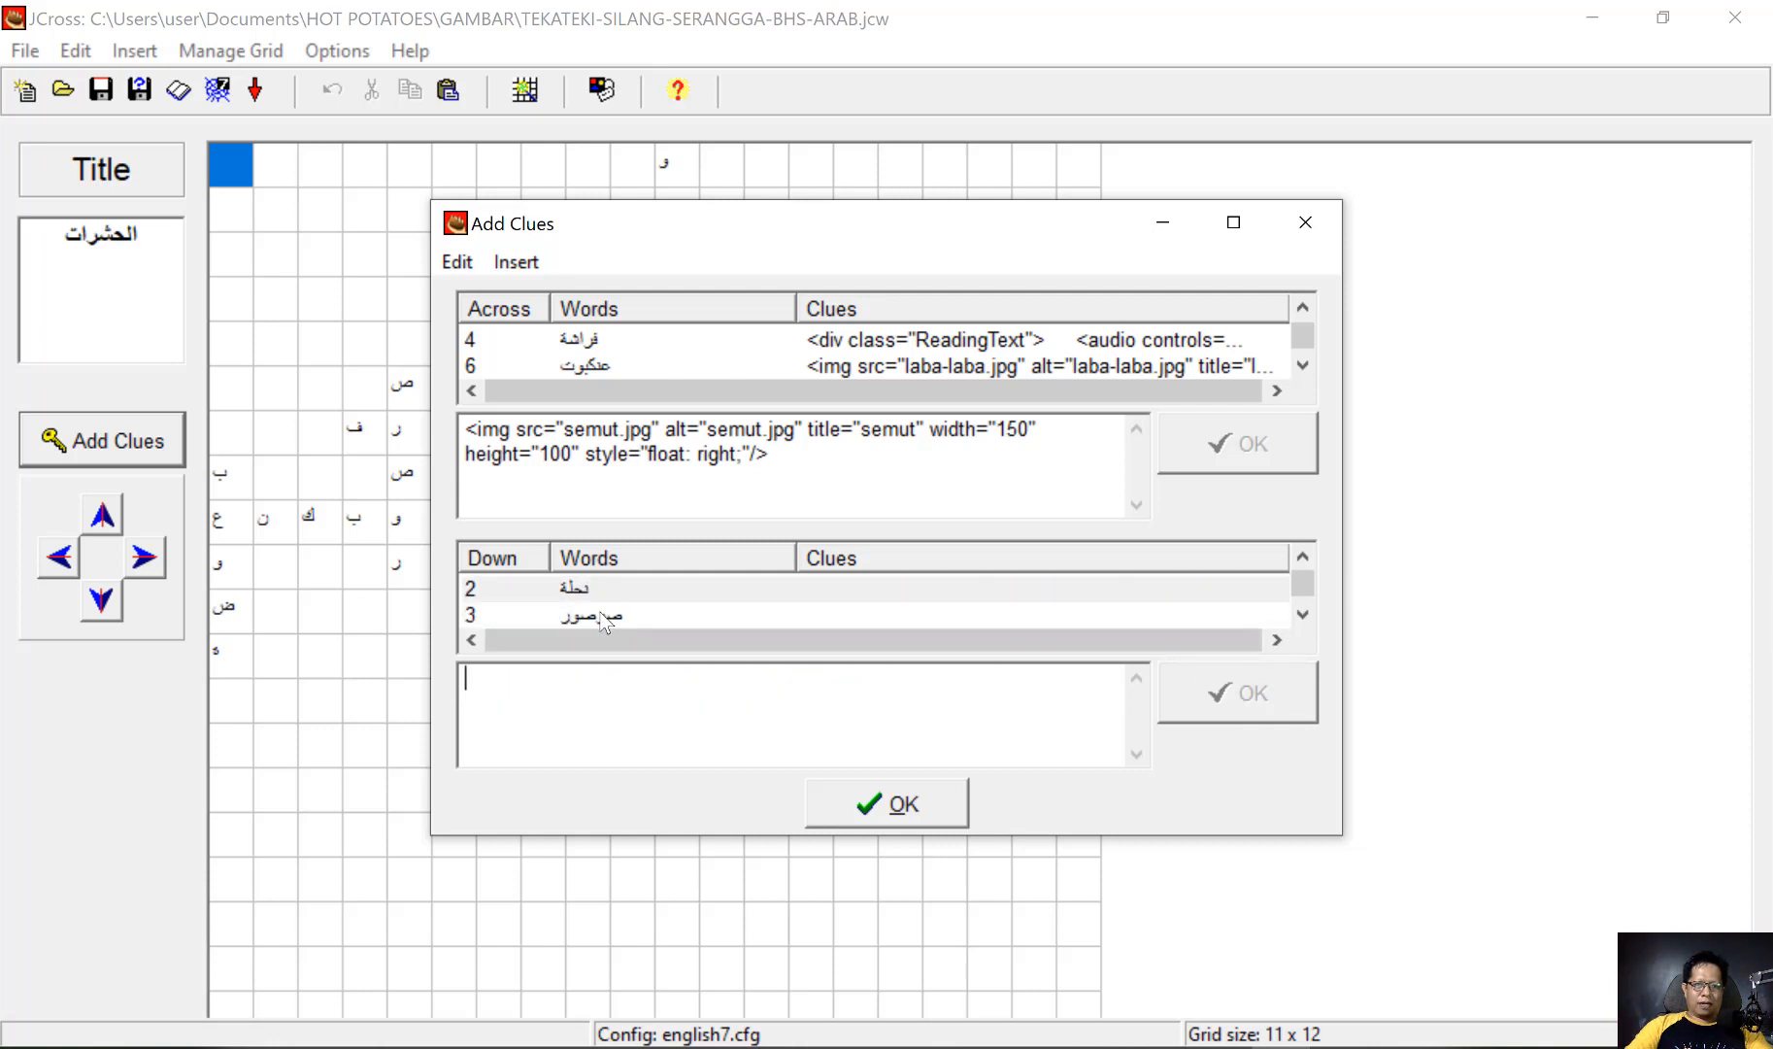
left_click(520, 272)
mouse_move(587, 292)
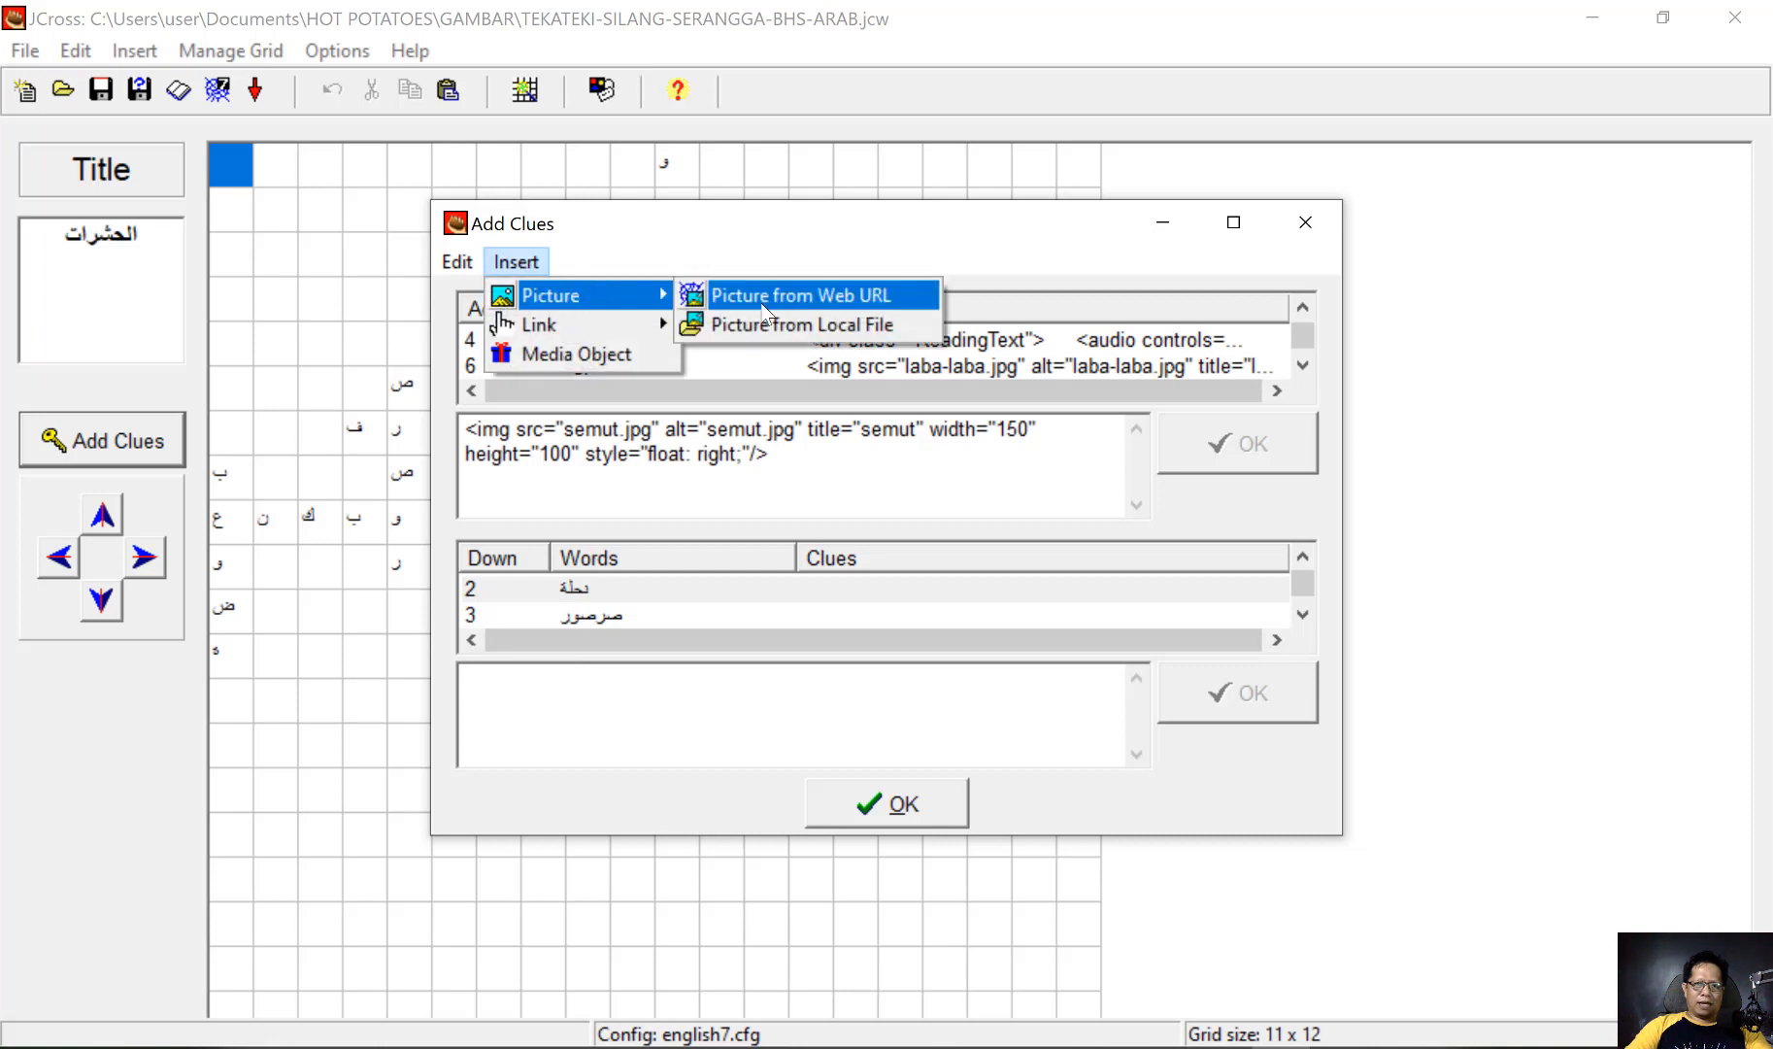
left_click(817, 325)
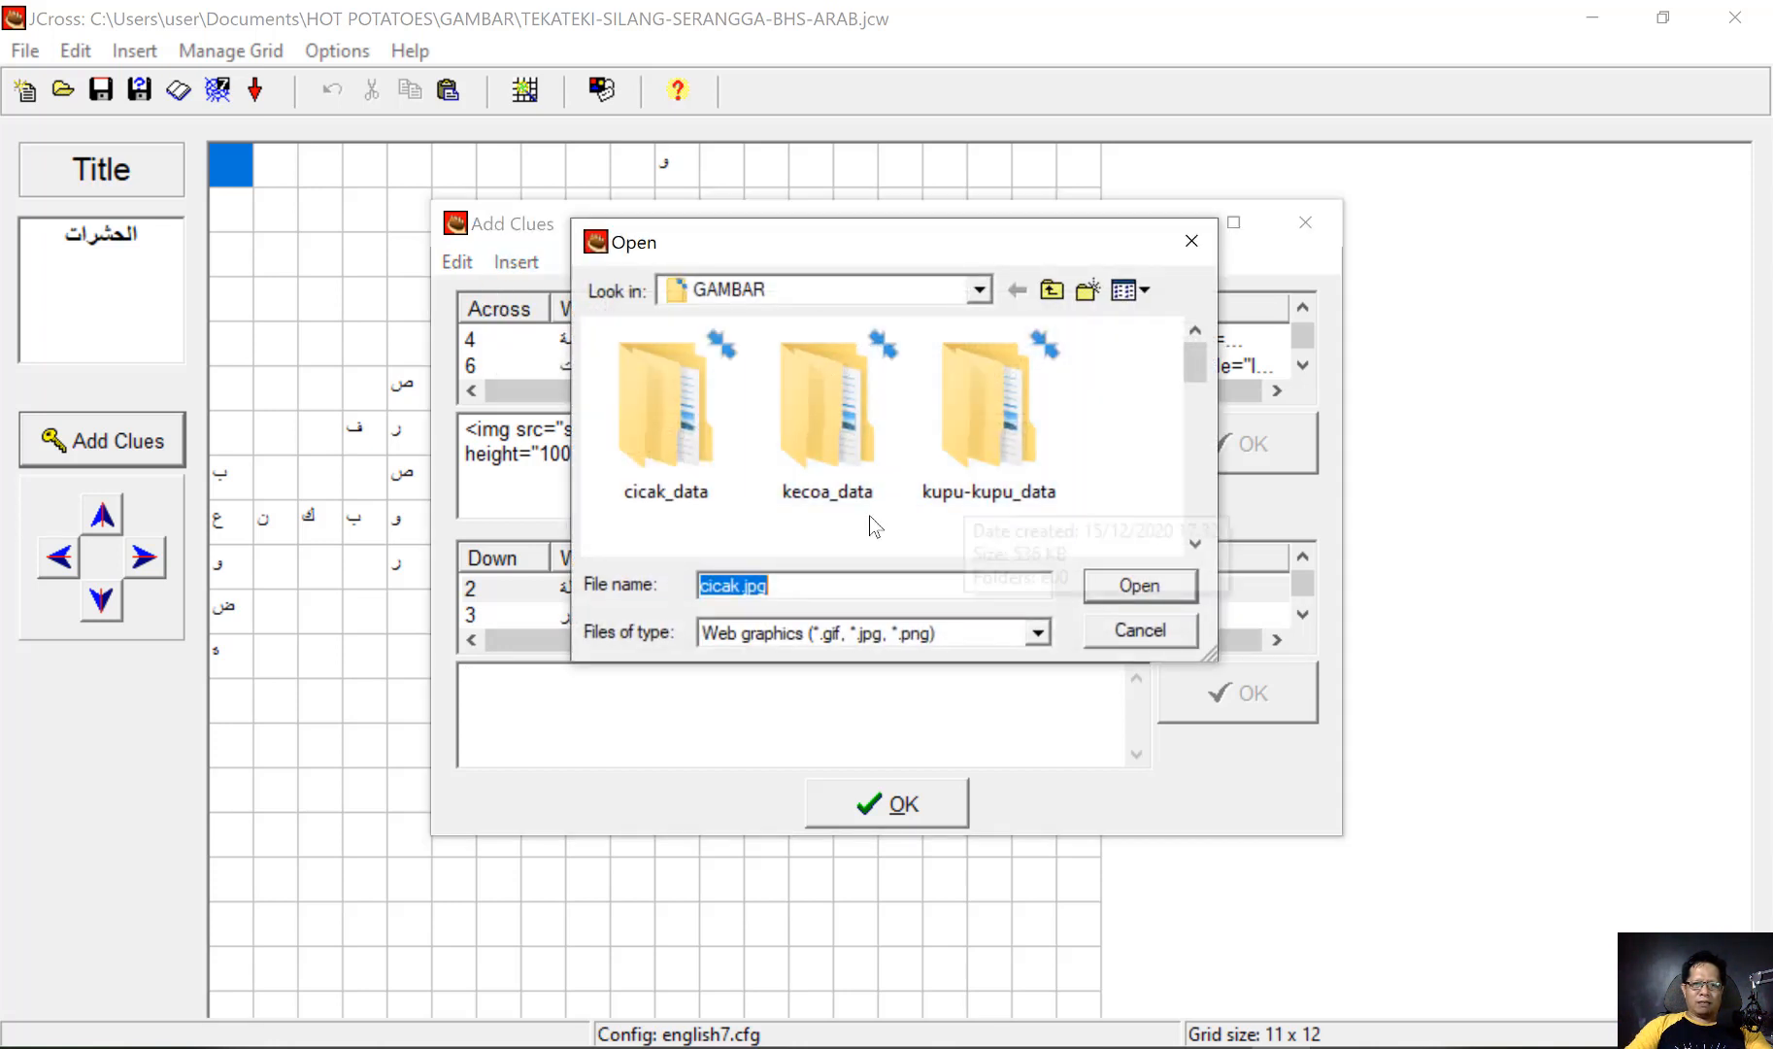
scroll(875, 526, "down", 5)
left_click(985, 434)
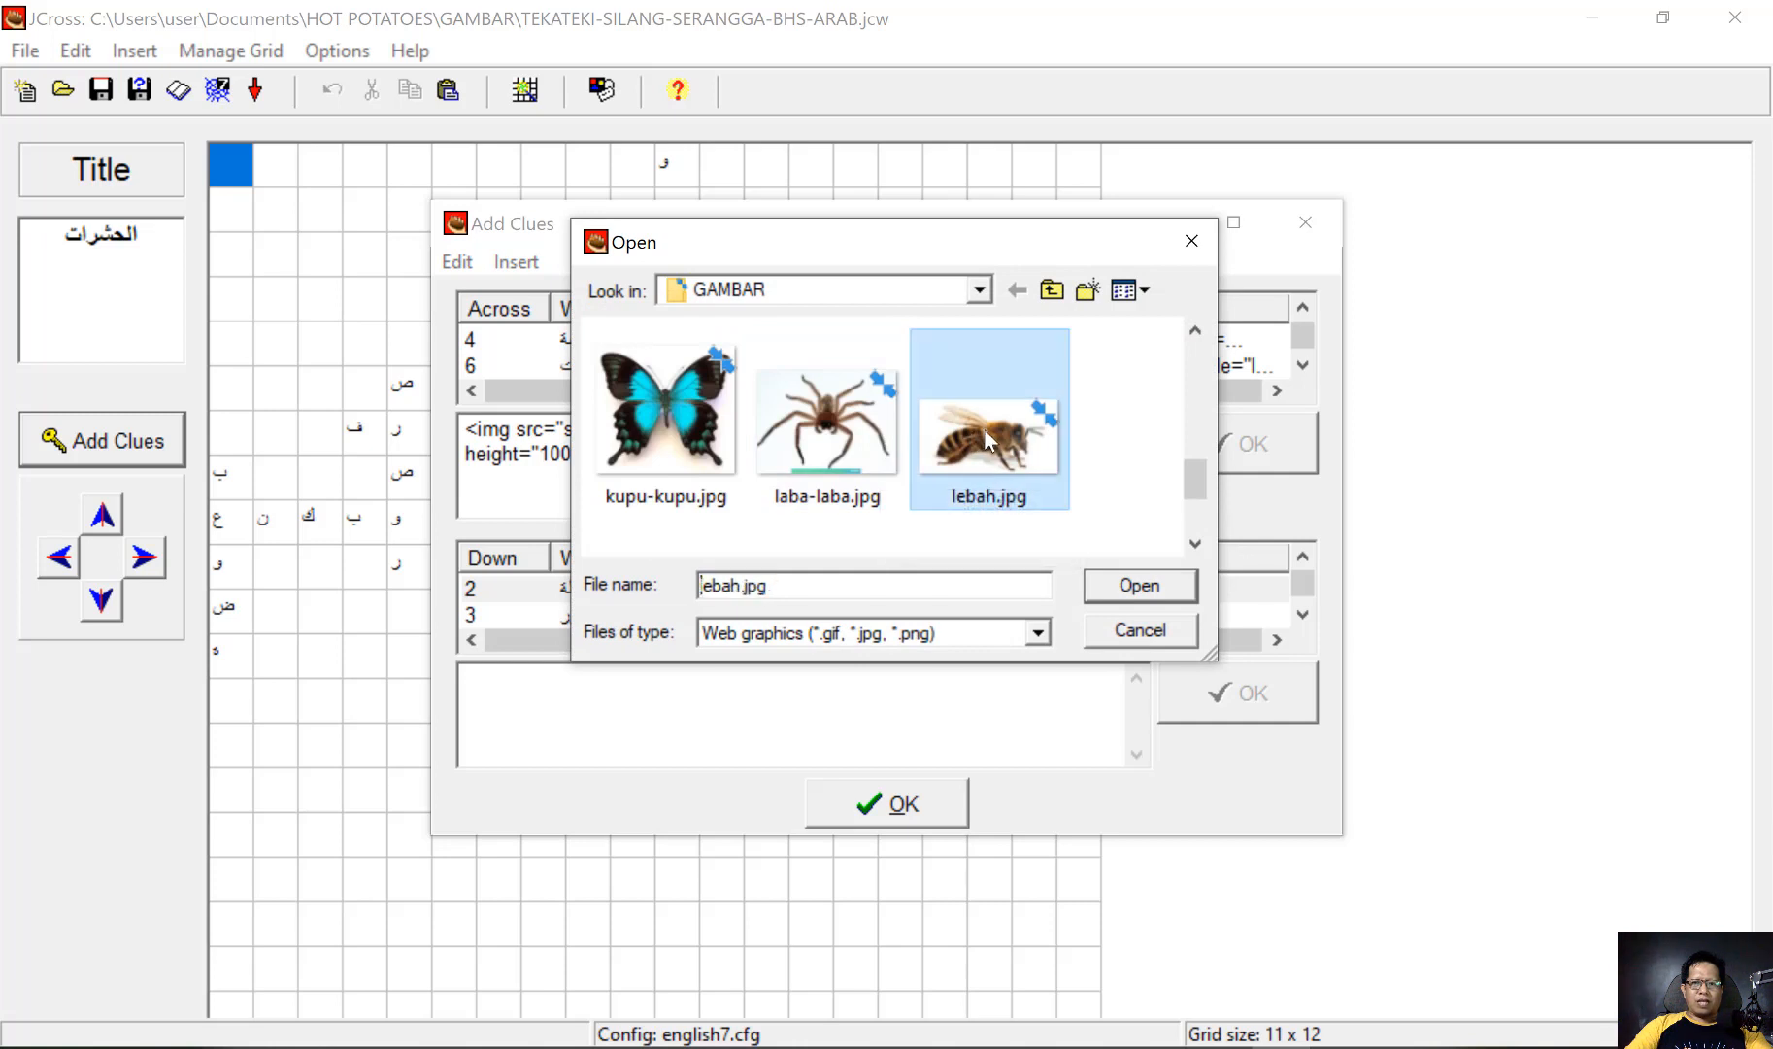
left_click(1139, 585)
Set the lebah.jpg picture to width 150 and apply it as the clue for نحلة
left_click_drag(895, 568, 805, 570)
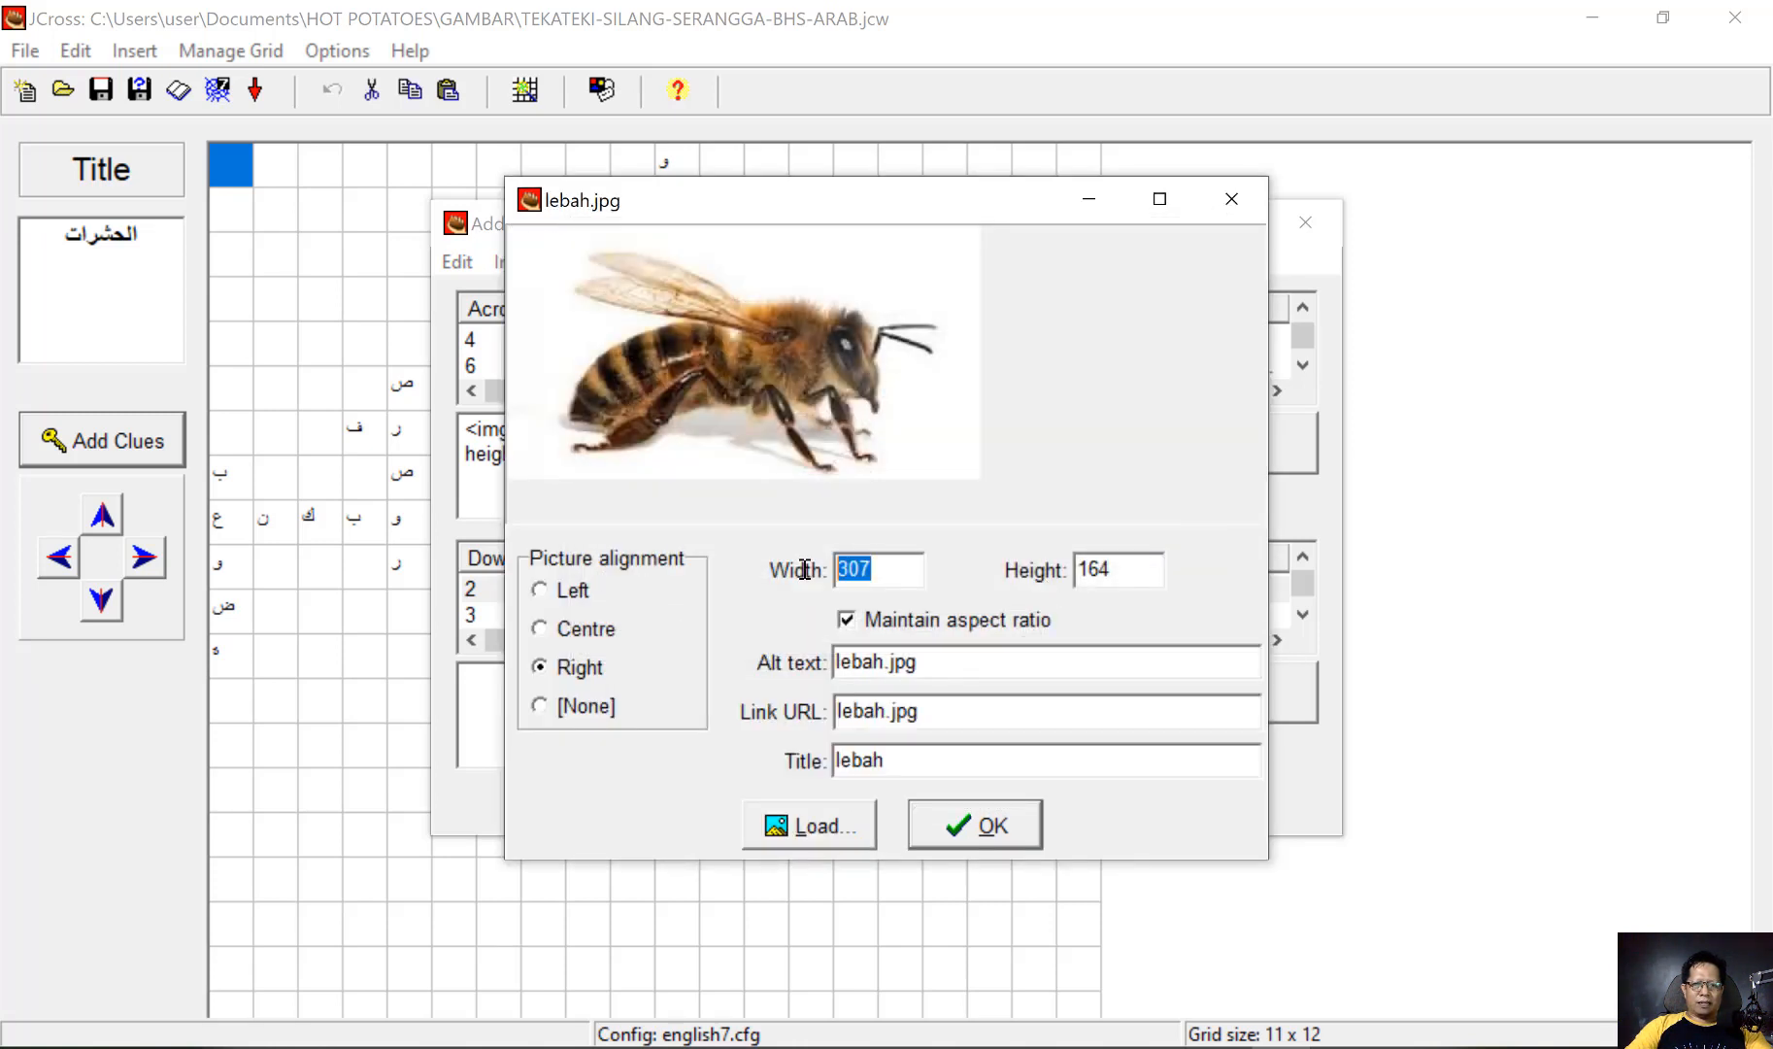
type("150")
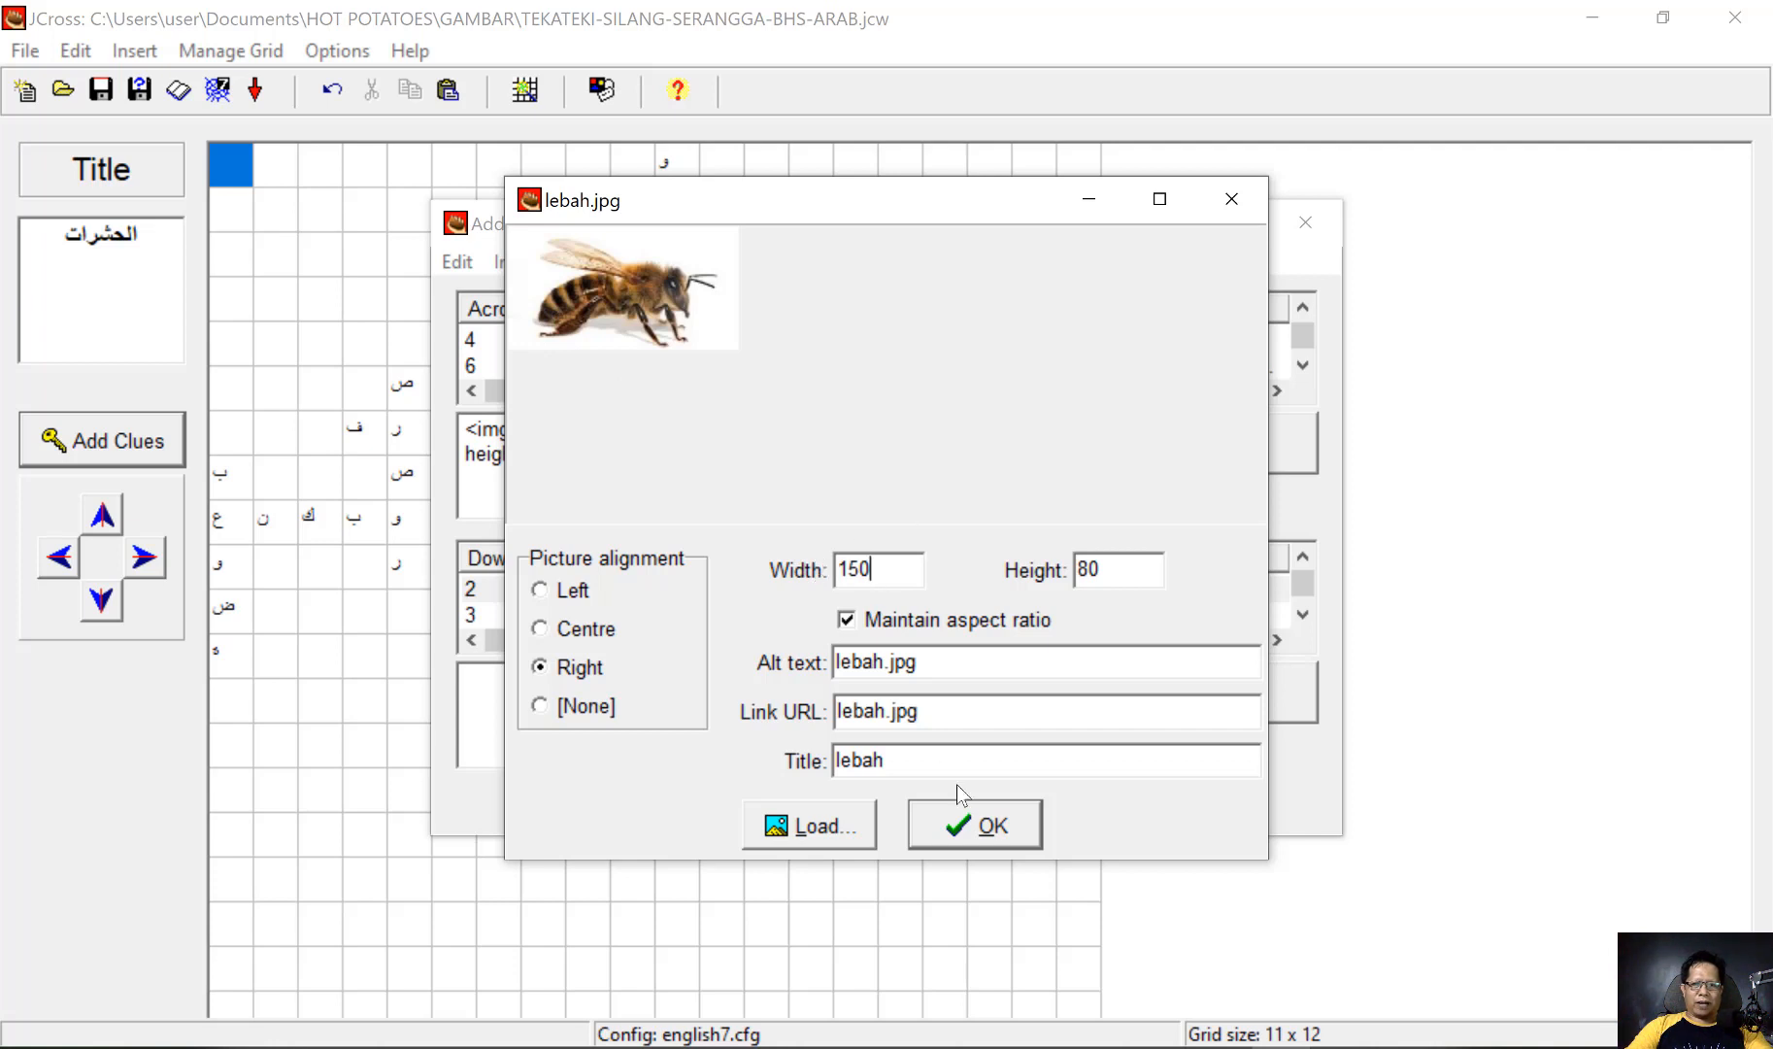
left_click(975, 827)
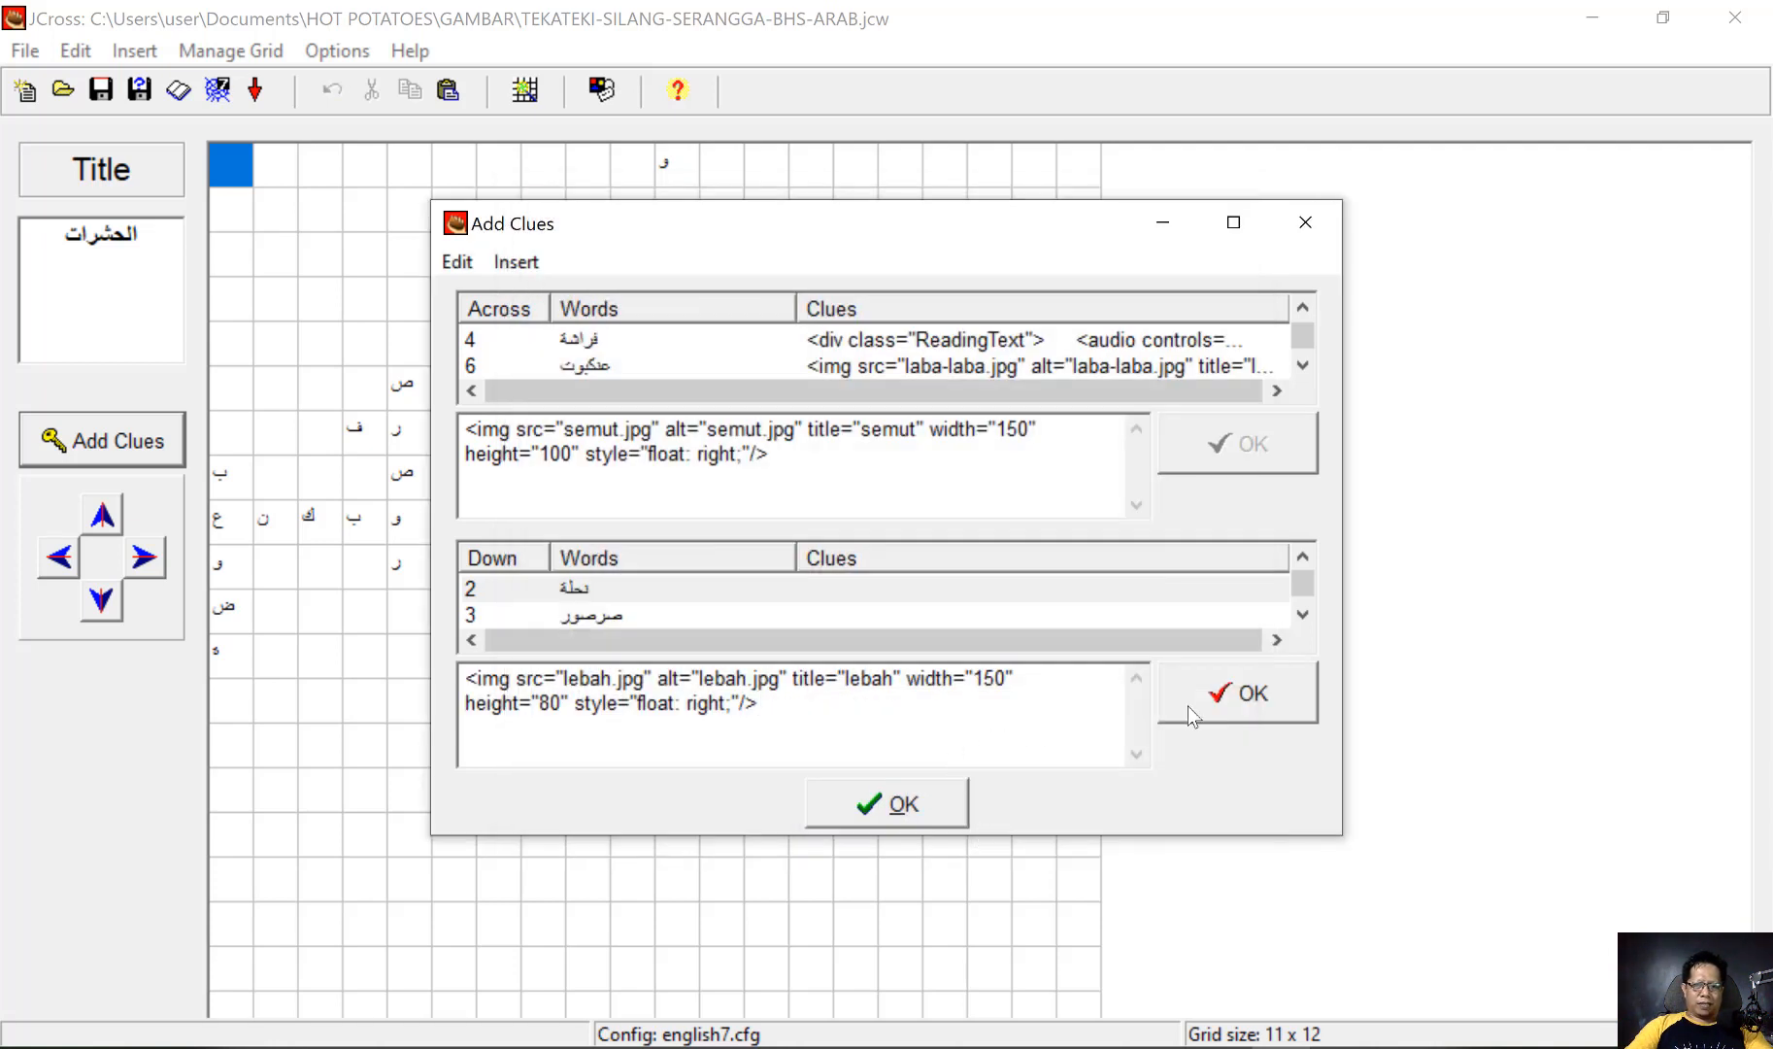
left_click(1235, 698)
Load the local picture lipas.jpg from the GAMBAR folder for the down word صرصور
left_click(602, 616)
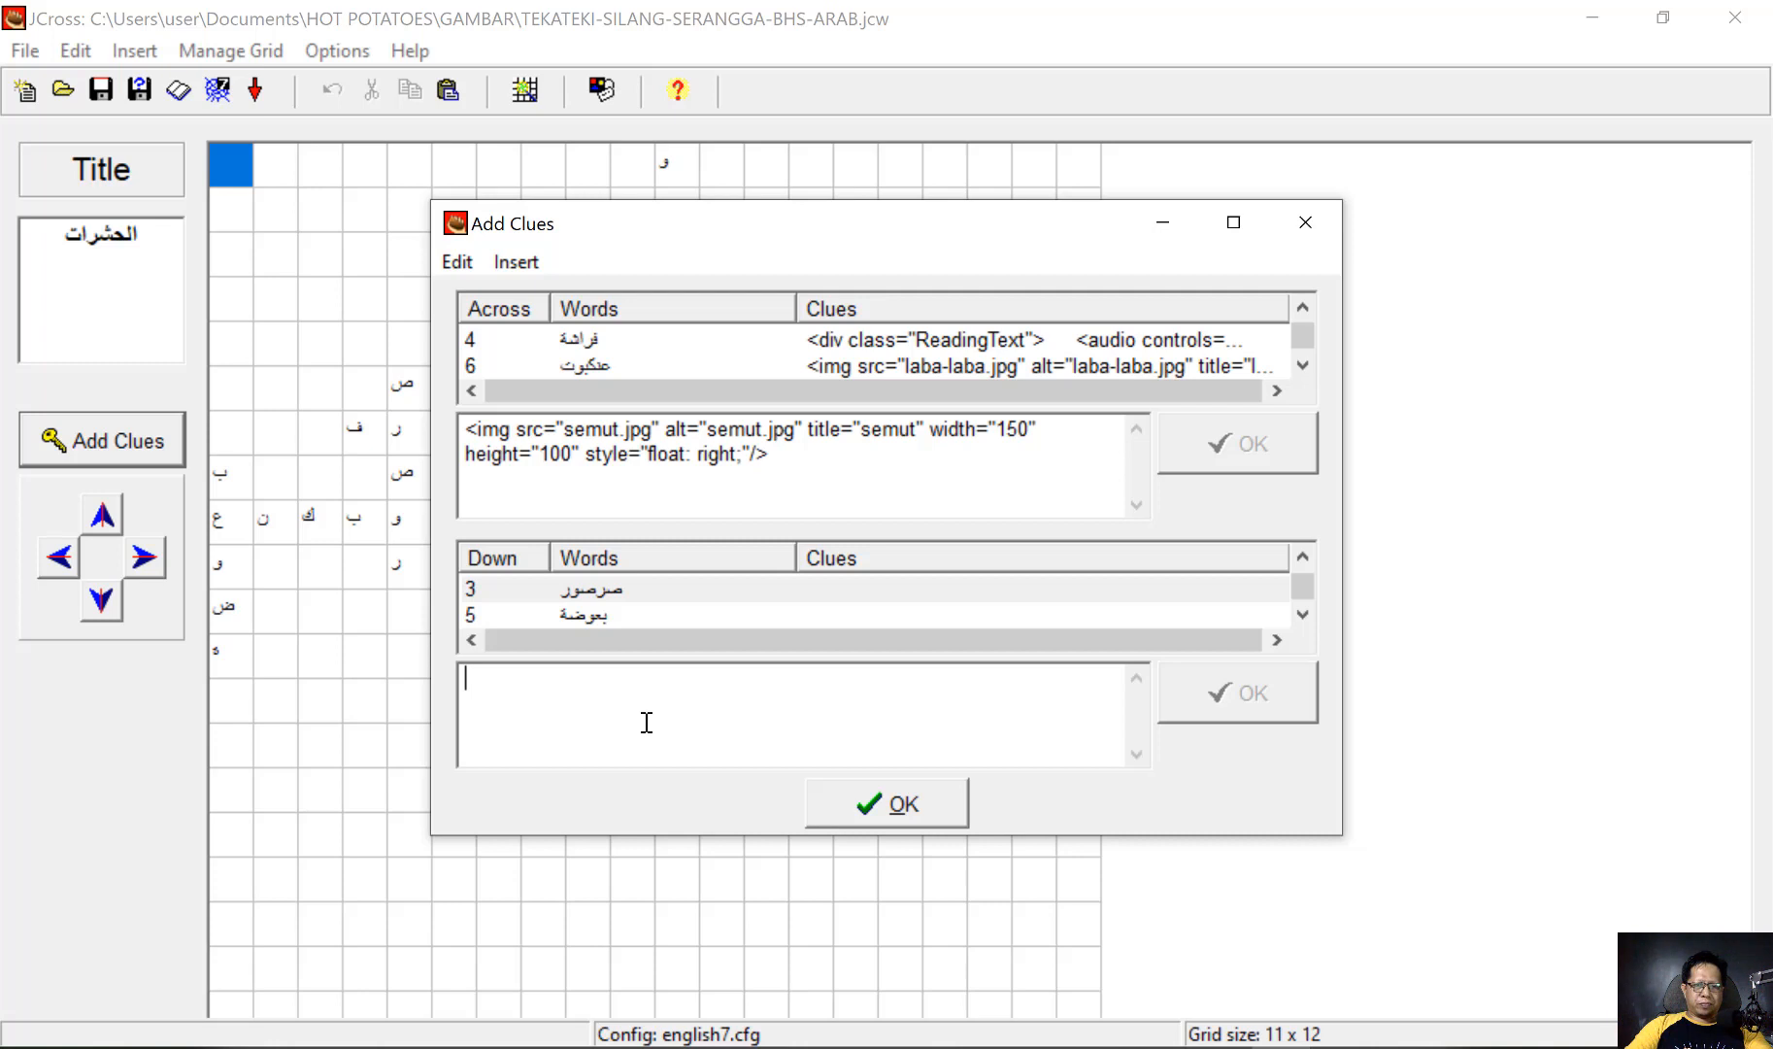
left_click(516, 262)
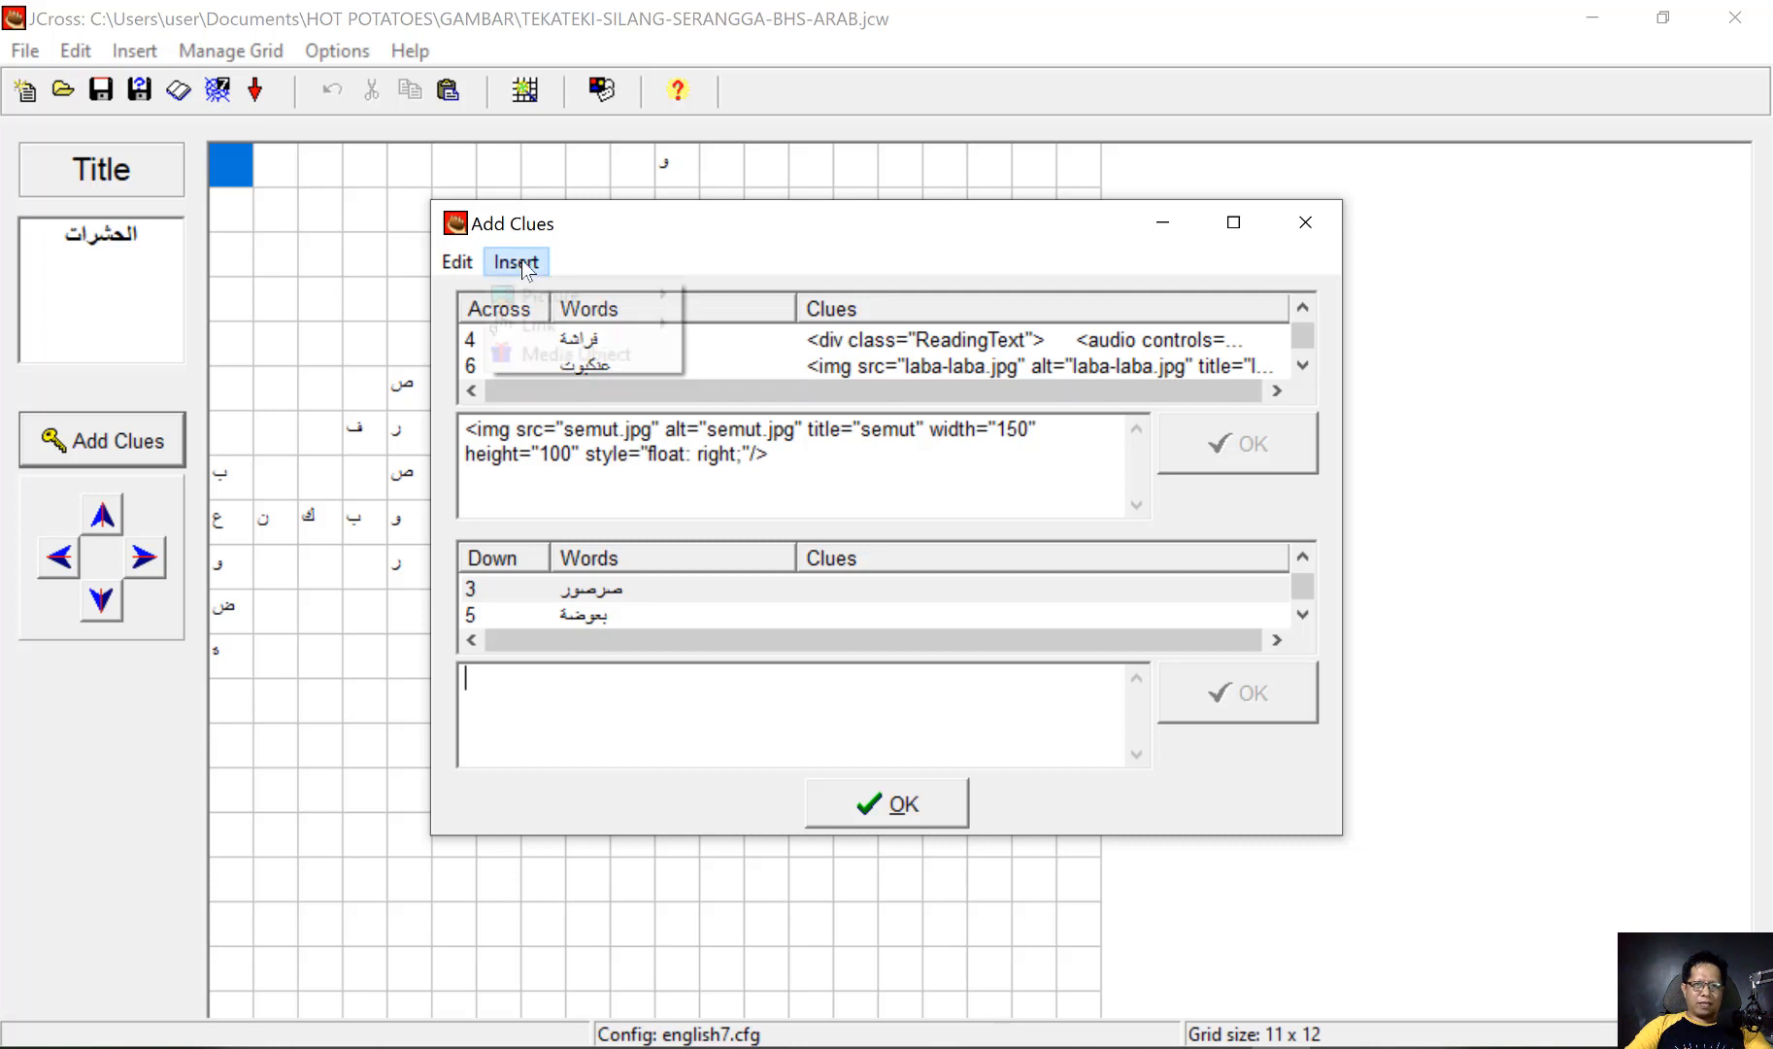
mouse_move(593, 281)
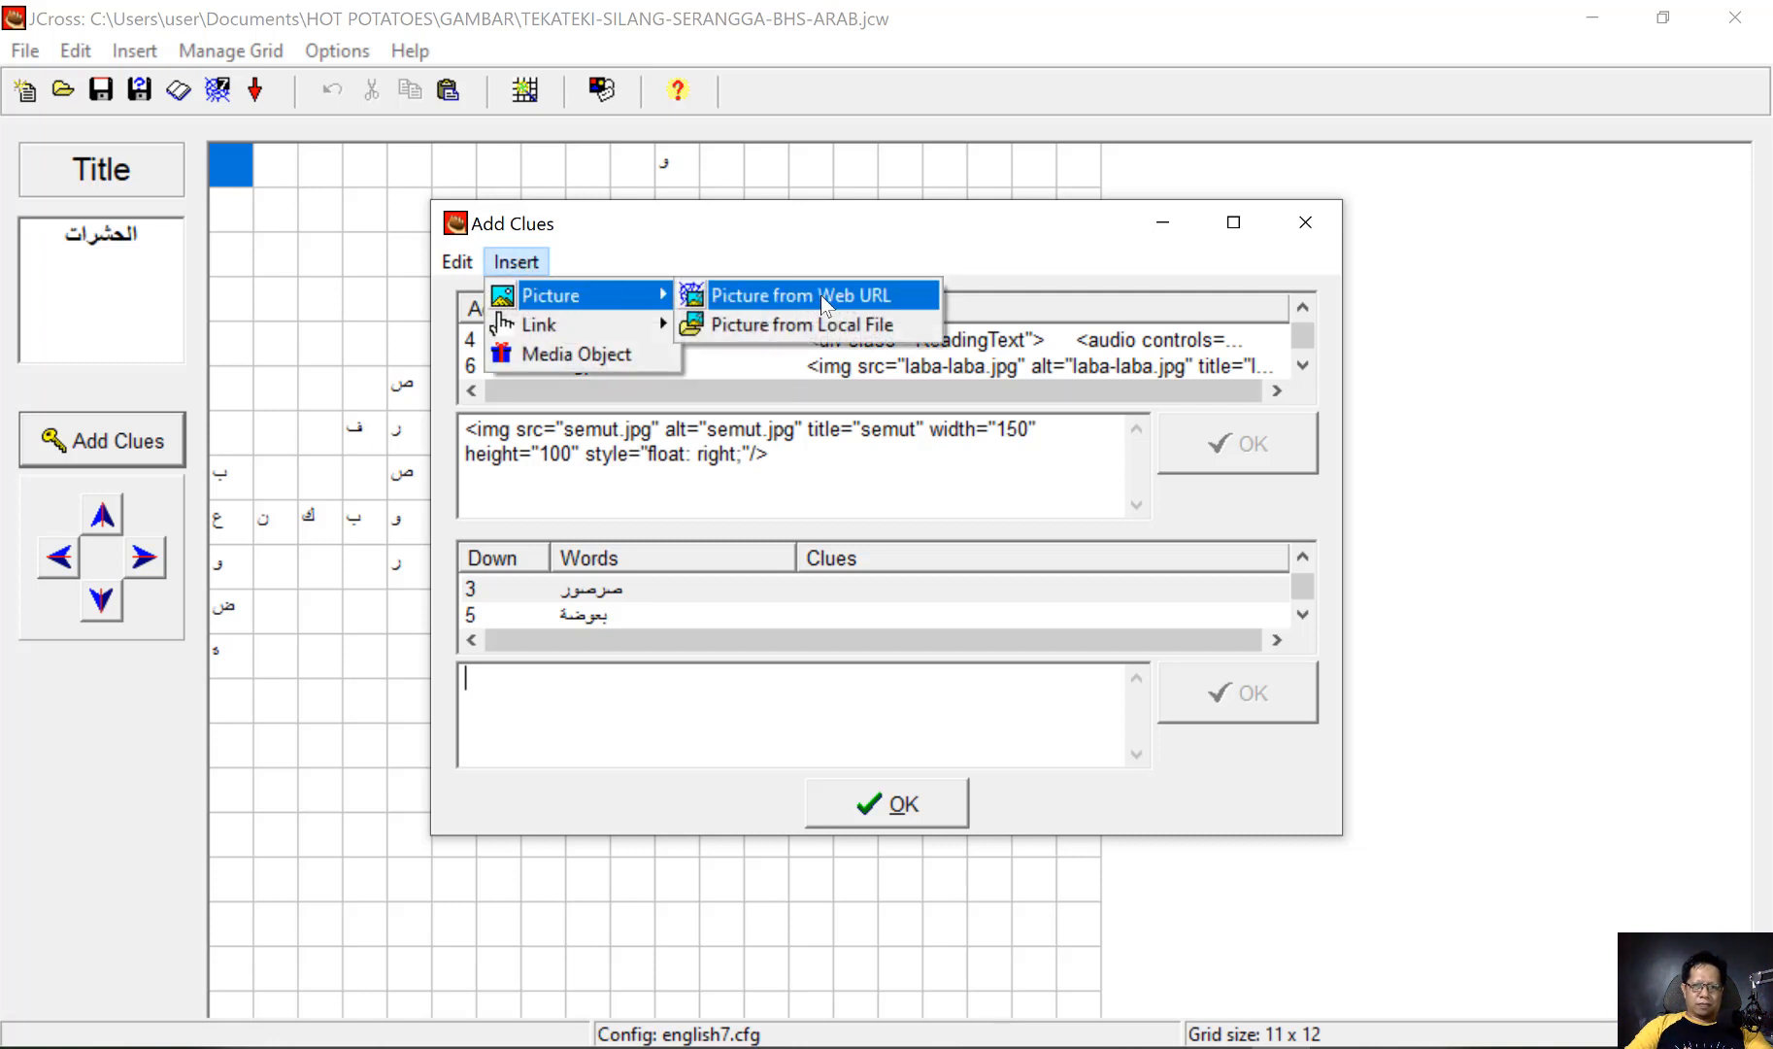
left_click(831, 326)
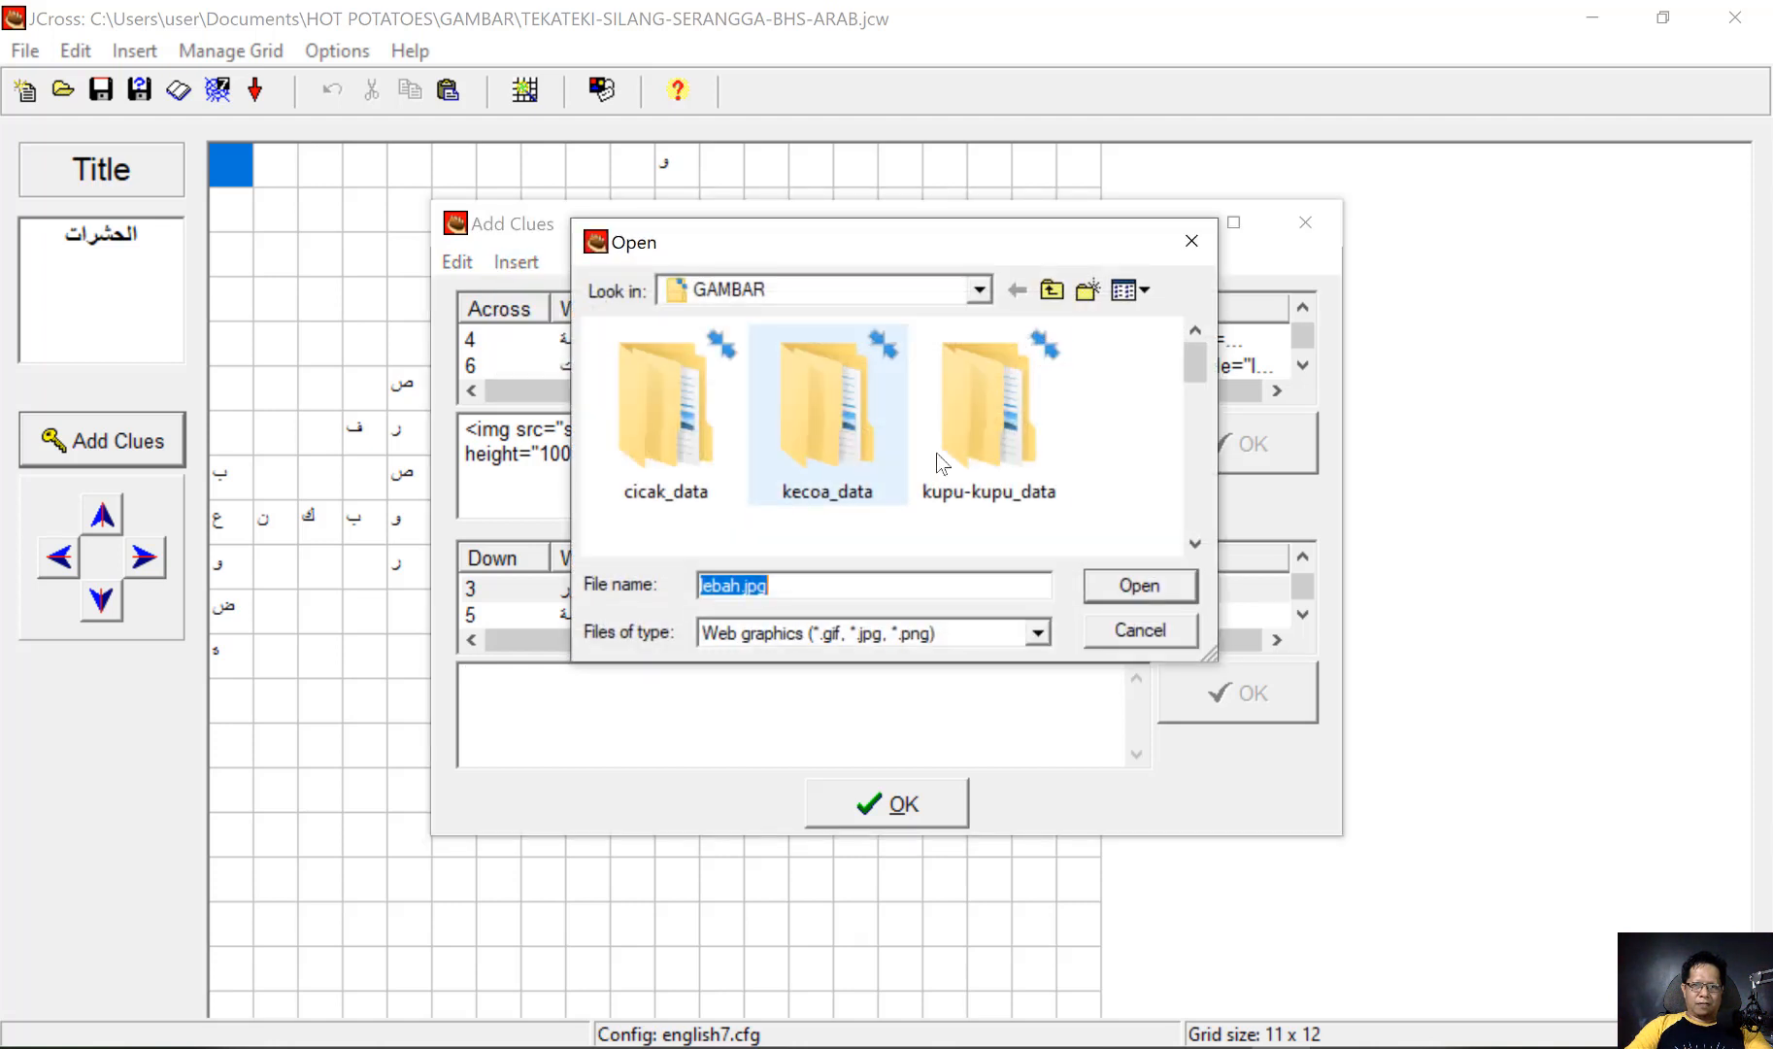
scroll(1019, 455, "down", 5)
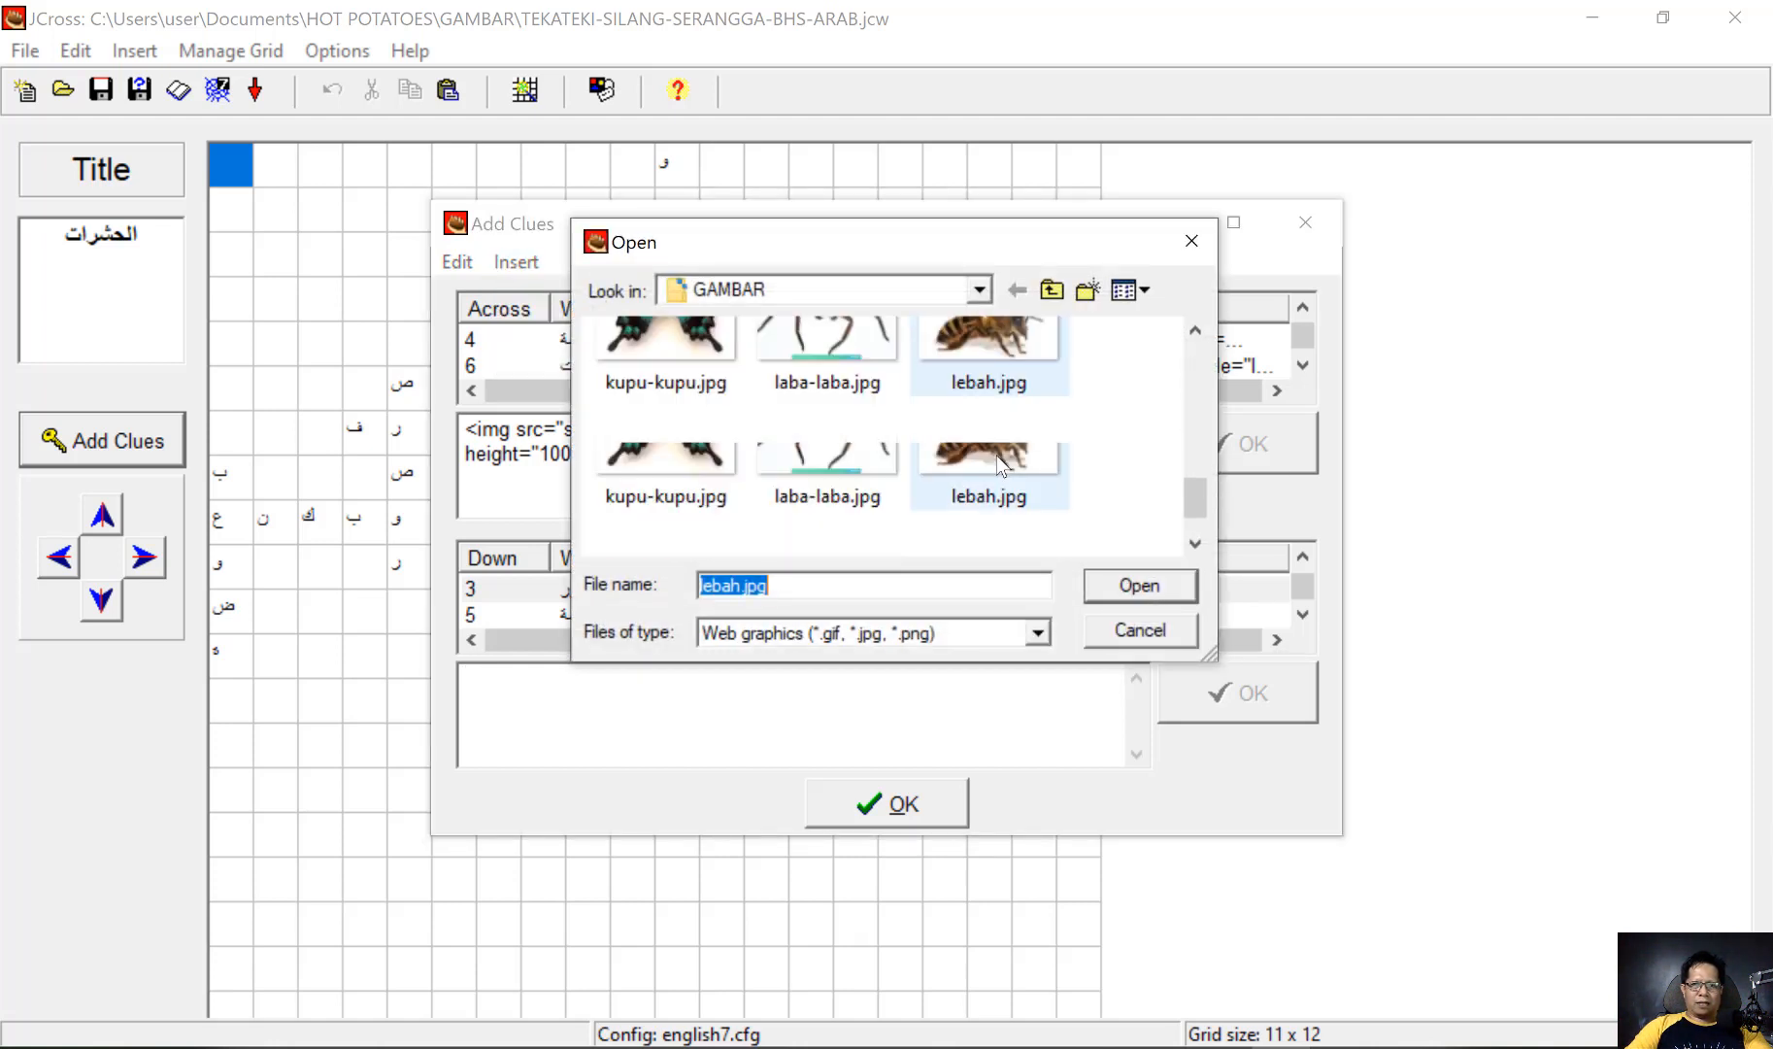
left_click(663, 514)
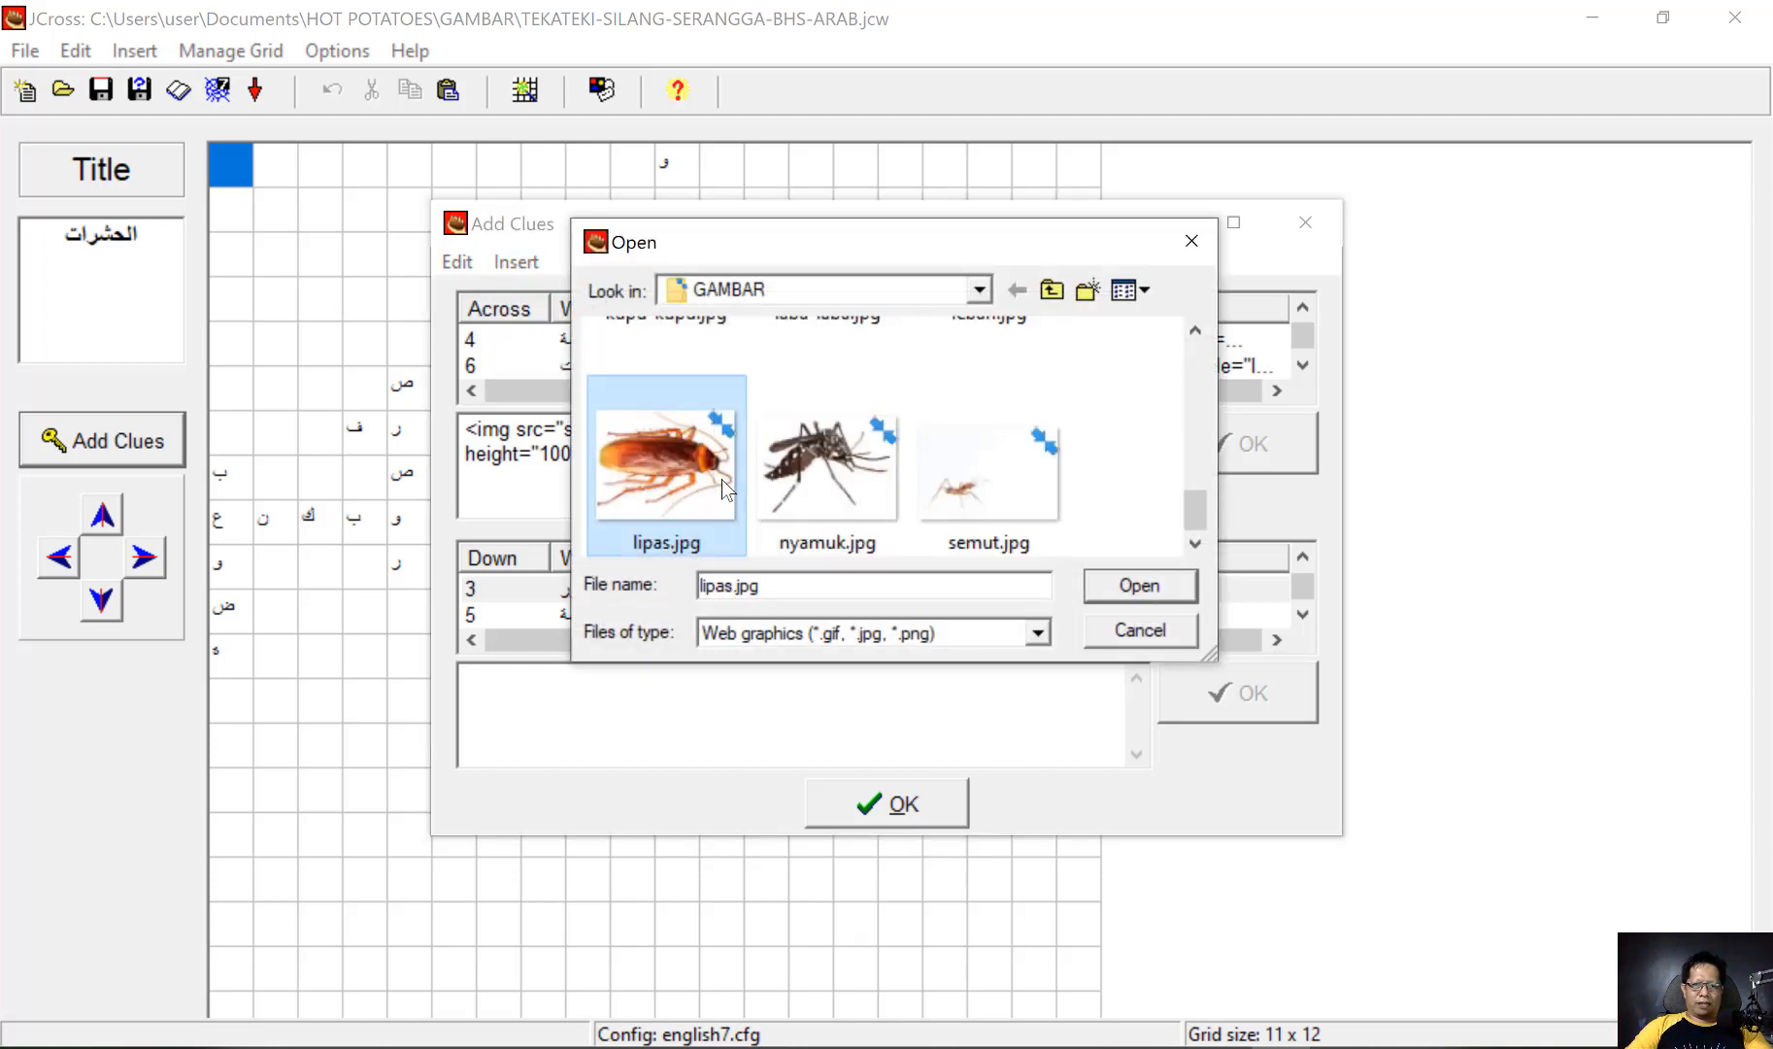
left_click(1130, 584)
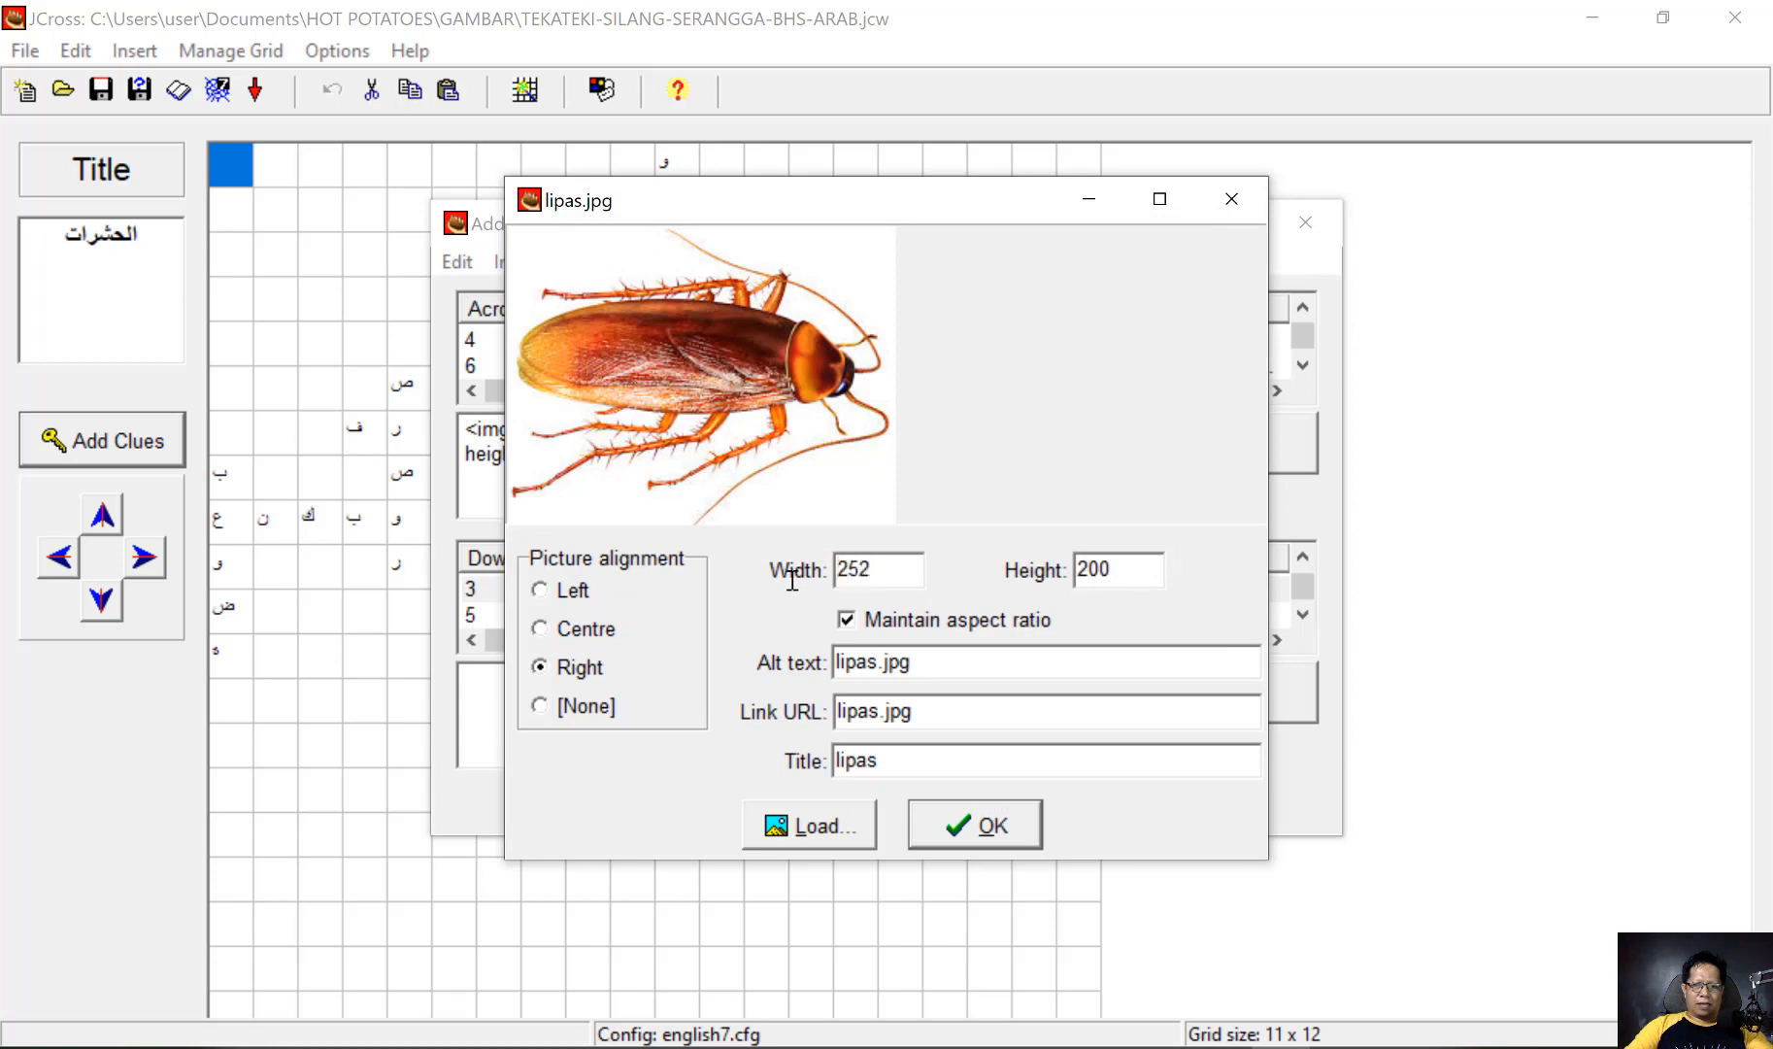
Set the lipas.jpg picture to width 150 and apply it as the clue for صرصور
left_click_drag(907, 563, 787, 581)
type("150")
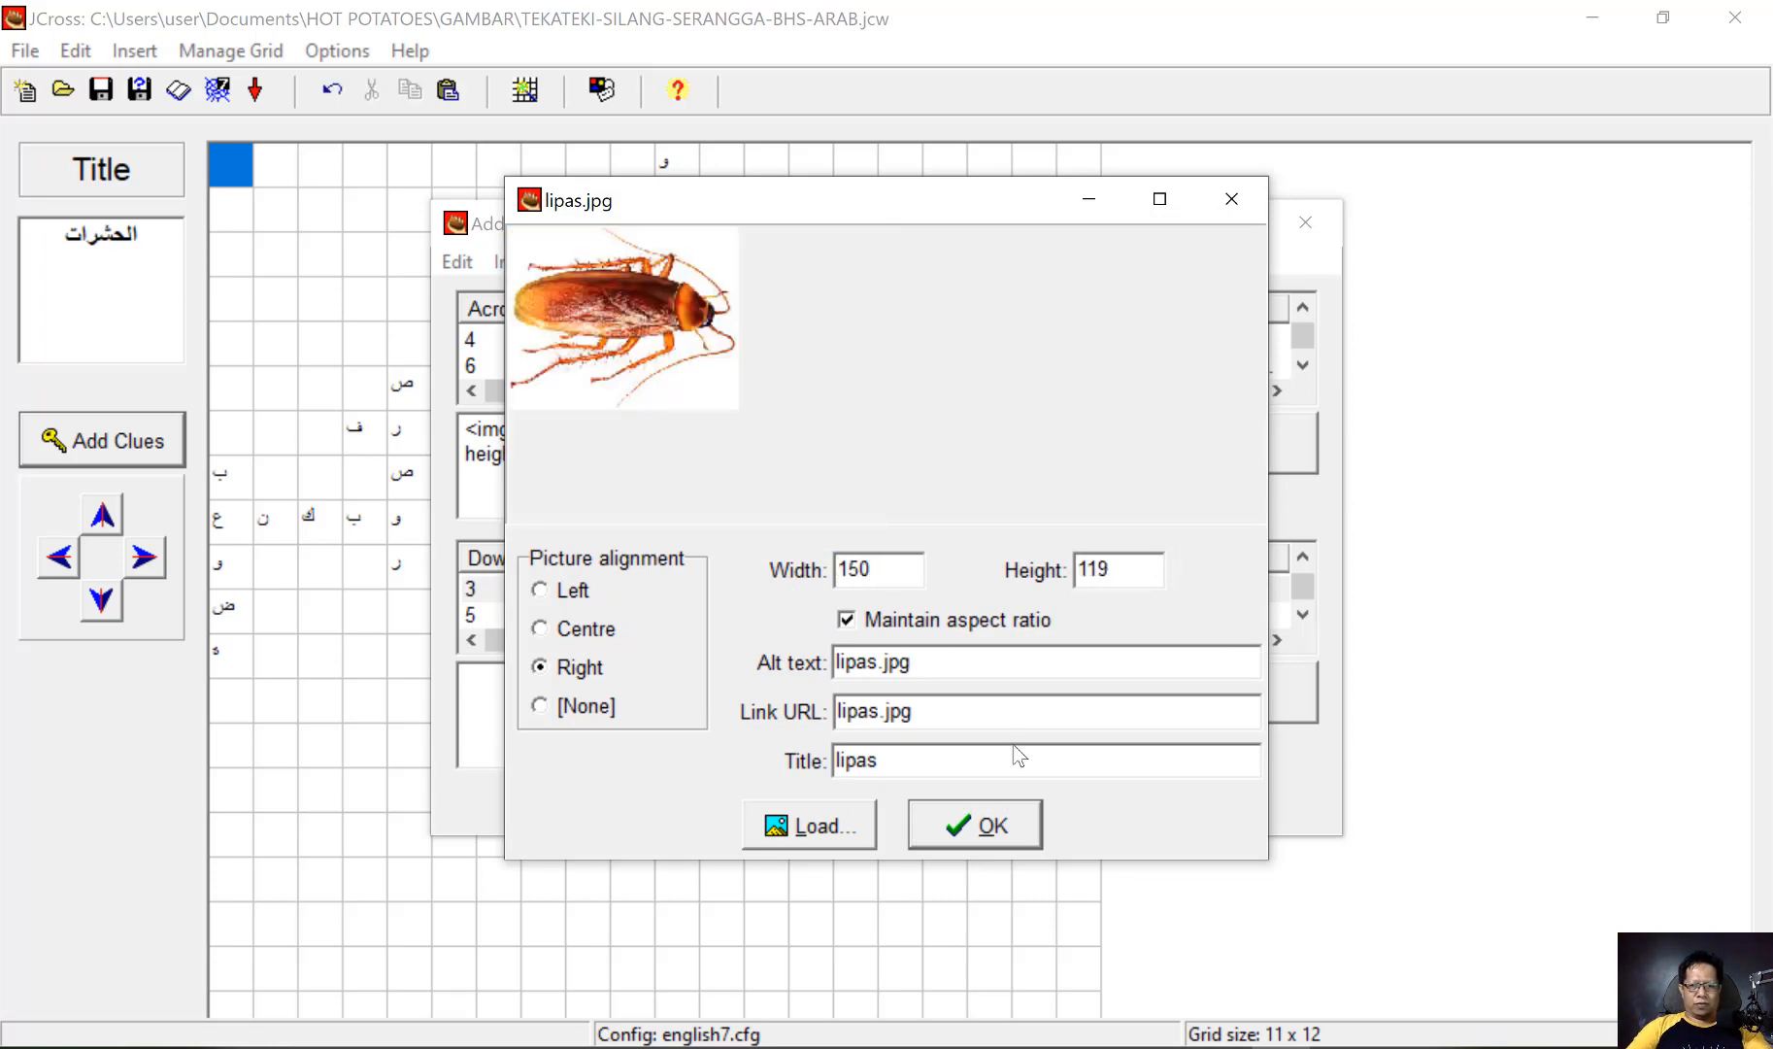
left_click(976, 825)
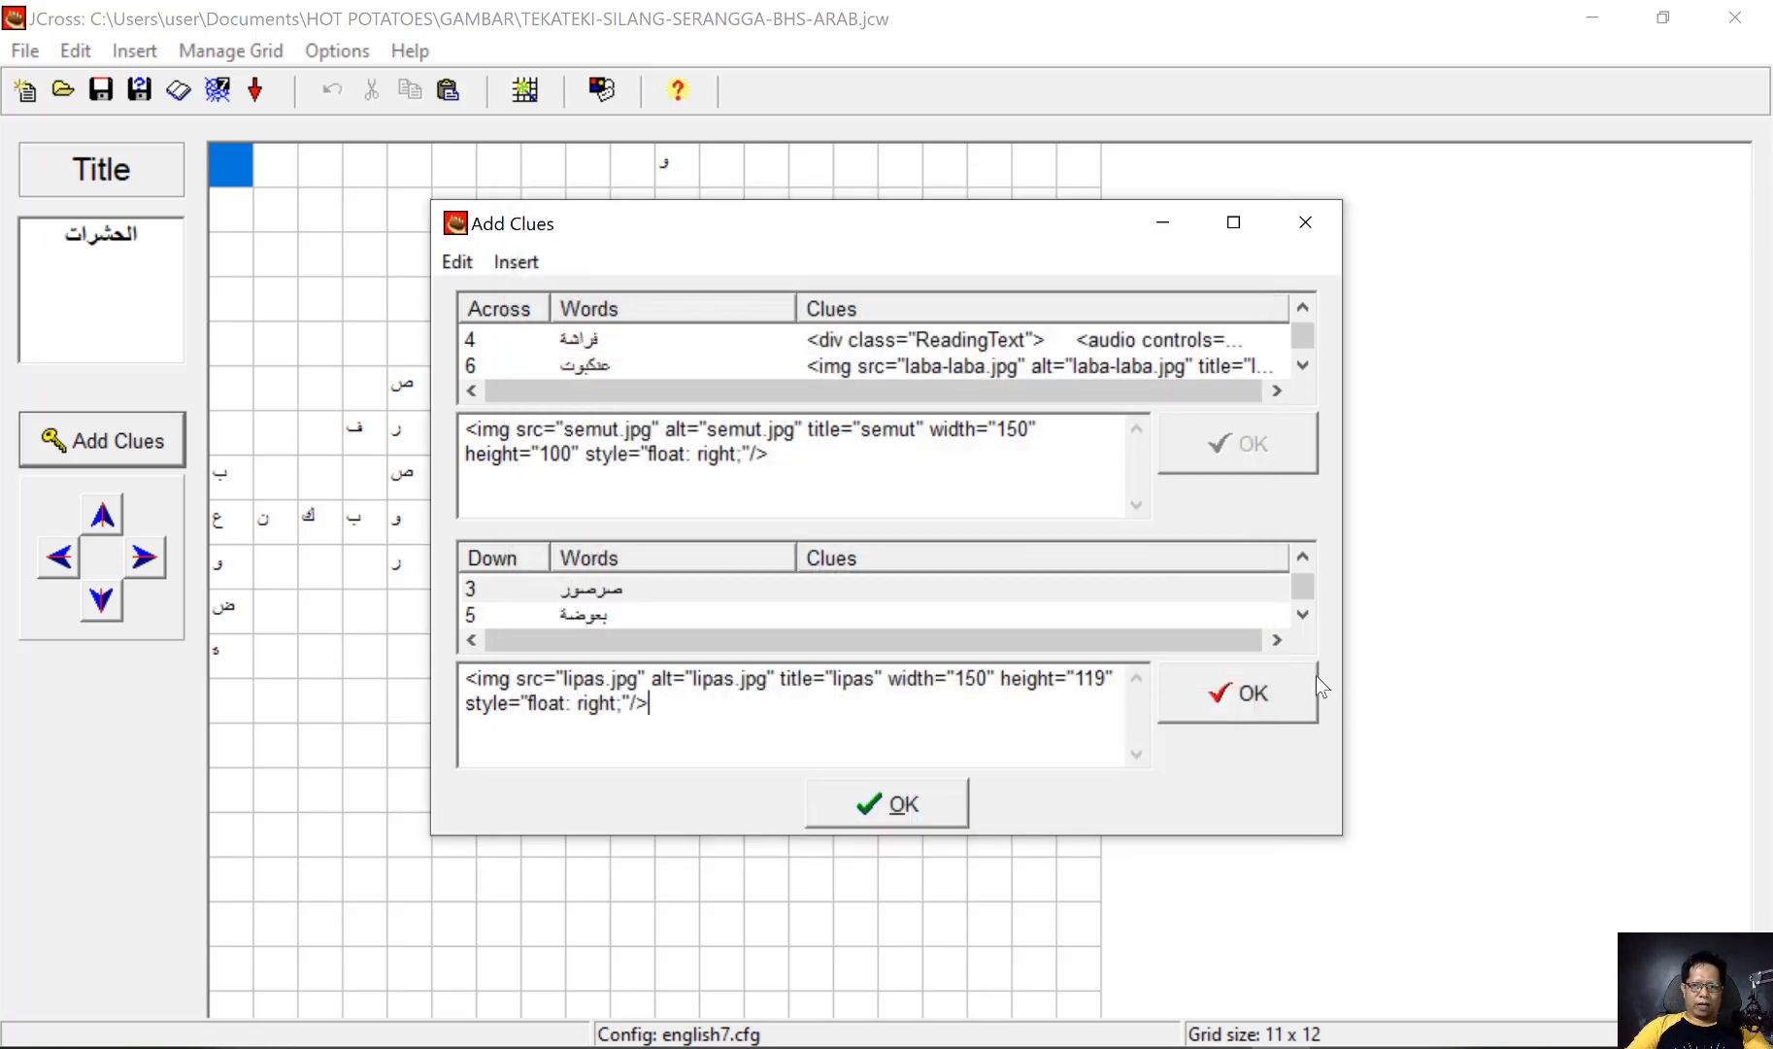
left_click(1284, 695)
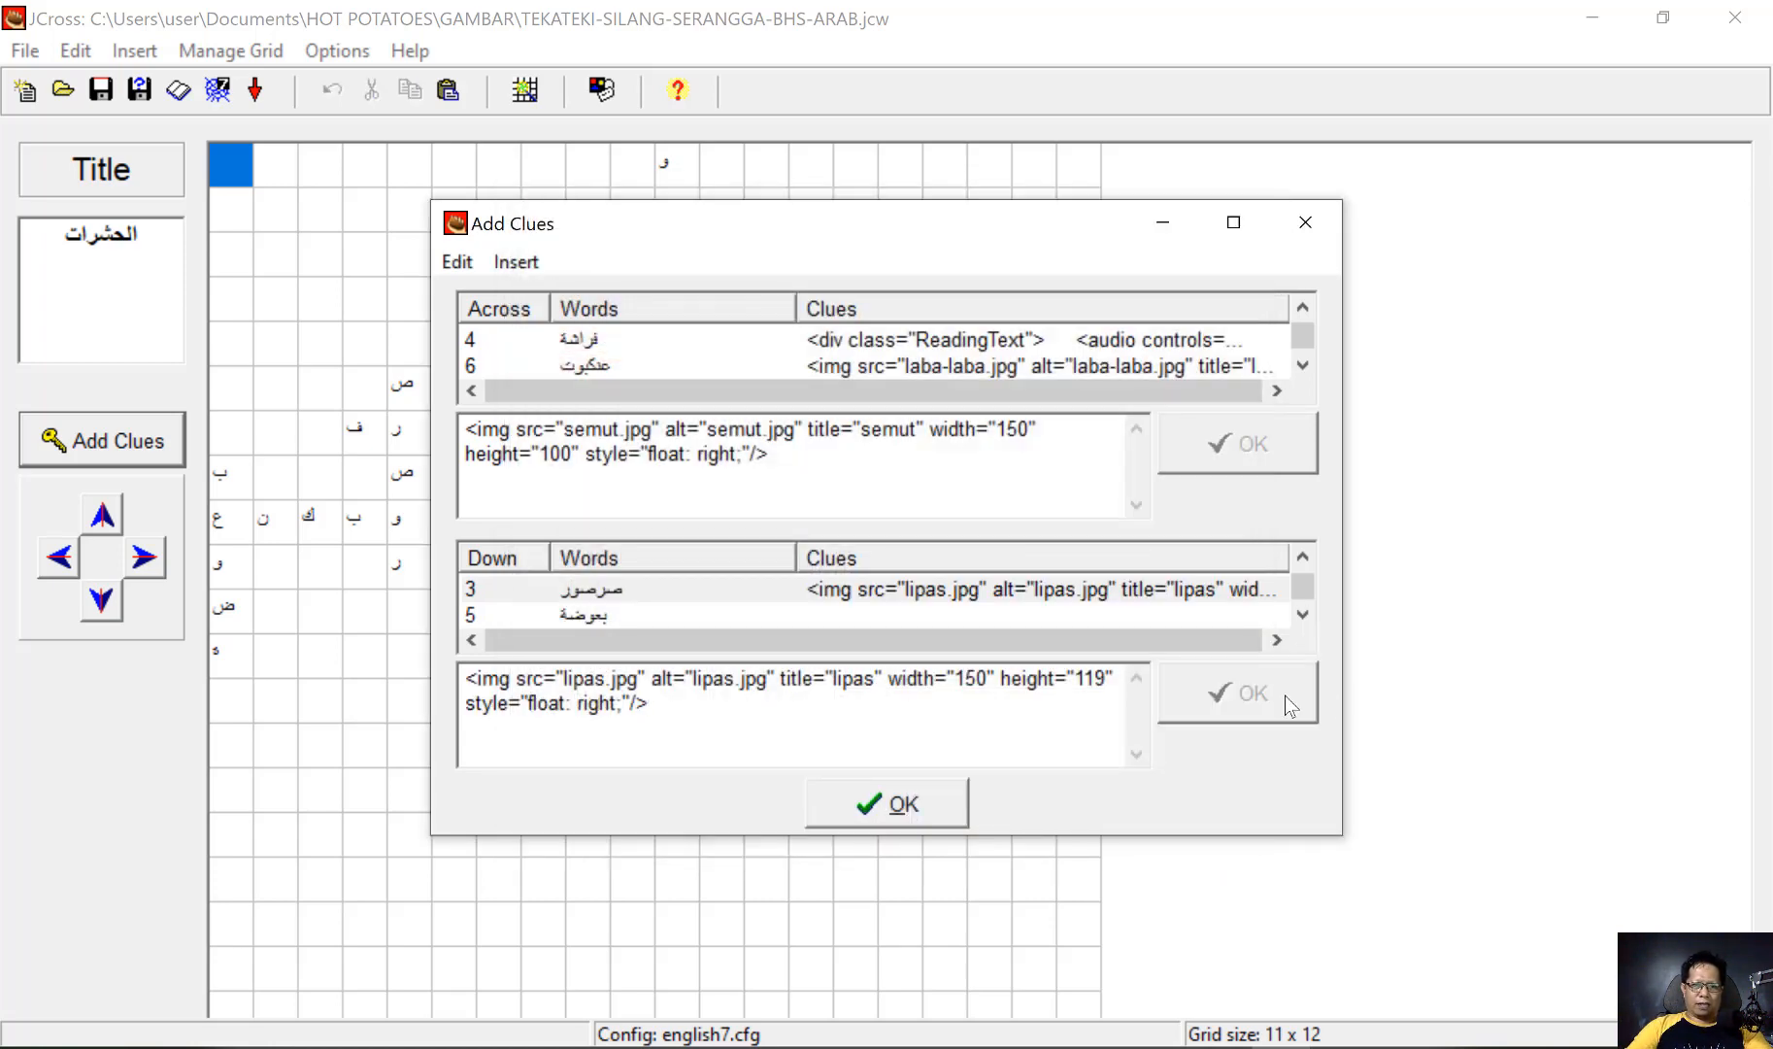
Insert the audio player code from script shortcut menyimak.txt as the clue text for the down word بعوضة
left_click(604, 614)
scroll(604, 615, "down", 1)
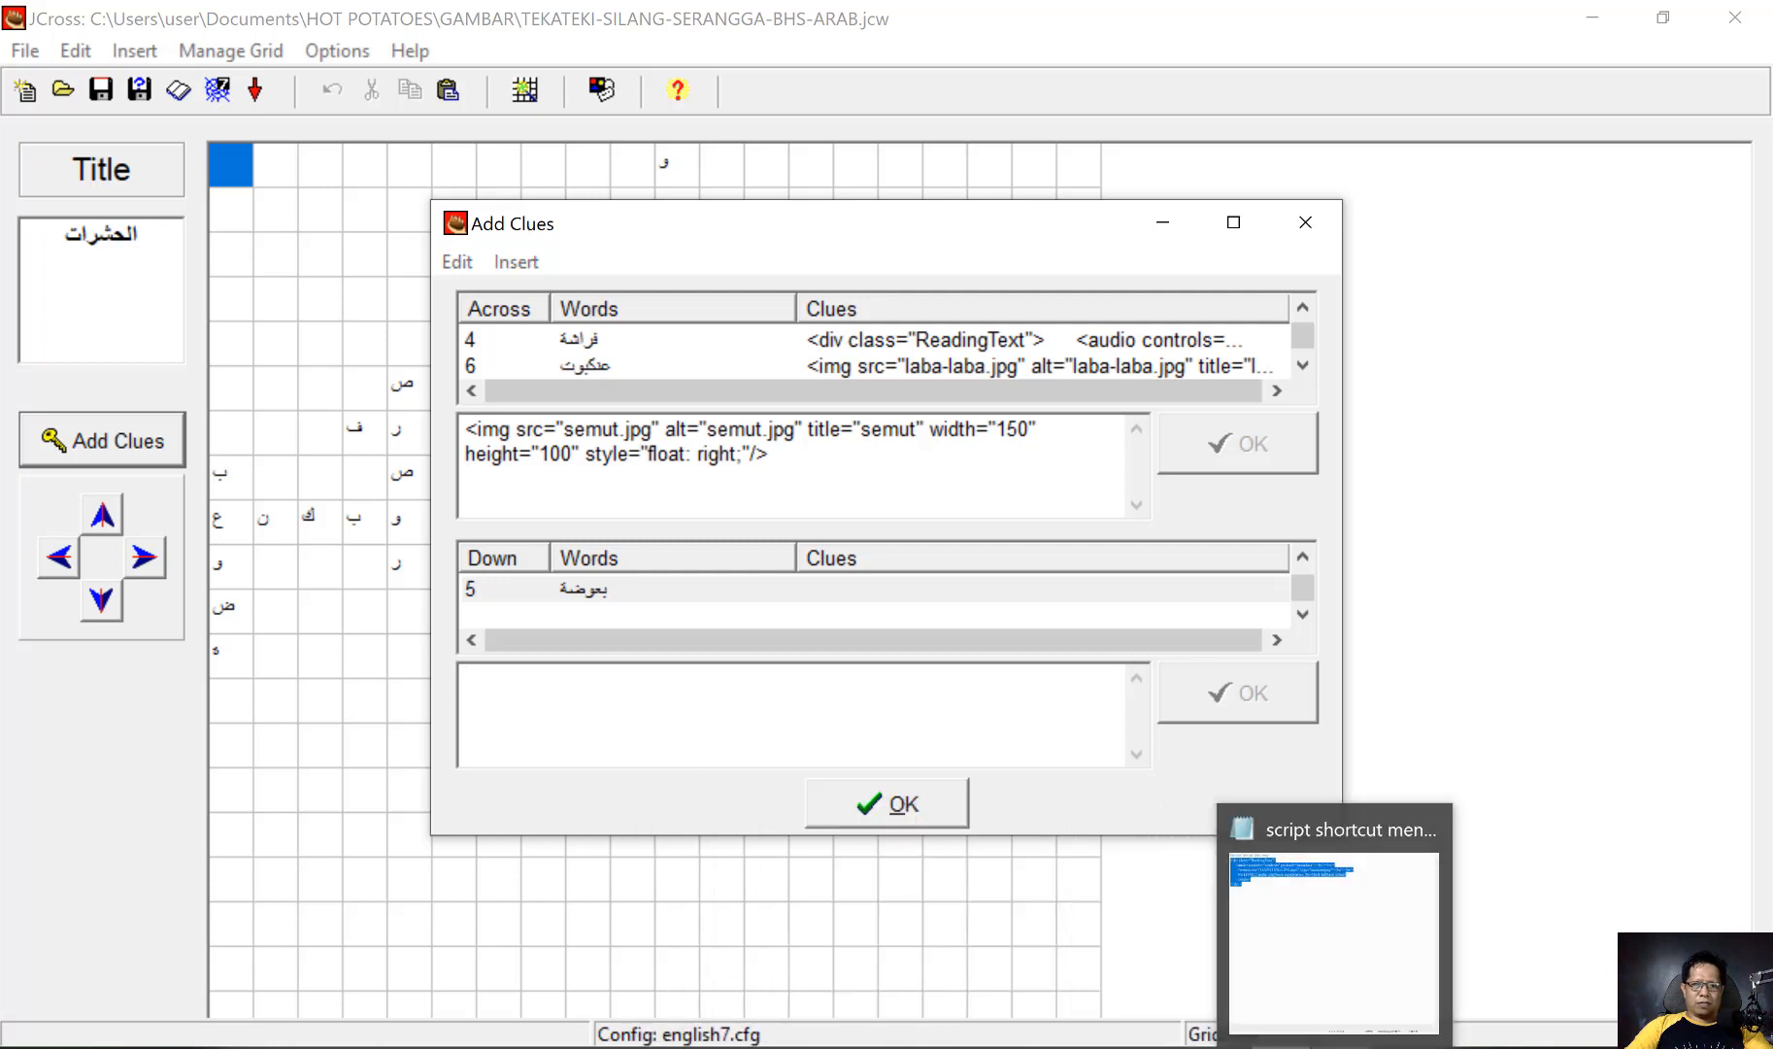
left_click(1335, 1047)
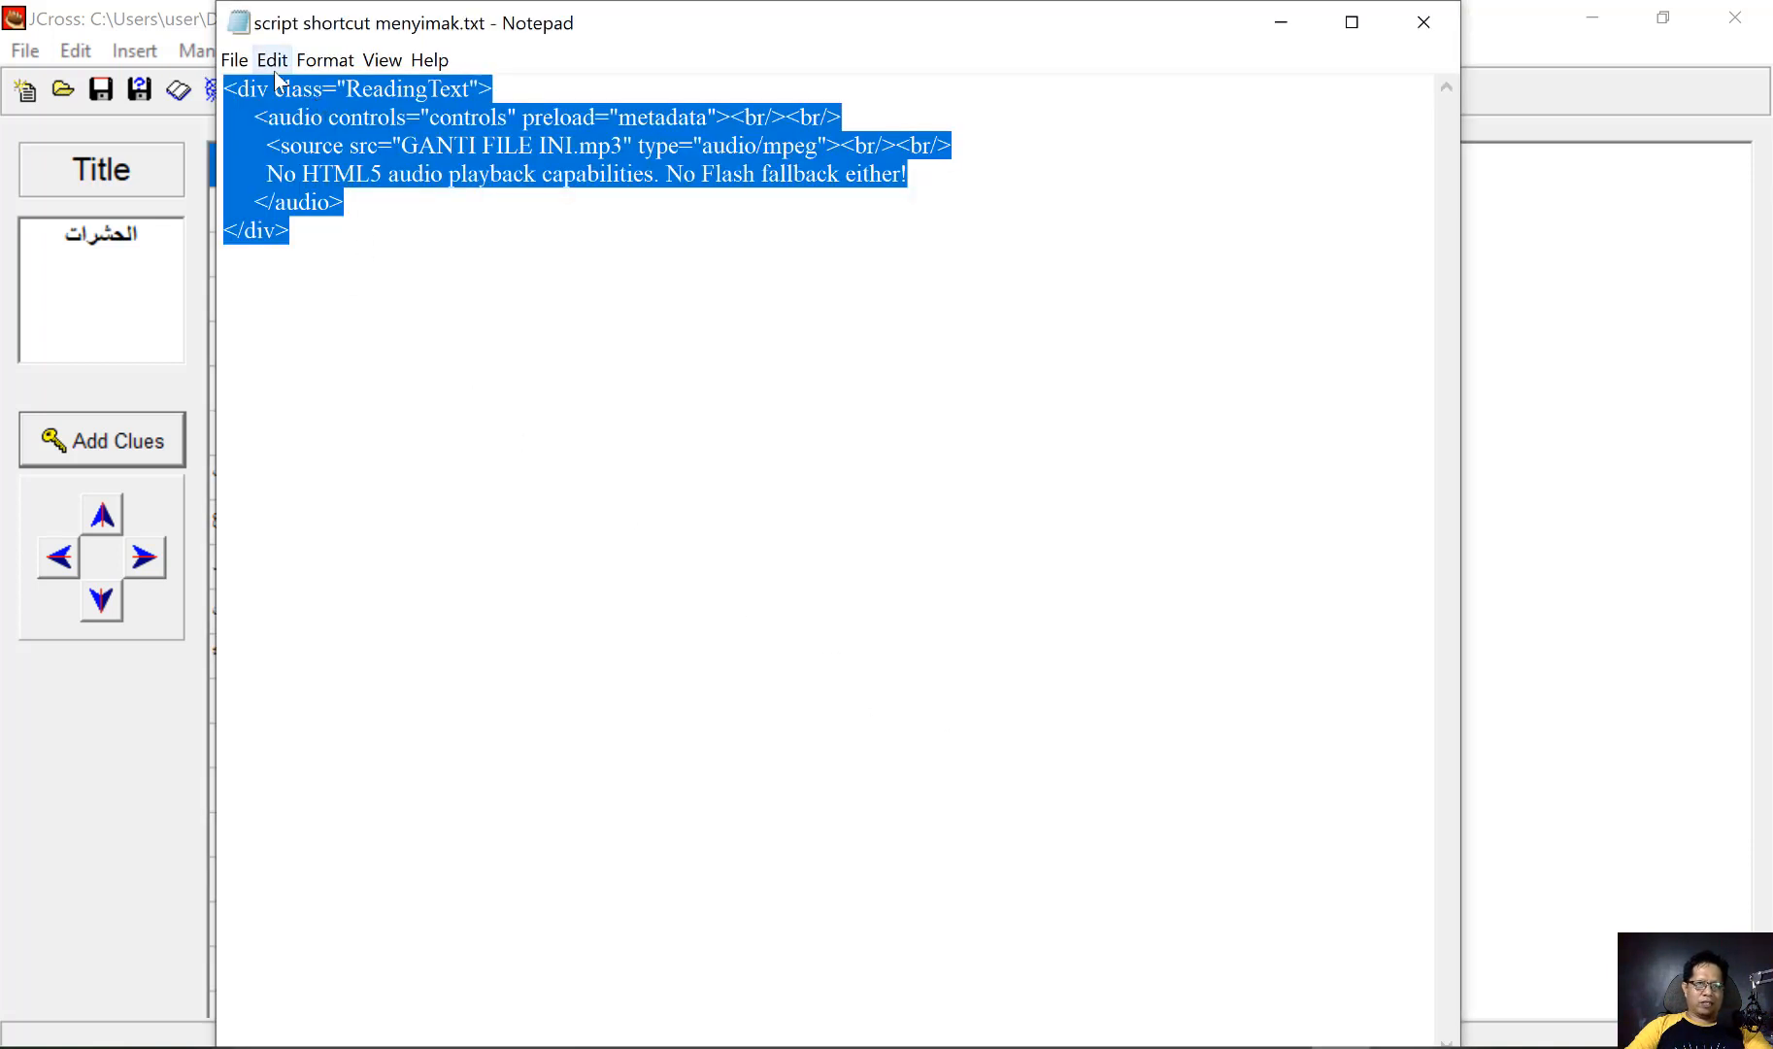
left_click(242, 60)
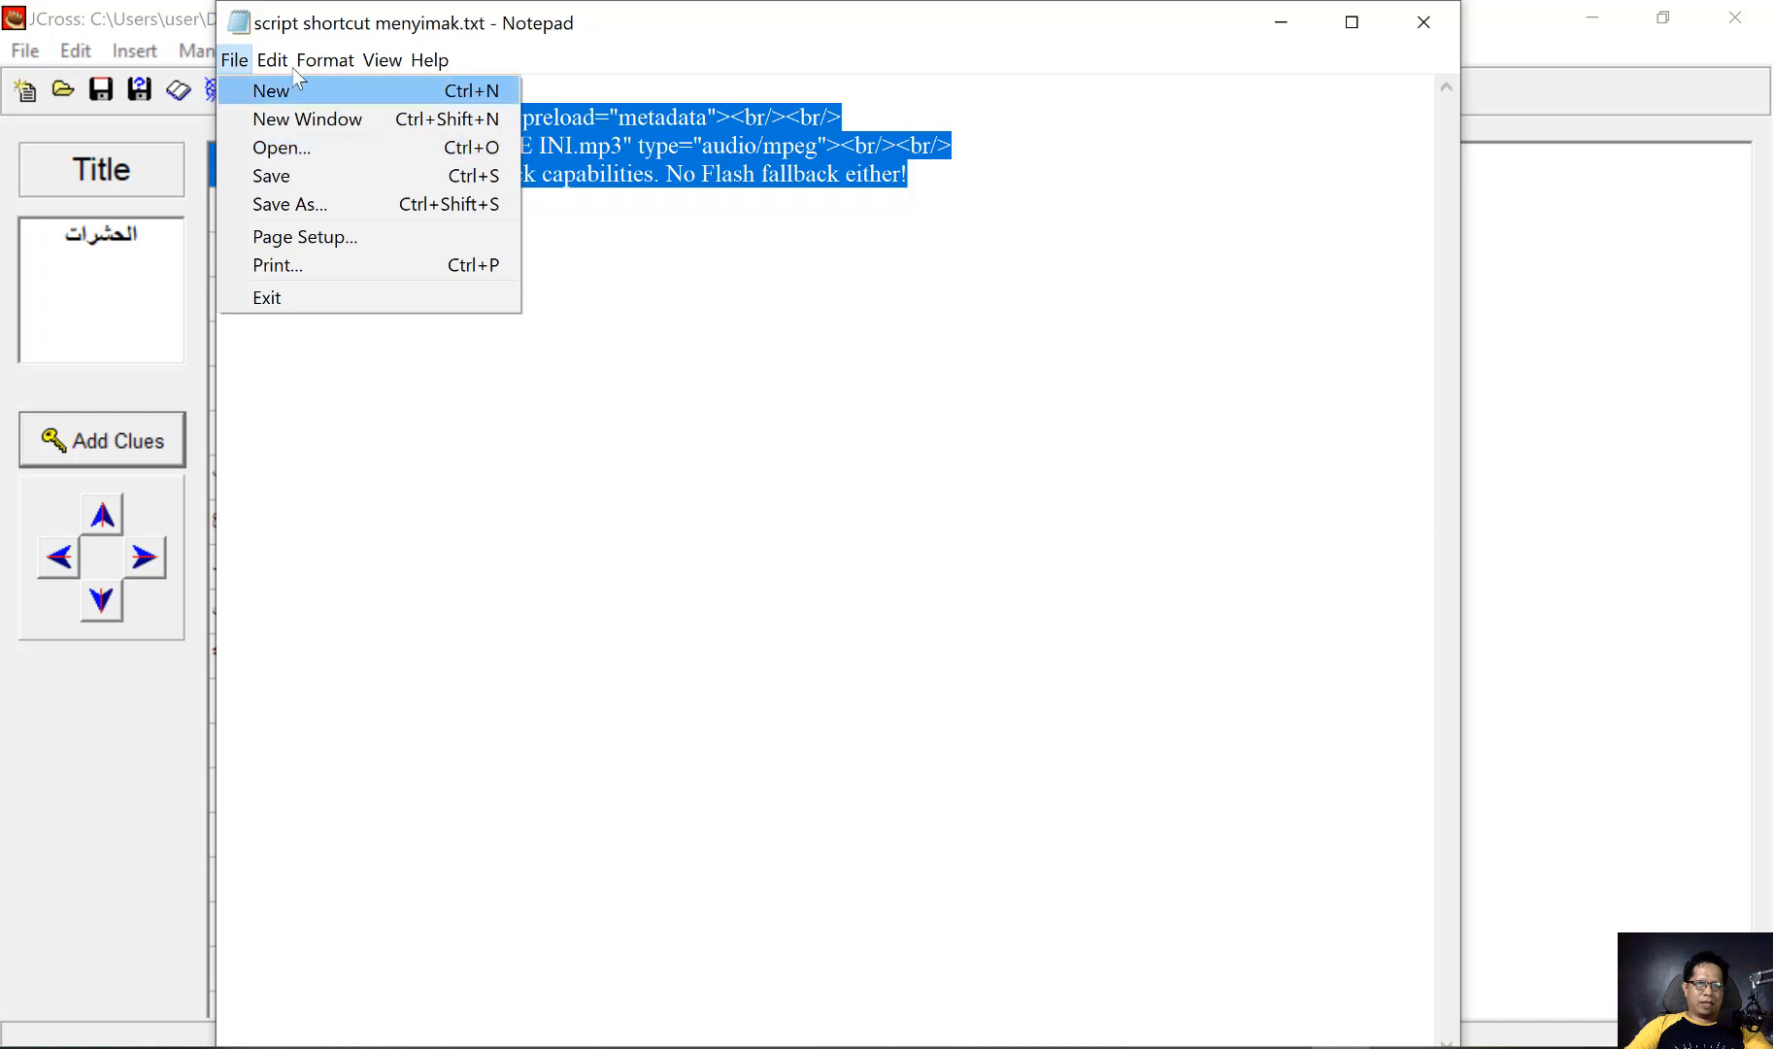
mouse_move(288, 69)
left_click(311, 152)
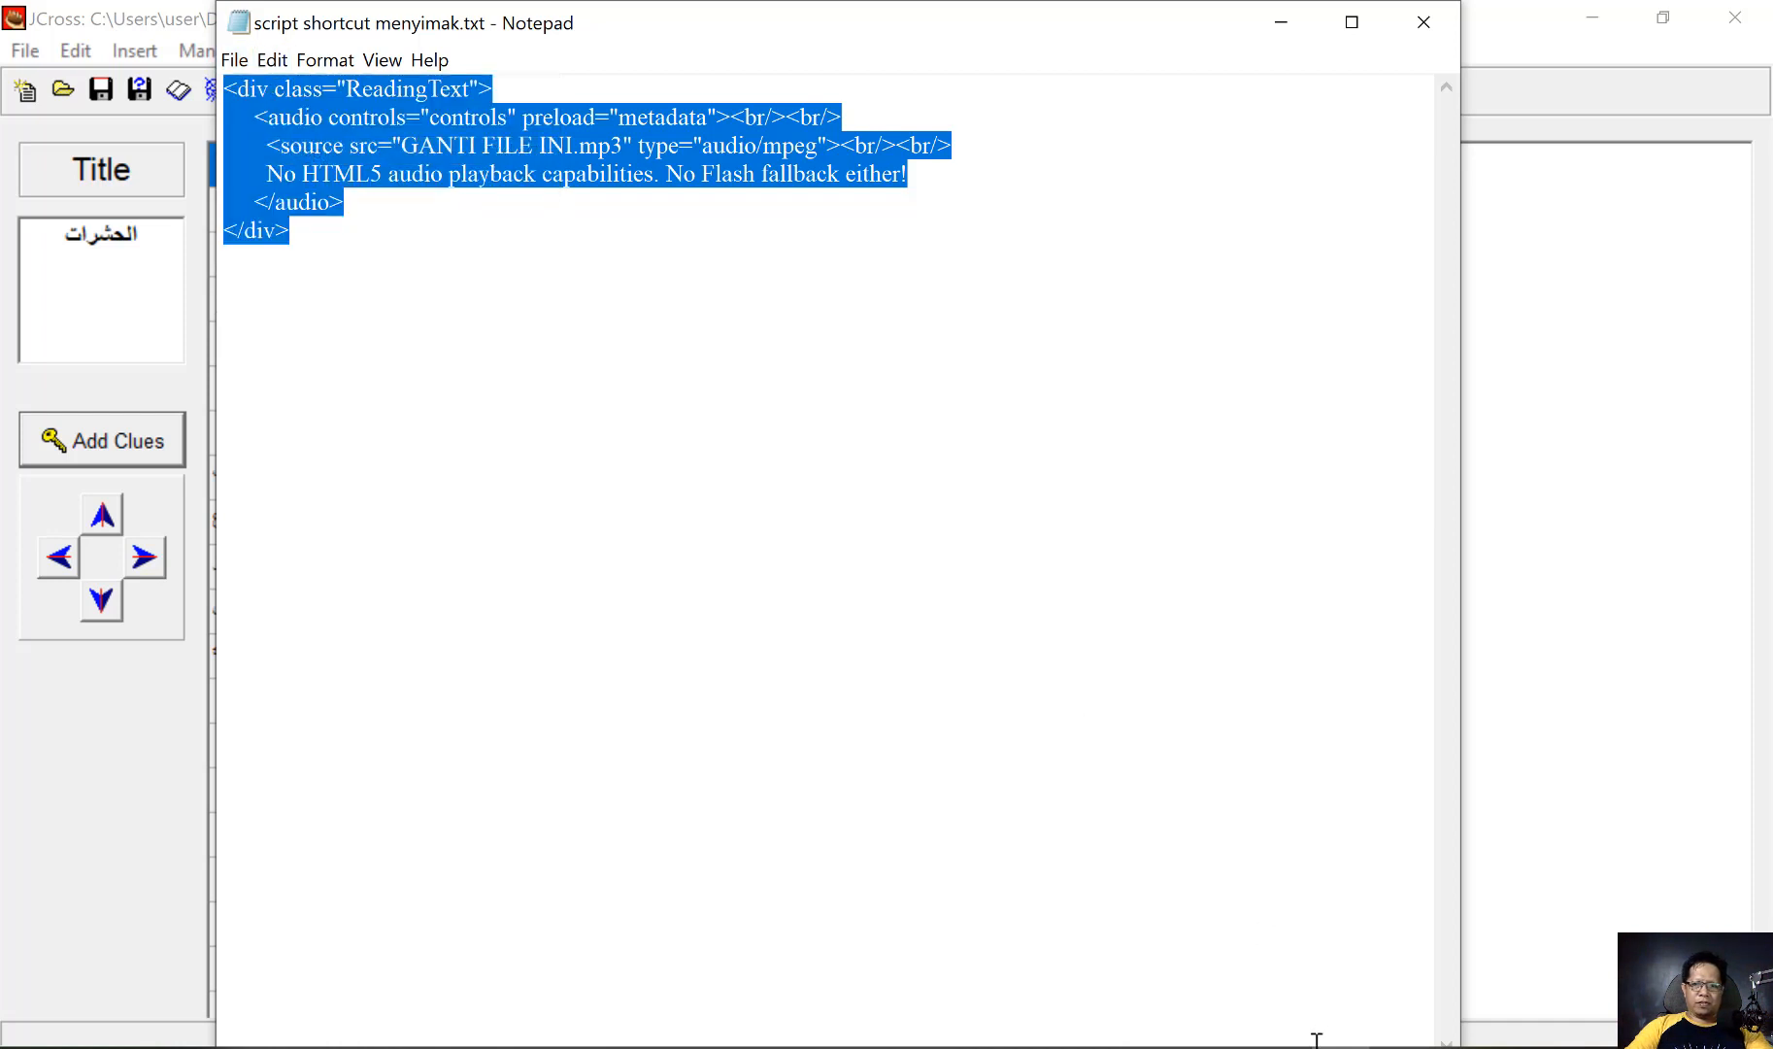
left_click(1281, 1047)
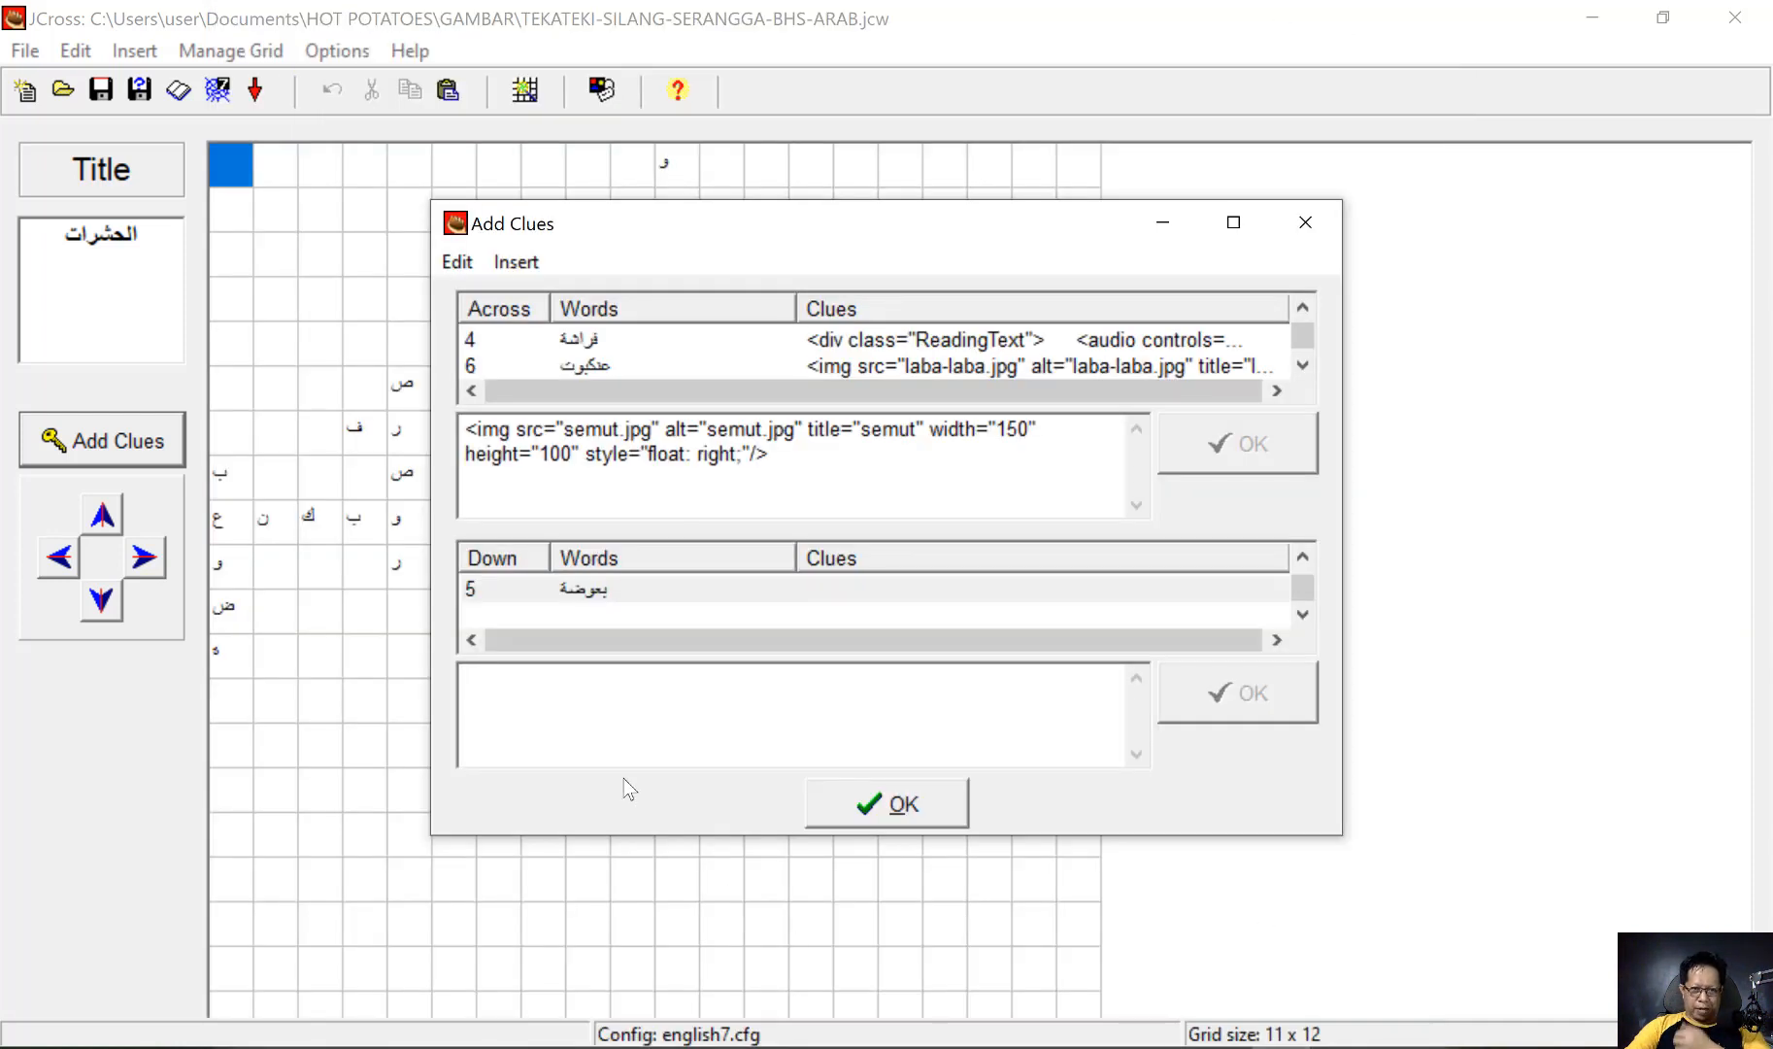
key("ctrl+v")
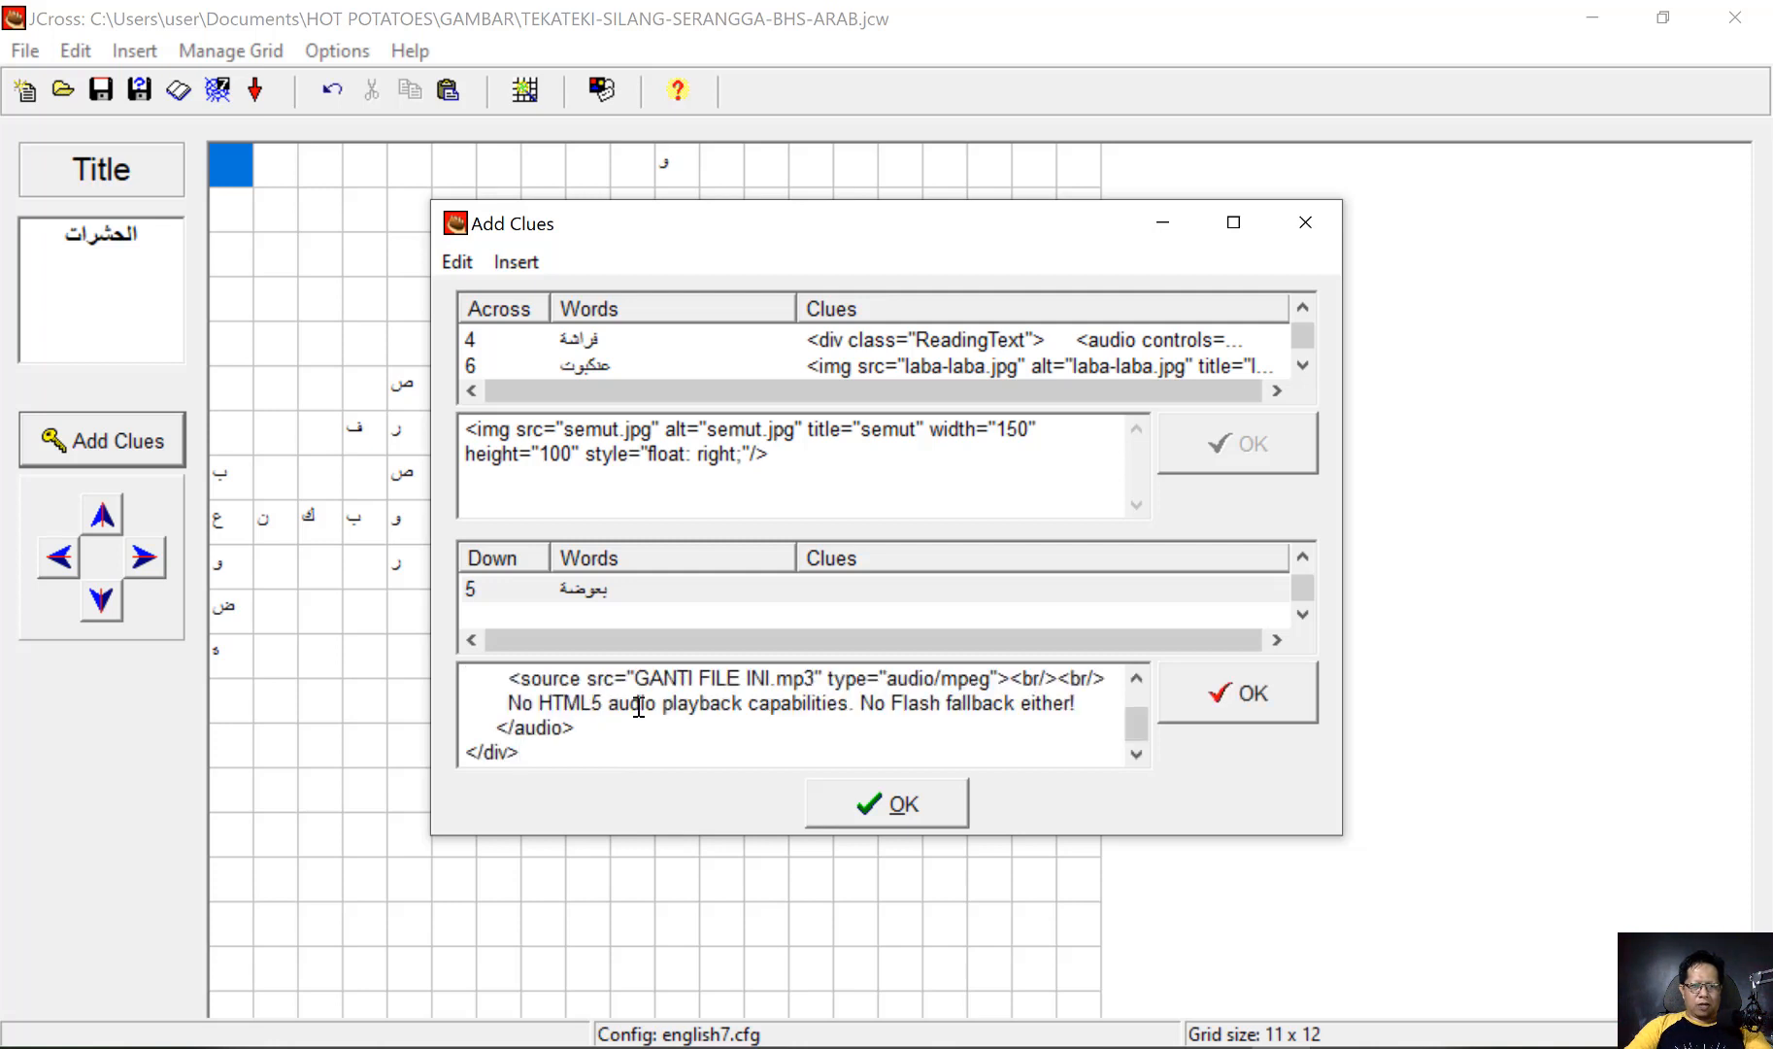
Replace the placeholder GANTI FILE INI with nyamuk in the بعوضة clue, apply it and finish adding clues
scroll(688, 710, "up", 1)
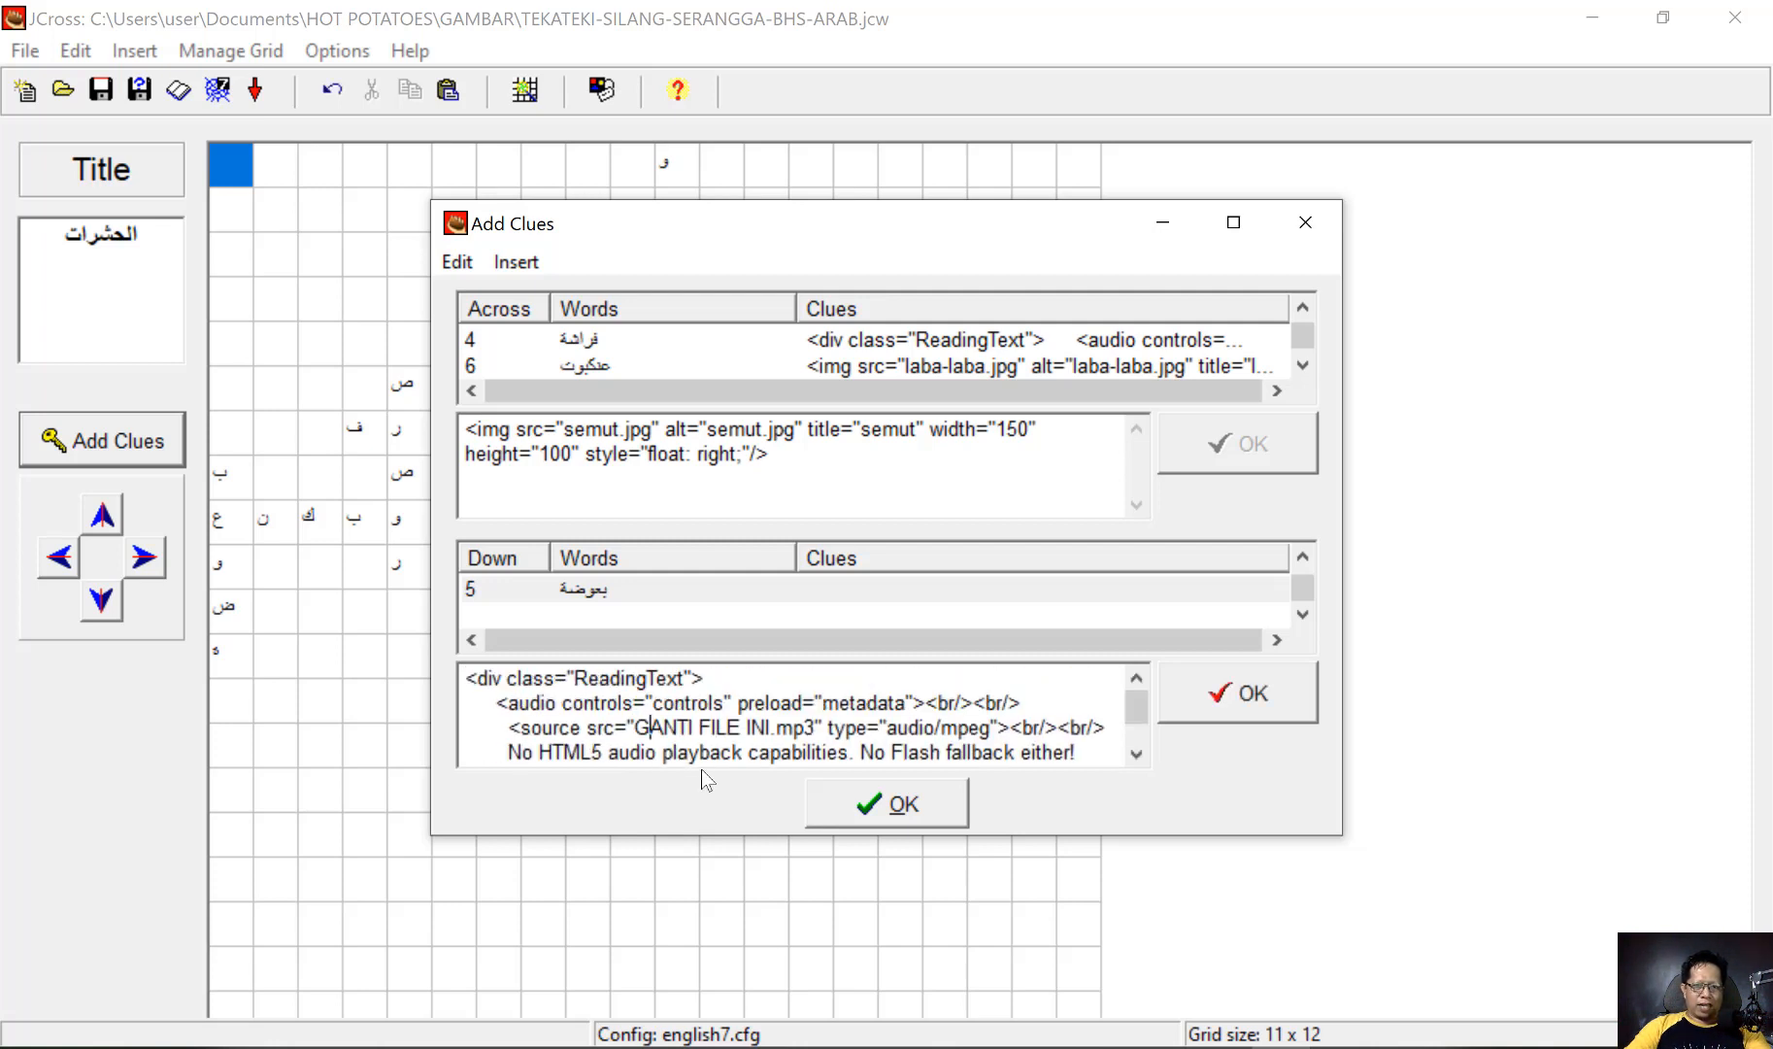
key("shift+Right")
key("shift+Right")
key("shift+Right")
key("shift+Right")
key("shift+Right")
key("shift+Right")
key("shift+Right")
key("shift+Right")
key("shift+Right")
key("shift+Right")
key("shift+Right")
key("shift+Right")
key("shift+Right")
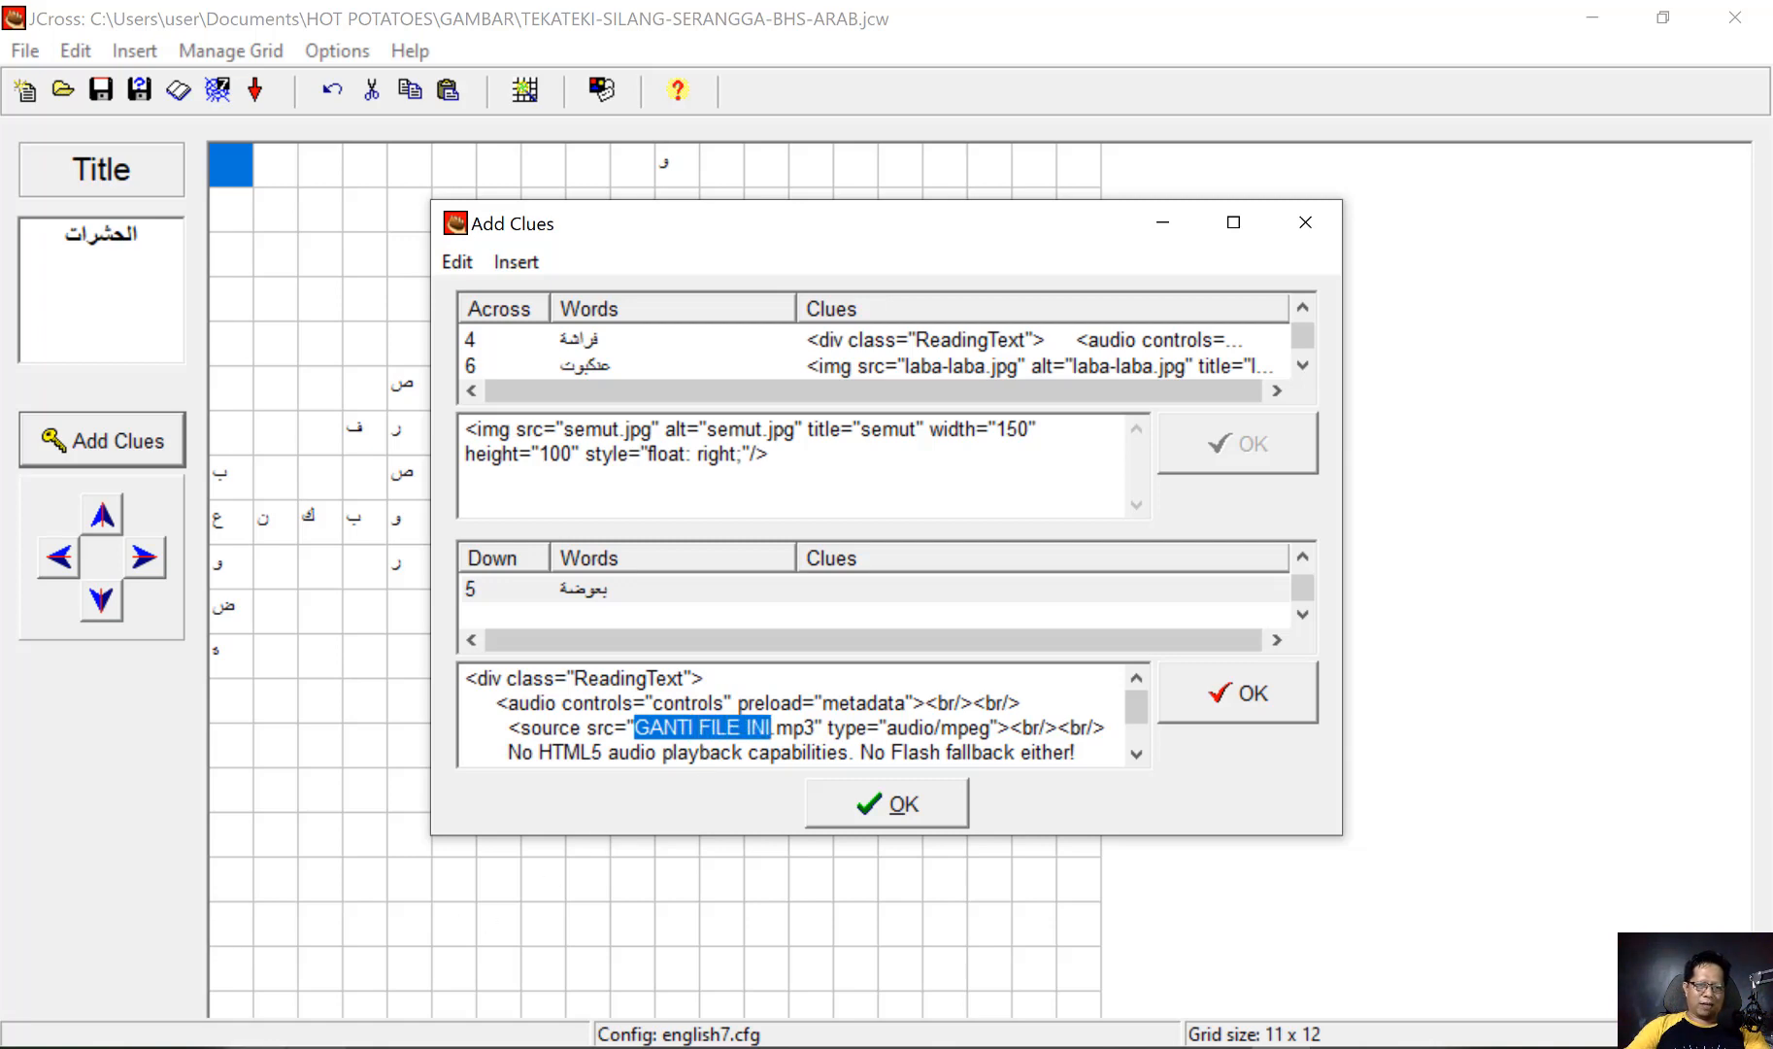
left_click(257, 1048)
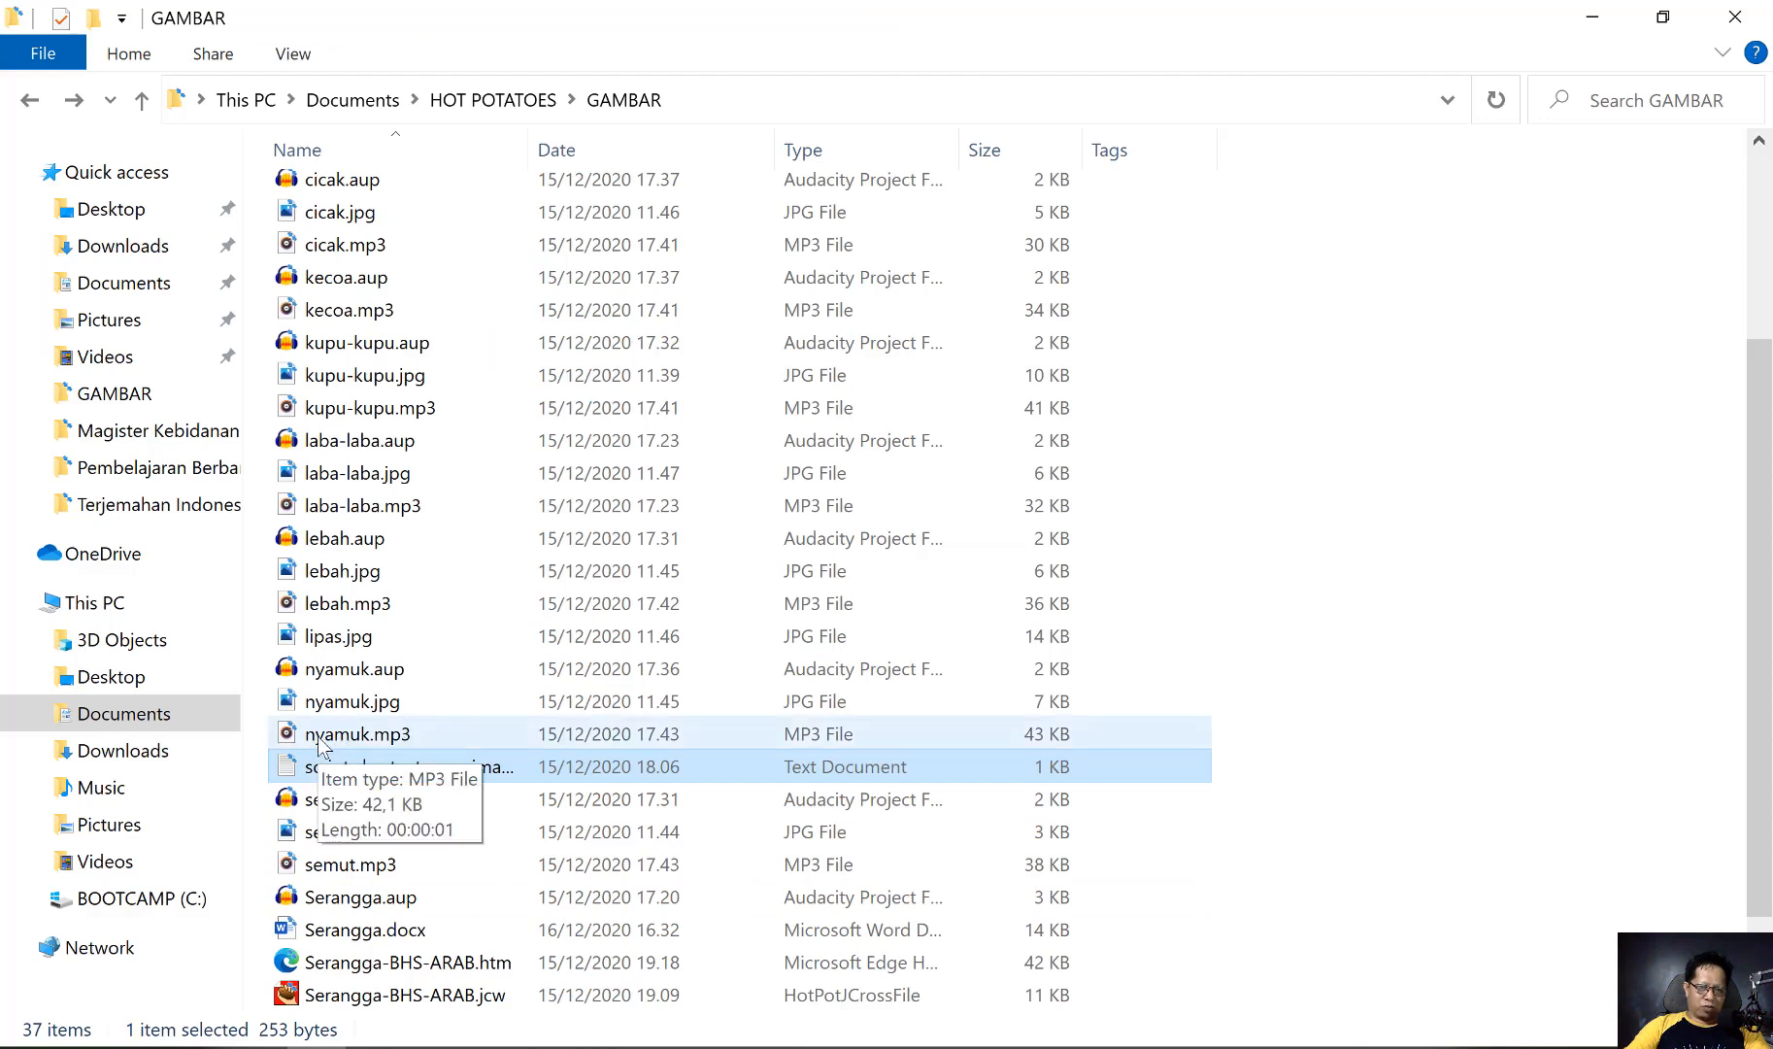
key("alt+Tab")
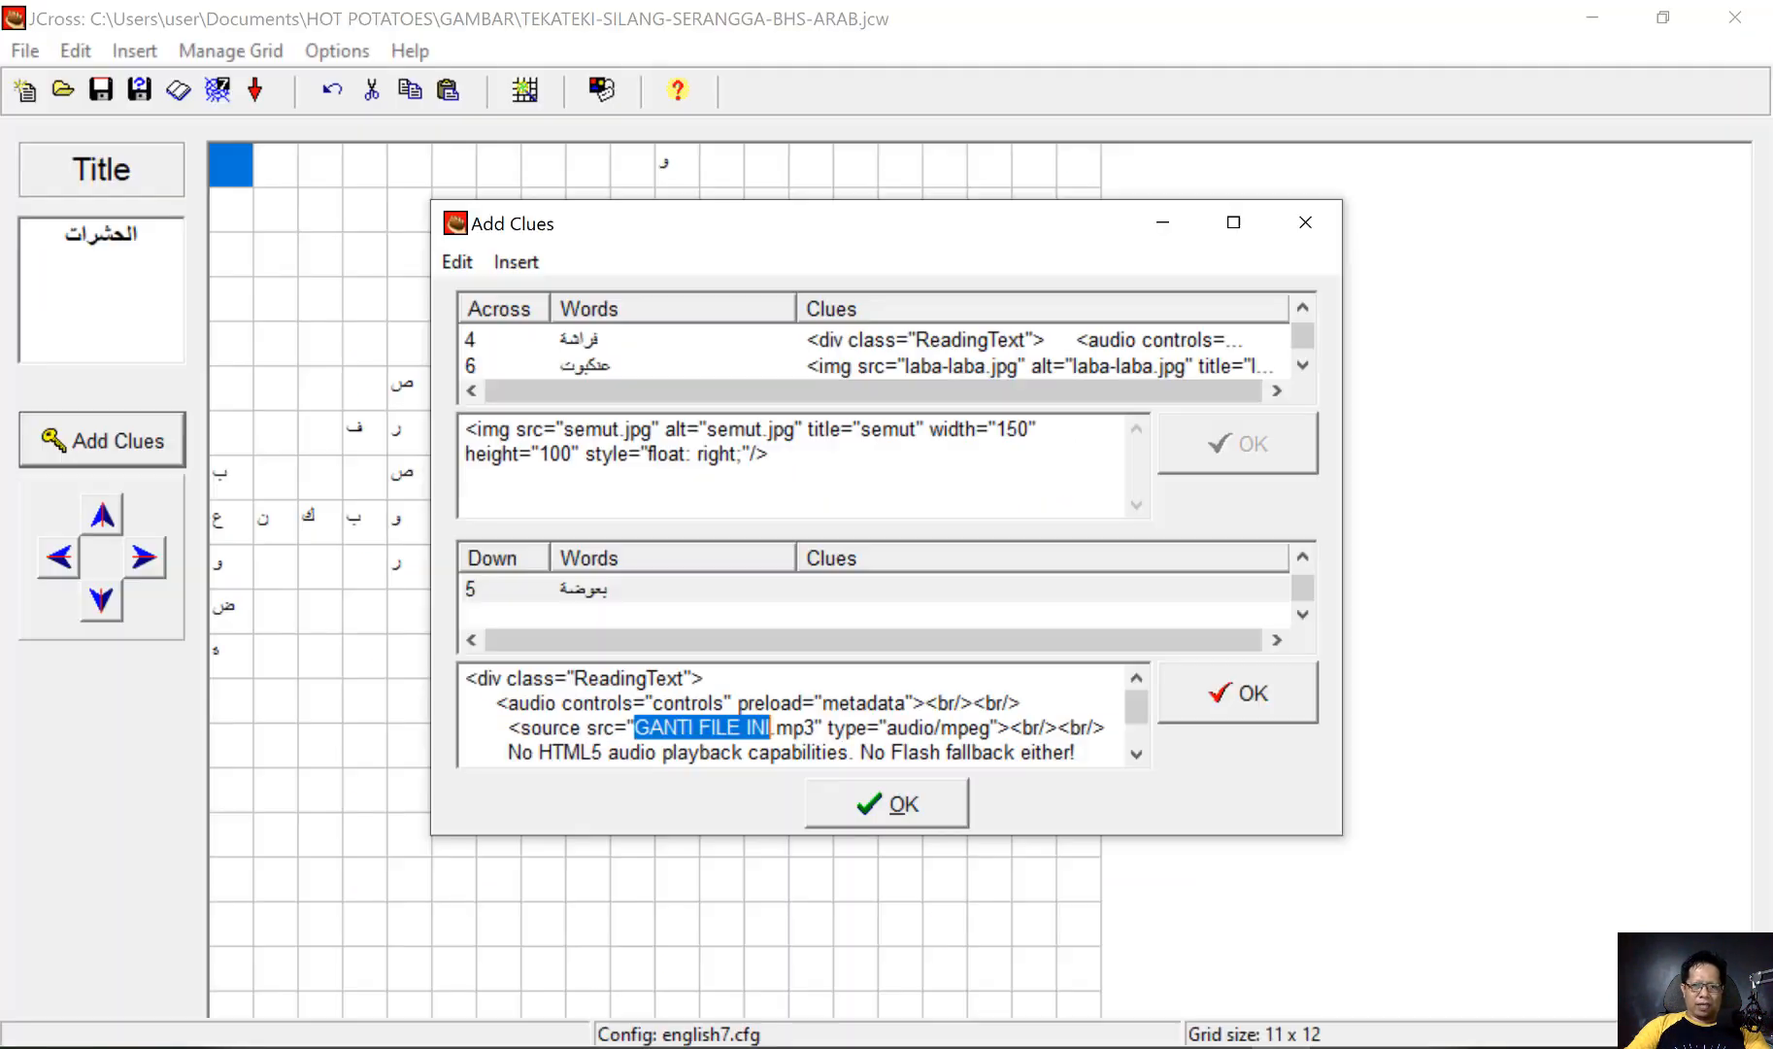
type("nyamuk")
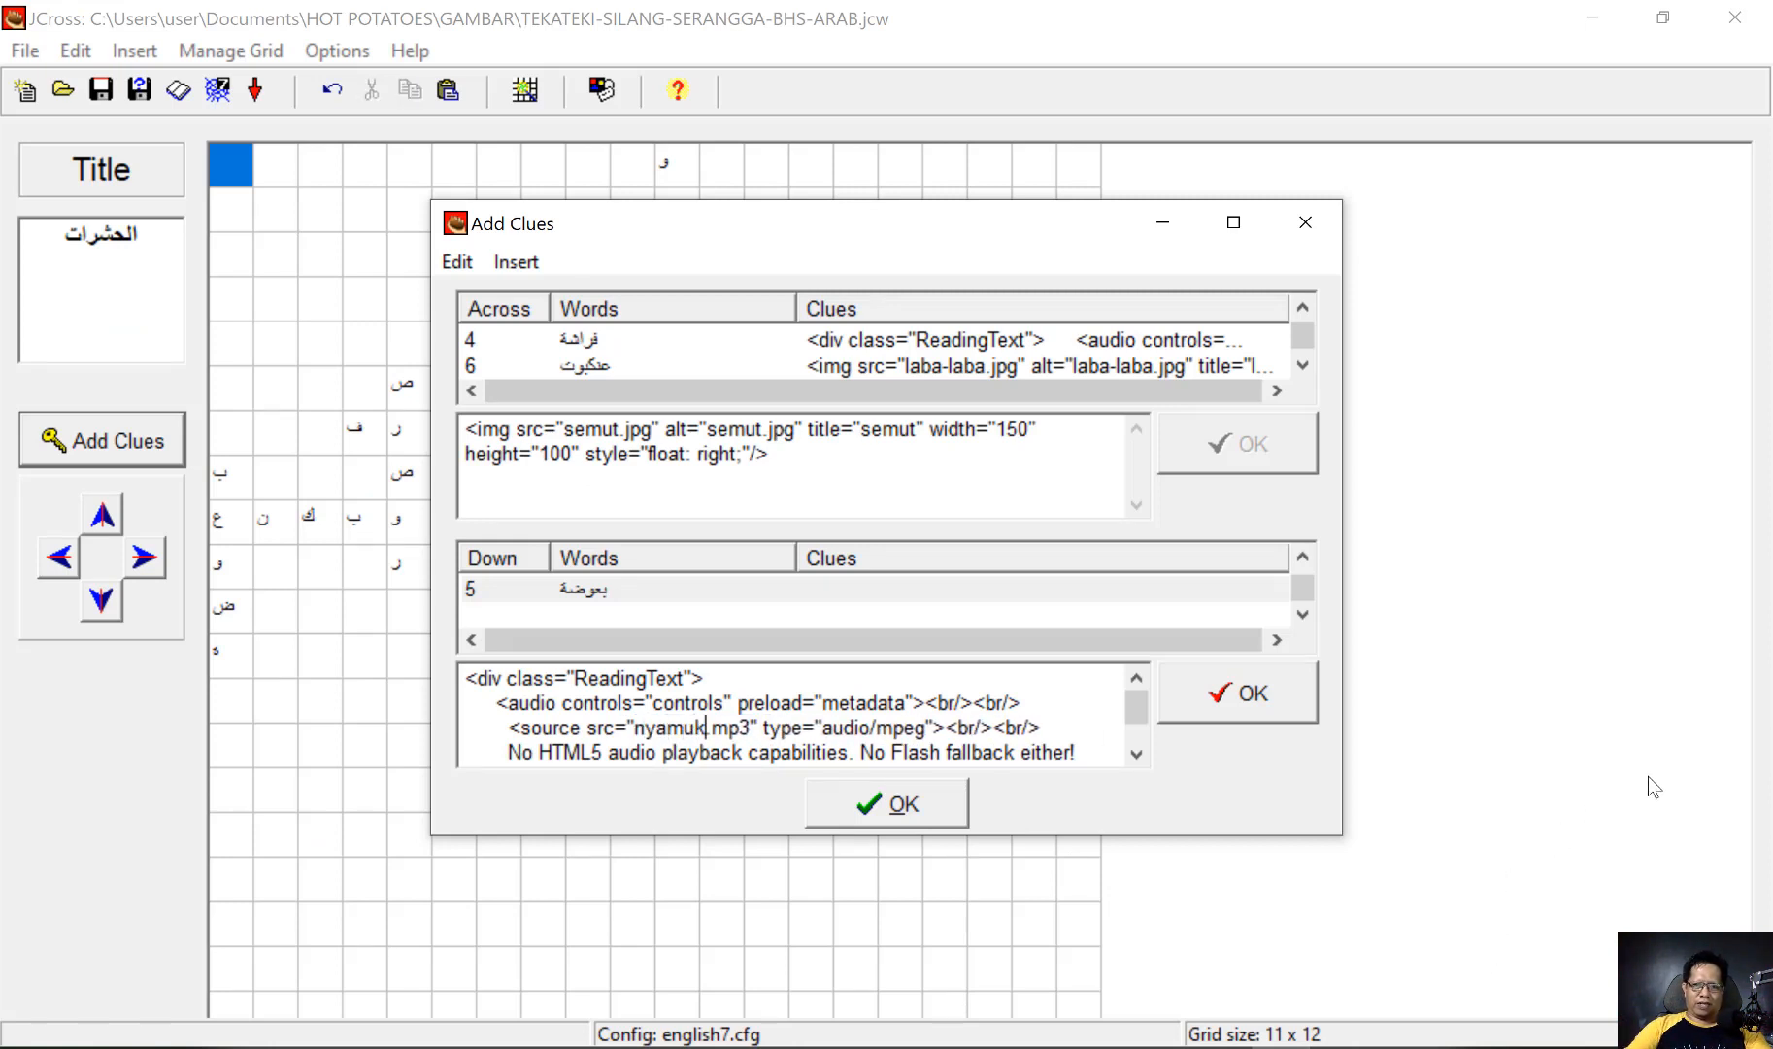
left_click(1276, 700)
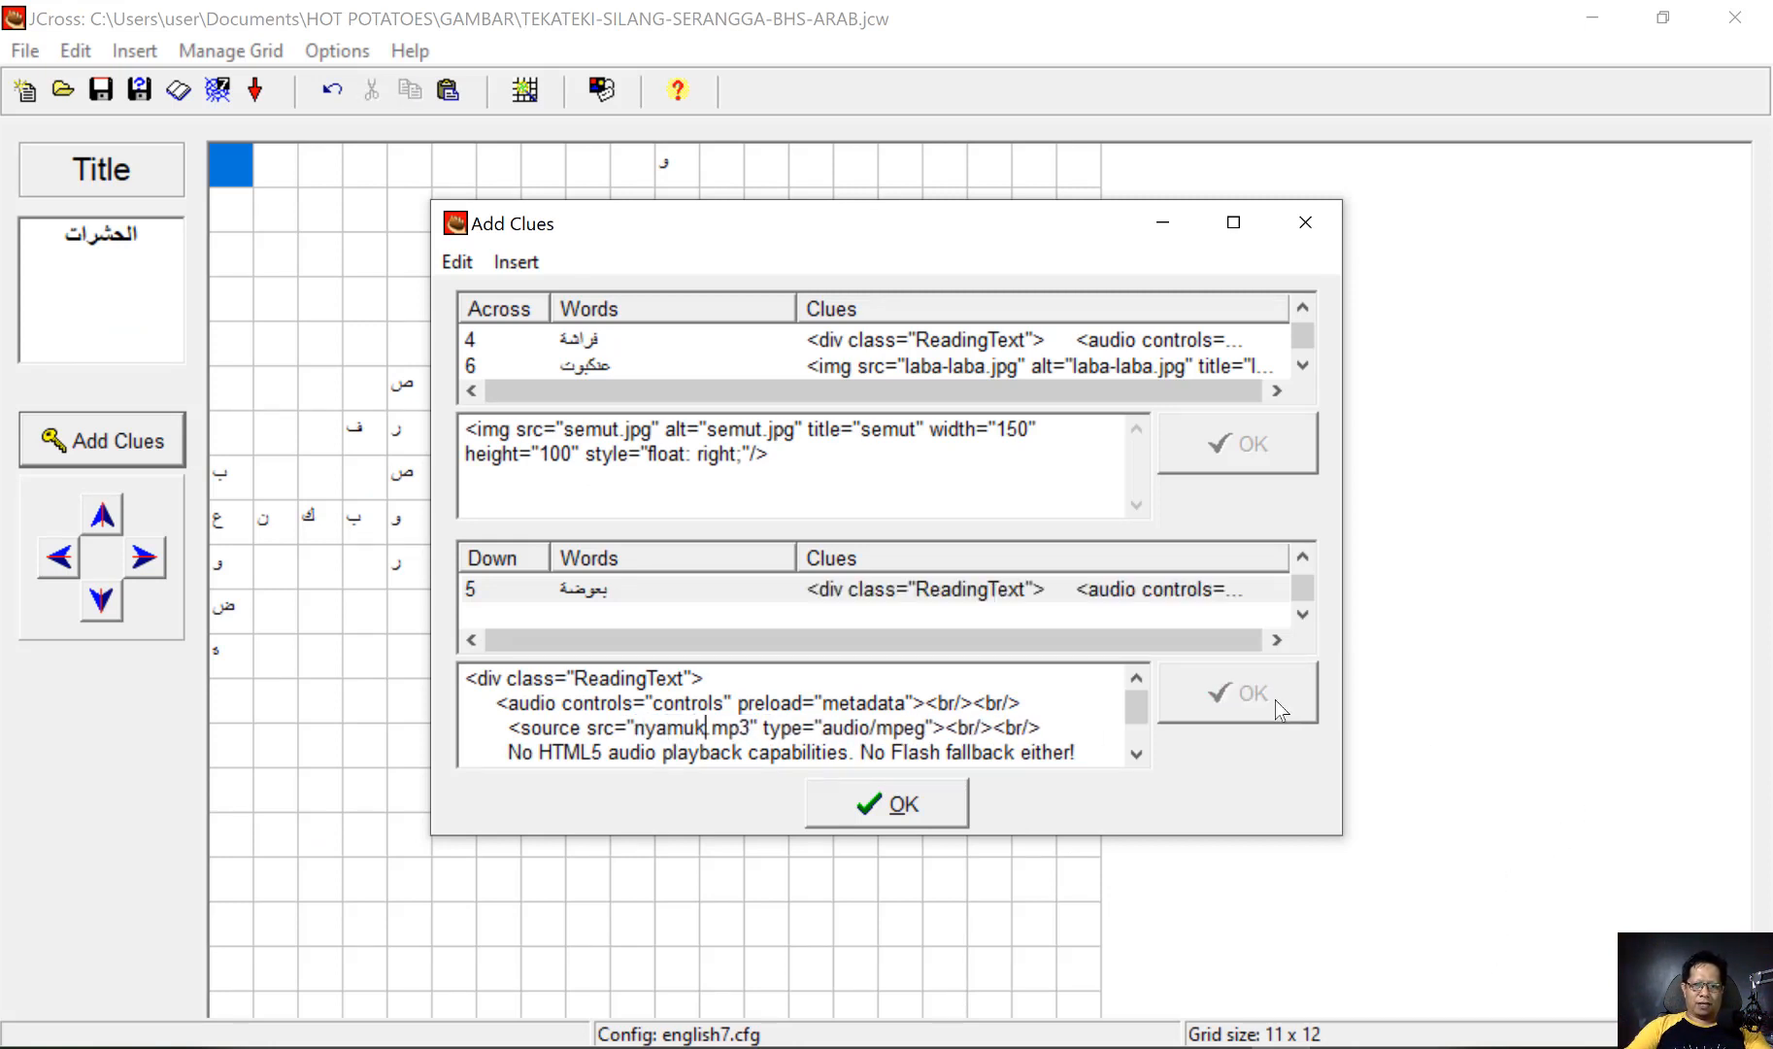
left_click(924, 803)
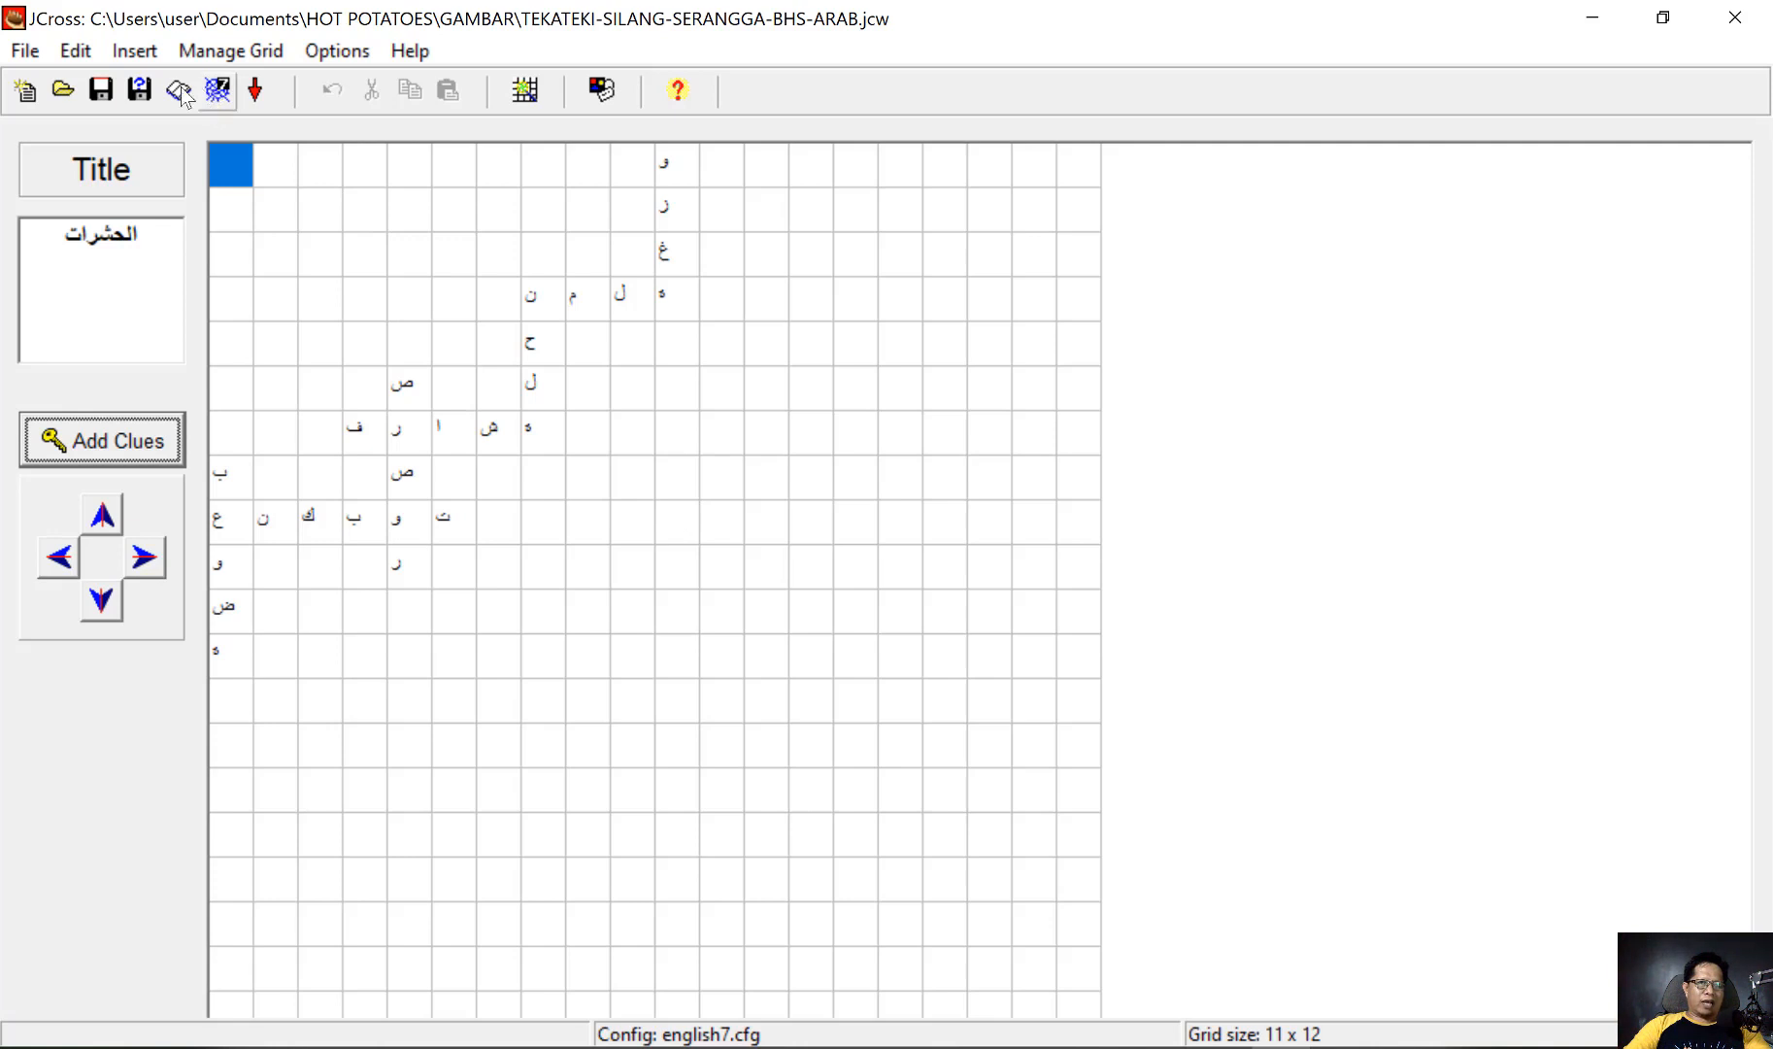
Set the exercise subtitle to KOSA KATA SERANGGA in the output configuration
left_click(343, 53)
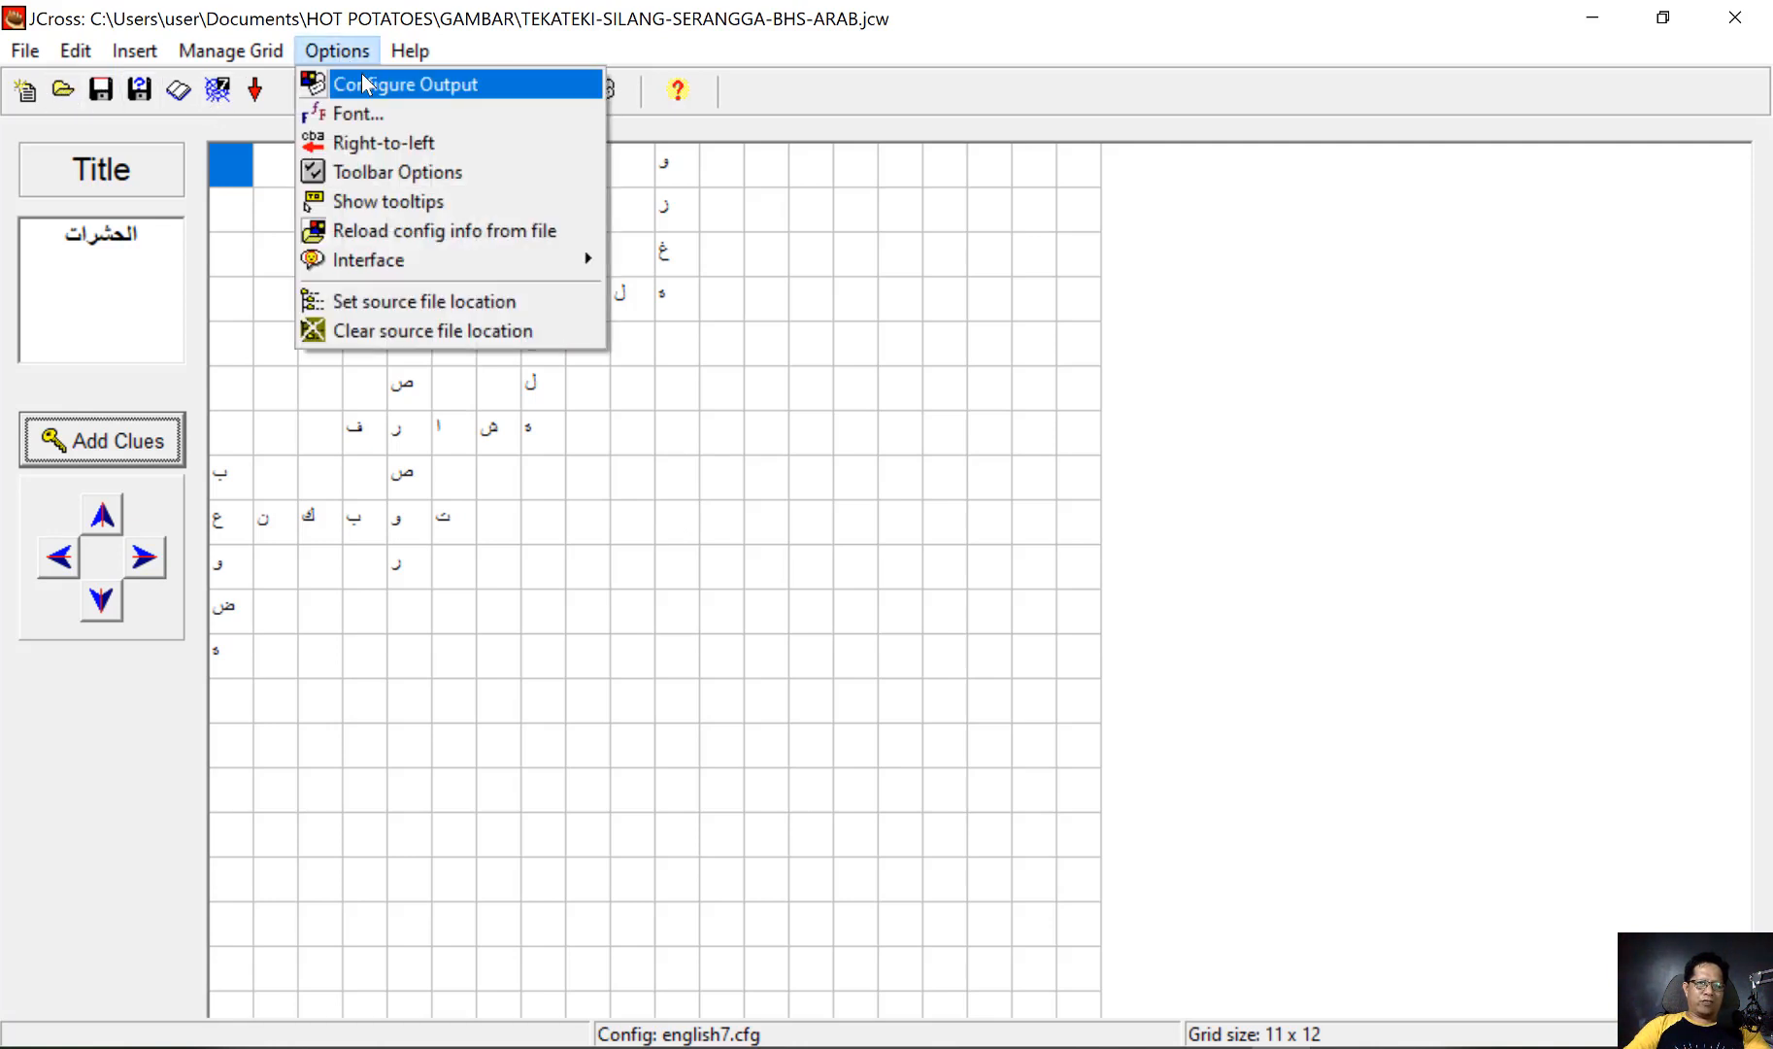
left_click(365, 85)
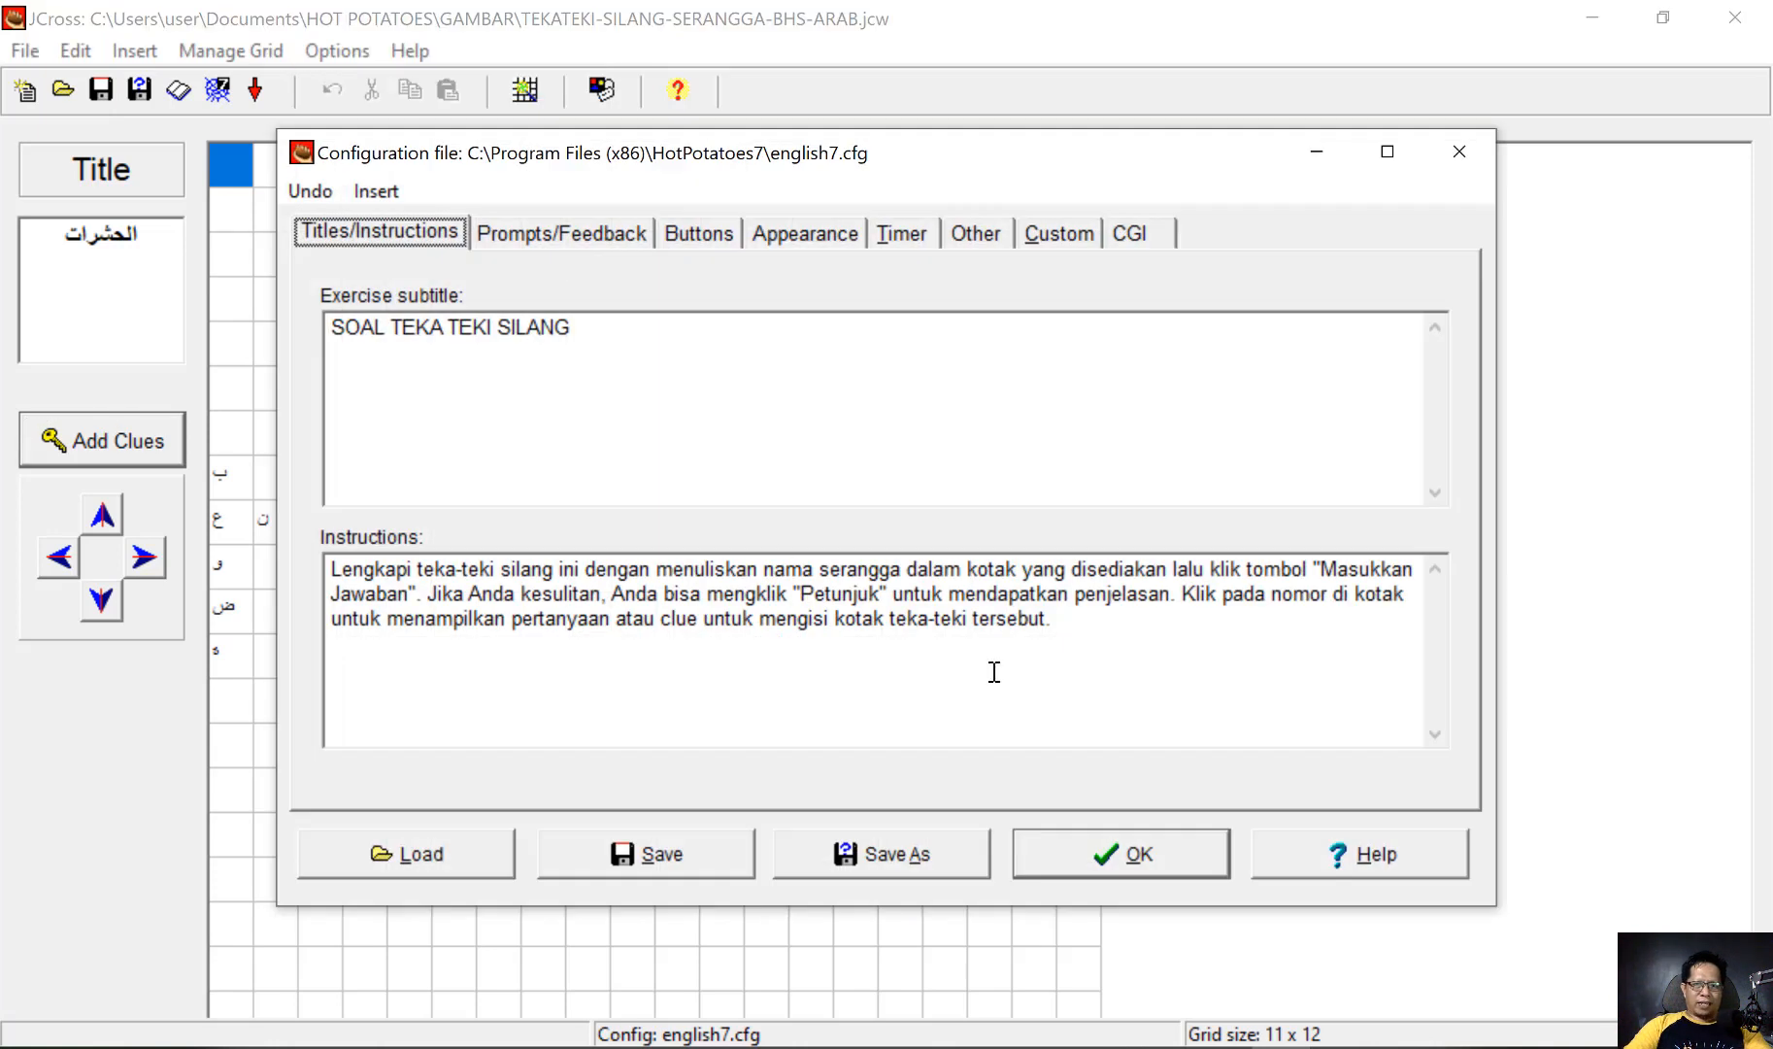
left_click_drag(1068, 633, 319, 576)
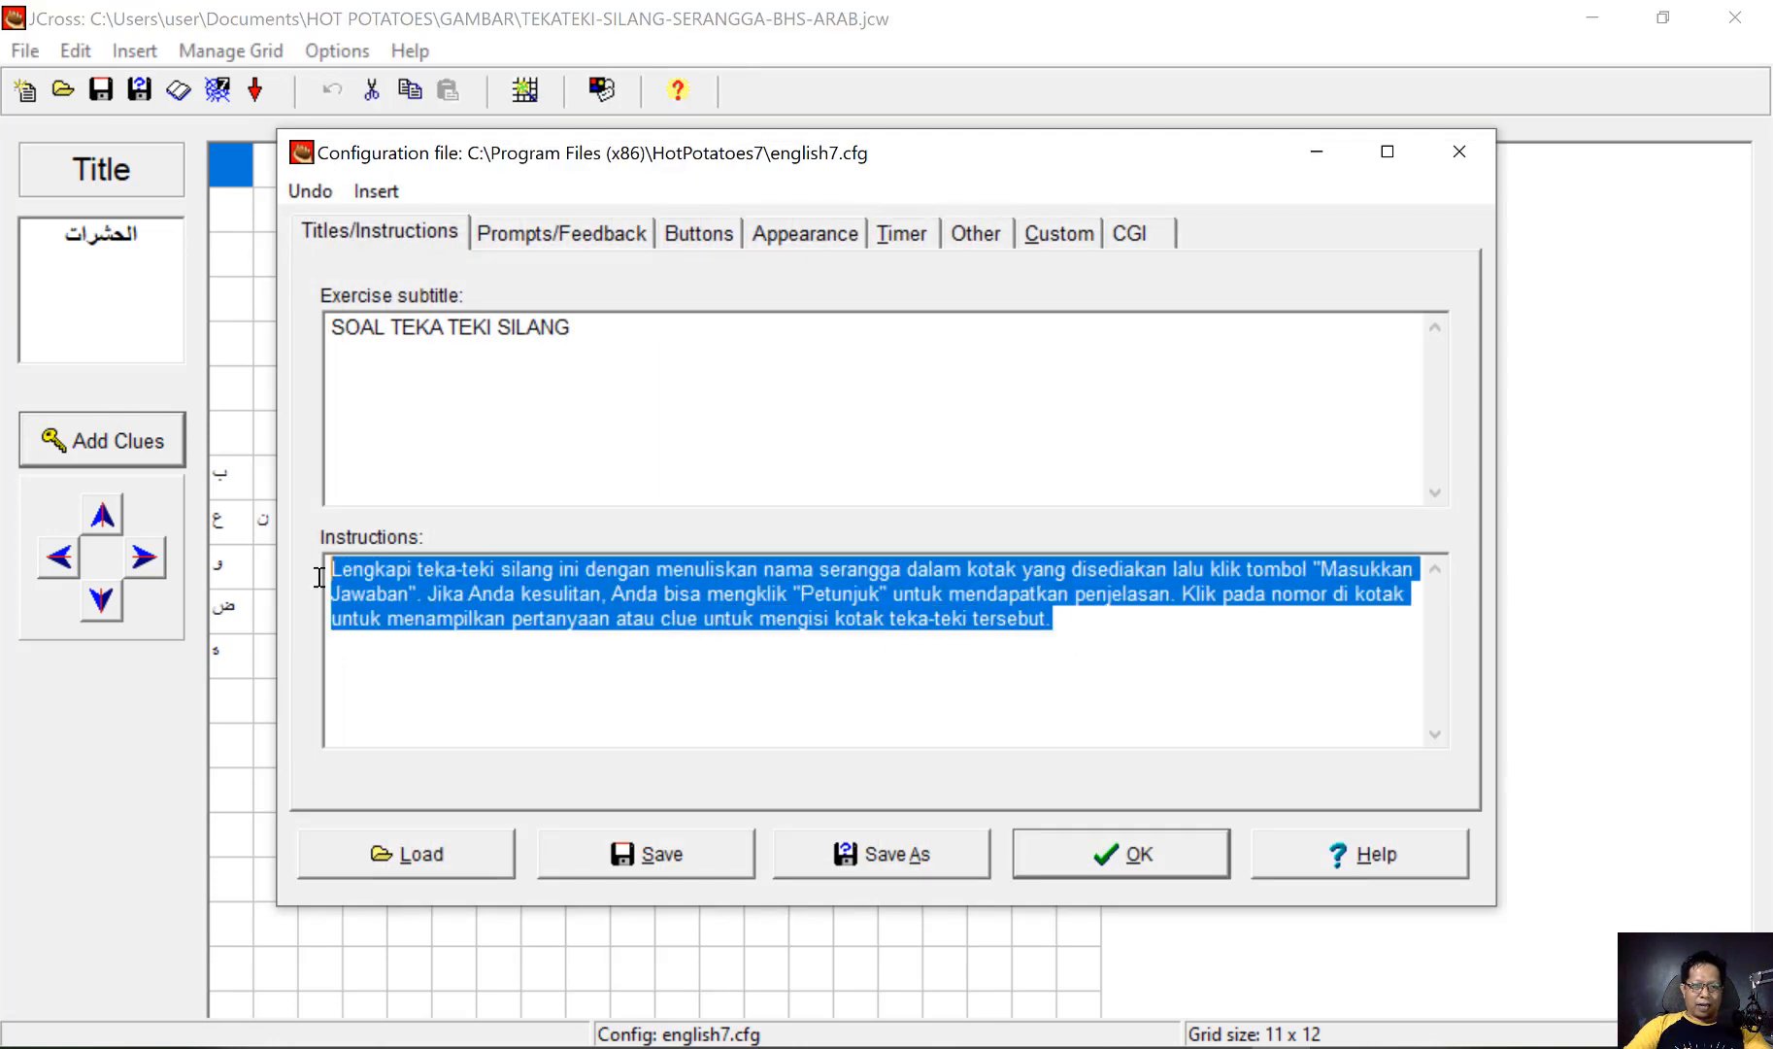
left_click(699, 668)
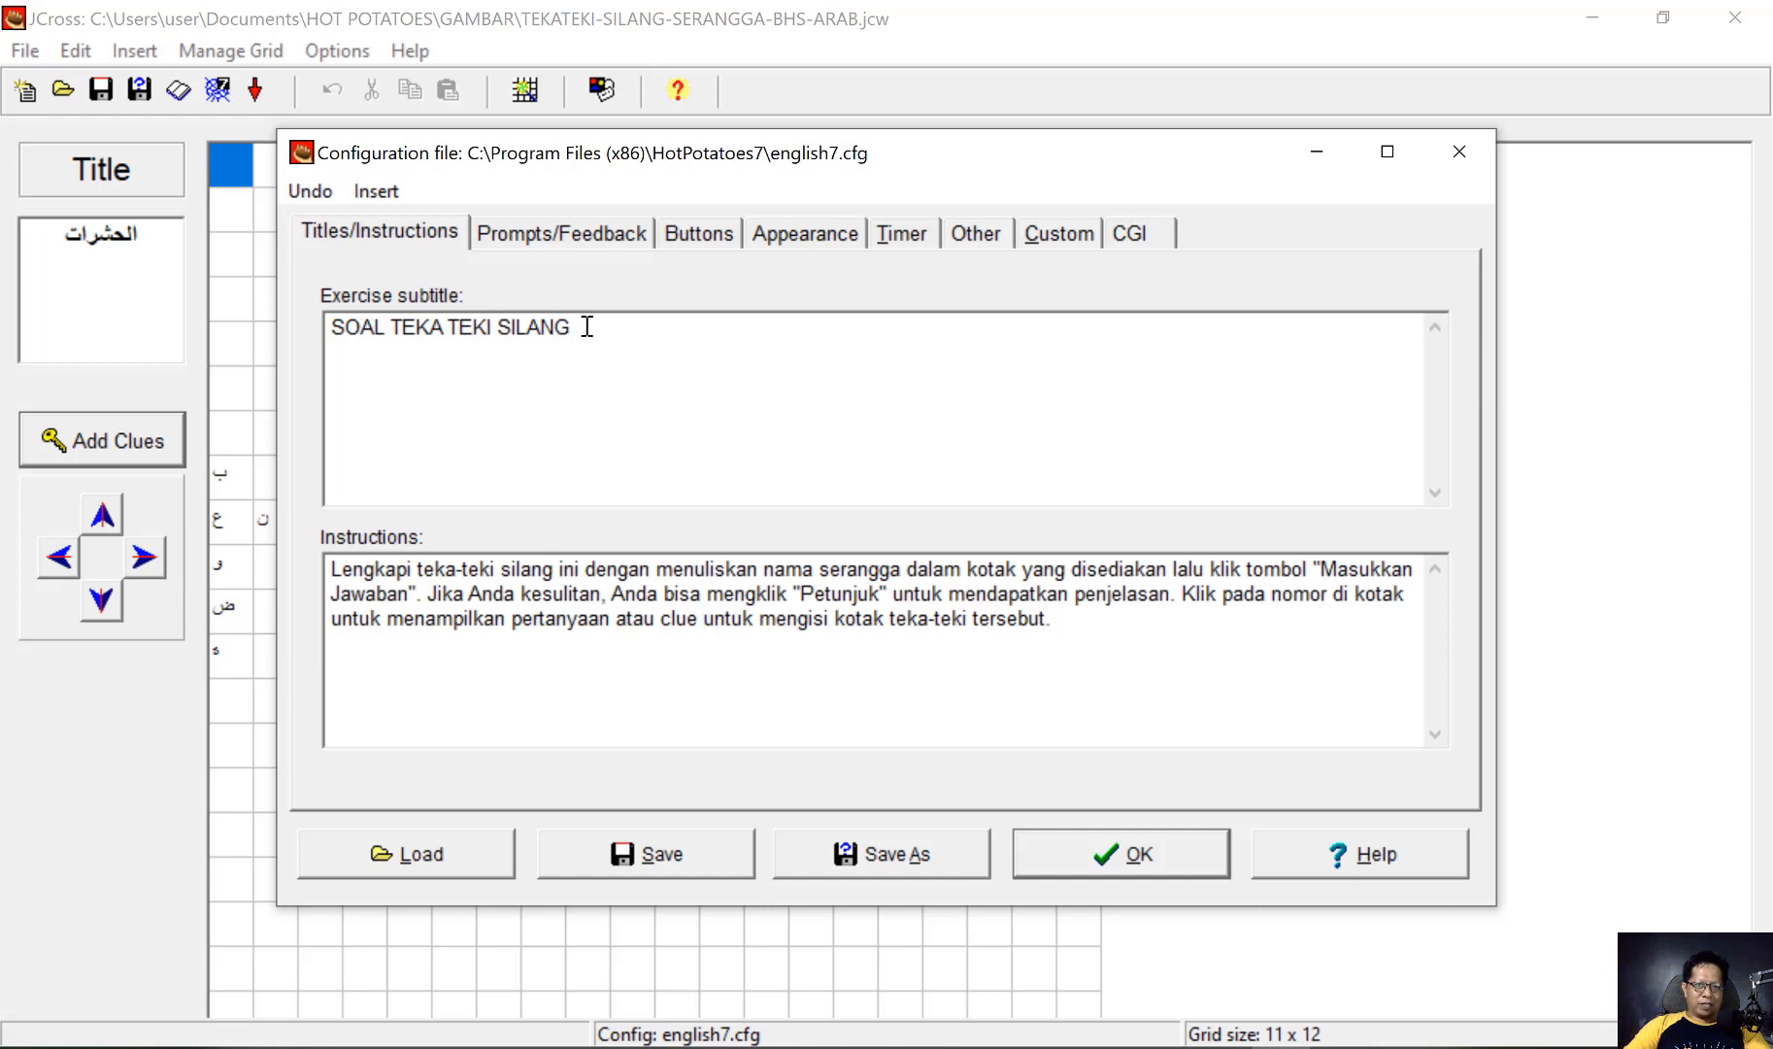
left_click_drag(587, 326, 326, 323)
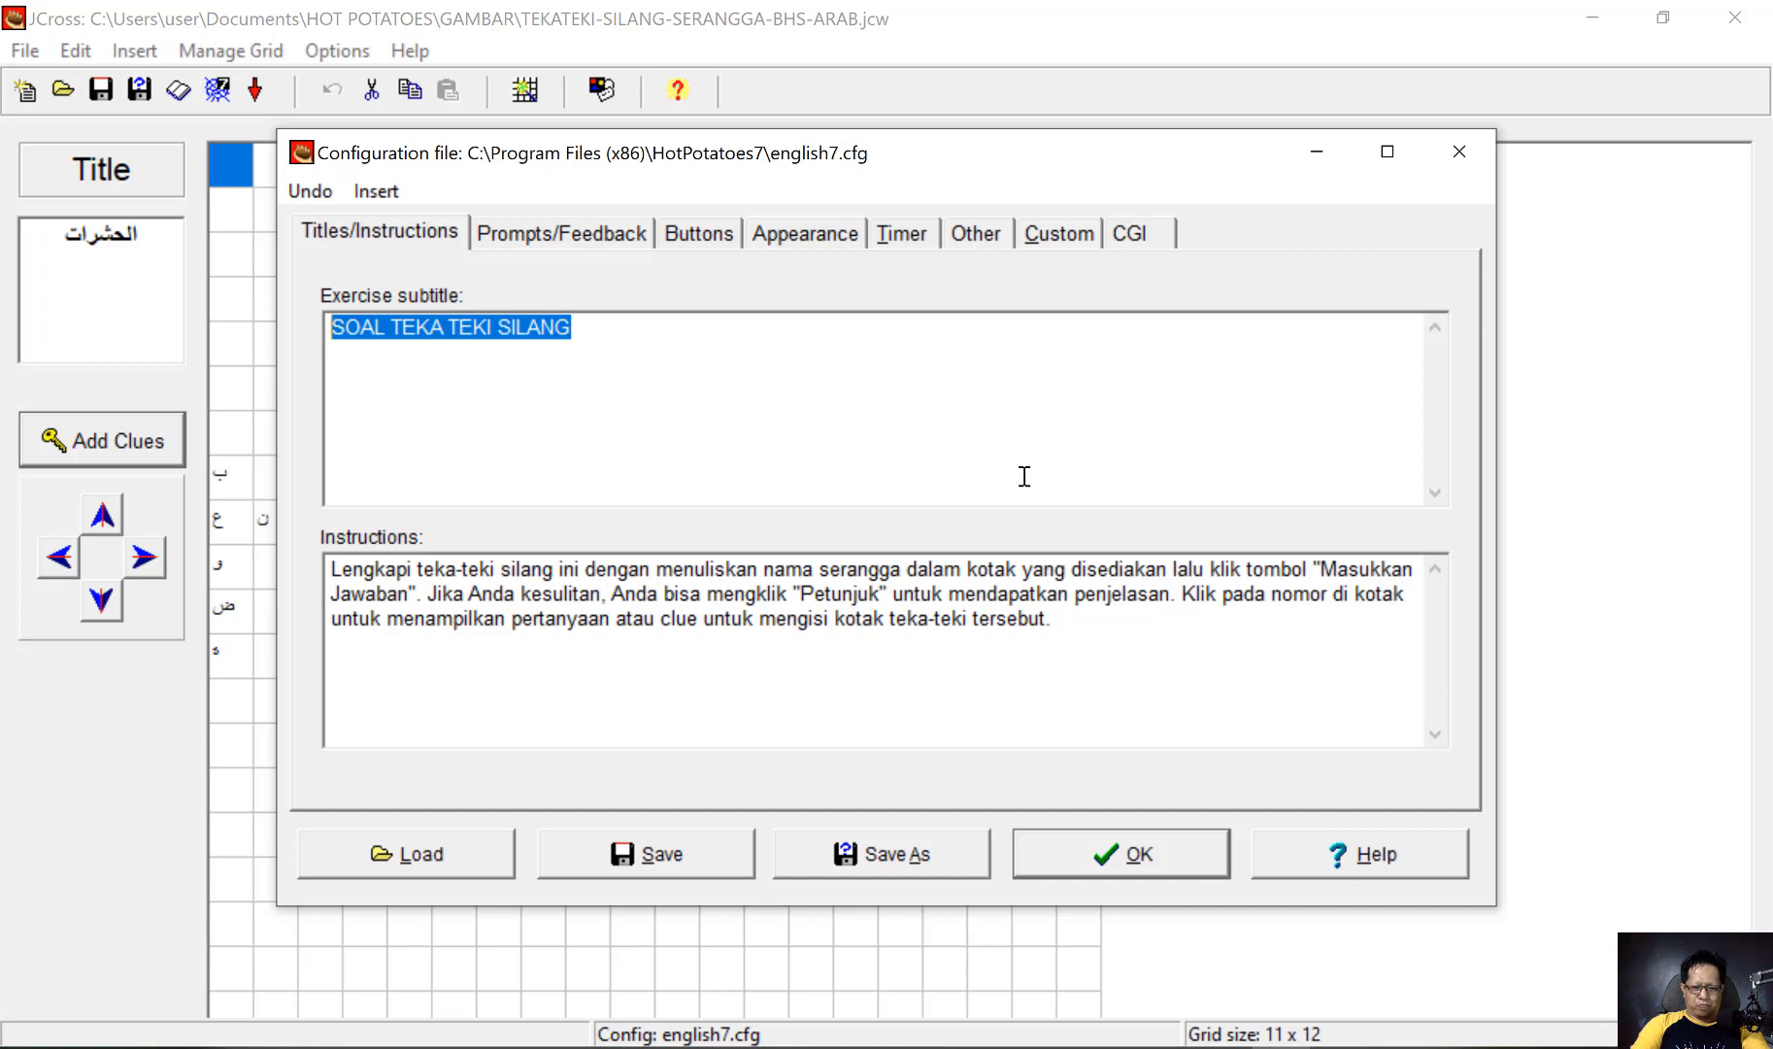
type("KOSA K")
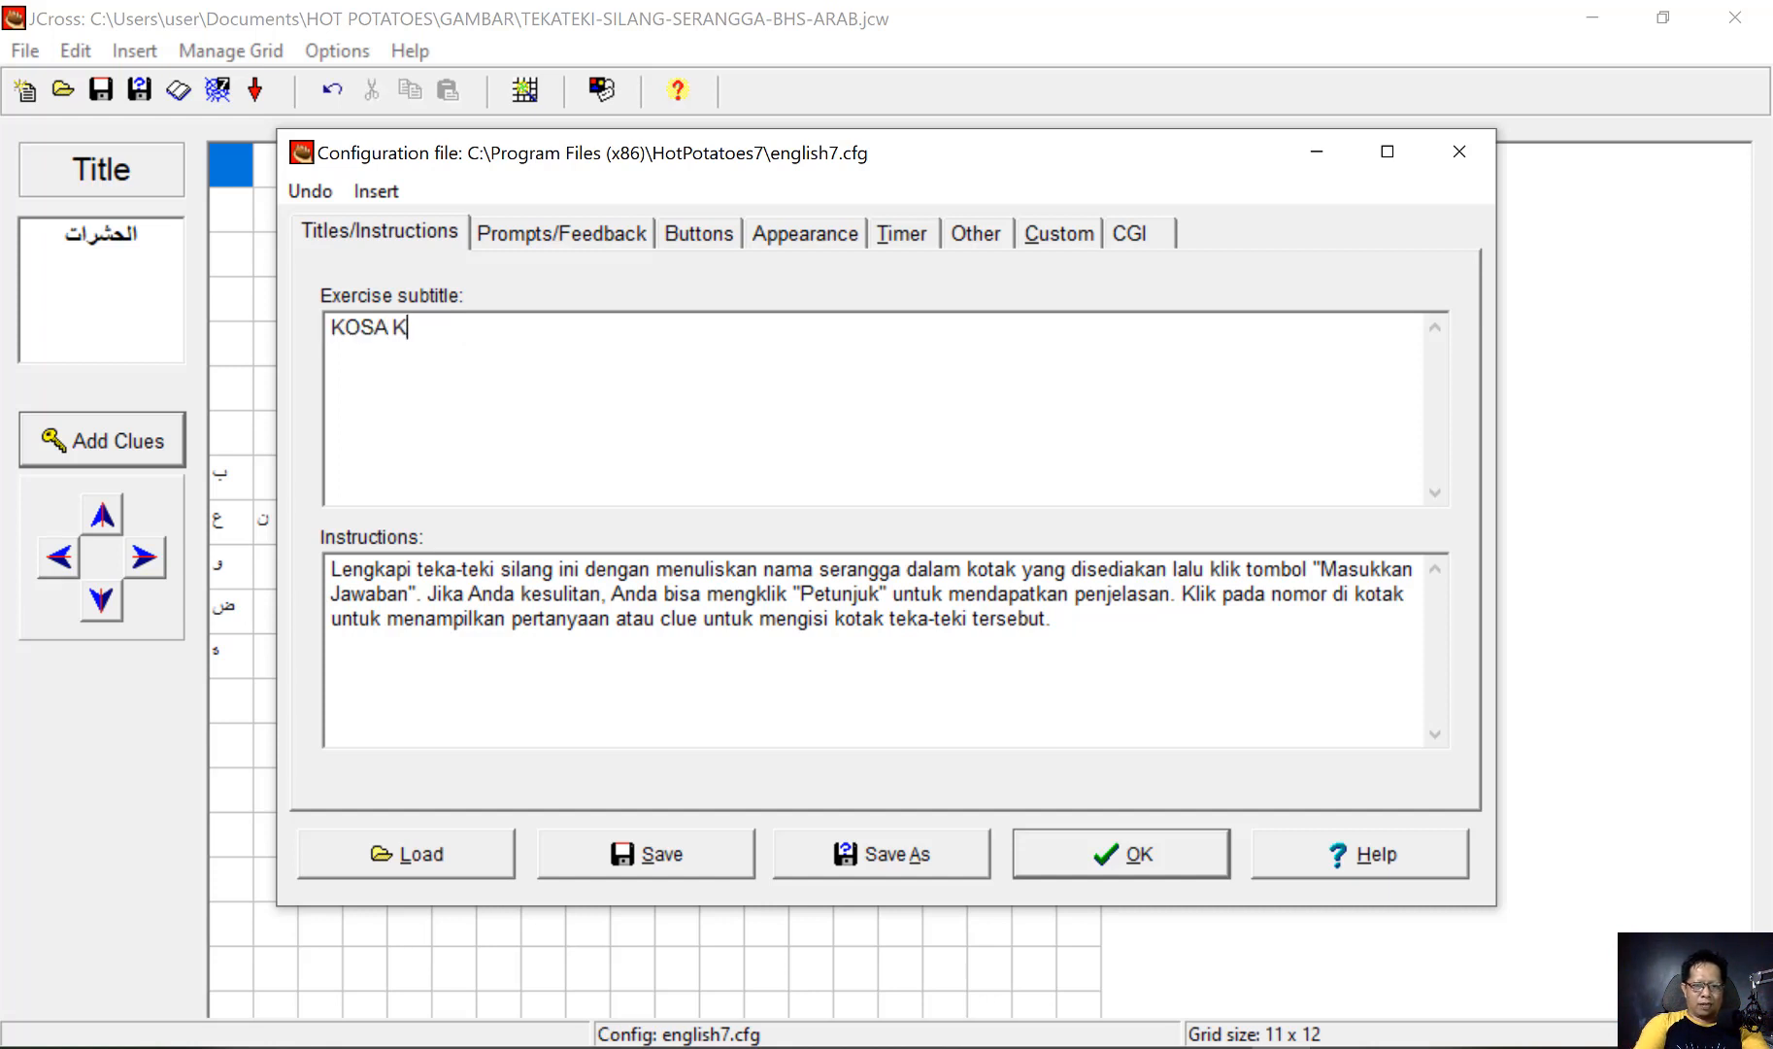
type("ATA SERANGGA")
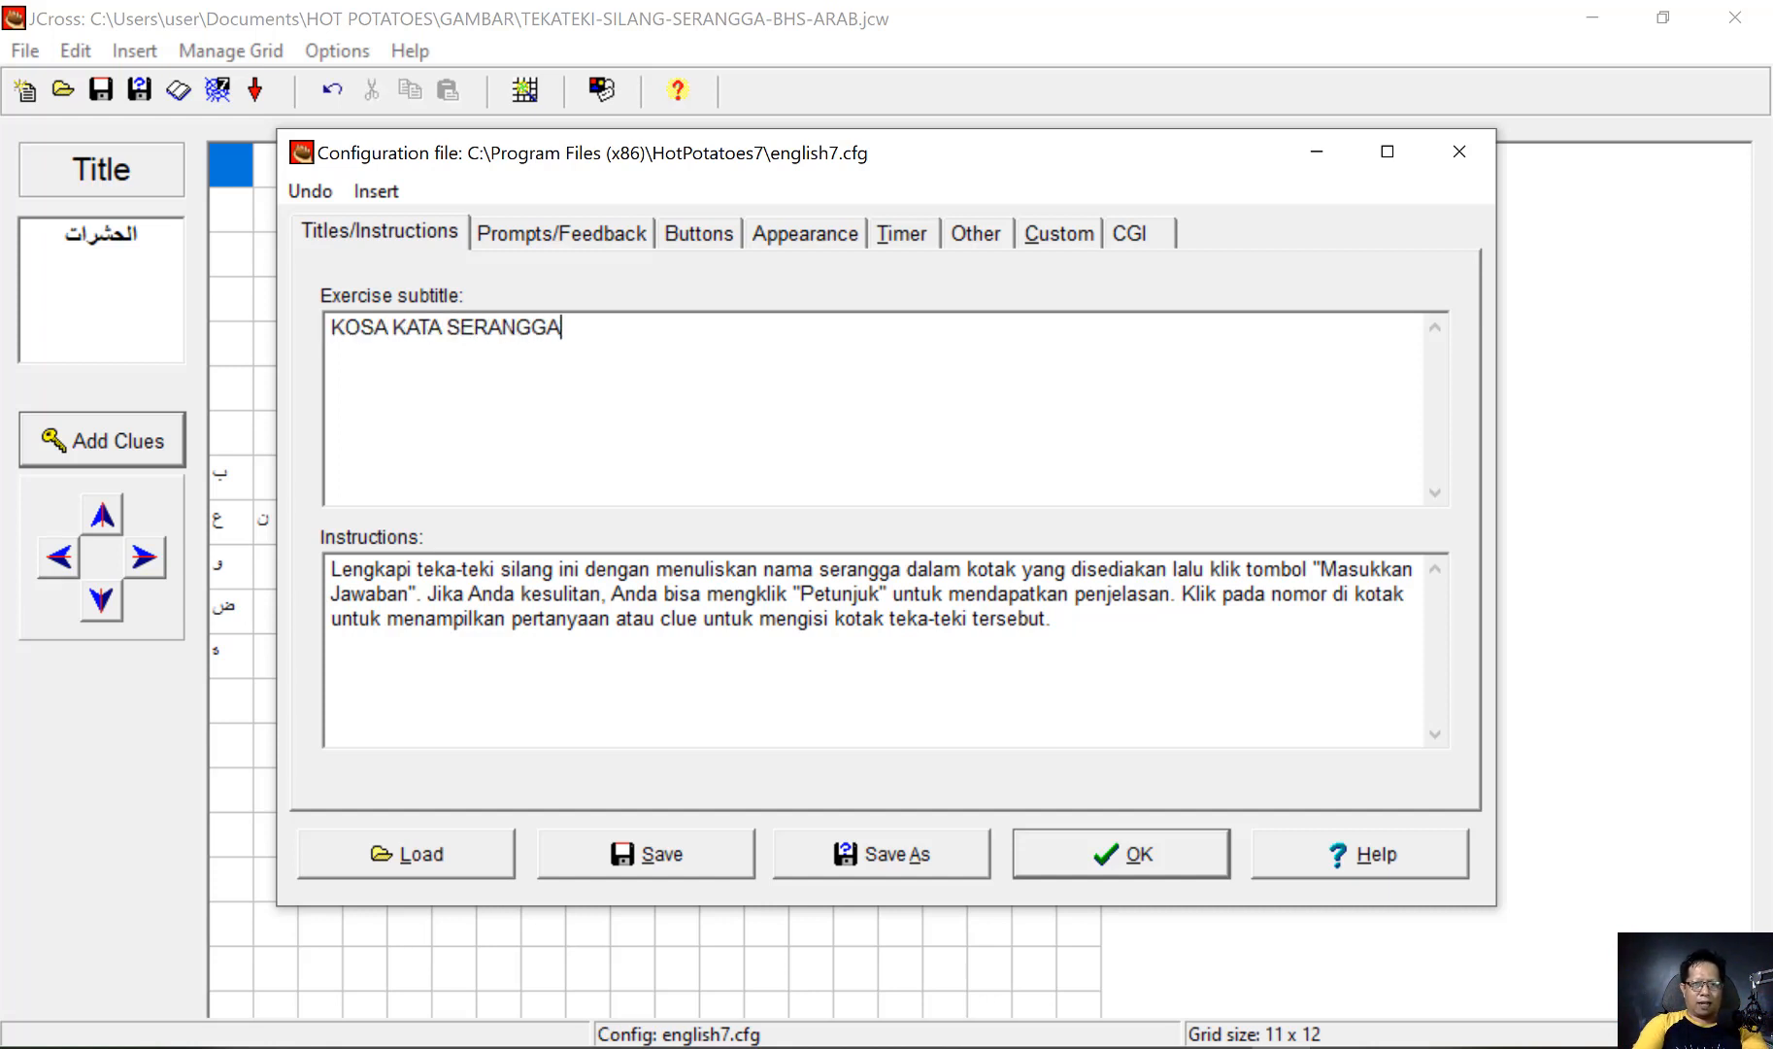
Review the prompt and feedback texts, the button captions and the appearance settings of the output configuration
left_click(603, 229)
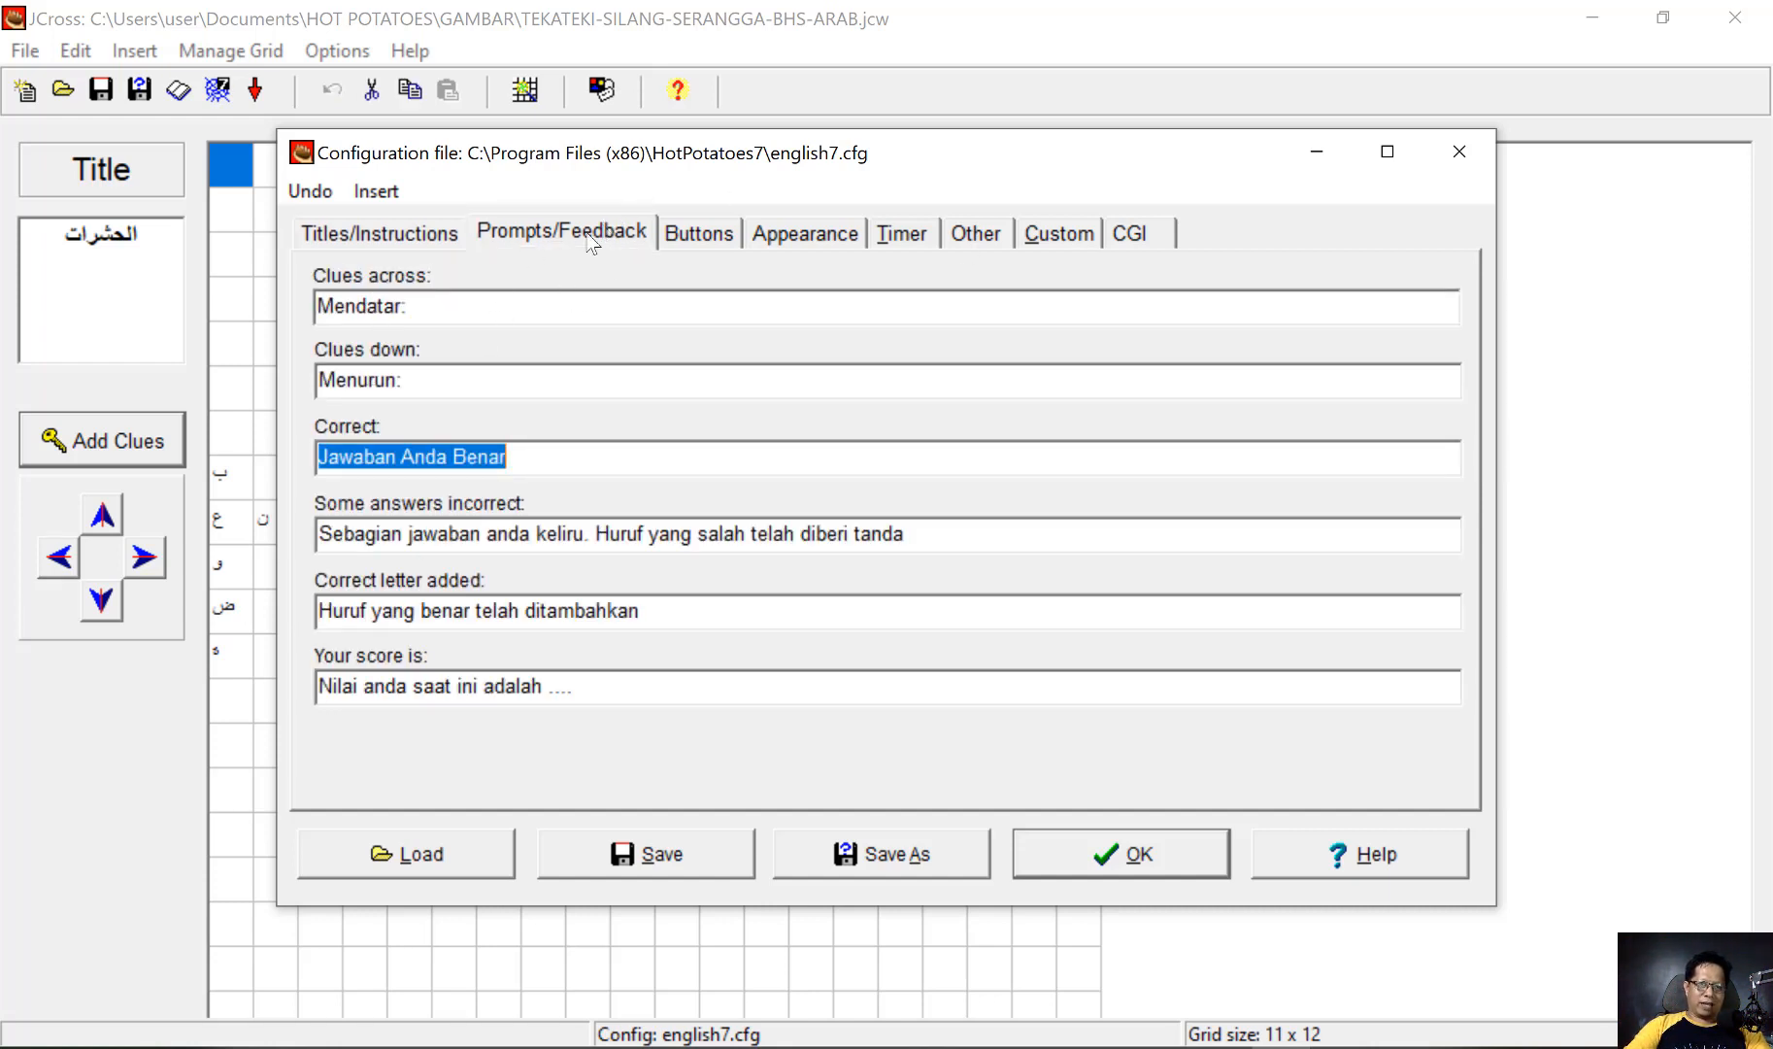
left_click(695, 231)
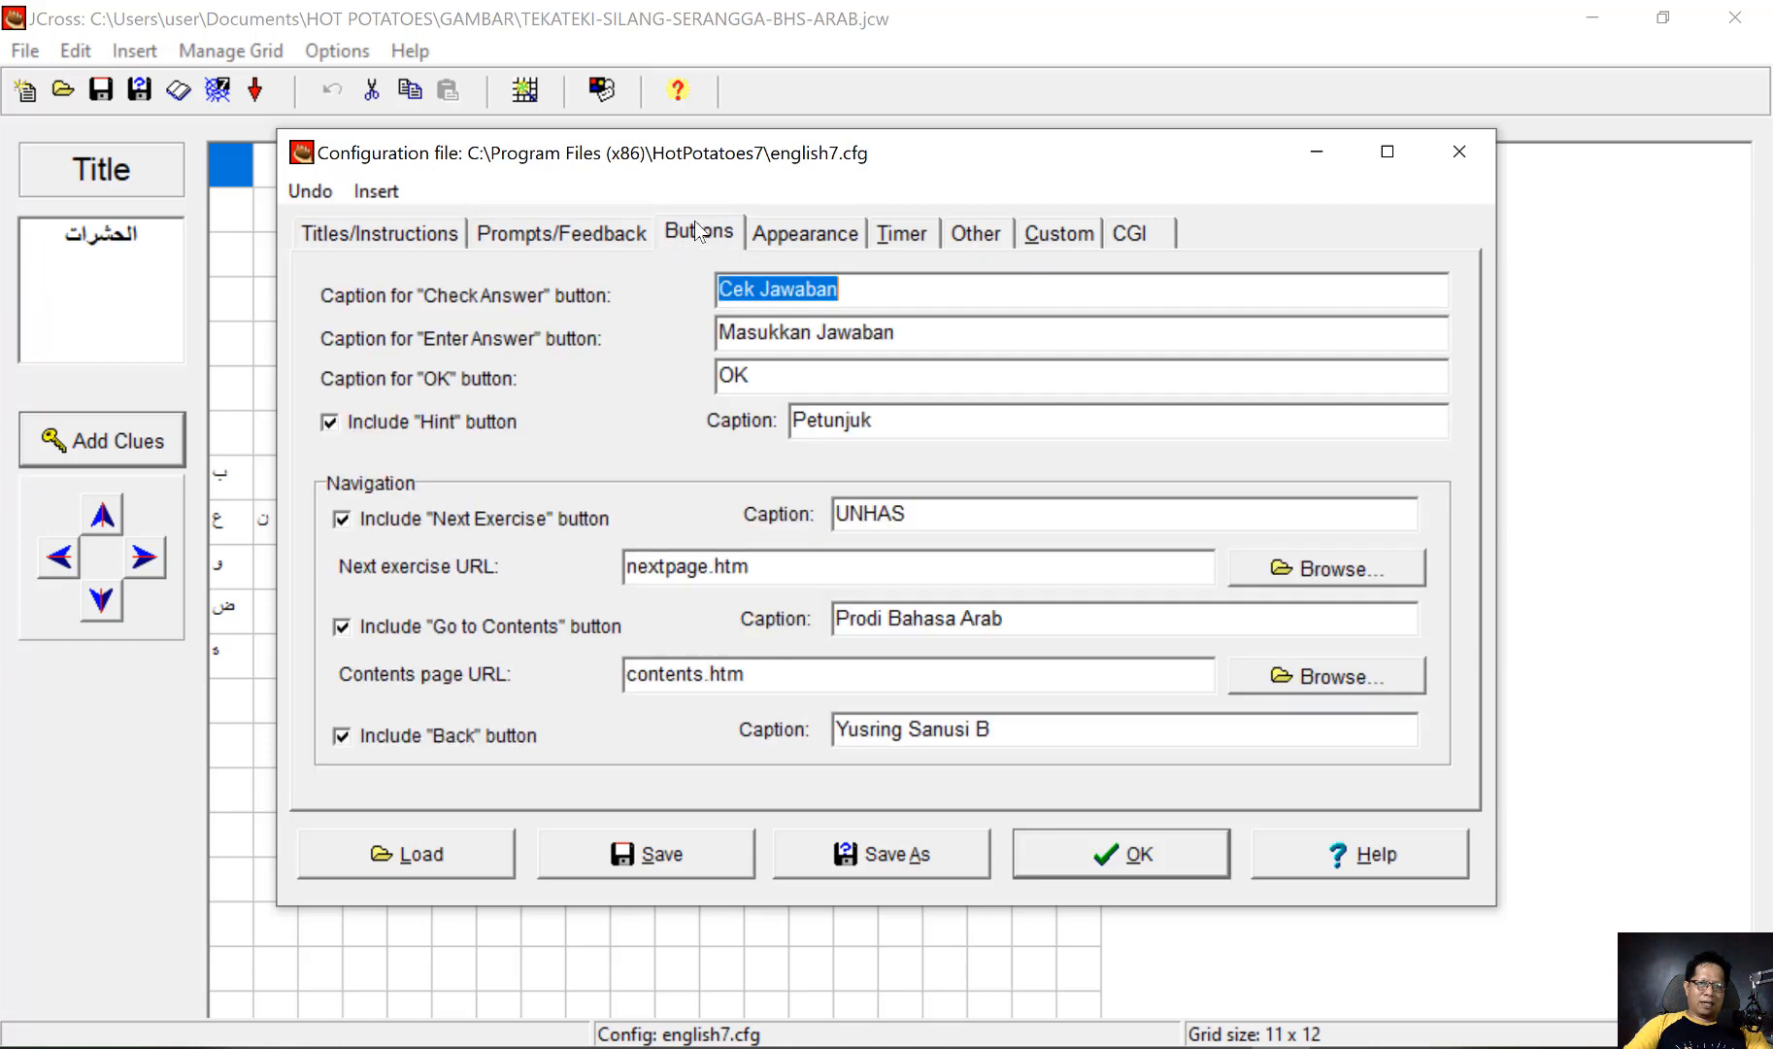
left_click(970, 334)
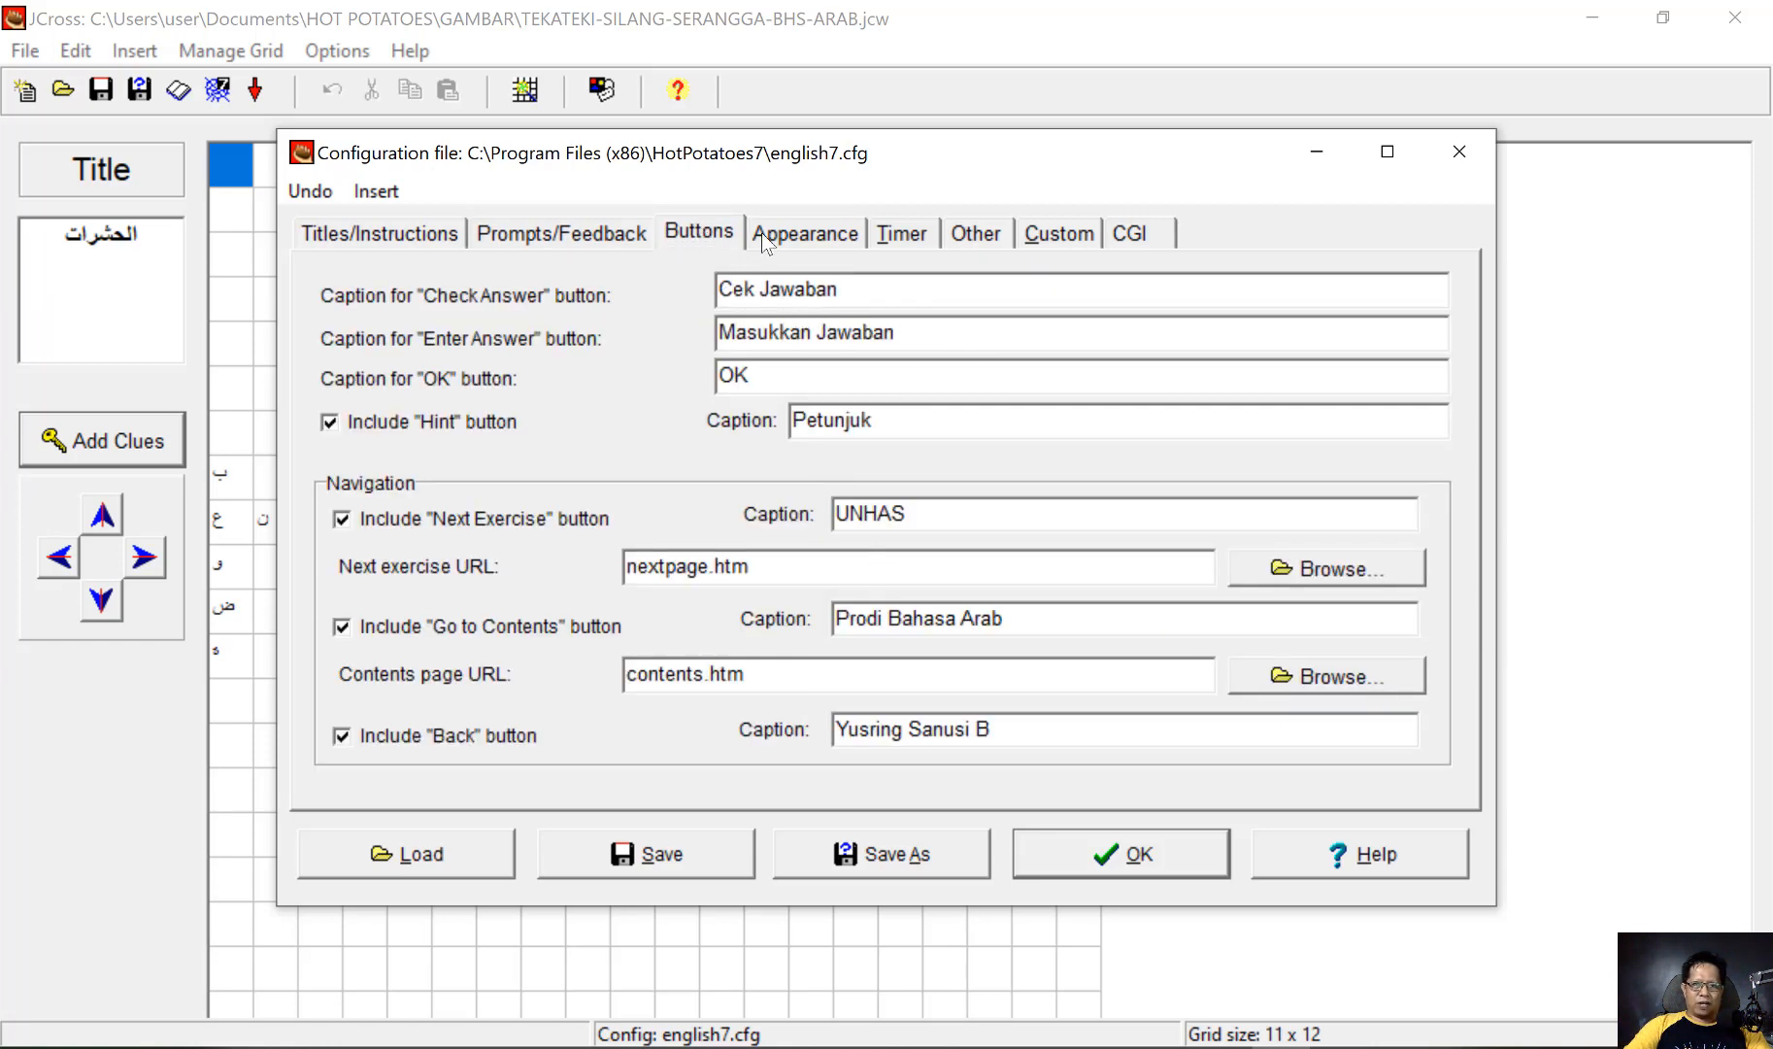
left_click(806, 234)
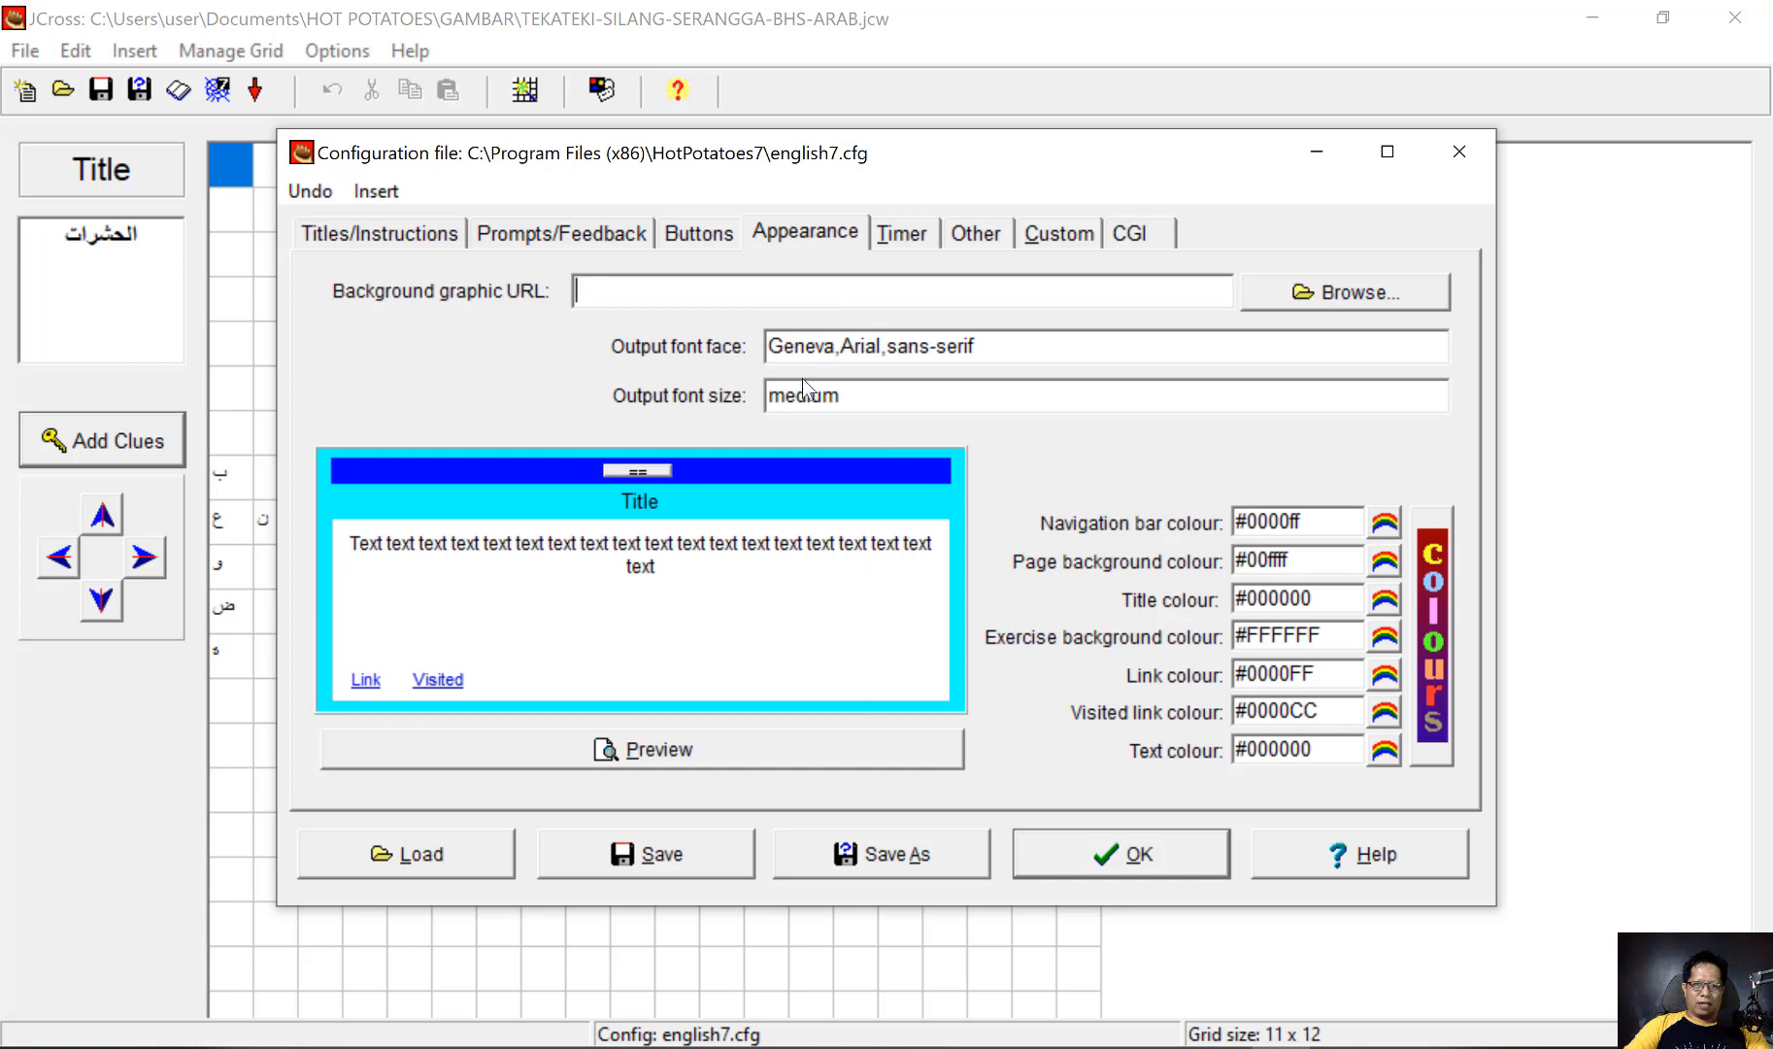
Enable a time limit for the exercise and set it to 5 minutes
left_click(902, 238)
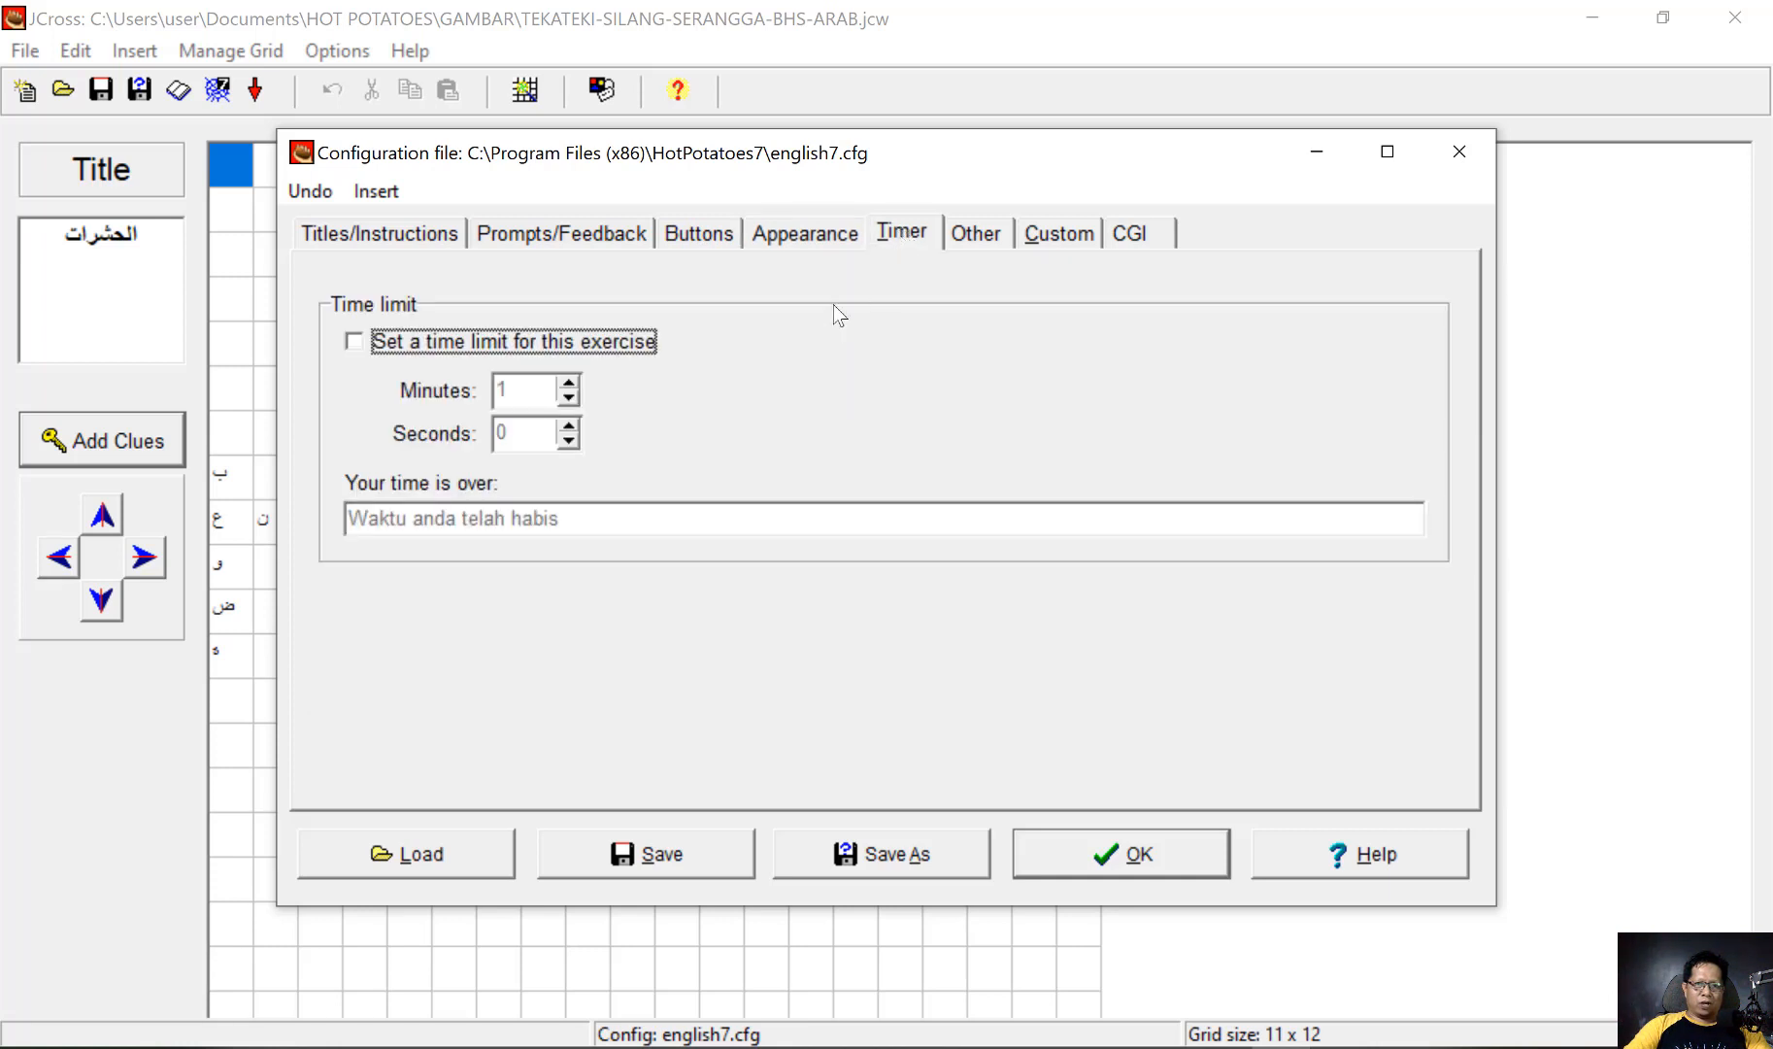
left_click(354, 342)
left_click(569, 383)
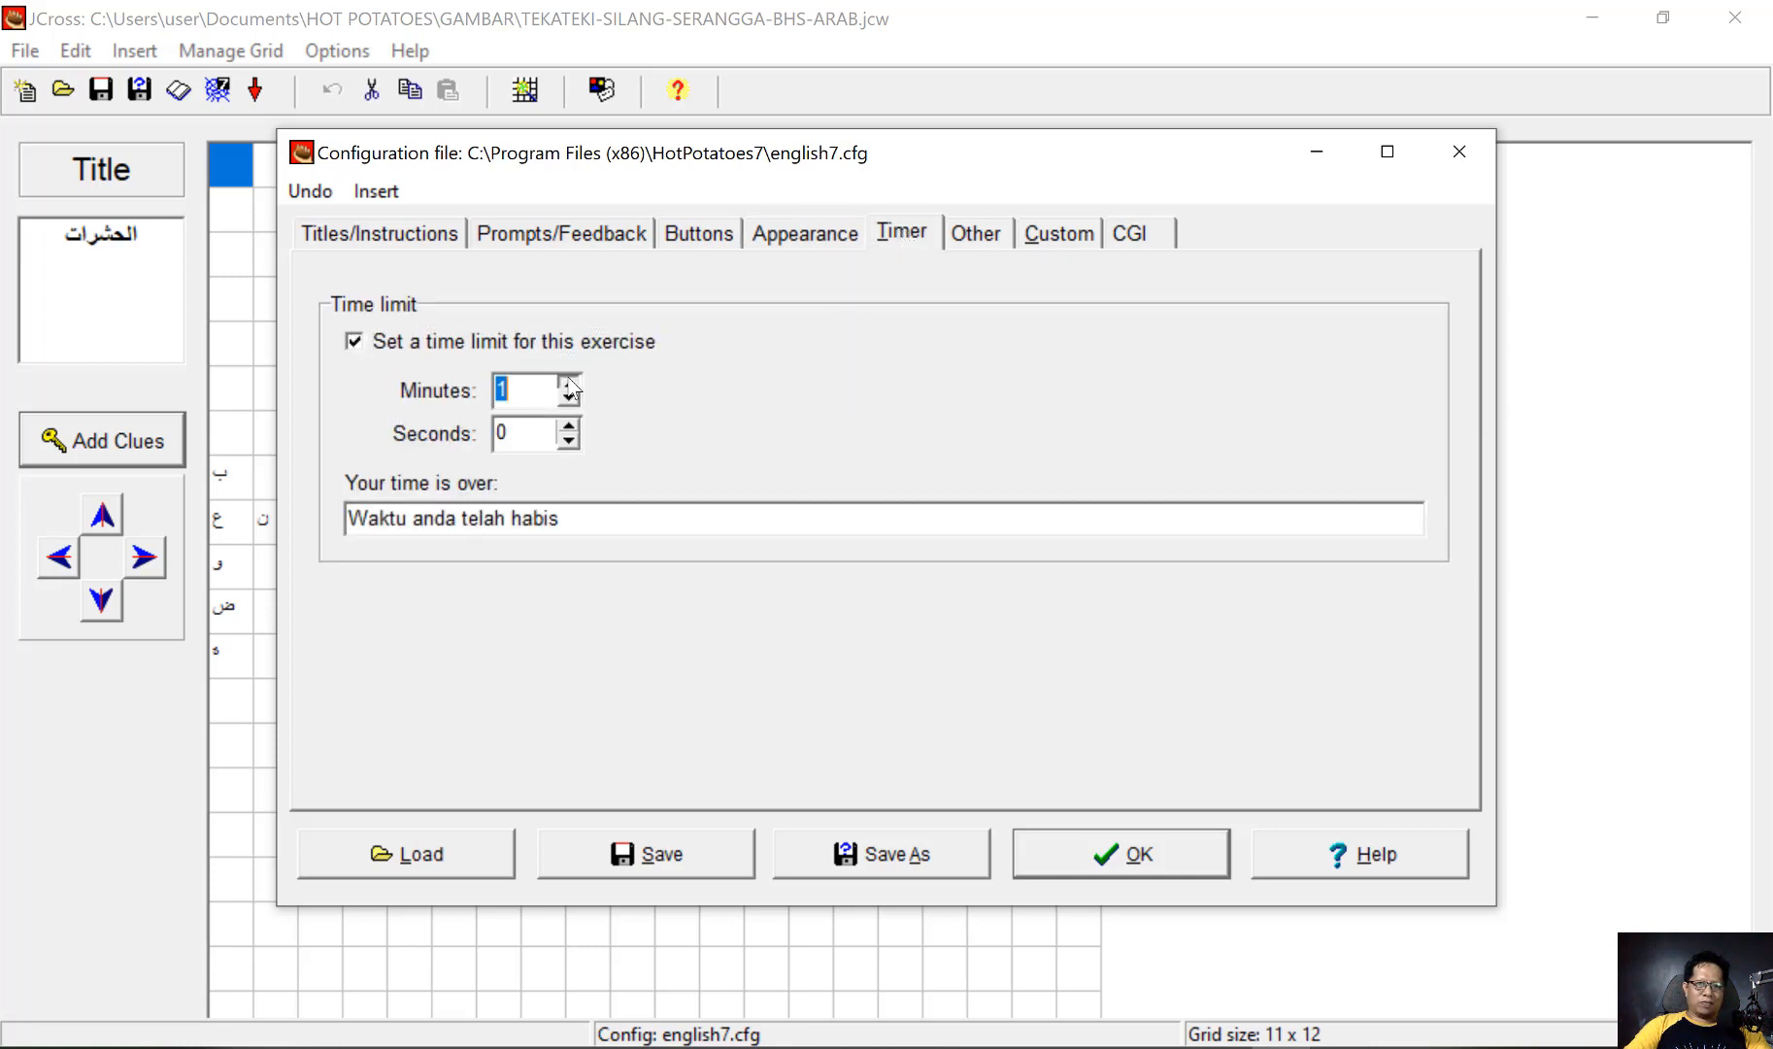
left_click(569, 382)
left_click(569, 383)
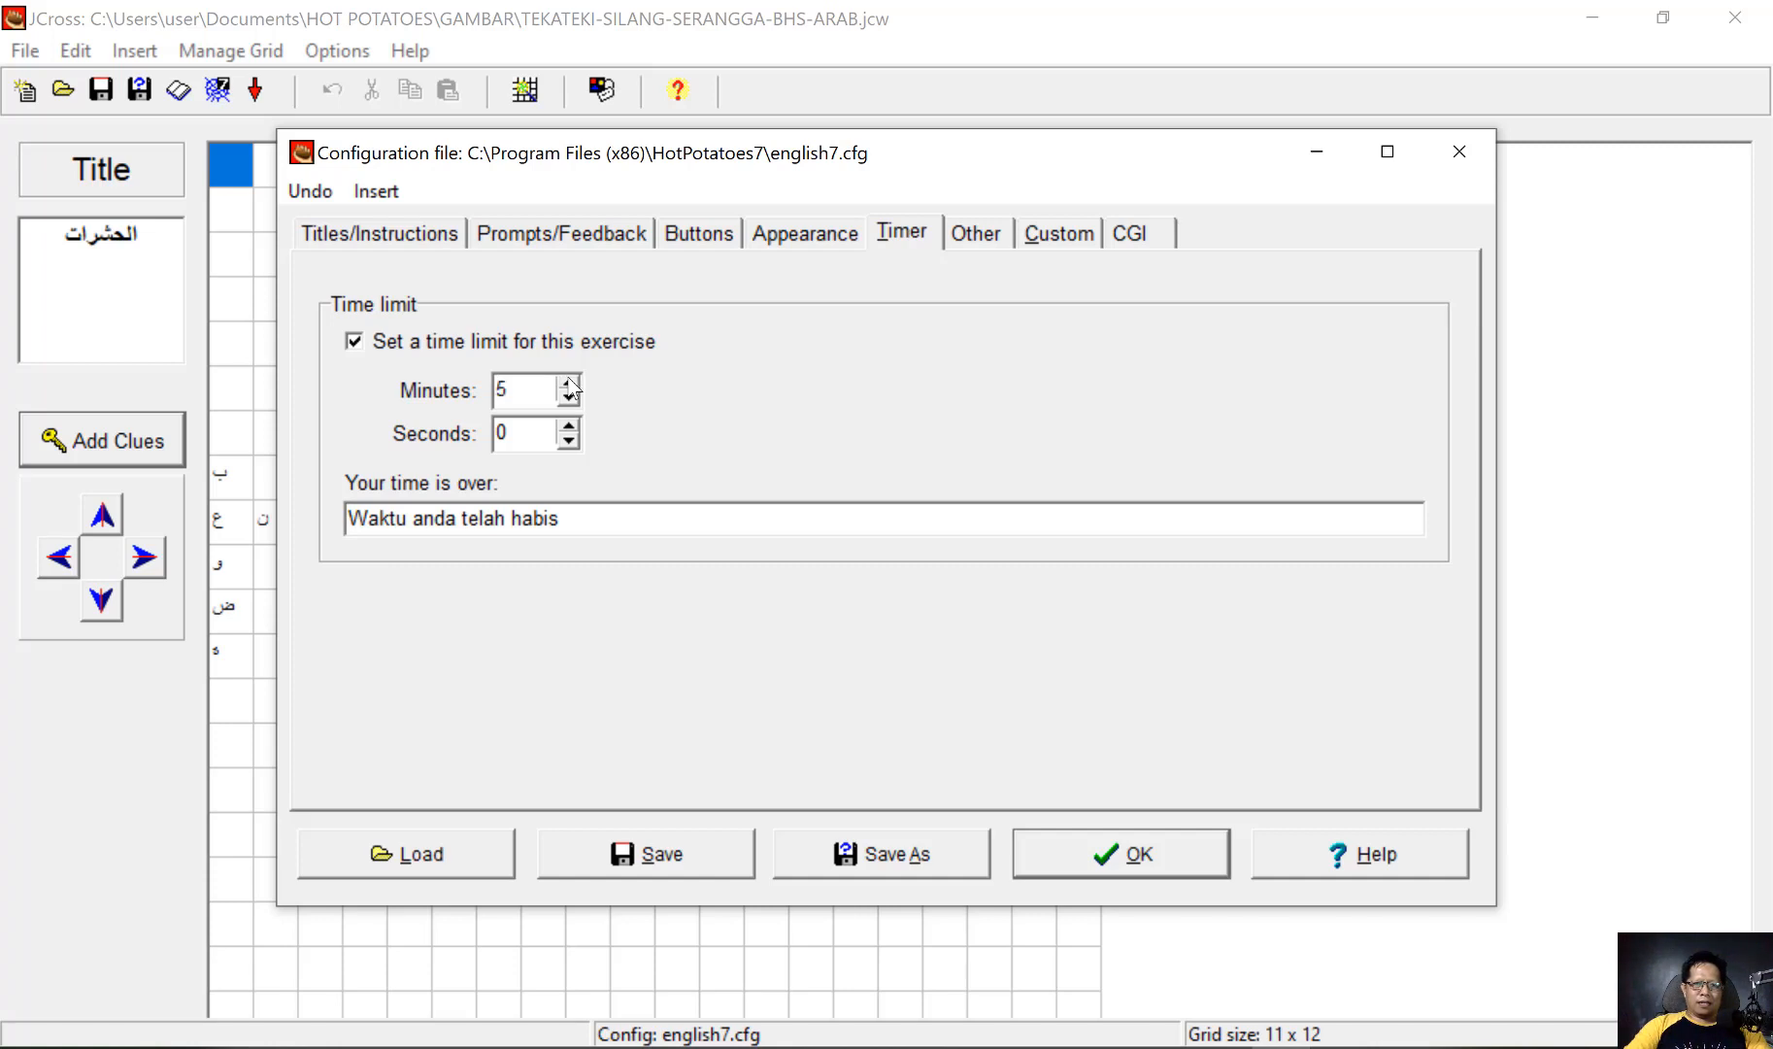
Include a keypad for non-roman characters and SCORM 1.2 functions in the exercise output
left_click(976, 243)
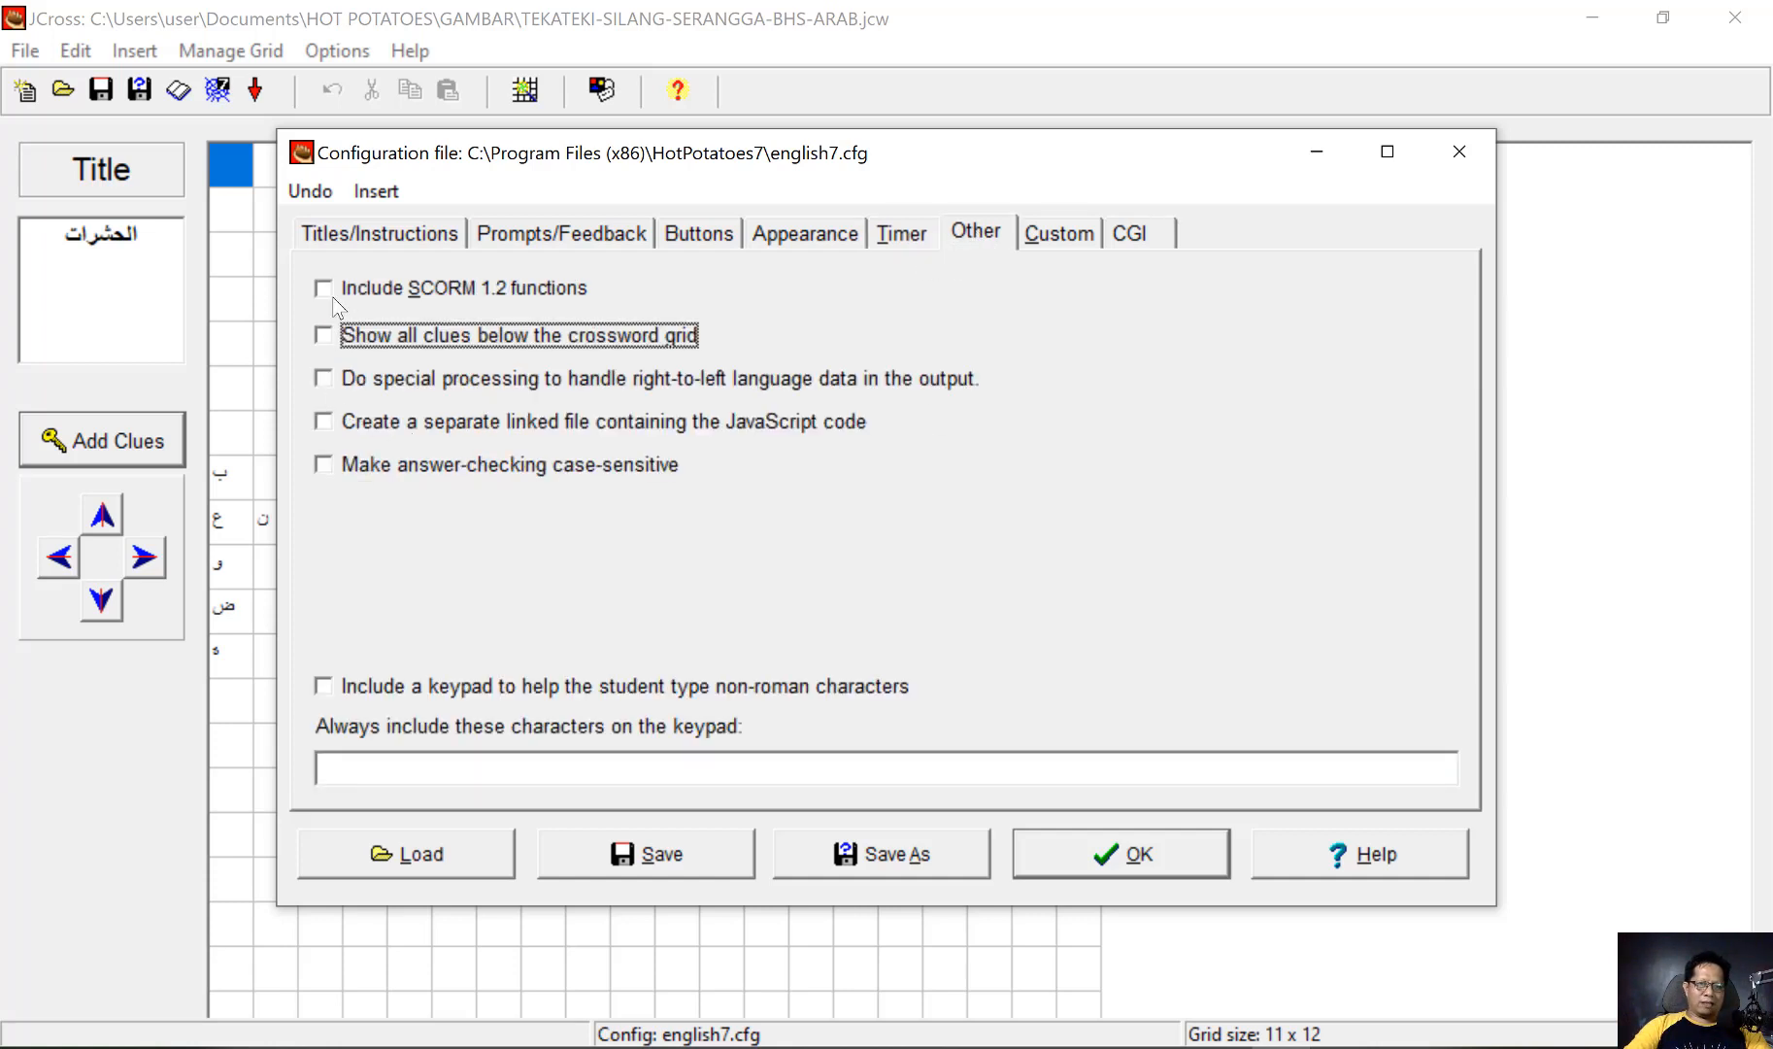
left_click(329, 690)
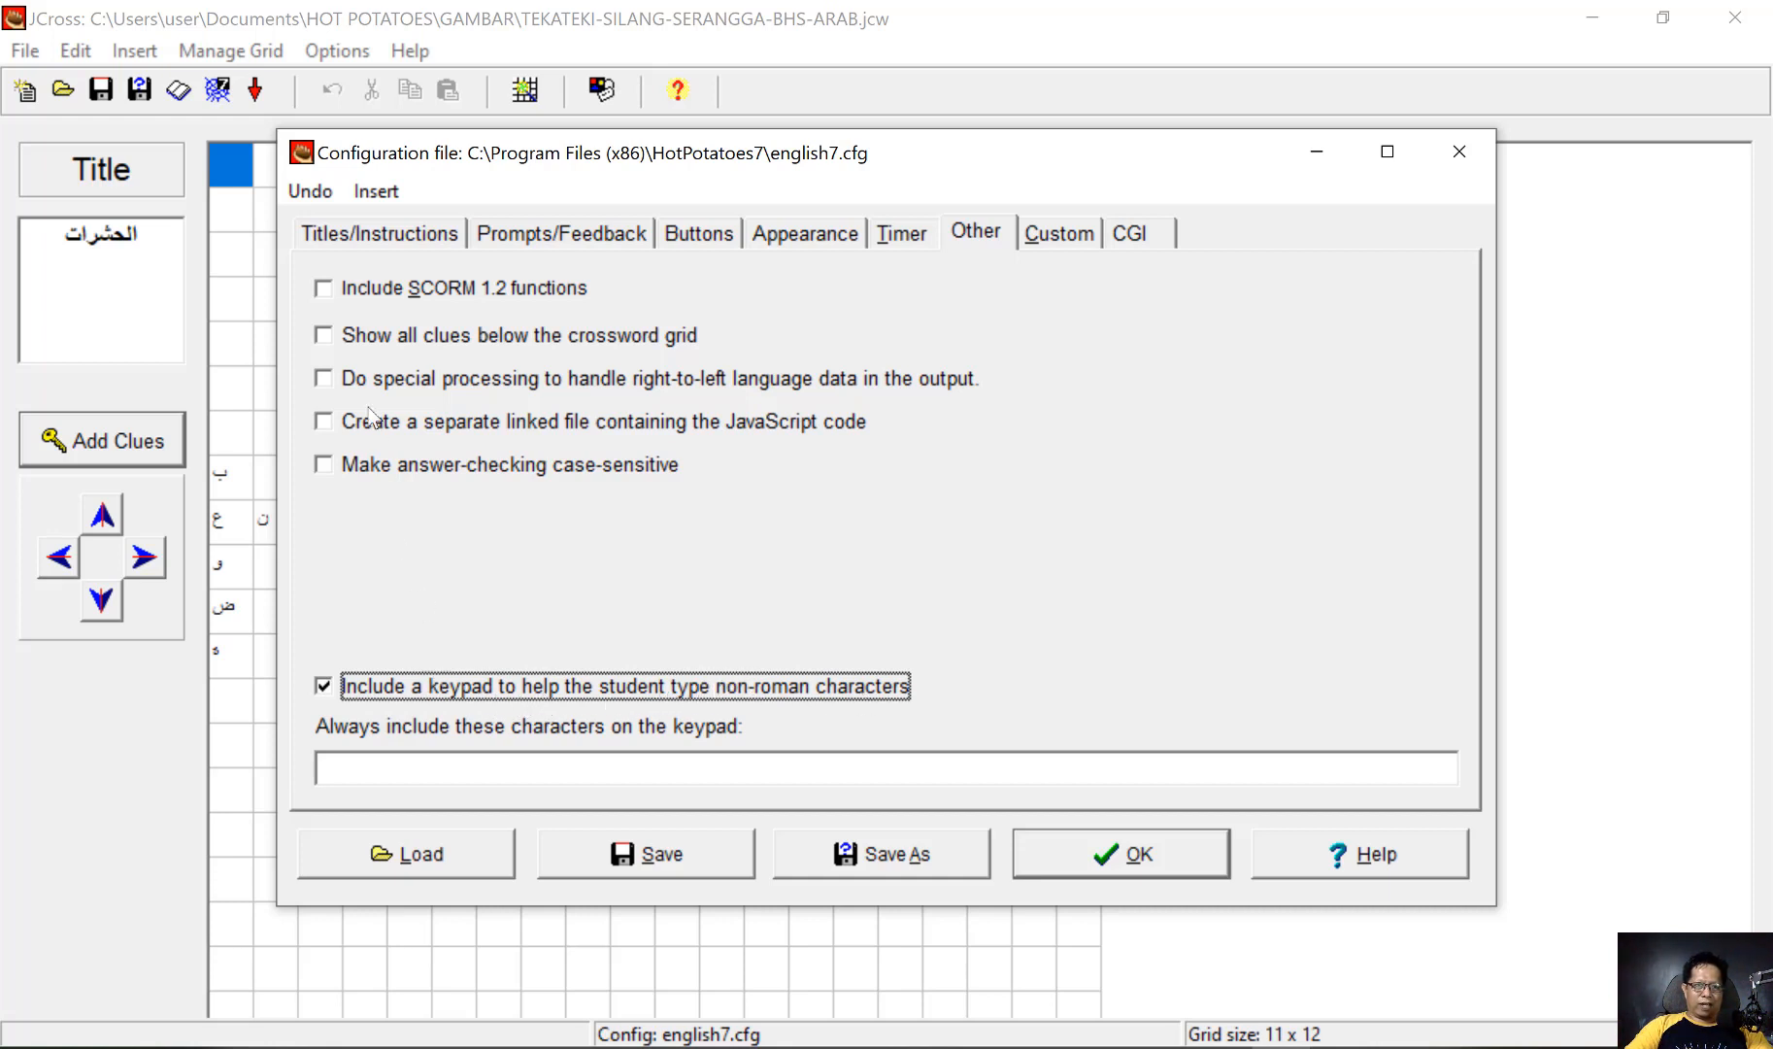
left_click(322, 291)
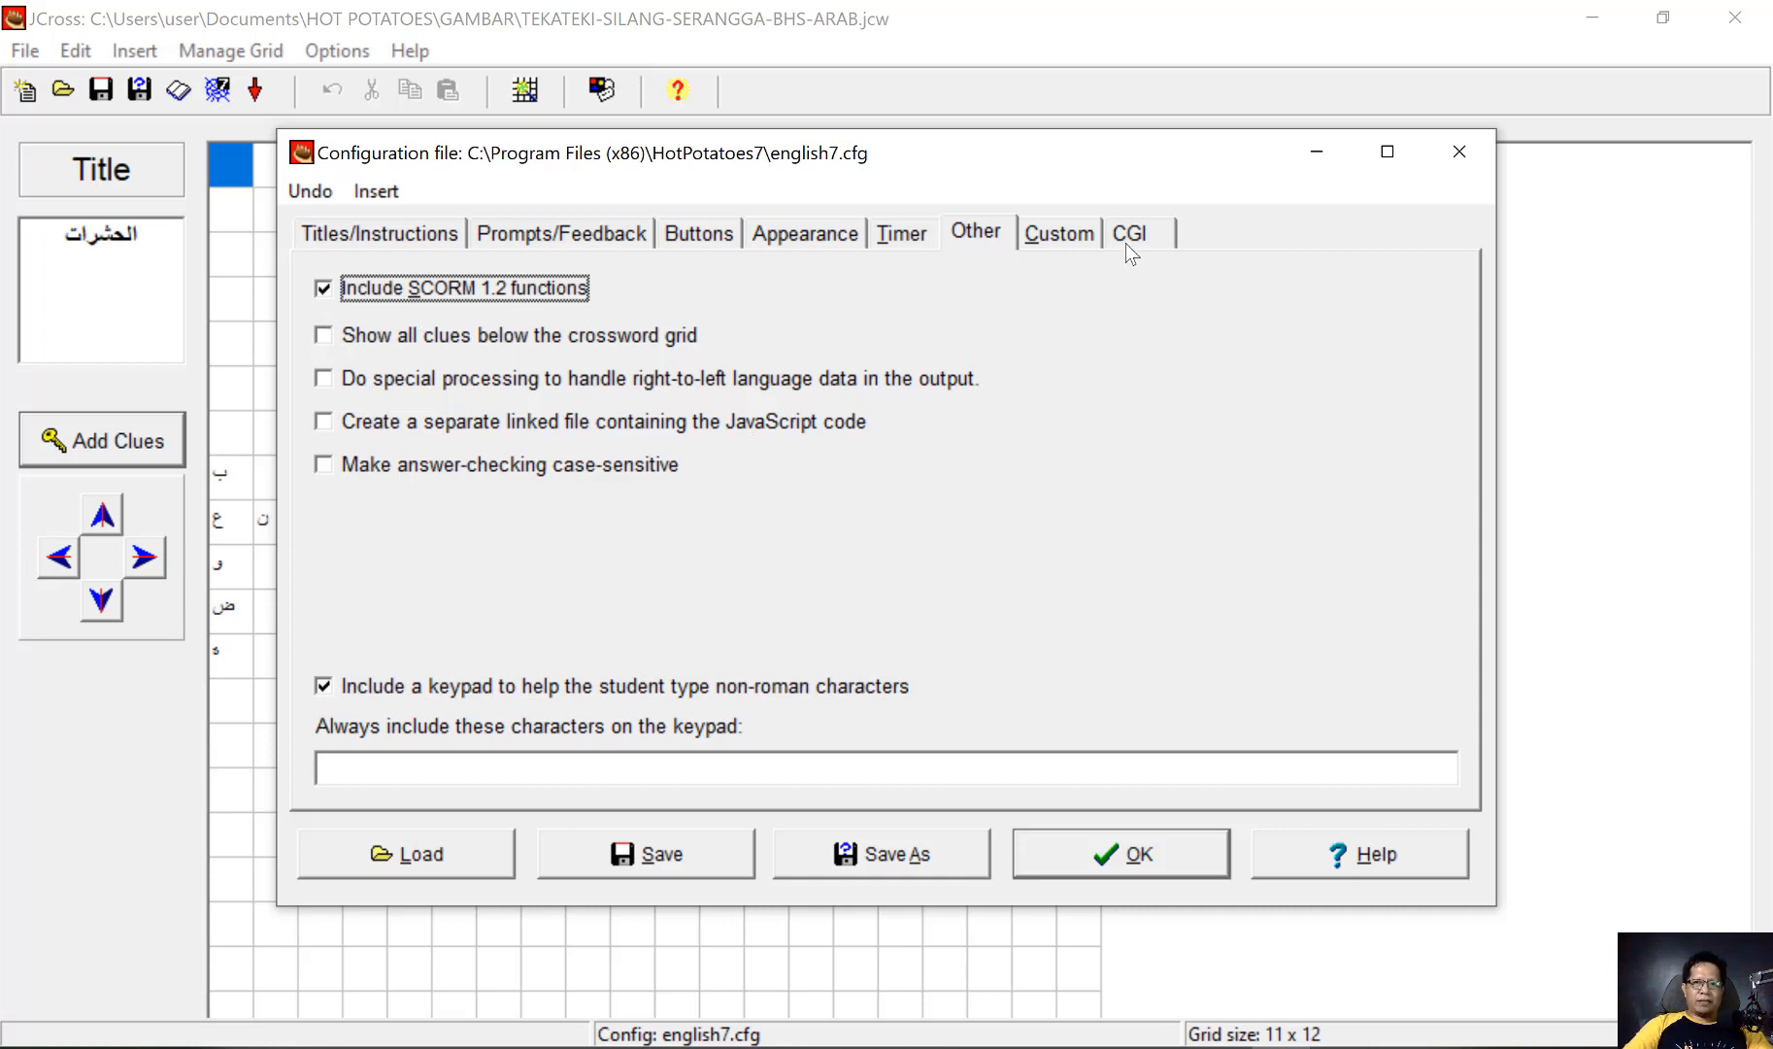
Review the user-defined strings and the CGI submission settings: student ID message, submission e-mail and FormMail script URL
left_click(1072, 236)
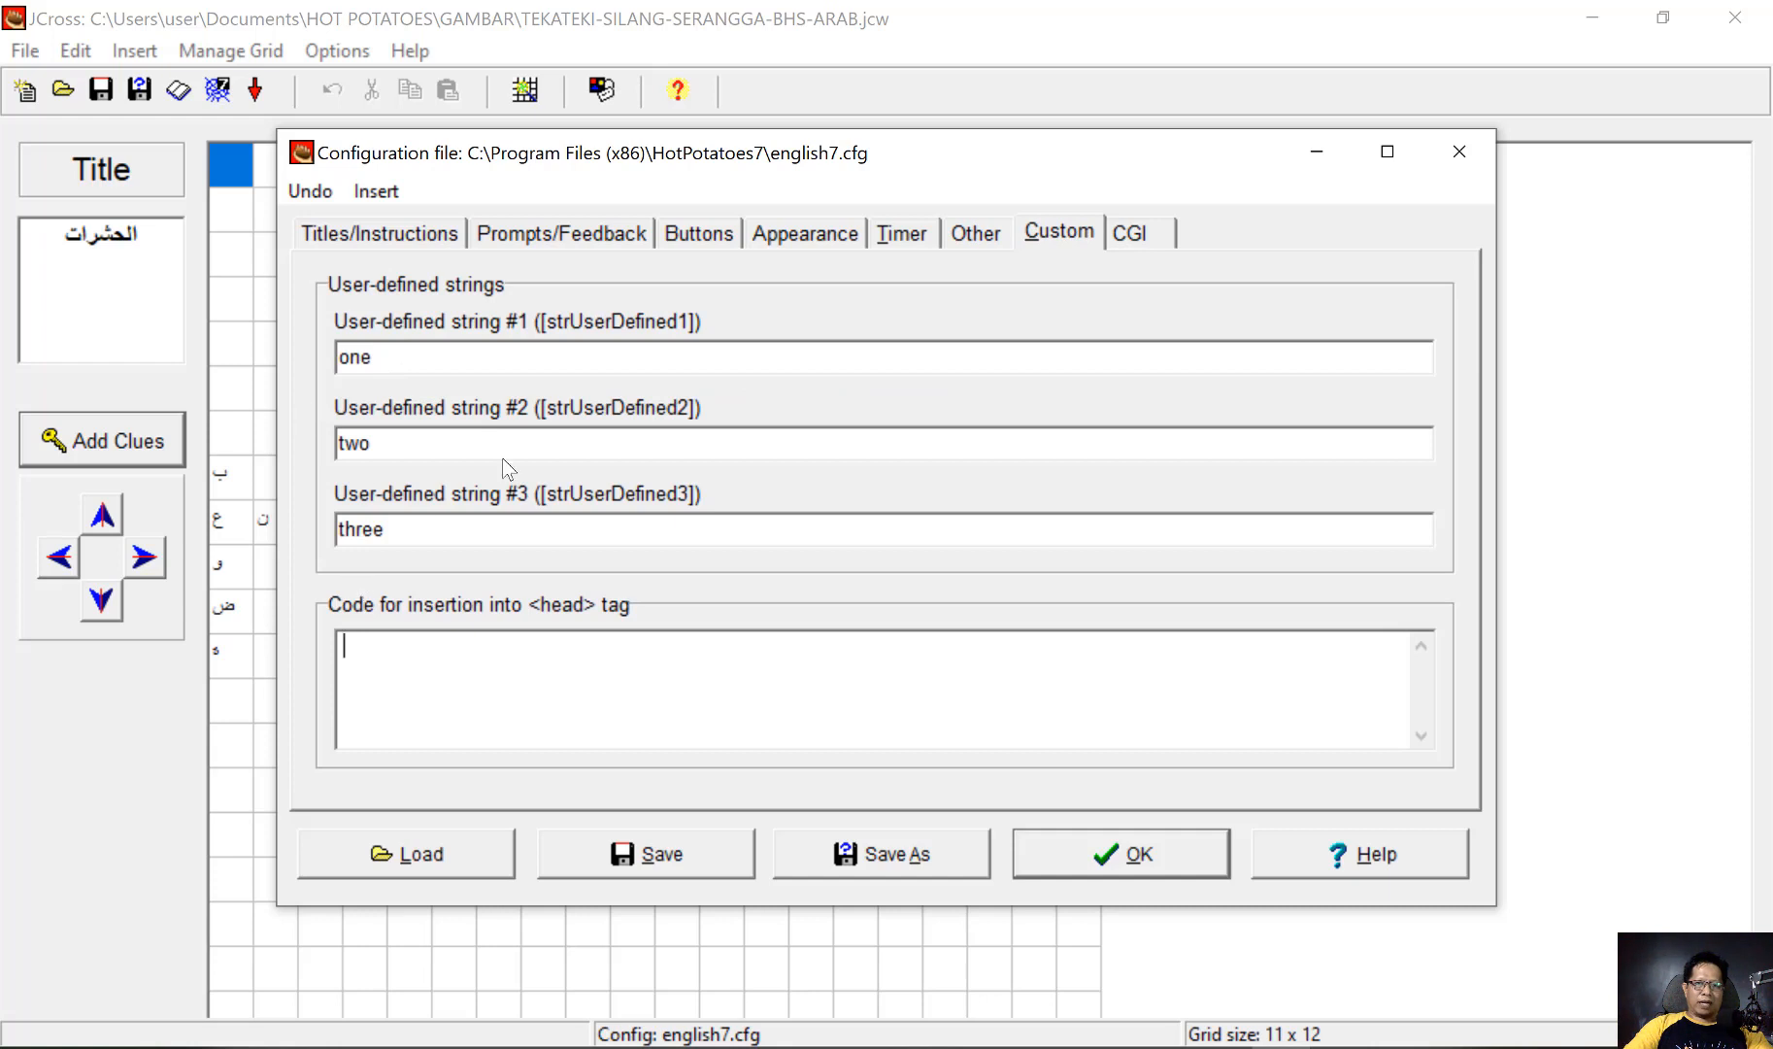
left_click(1125, 241)
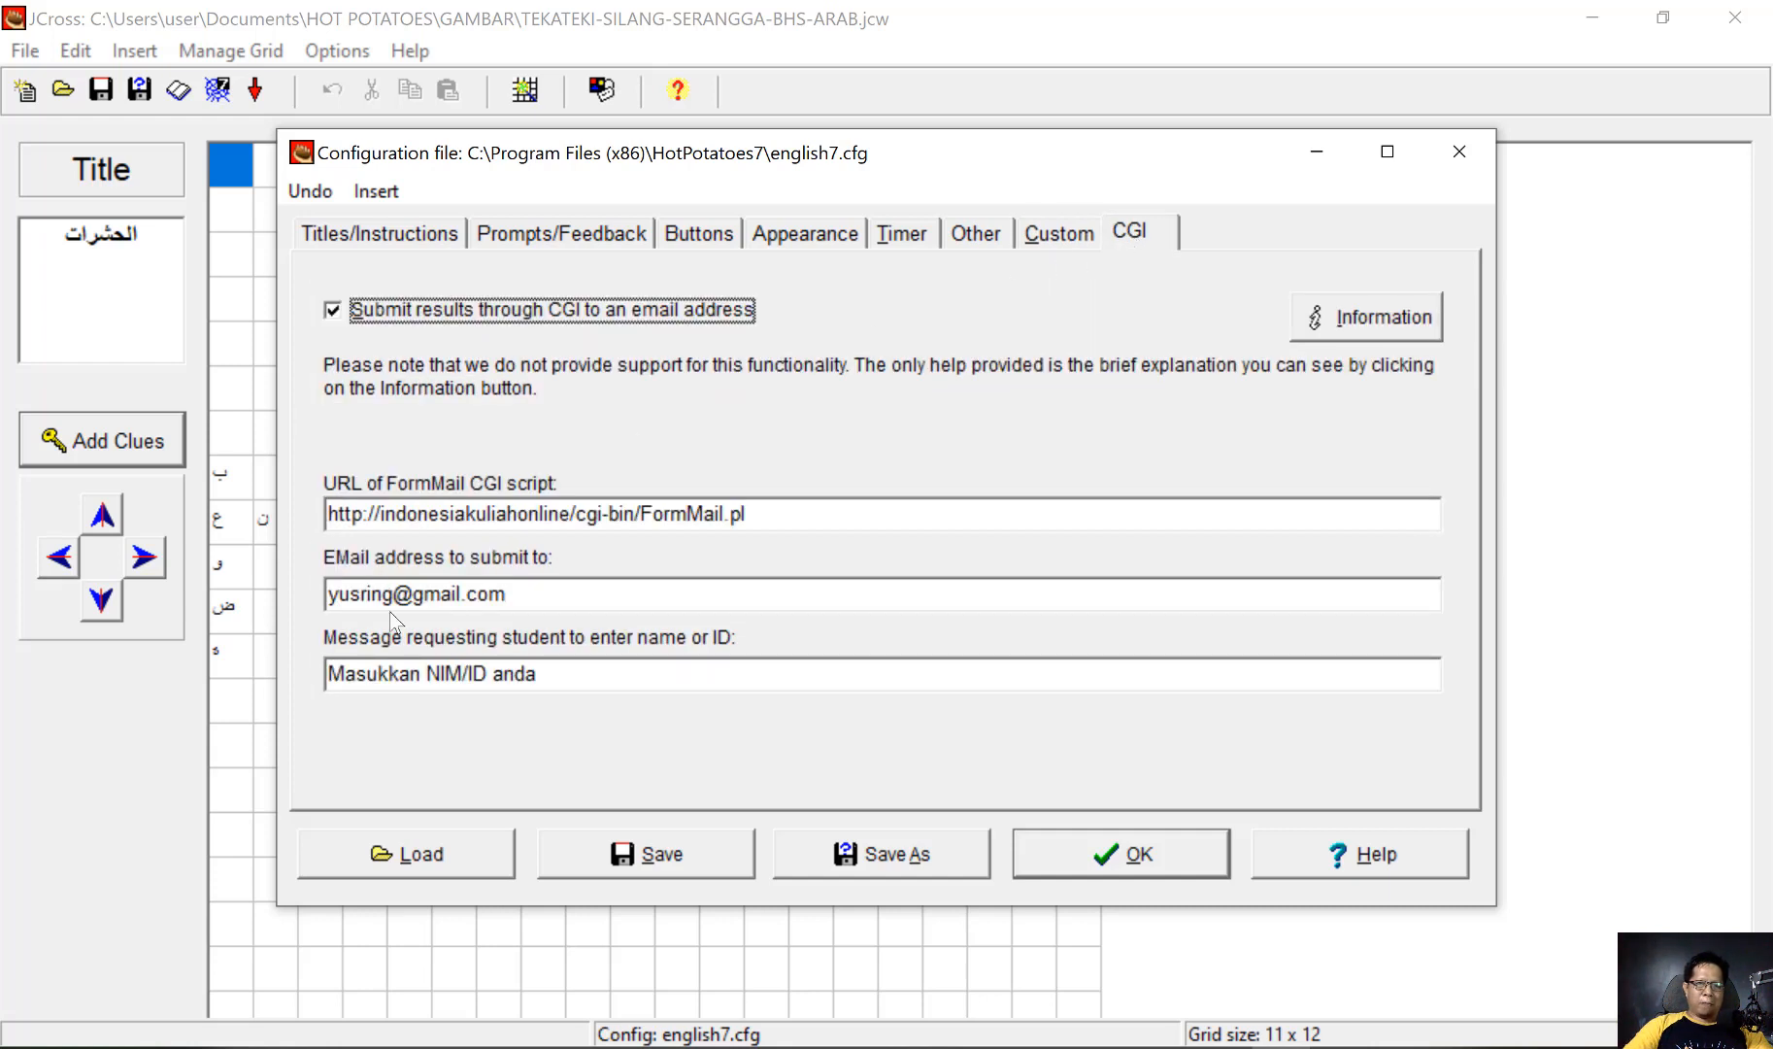
left_click_drag(569, 673, 292, 659)
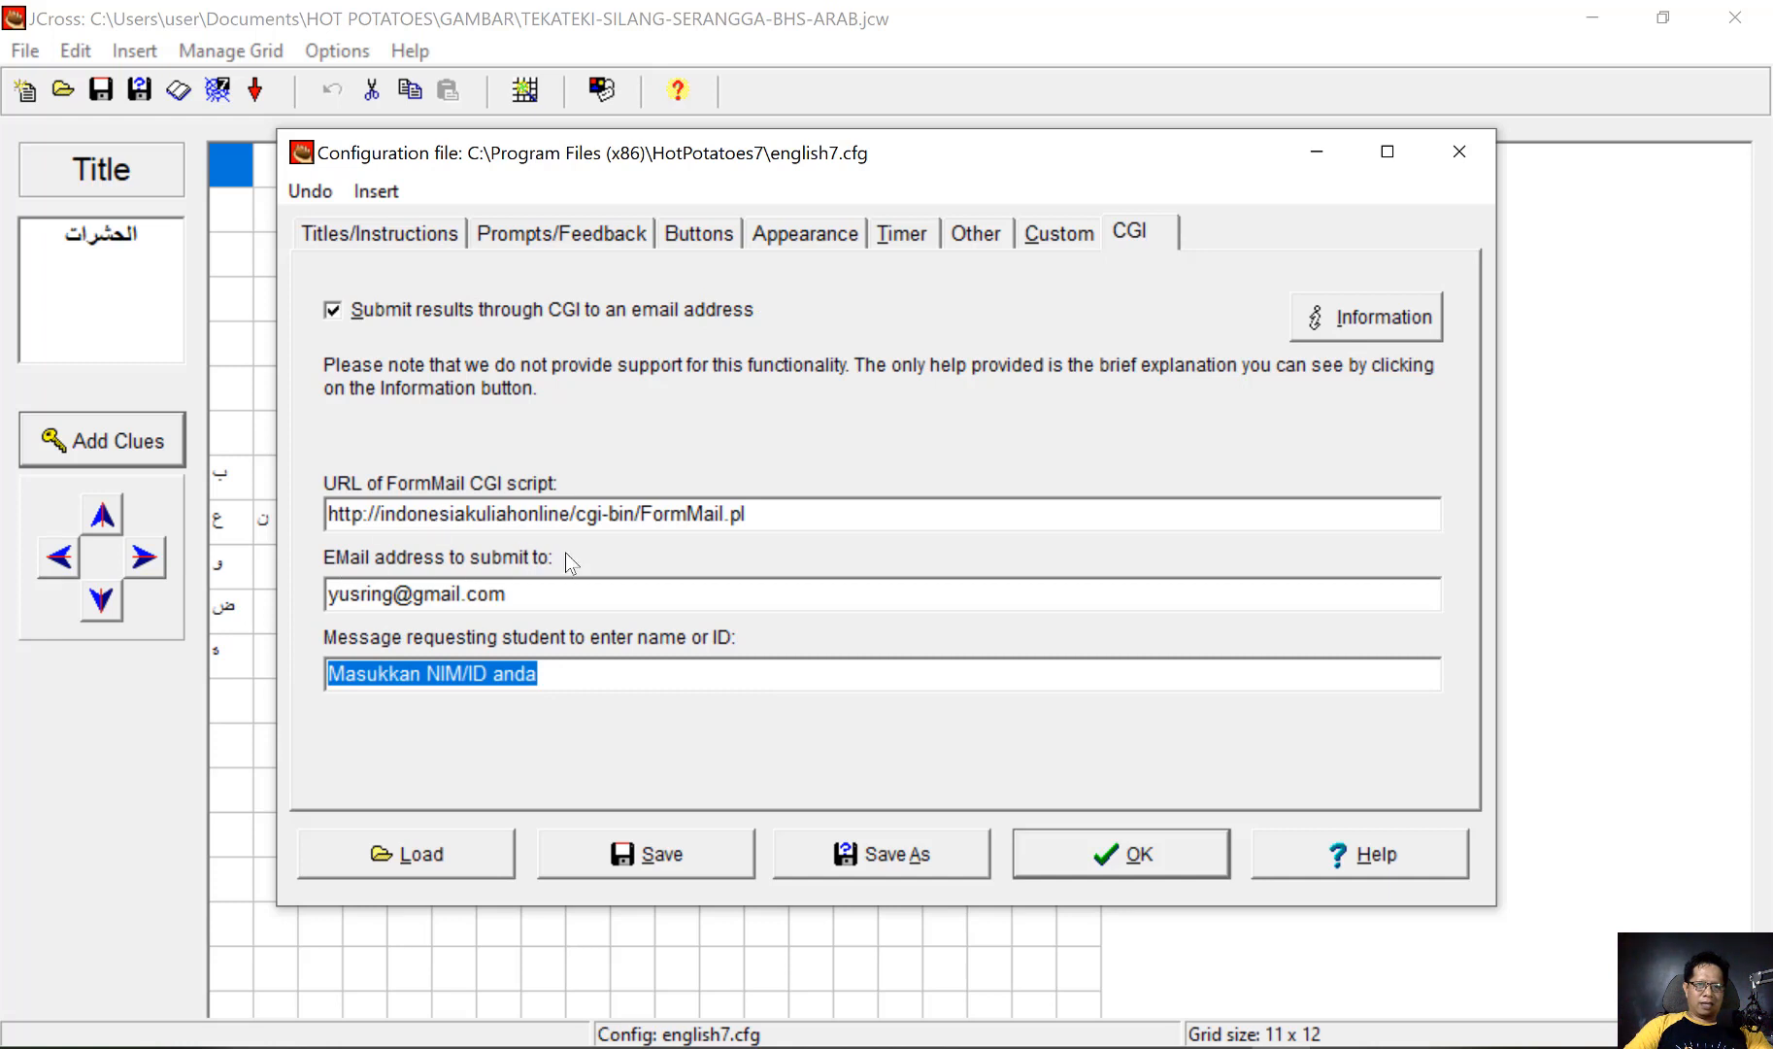
left_click_drag(550, 593, 323, 592)
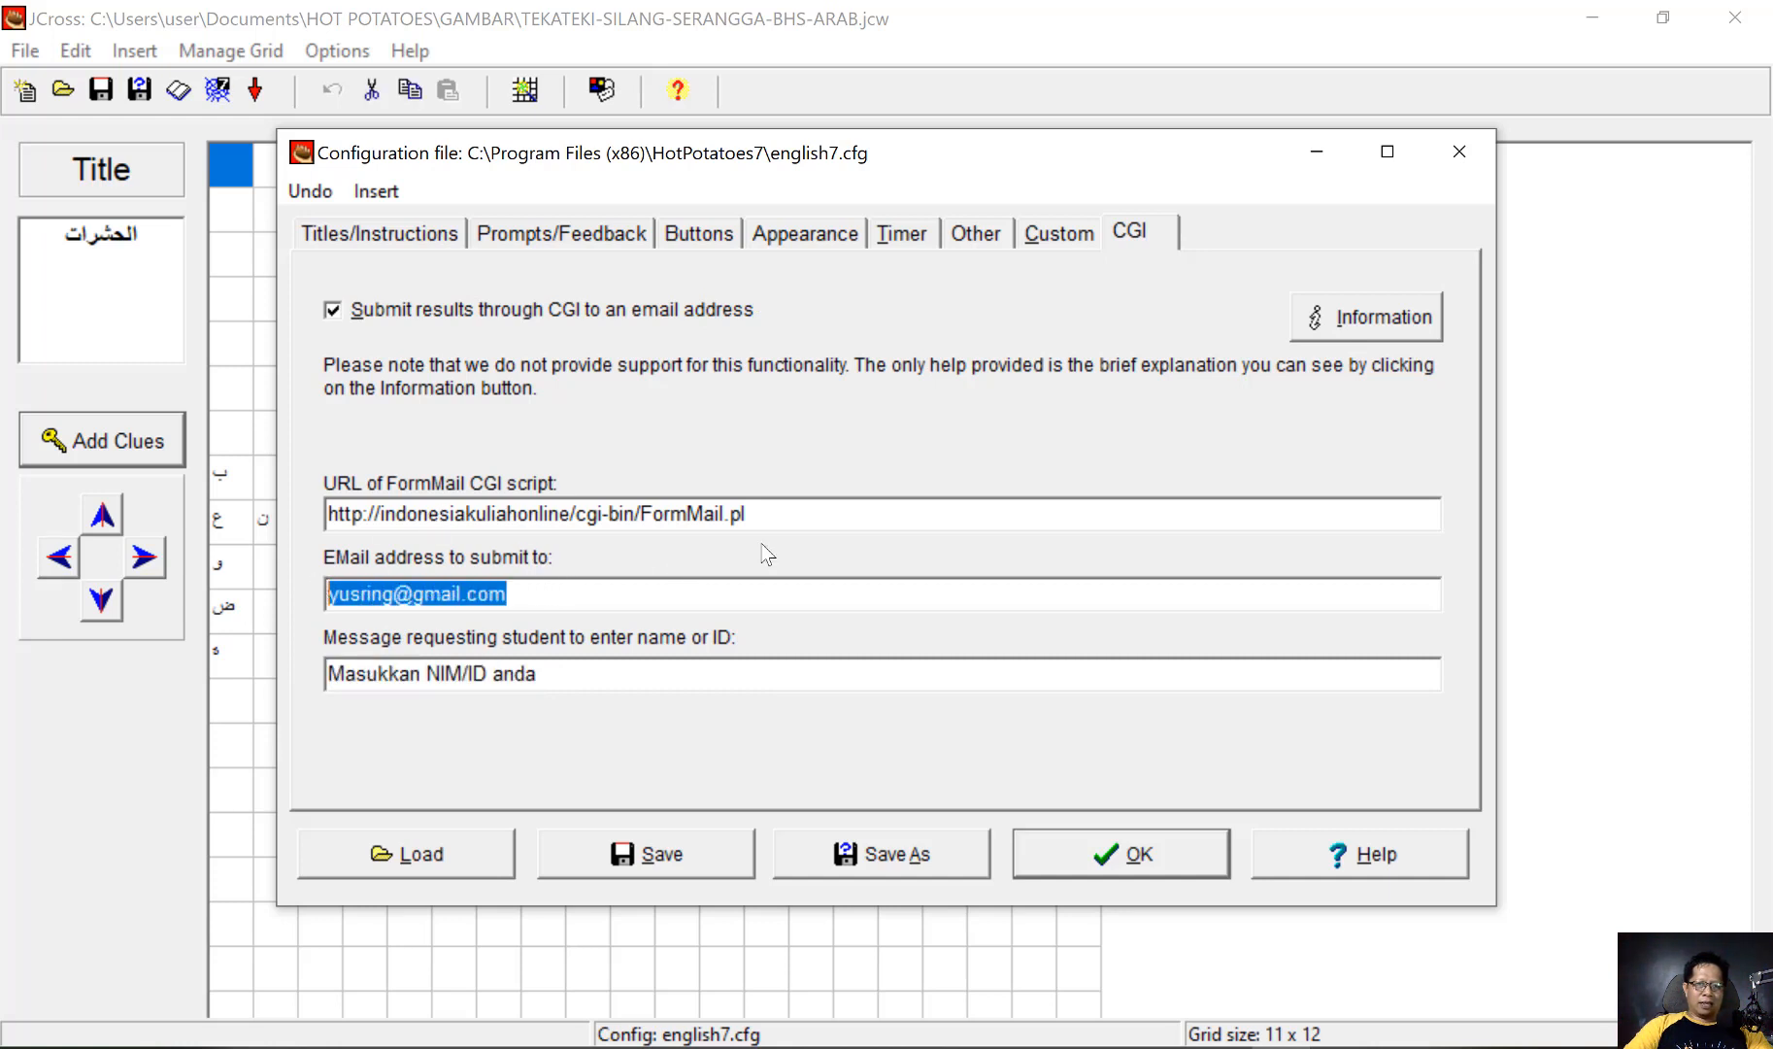
left_click(788, 525)
left_click_drag(788, 525, 312, 500)
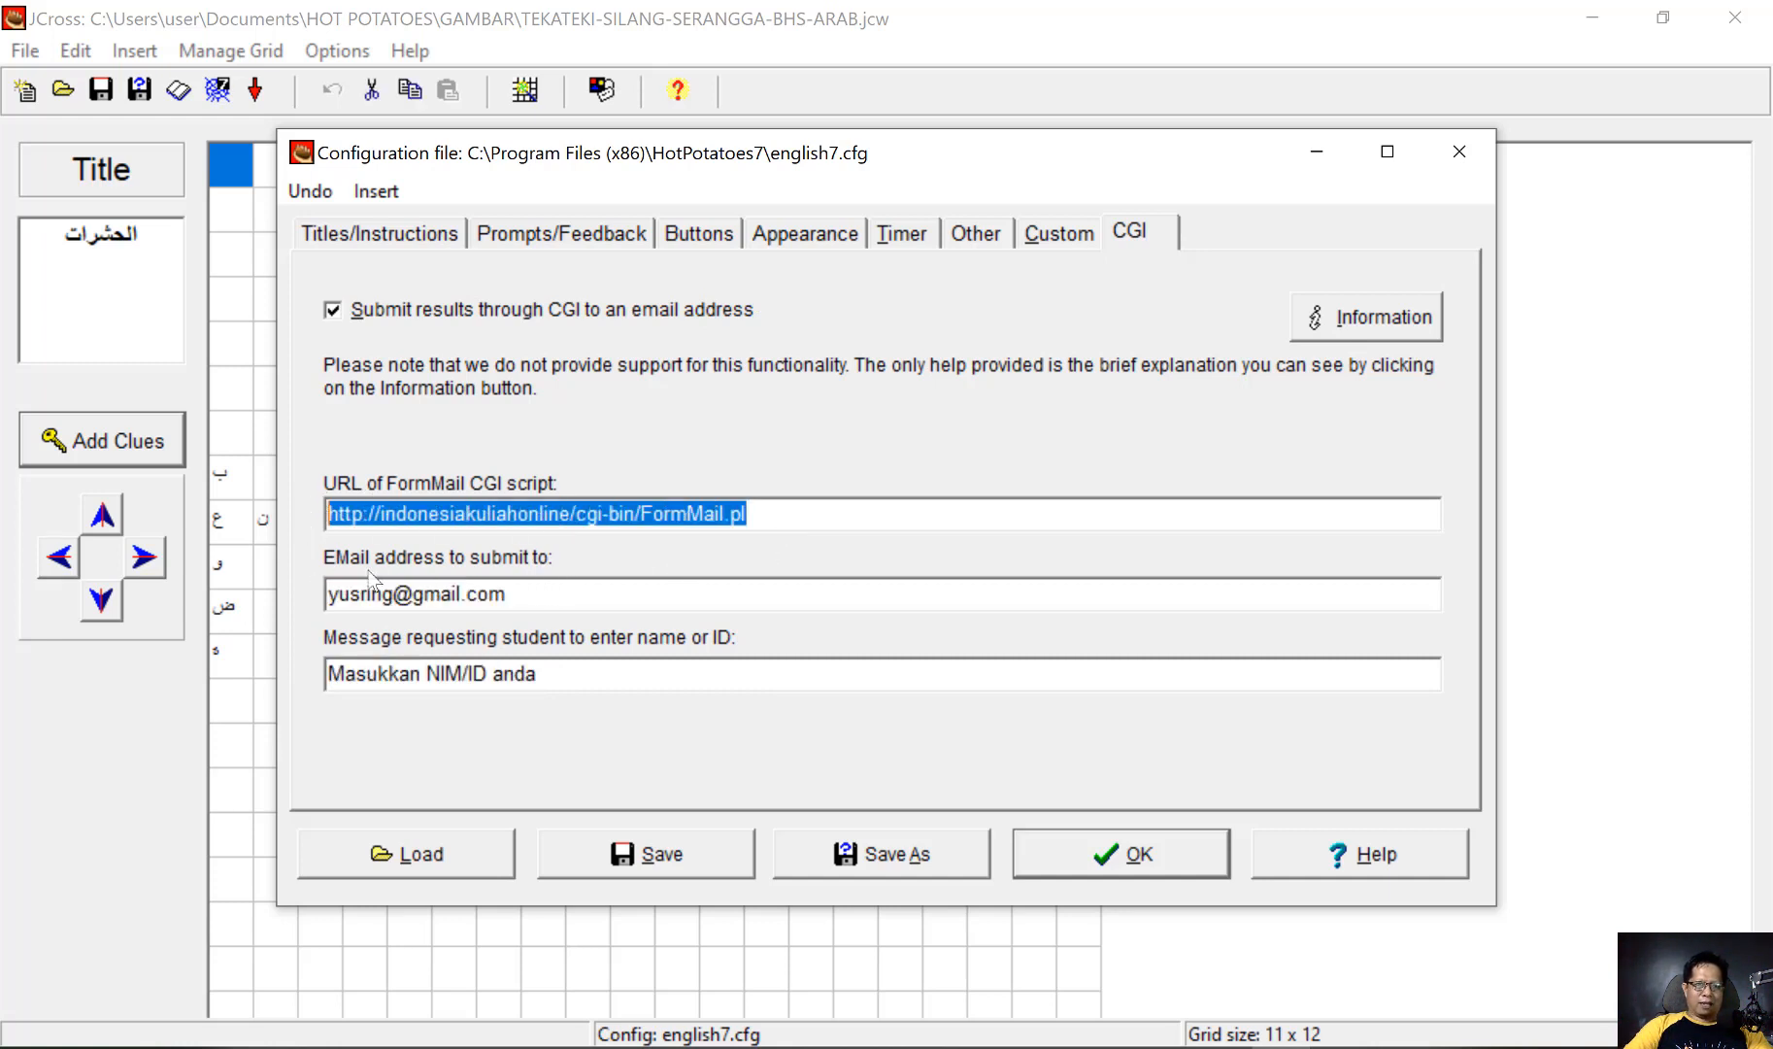
Review the submission e-mail and student ID message fields, and save and apply the output configuration
double_click(448, 607)
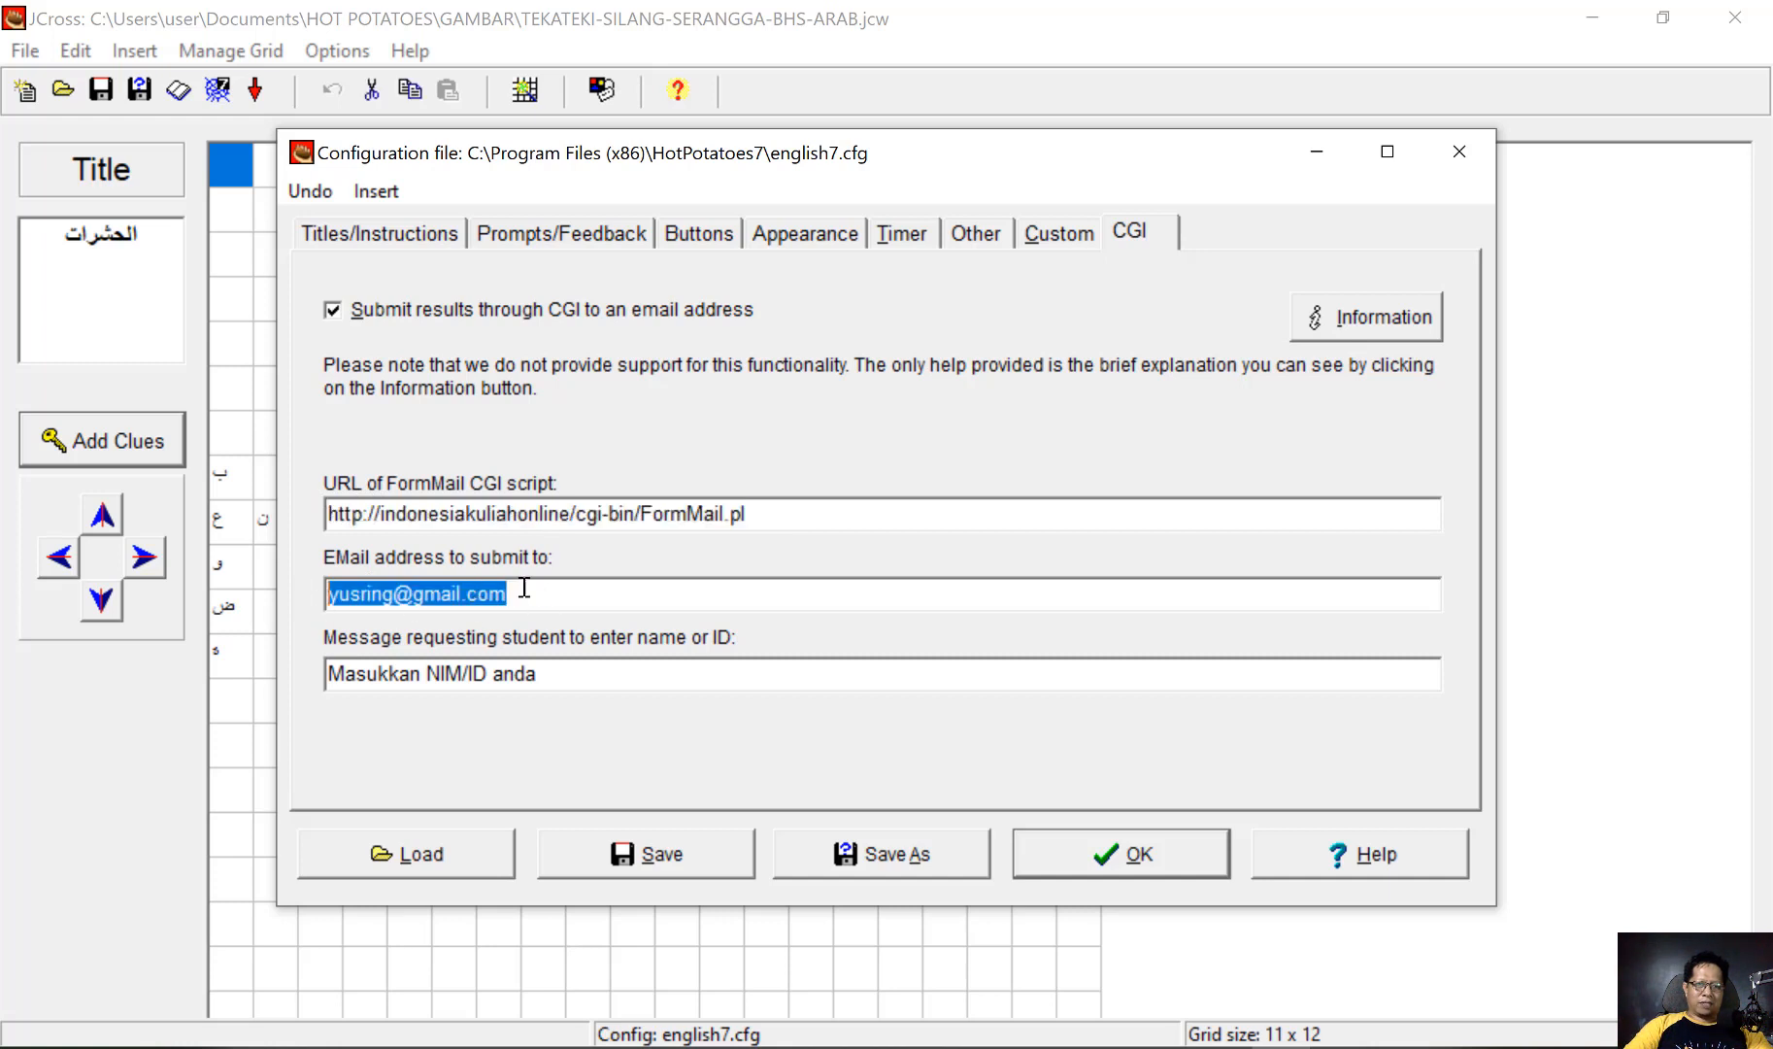
left_click_drag(559, 669, 316, 670)
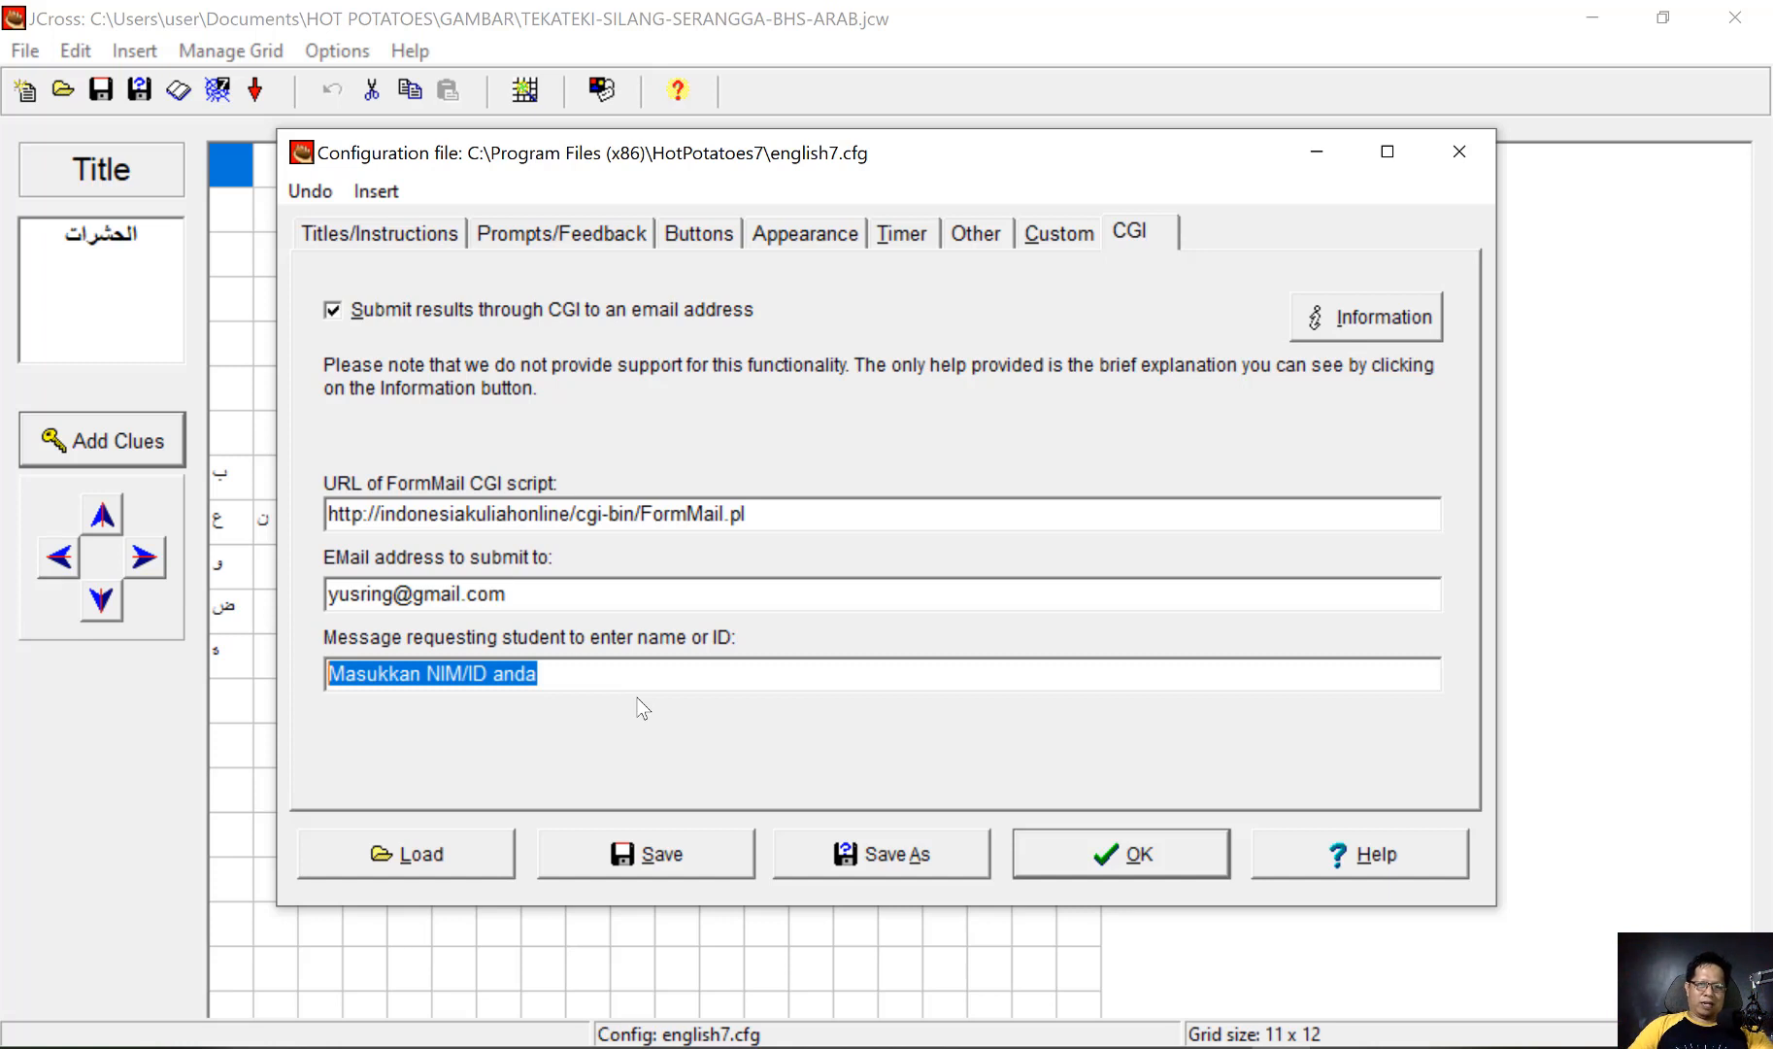
left_click(695, 866)
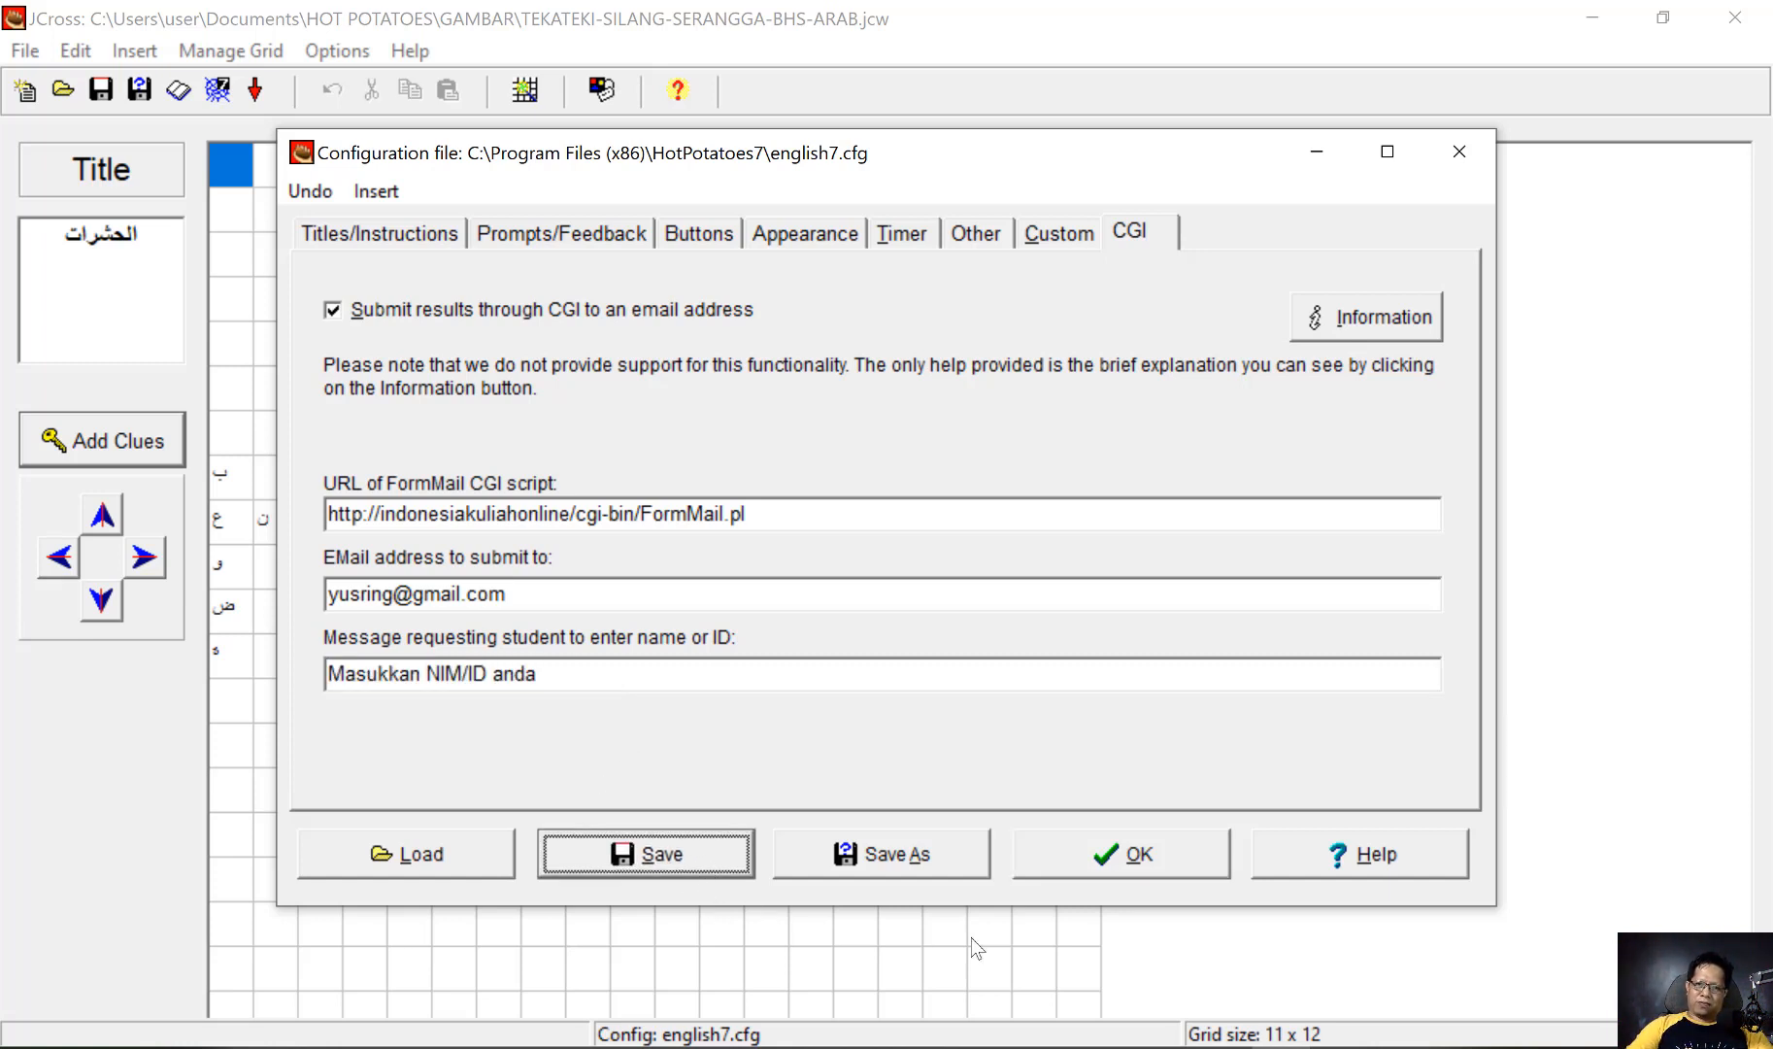
left_click(1101, 854)
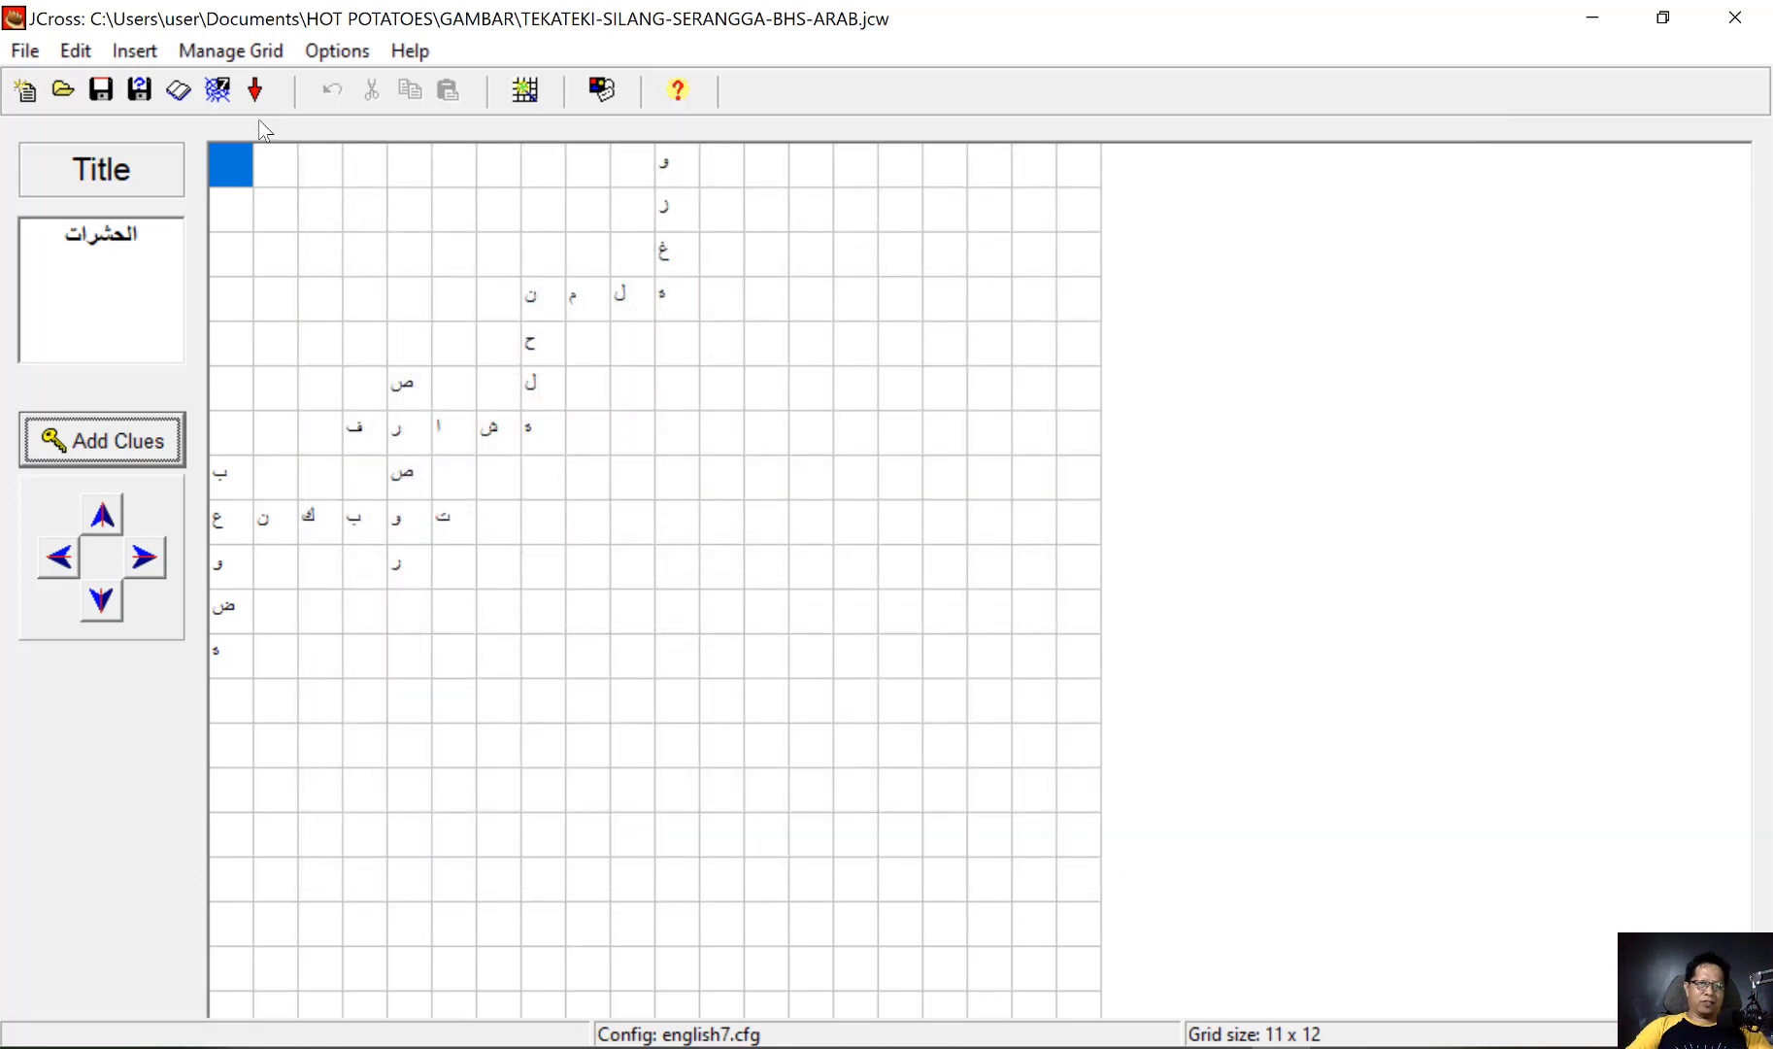
Export the crossword as the web page TEKATEKI-SILANG-SERANGGA-BHS-ARAB.htm in the GAMBAR folder and view it in the browser
left_click(217, 94)
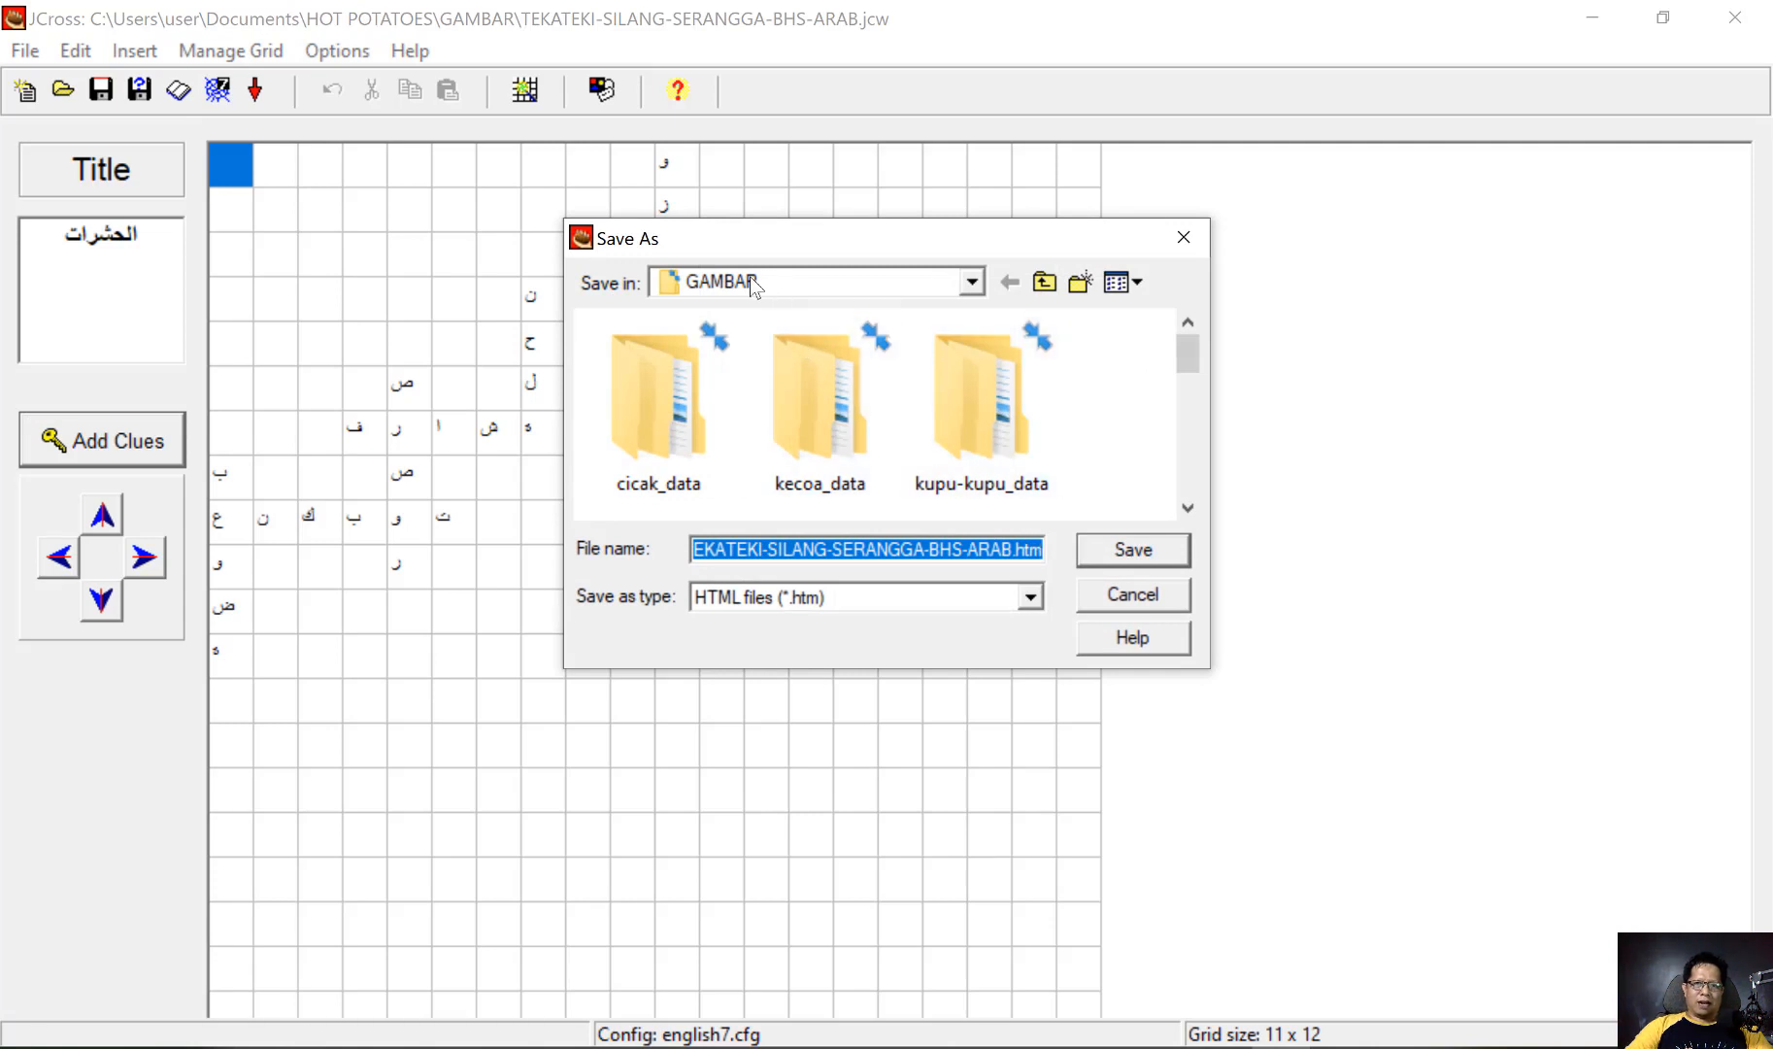
scroll(756, 407, "down", 5)
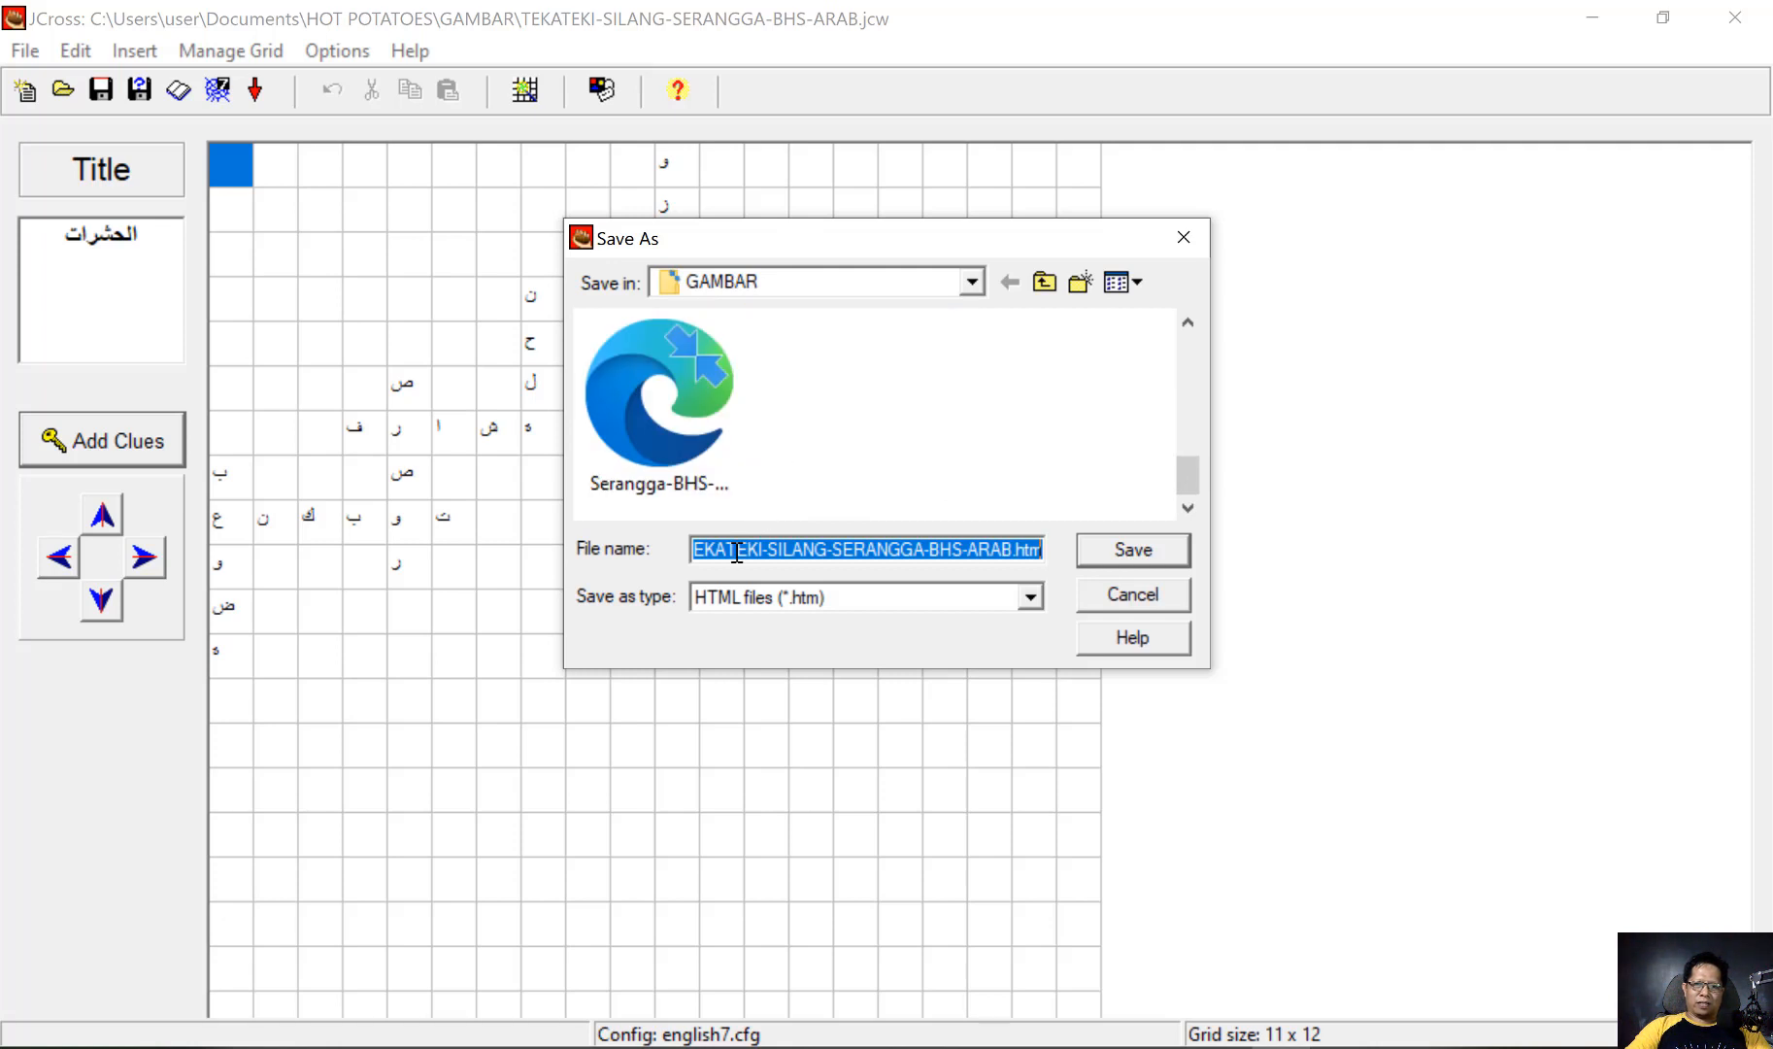
left_click(1123, 551)
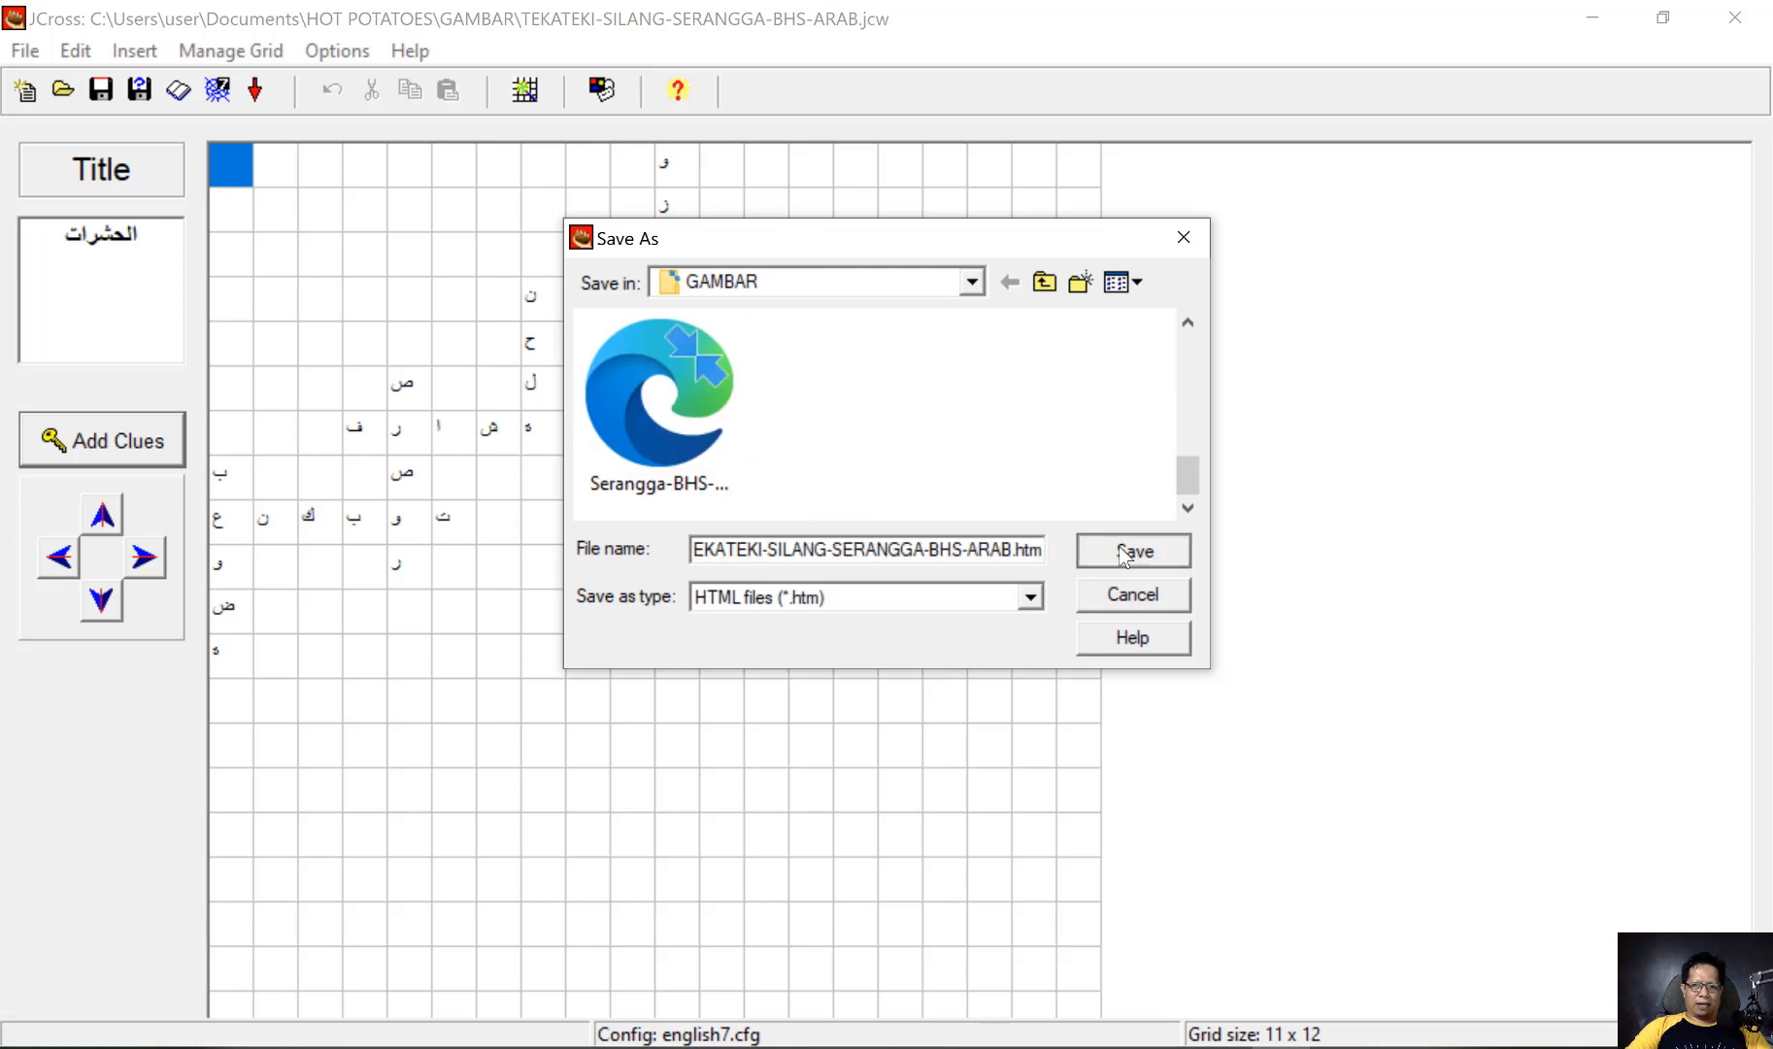
left_click(962, 528)
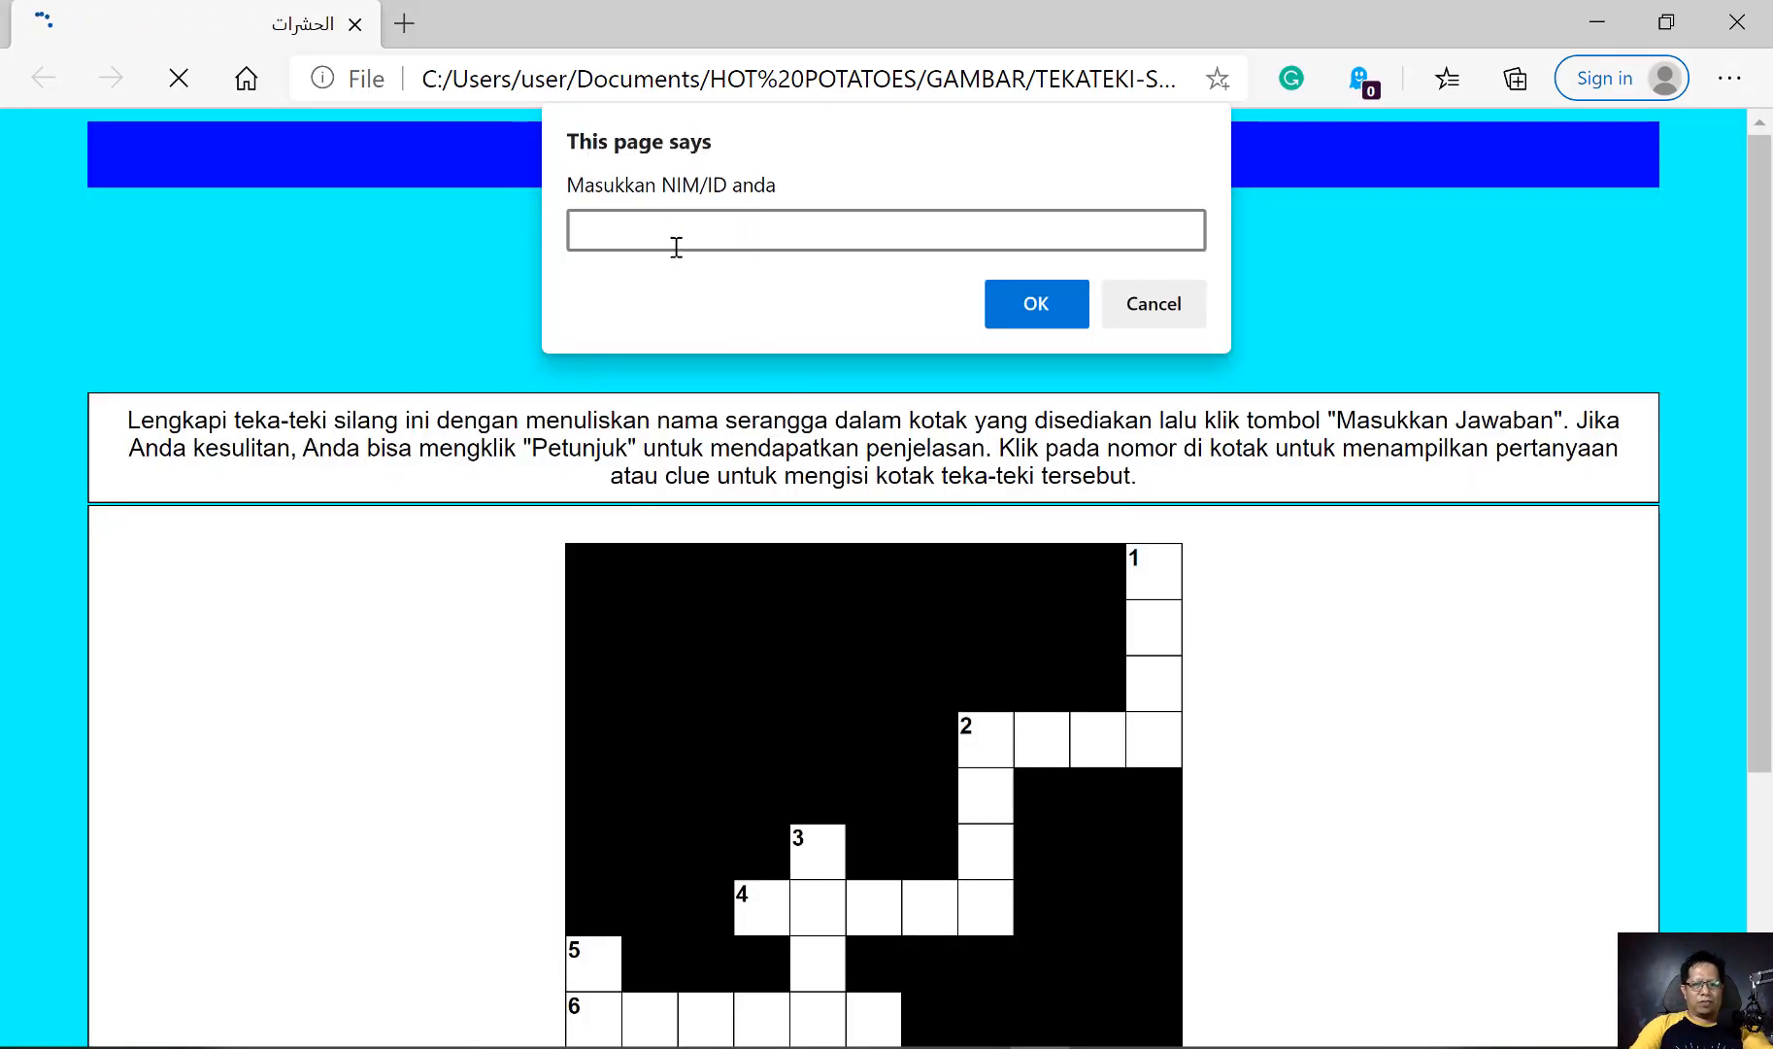
Enter the student ID to start the exercise and look over its timer, keypad and crossword grid
type("123456")
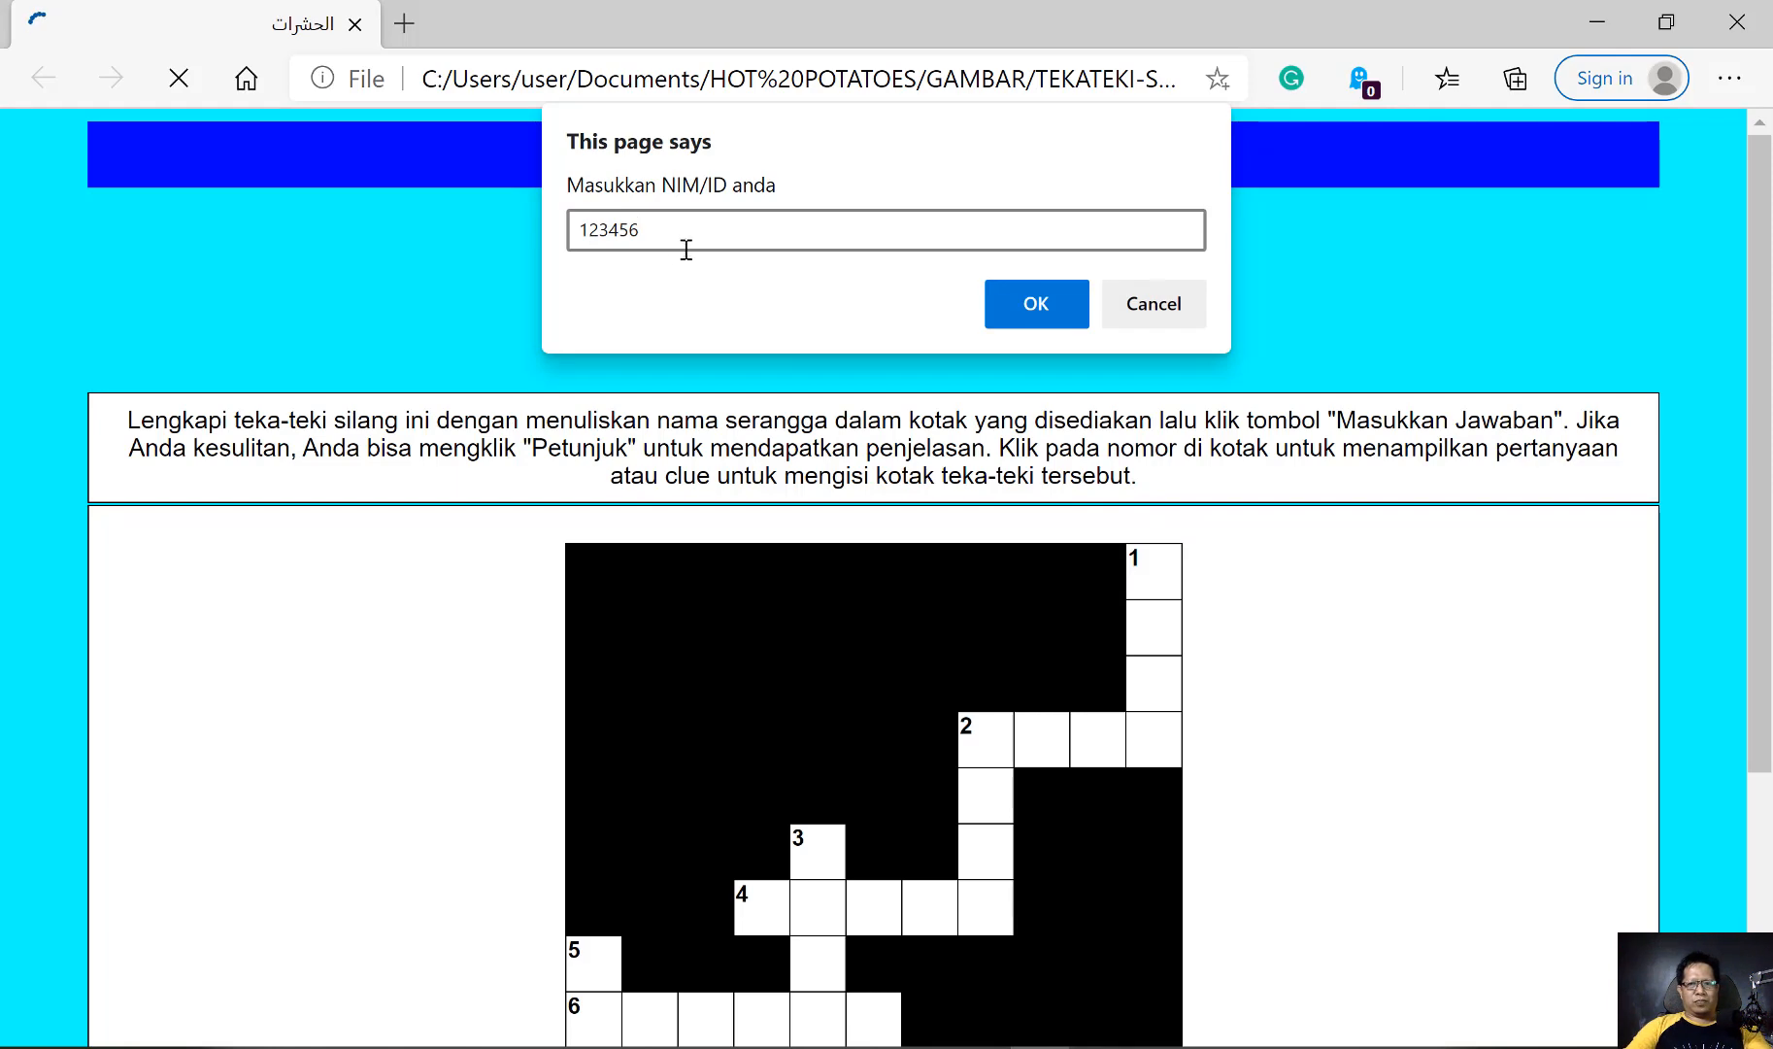
left_click(1049, 301)
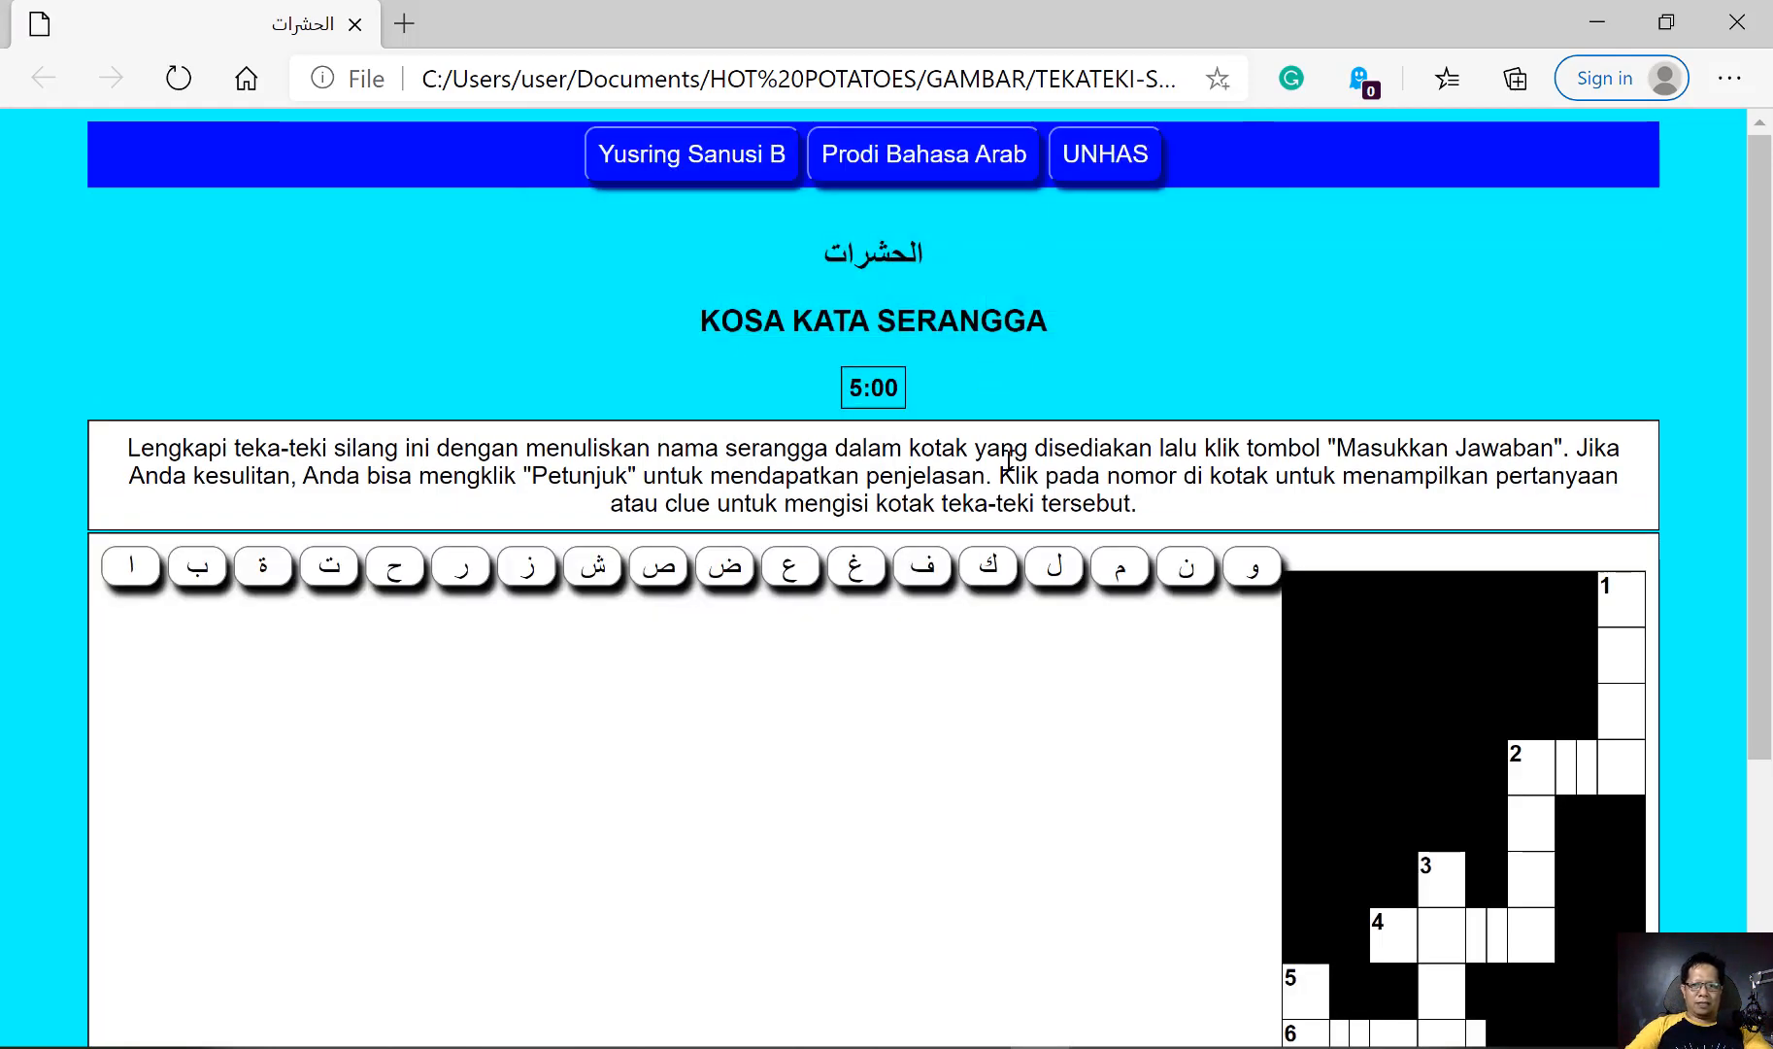
scroll(1039, 641, "down", 3)
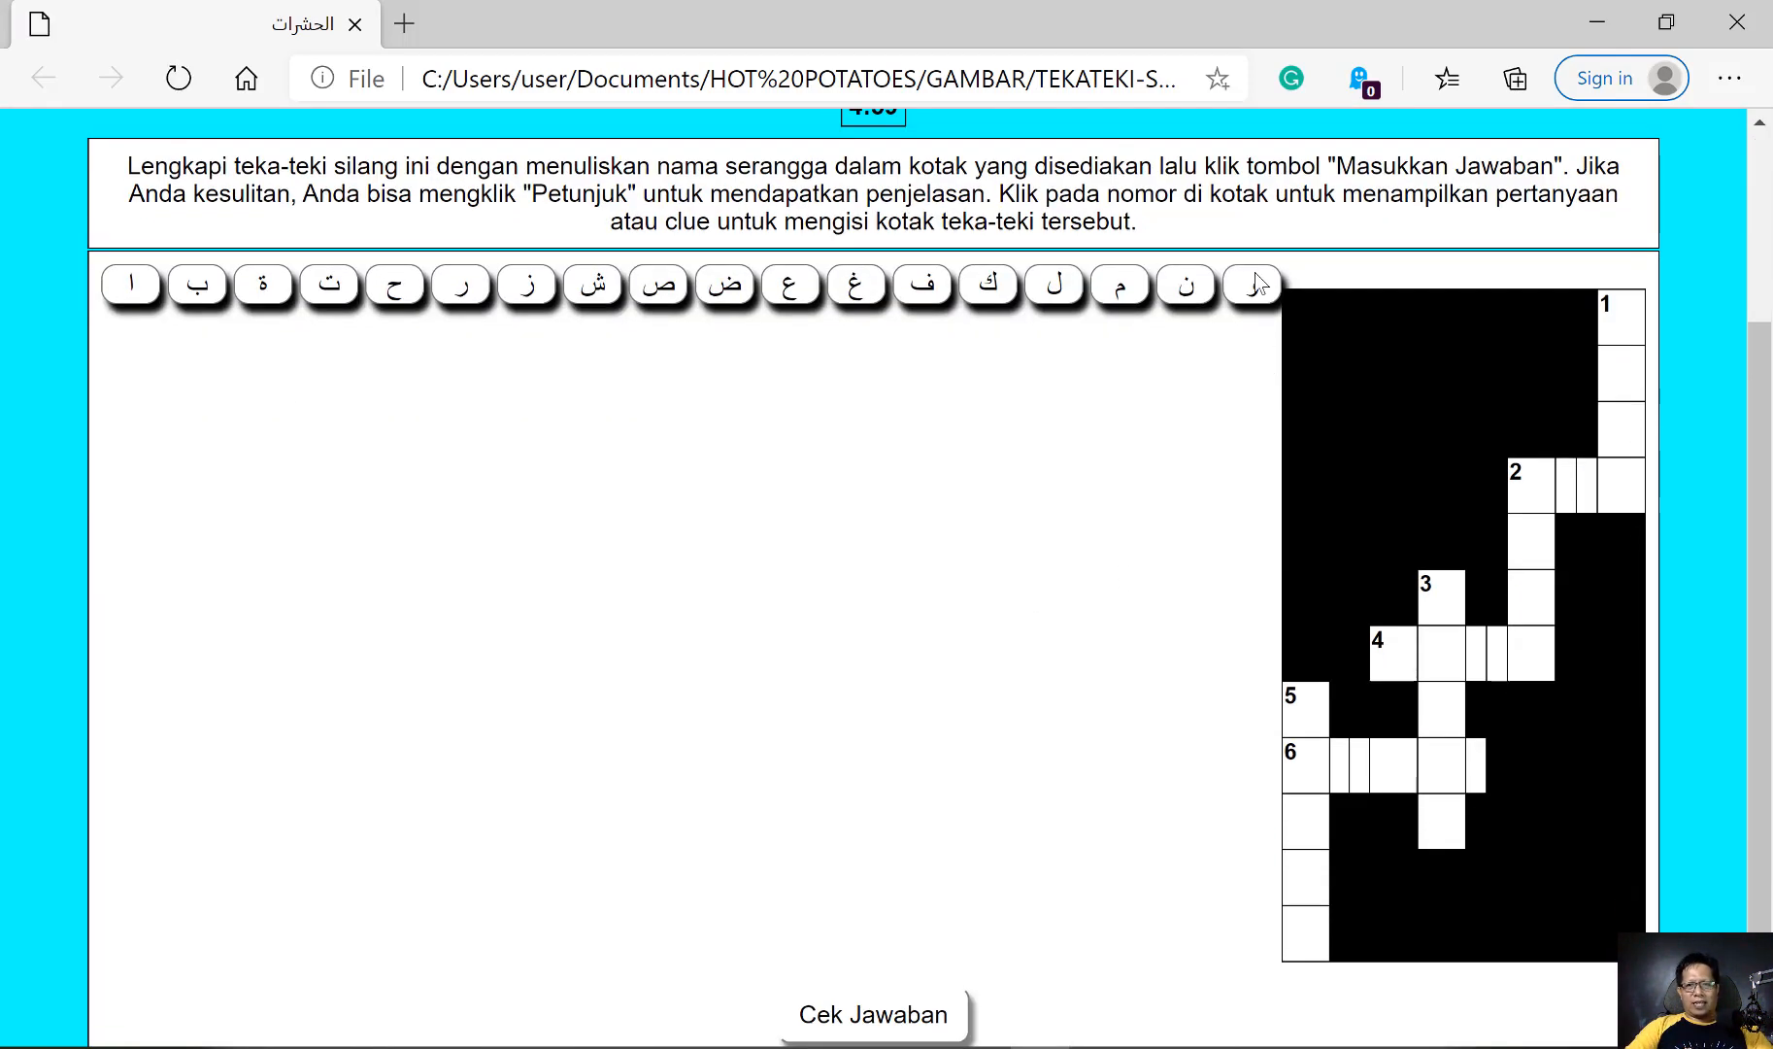
scroll(791, 529, "down", 1)
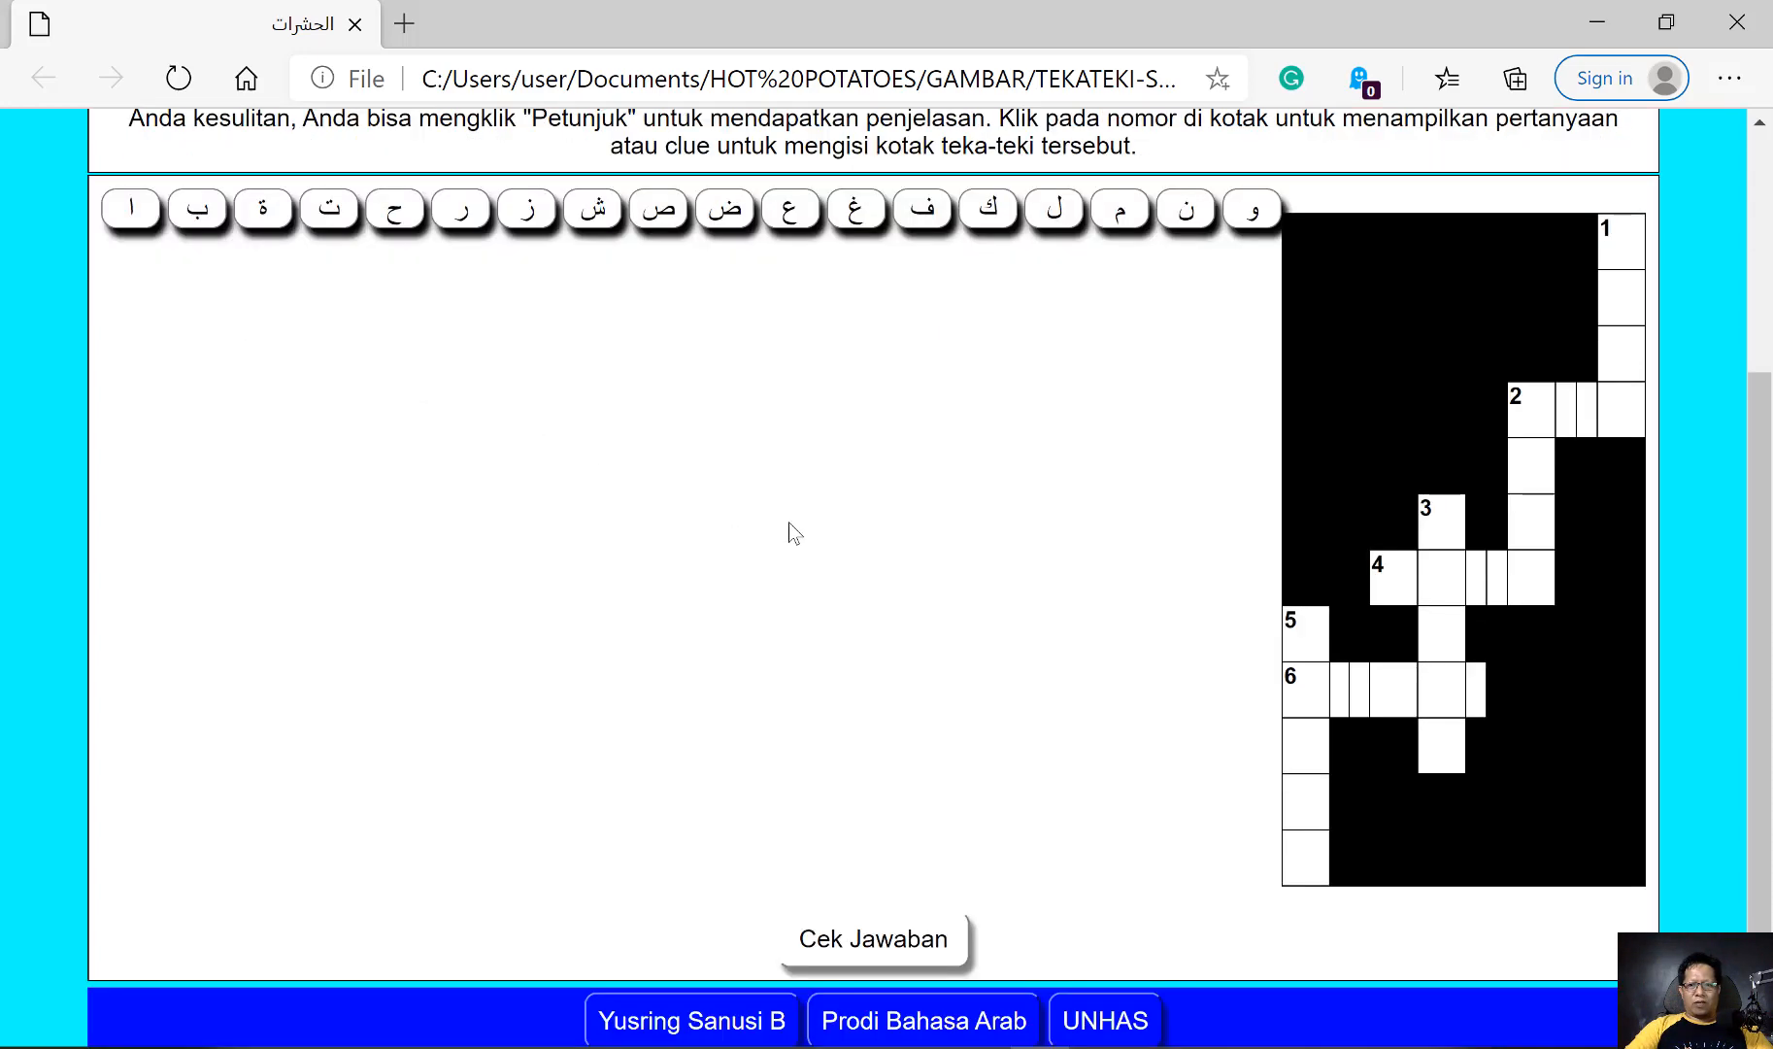
scroll(790, 532, "up", 4)
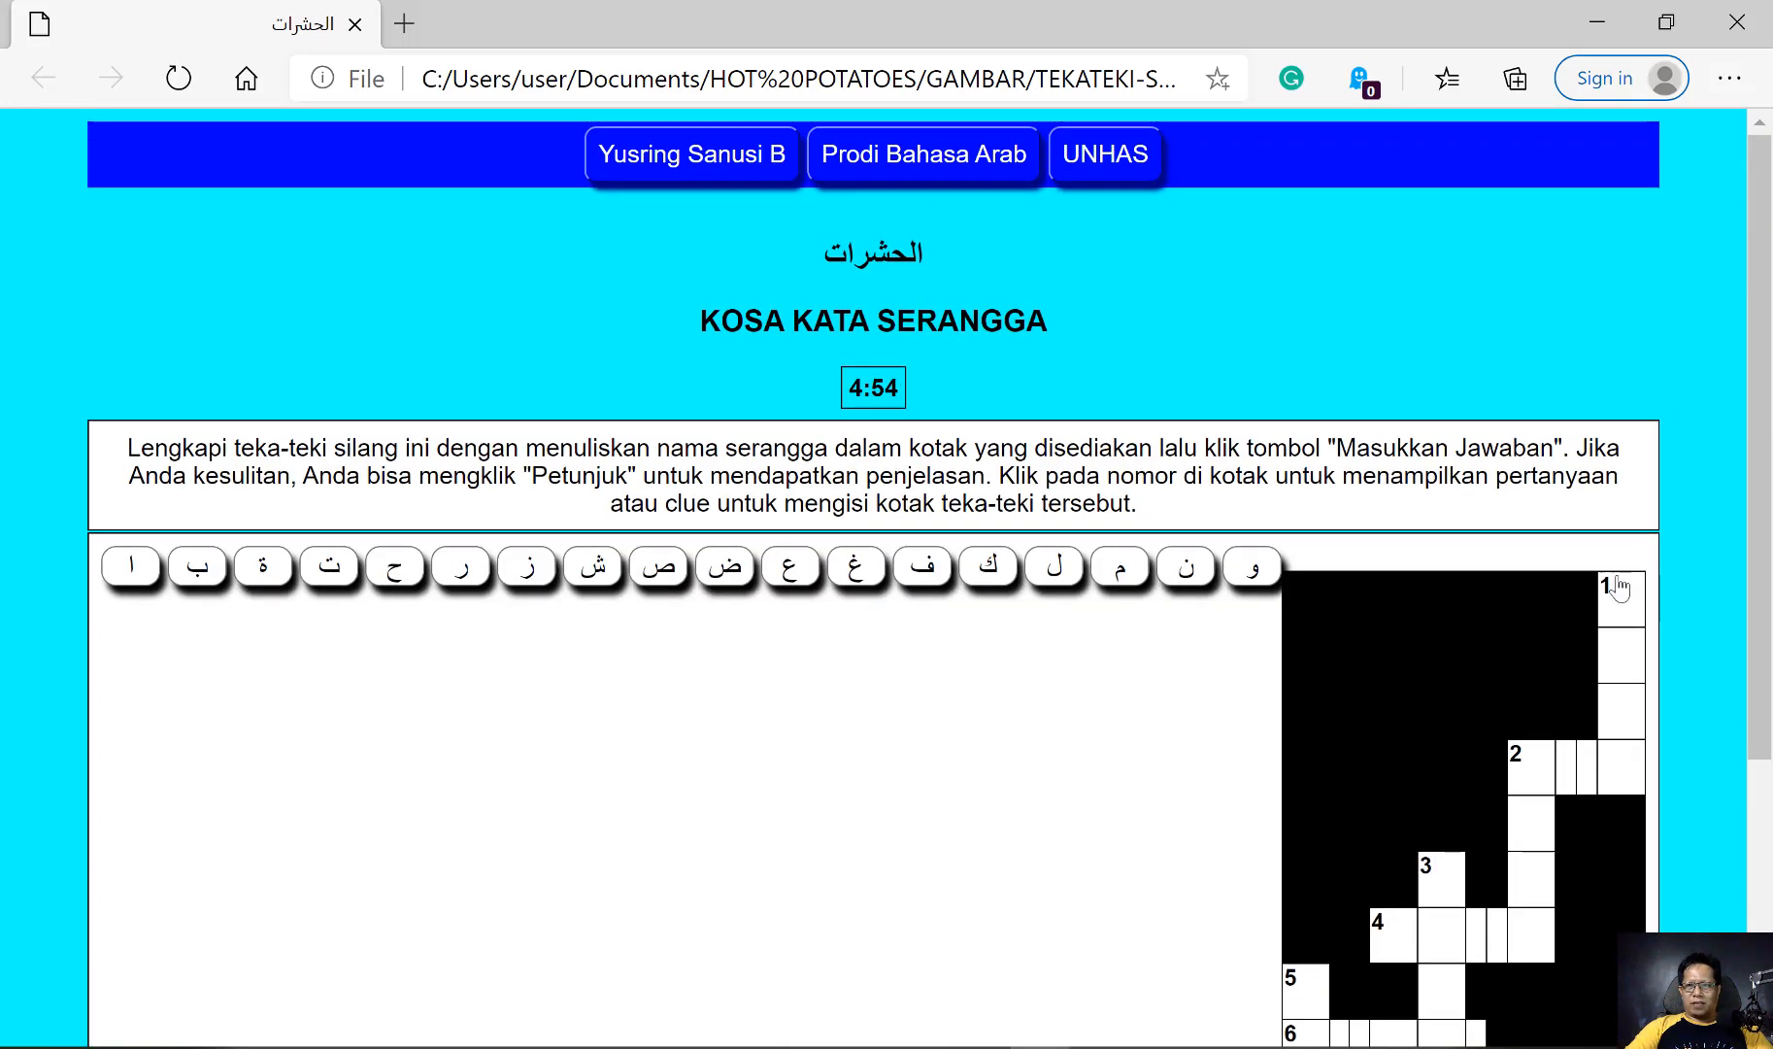
Show the clue for 1 down and fill in the answer وزغة with the on-screen keypad
left_click(1604, 588)
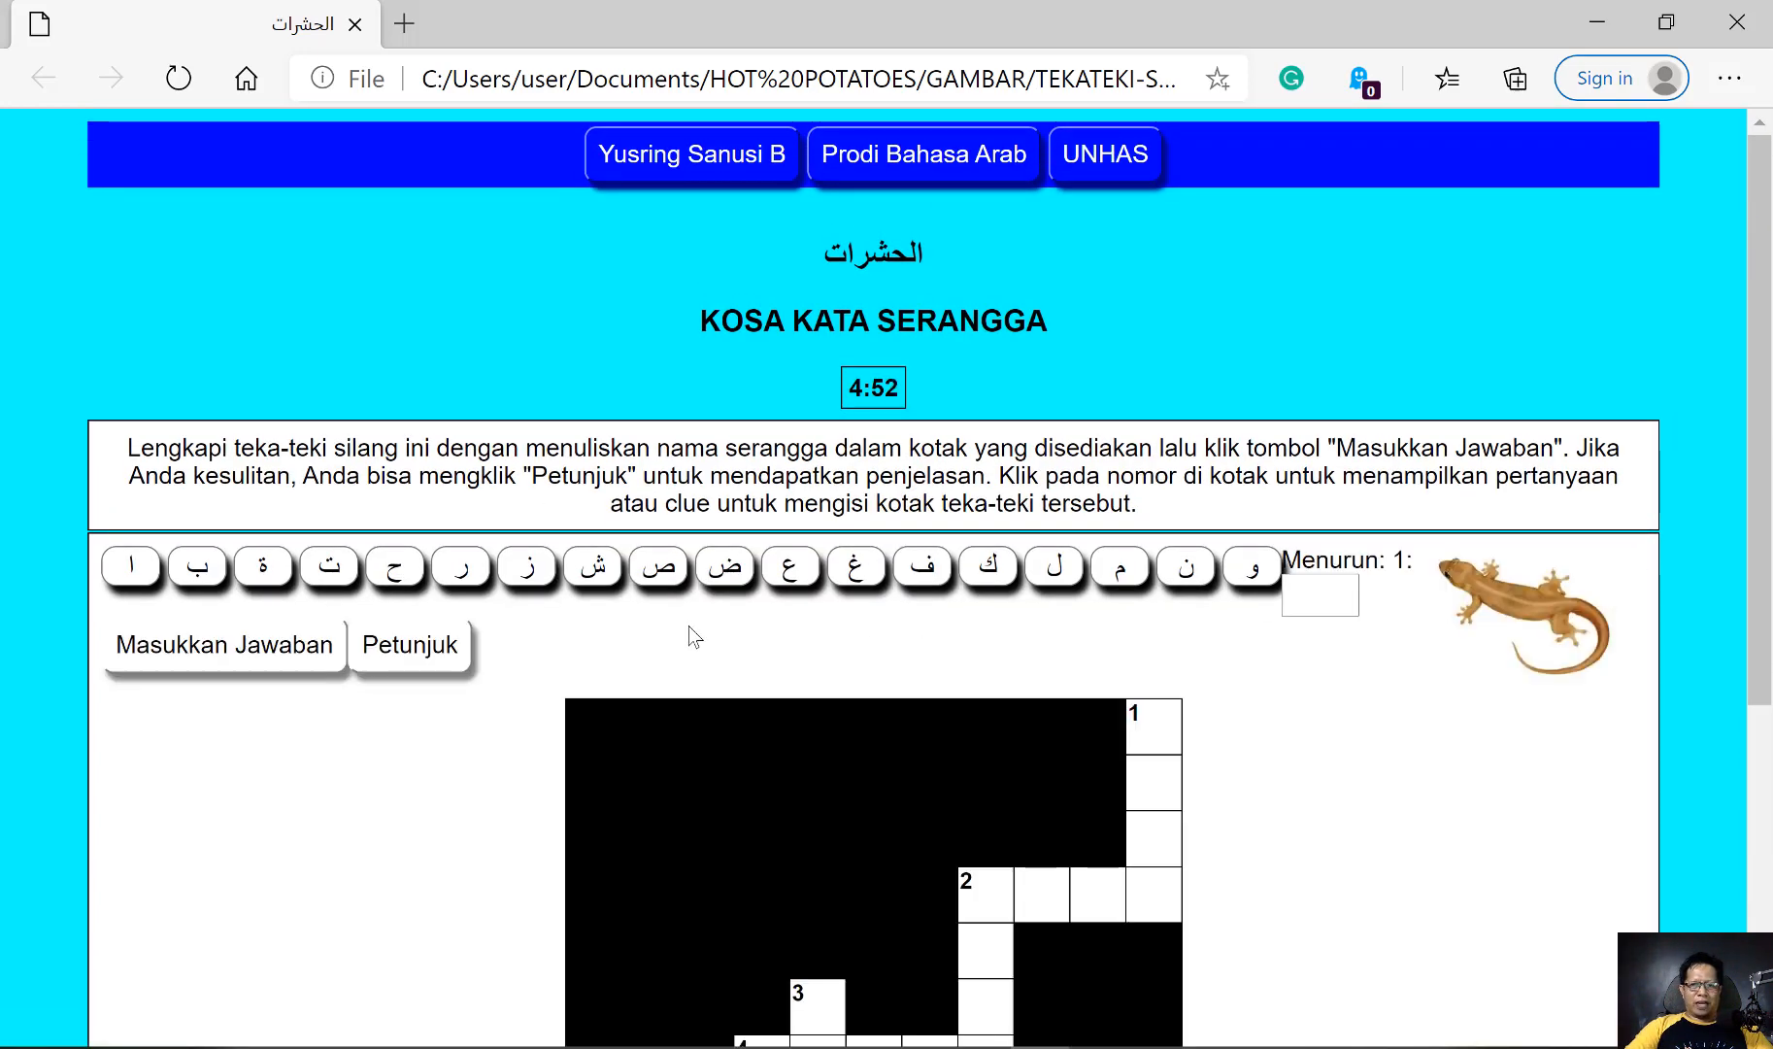
scroll(969, 491, "down", 1)
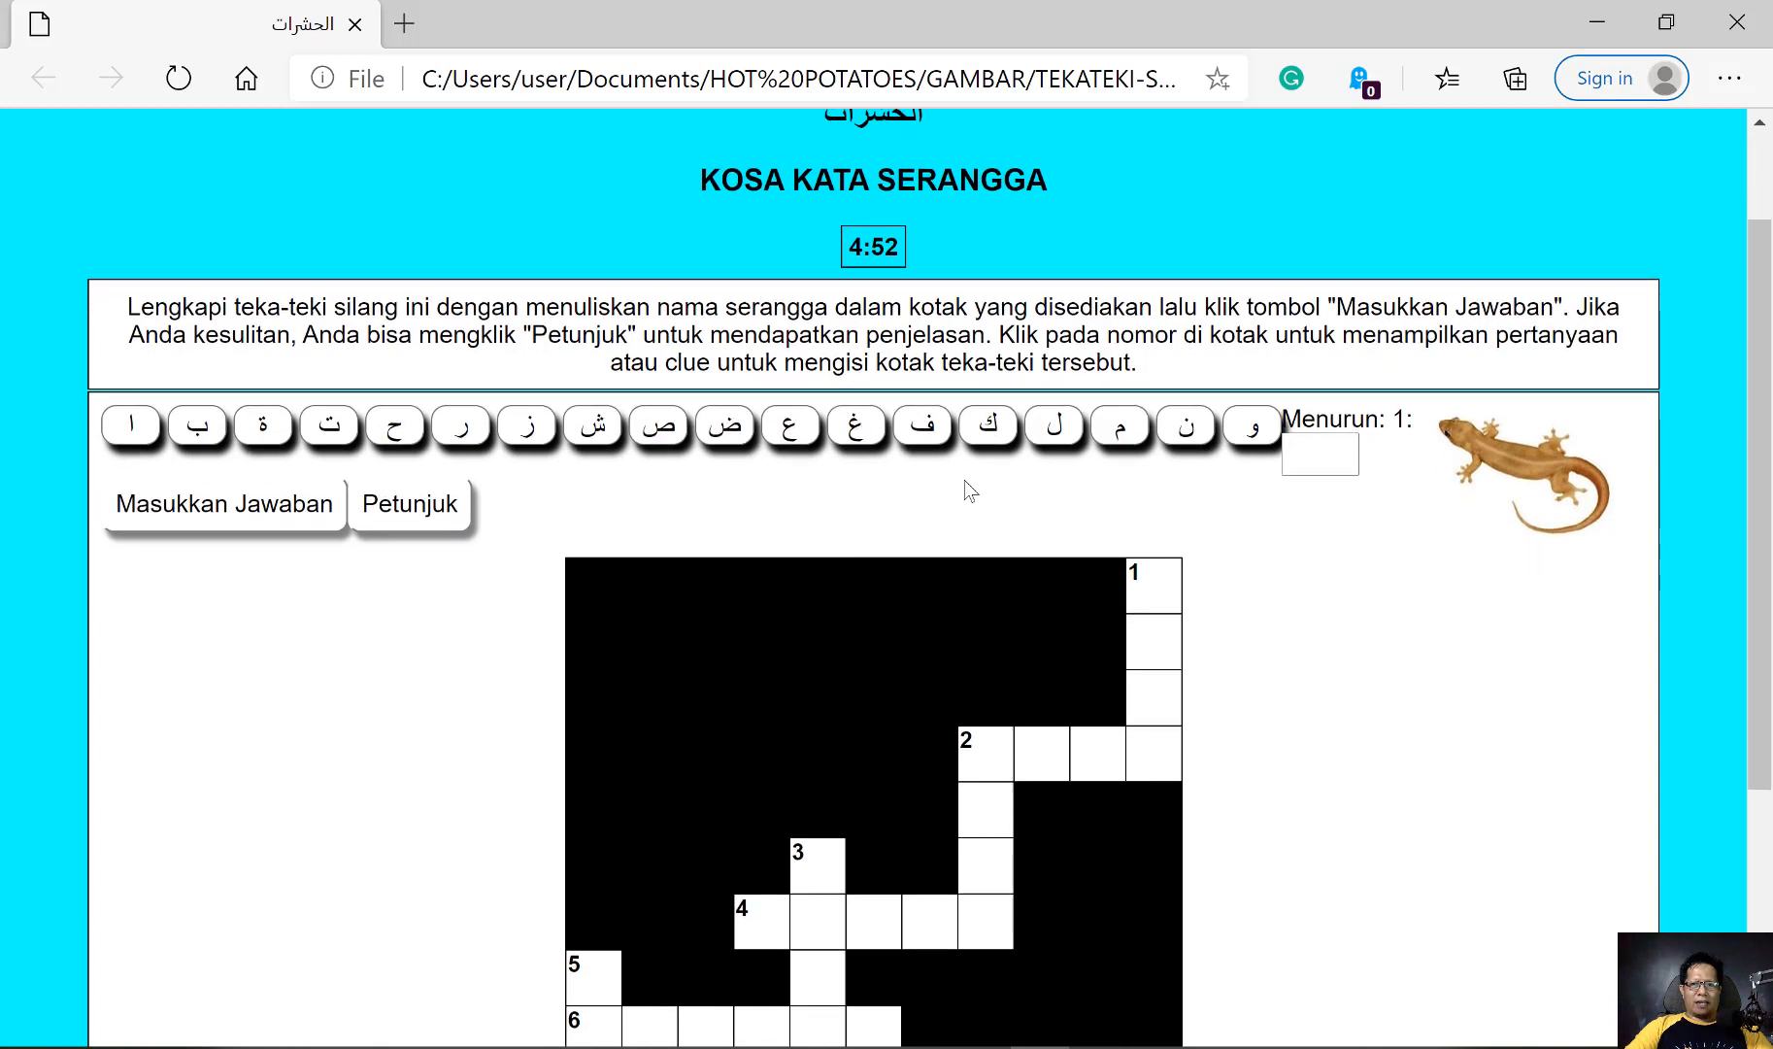
left_click(1255, 433)
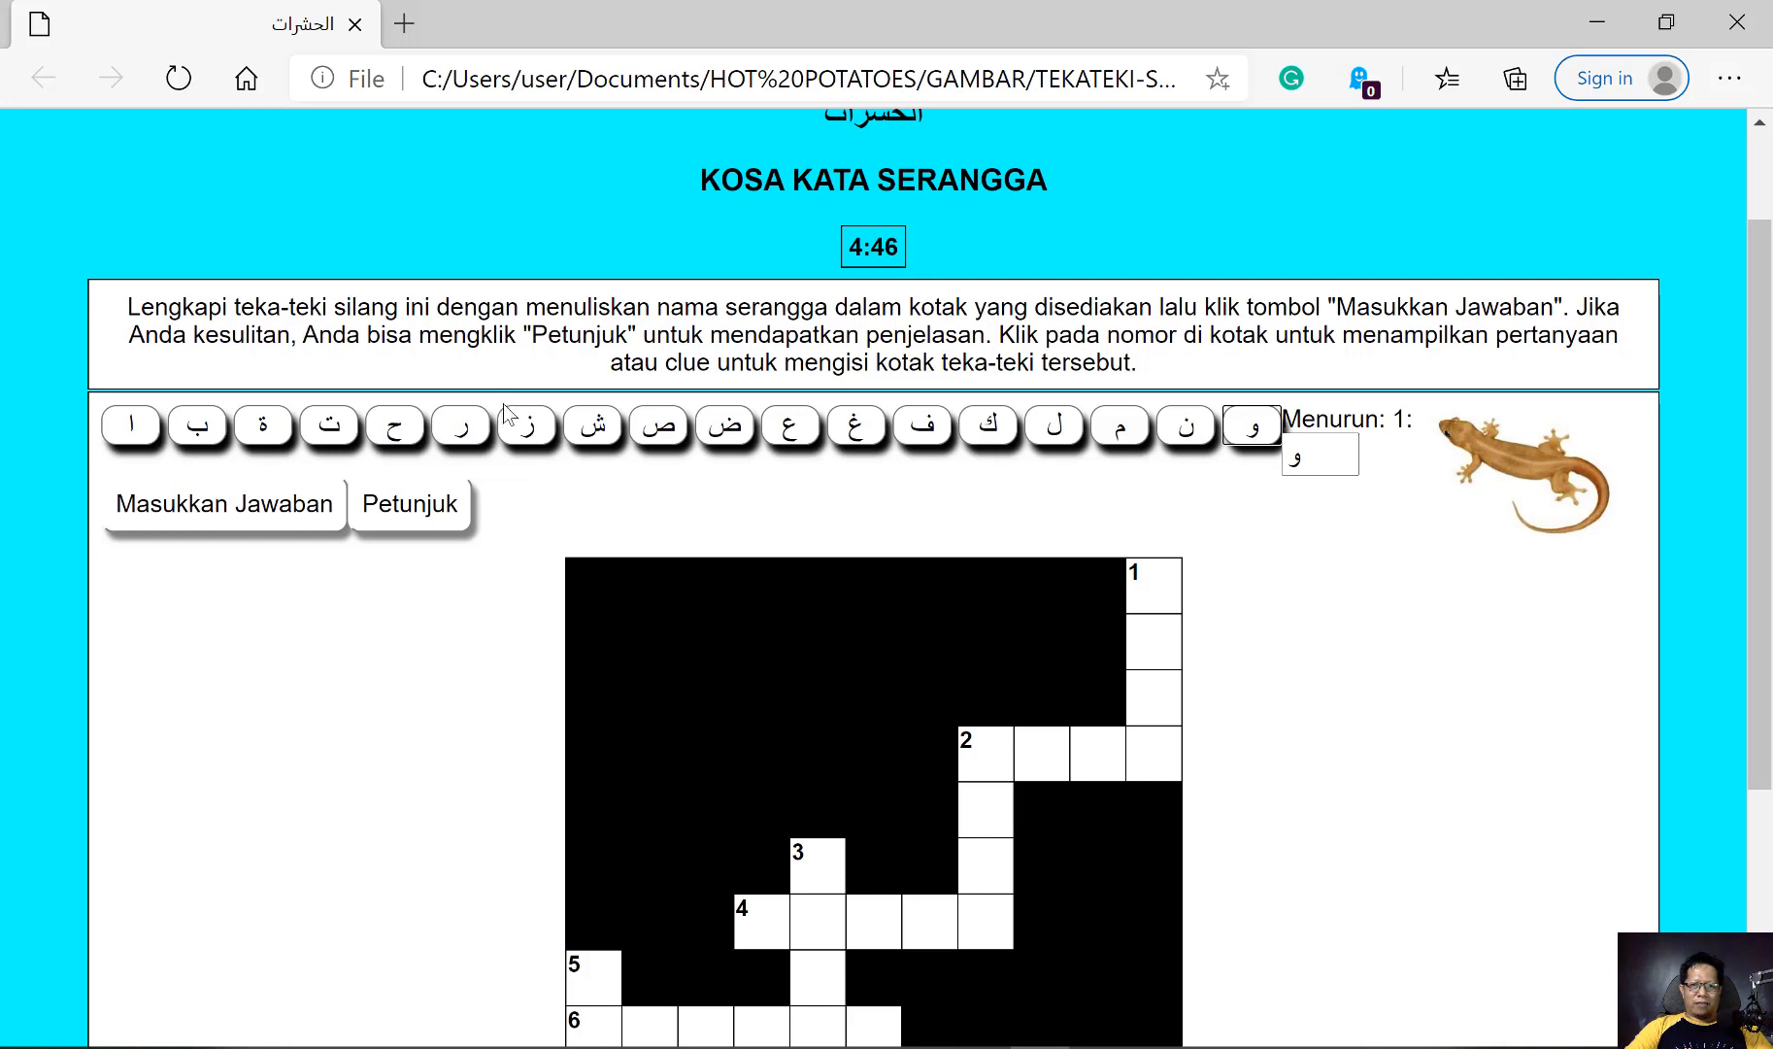
left_click(532, 428)
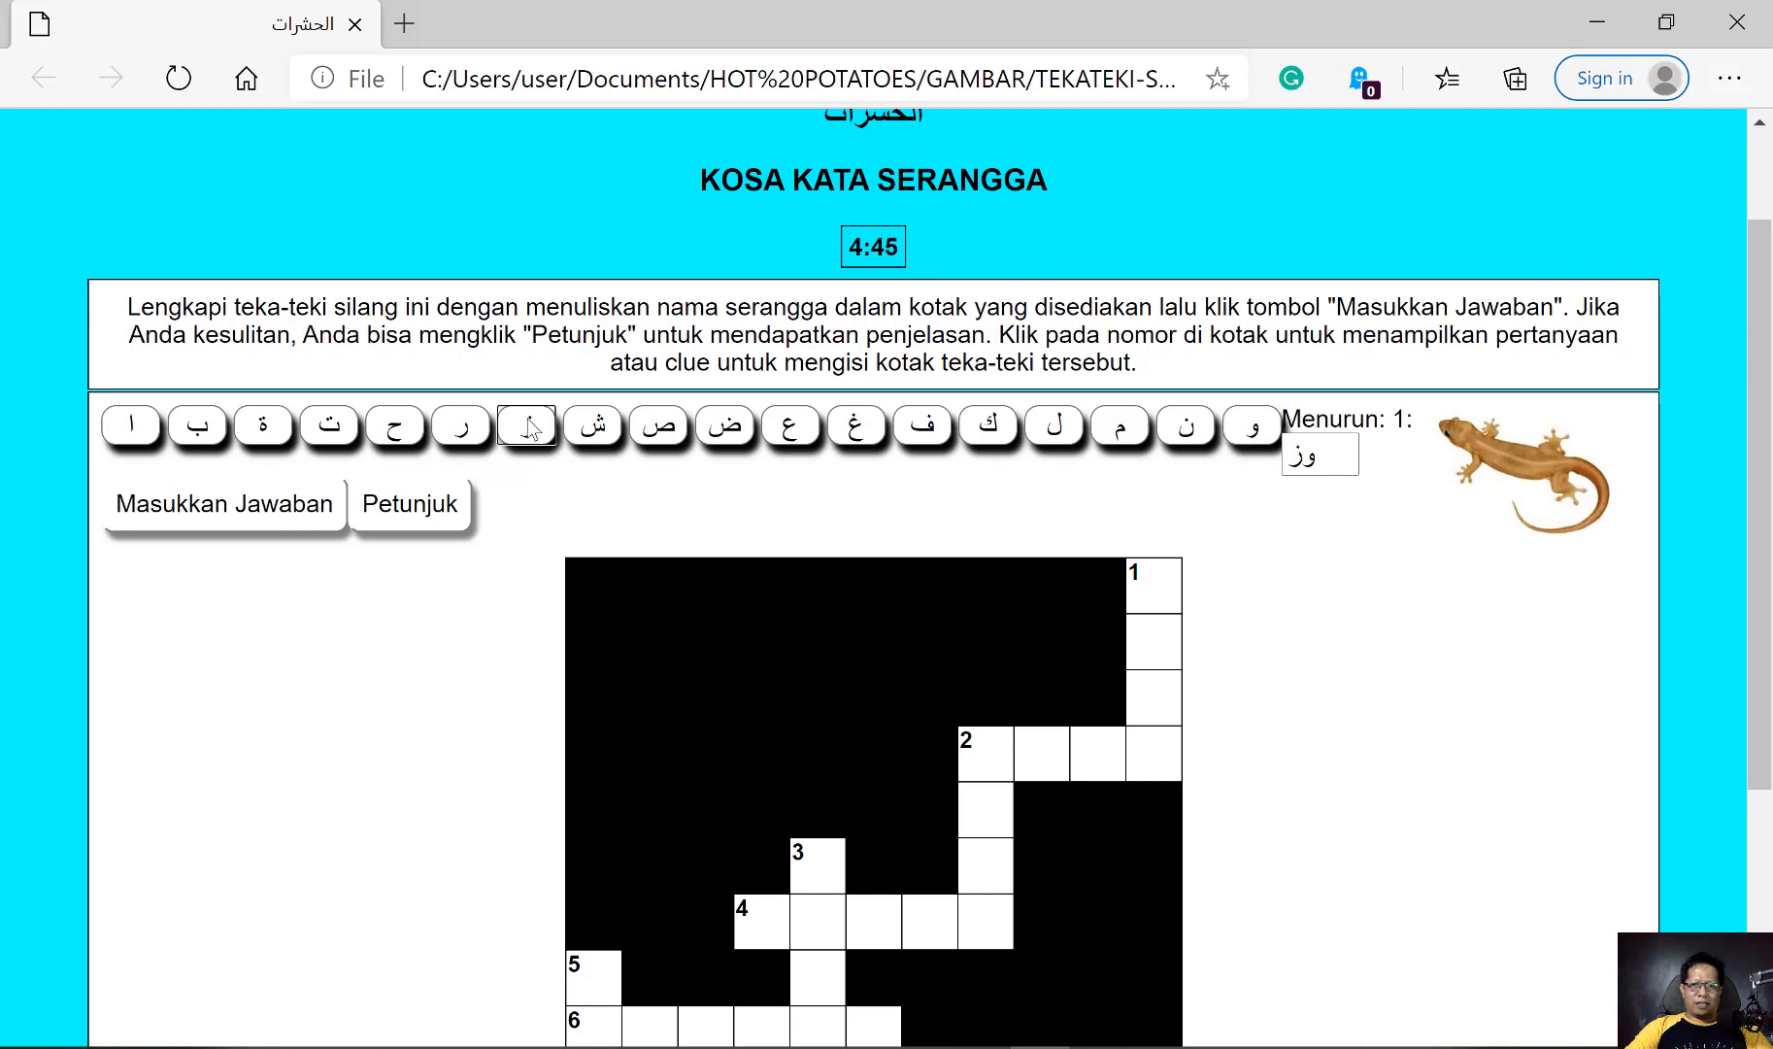
left_click(854, 429)
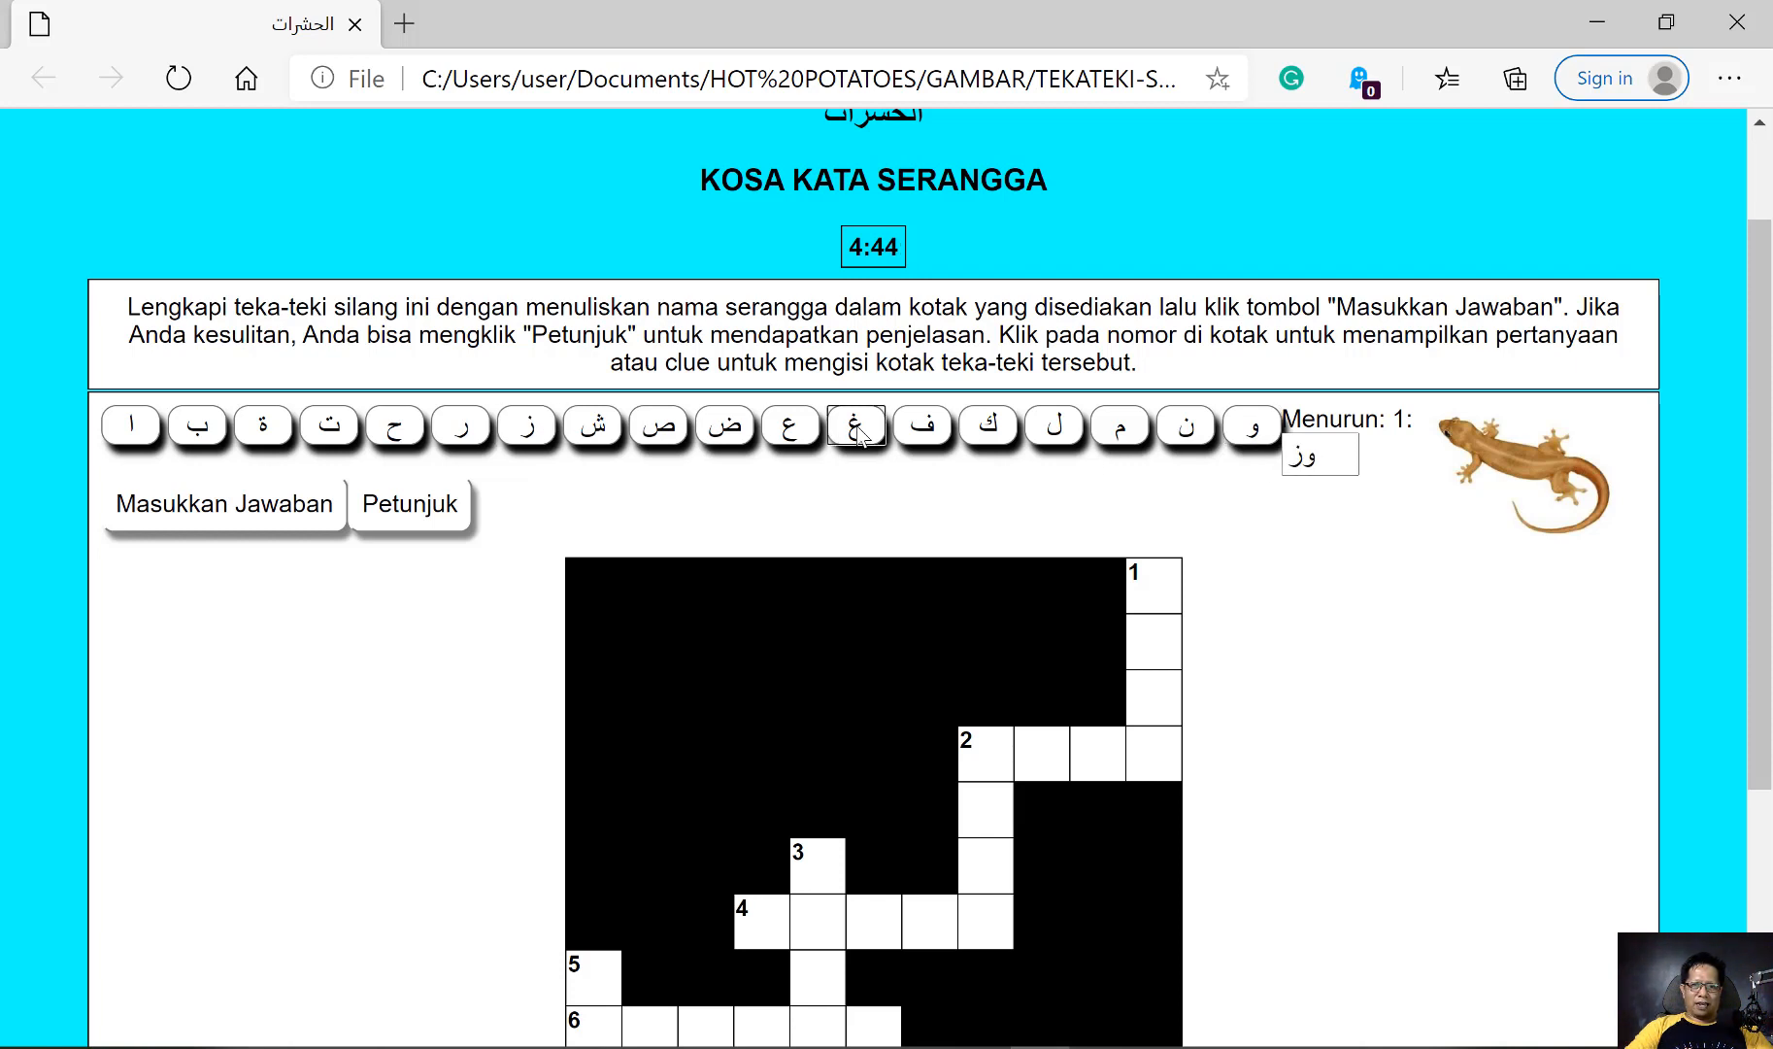
left_click(264, 432)
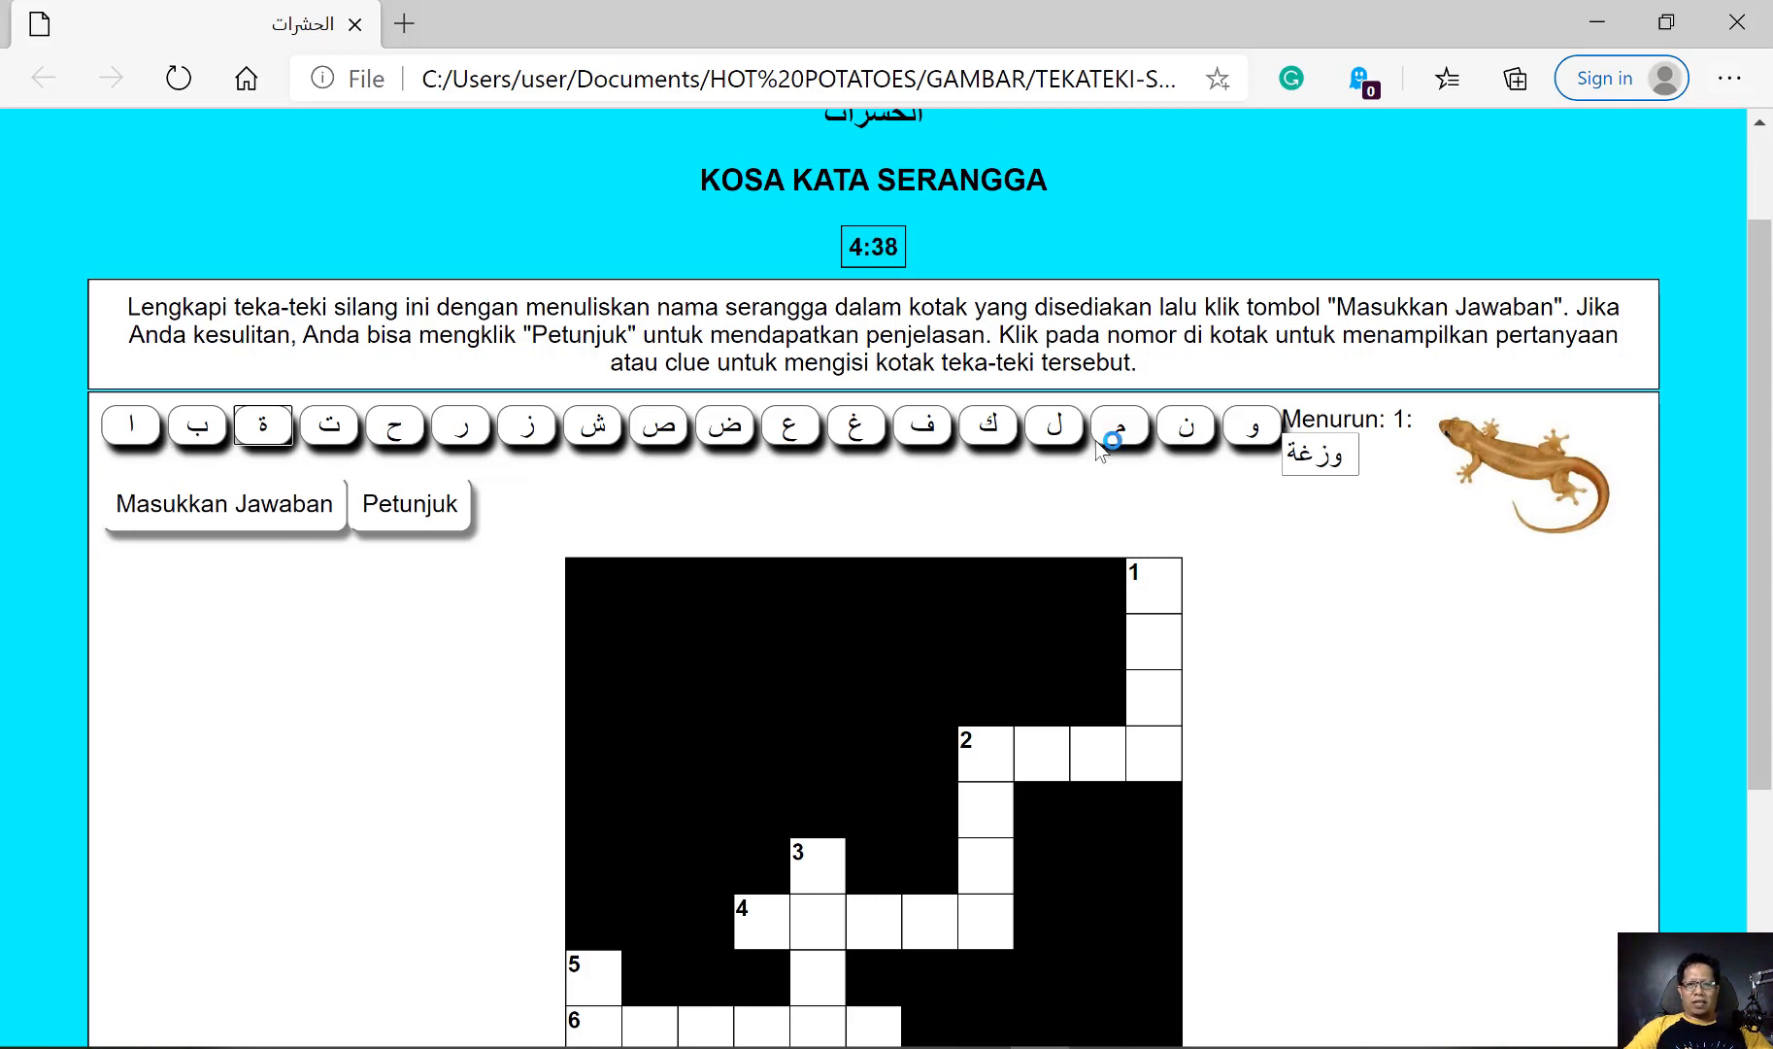
scroll(1050, 540, "down", 1)
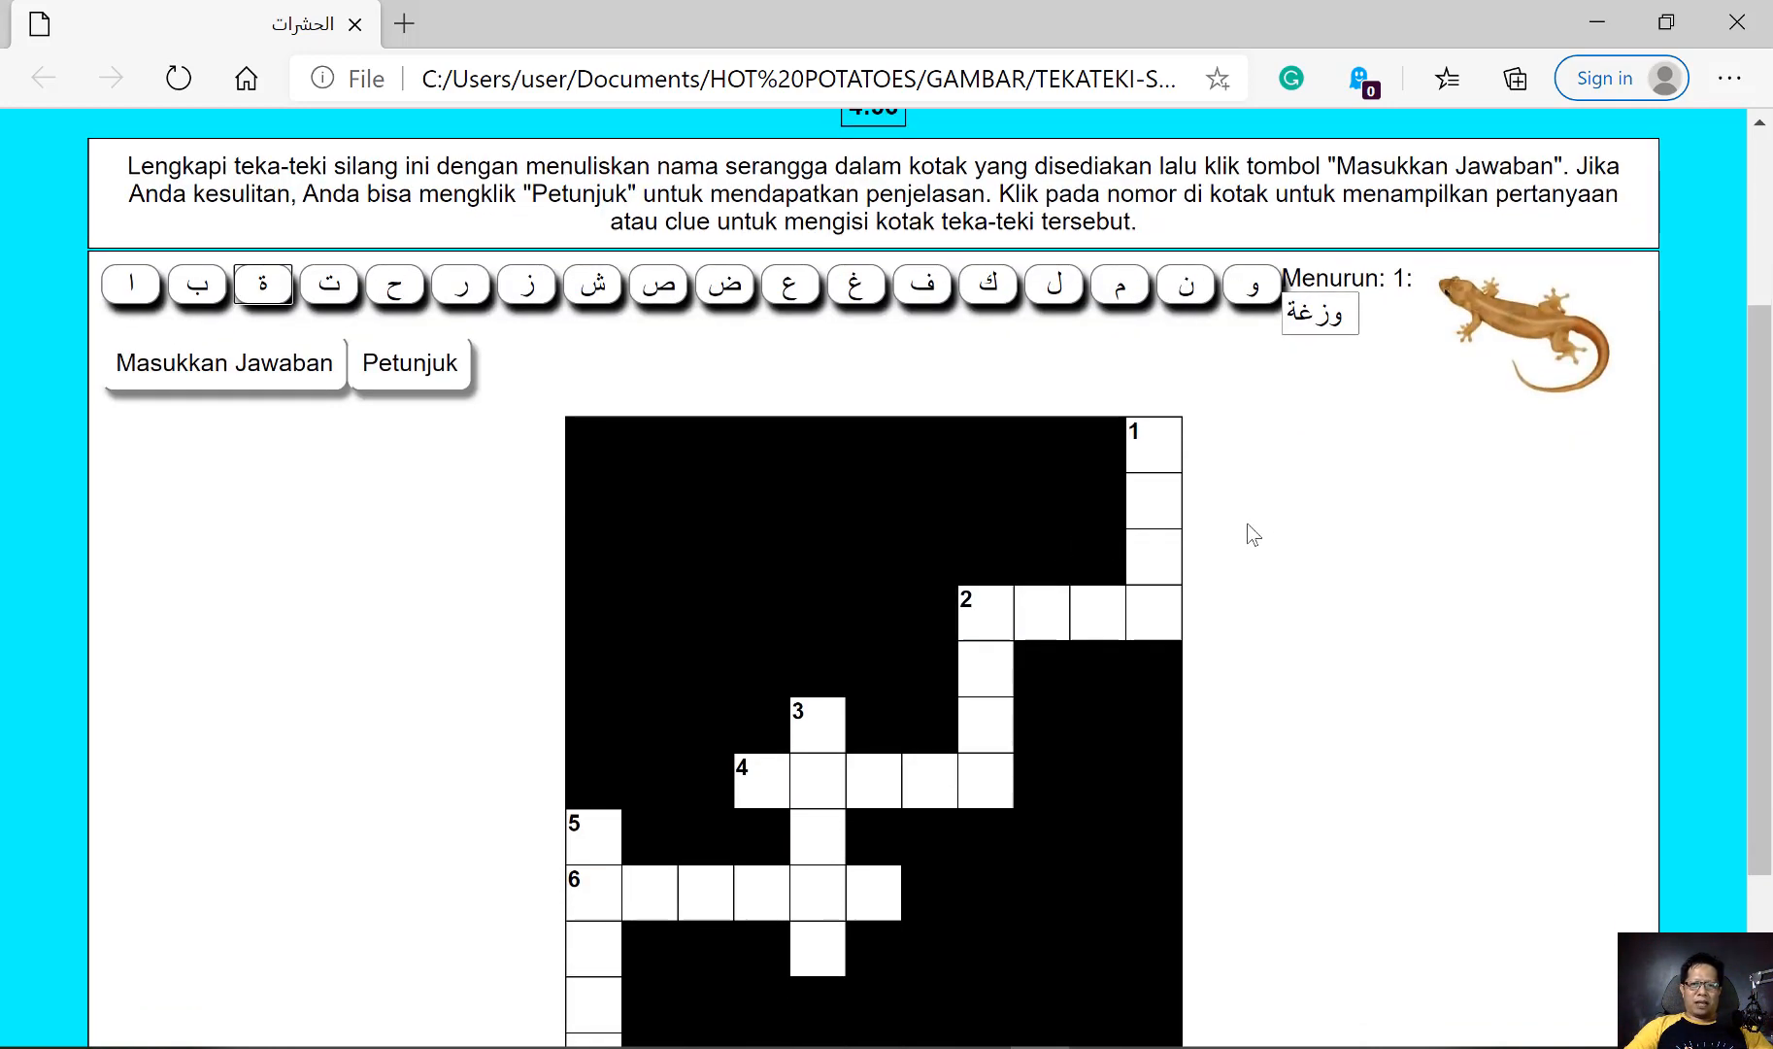
scroll(1252, 536, "down", 2)
scroll(1252, 536, "up", 2)
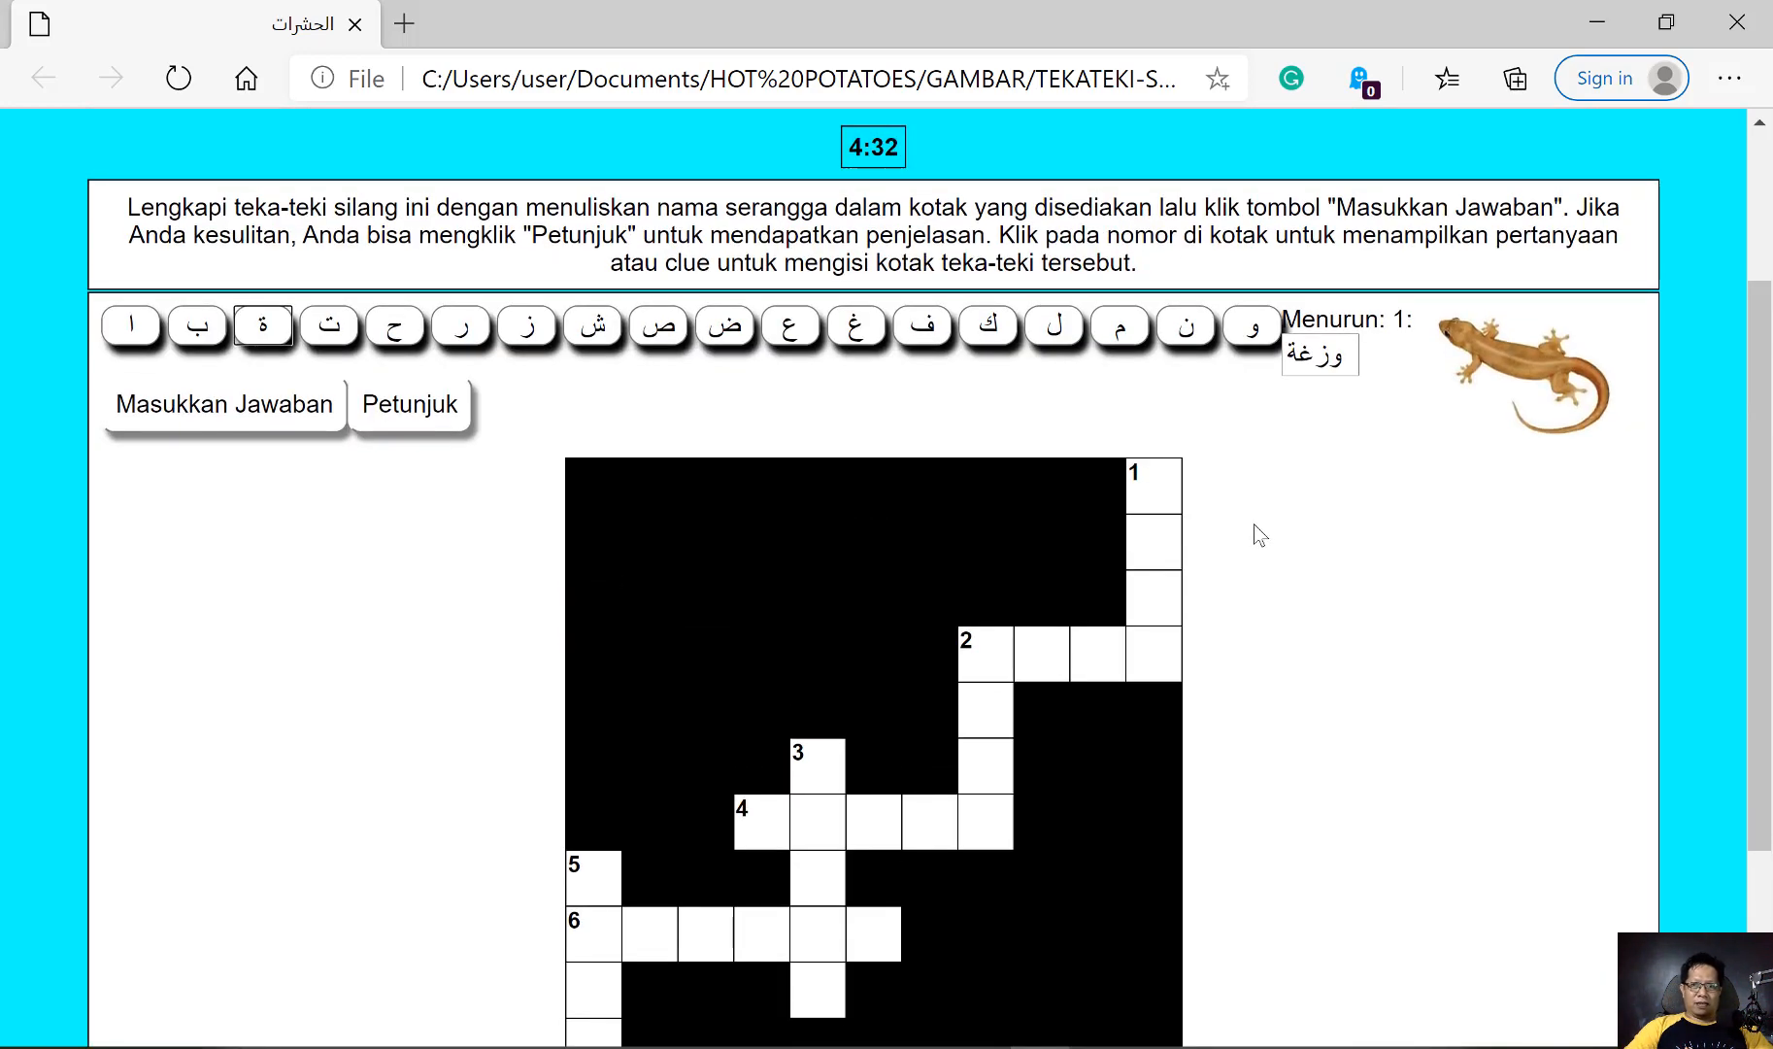
scroll(1254, 525, "up", 1)
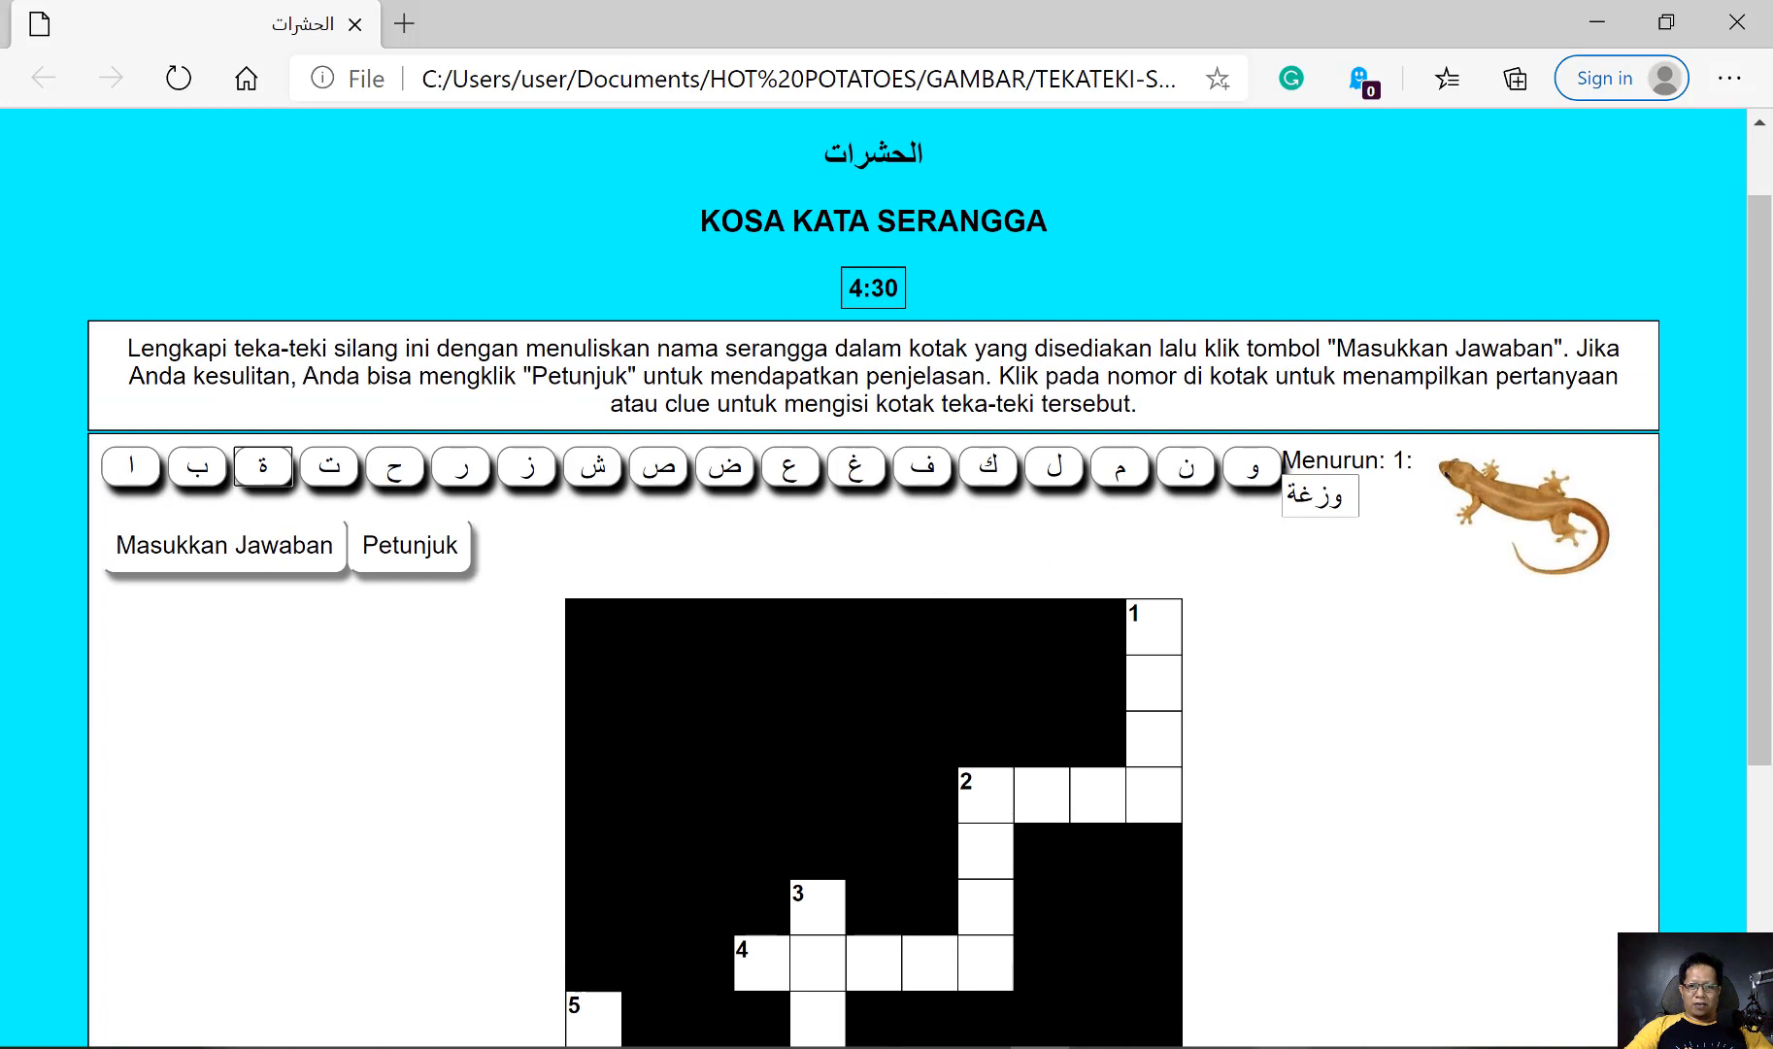
Switch back to JCross, exclude the non-roman character keypad from the output, and save the configuration
left_click(1266, 1047)
left_click(342, 50)
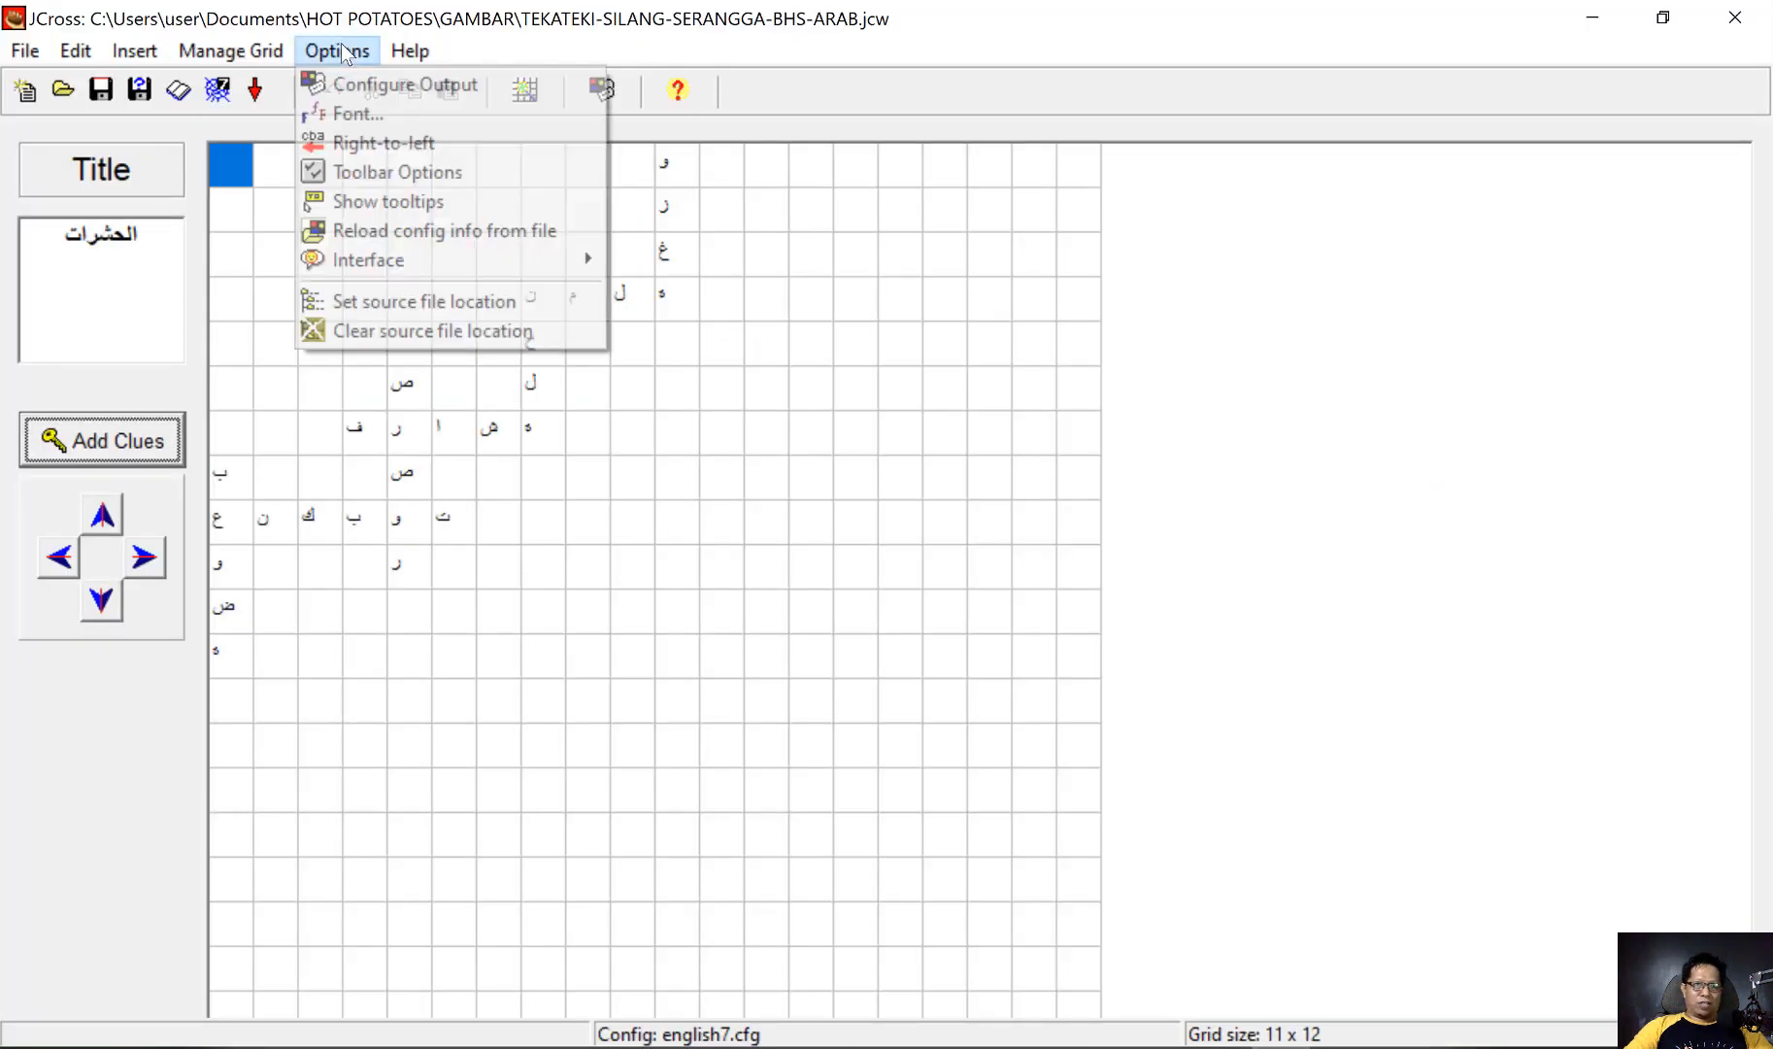
left_click(366, 75)
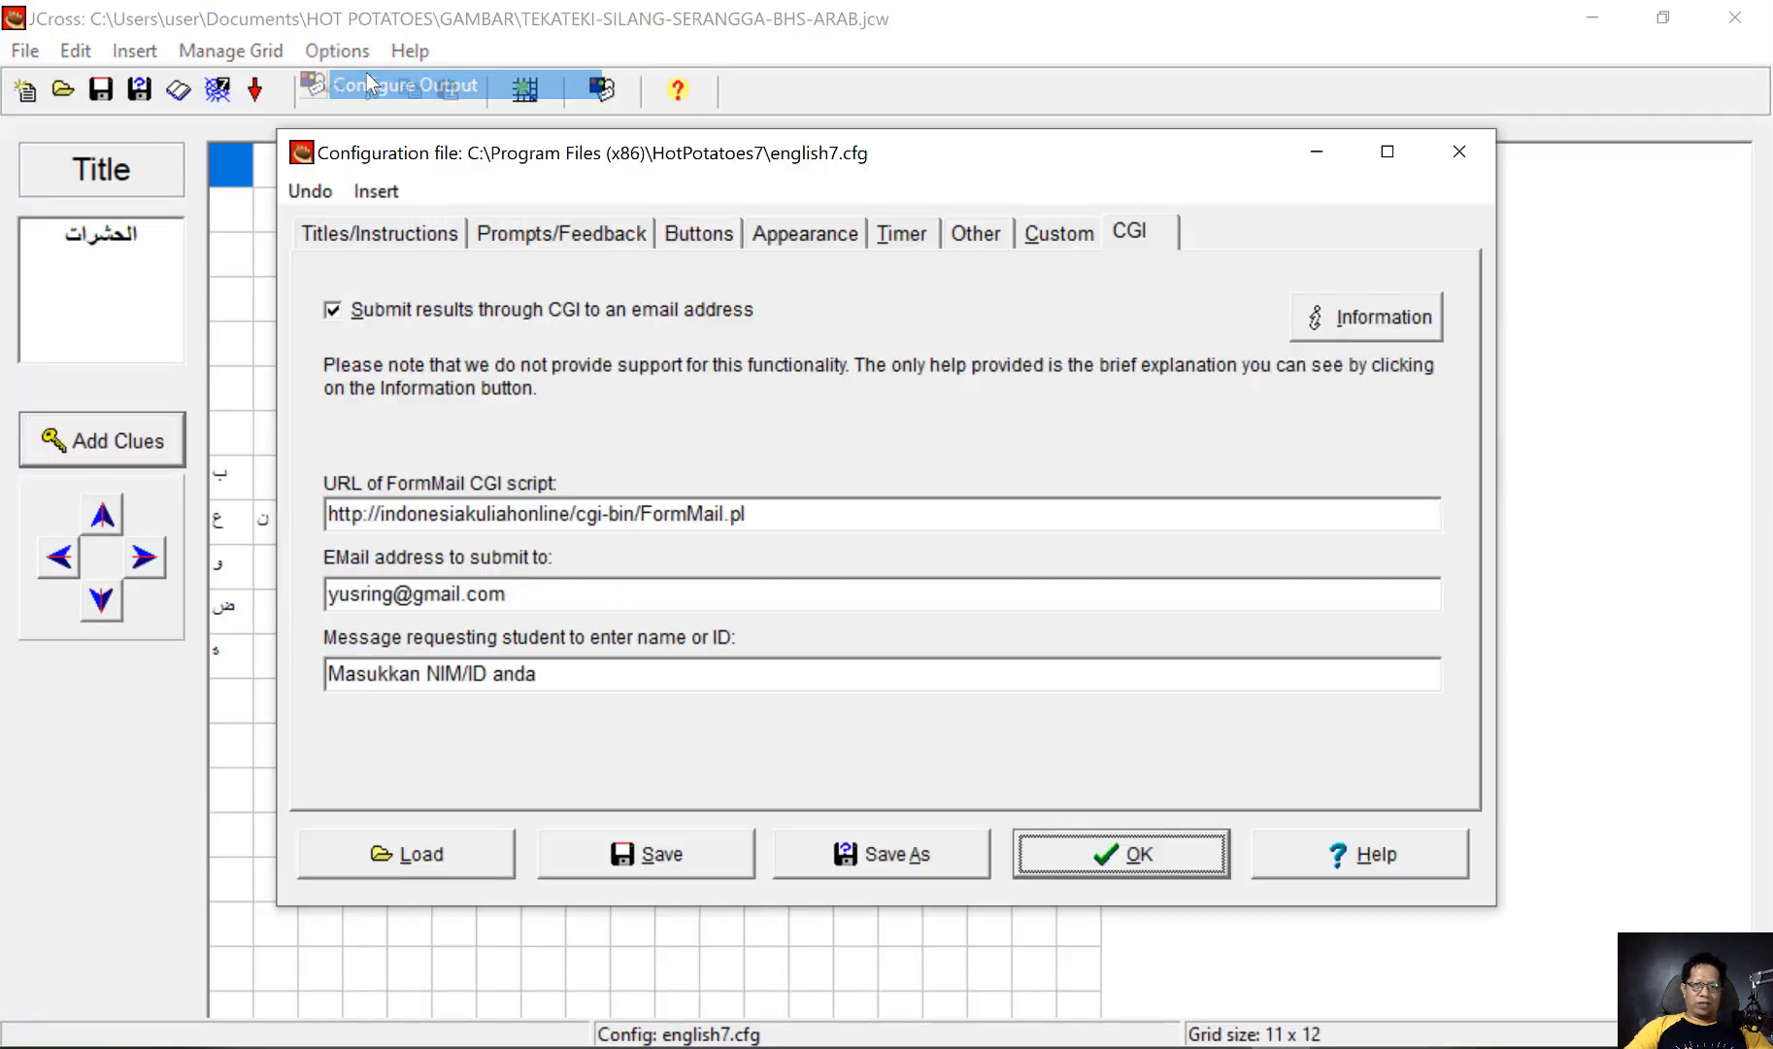
left_click(976, 235)
left_click(323, 686)
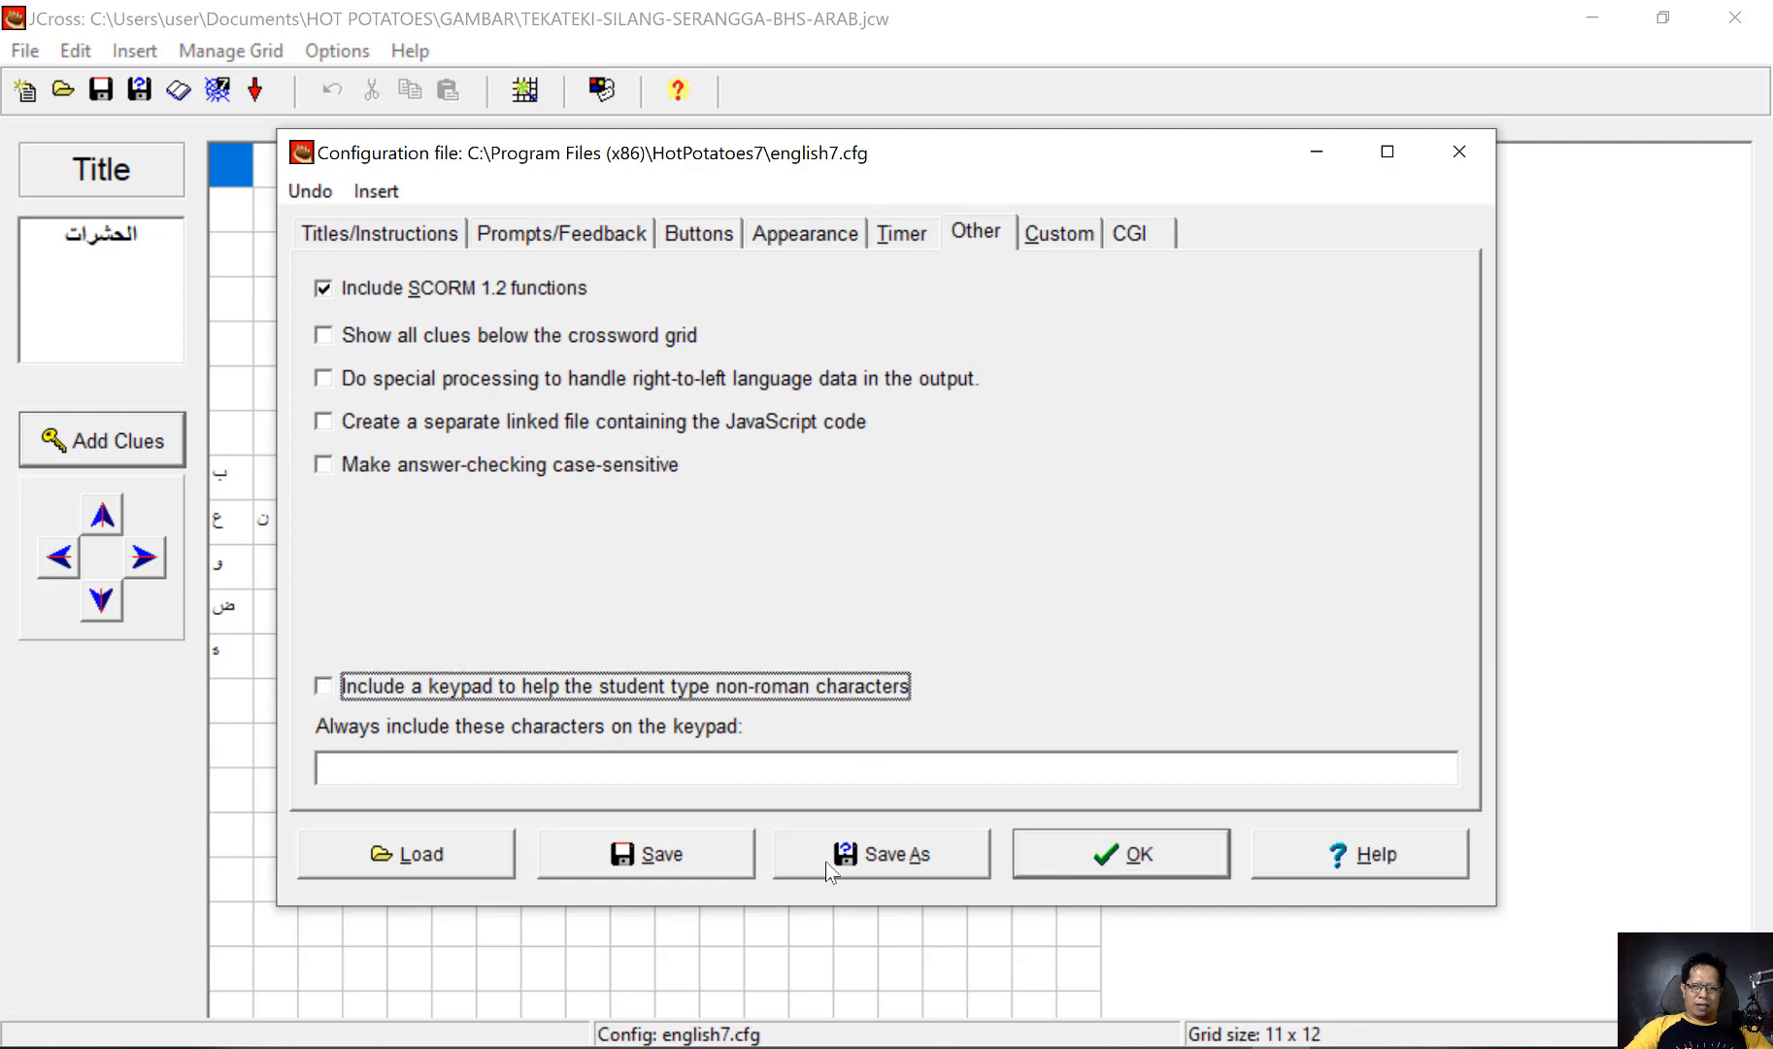
left_click(679, 859)
left_click(1103, 851)
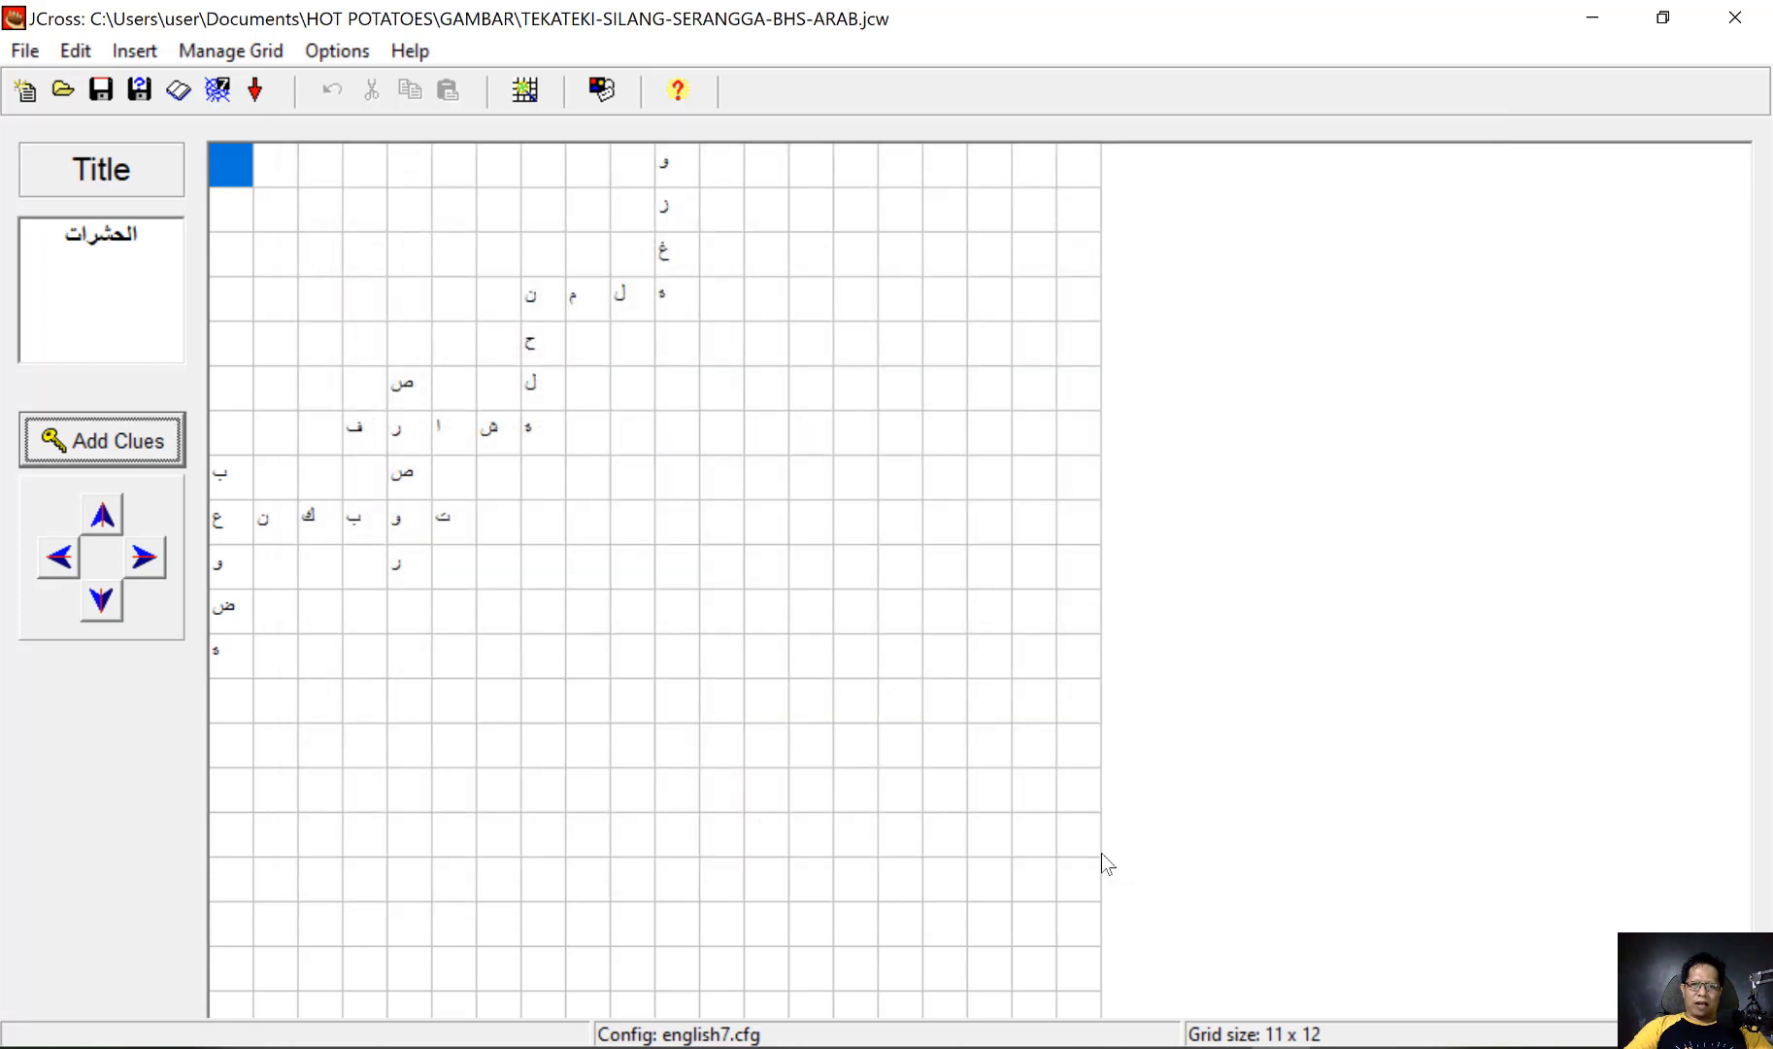
Export the crossword as TEKATEKI-SILANG-SERANGGA-BHS-ARAB01.htm in the GAMBAR folder and view it in the browser
left_click(230, 90)
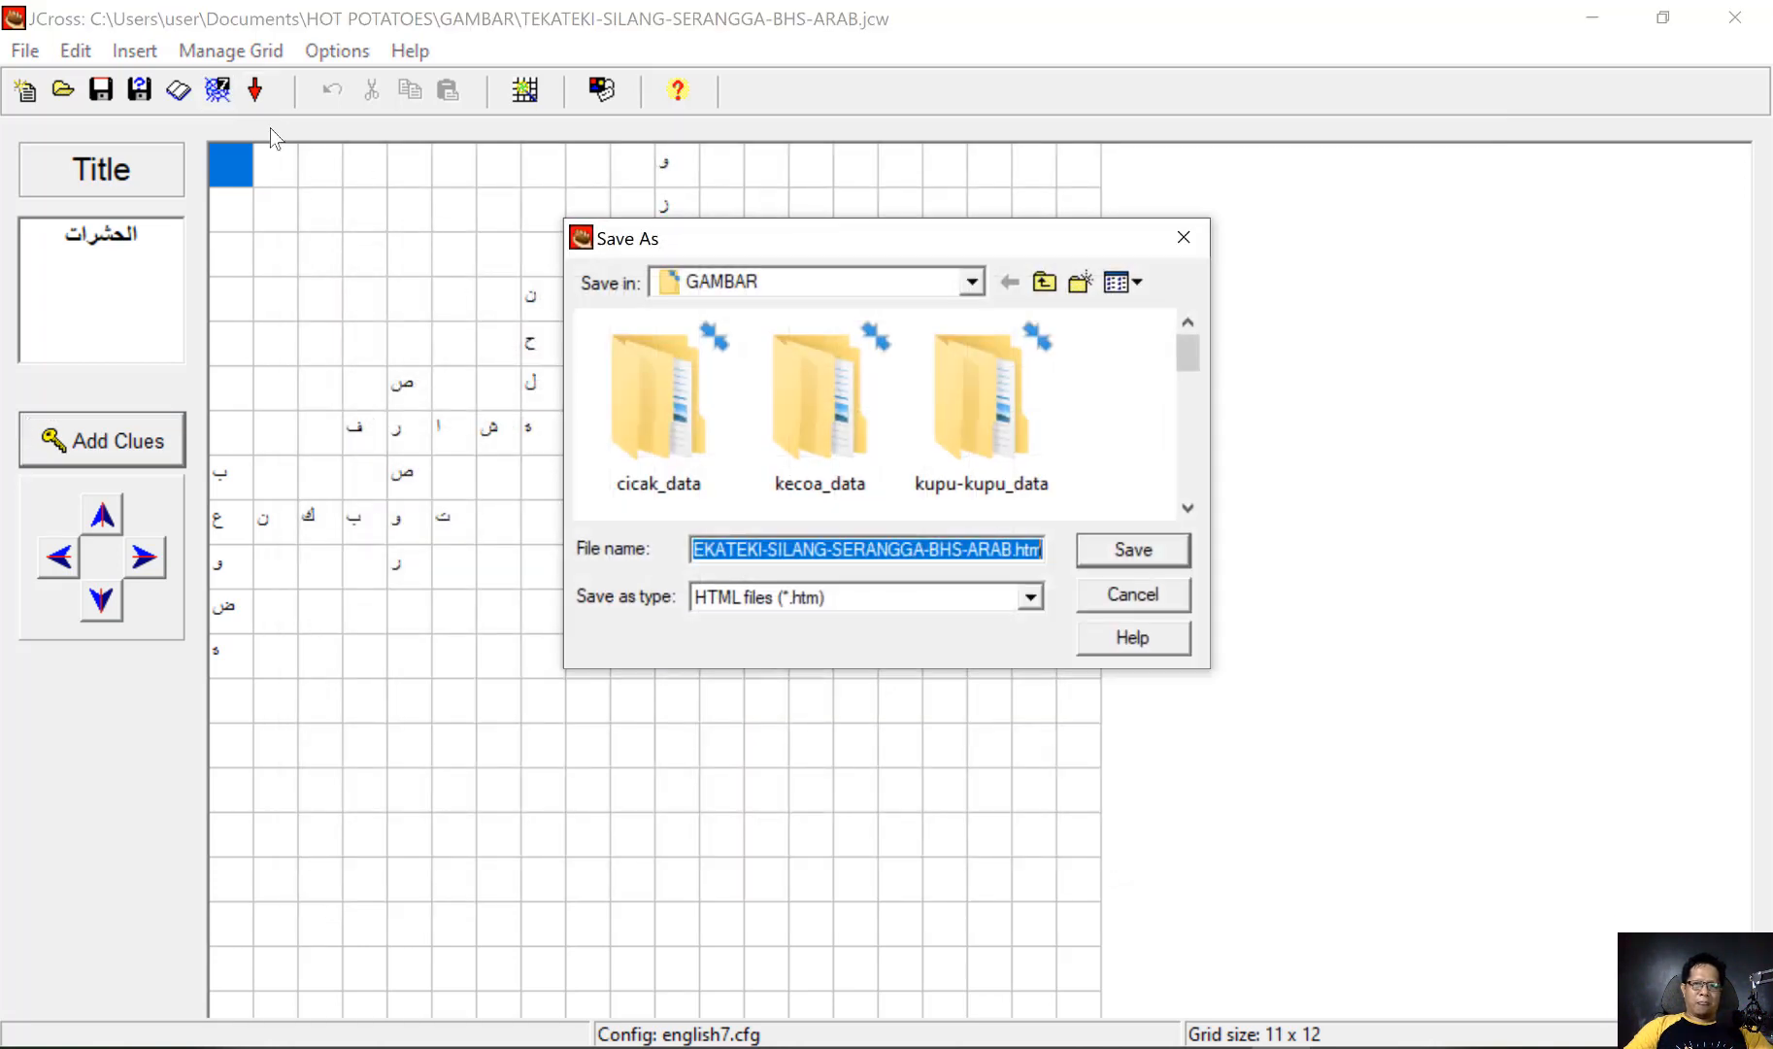
left_click(967, 549)
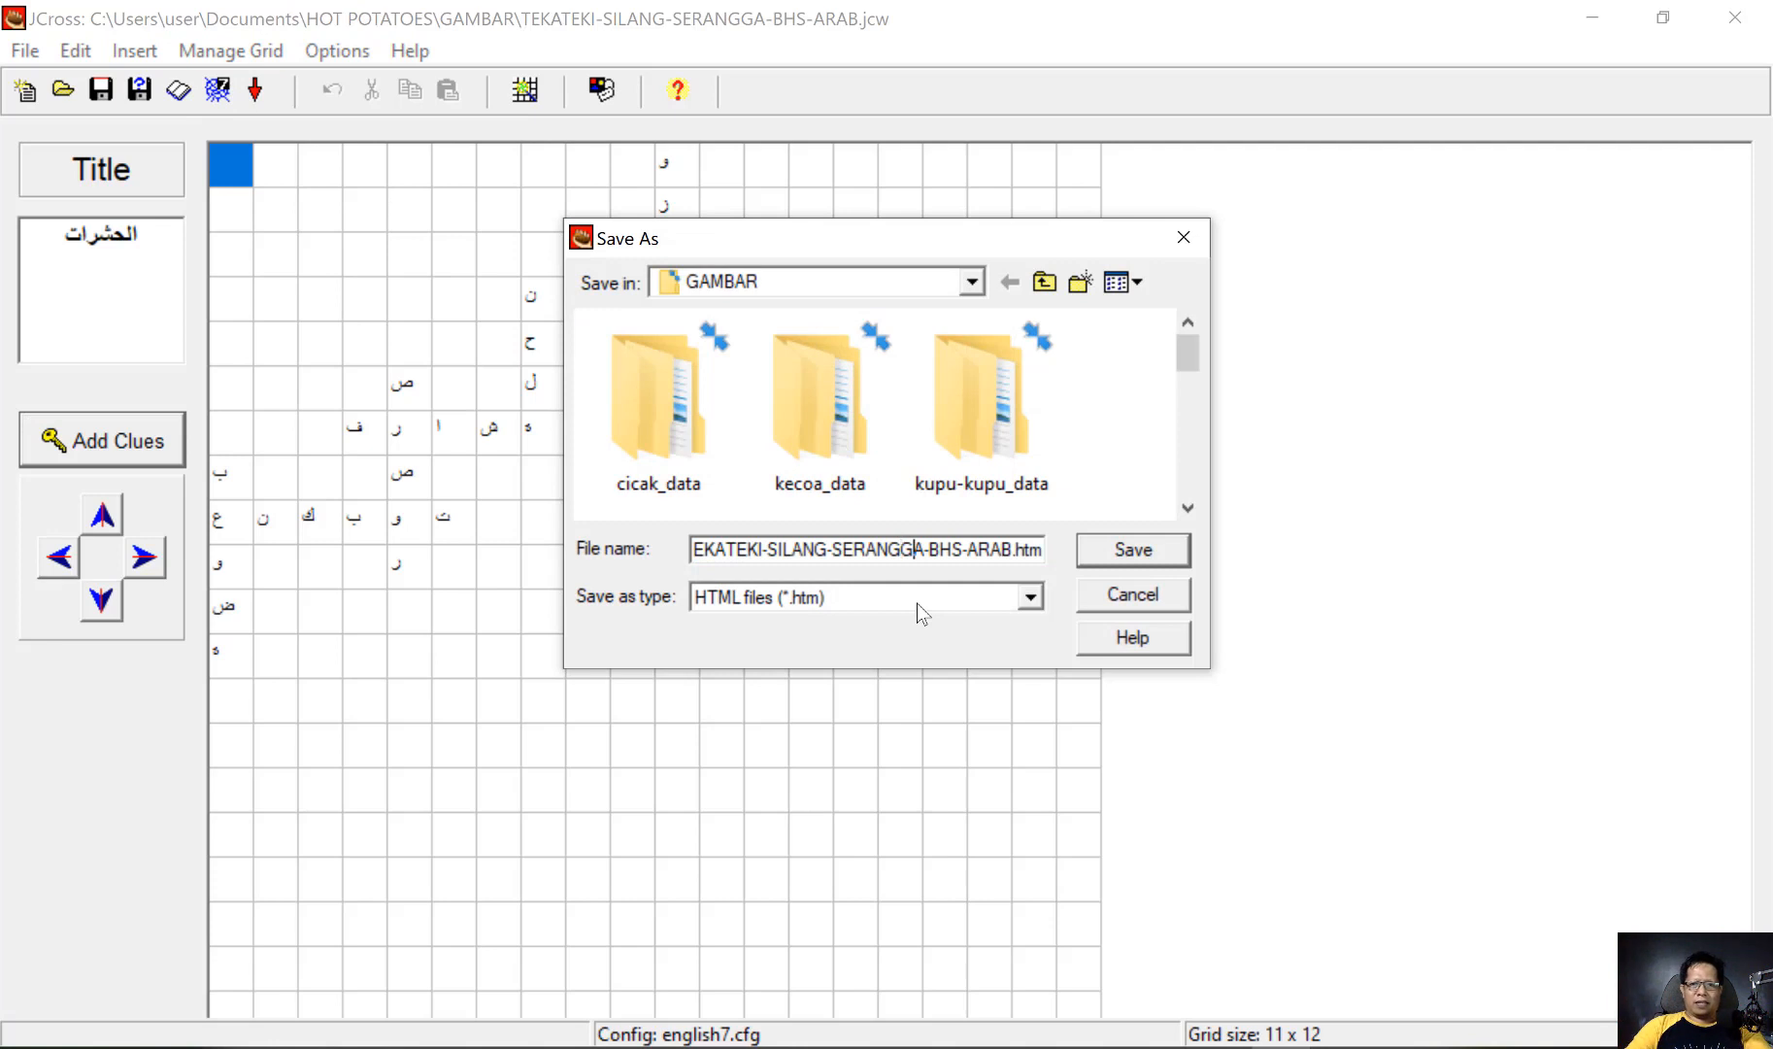
key("End")
key("Left")
key("Left")
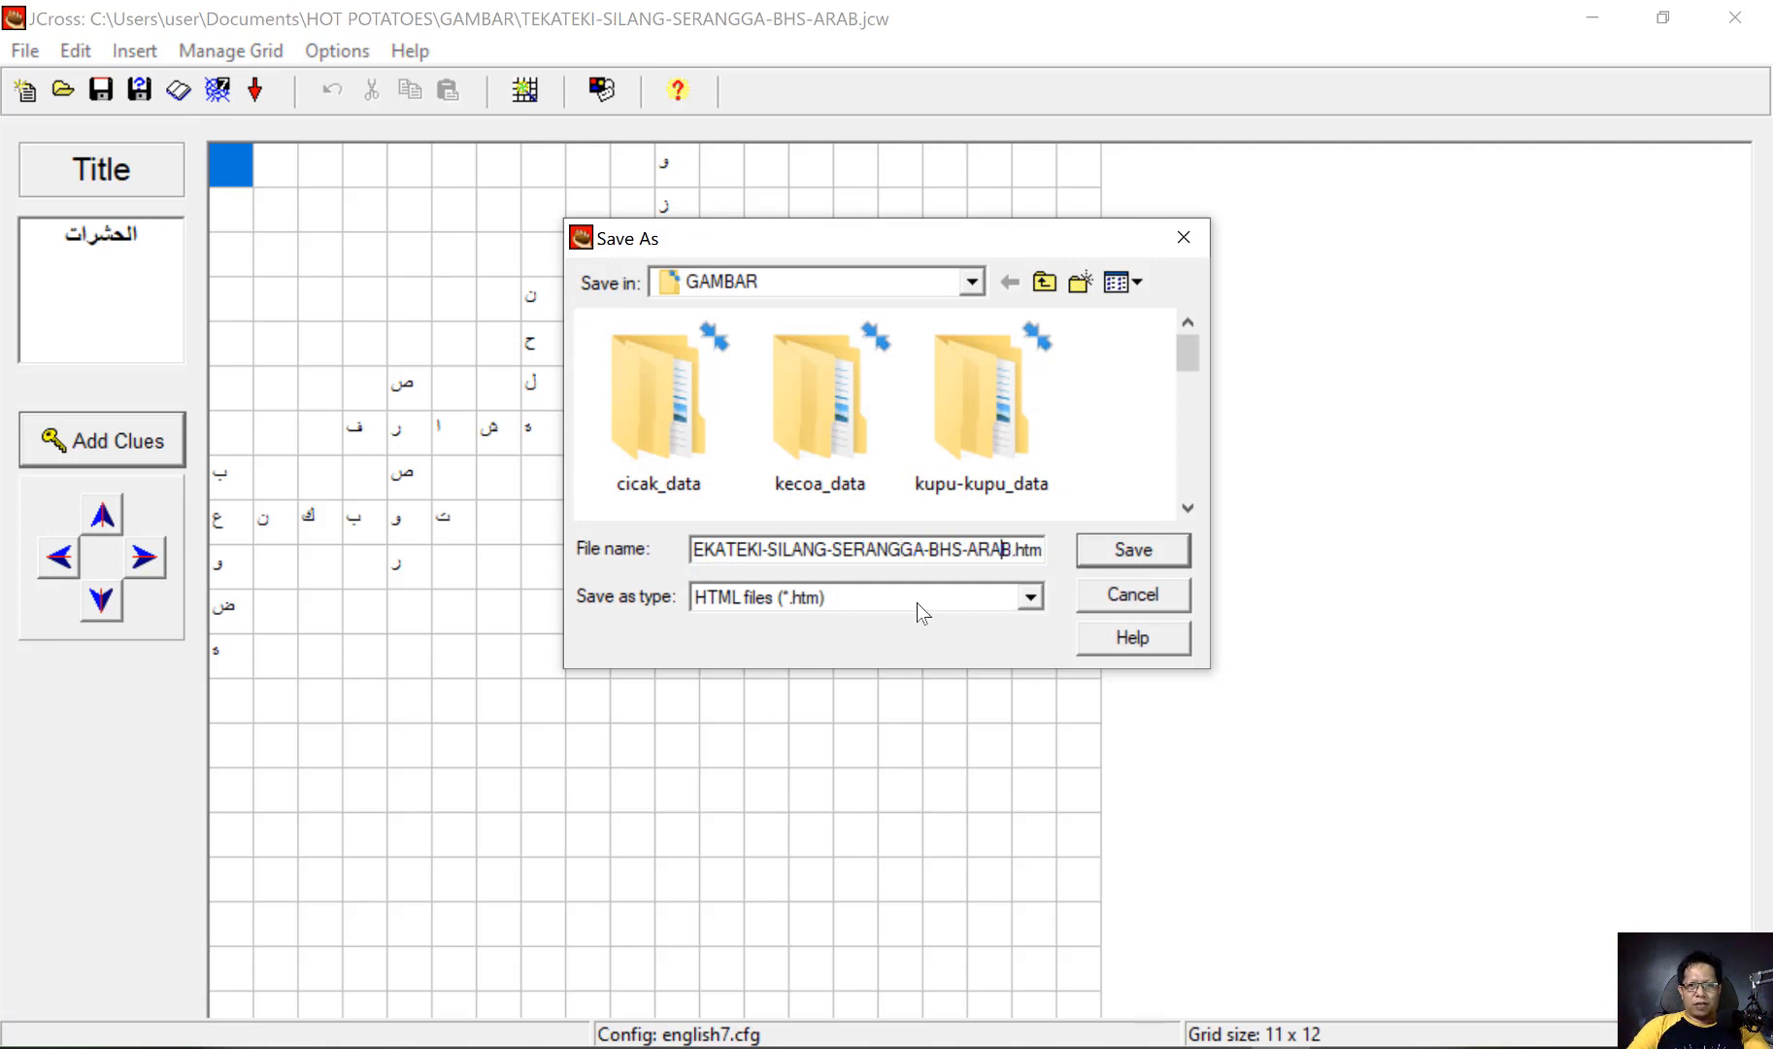
type("01")
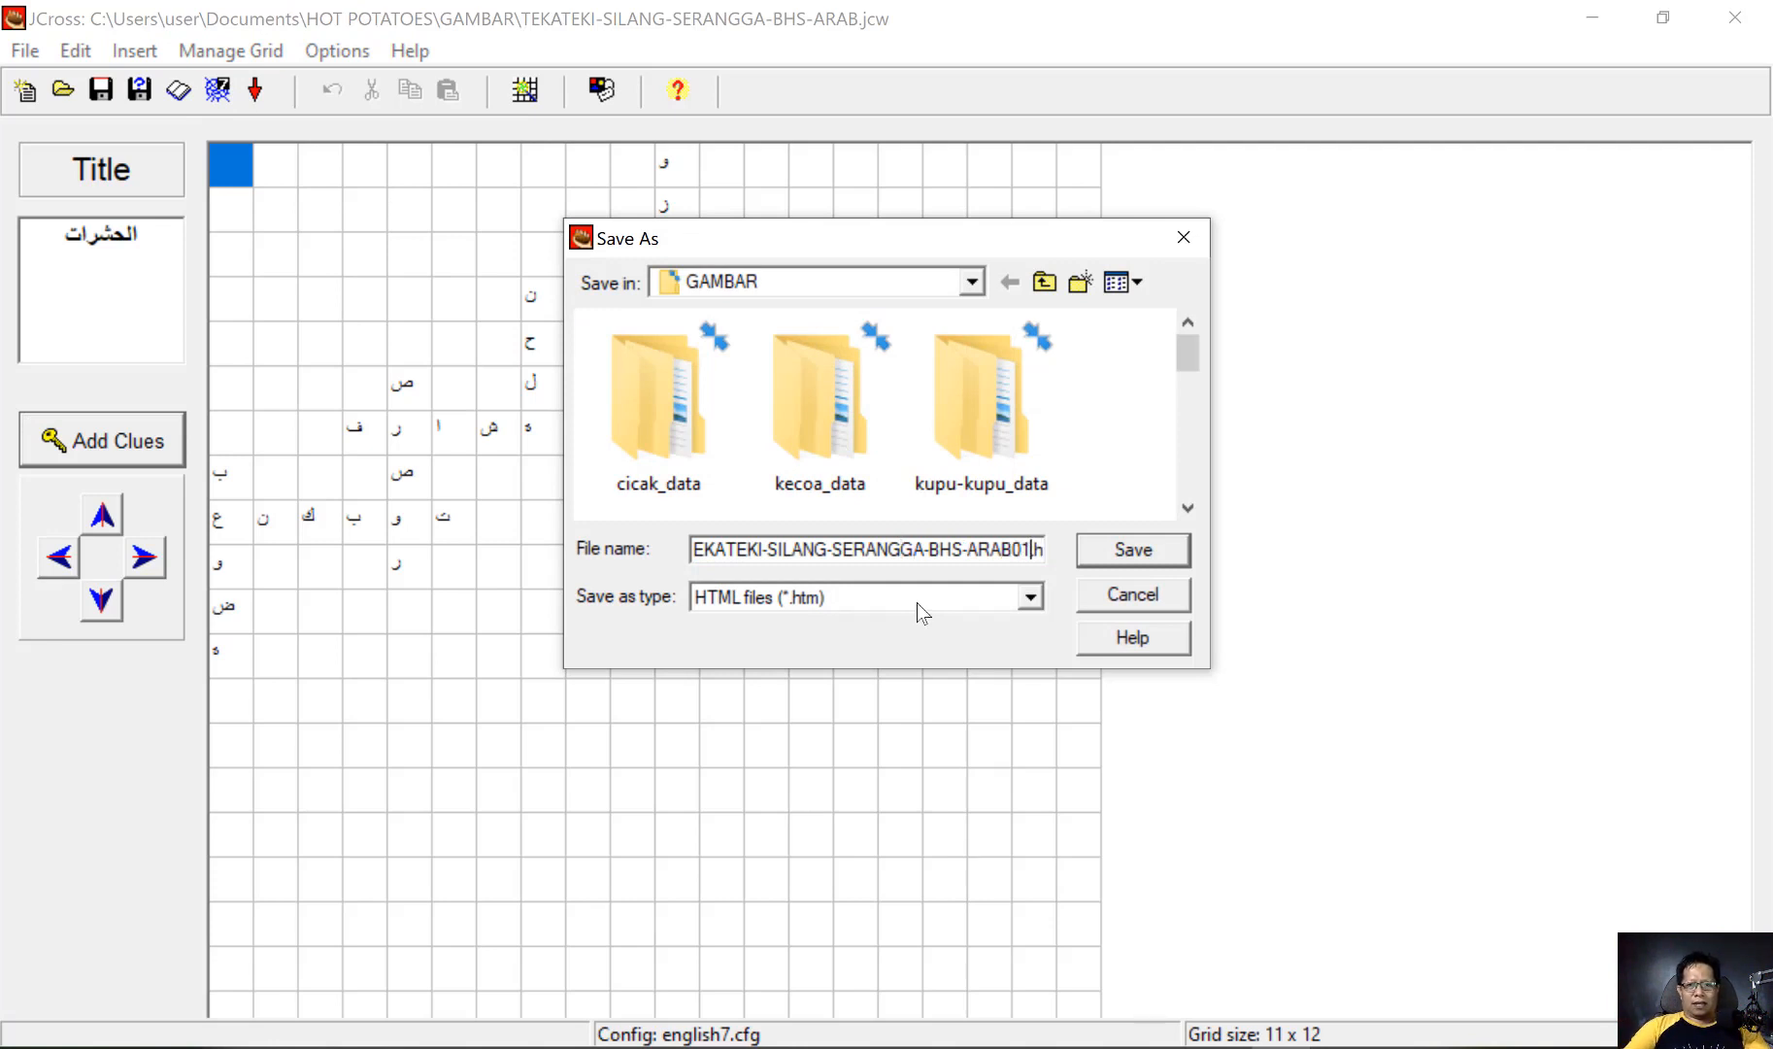
left_click(1133, 550)
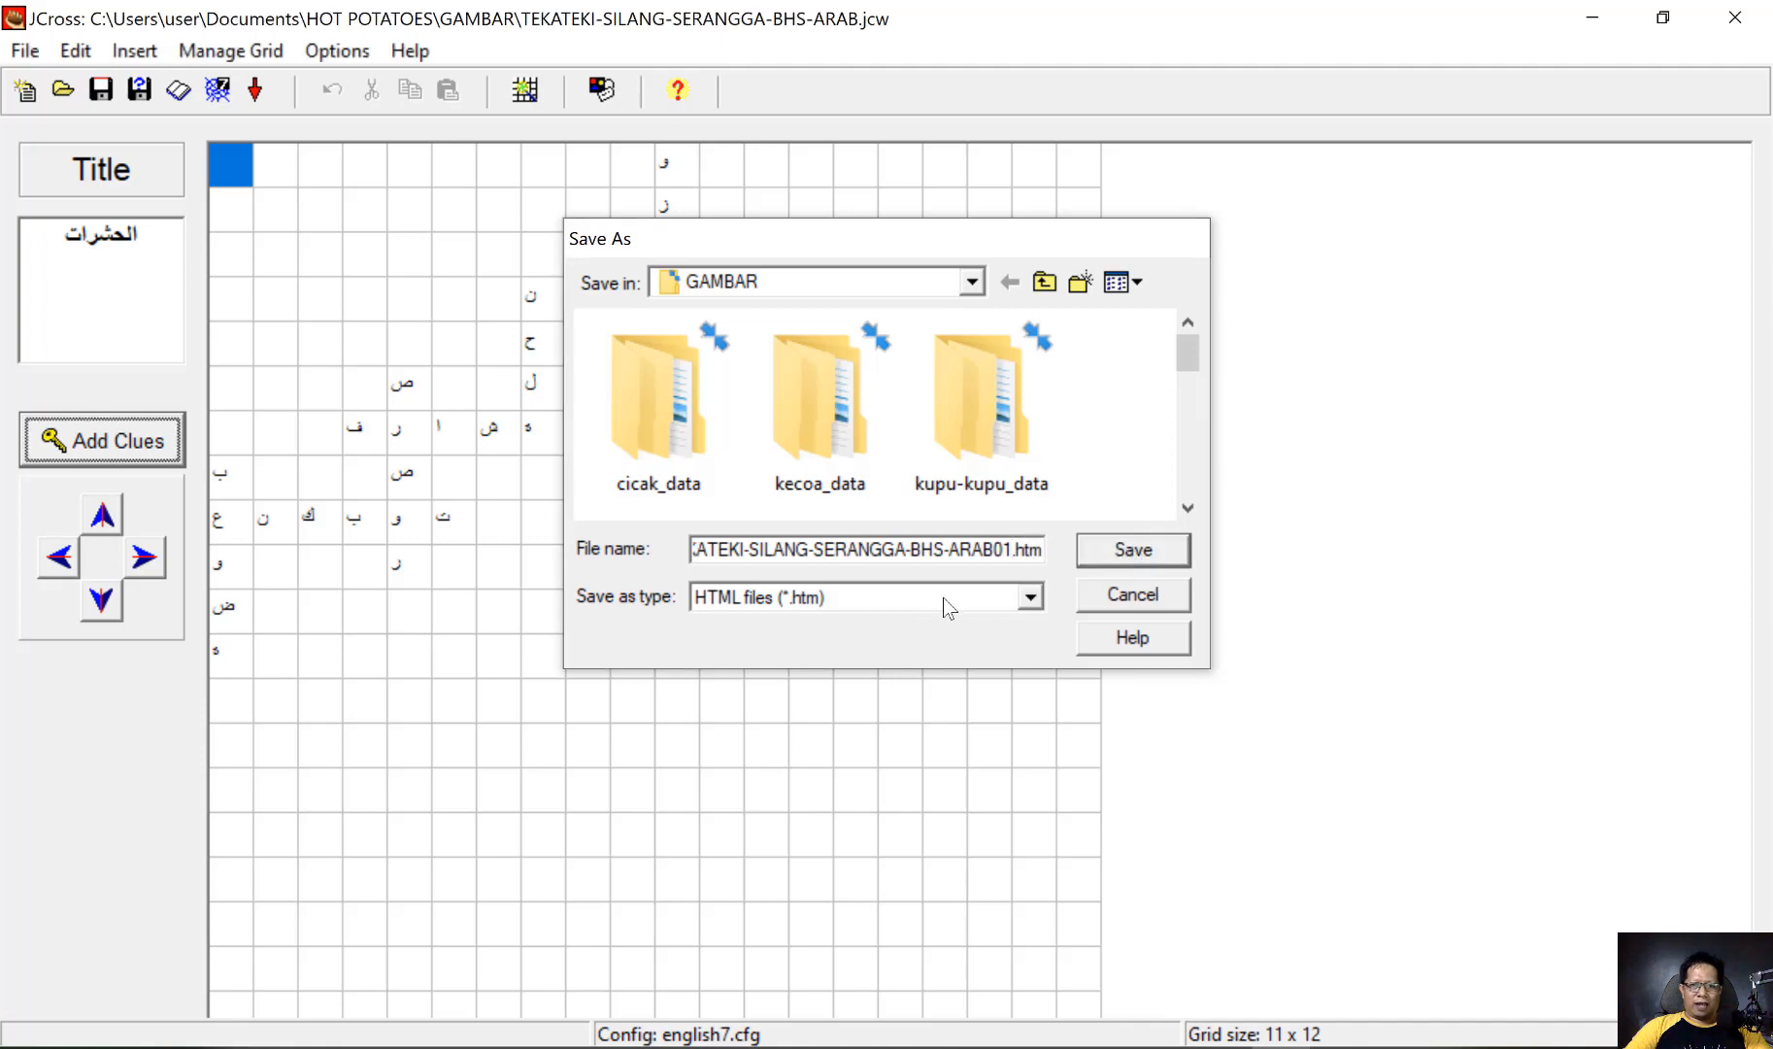
left_click(817, 530)
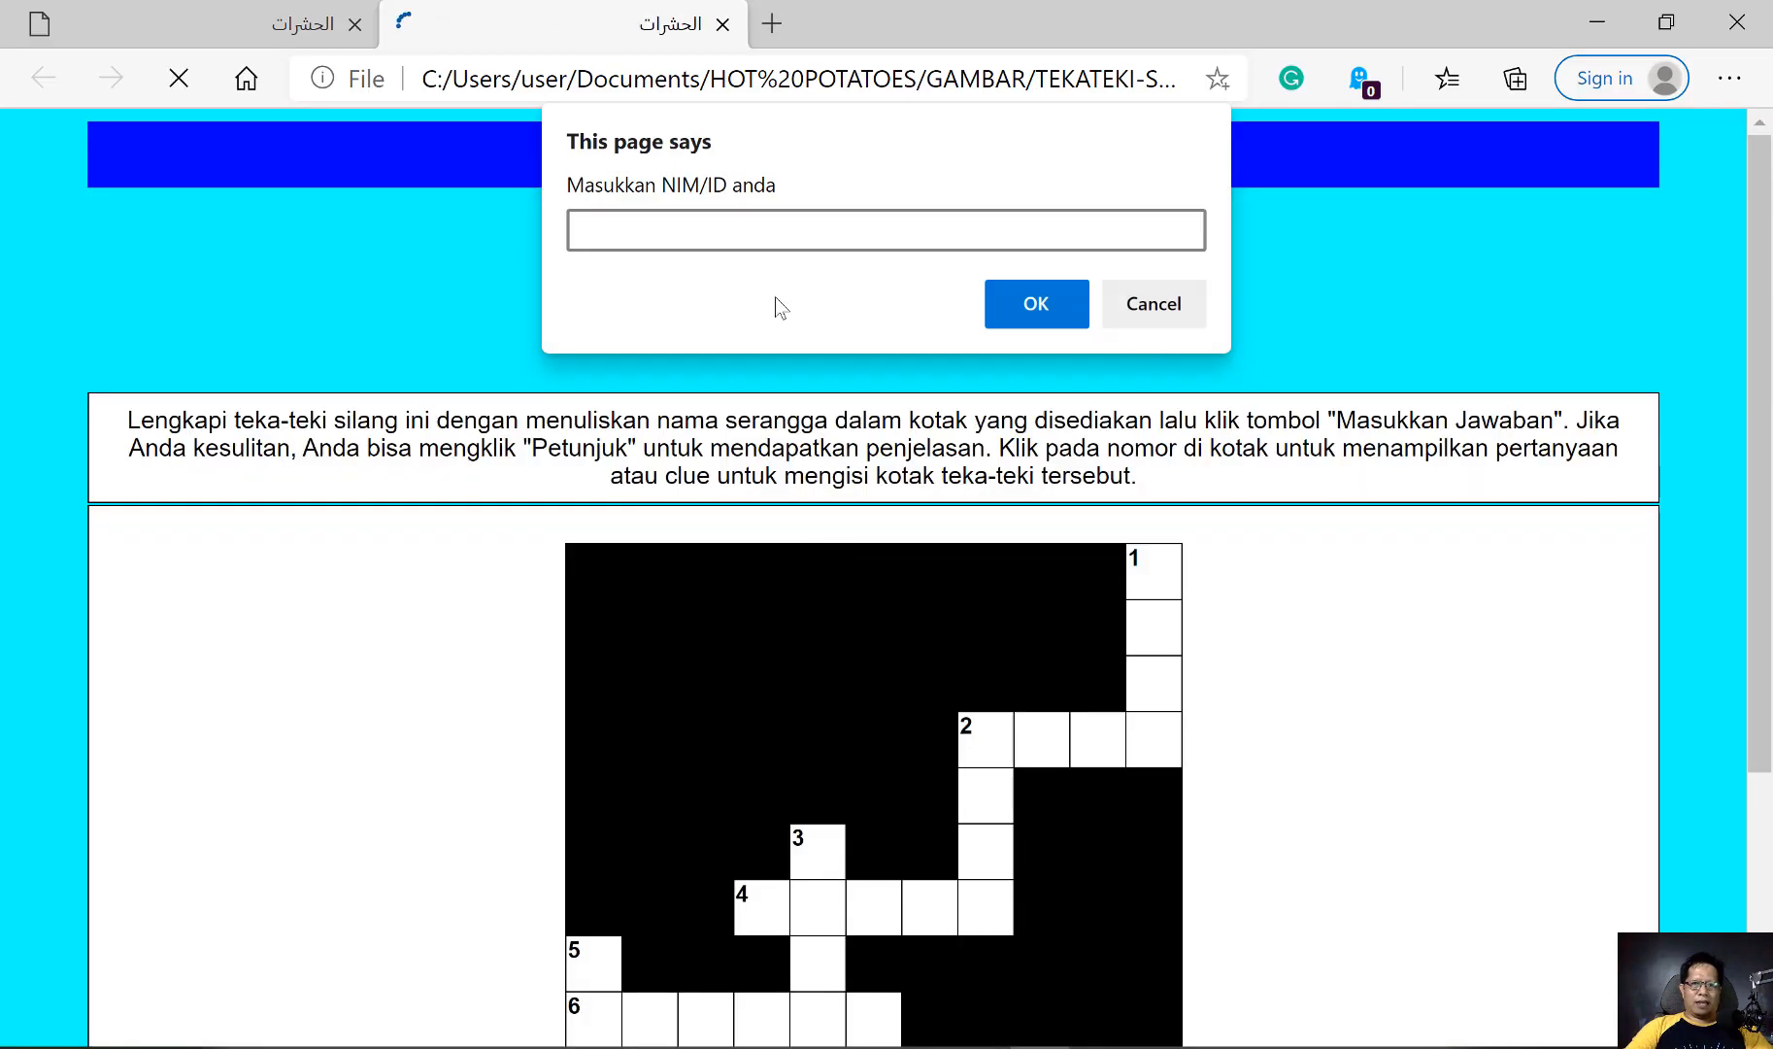
Enter the student ID on the newly exported exercise page and show the clue for 1 down
type("12234")
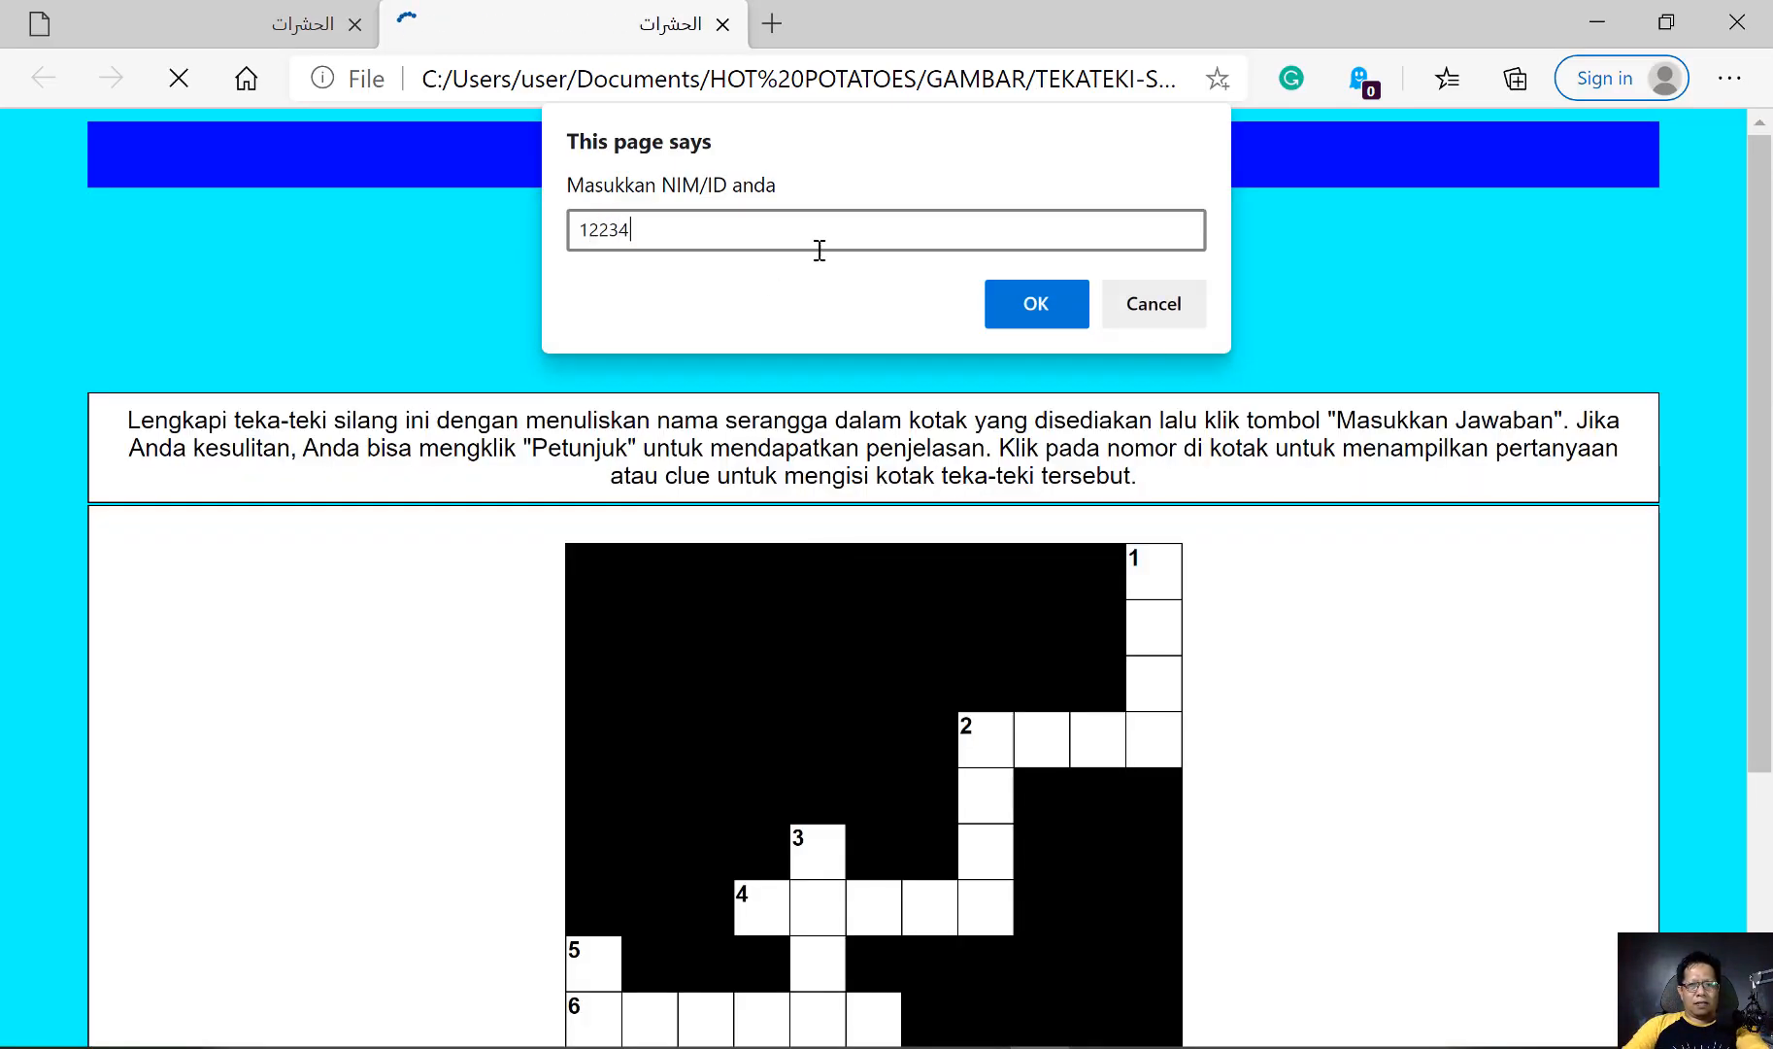
left_click(1046, 301)
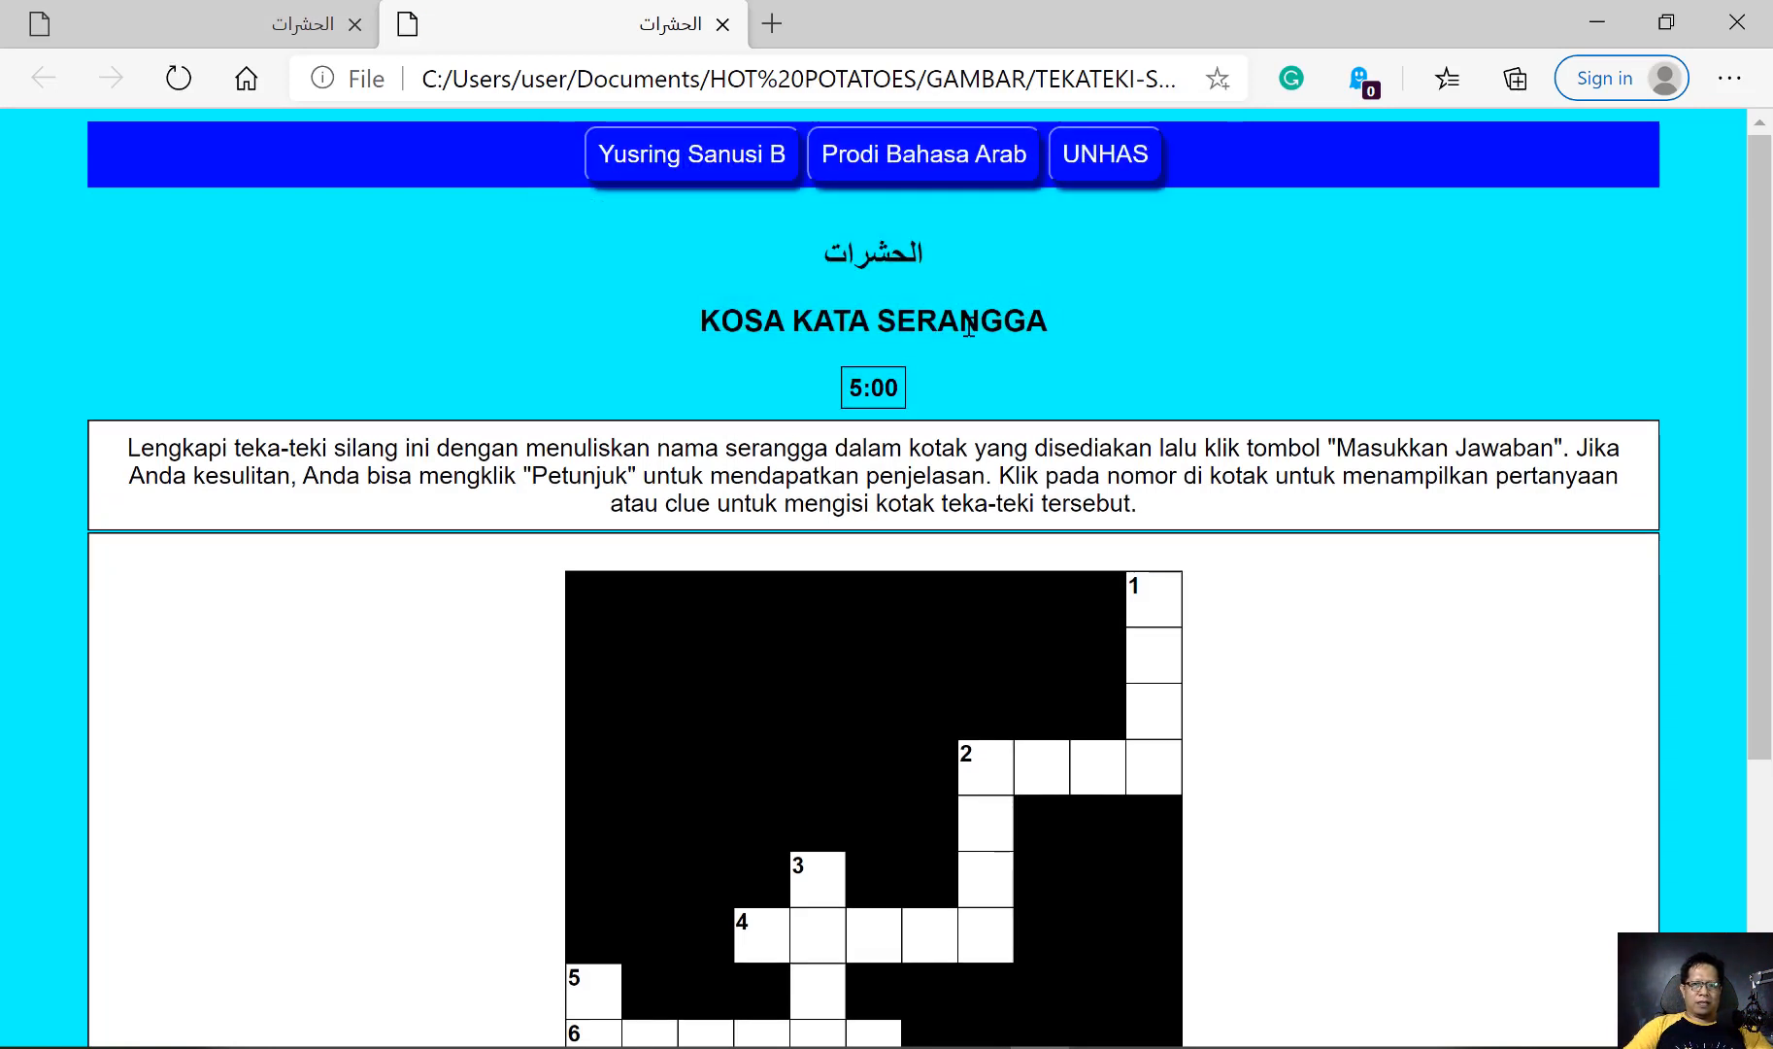
left_click(1132, 596)
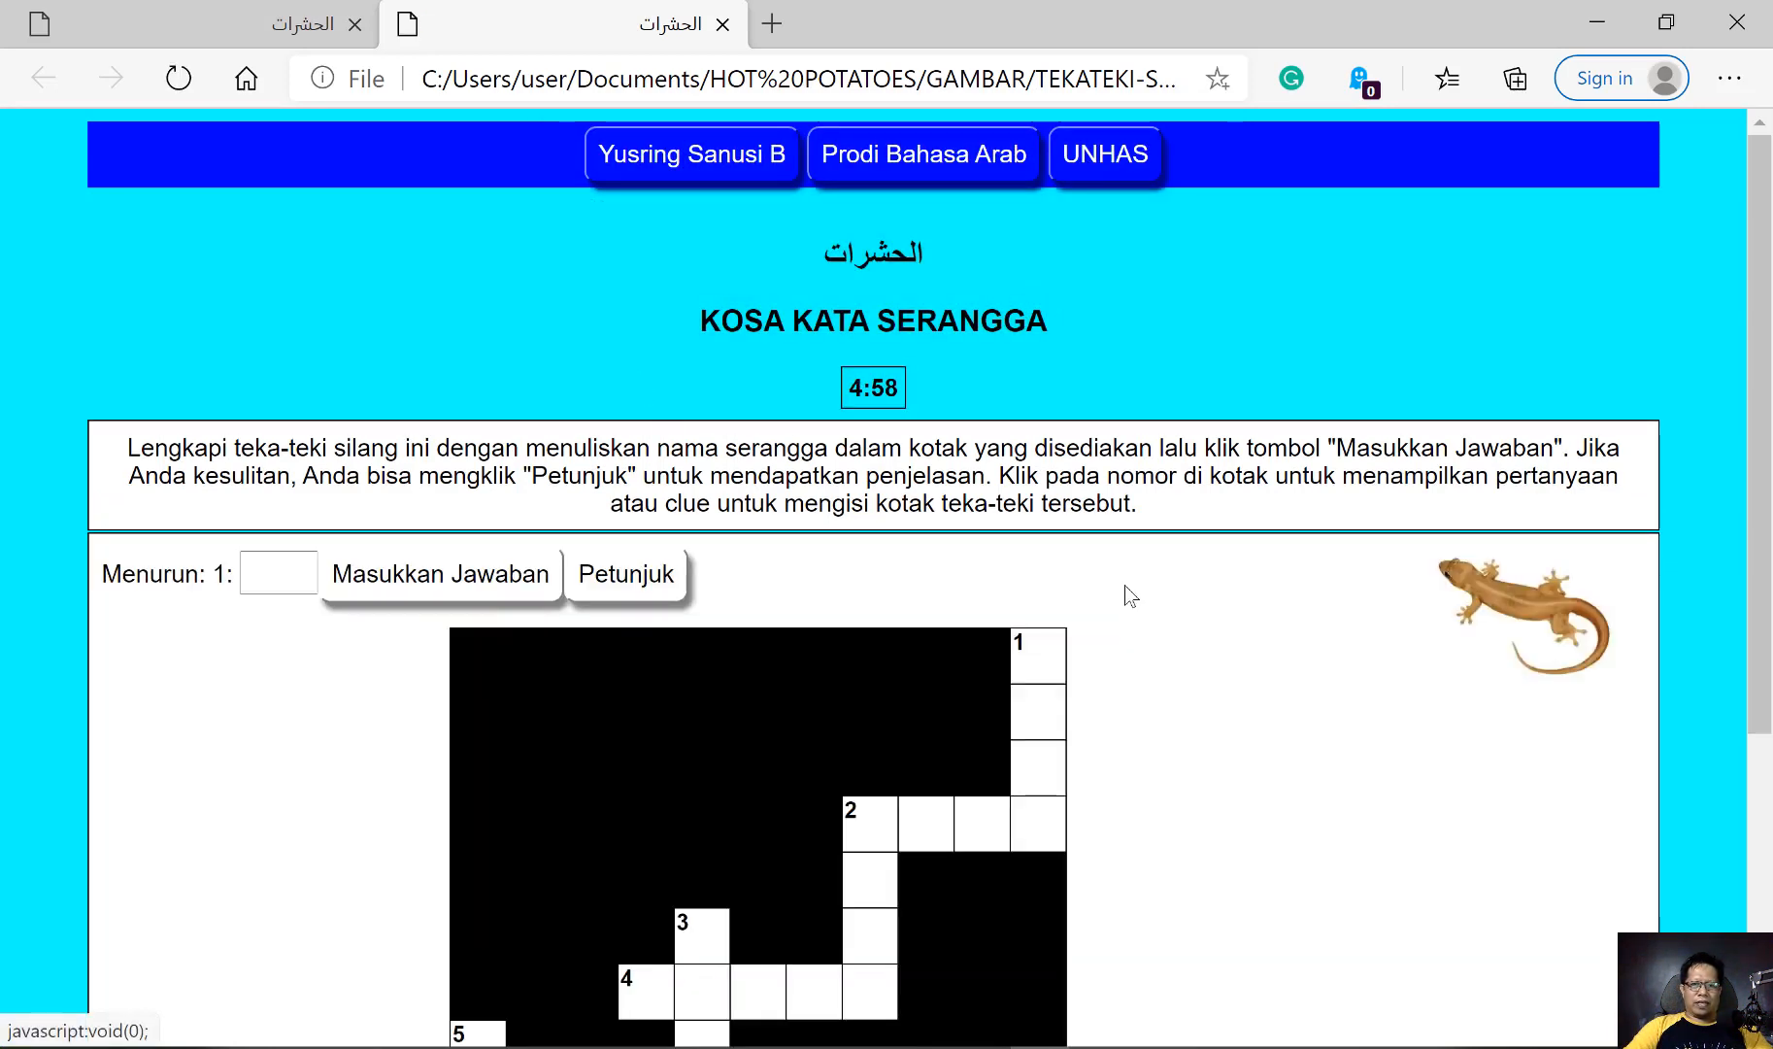
Return to the exported page with the on-screen Arabic keypad and submit the filled-in answer وزغة for 1 down
left_click(282, 24)
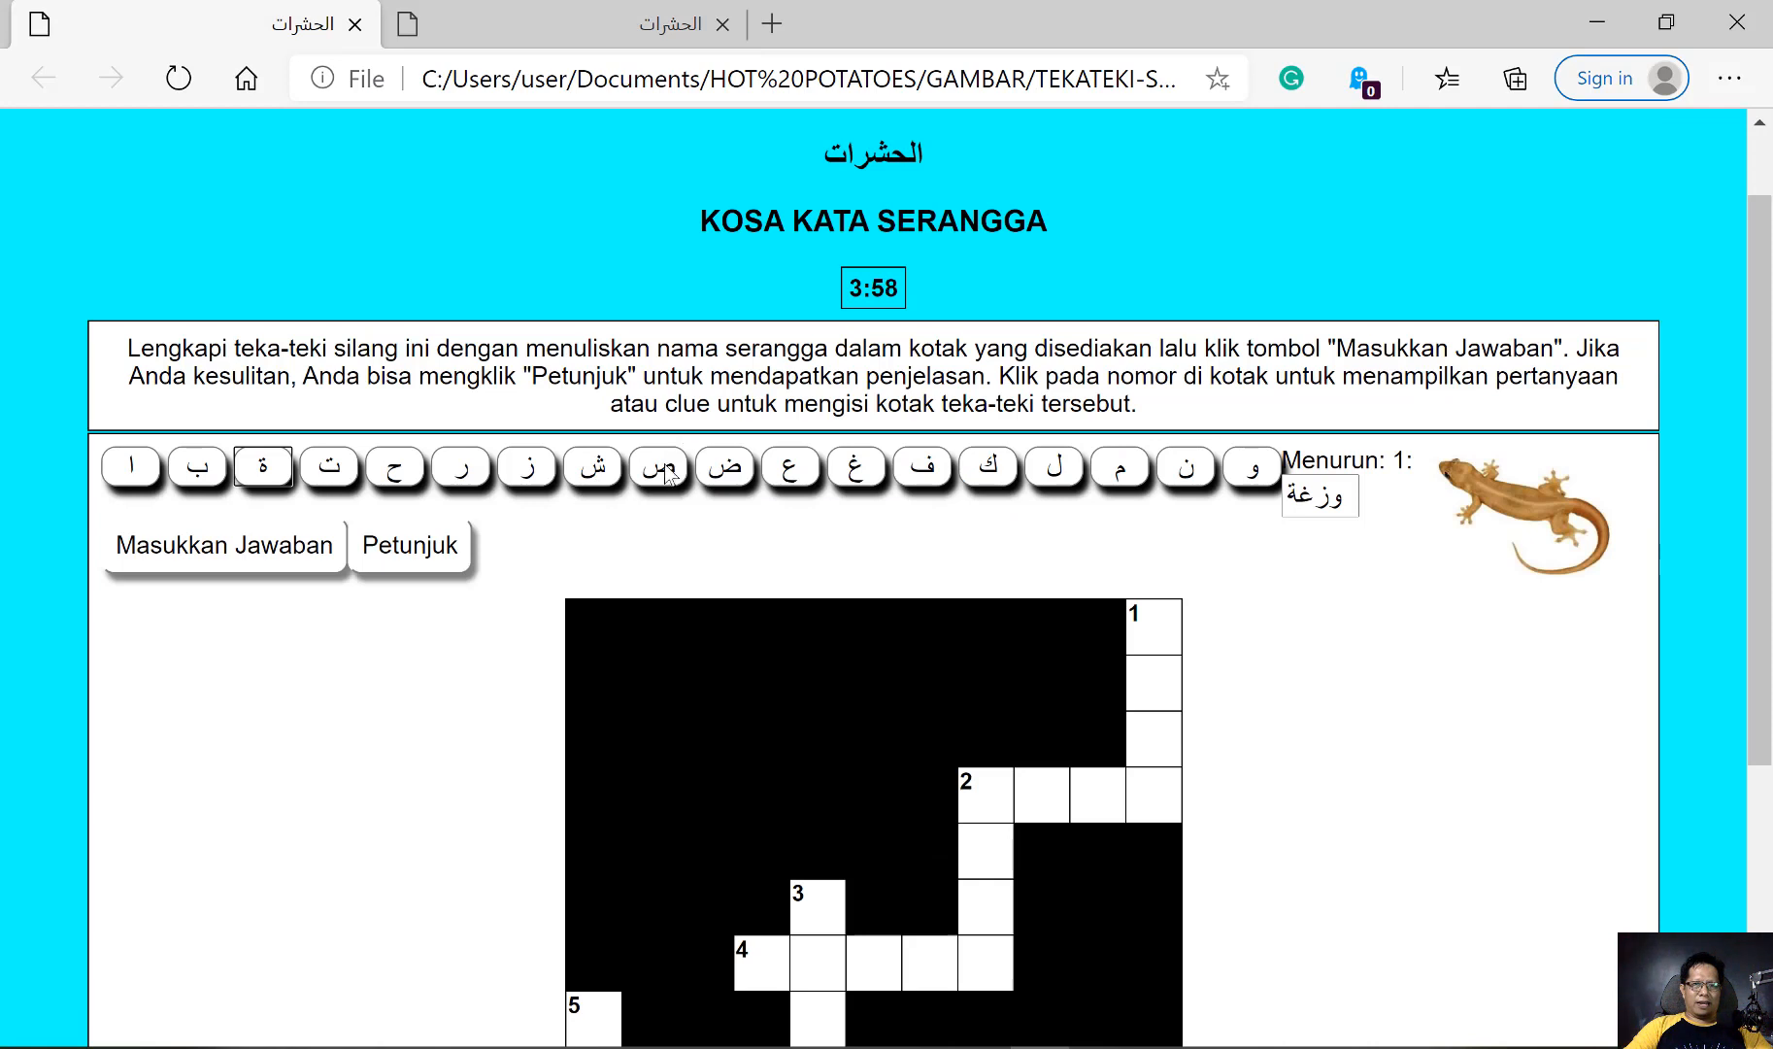
scroll(662, 471, "down", 2)
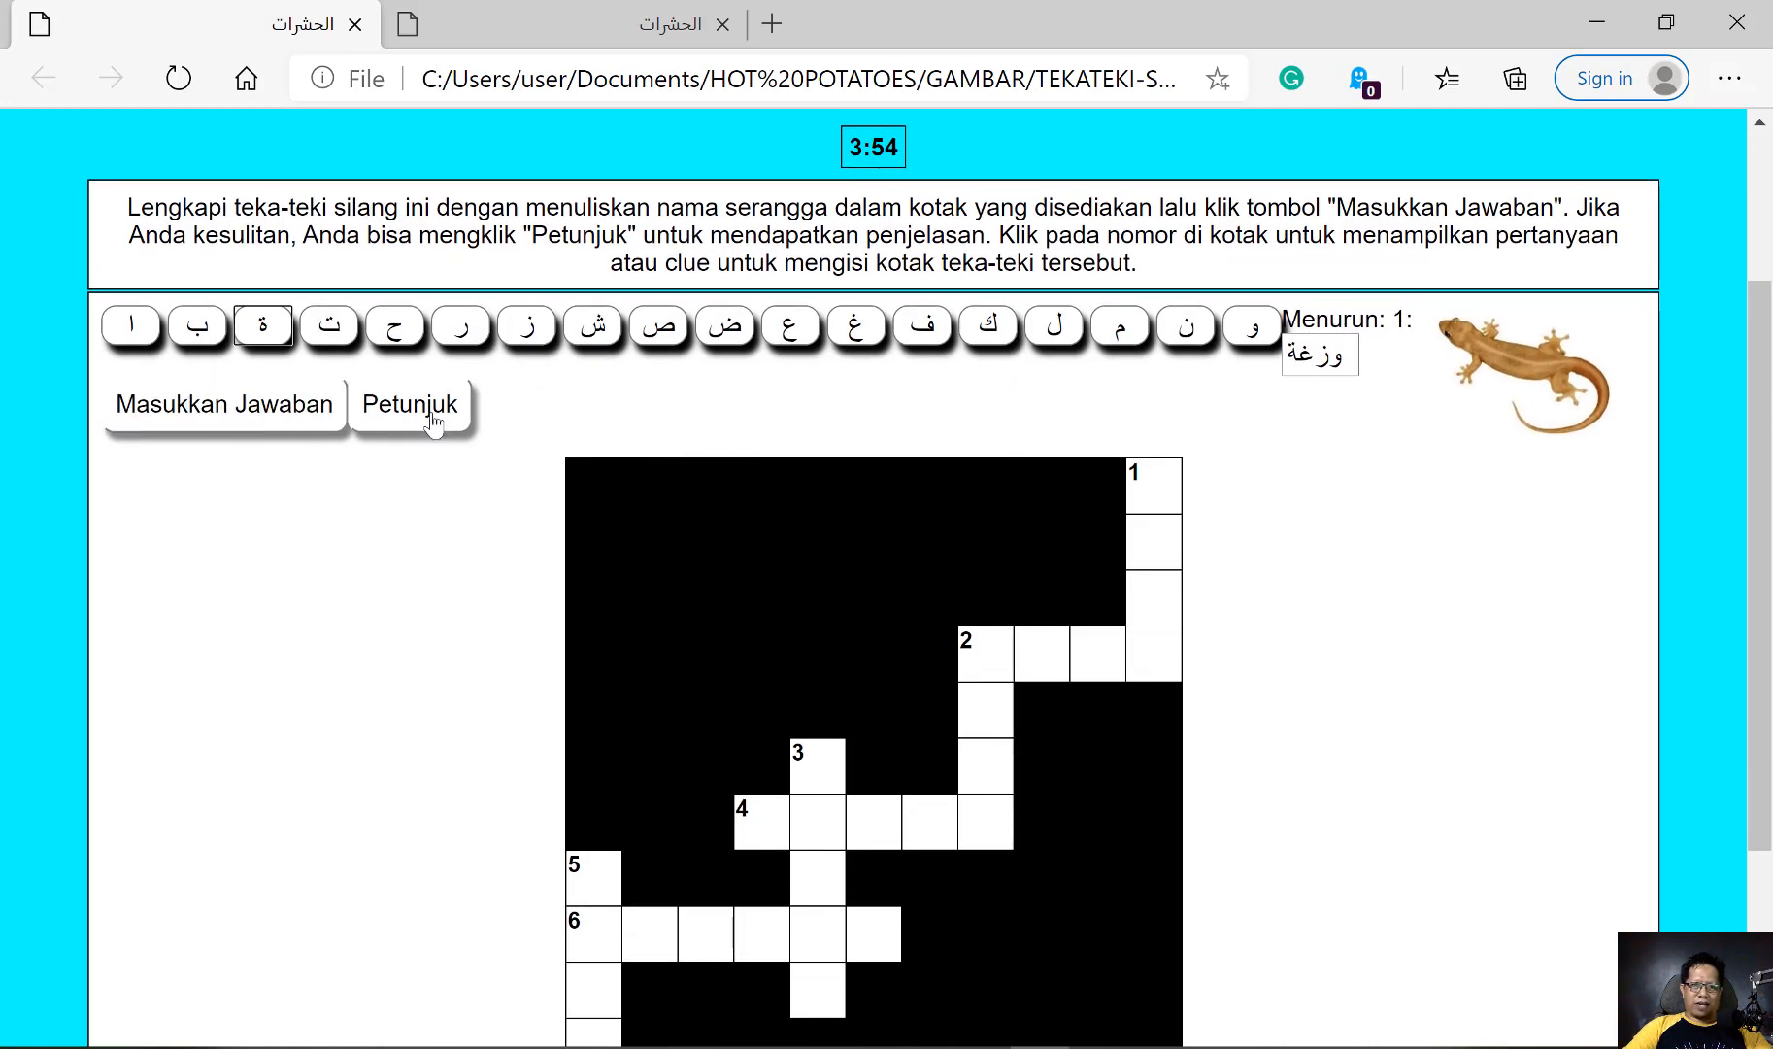
left_click(279, 419)
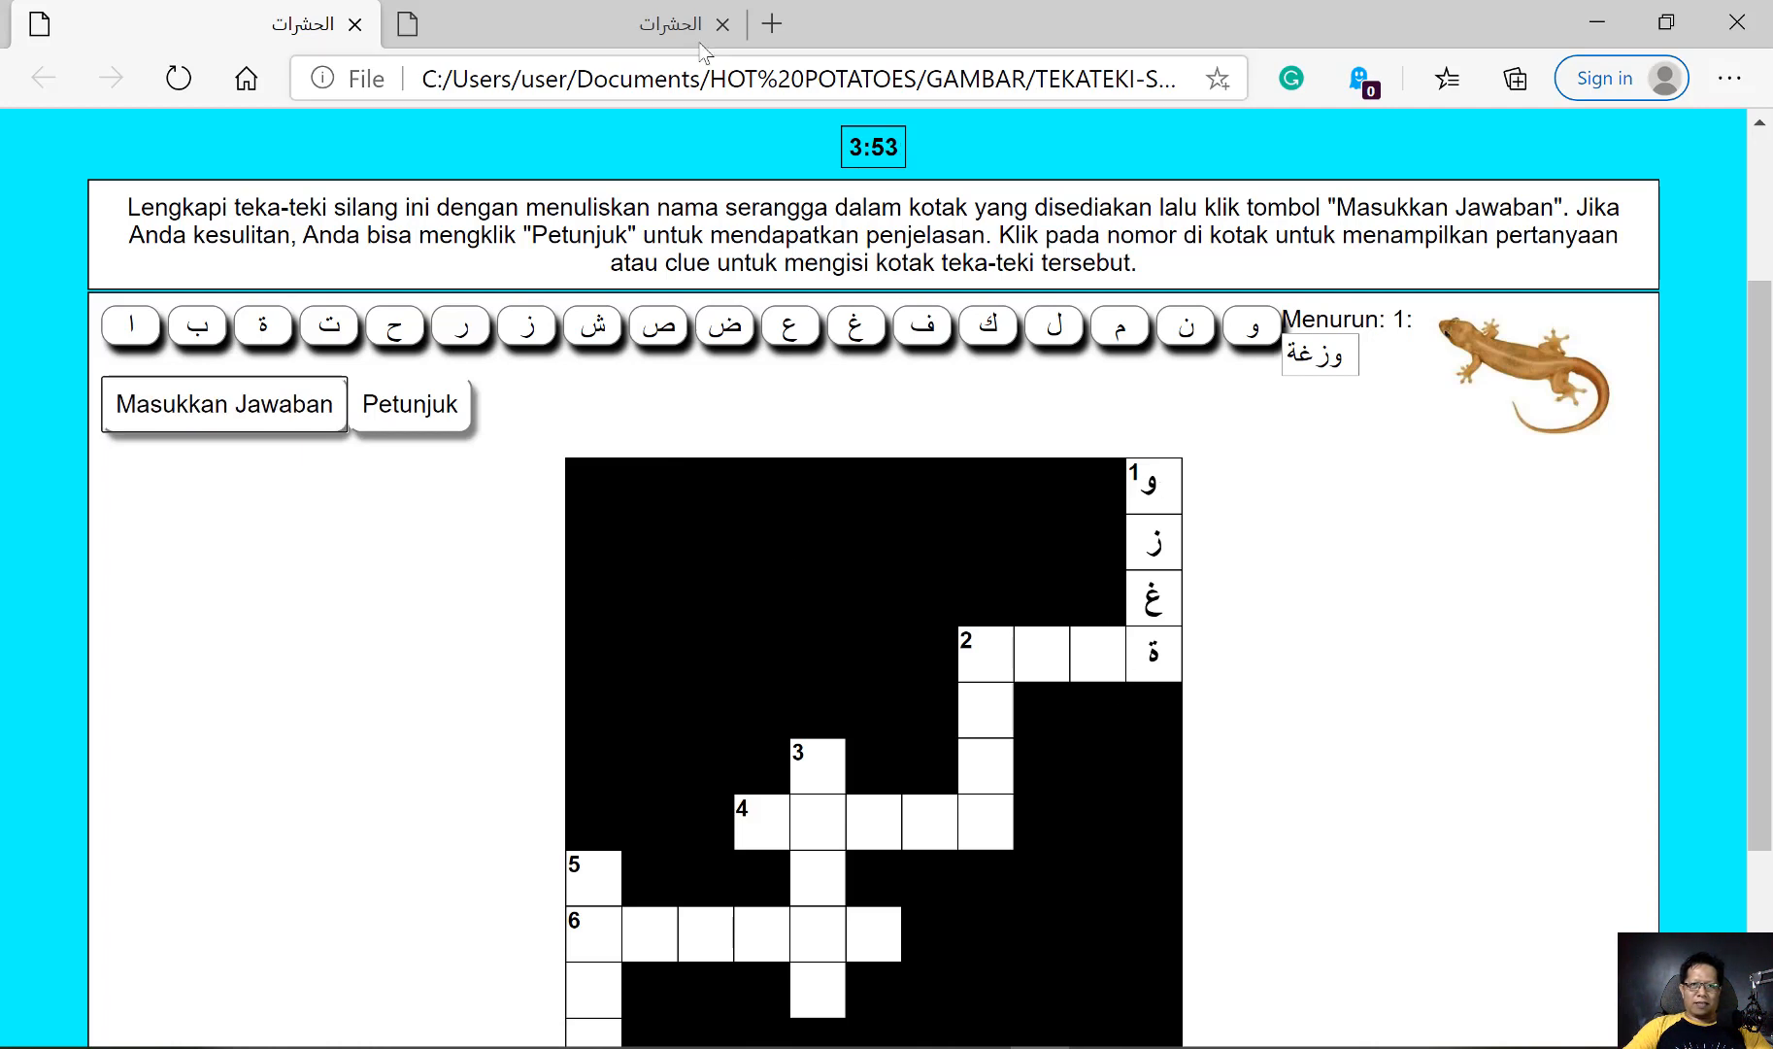
On the page without the keypad, submit وزغة as the answer for 1 down and show the clues for number 2
left_click(653, 27)
left_click(267, 571)
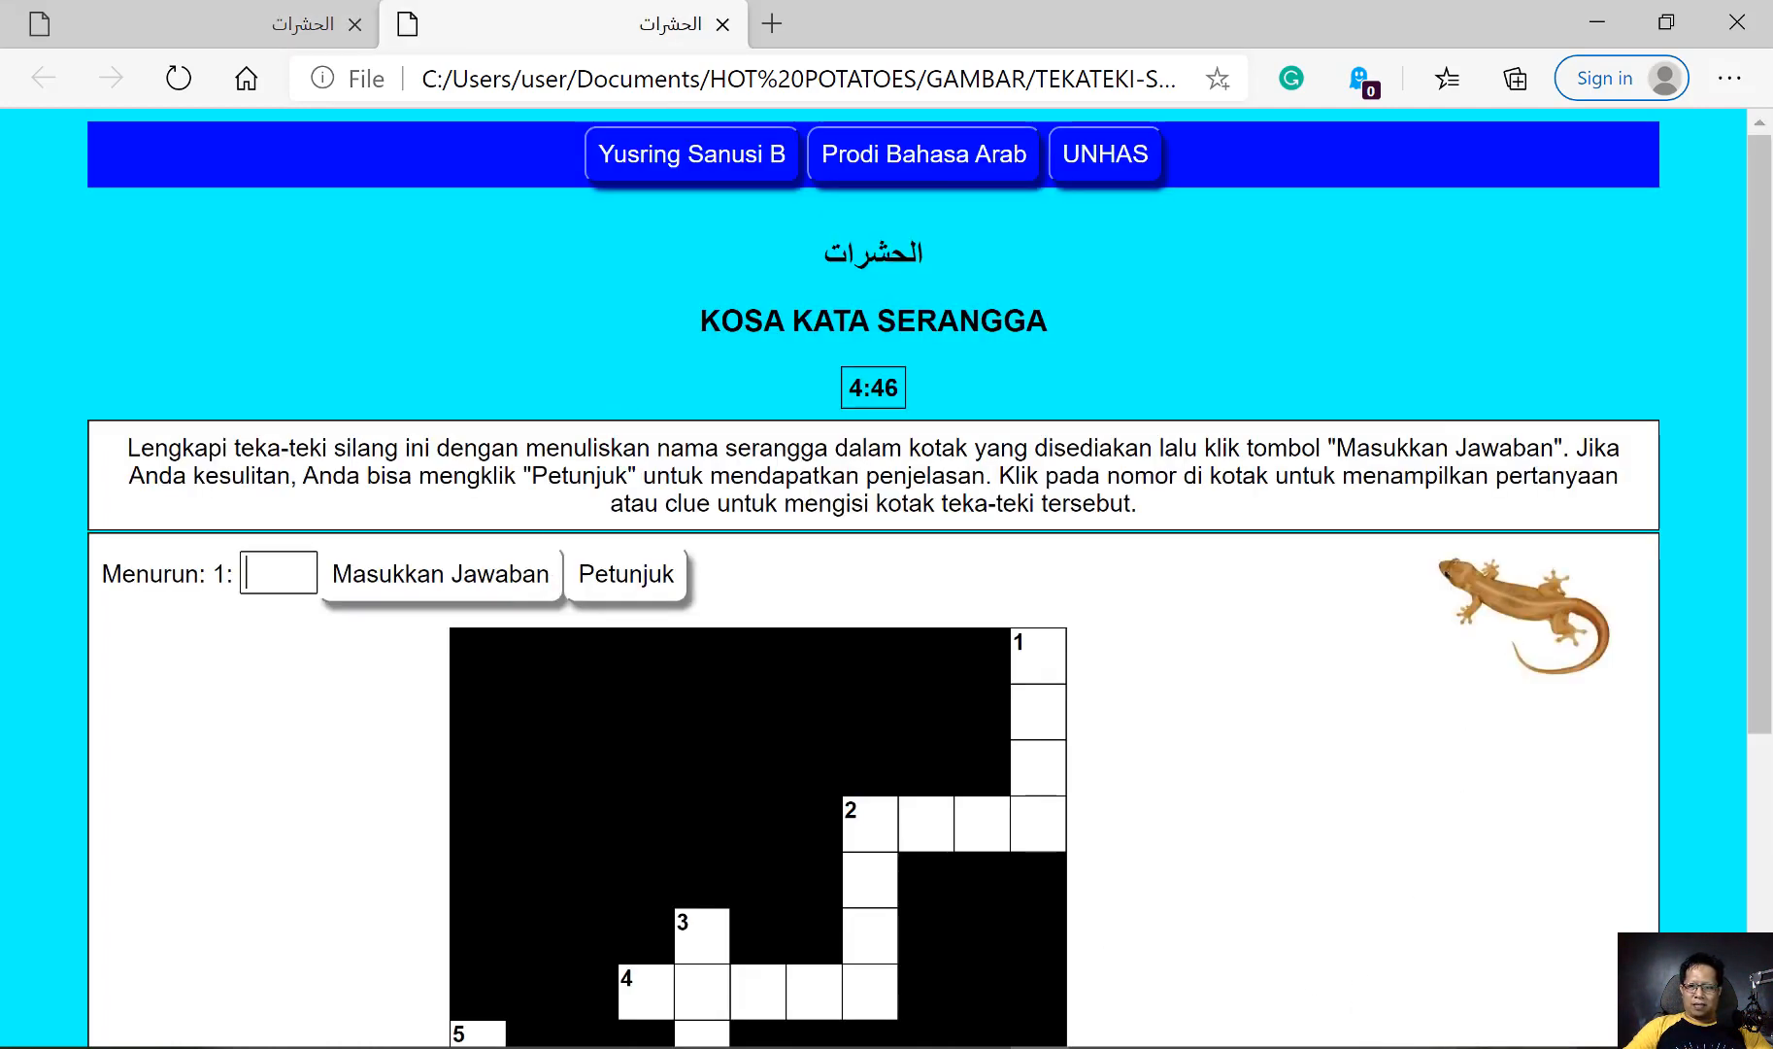
left_click(1531, 1048)
left_click(1468, 818)
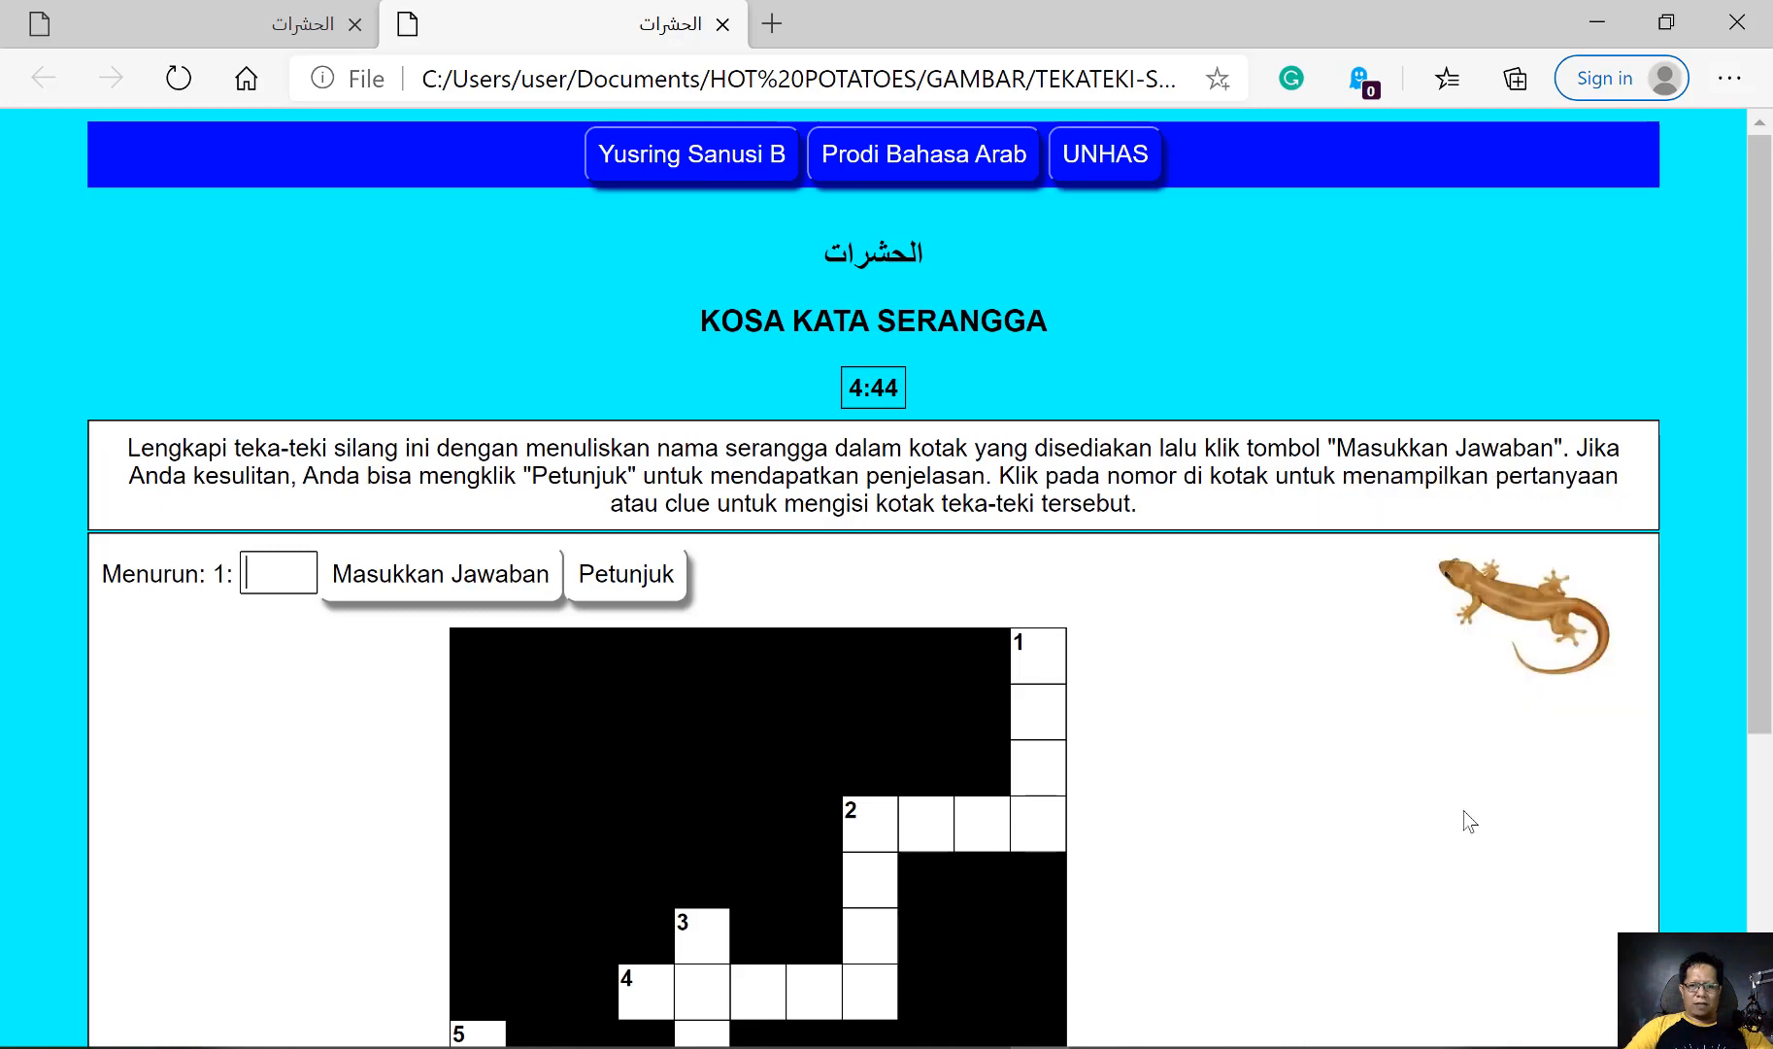
type("وزغة")
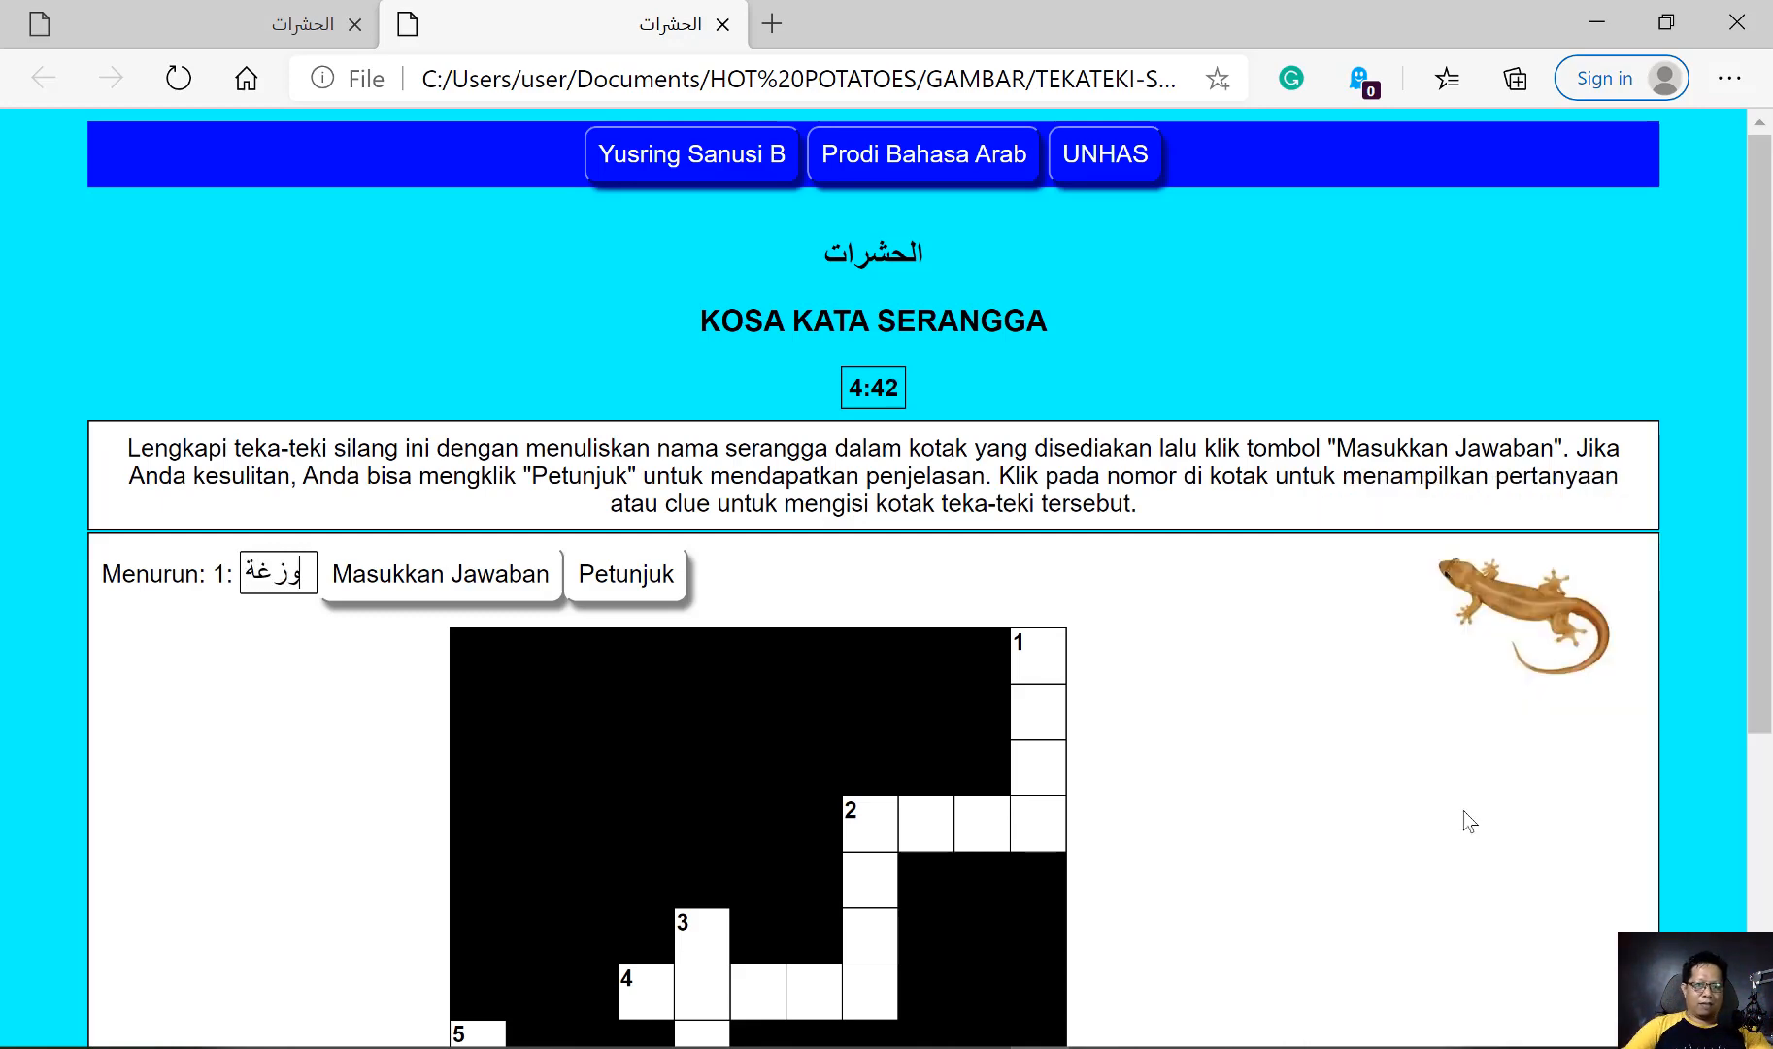
scroll(361, 762, "down", 3)
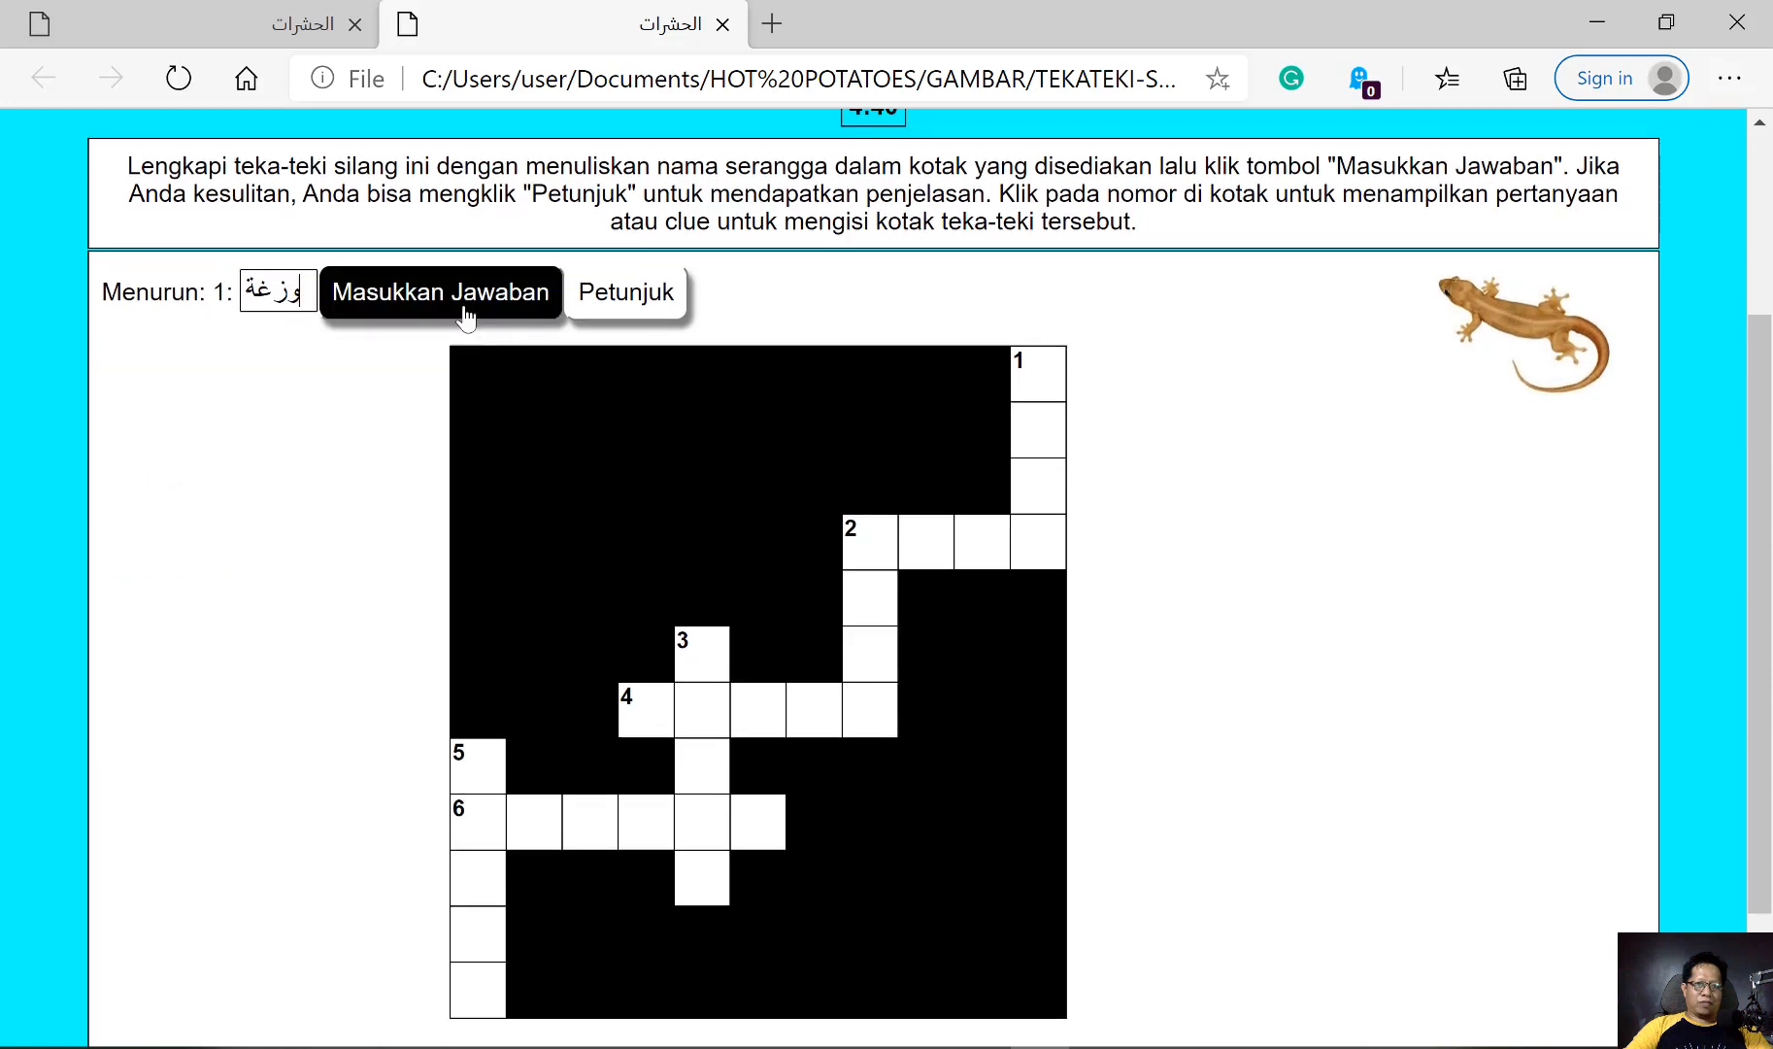
left_click(467, 294)
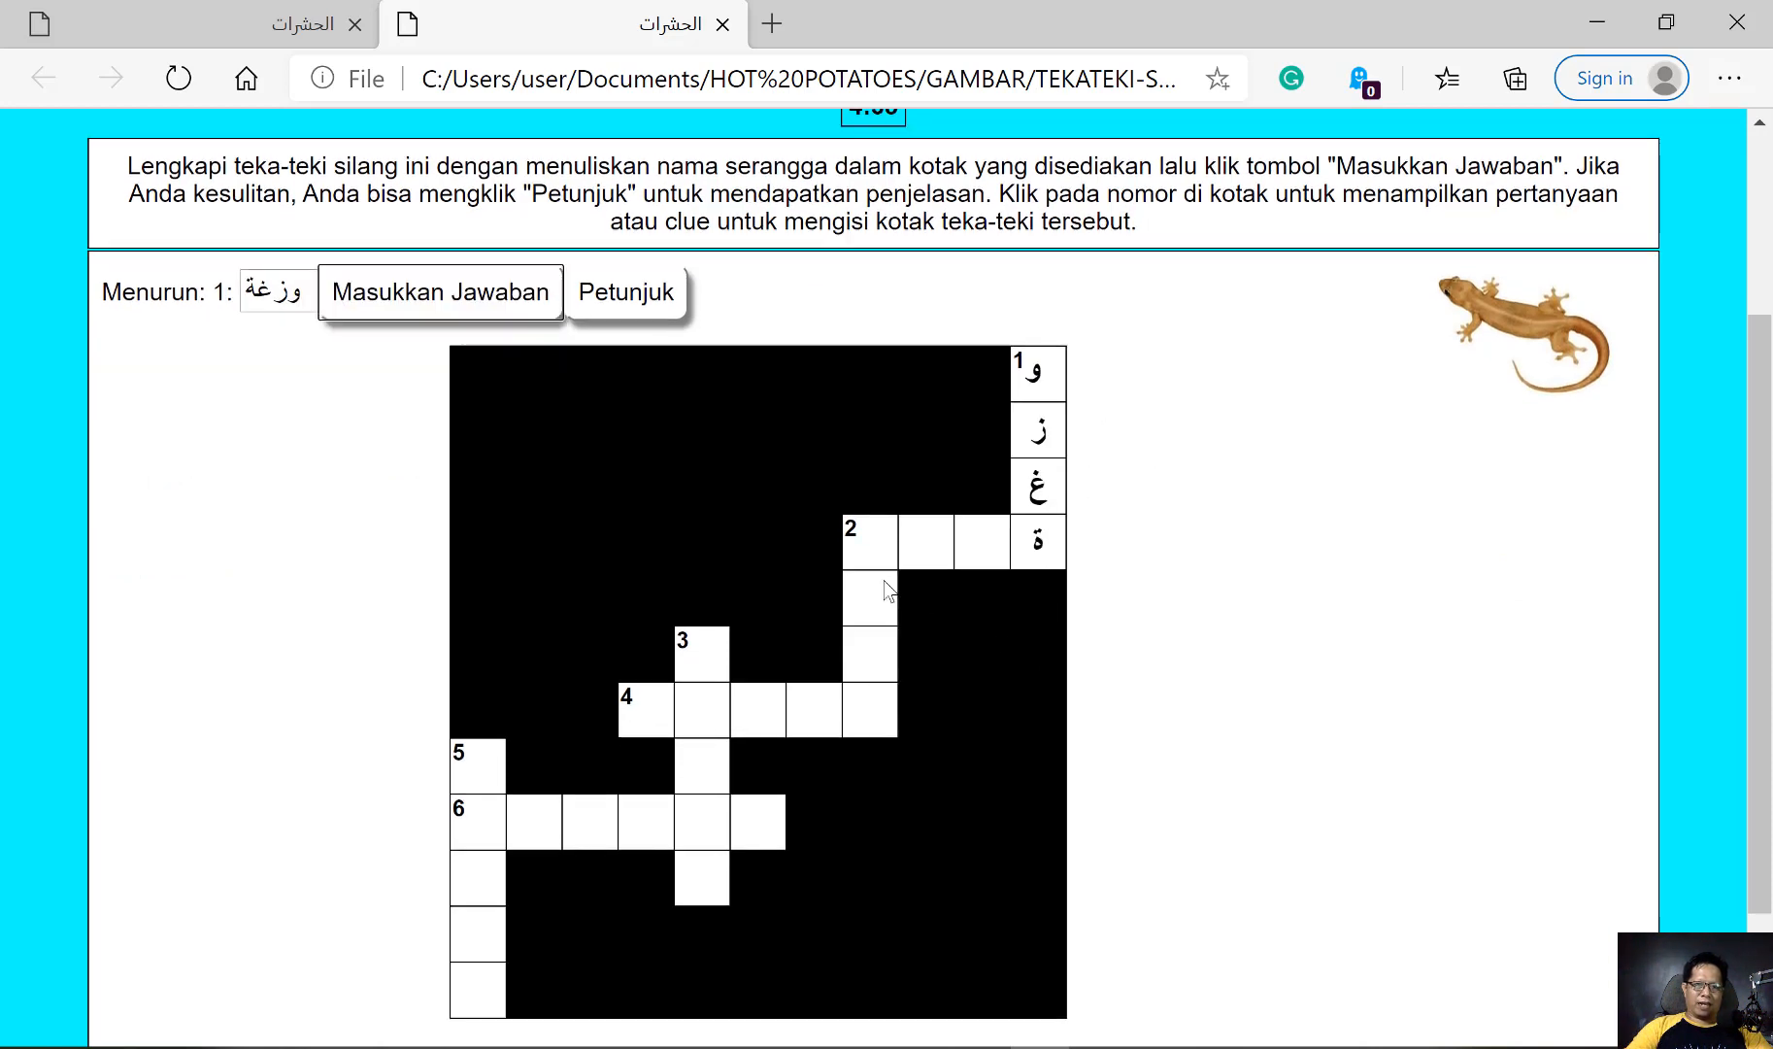
left_click(853, 534)
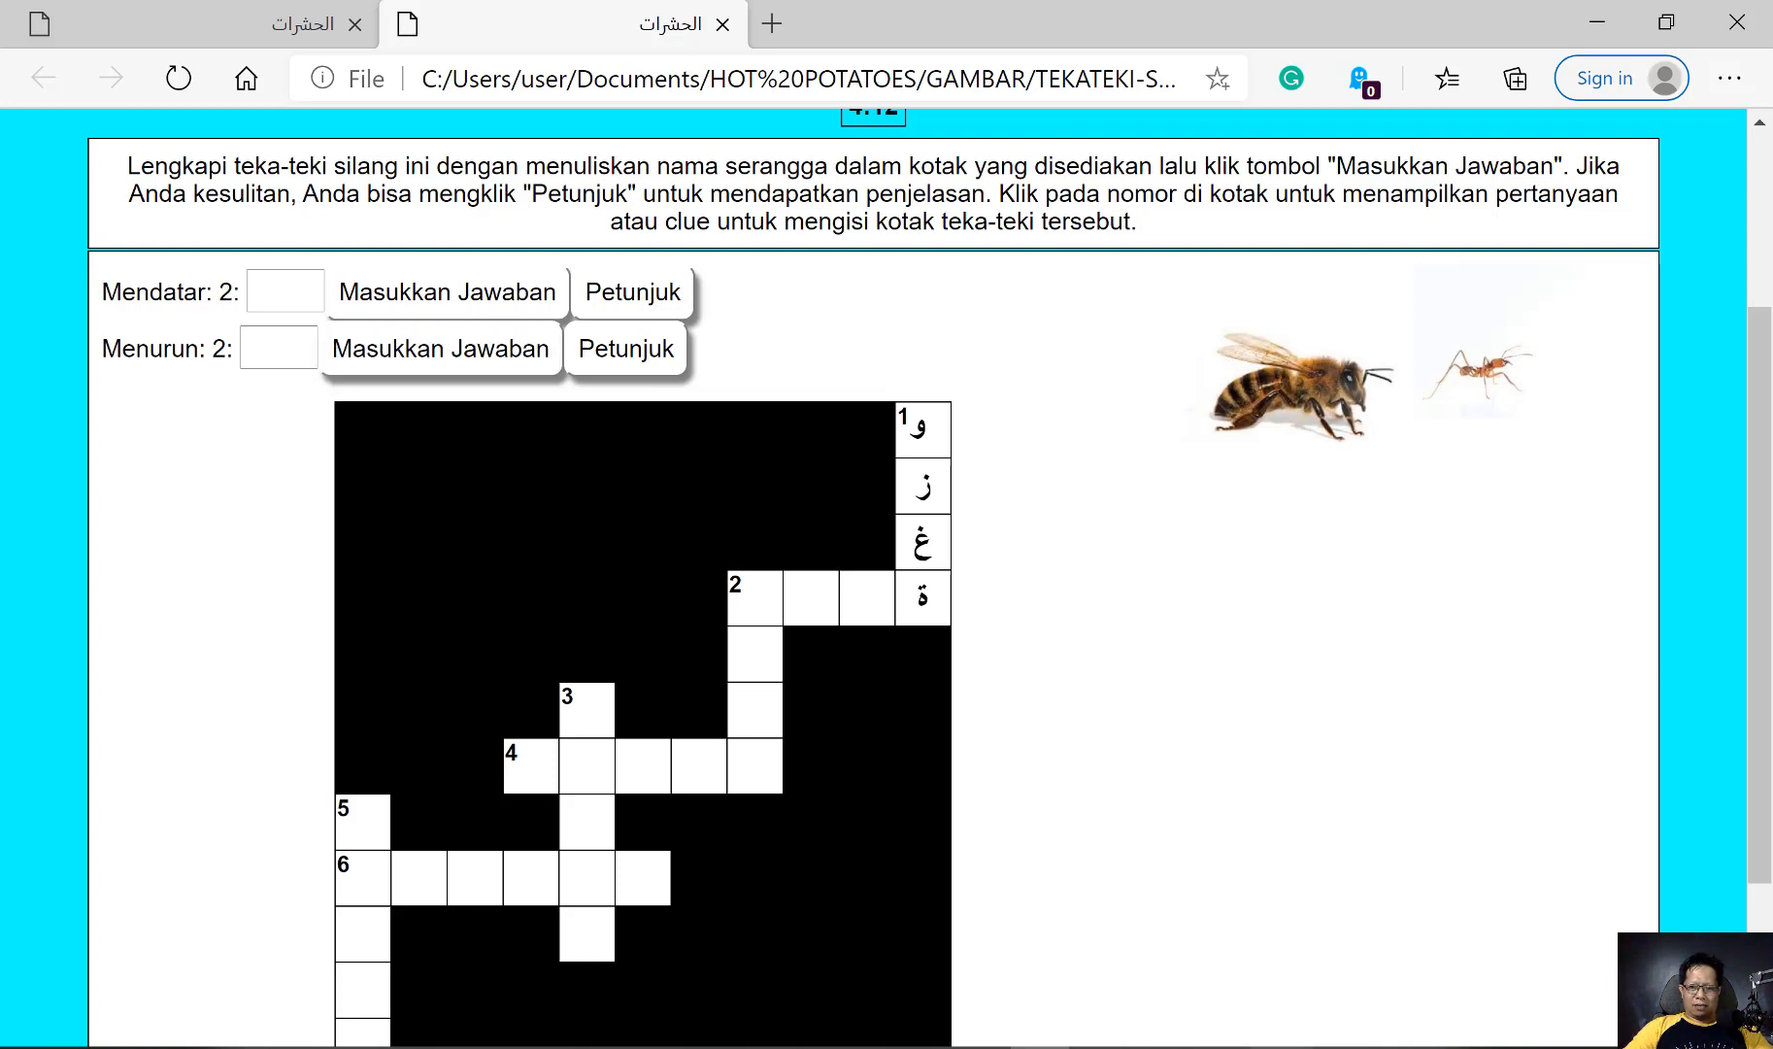
Switch back to JCross and select the whole semut.jpg image code in the clue for 2 across
left_click(1282, 1047)
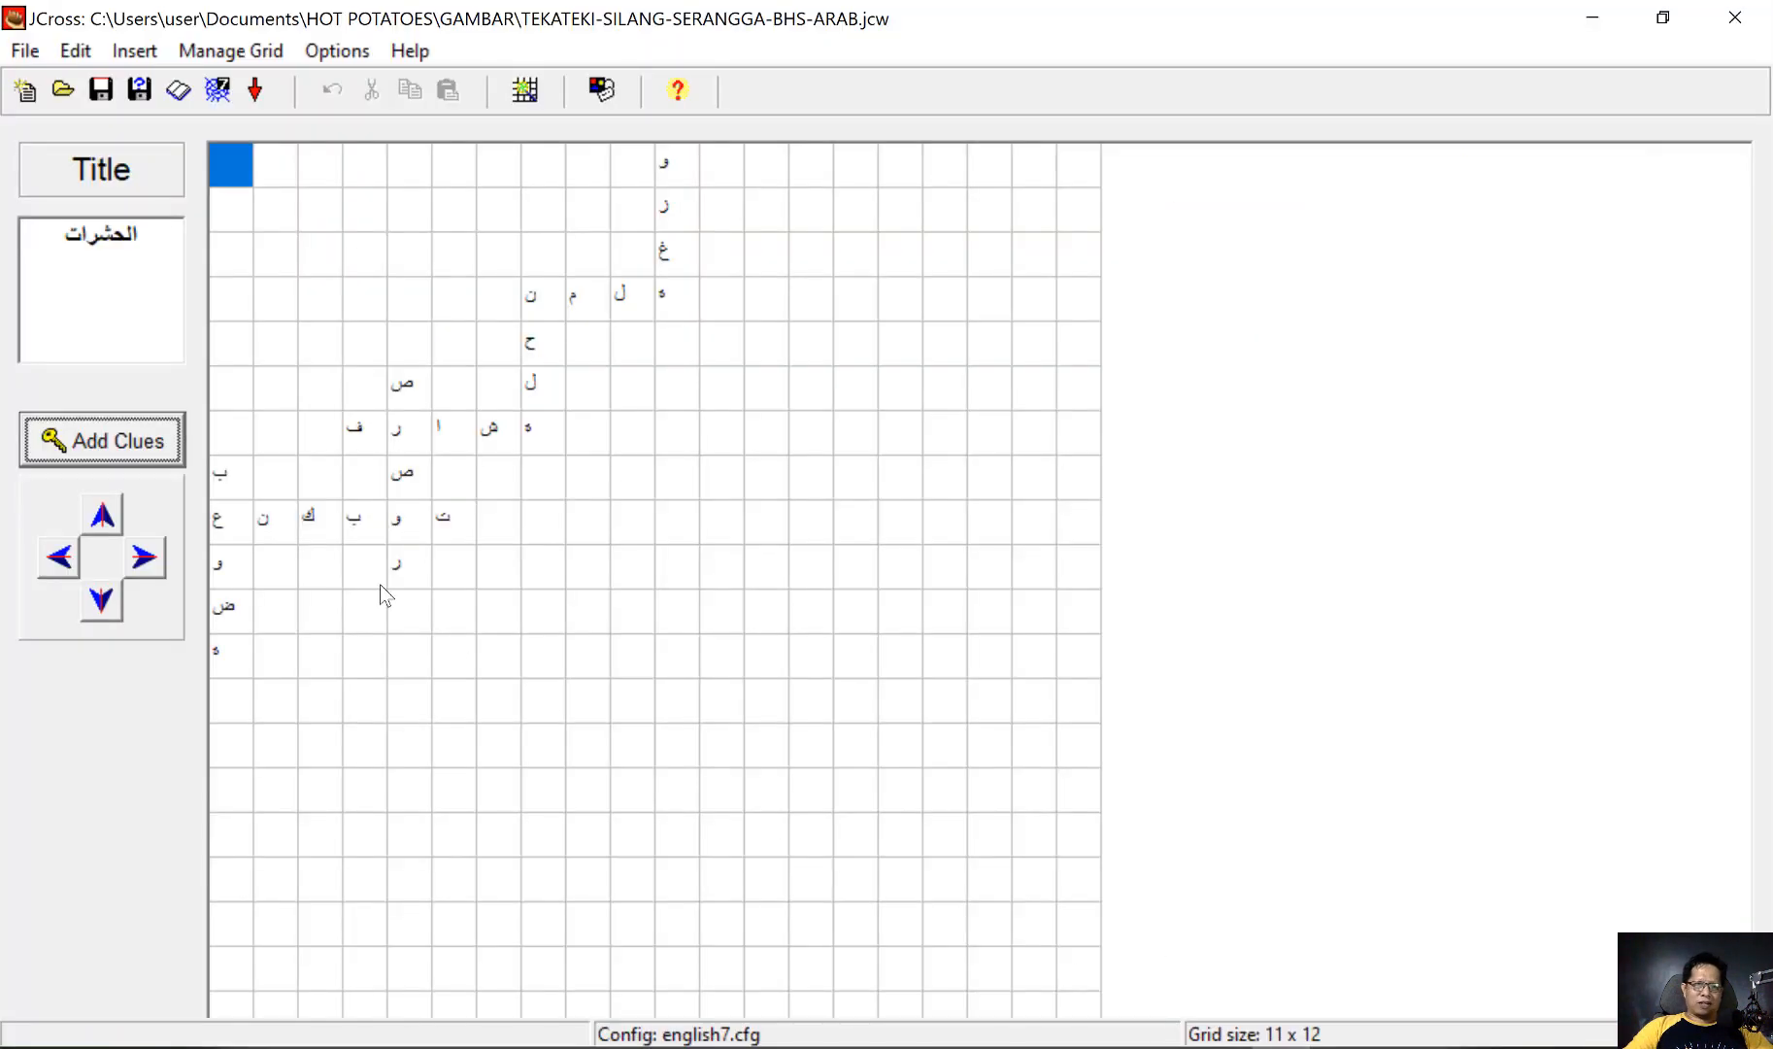
left_click(137, 446)
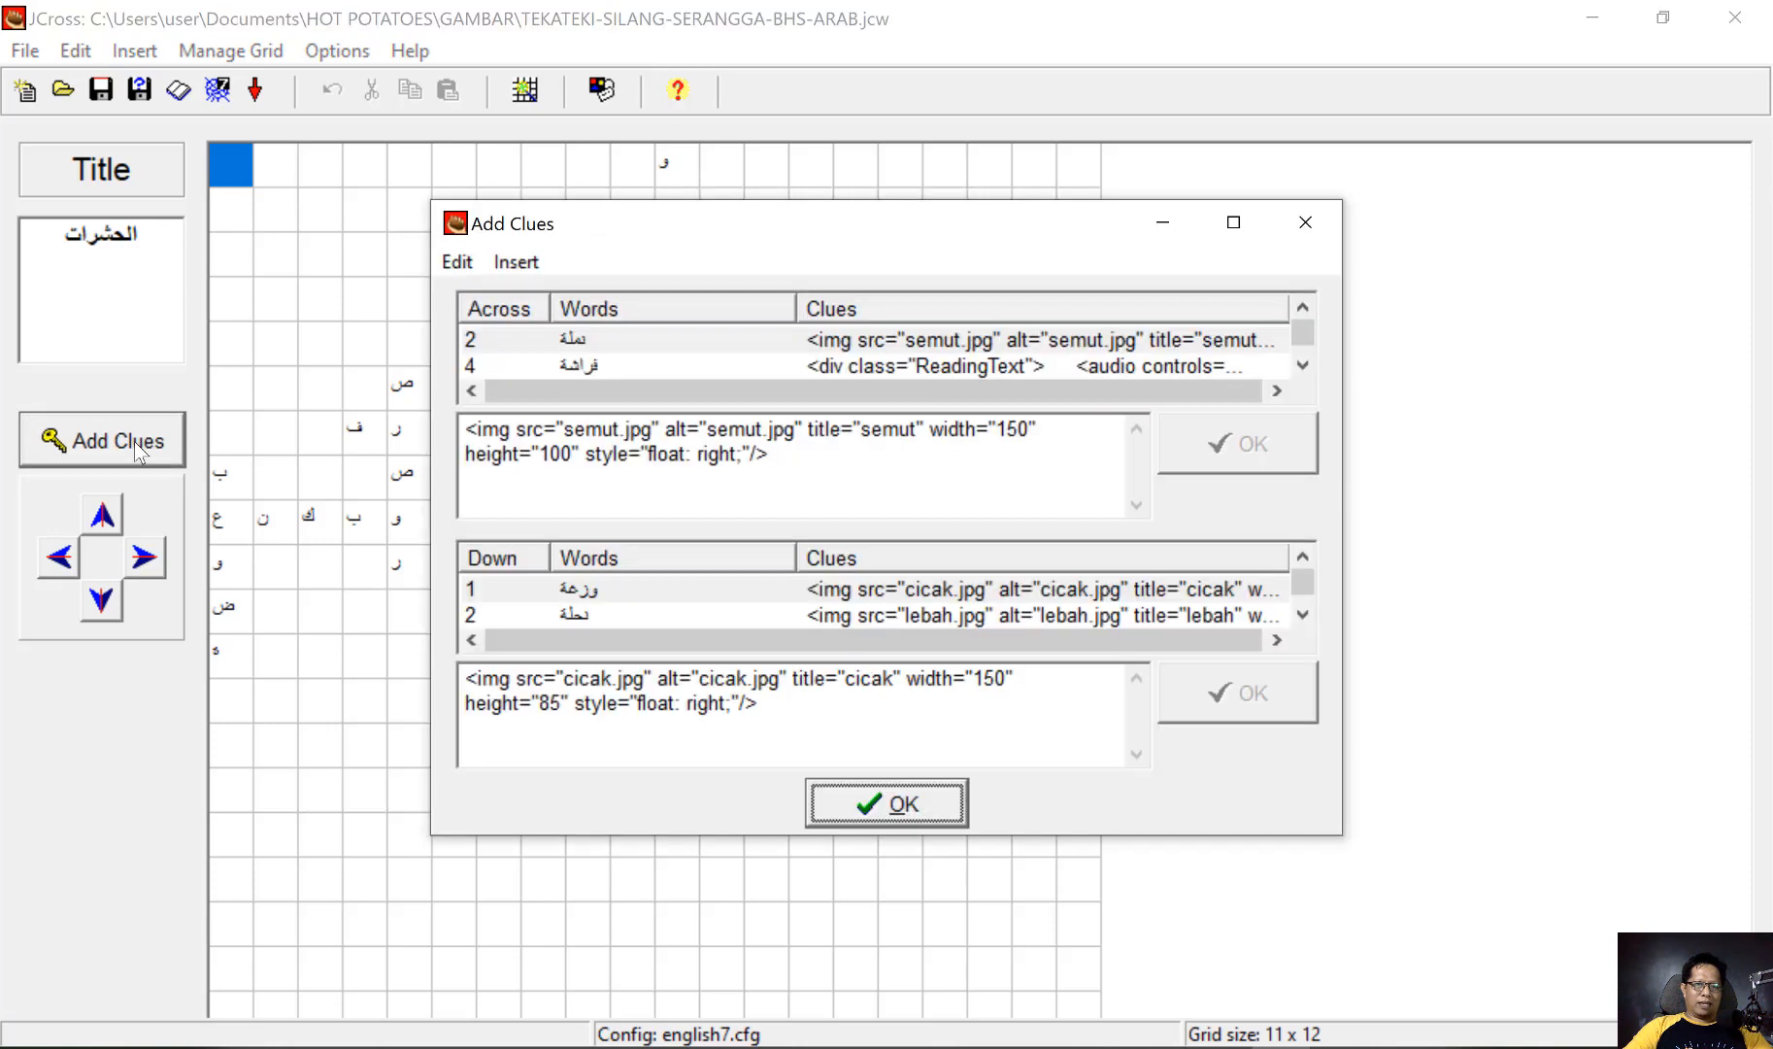
left_click(581, 335)
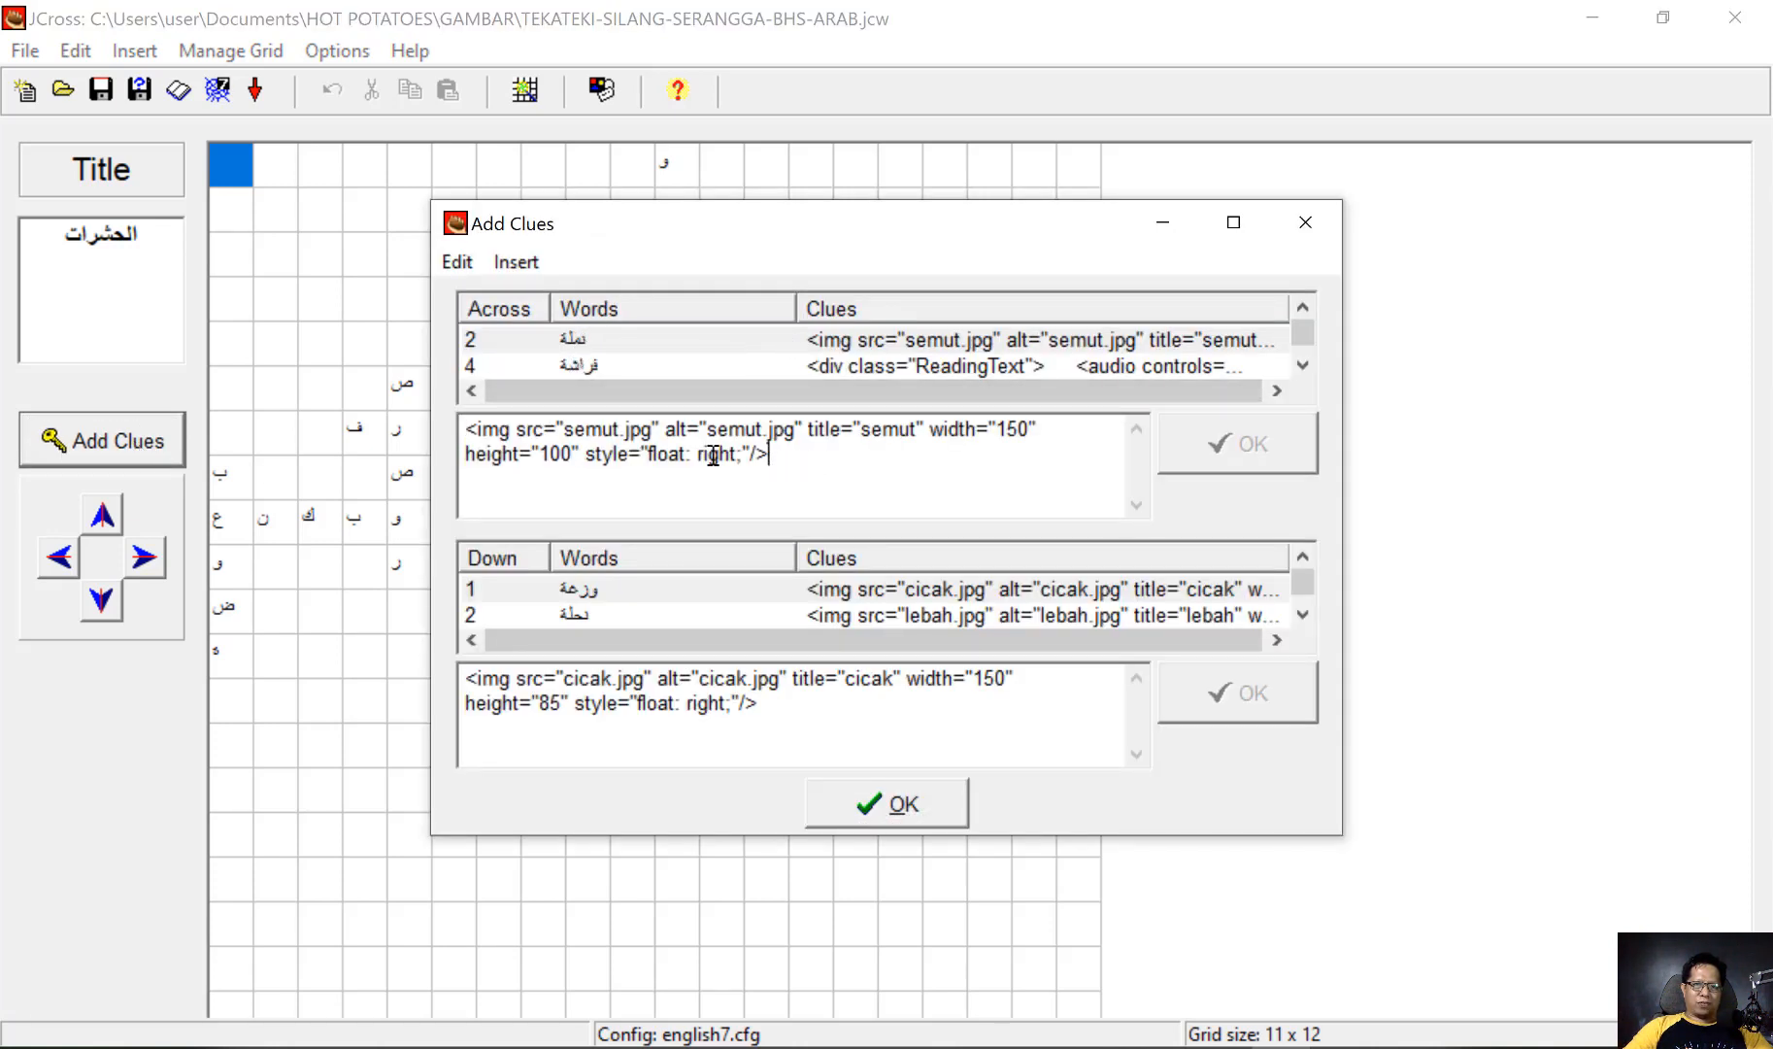
left_click_drag(712, 447, 457, 437)
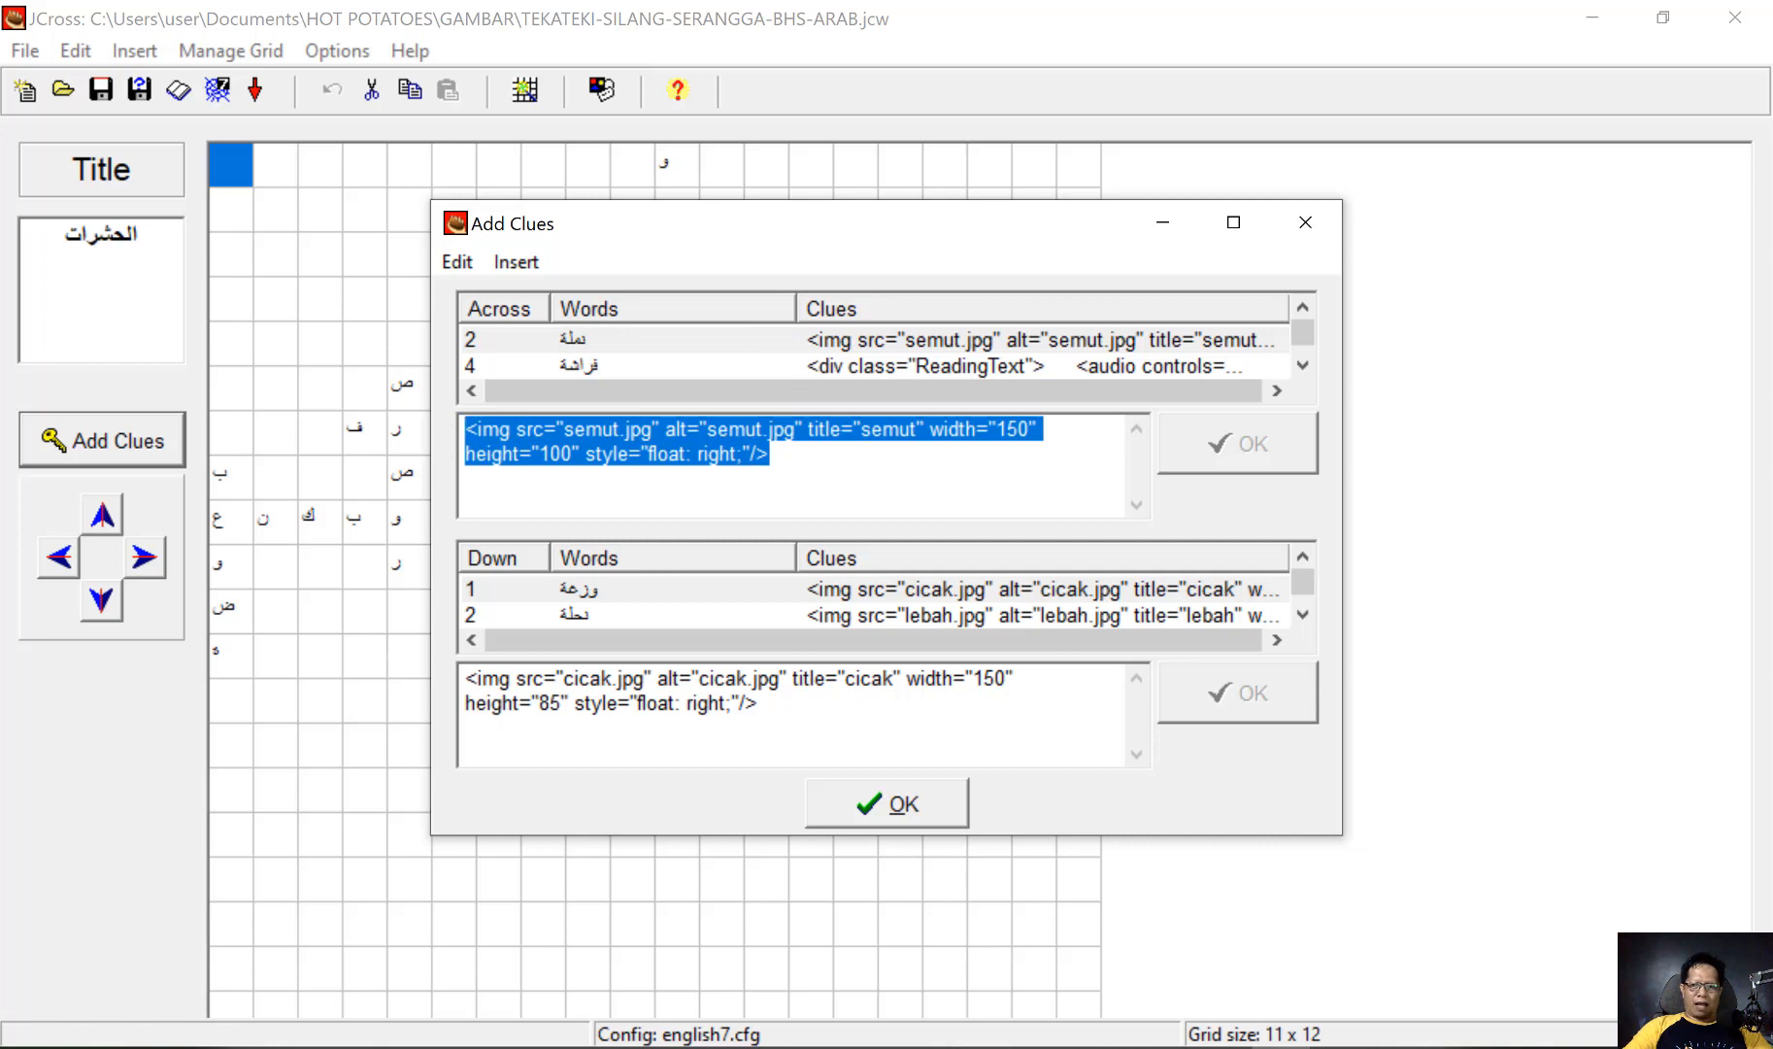
Copy the audio player code from script shortcut menyimak.txt in Notepad and paste it over the 2 across image clue in JCross
key("alt+Tab")
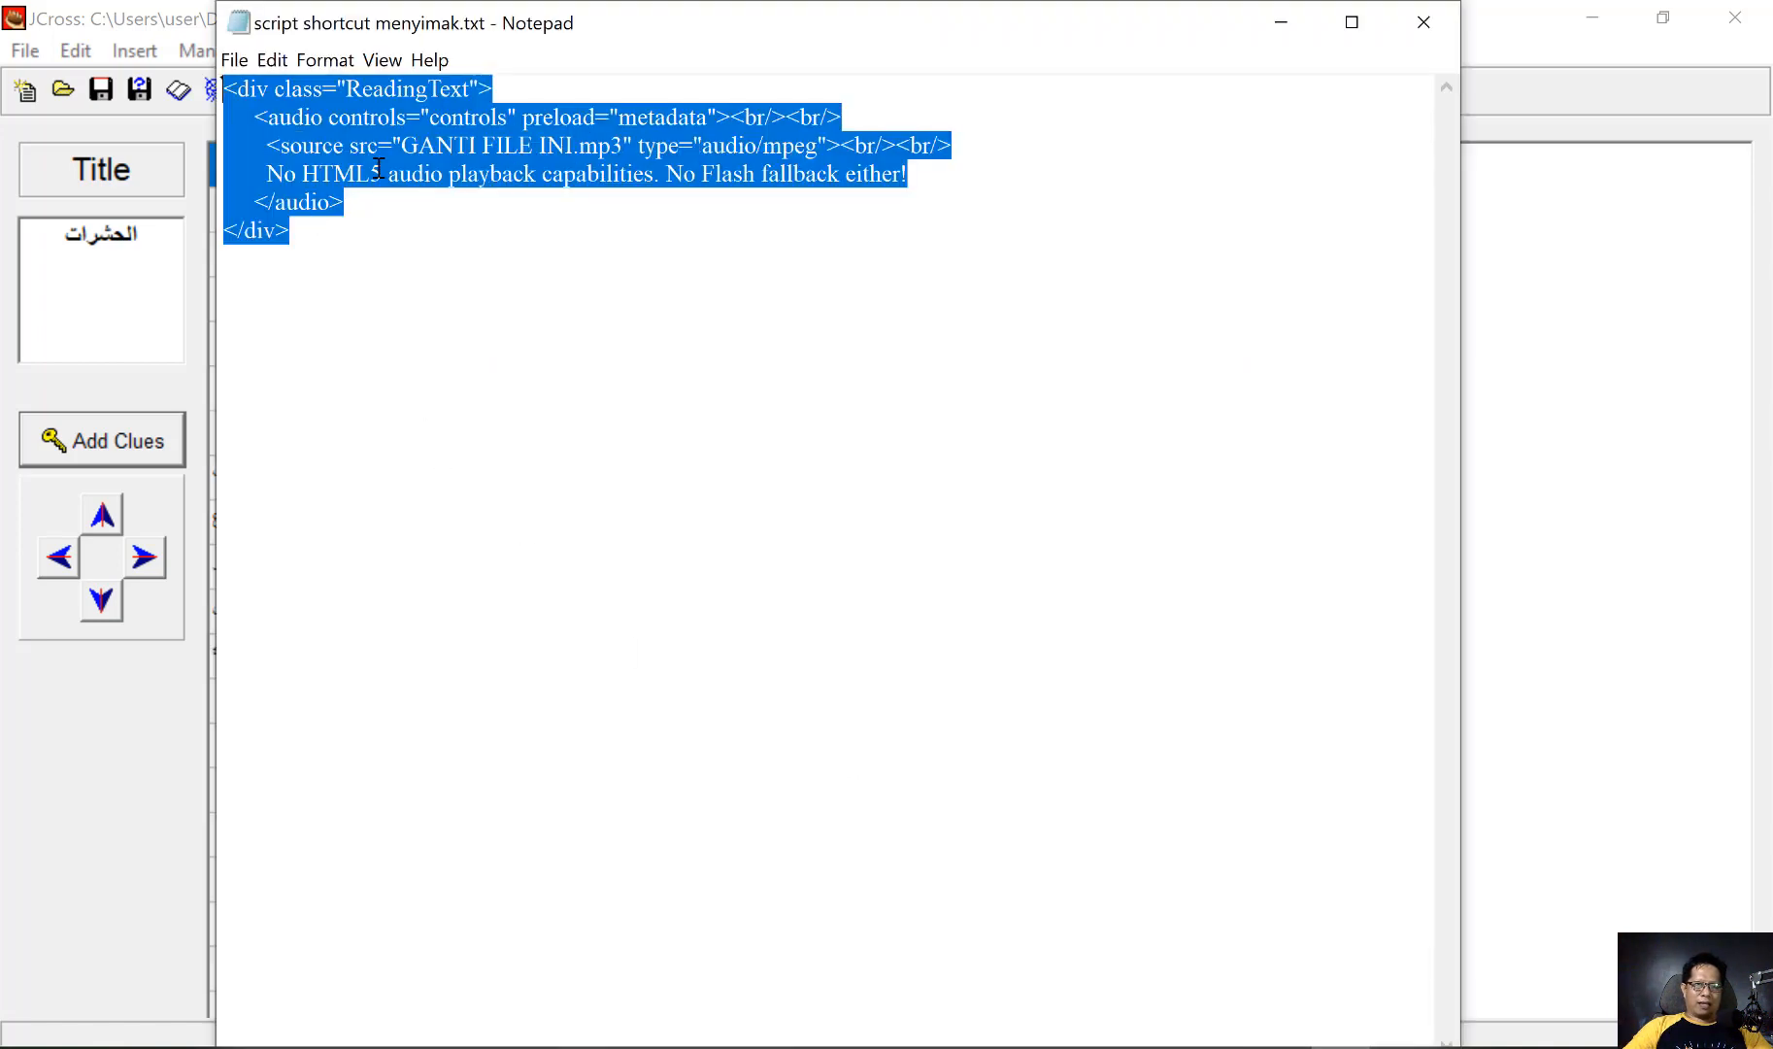
left_click(274, 59)
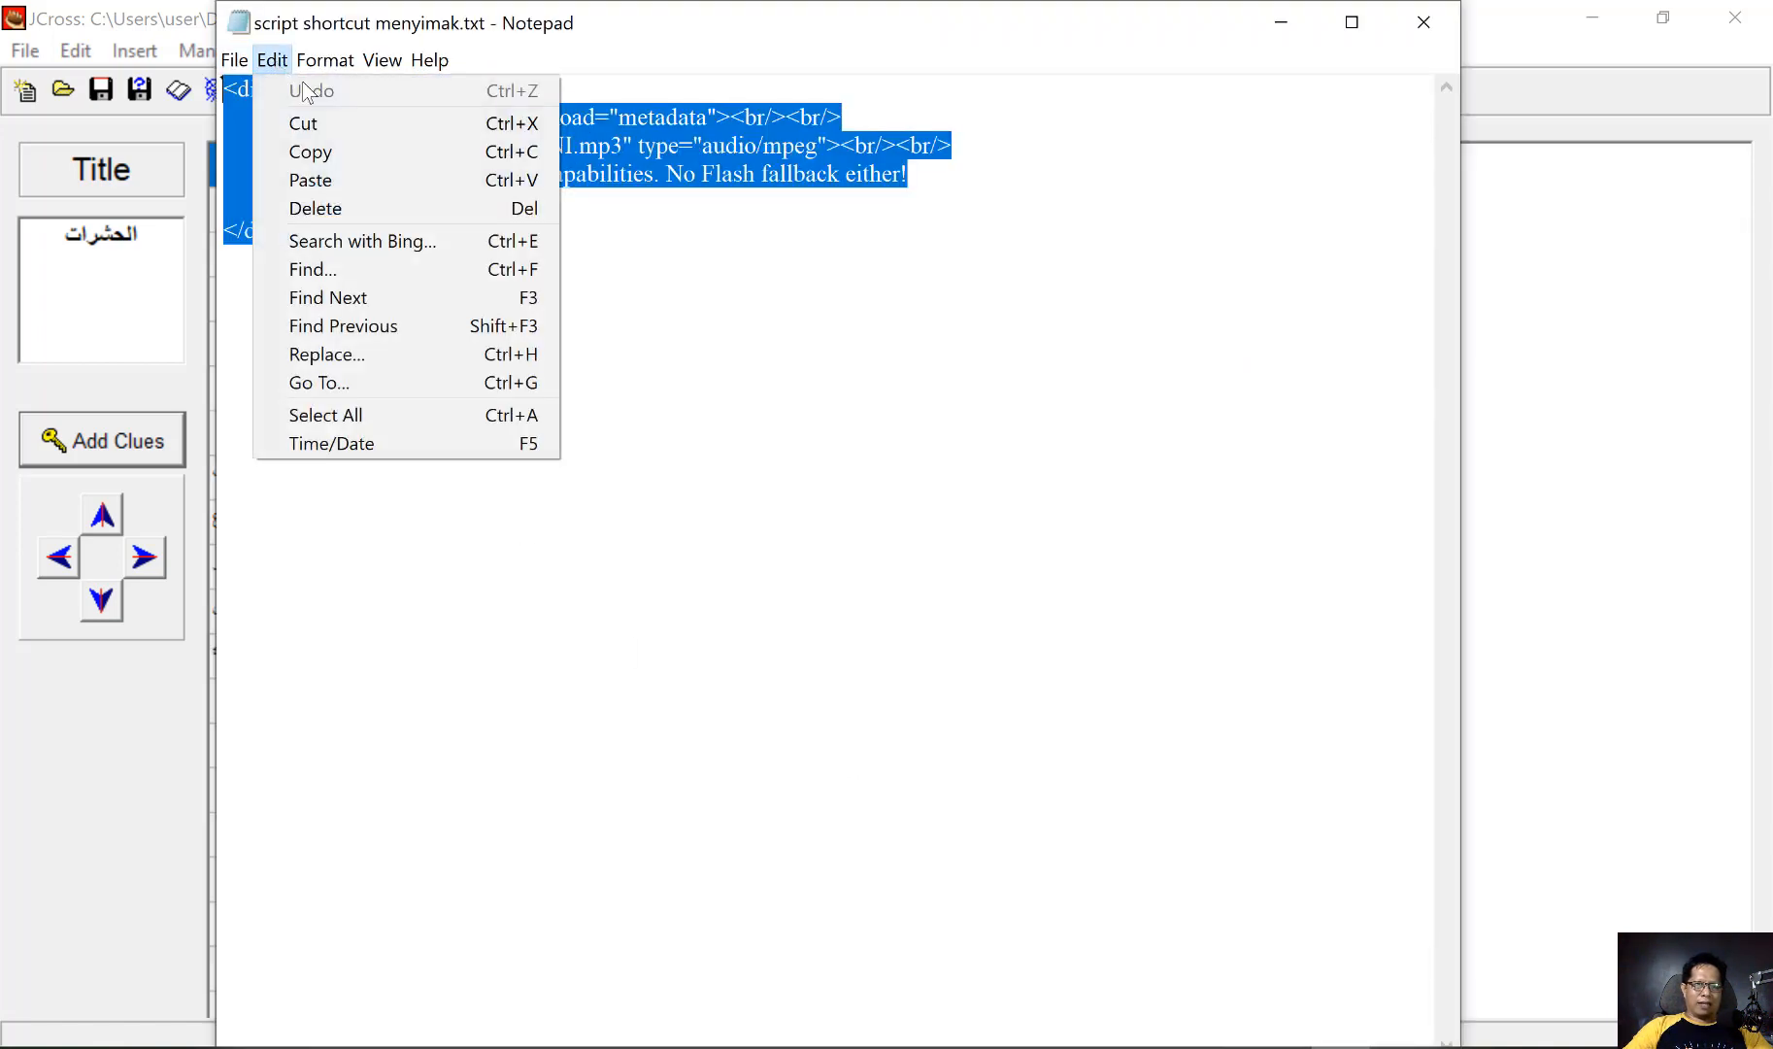
left_click(310, 155)
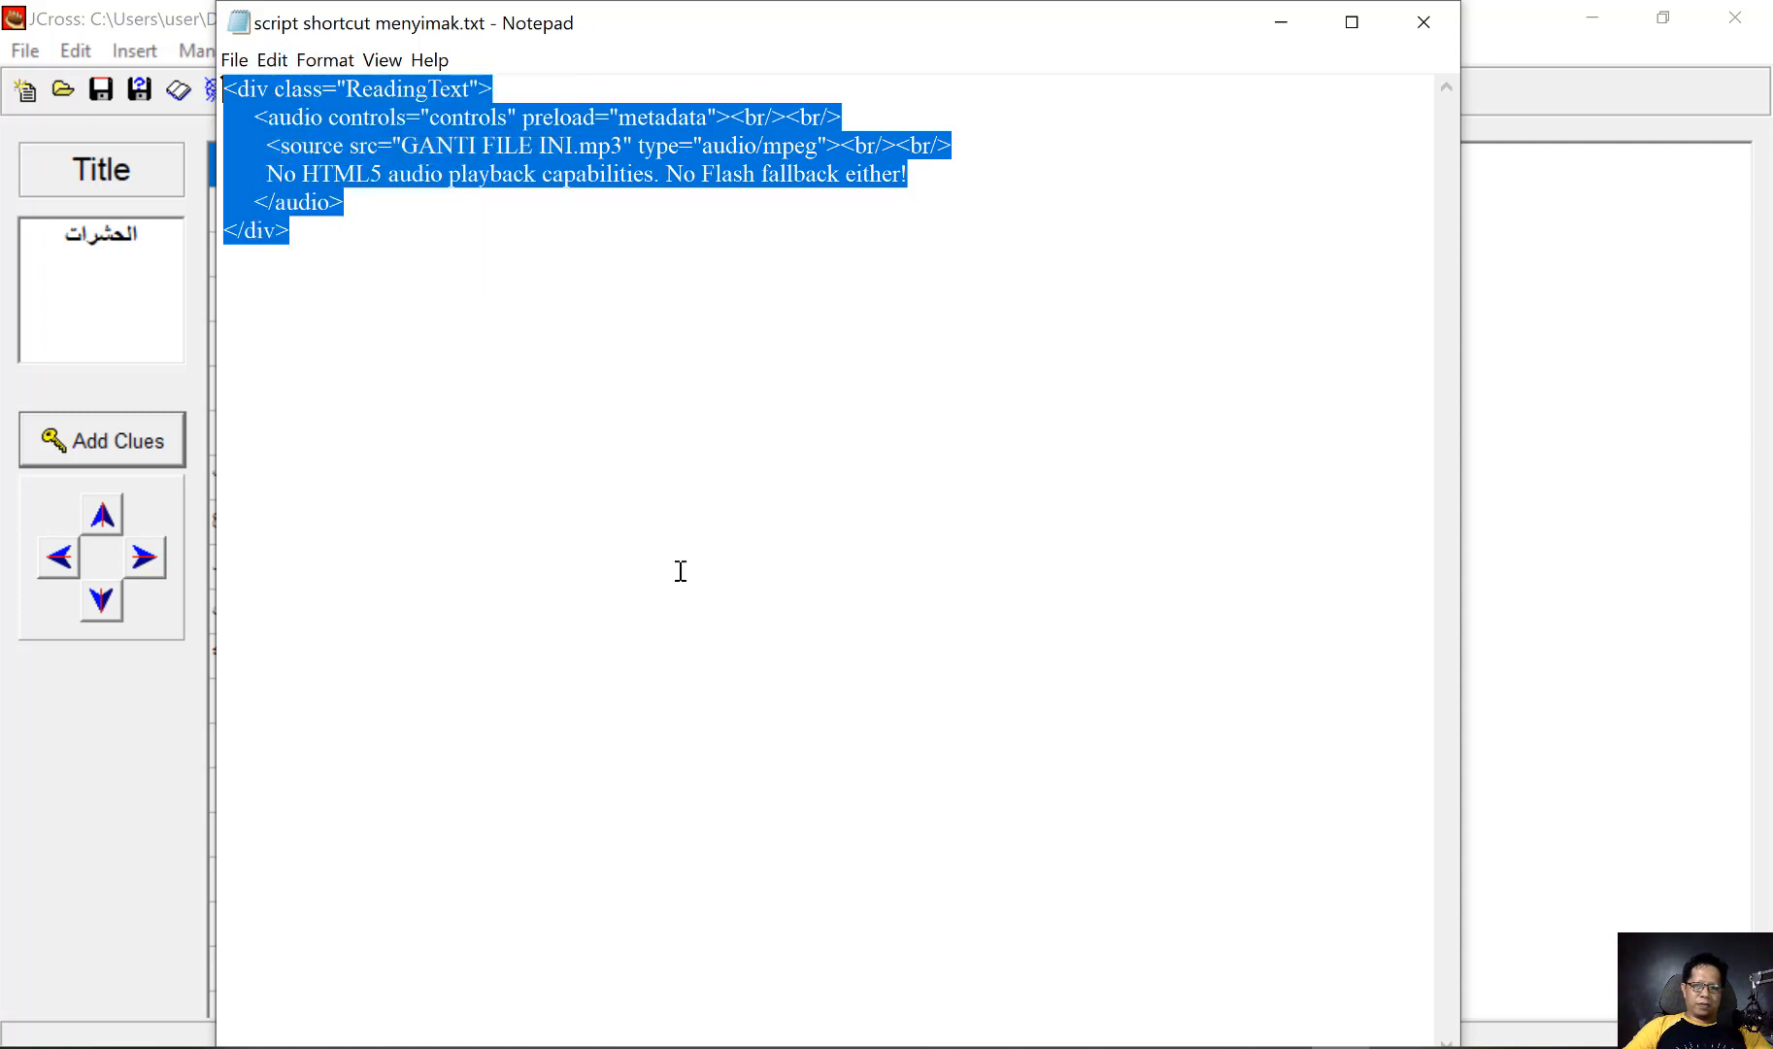
key("alt+Tab")
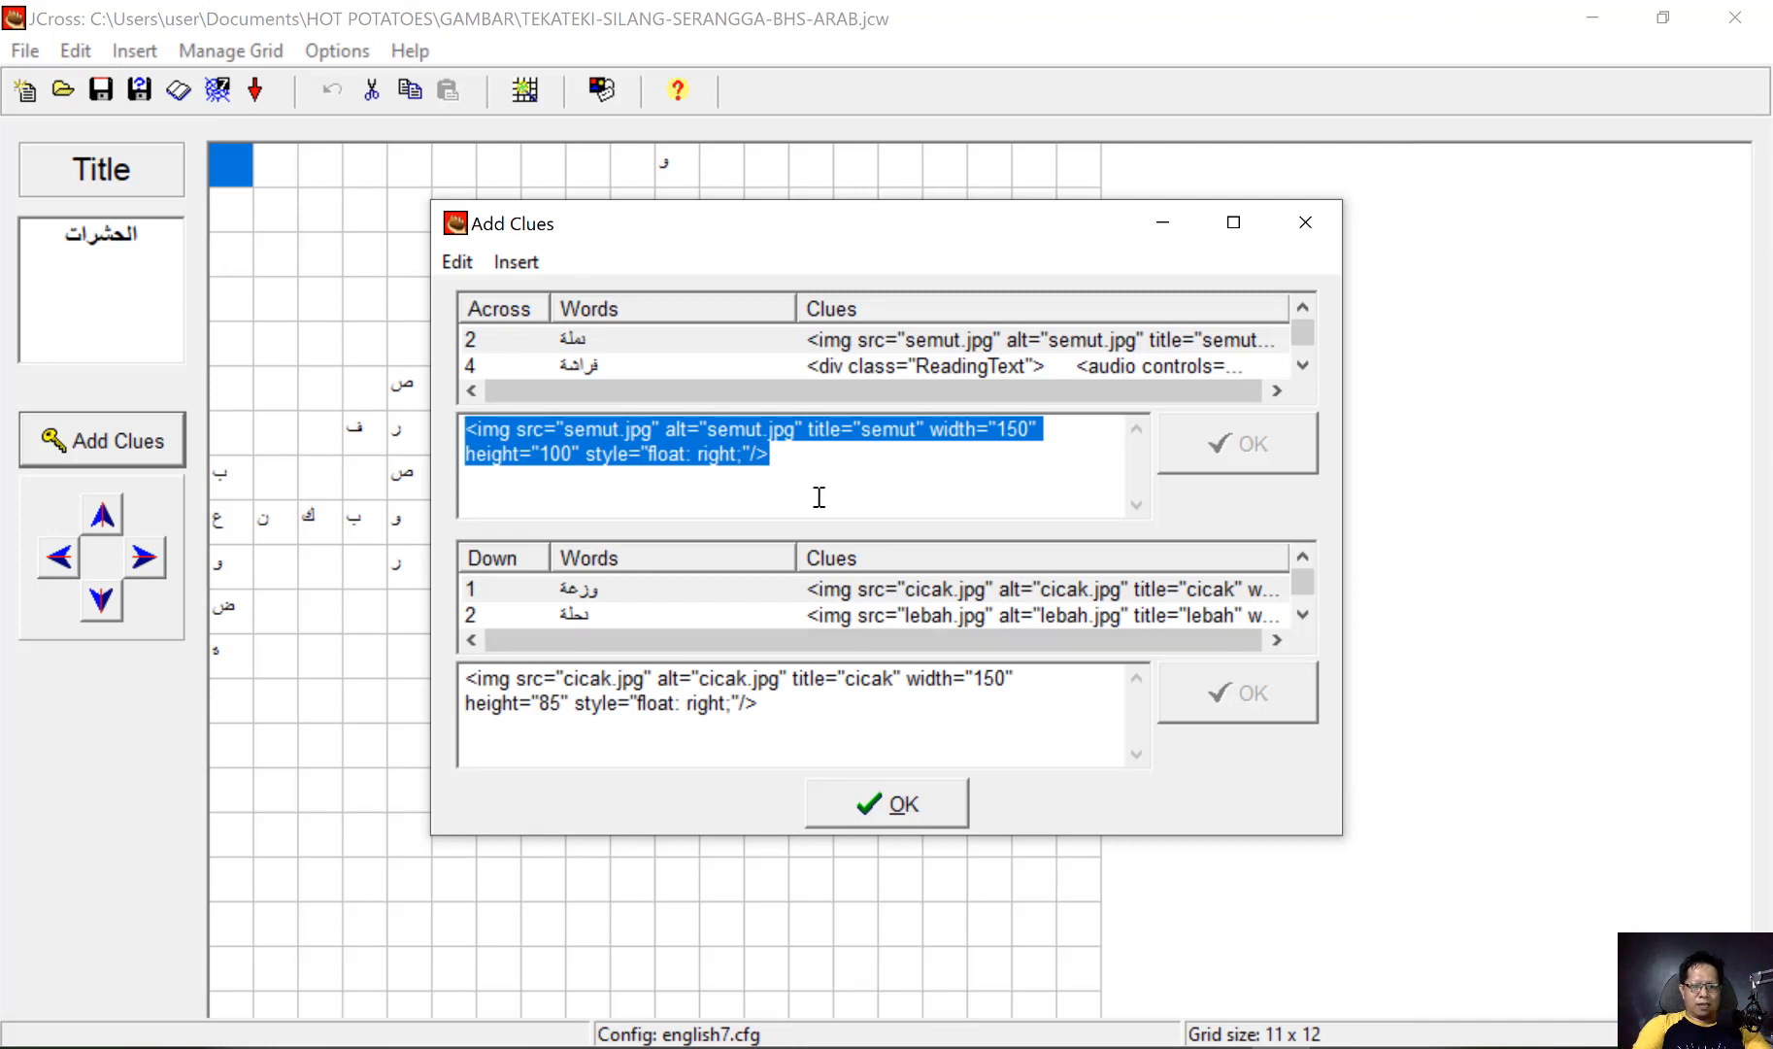
key("ctrl+v")
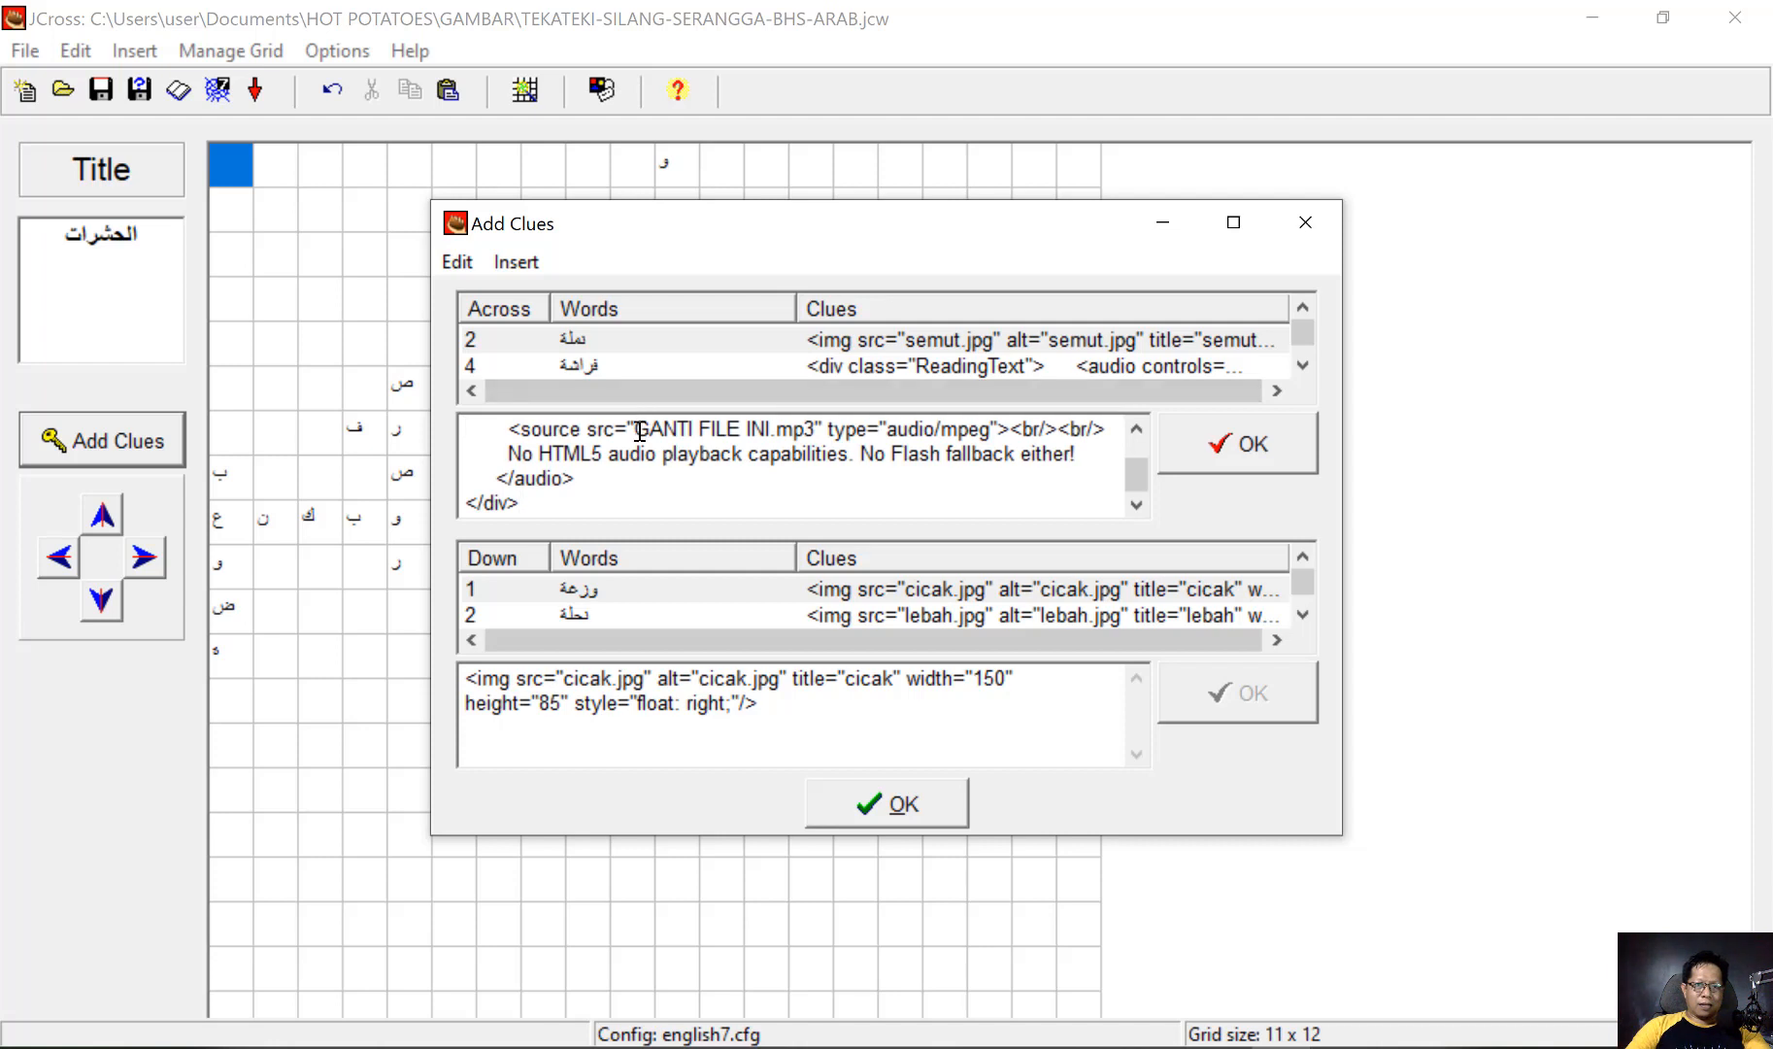
Replace the placeholder GANTI FILE INI with semut in the 2 across audio source, then apply the clue and finish editing the clues
key("shift+Right")
key("shift+Right")
key("shift+Right")
key("shift+Right")
key("shift+Right")
key("shift+Right")
key("shift+Right")
key("shift+Right")
key("shift+Right")
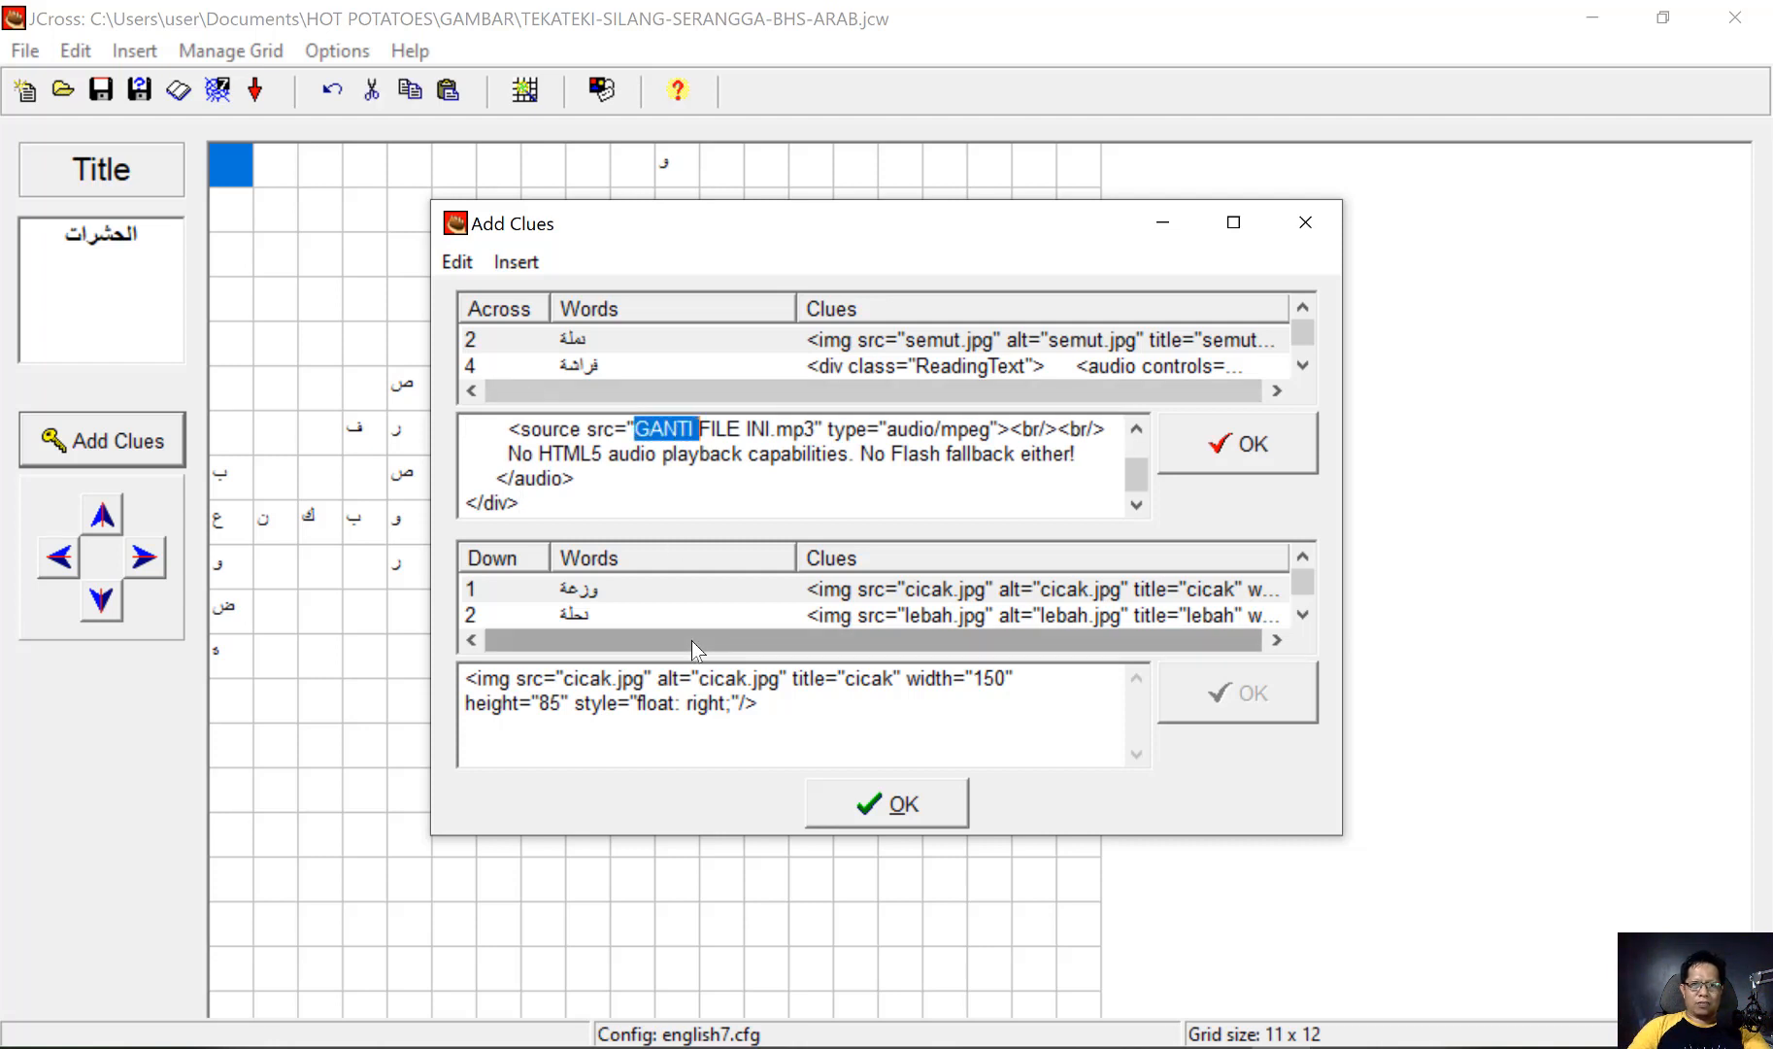
key("shift+Right")
key("shift+Right")
key("shift+Right")
key("shift+Right")
key("shift+Right")
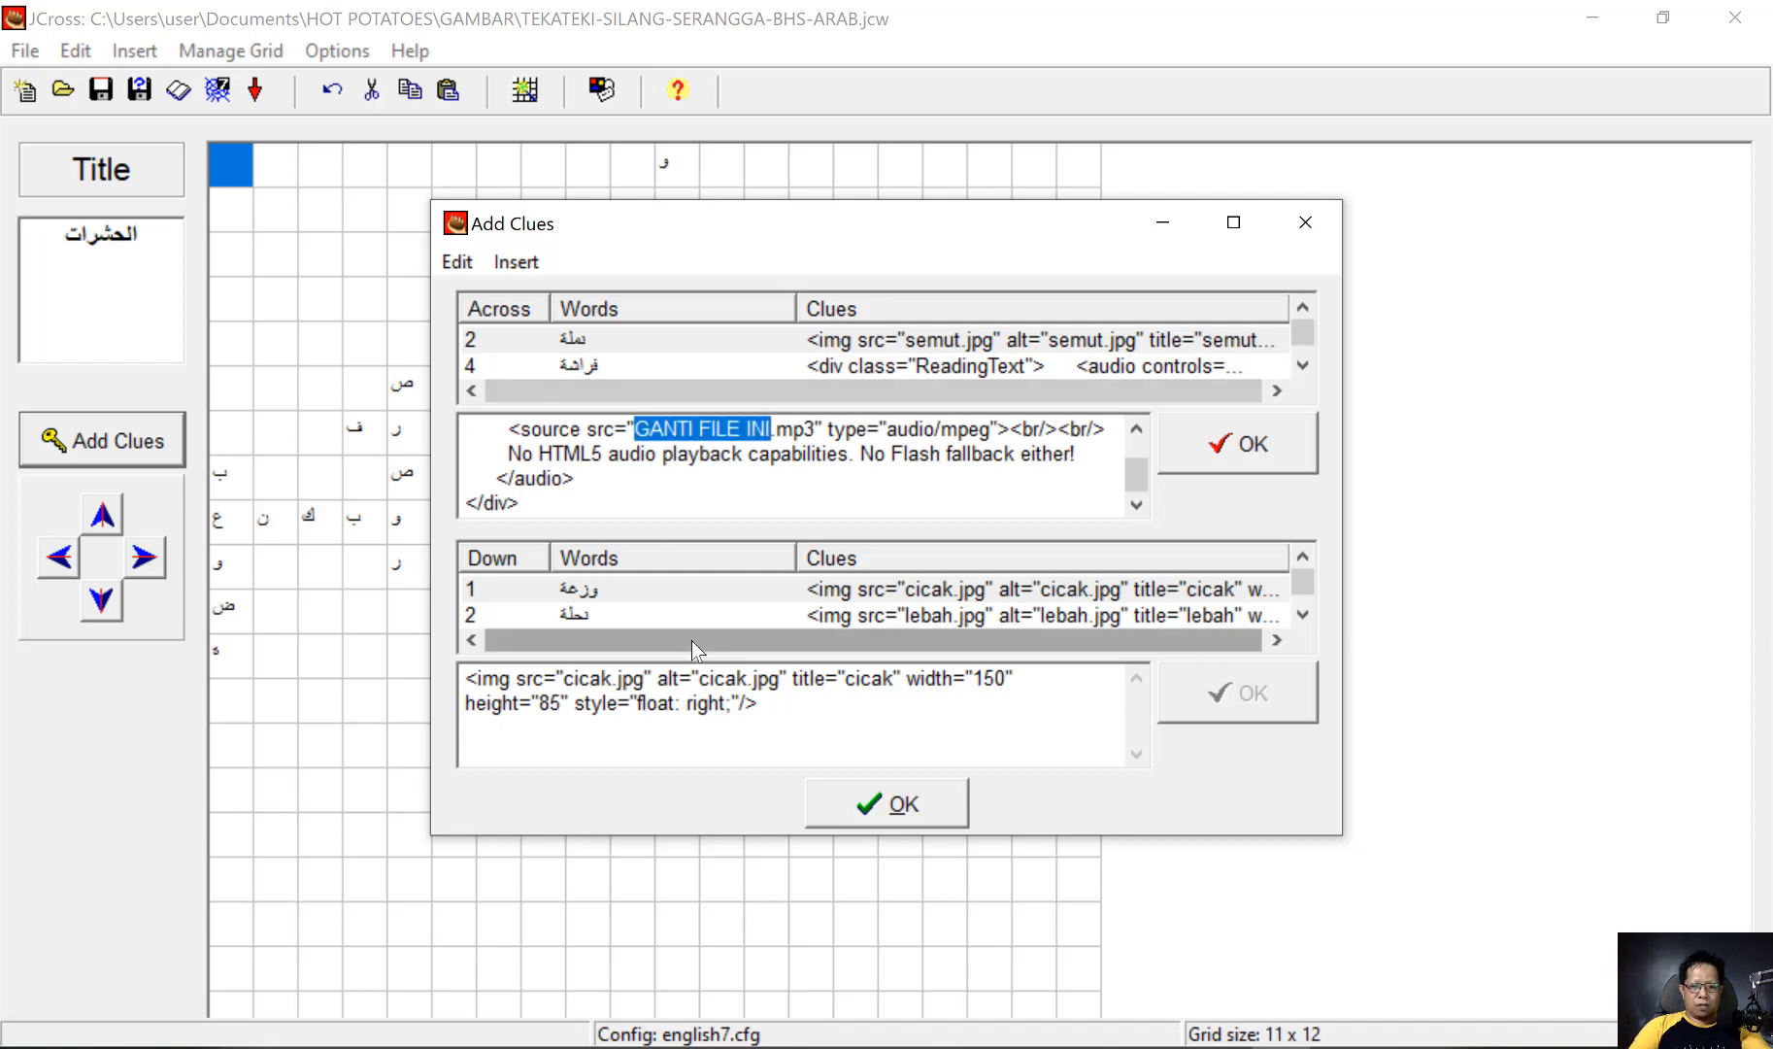
type("سثةع")
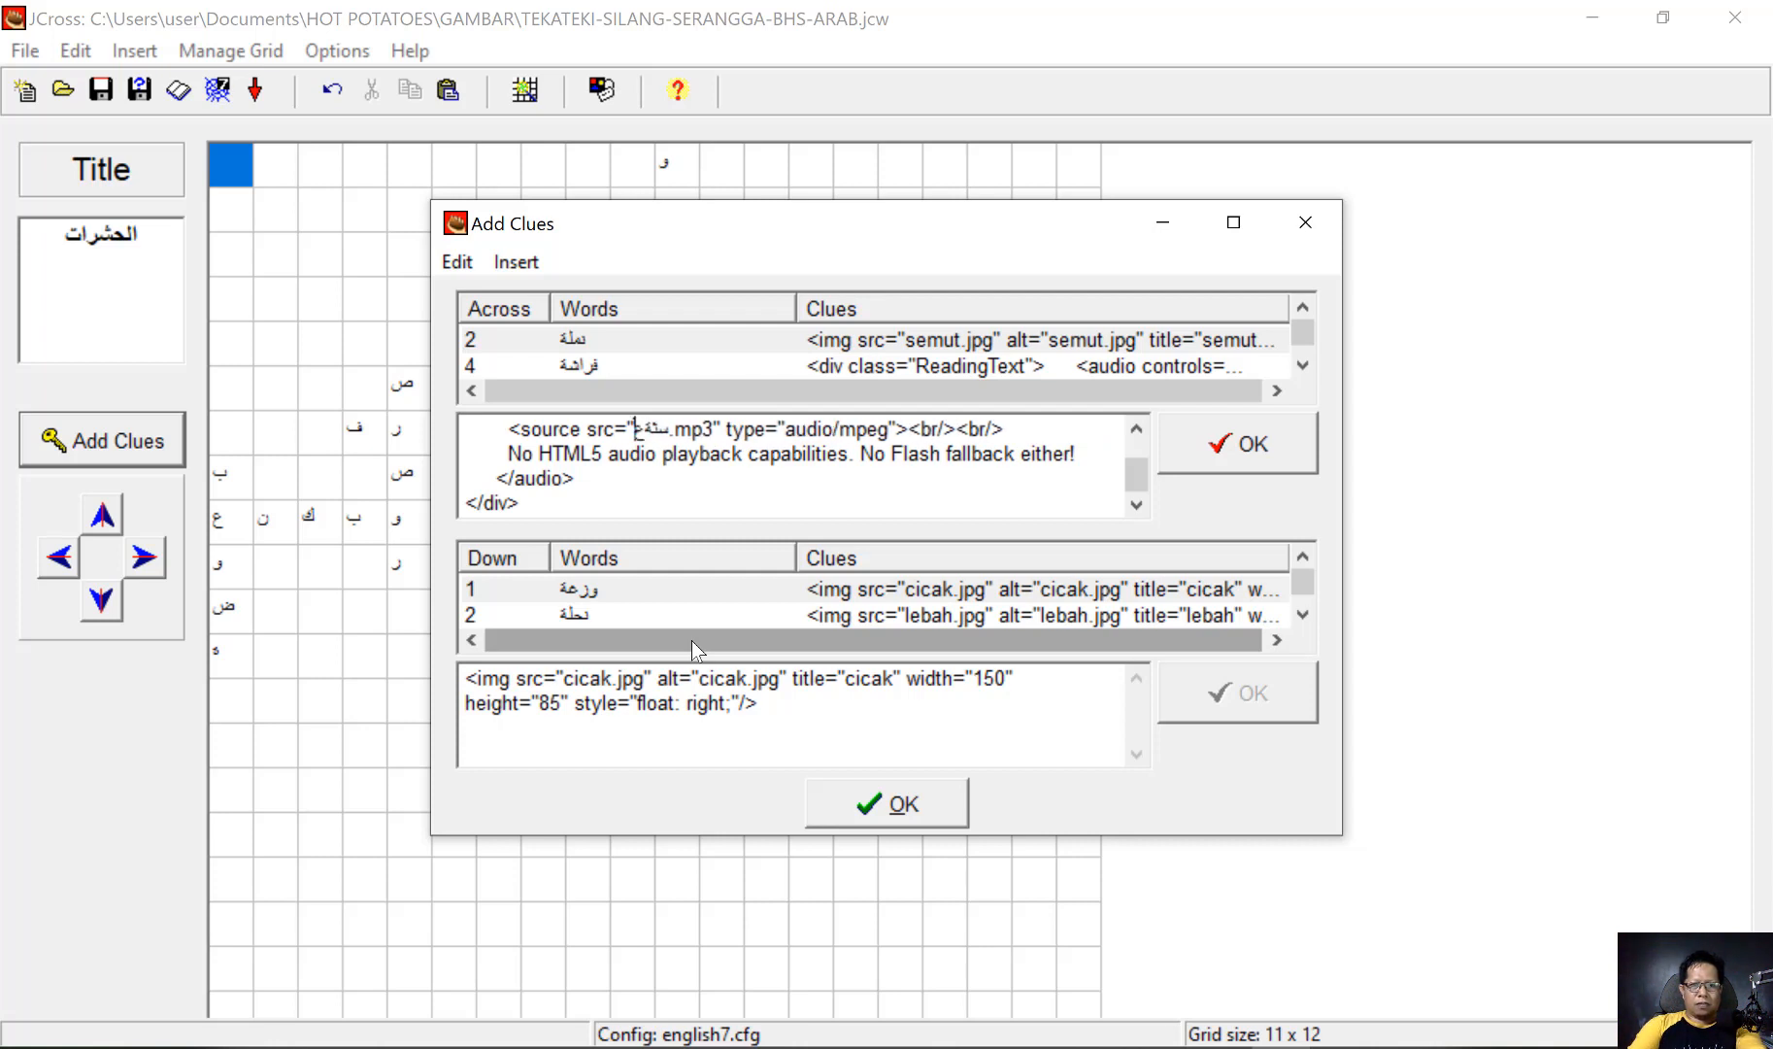
key("BackSpace")
key("BackSpace")
key("BackSpace")
key("BackSpace")
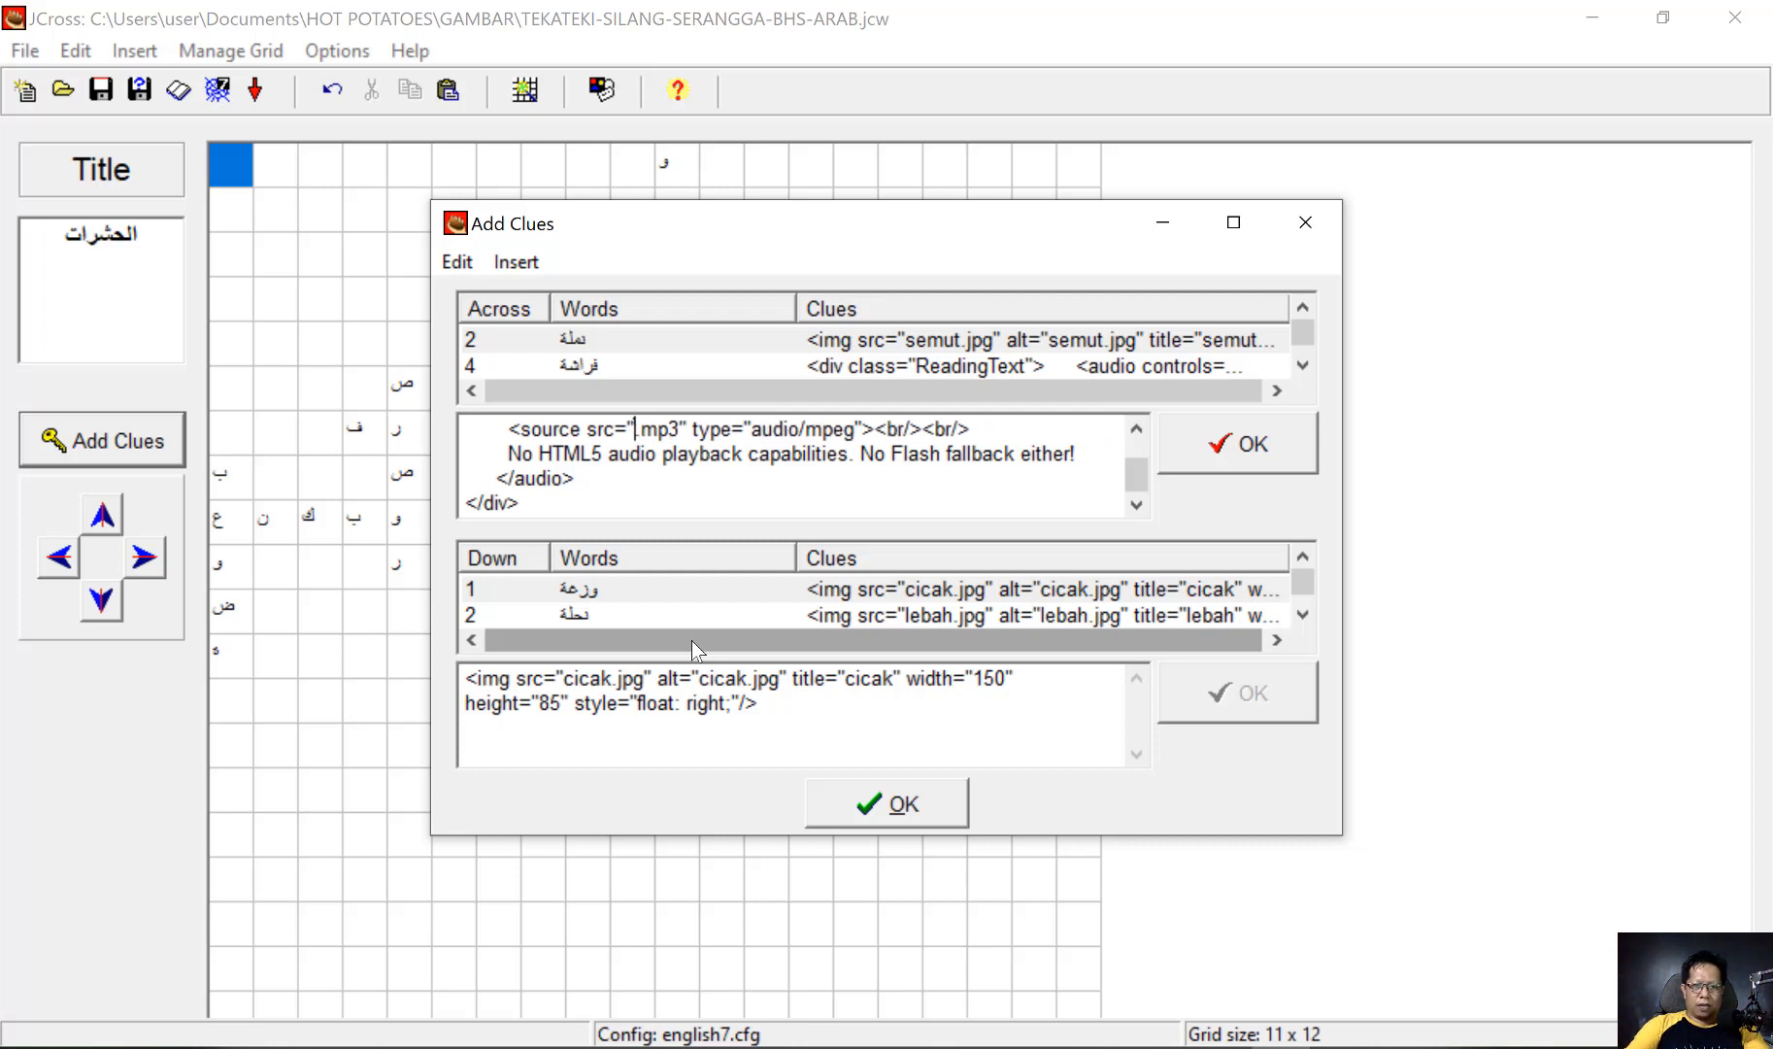
key("super+space")
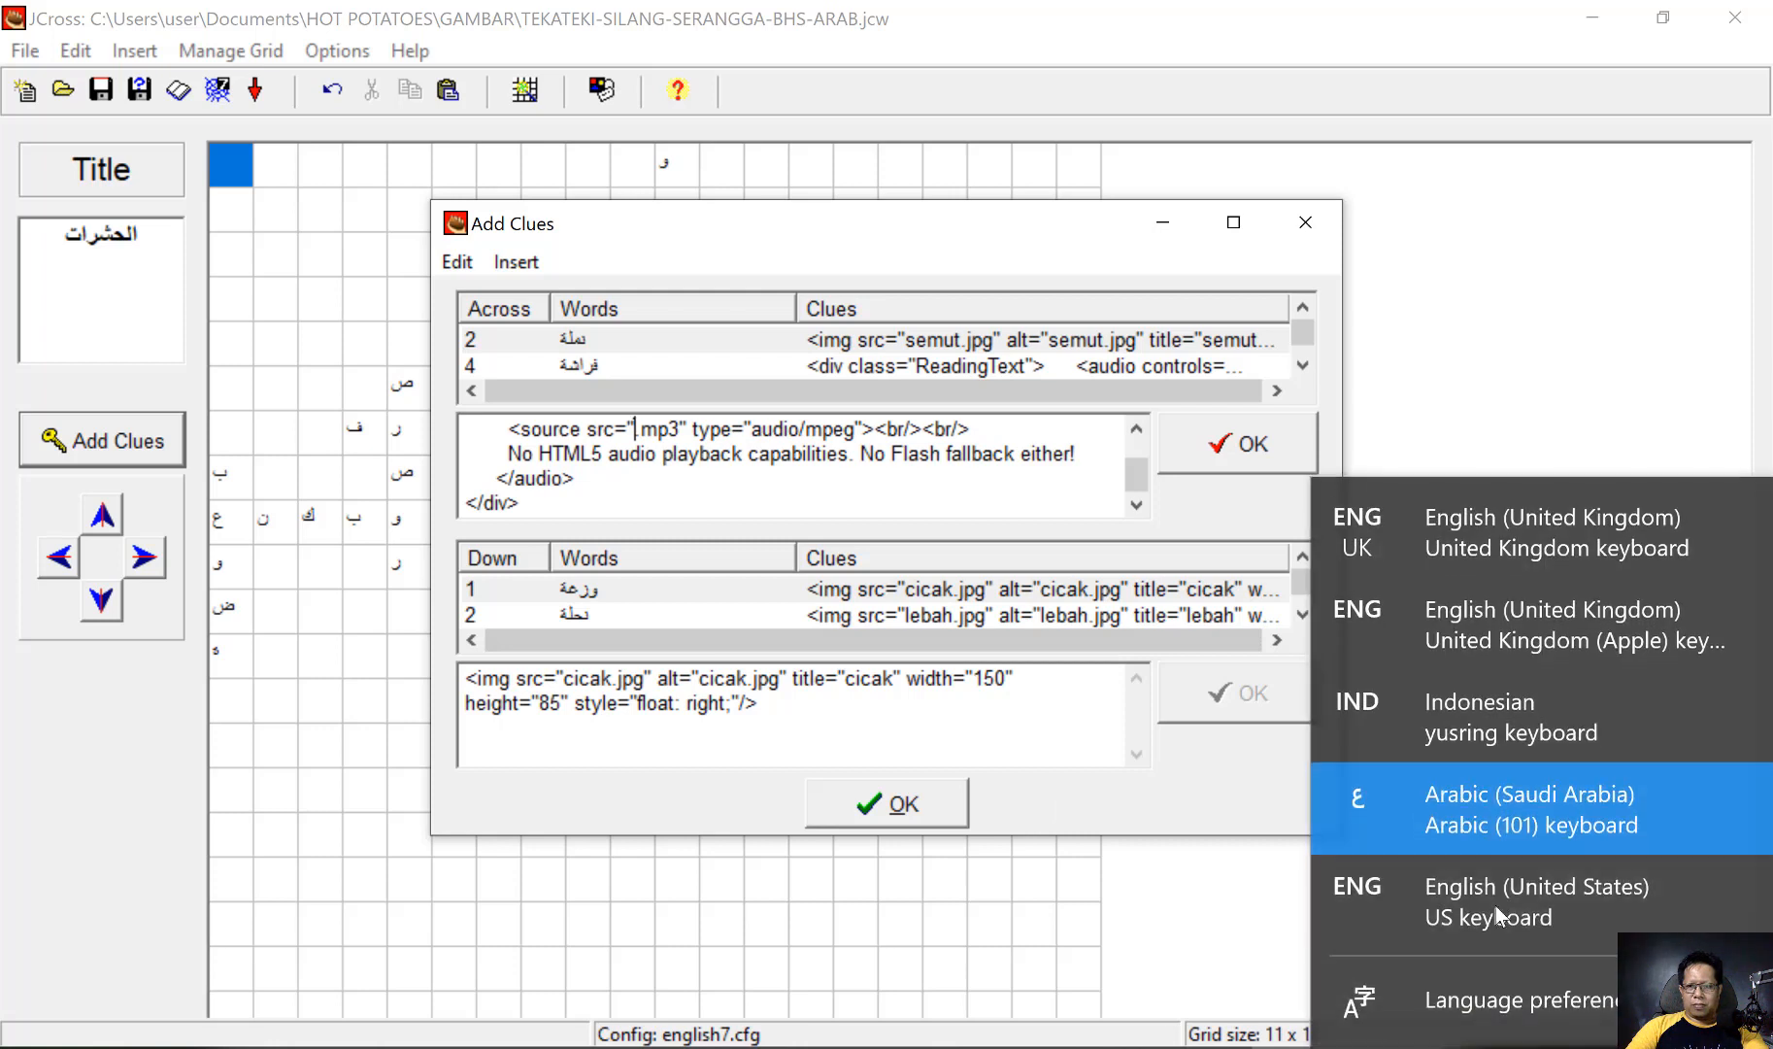
left_click(1494, 900)
type("semut")
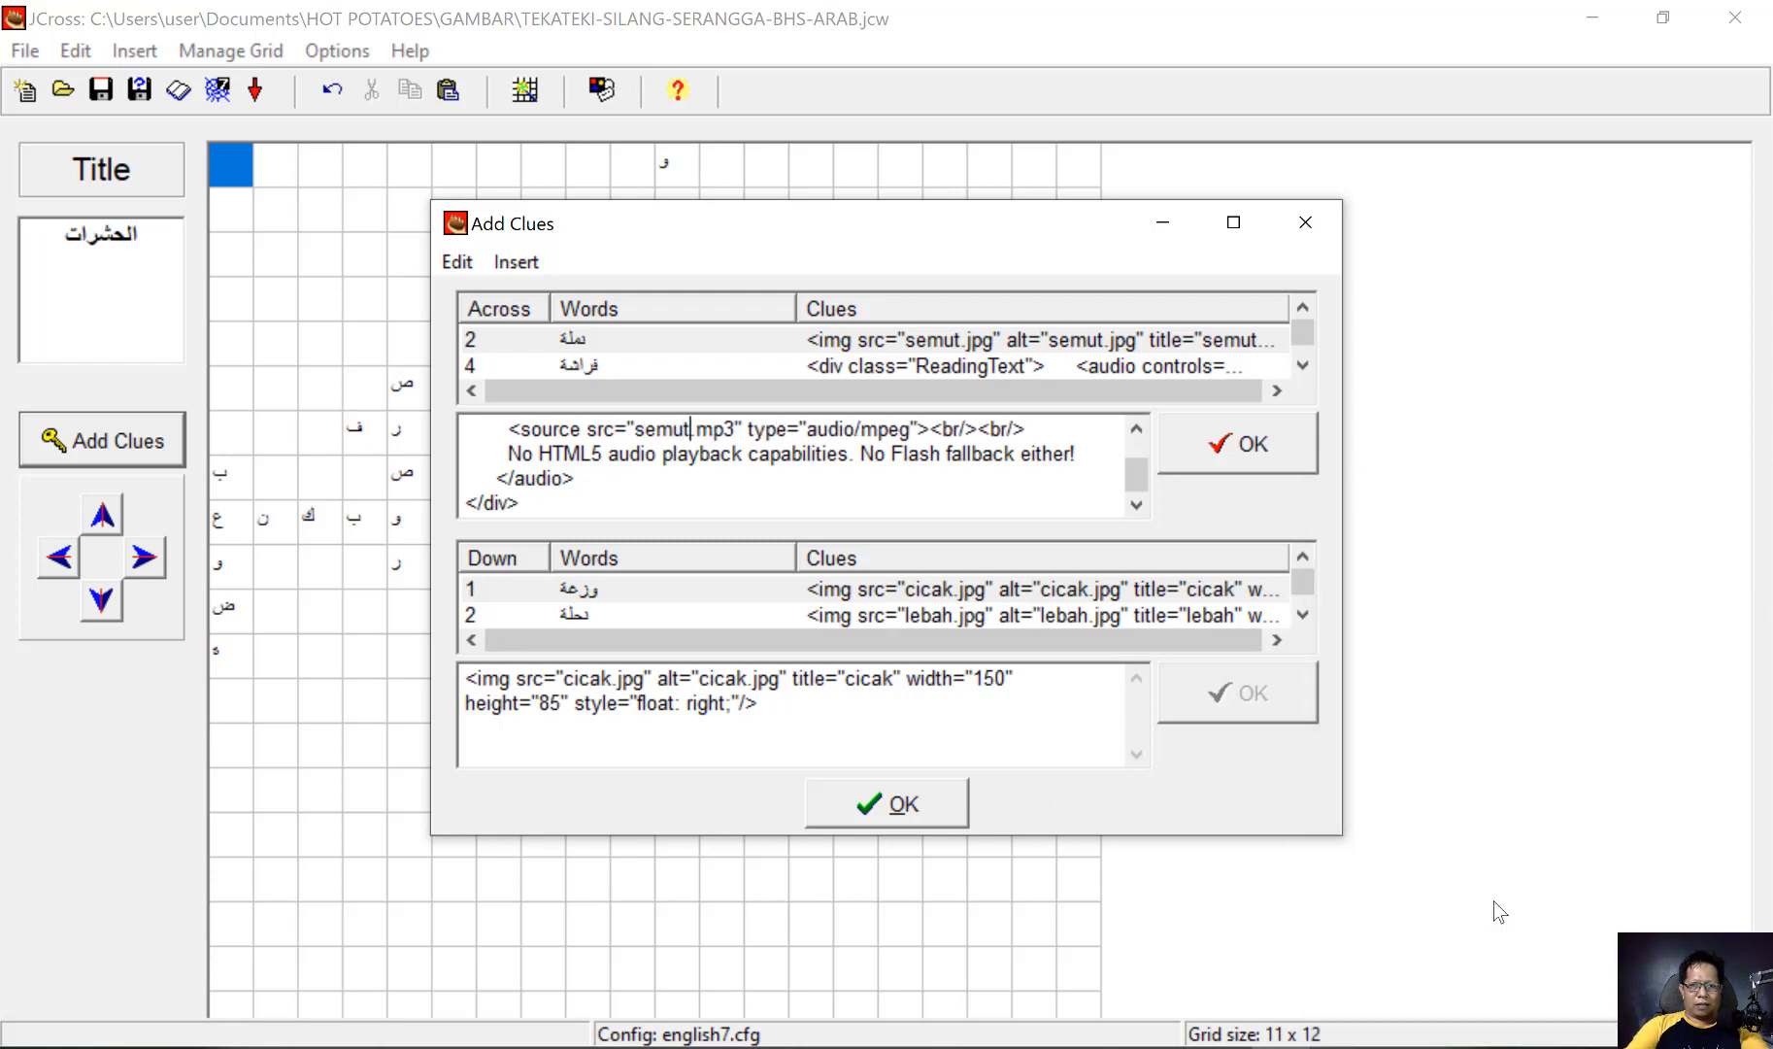
left_click(1233, 439)
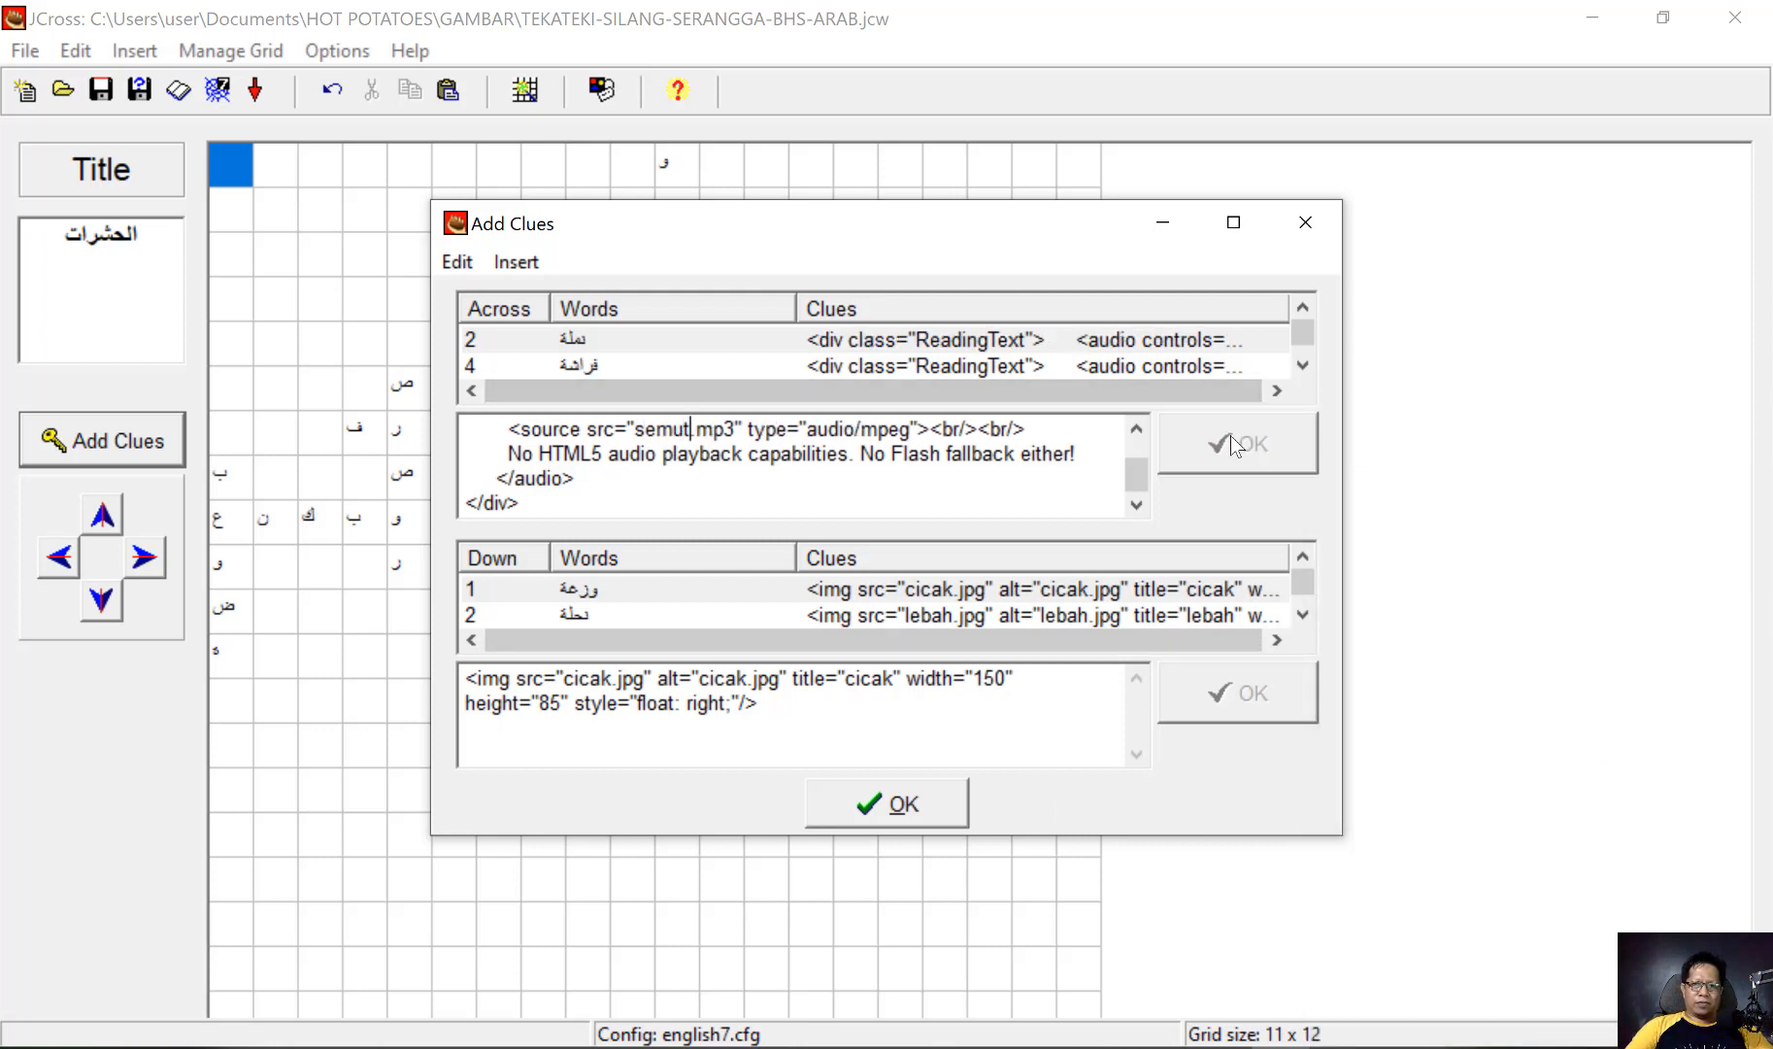
left_click(913, 808)
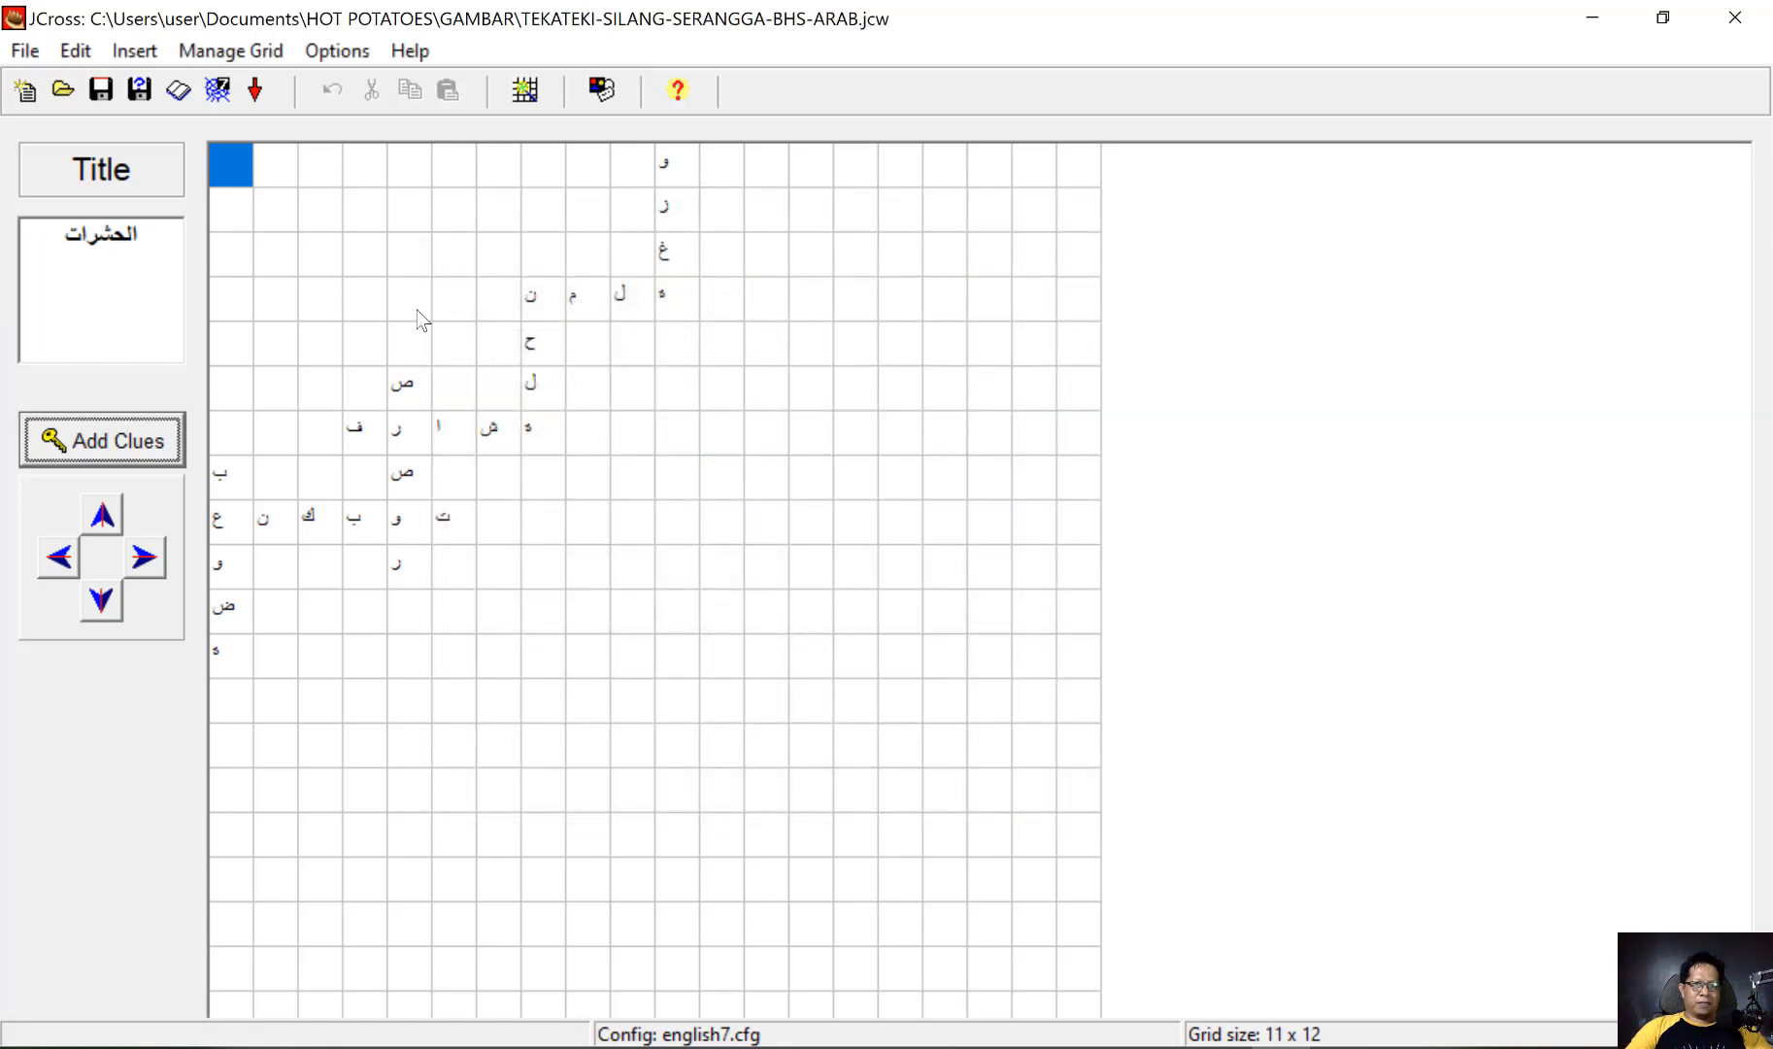
Export the crossword as TEKATEKI-SILANG-SERANGGA-BHS-ARAB02.htm in the GAMBAR folder and view it in the browser
left_click(221, 94)
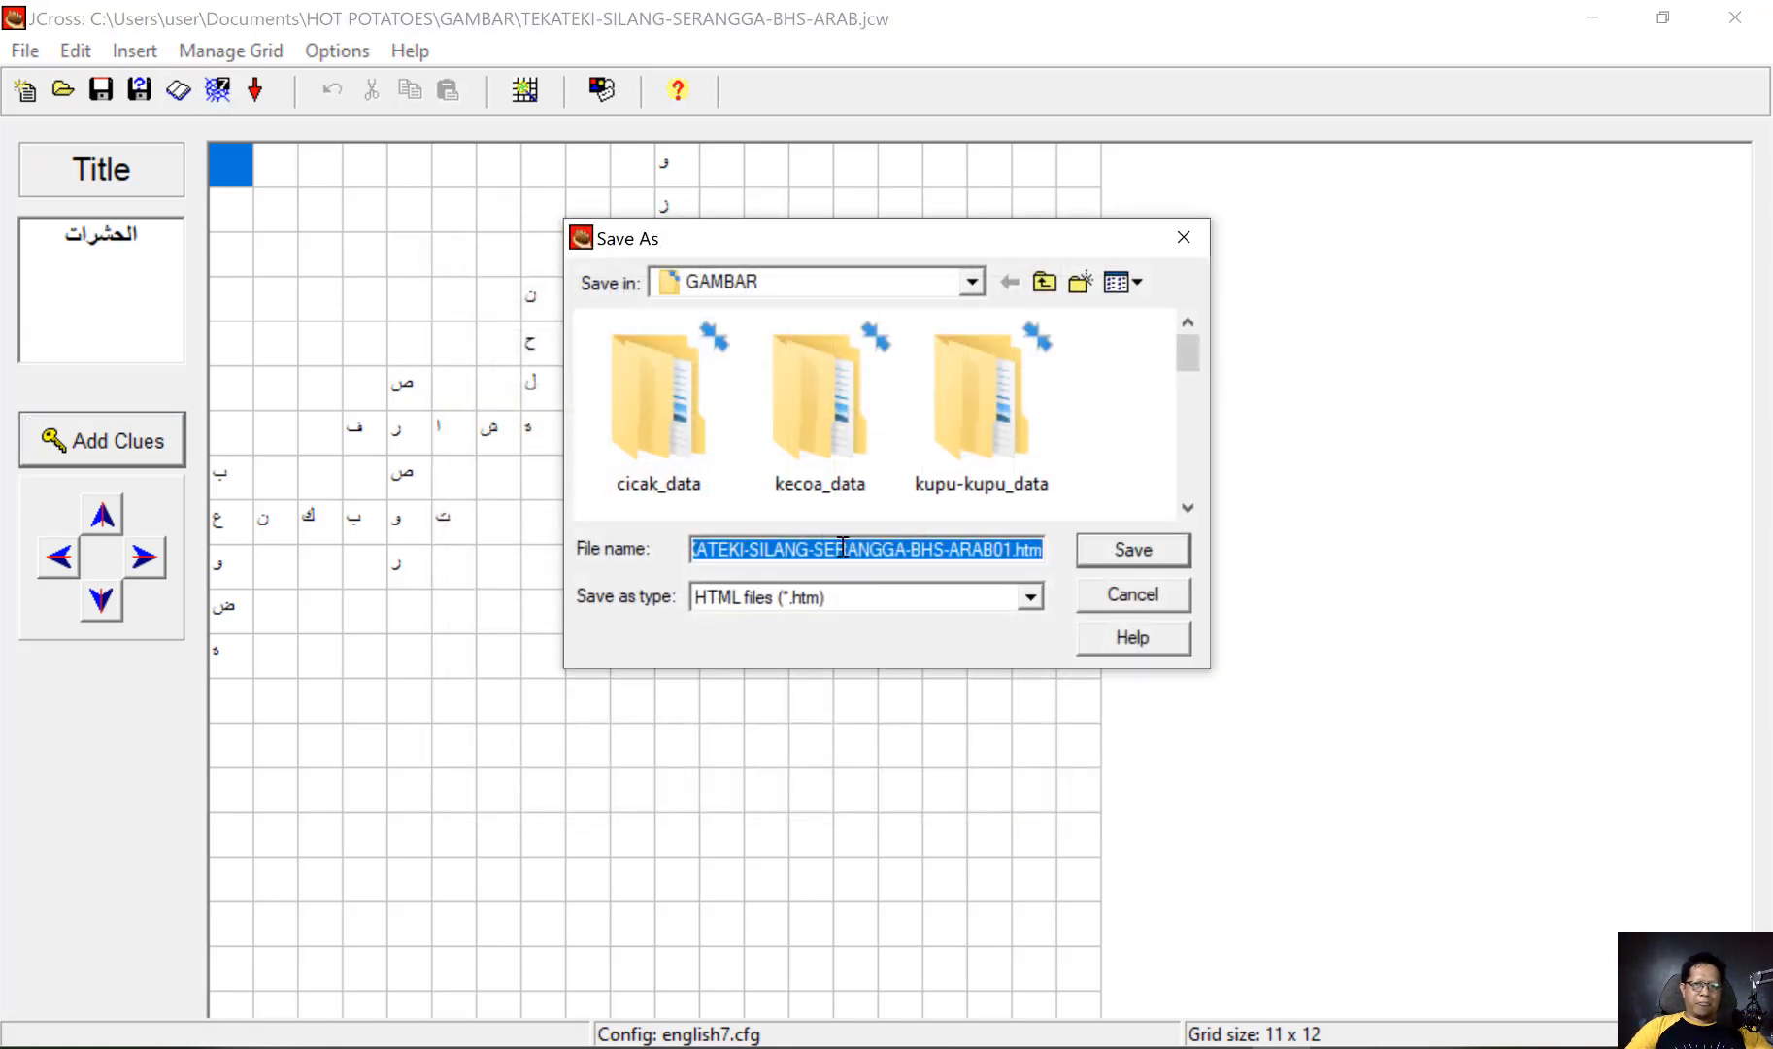
left_click(897, 548)
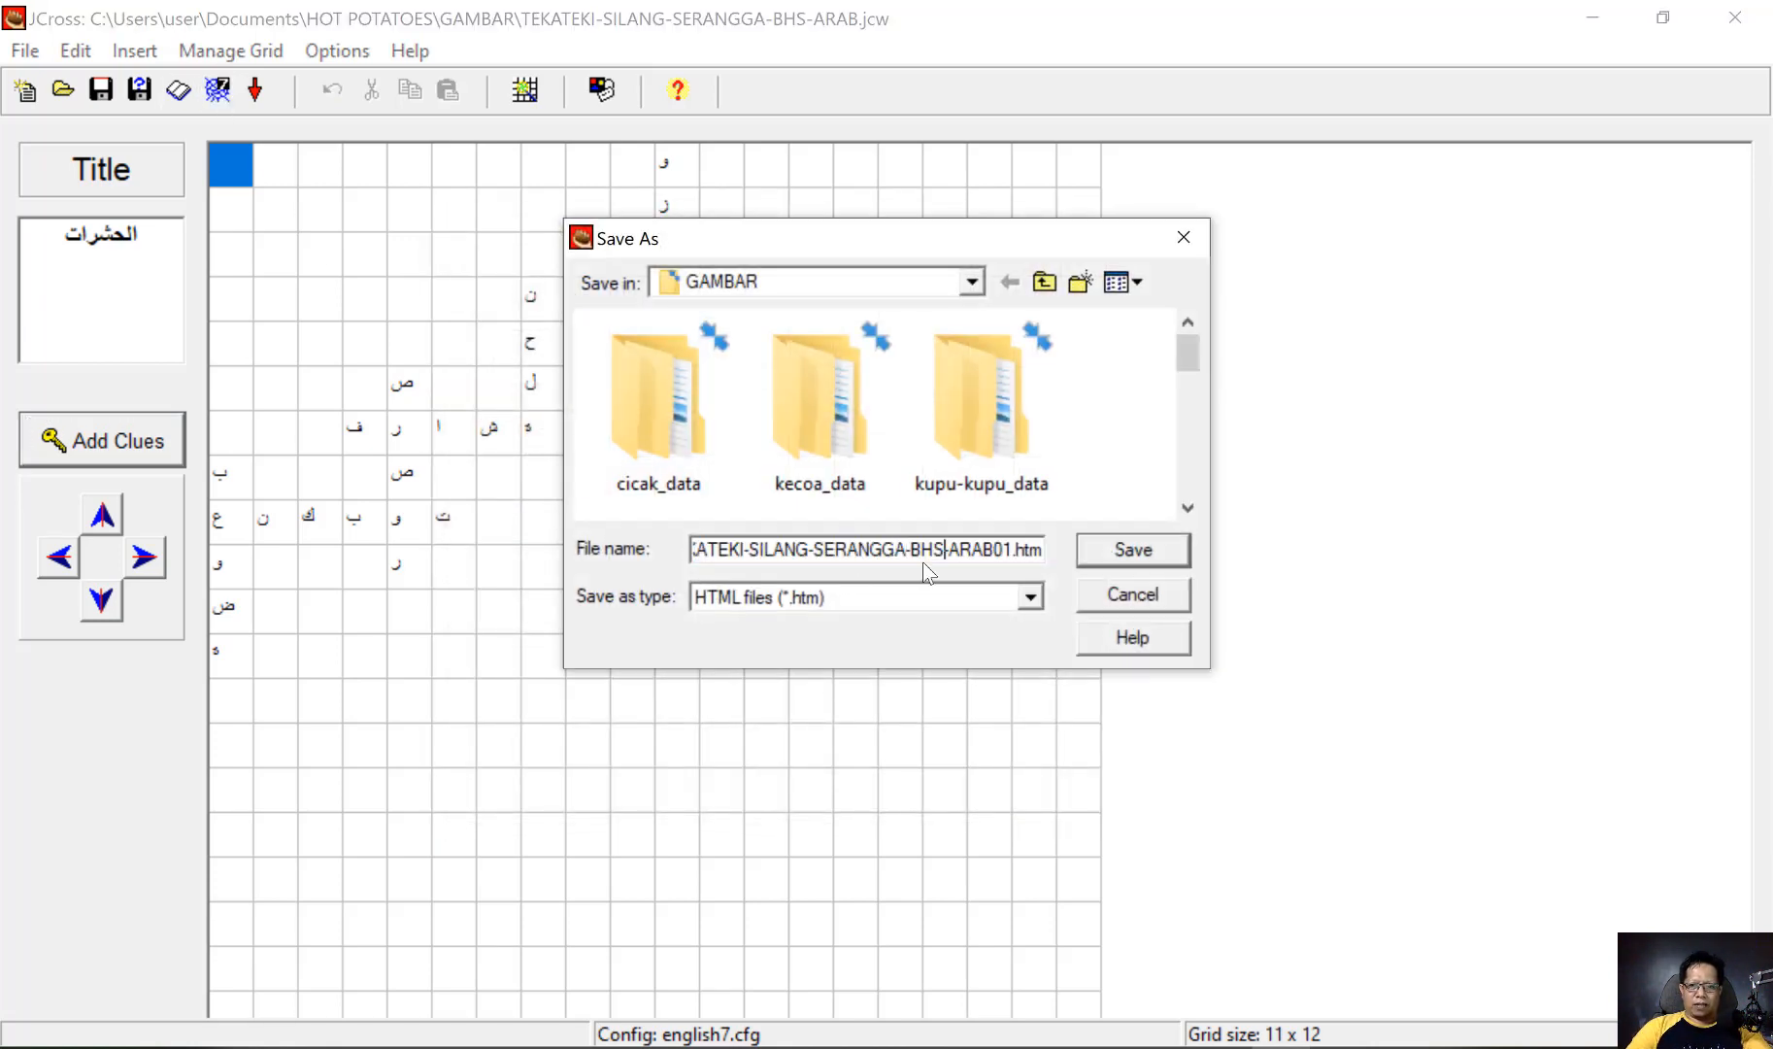
key("Right")
key("Right")
key("Right")
key("Right")
key("Right")
key("Right")
key("shift+Right")
type("2")
left_click(1130, 551)
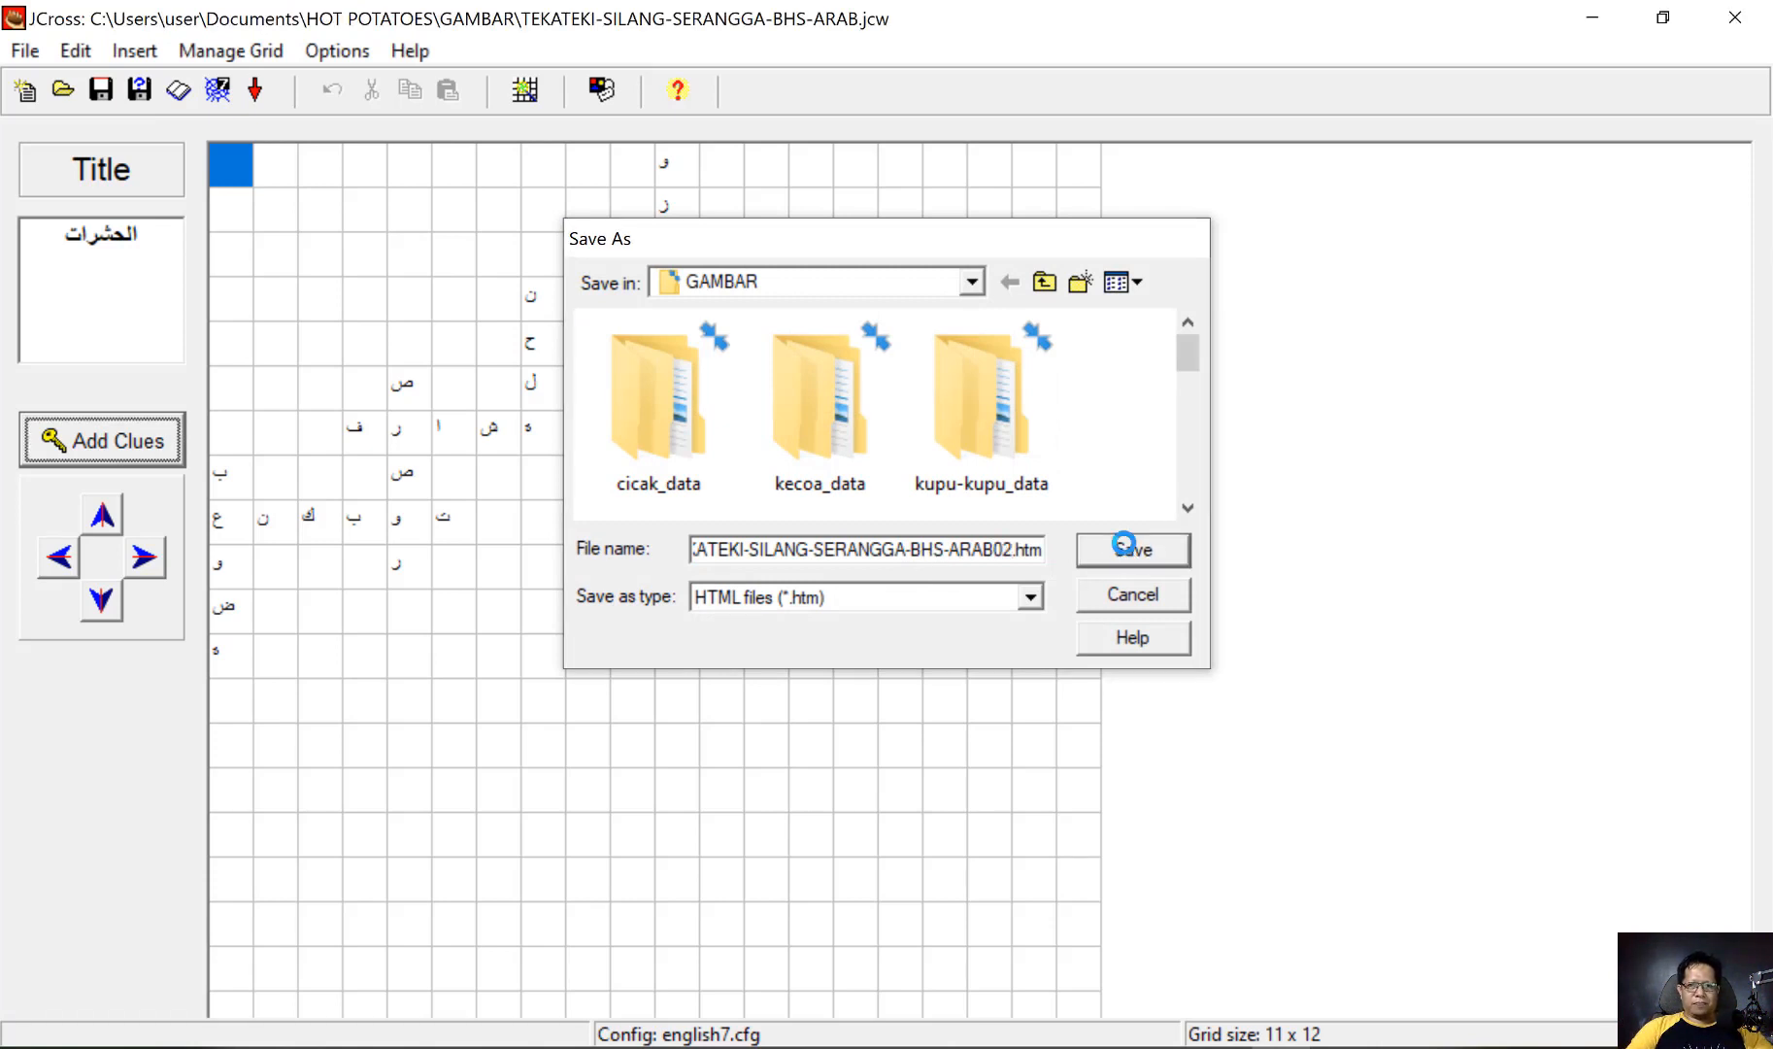
left_click(924, 535)
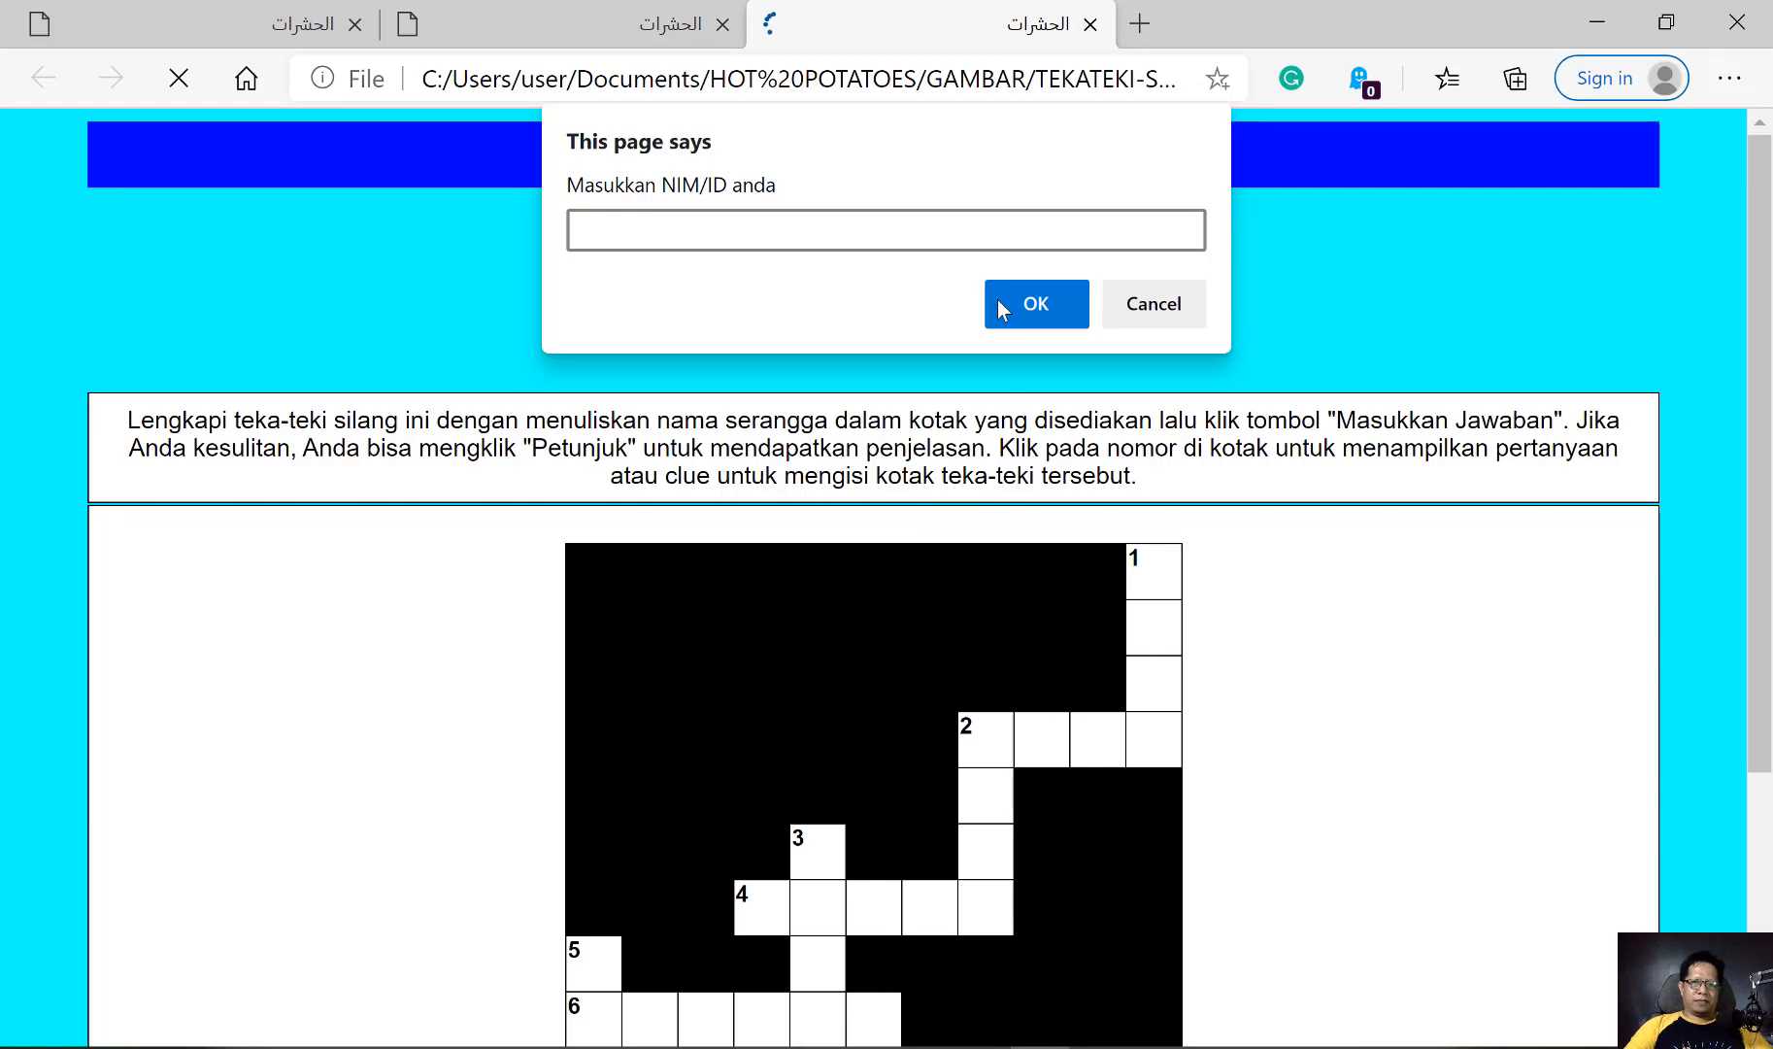
Enter the student ID on the newly exported exercise page and play the audio clue for 2 across
type("123456")
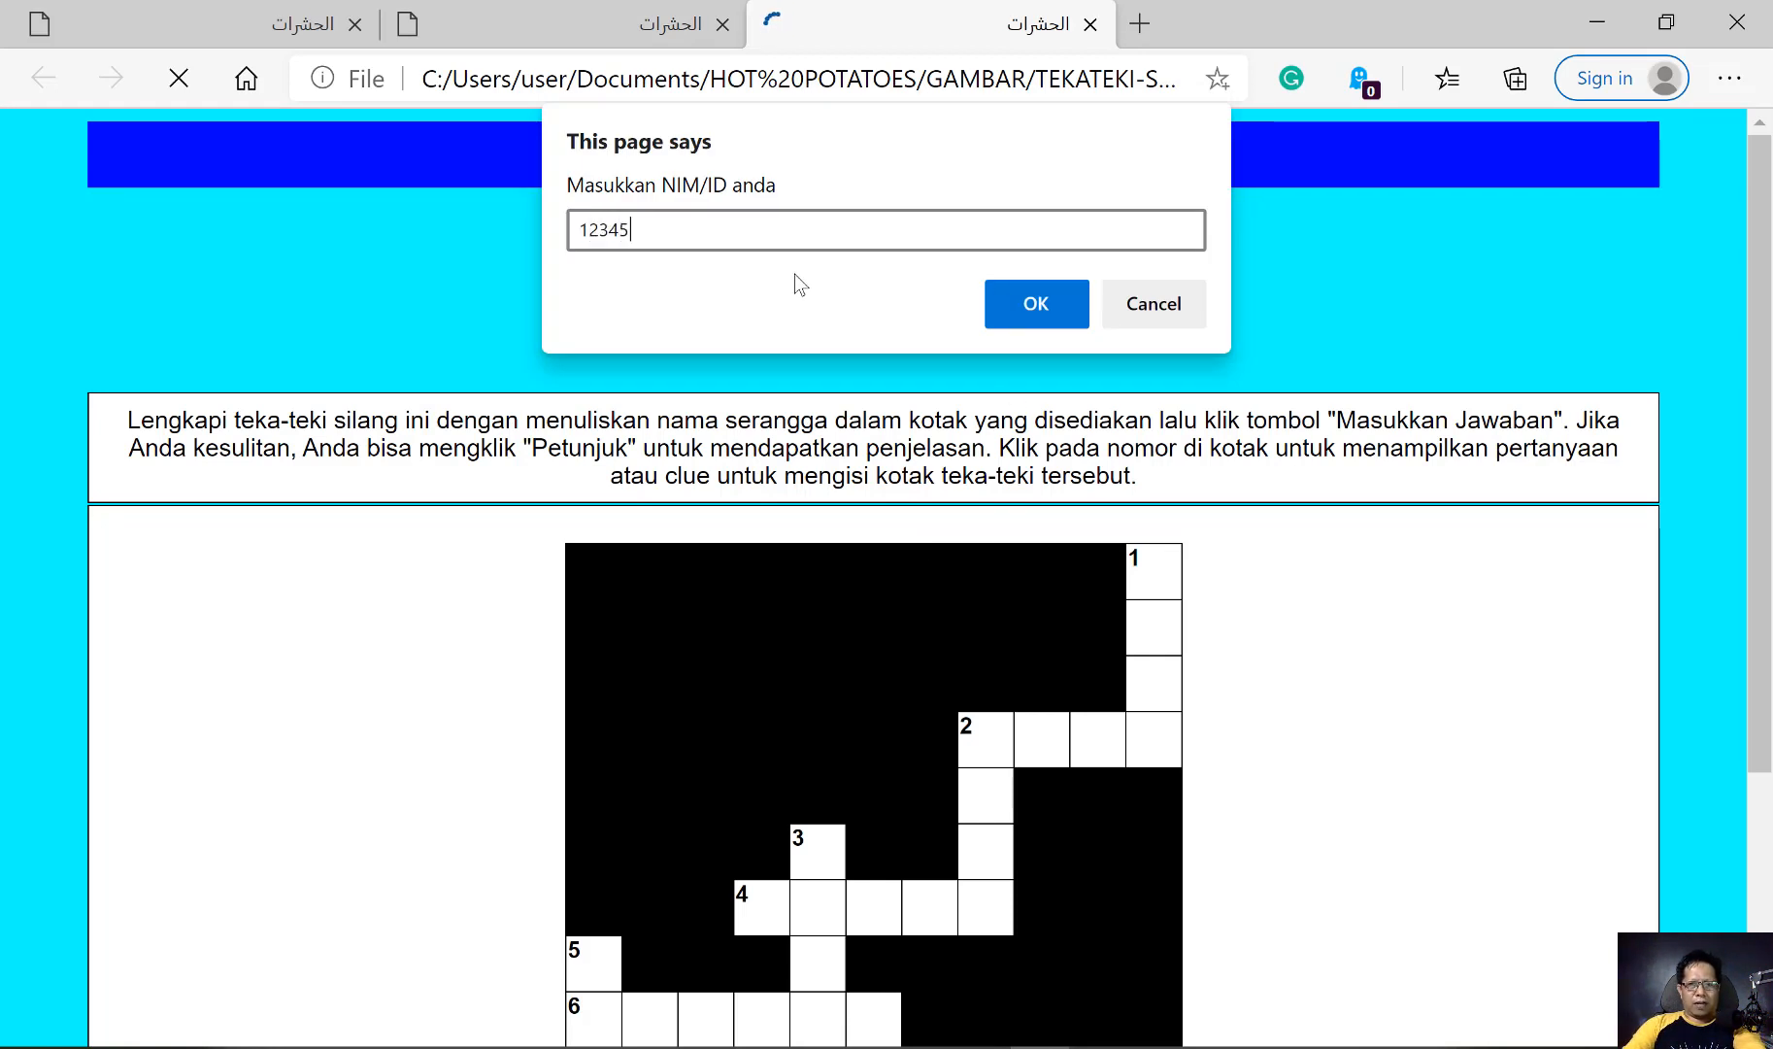
left_click(1066, 299)
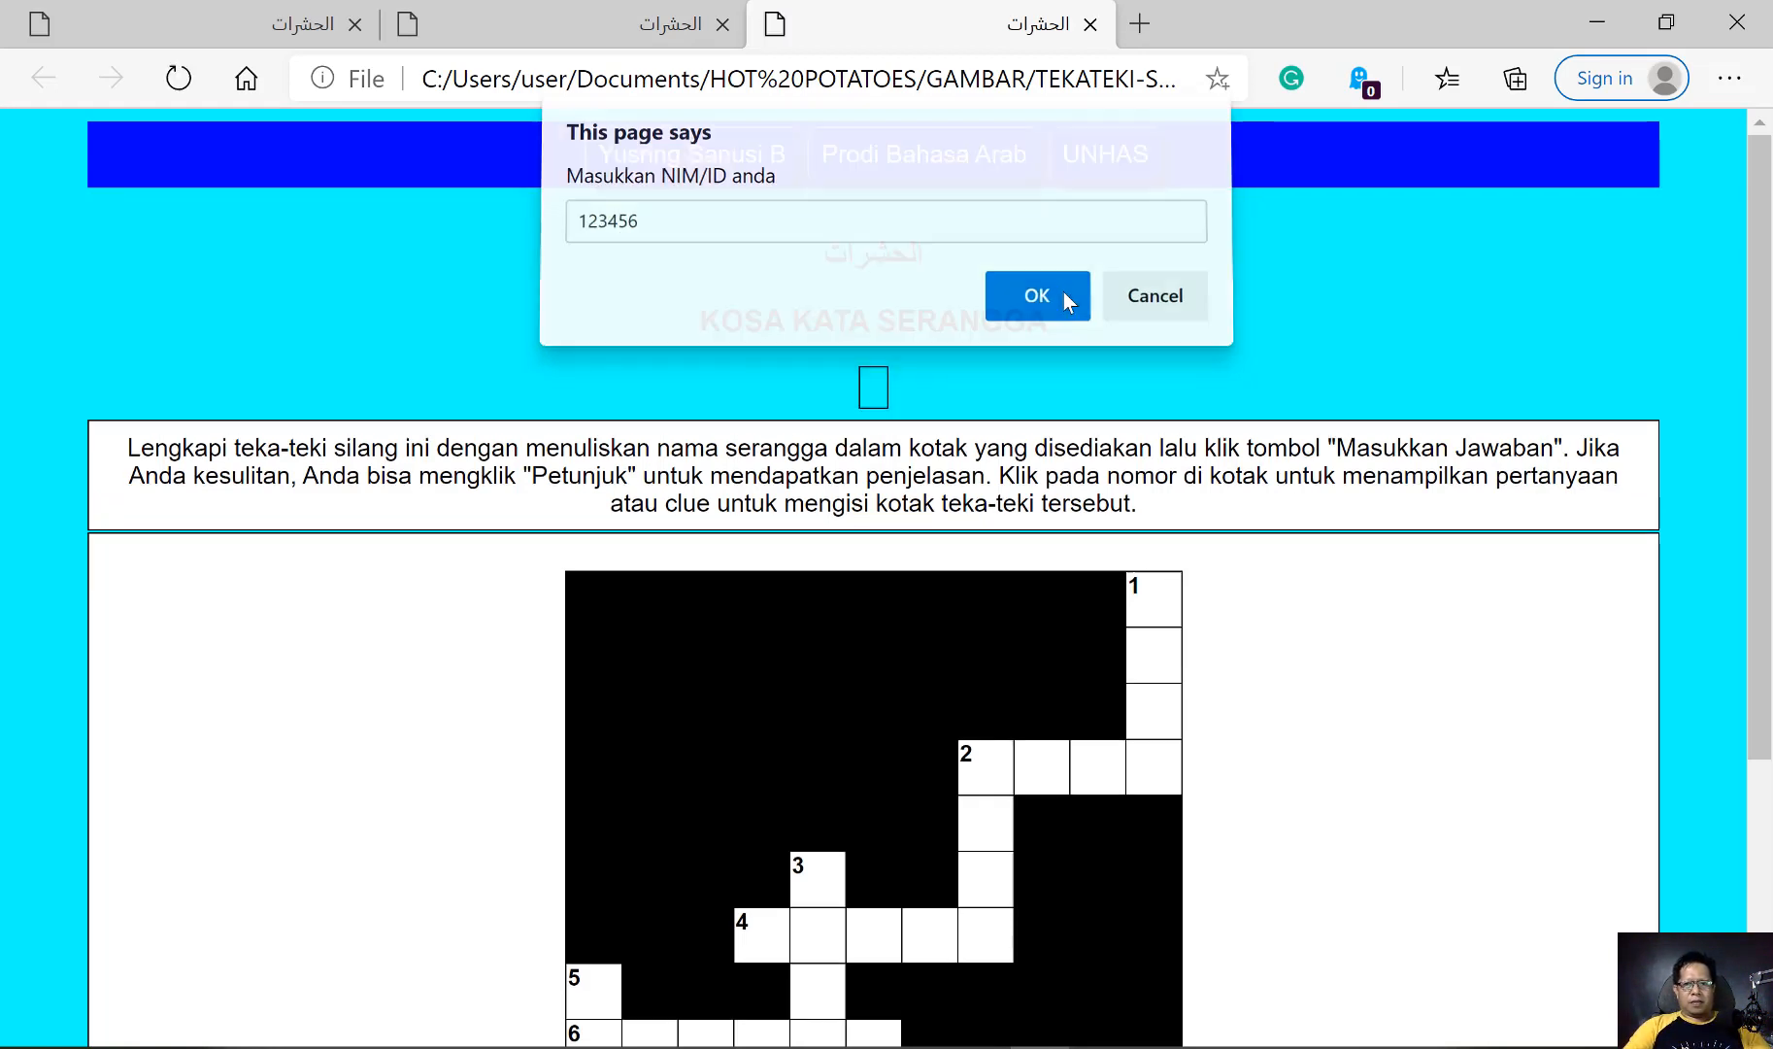
left_click(969, 757)
scroll(835, 680, "down", 1)
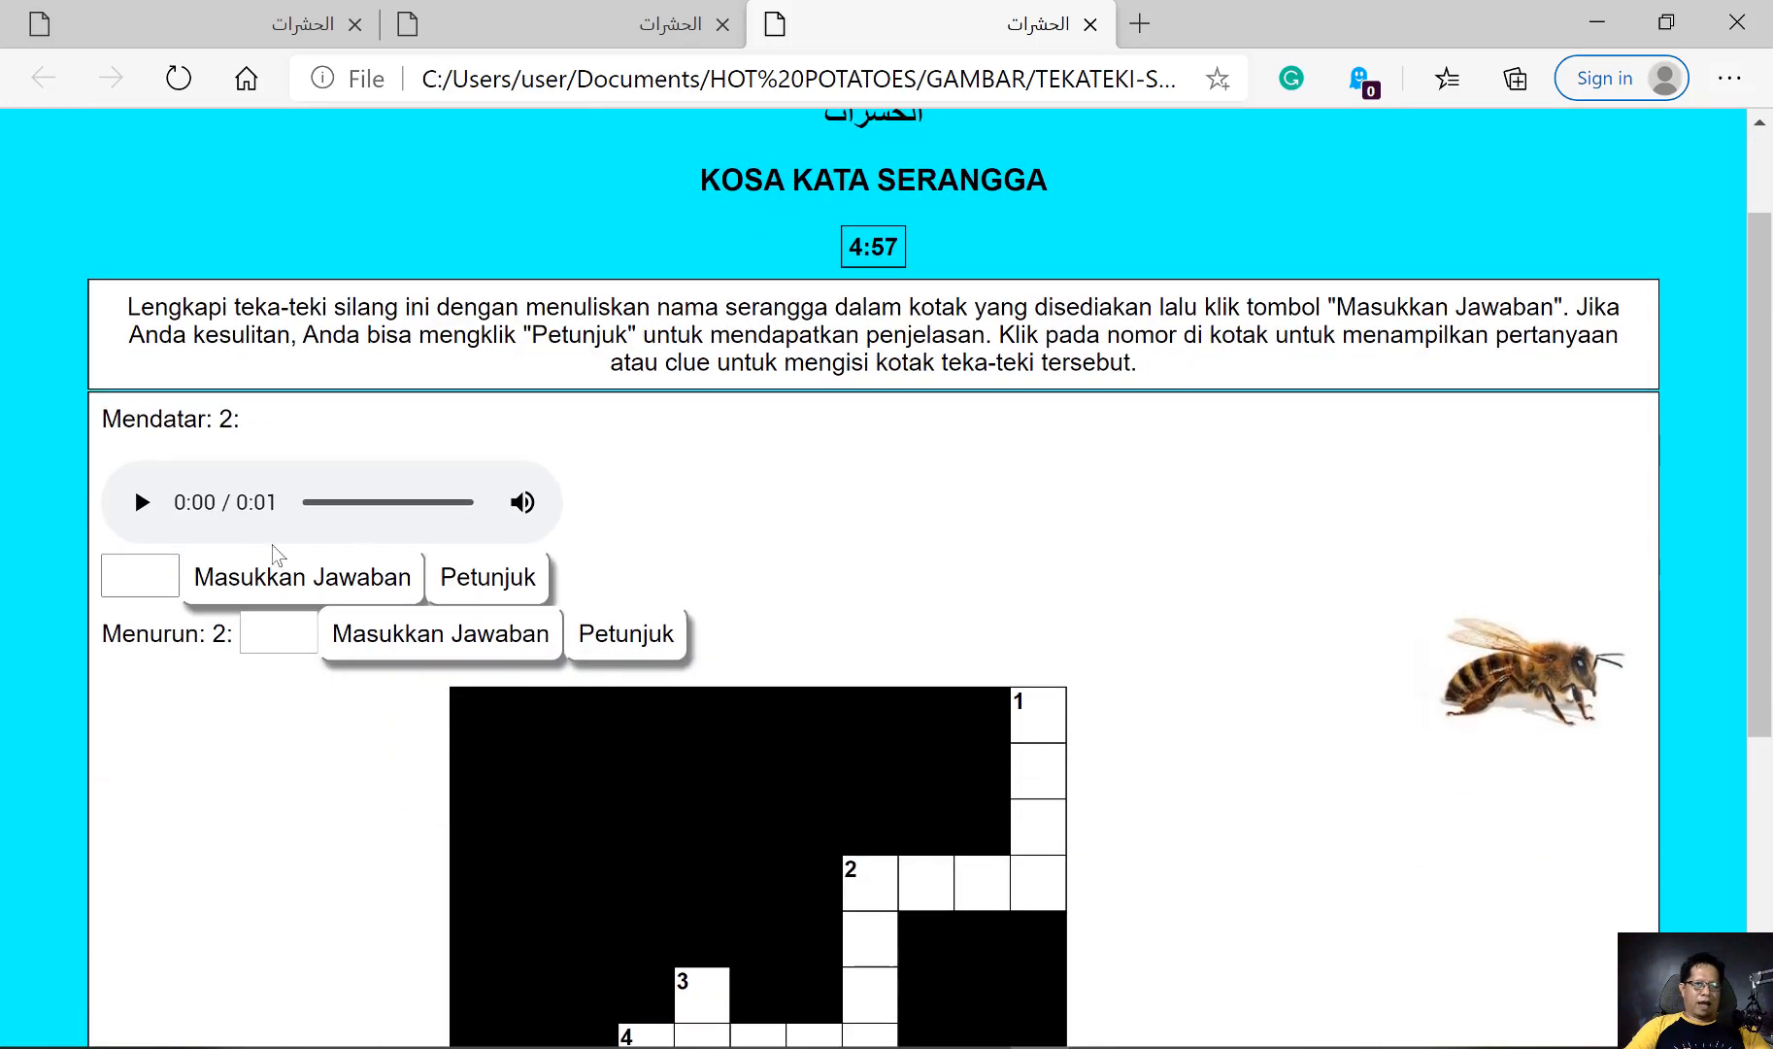
scroll(679, 515, "down", 1)
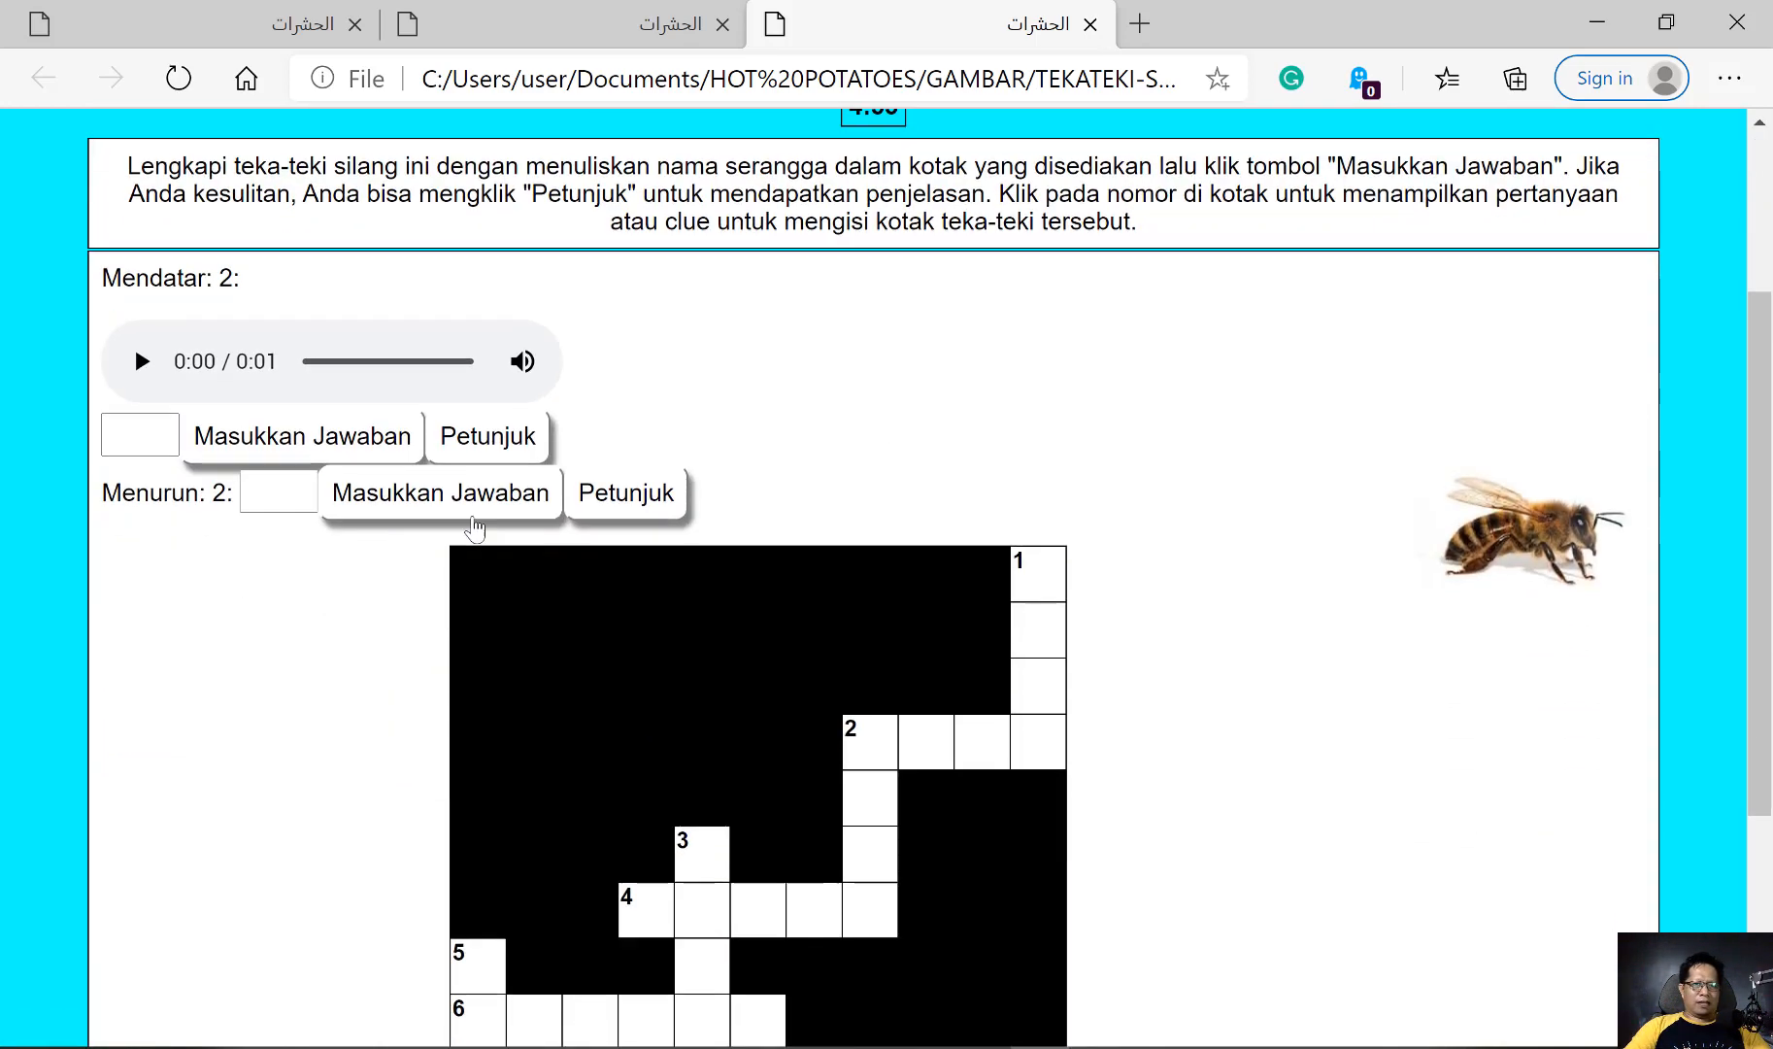
left_click(142, 362)
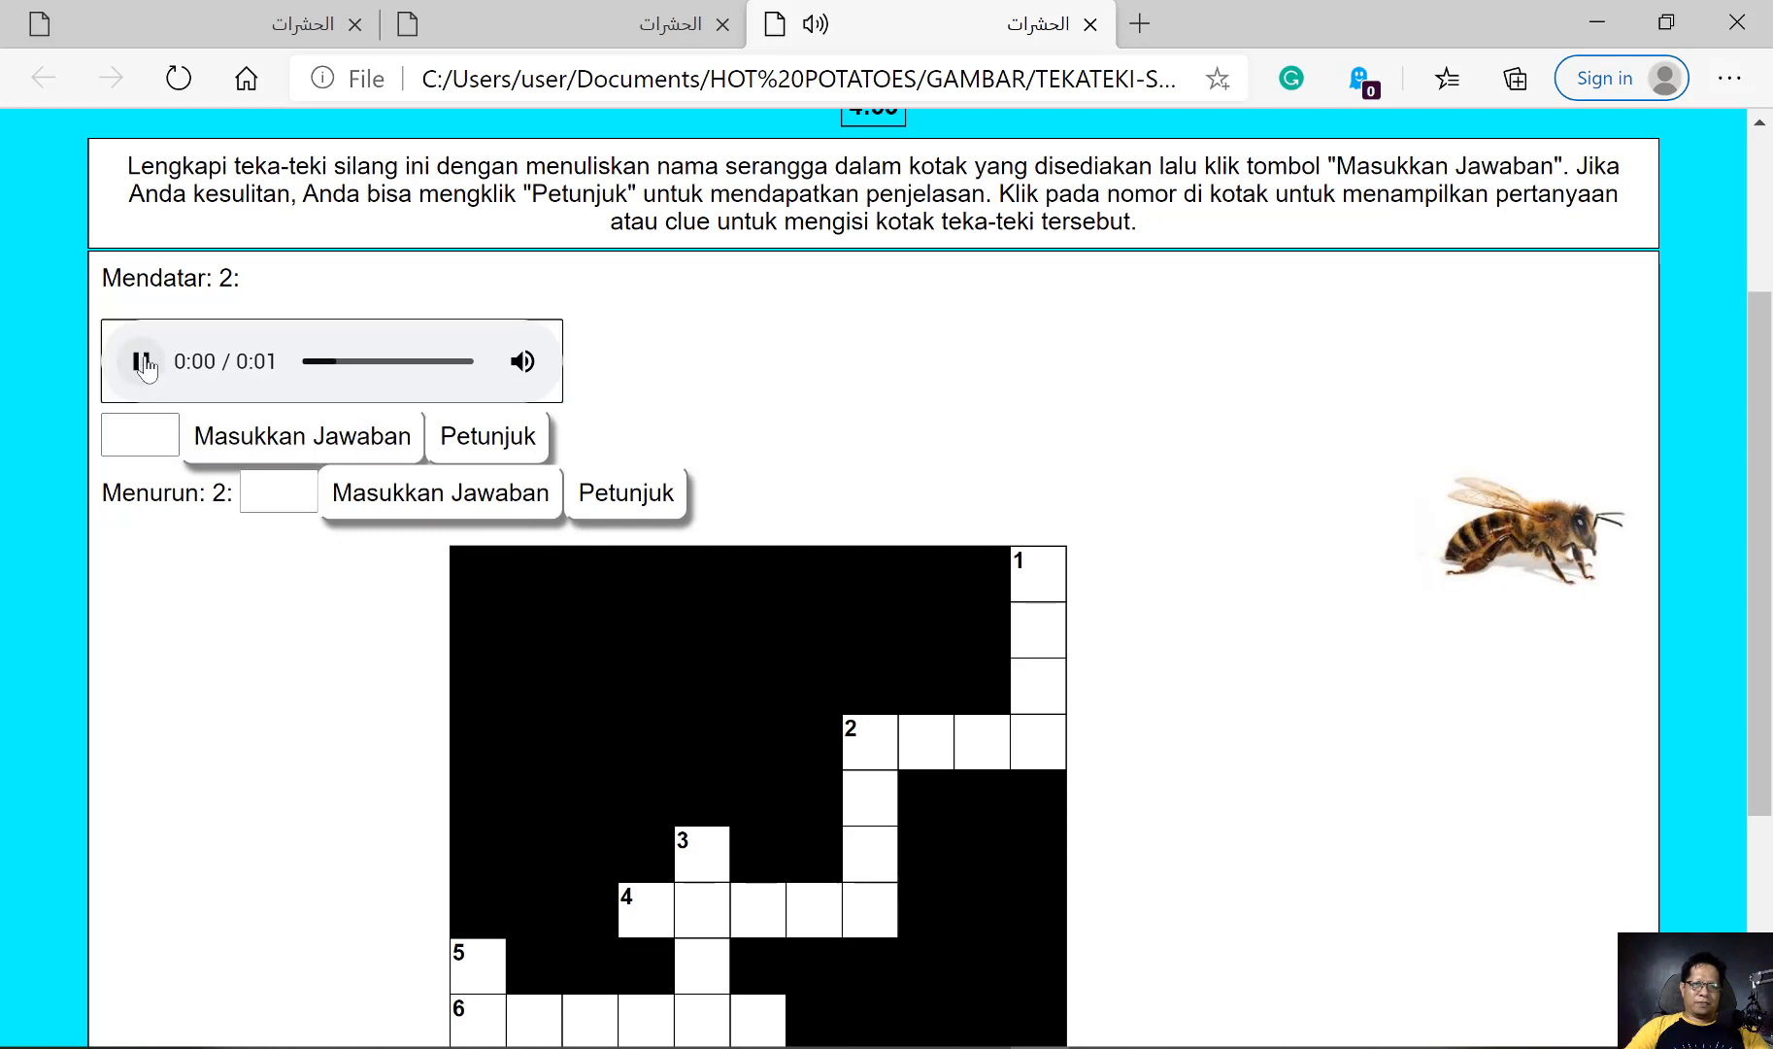
Switch the input language to Arabic (Saudi Arabia) and submit نملة as the answer to 2 across
left_click(157, 432)
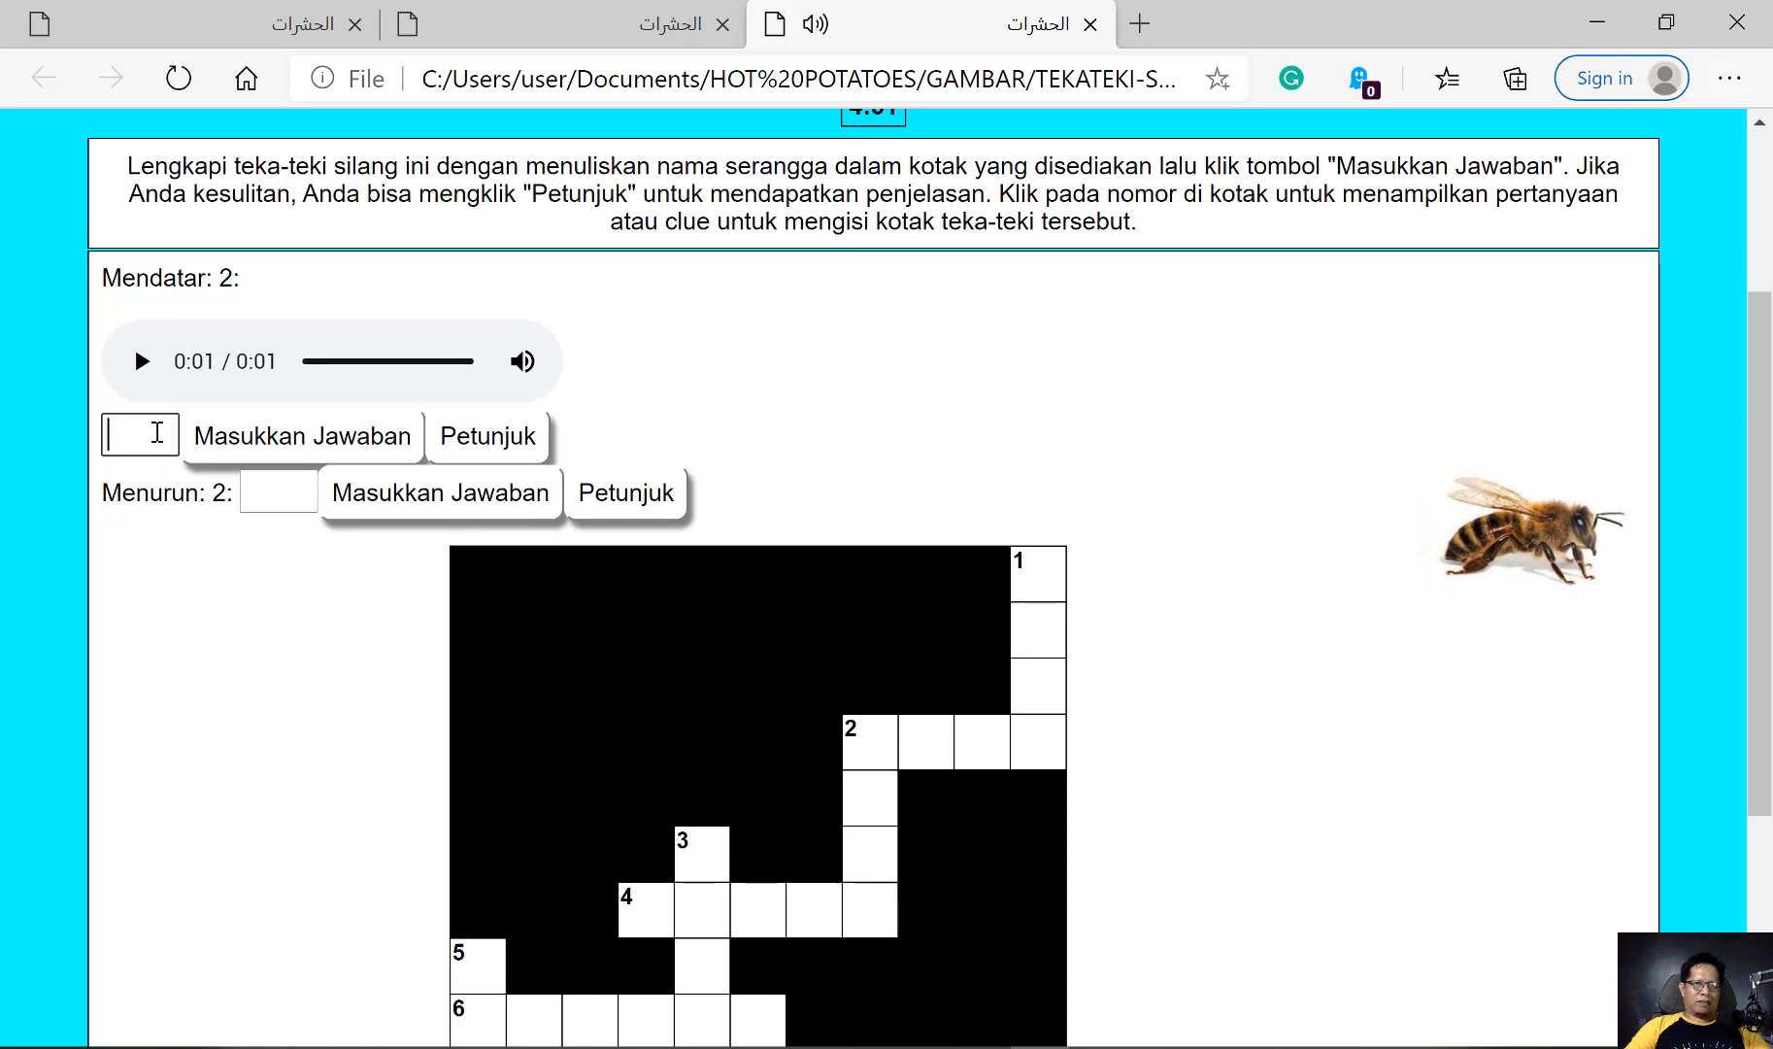
left_click(158, 434)
left_click(161, 435)
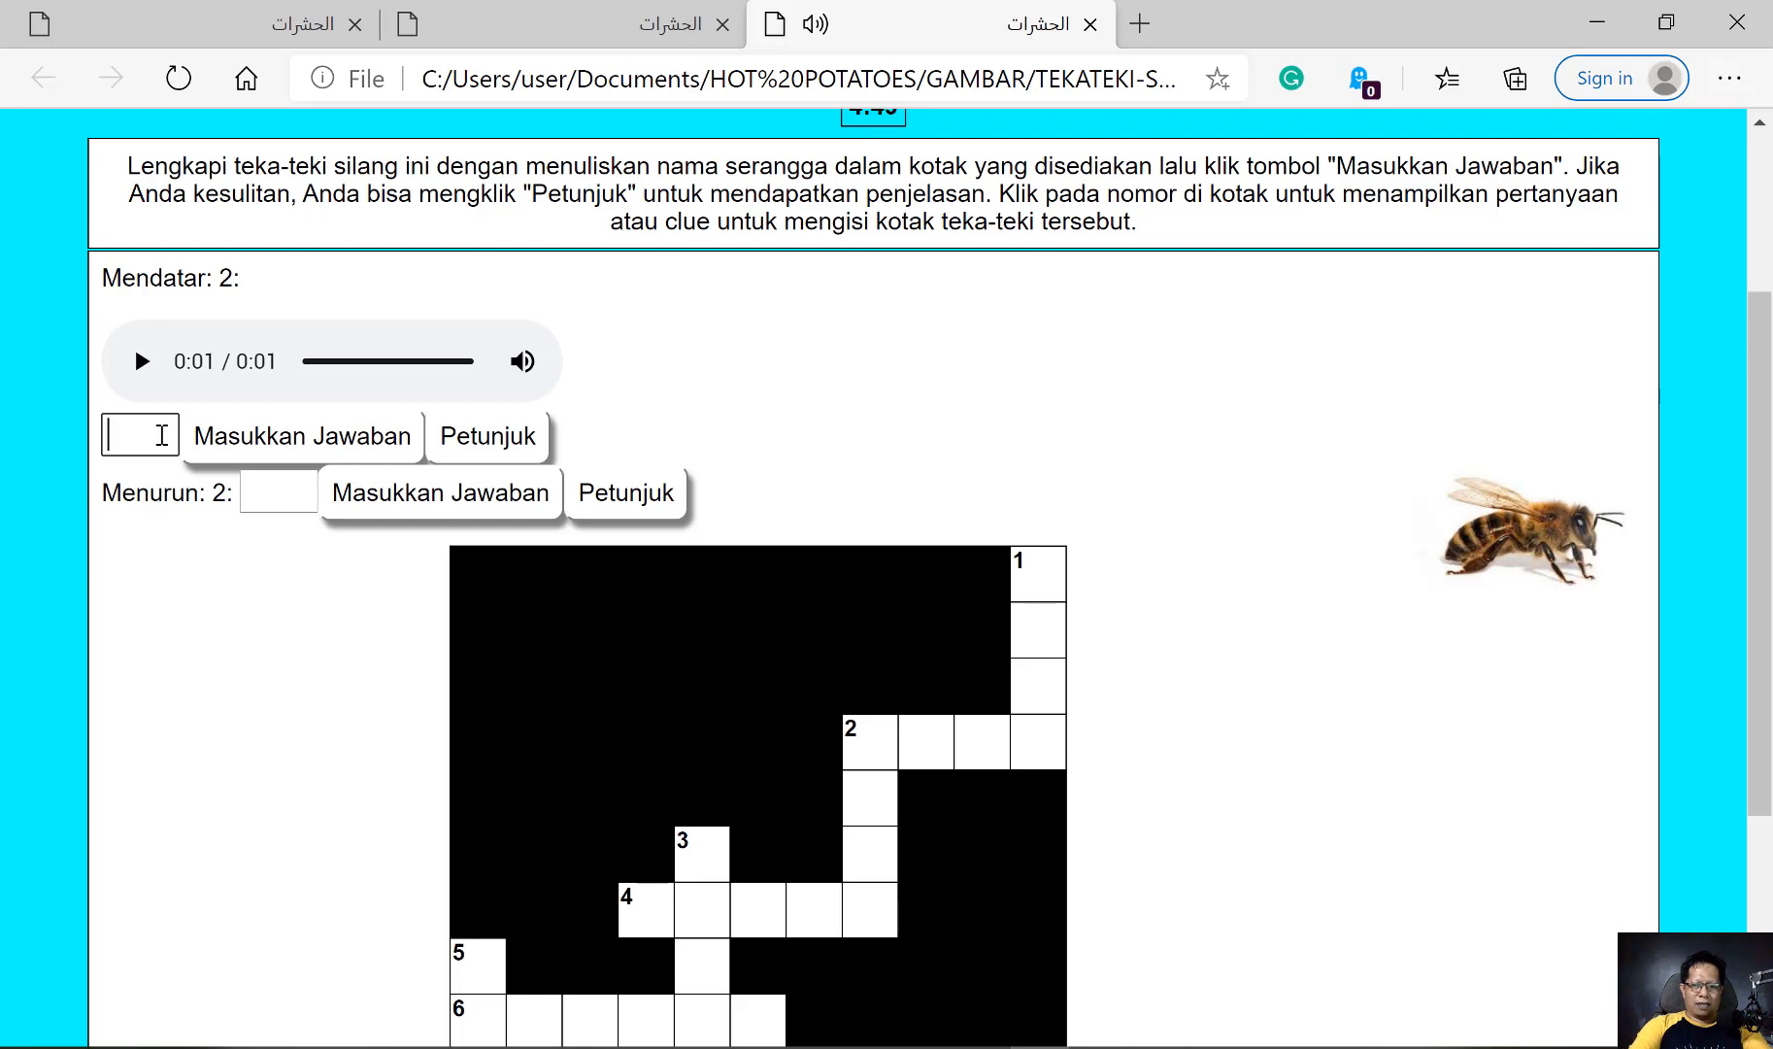
left_click(1650, 1047)
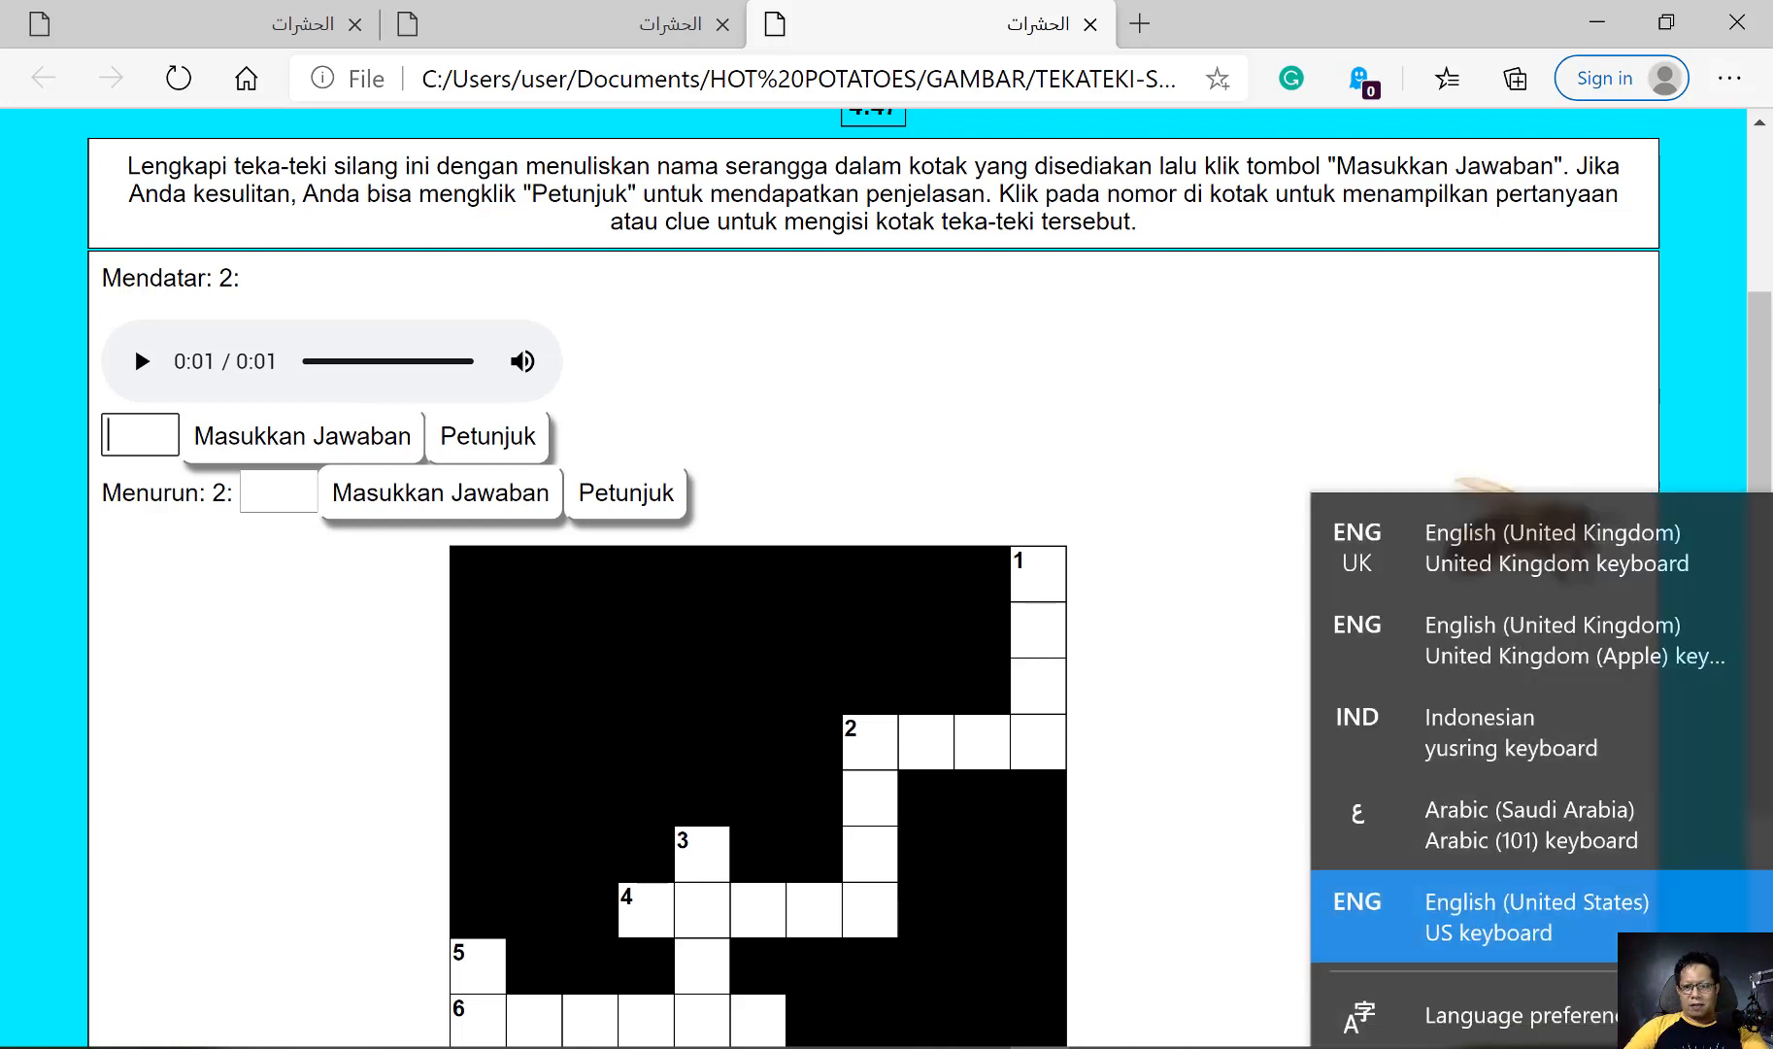
left_click(1465, 820)
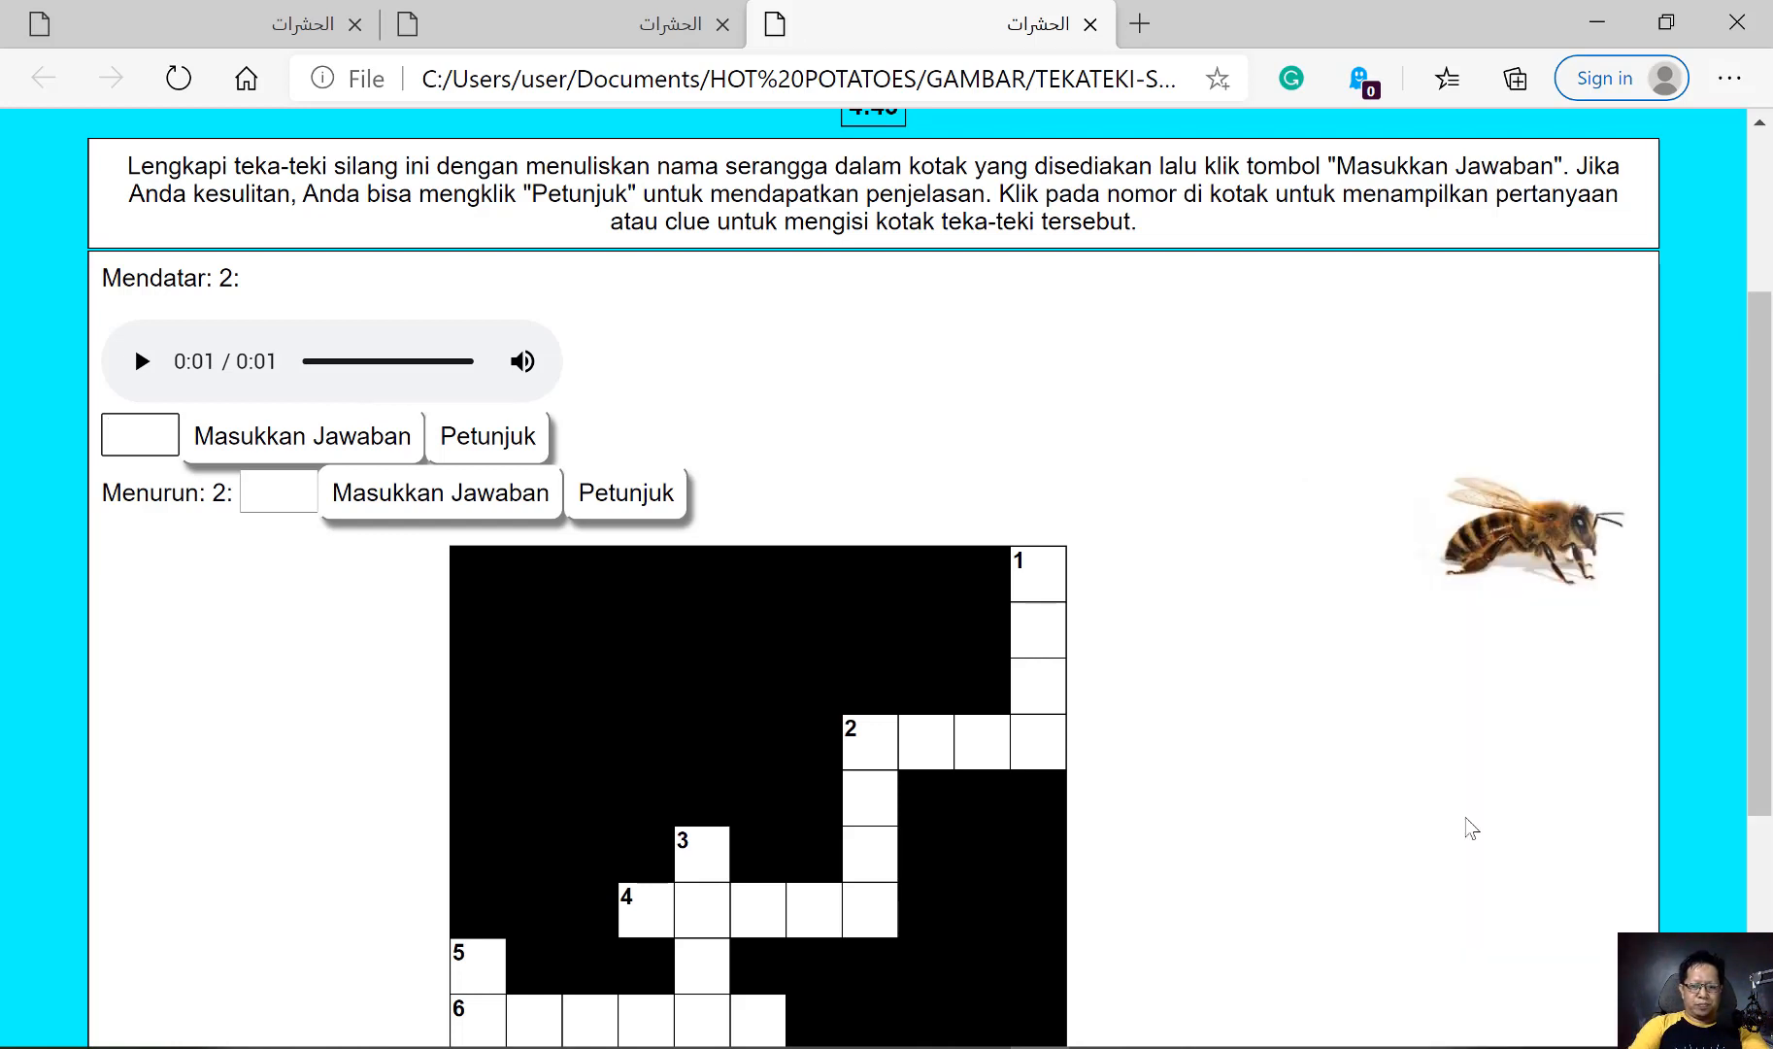
type("نحلة")
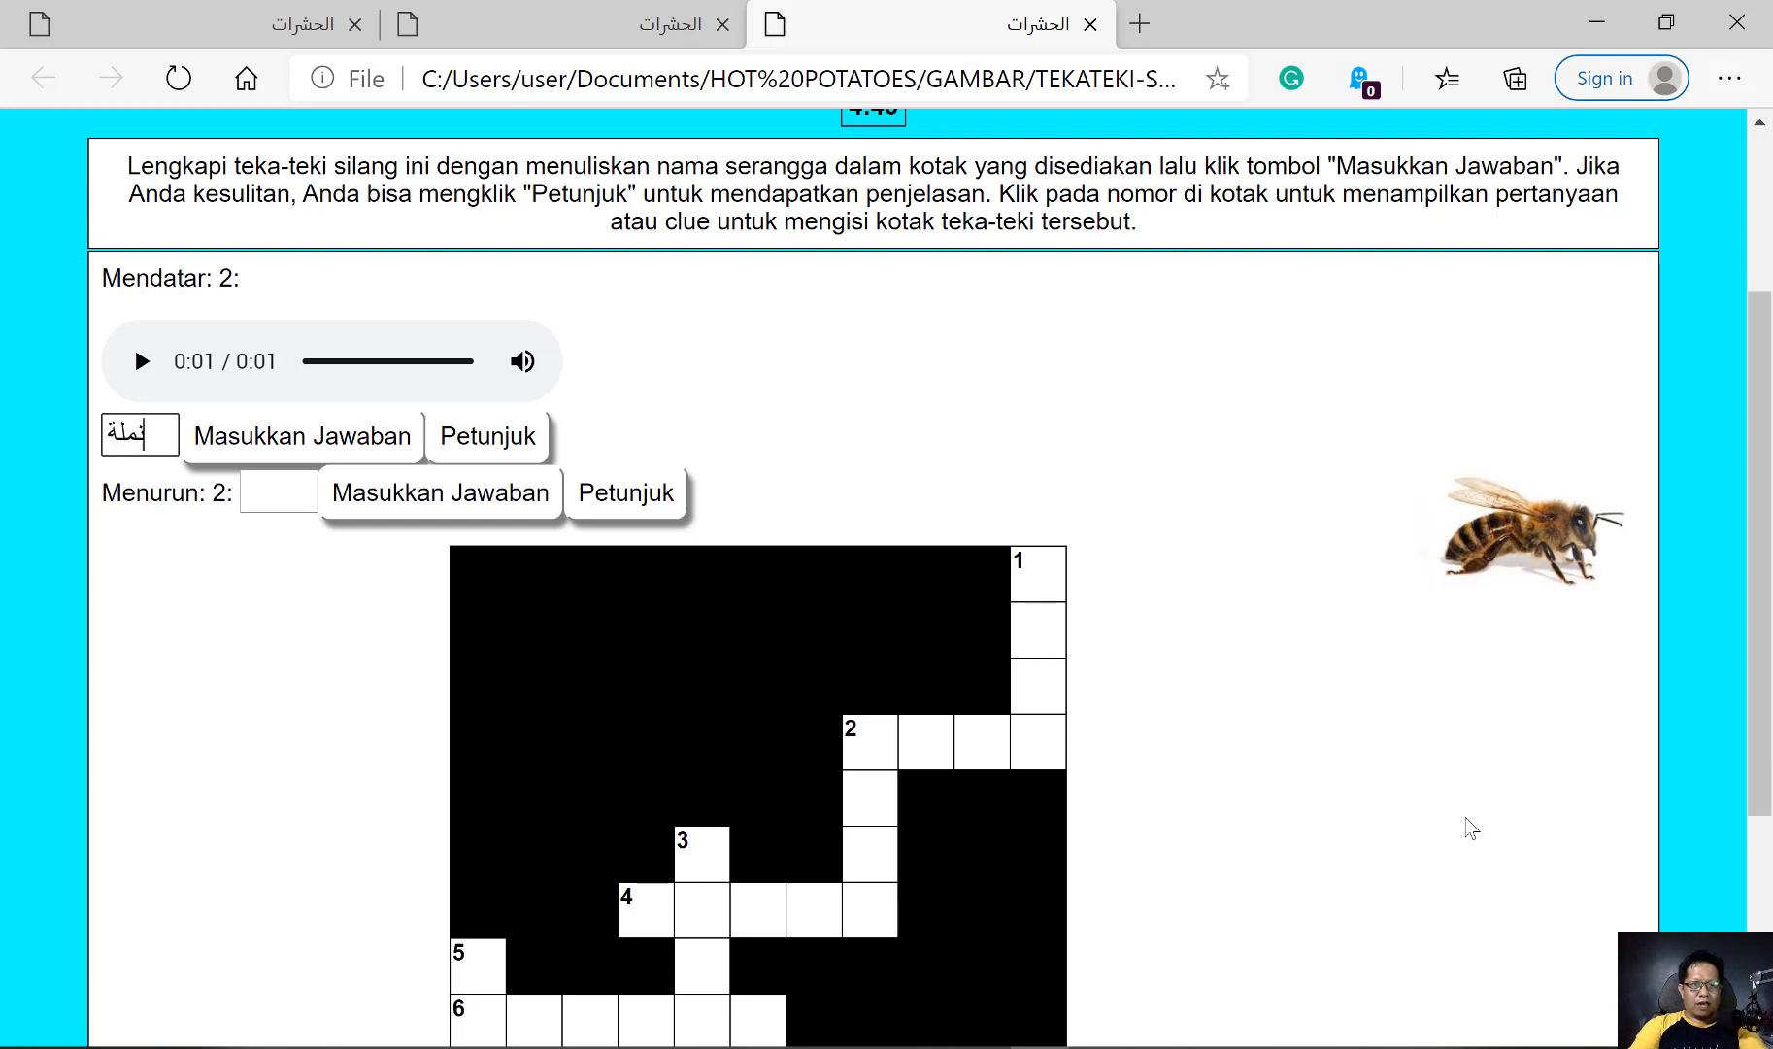
left_click(335, 445)
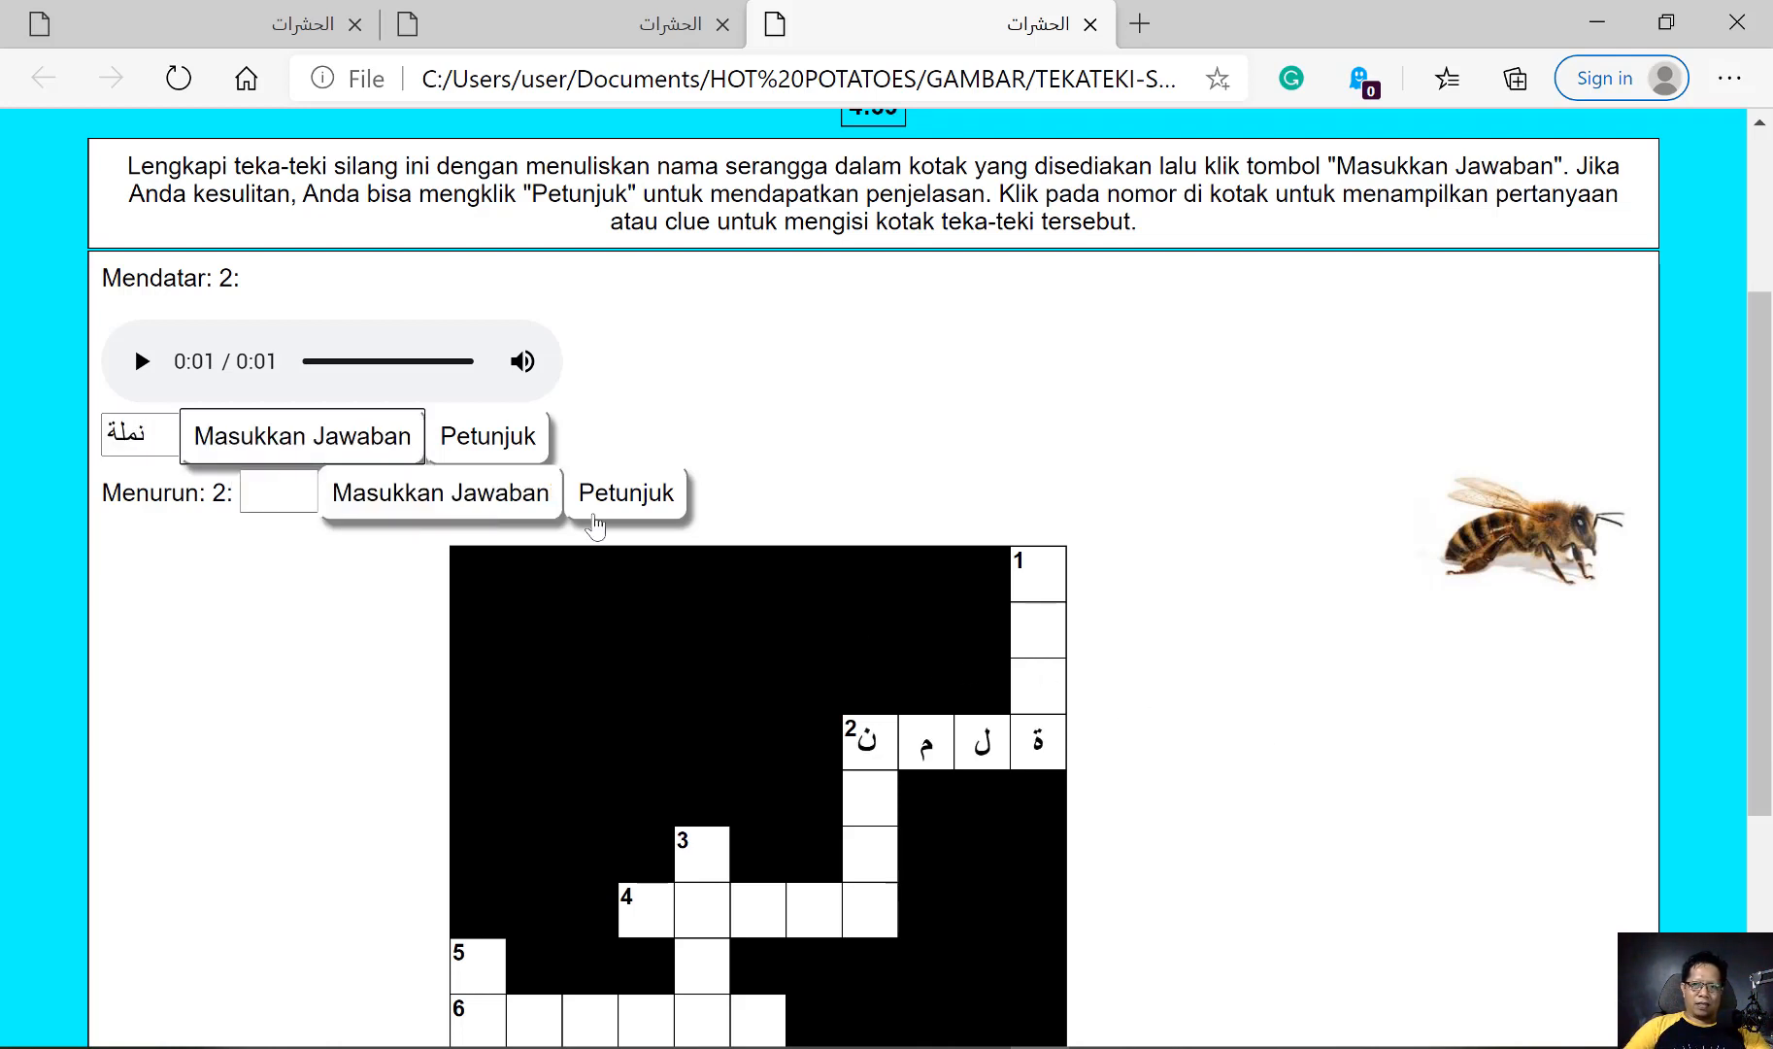
Submit نحلة as the answer to 2 down, the bee picture clue
left_click(273, 492)
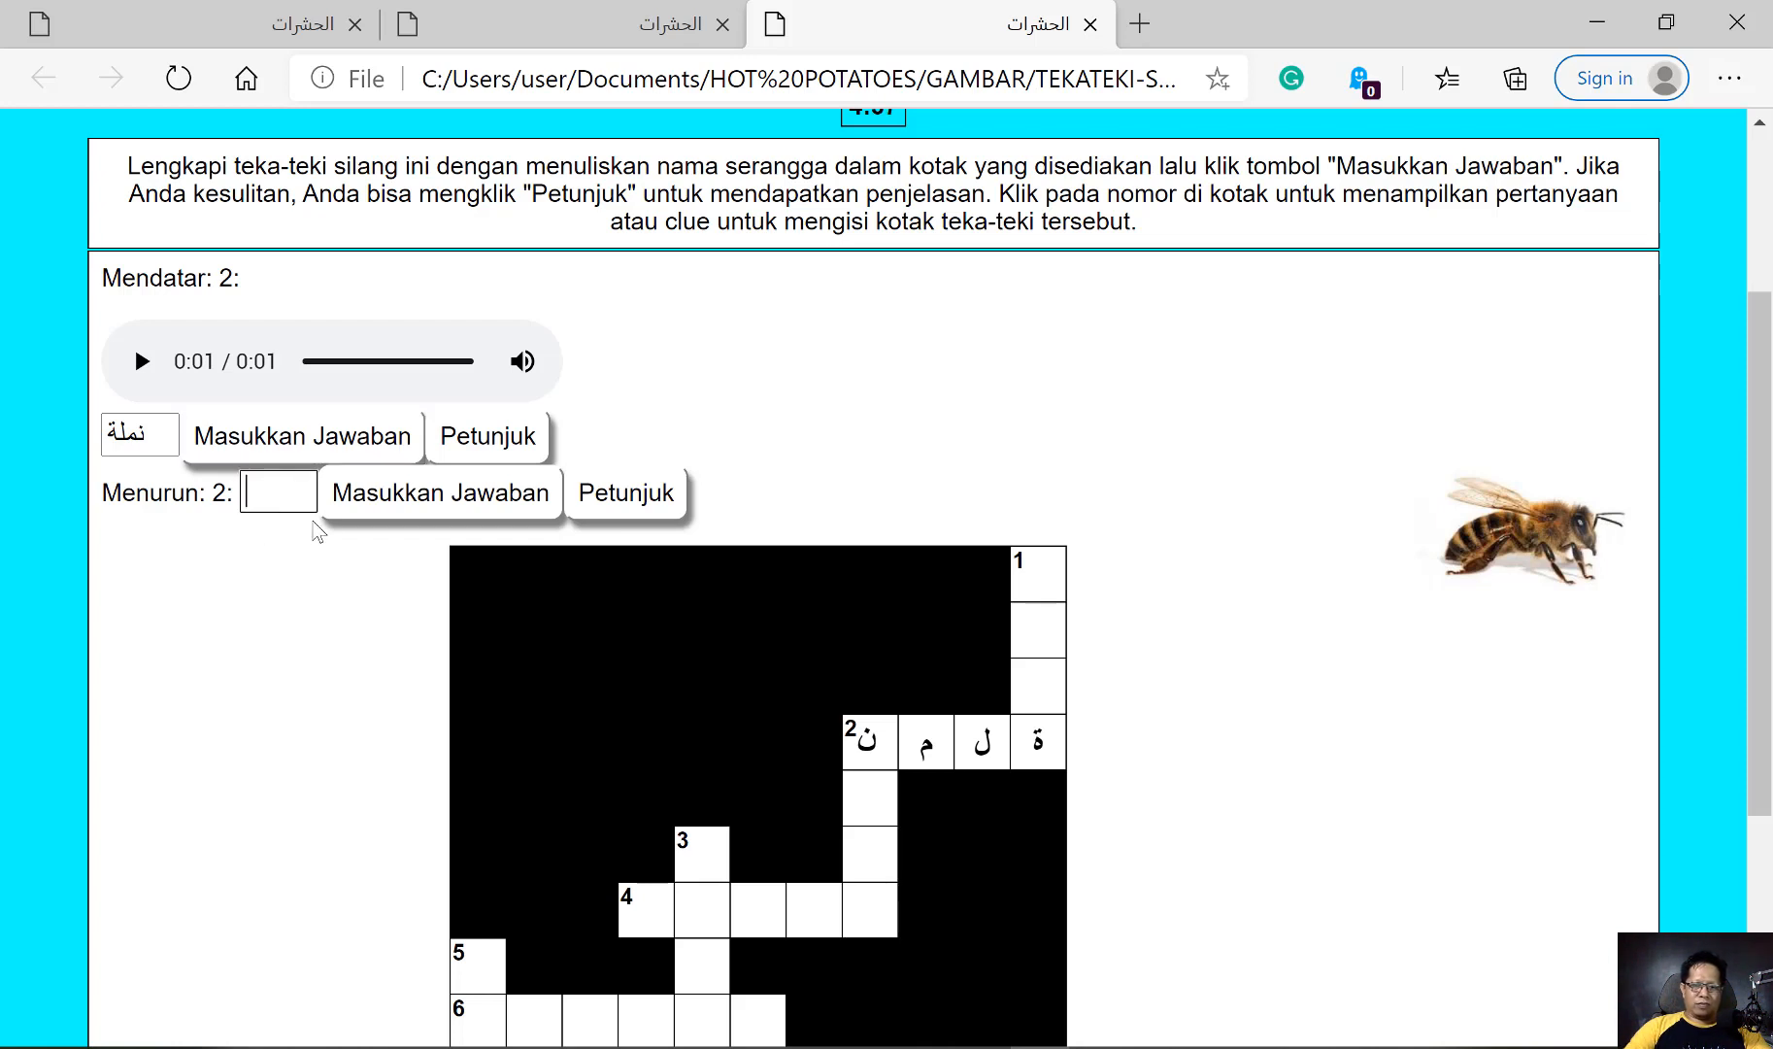
type("نحلة")
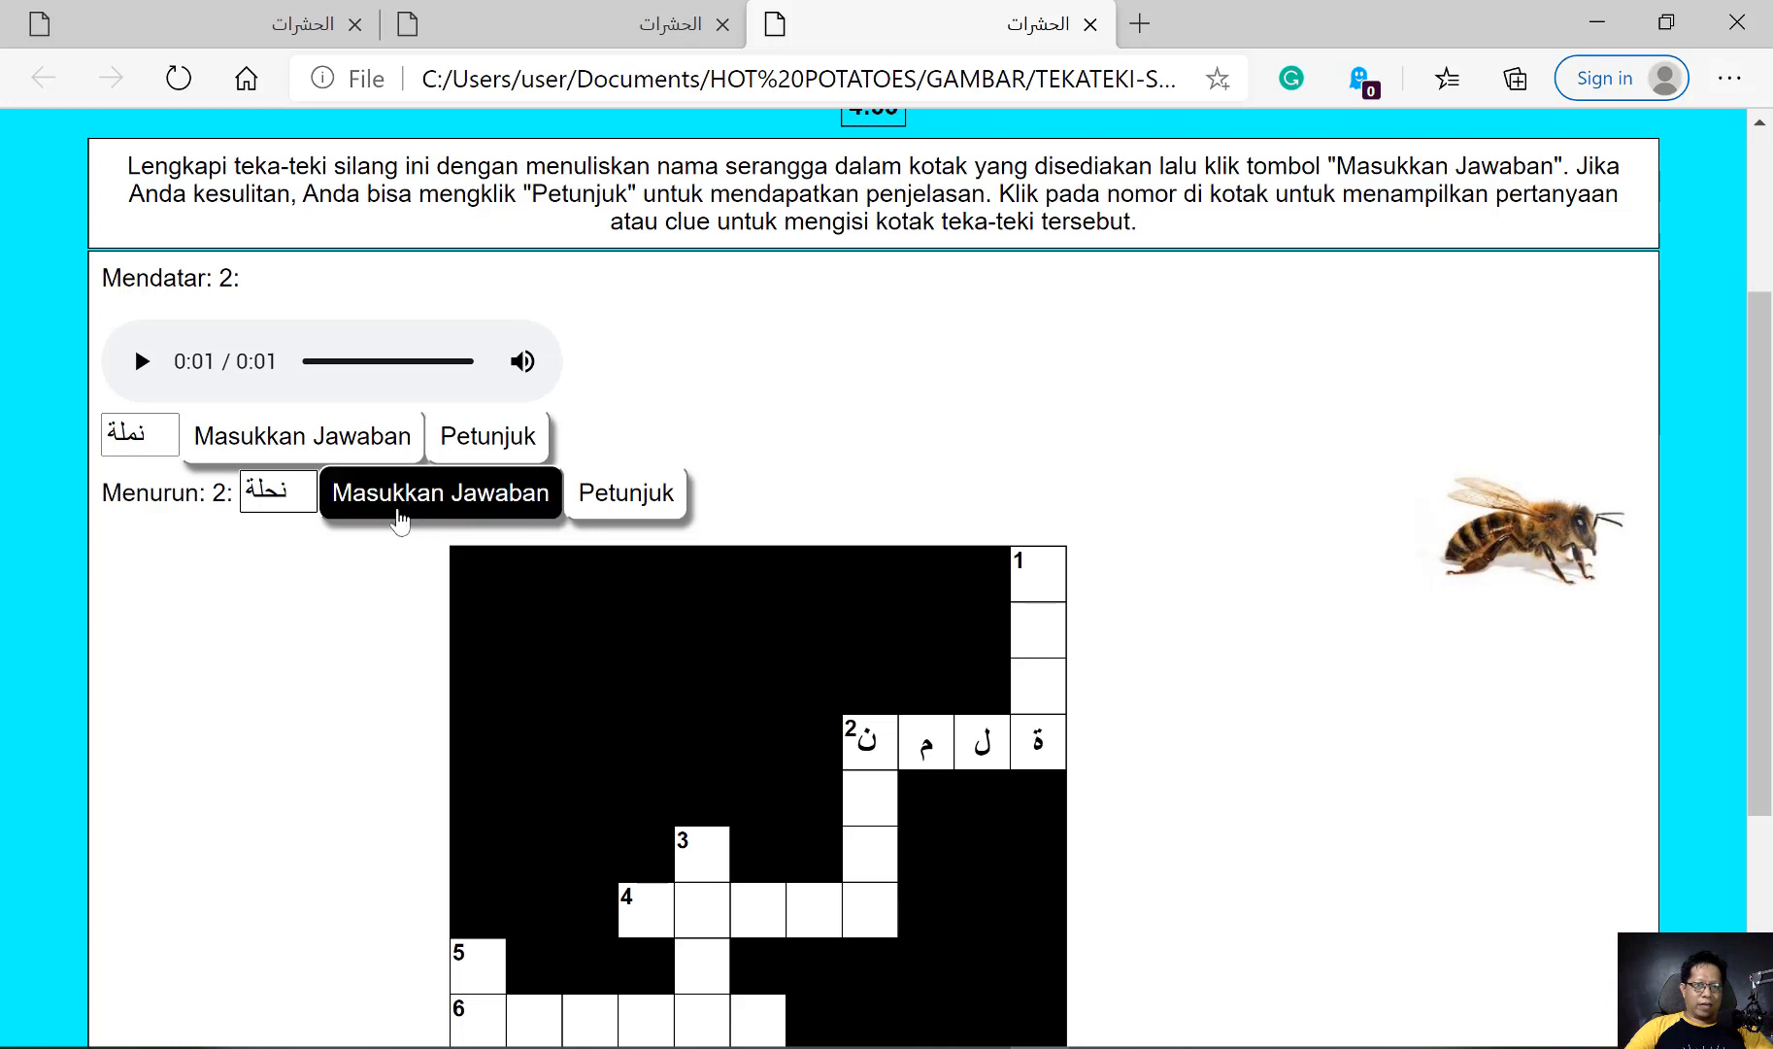
left_click(397, 505)
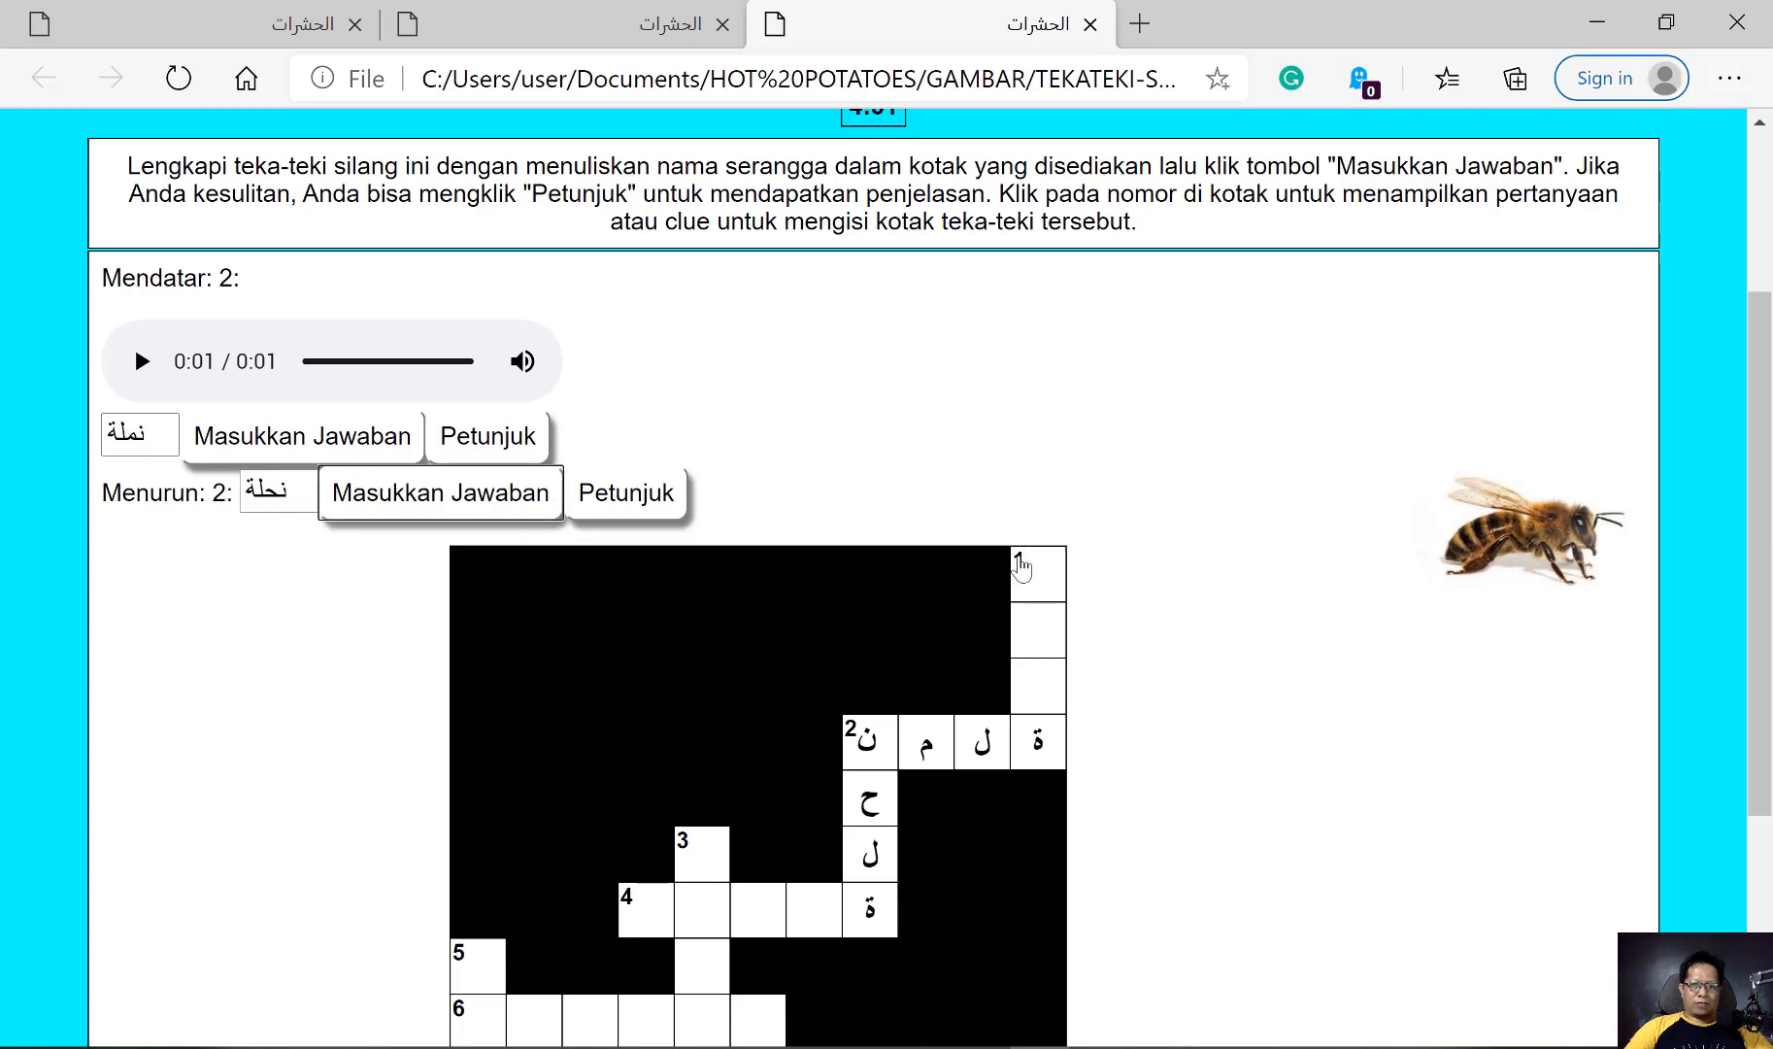
Open the 1 down gecko picture clue, submit وزغة as its answer and check how it fills the grid
left_click(1019, 559)
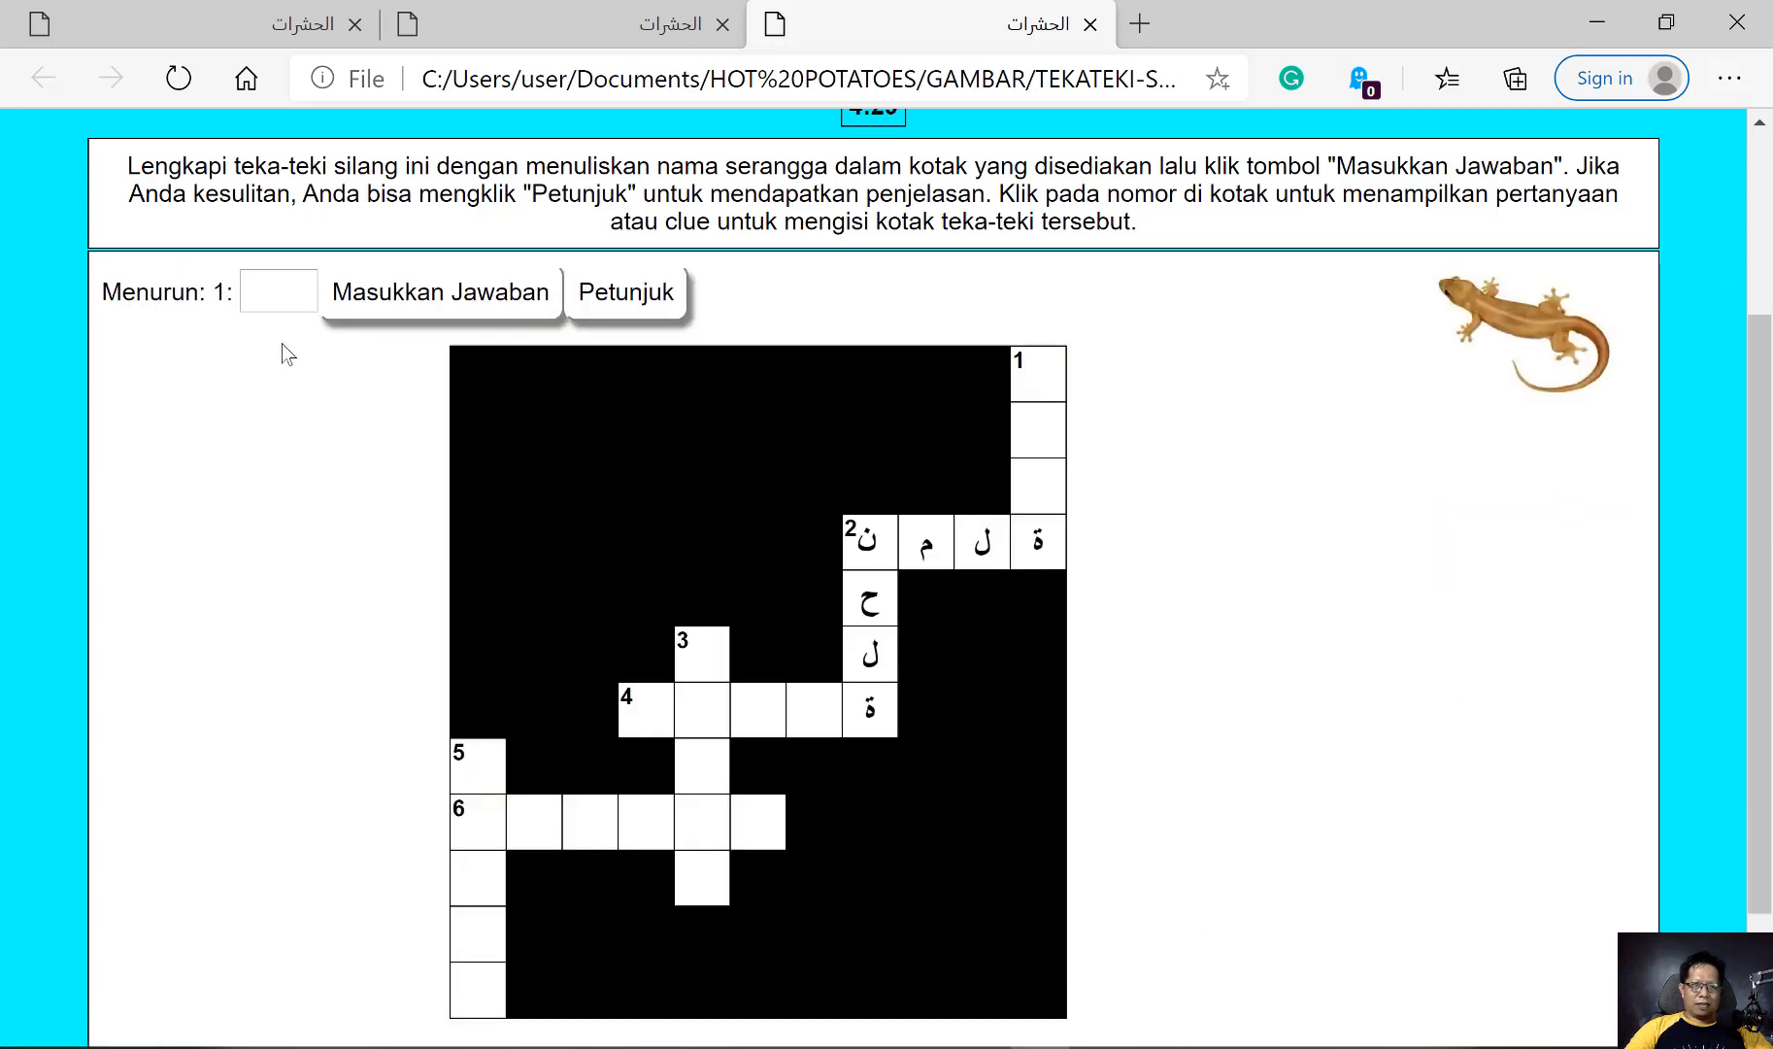
left_click(274, 290)
type("وزغة")
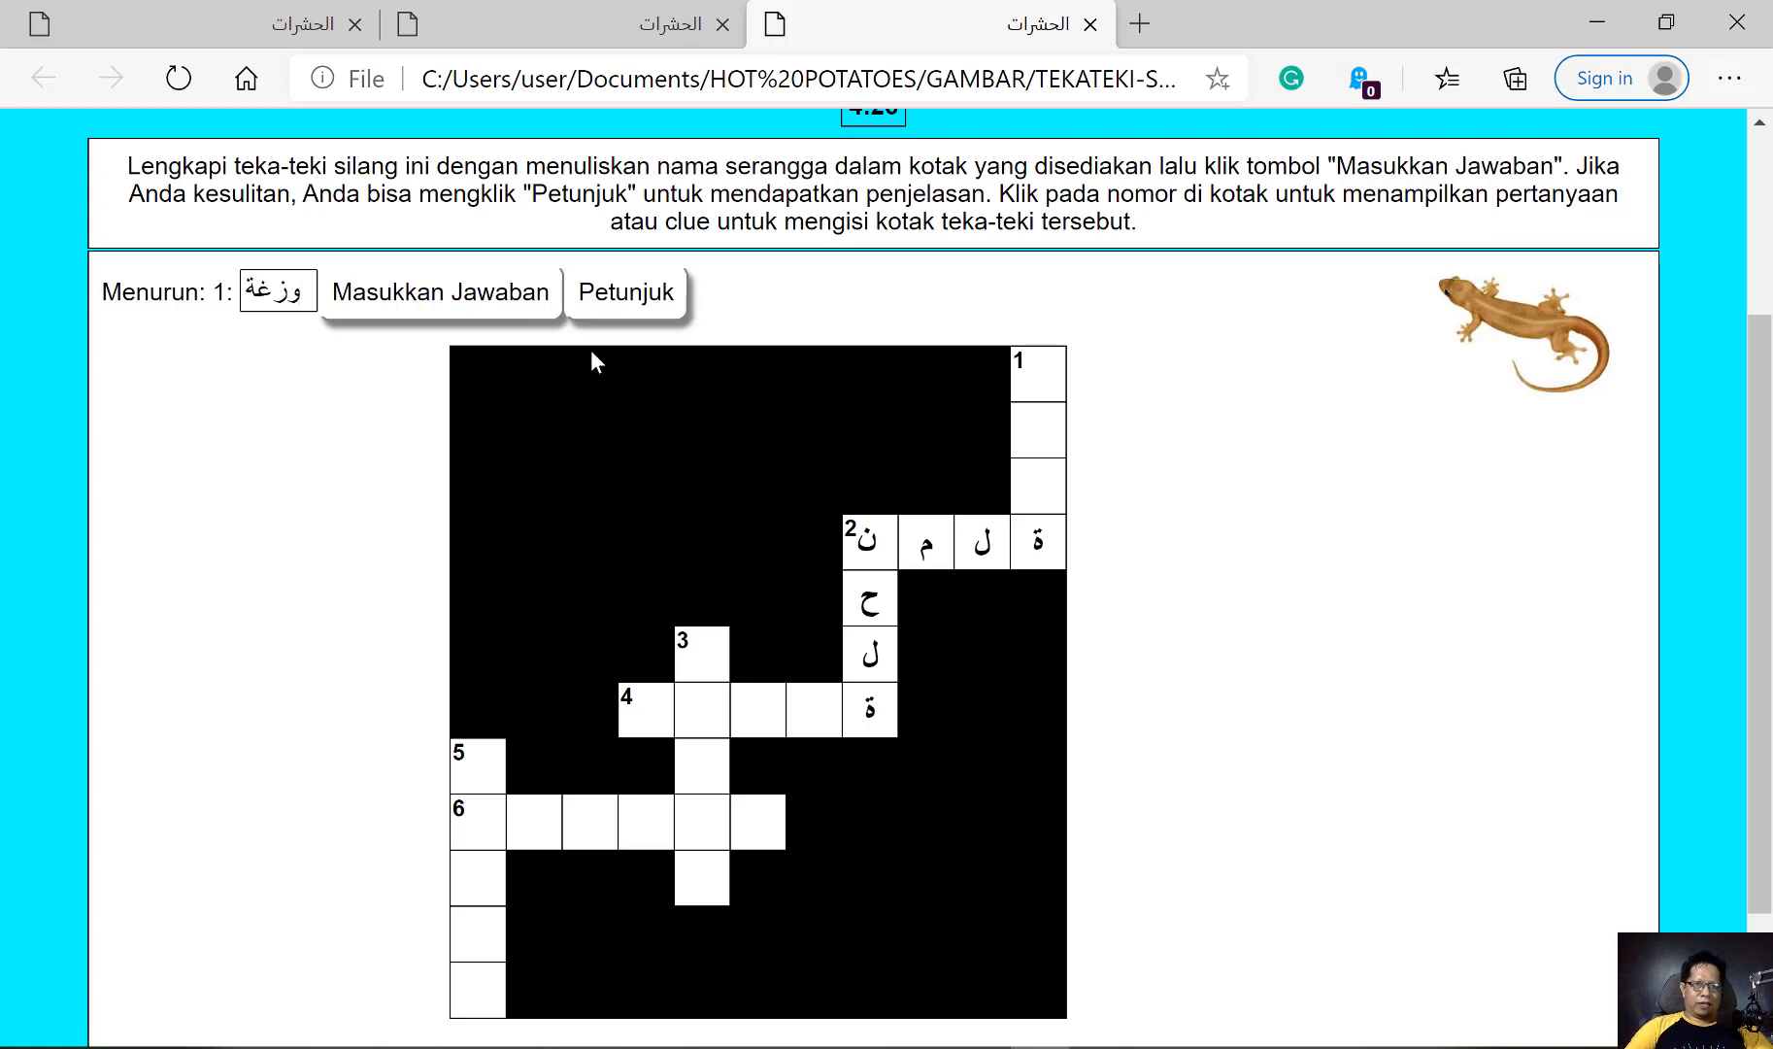
left_click(463, 290)
scroll(1074, 423, "down", 2)
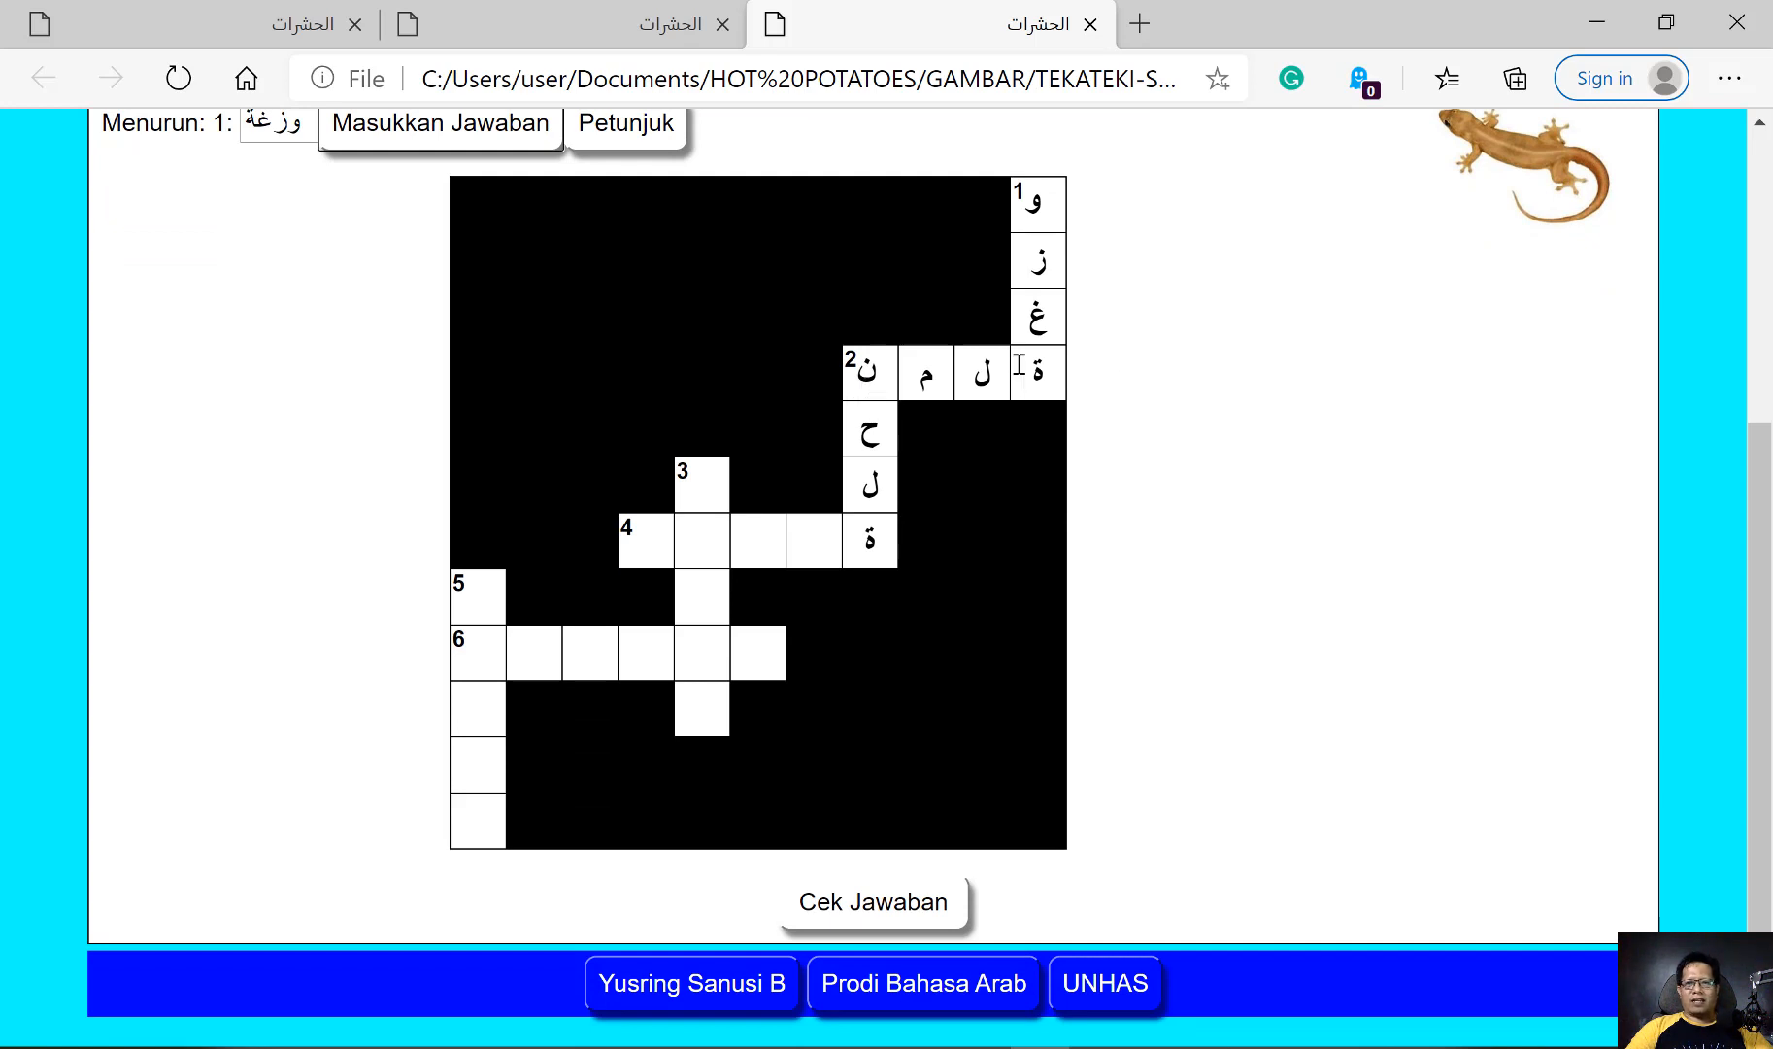
scroll(1064, 398, "up", 2)
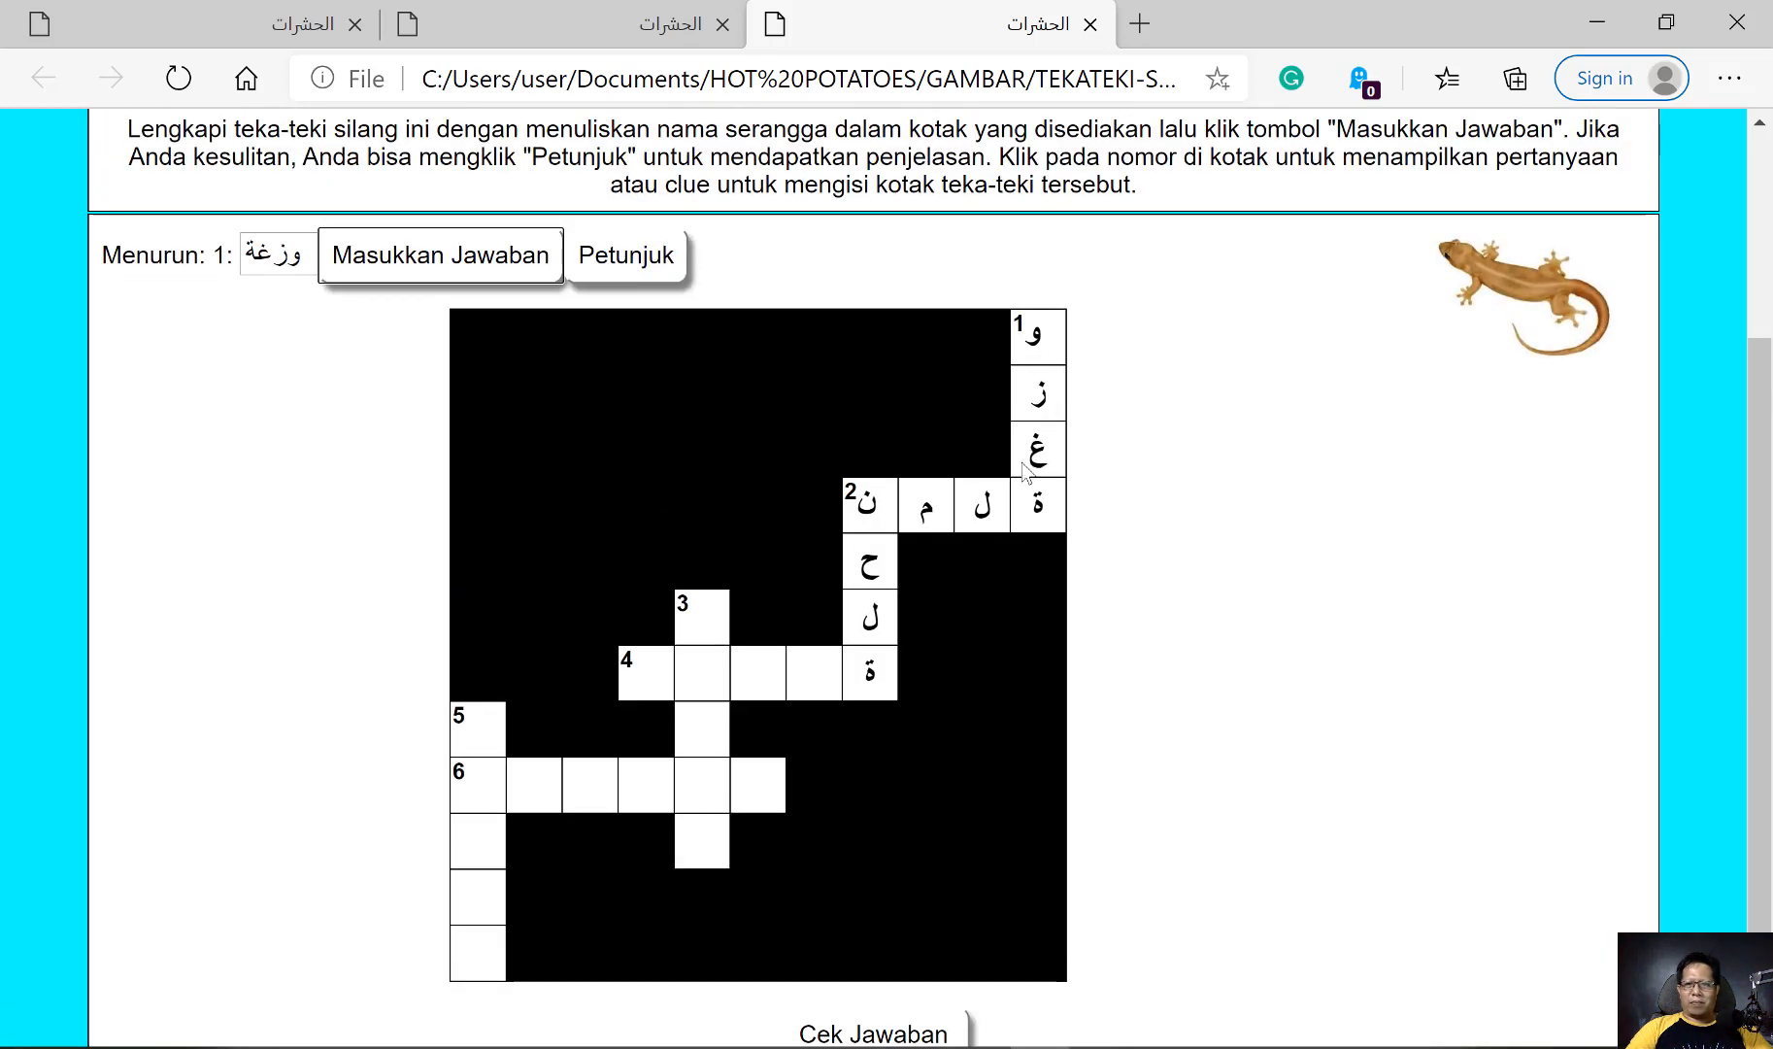
left_click_drag(310, 263, 246, 249)
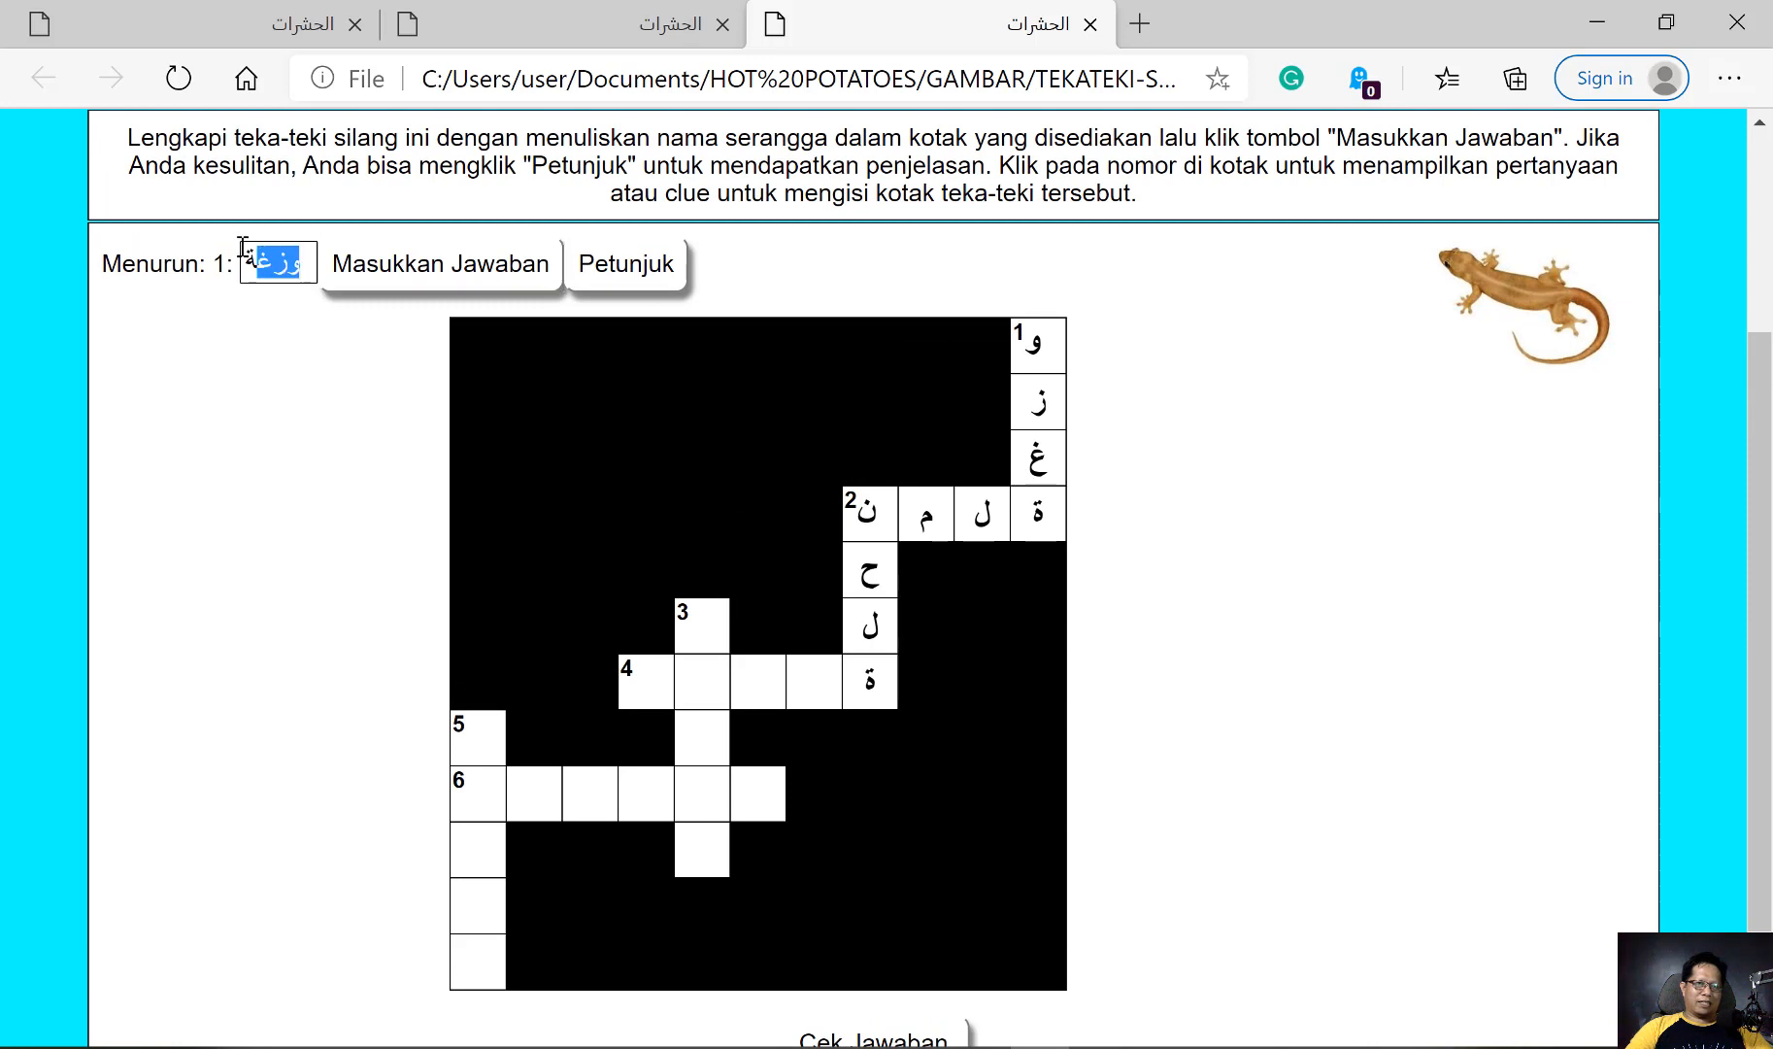
left_click(1195, 526)
Open the 3 down cockroach picture clue and submit صرصور as its answer
scroll(1120, 587, "down", 2)
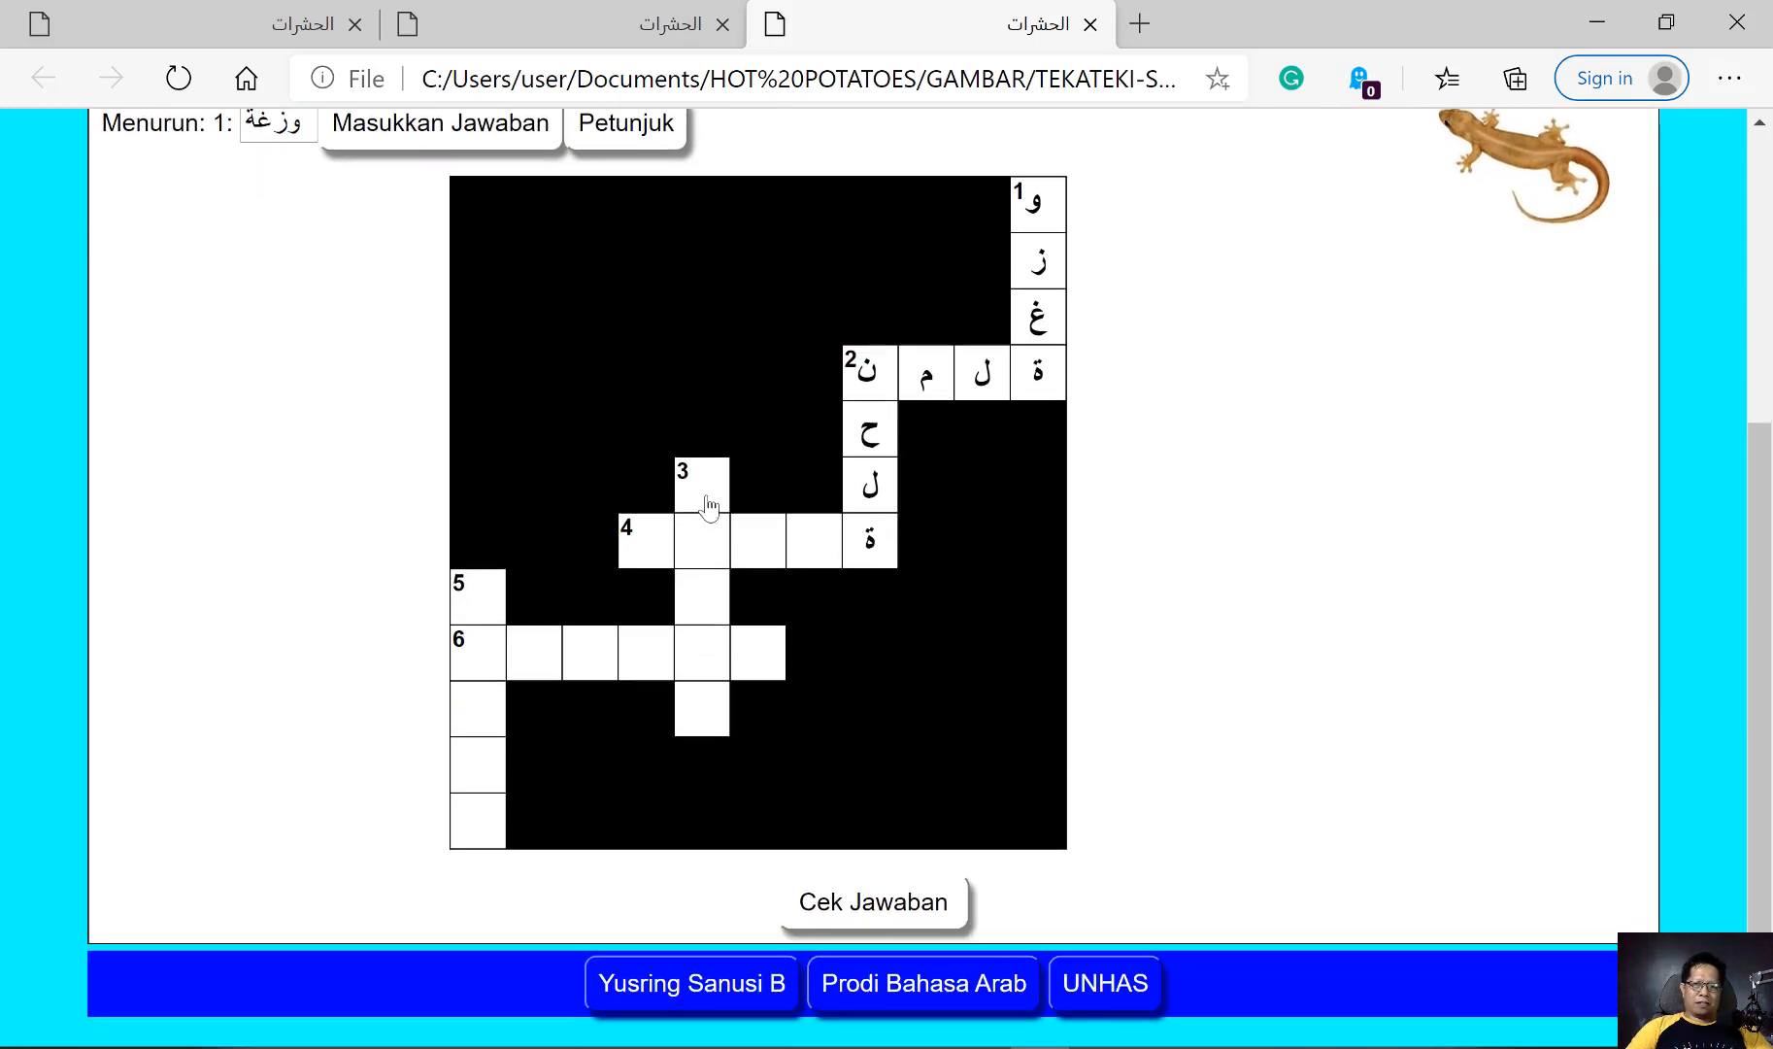
left_click(685, 479)
scroll(1194, 327, "up", 2)
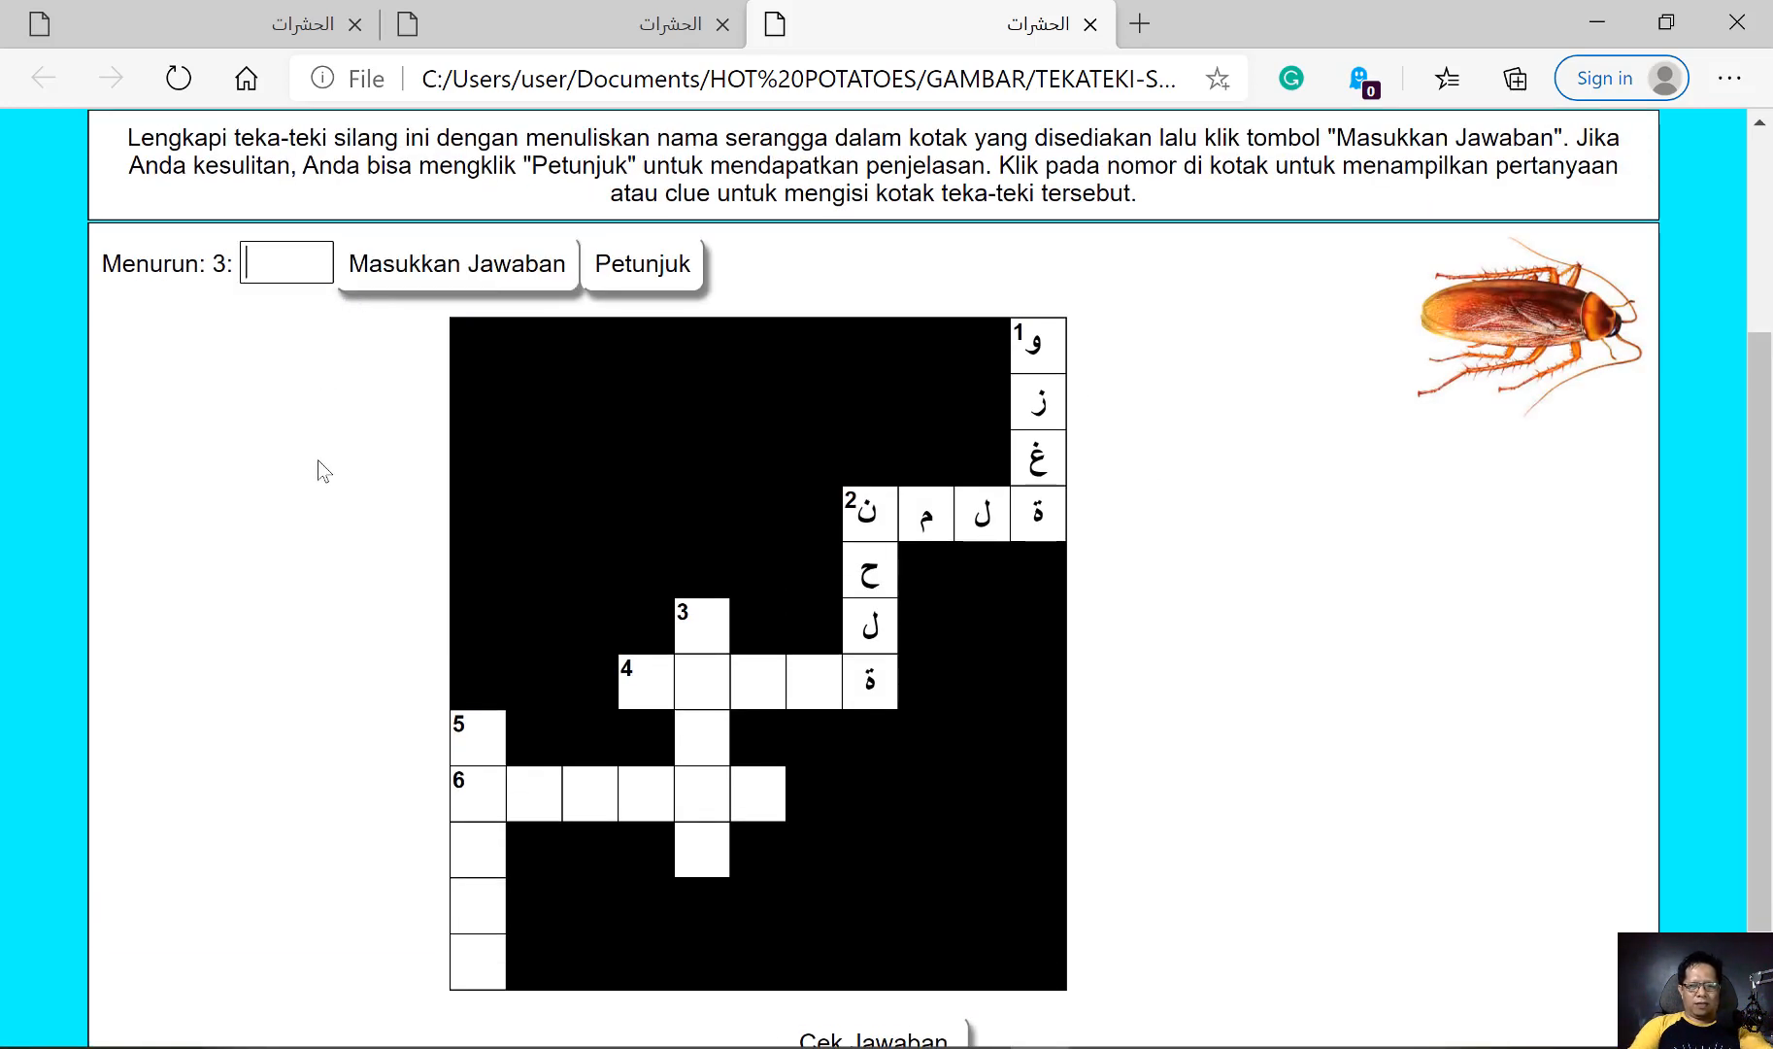
type("صرص")
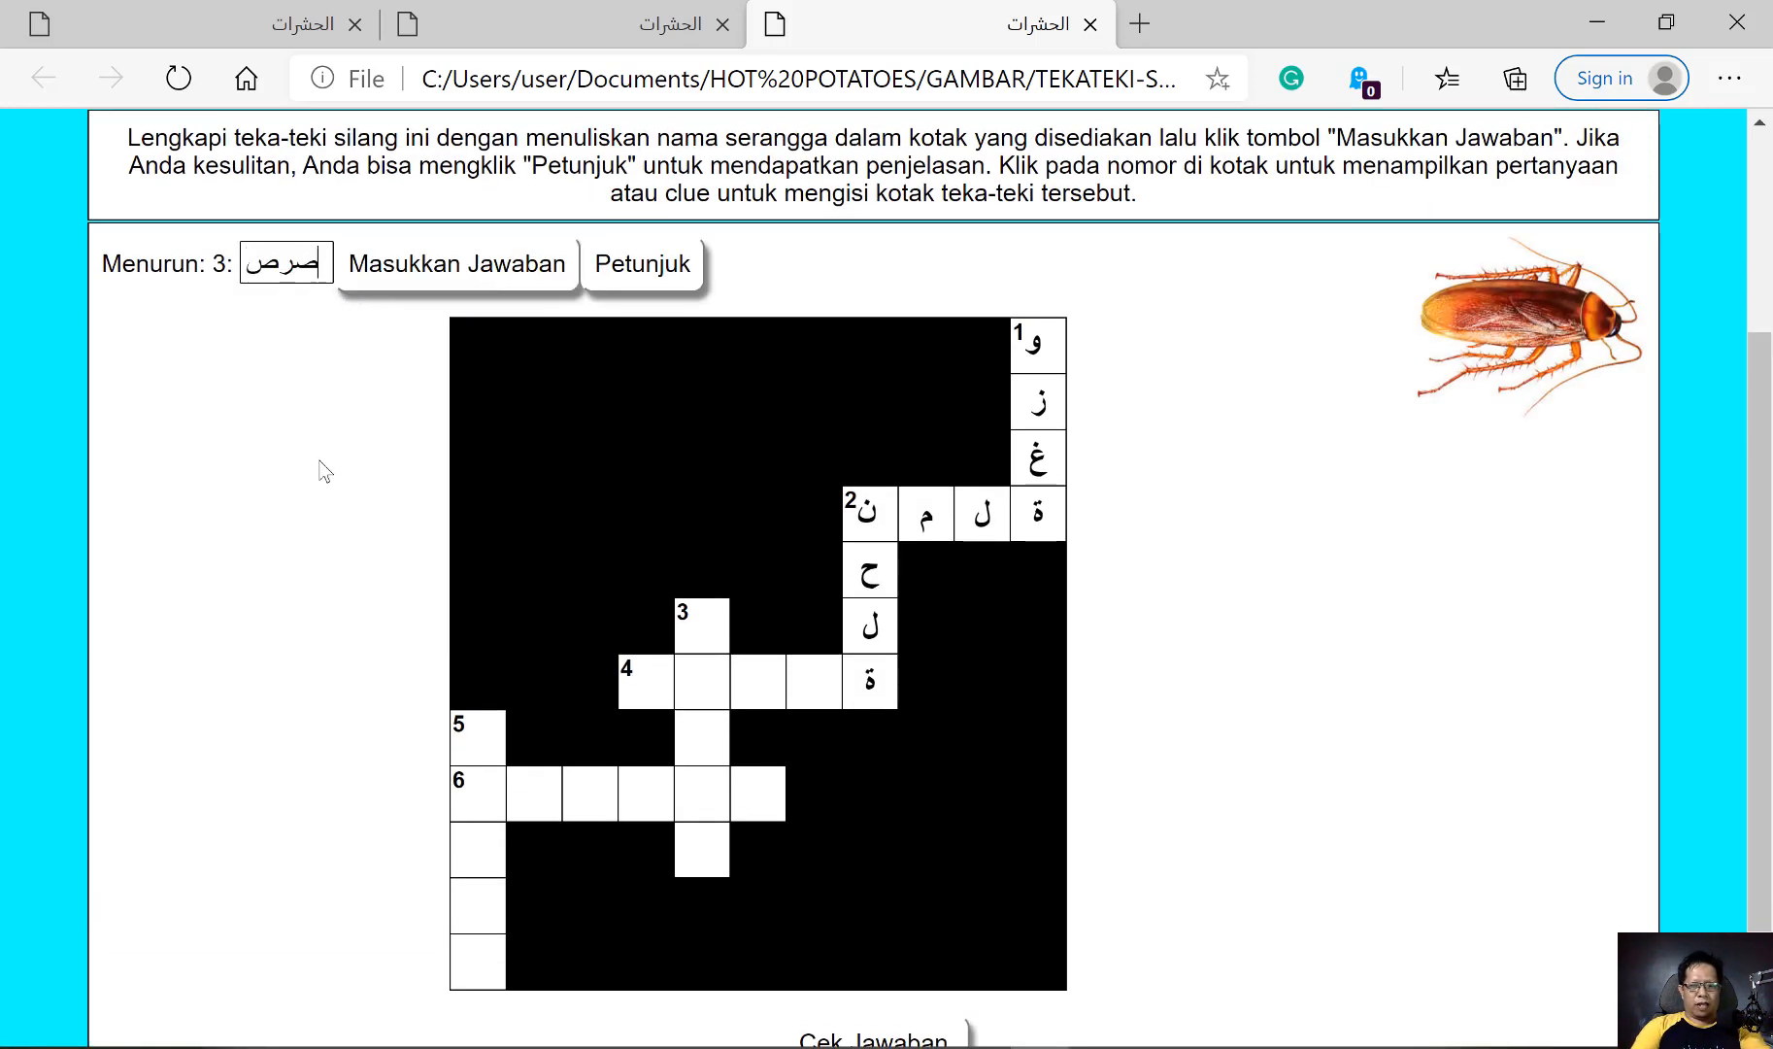
type("ور")
left_click(483, 272)
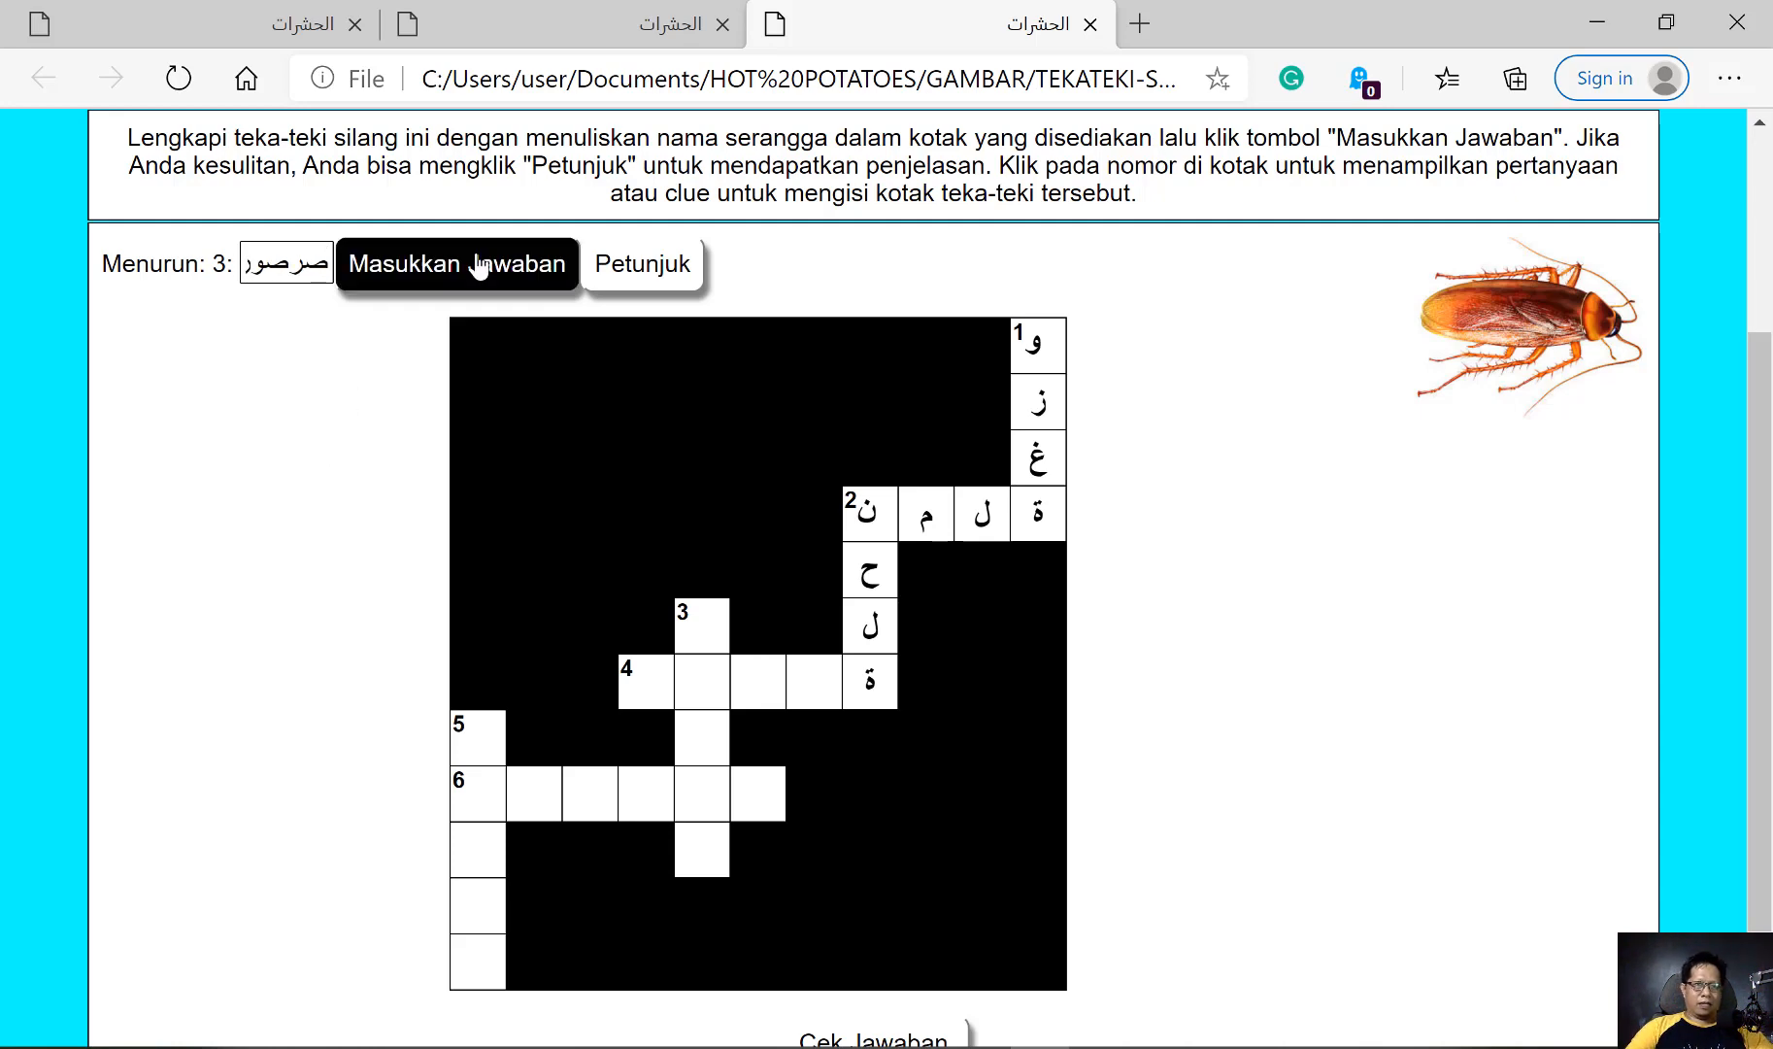
Open the 4 across clue, play its audio and submit فراشة as the answer
scroll(670, 555, "down", 3)
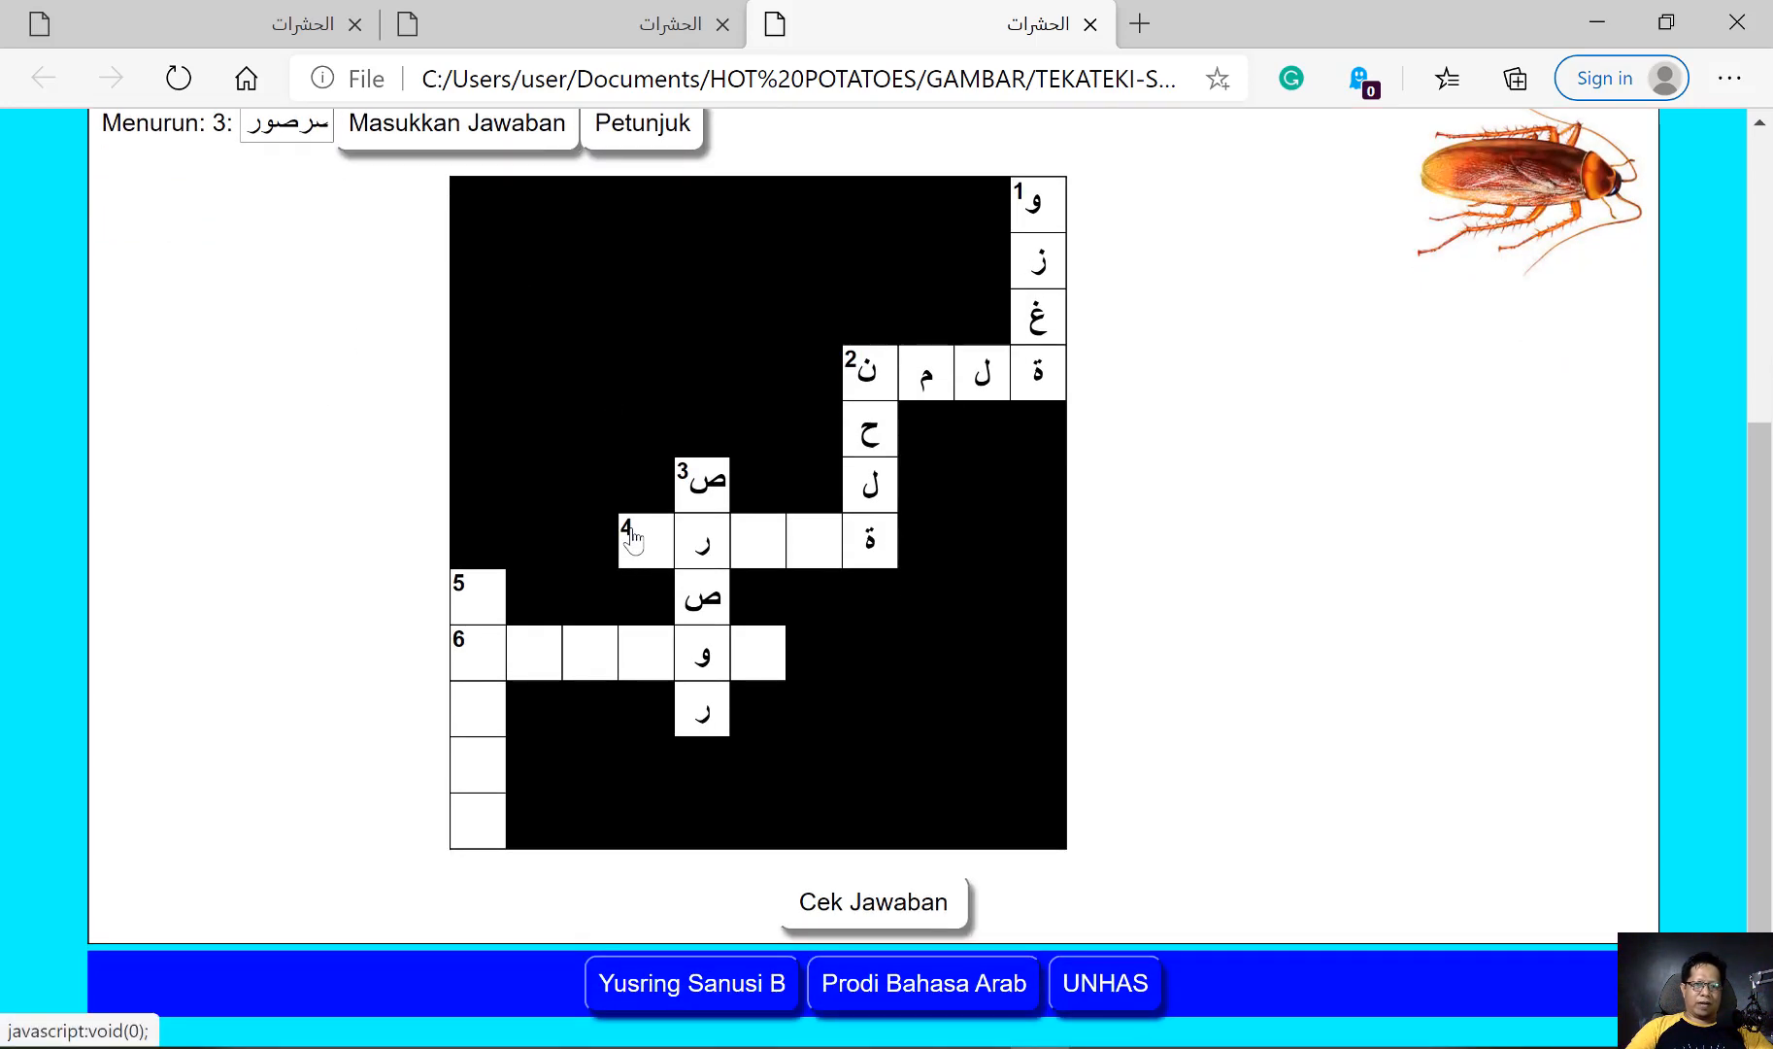
left_click(627, 536)
scroll(396, 428, "up", 2)
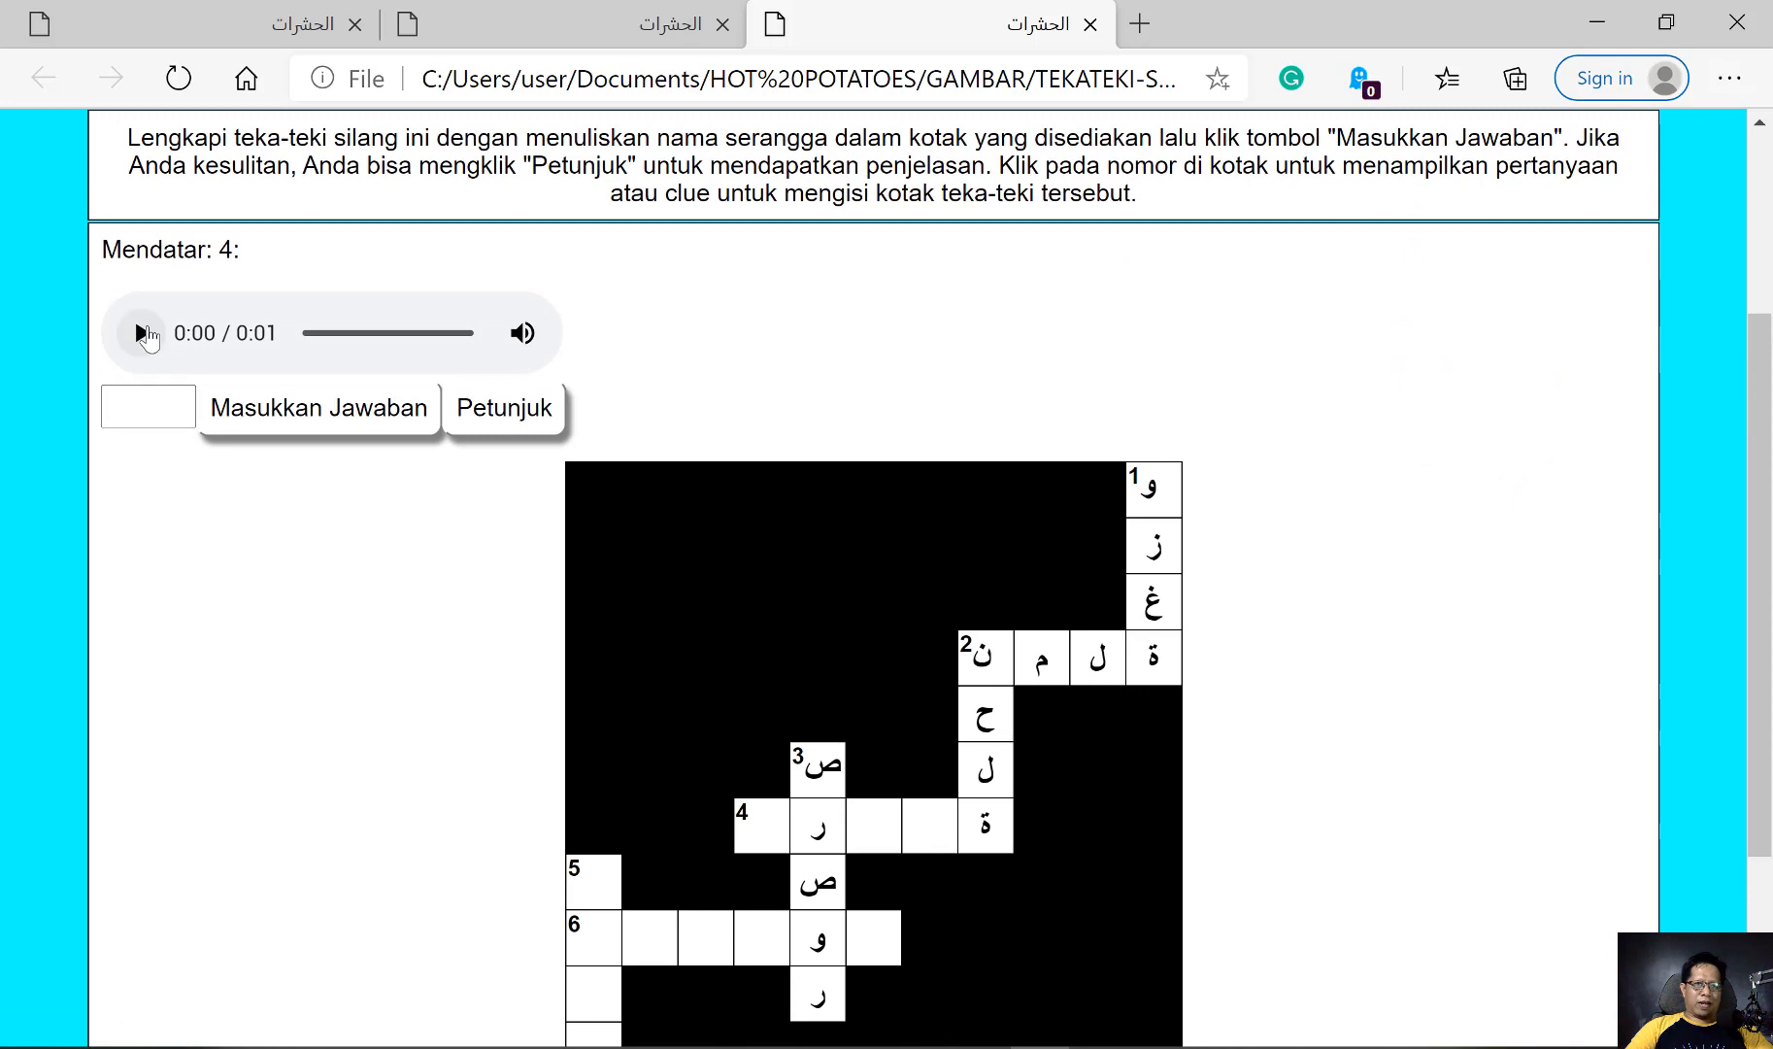
left_click(142, 333)
left_click(163, 407)
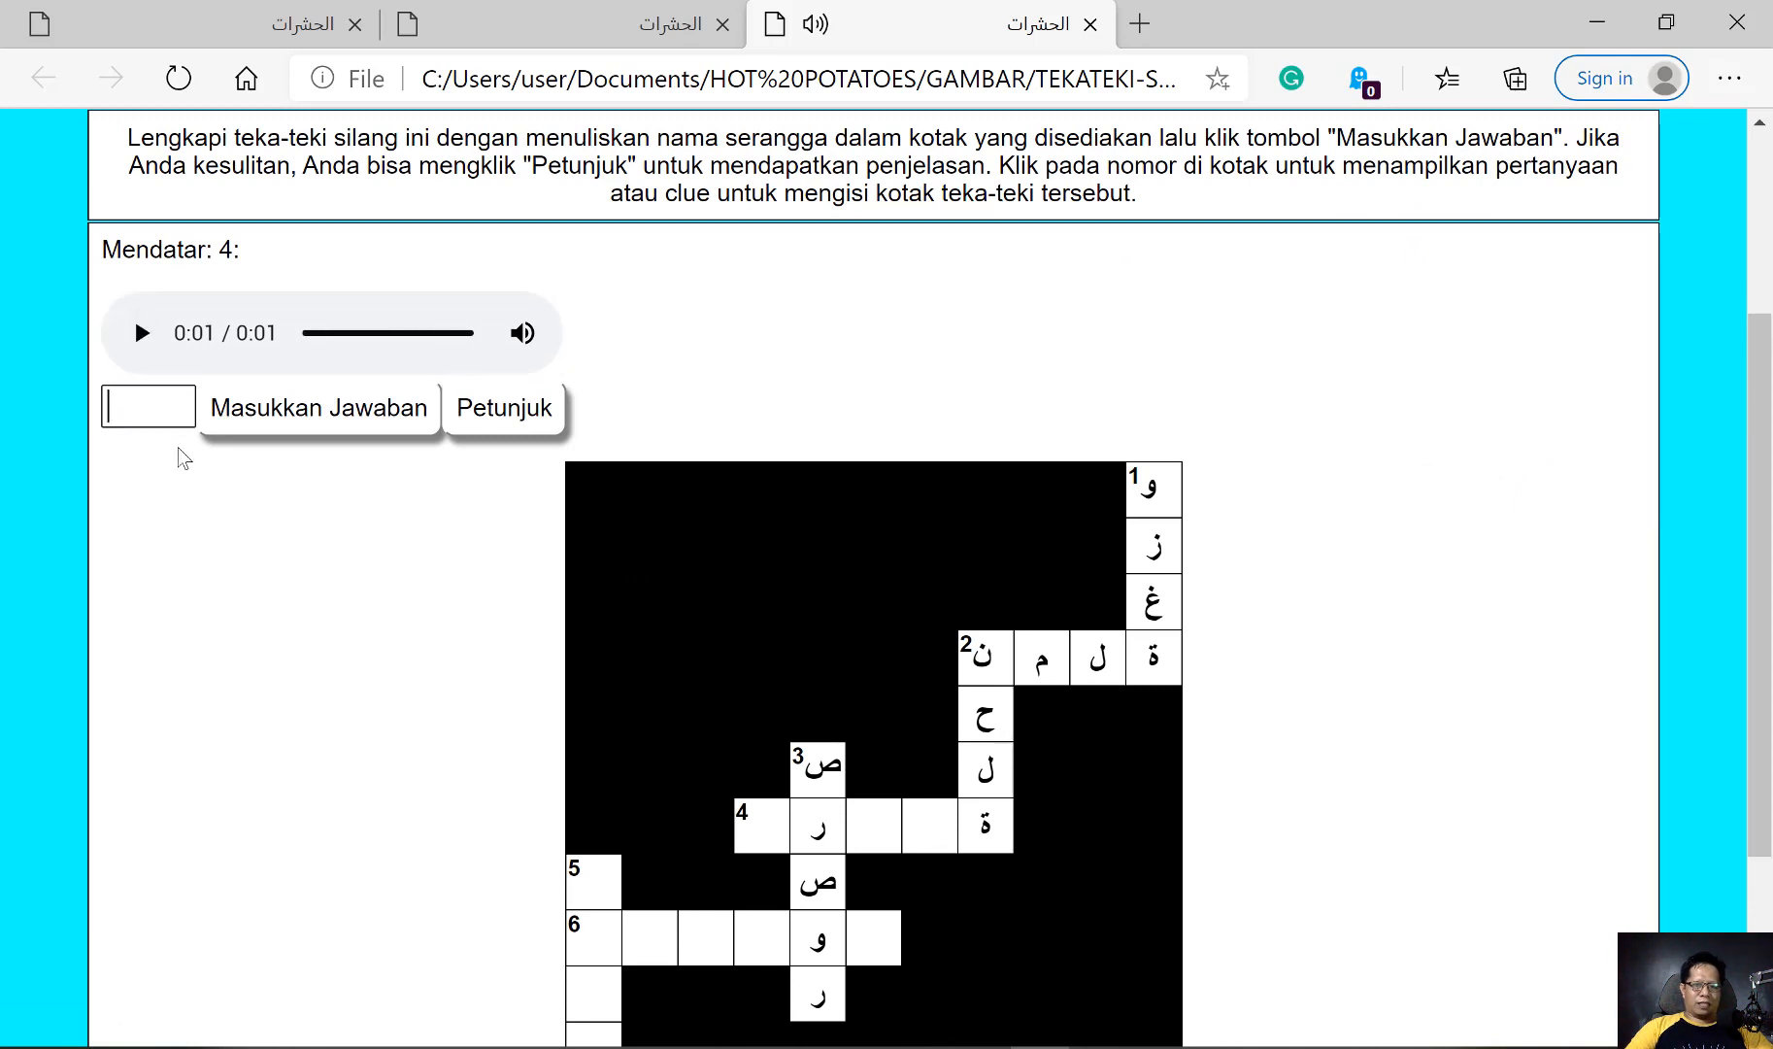
type("فر")
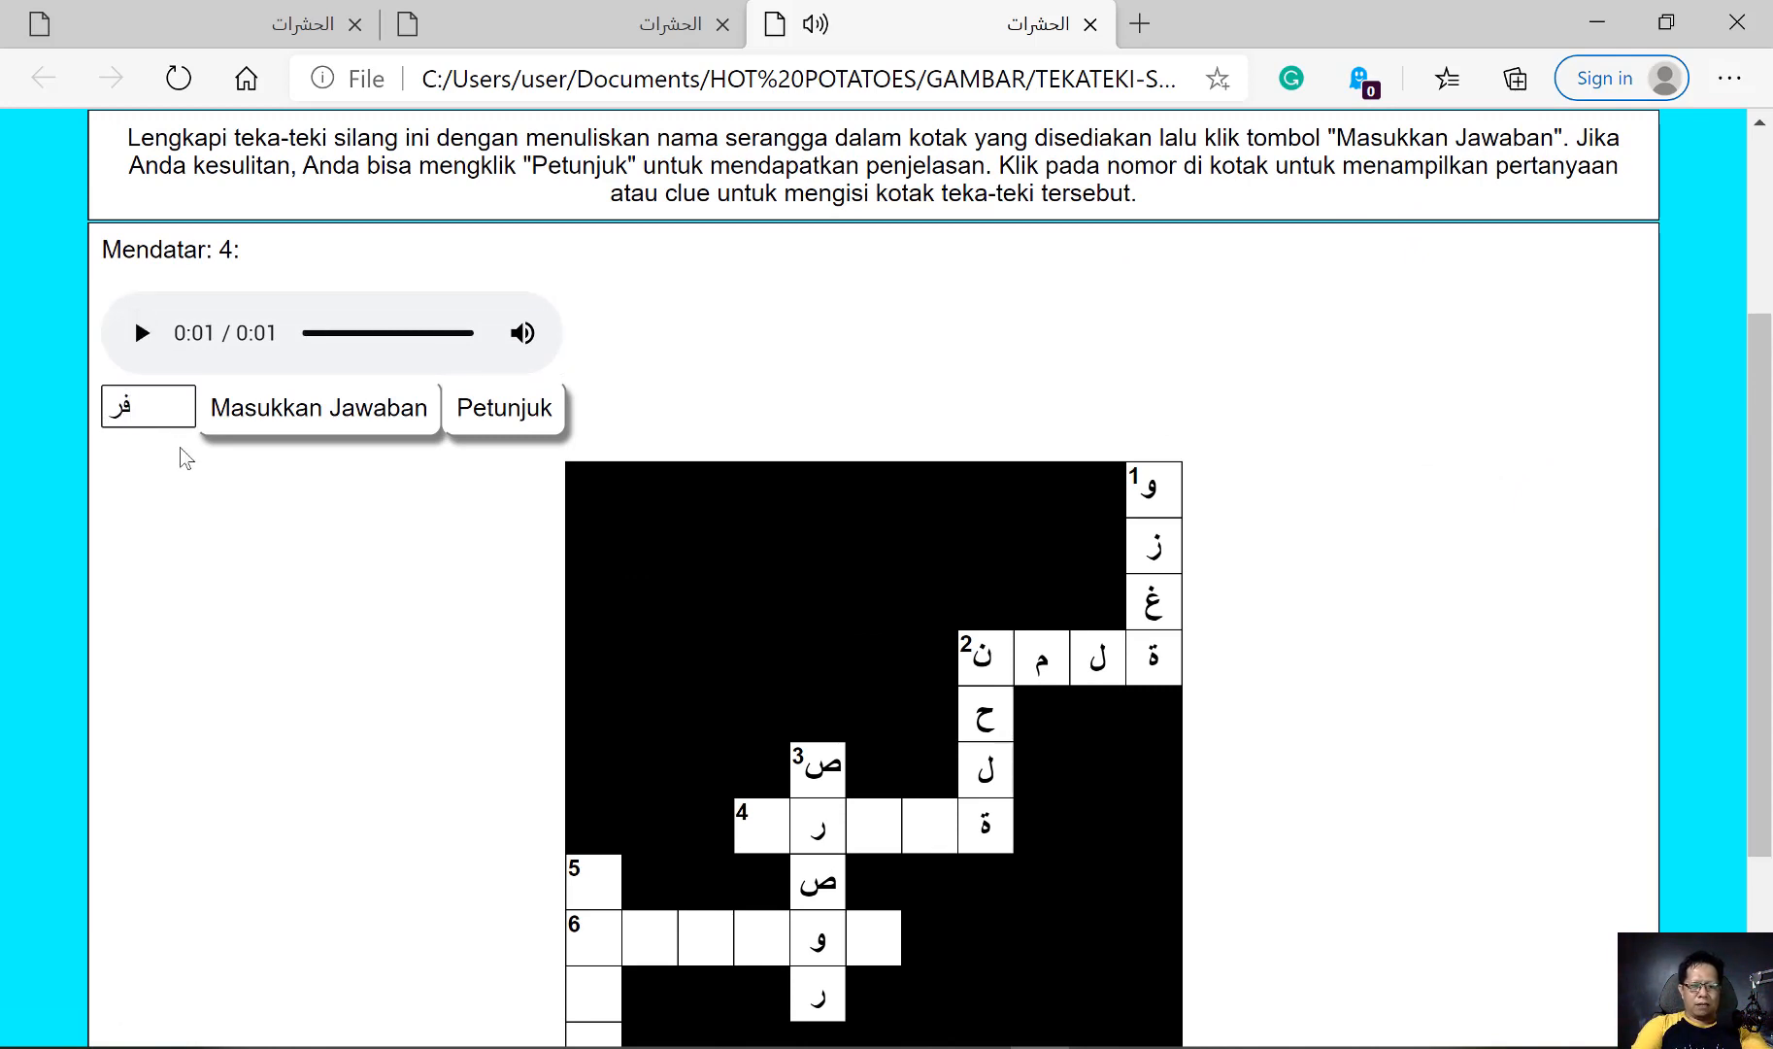
type("اشة")
left_click(270, 413)
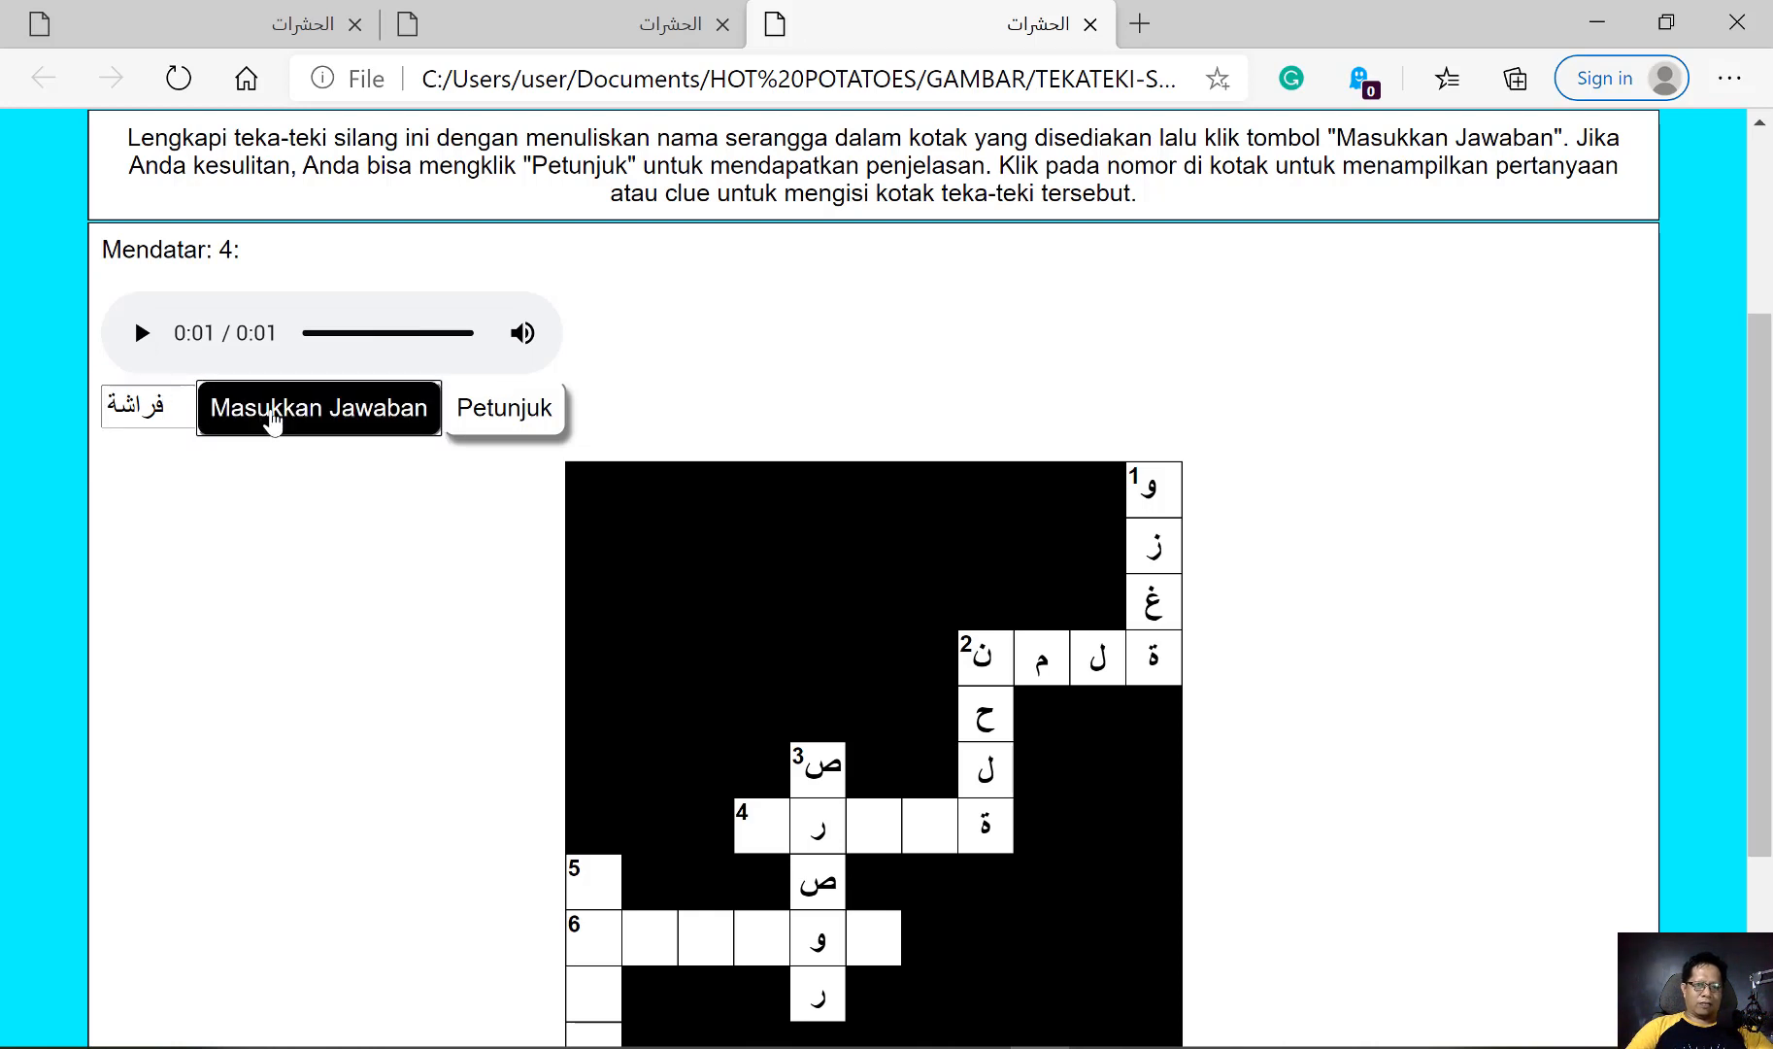
Open the 5 down clue, play its audio and submit the answer, correcting its spelling to بعوضة
scroll(296, 427, "down", 3)
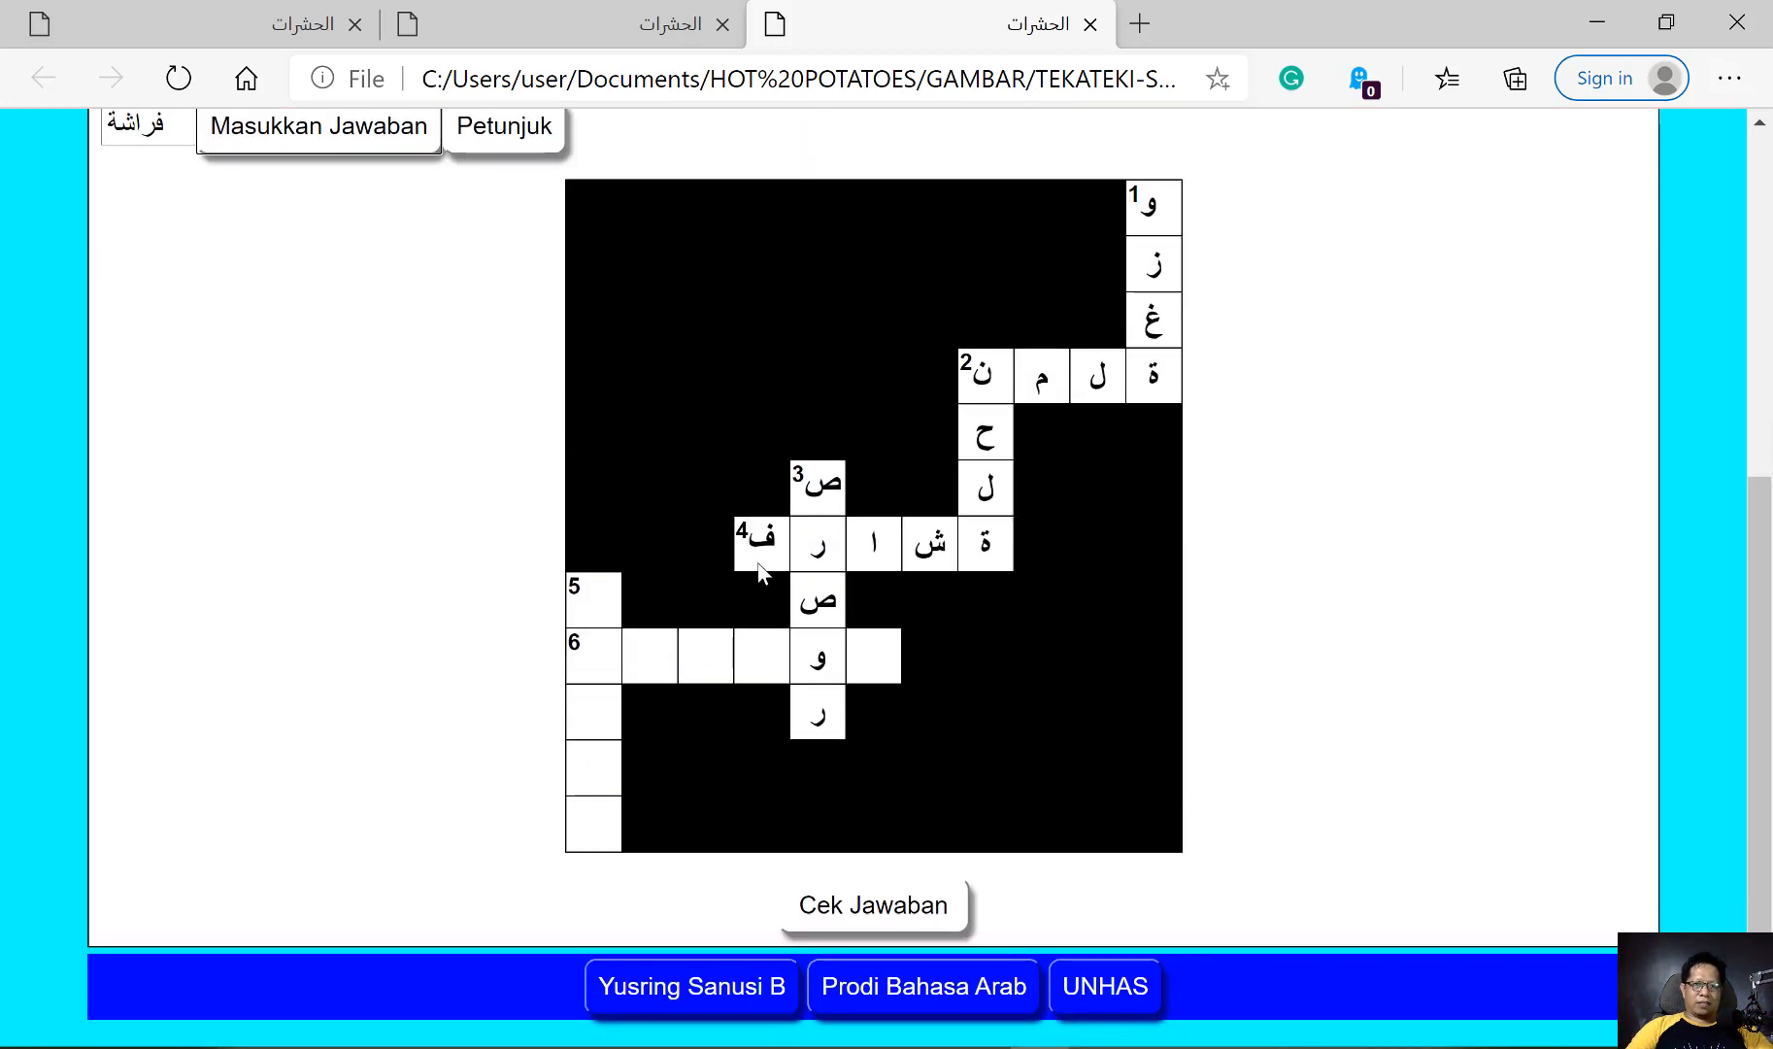
left_click(575, 589)
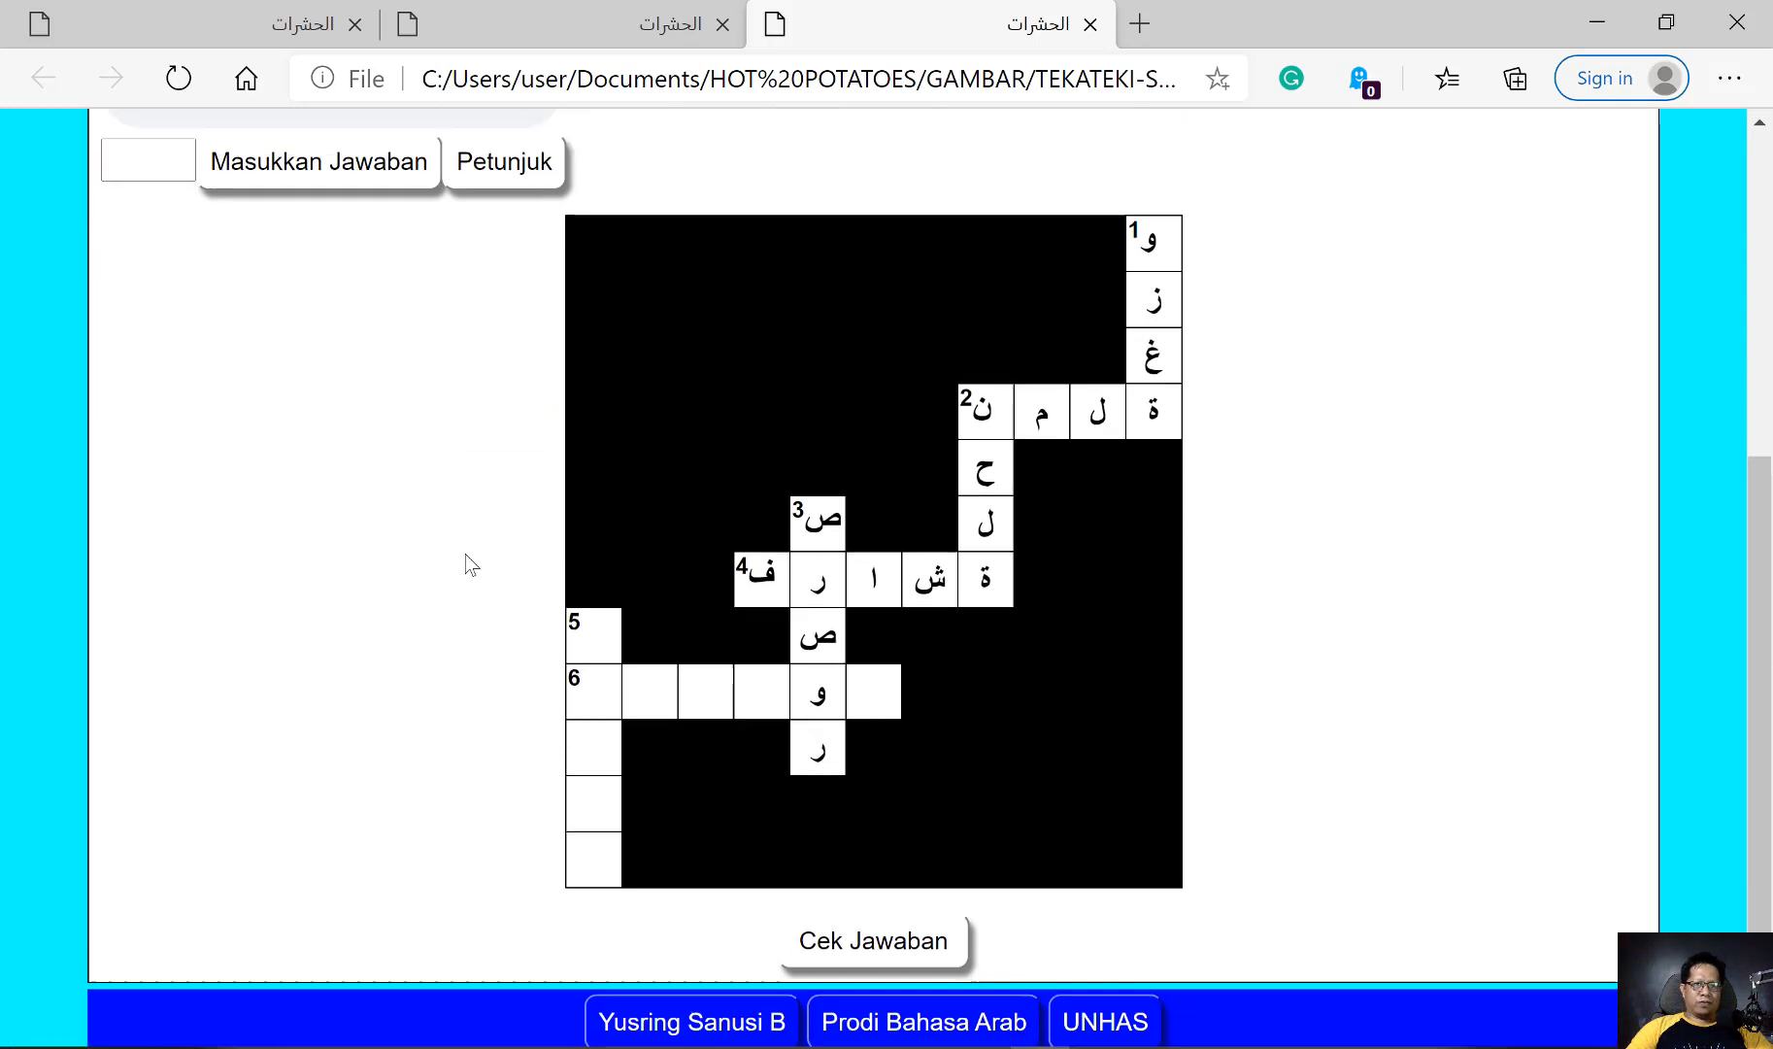
left_click(141, 335)
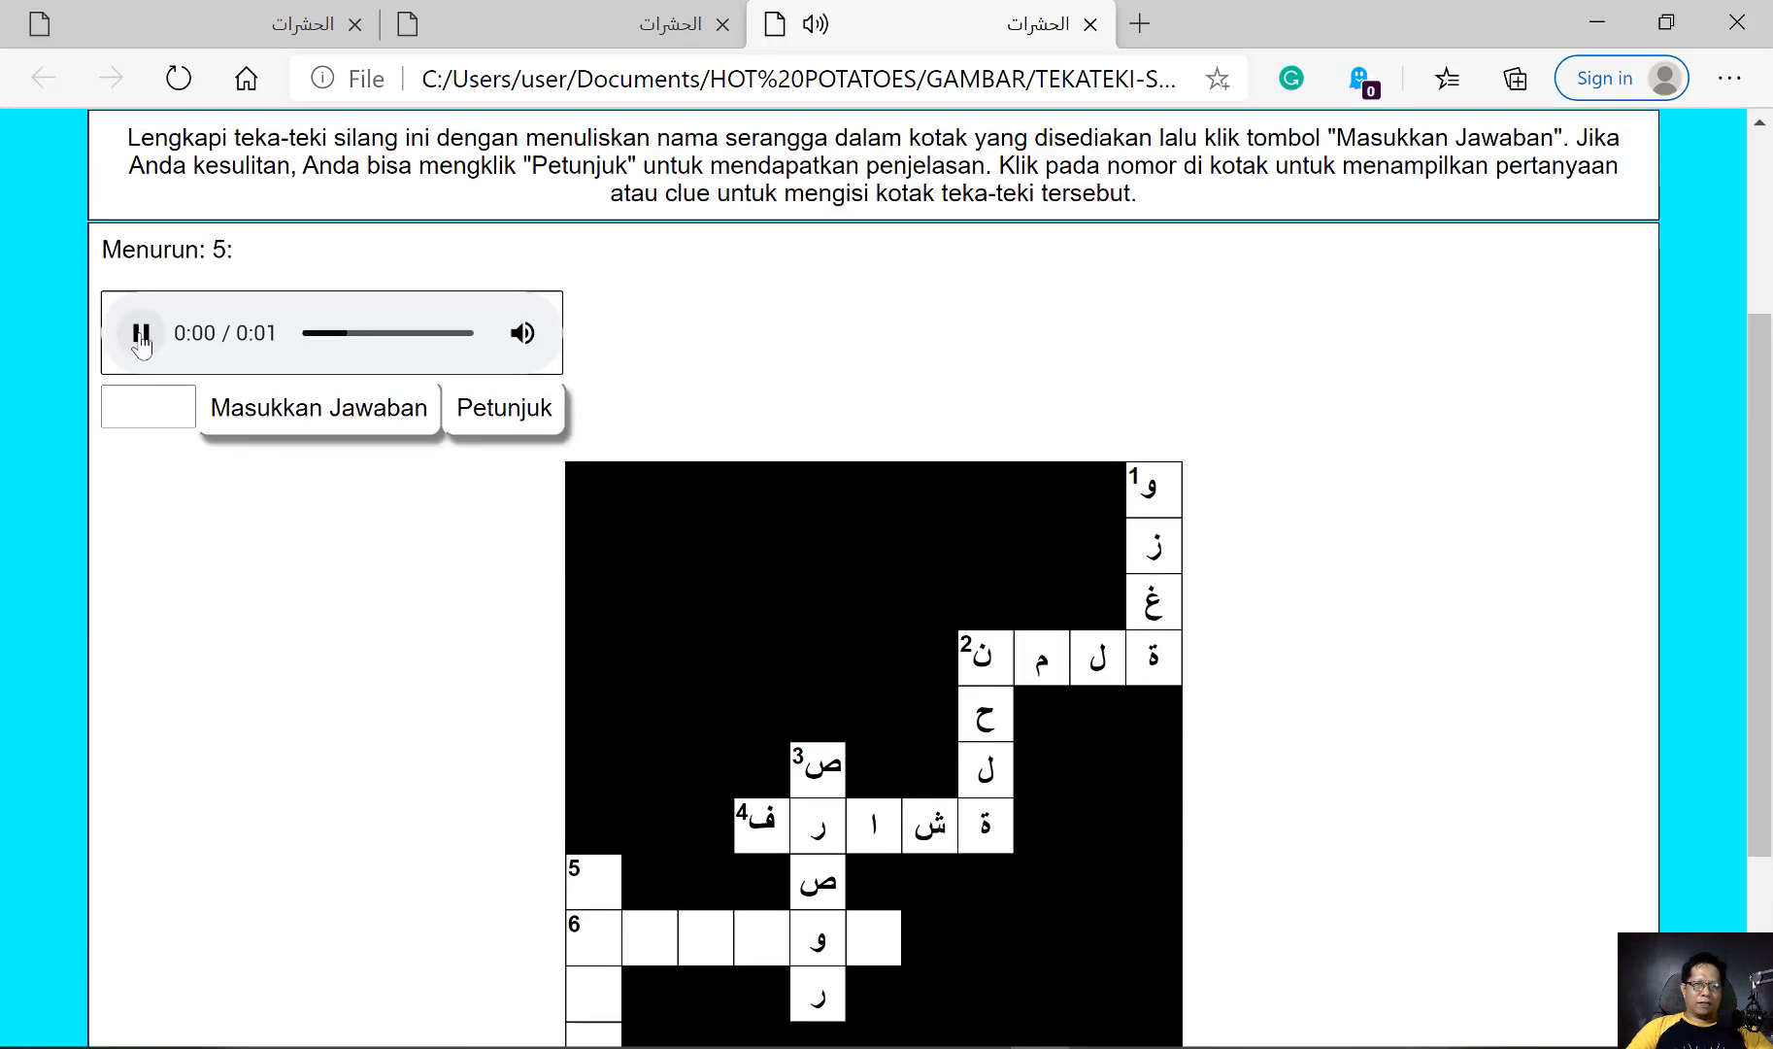
left_click(151, 408)
type("بعمض")
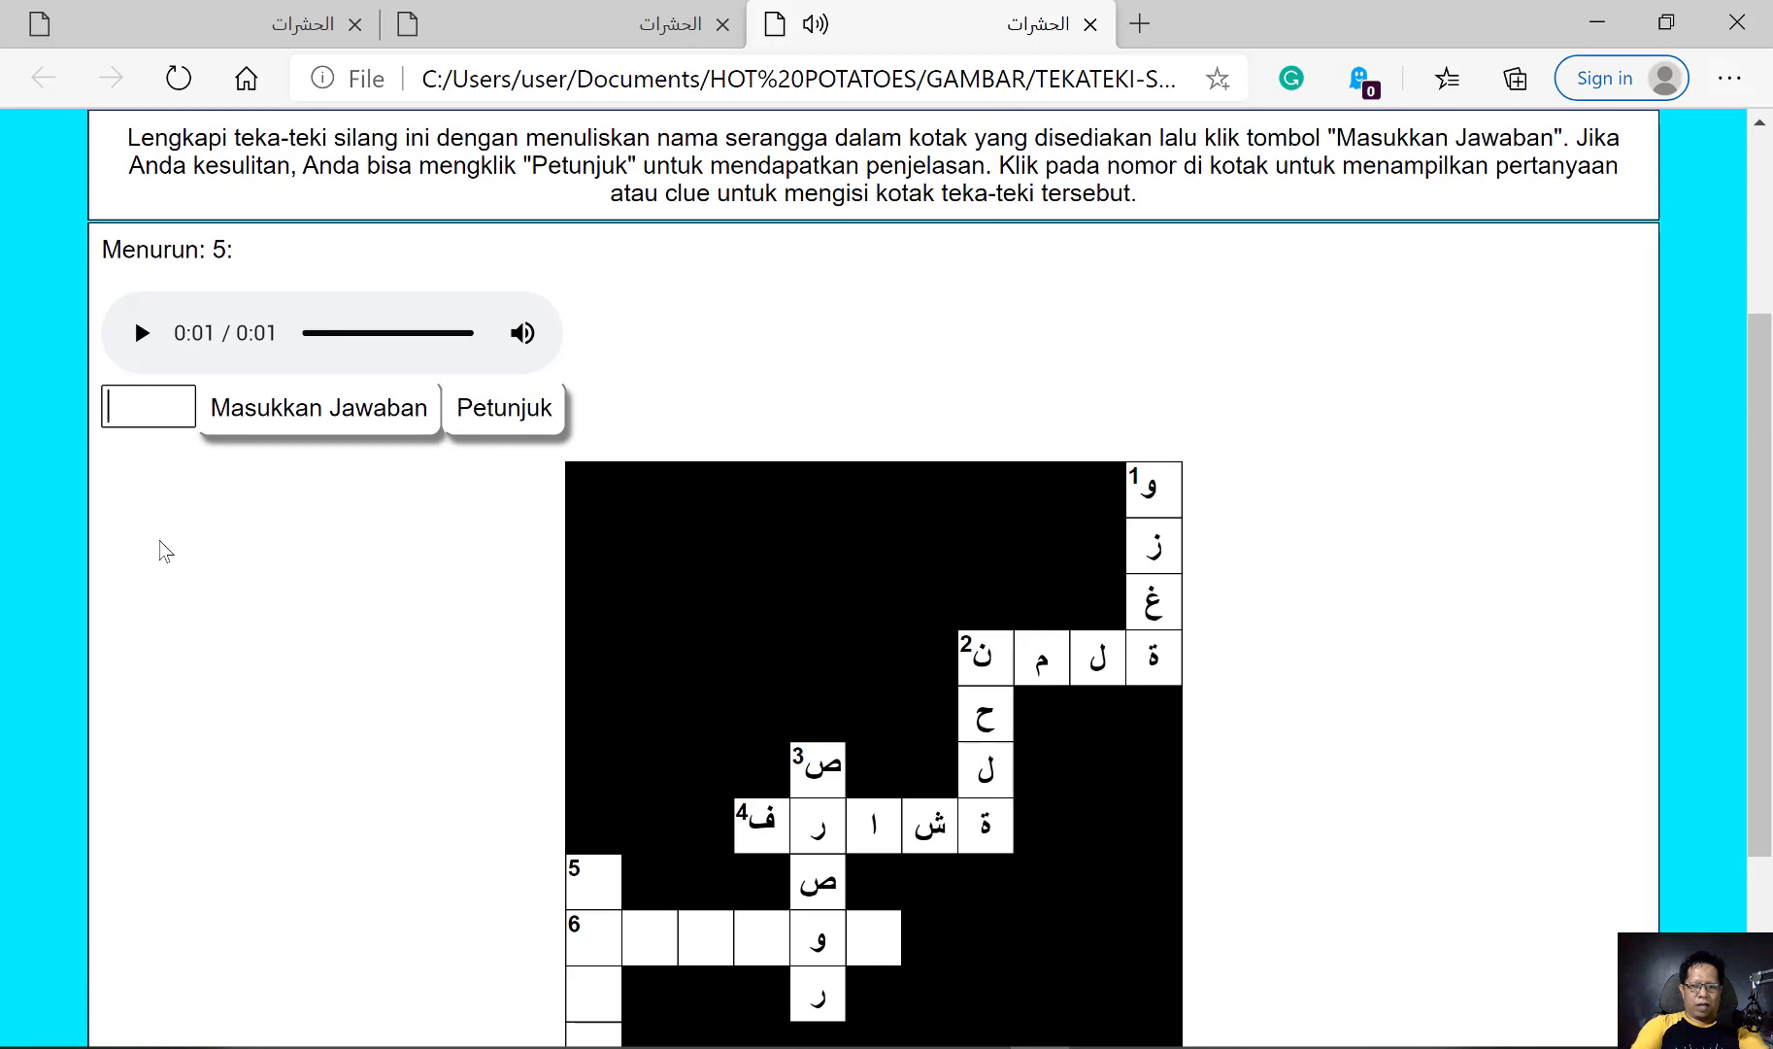
type("ة")
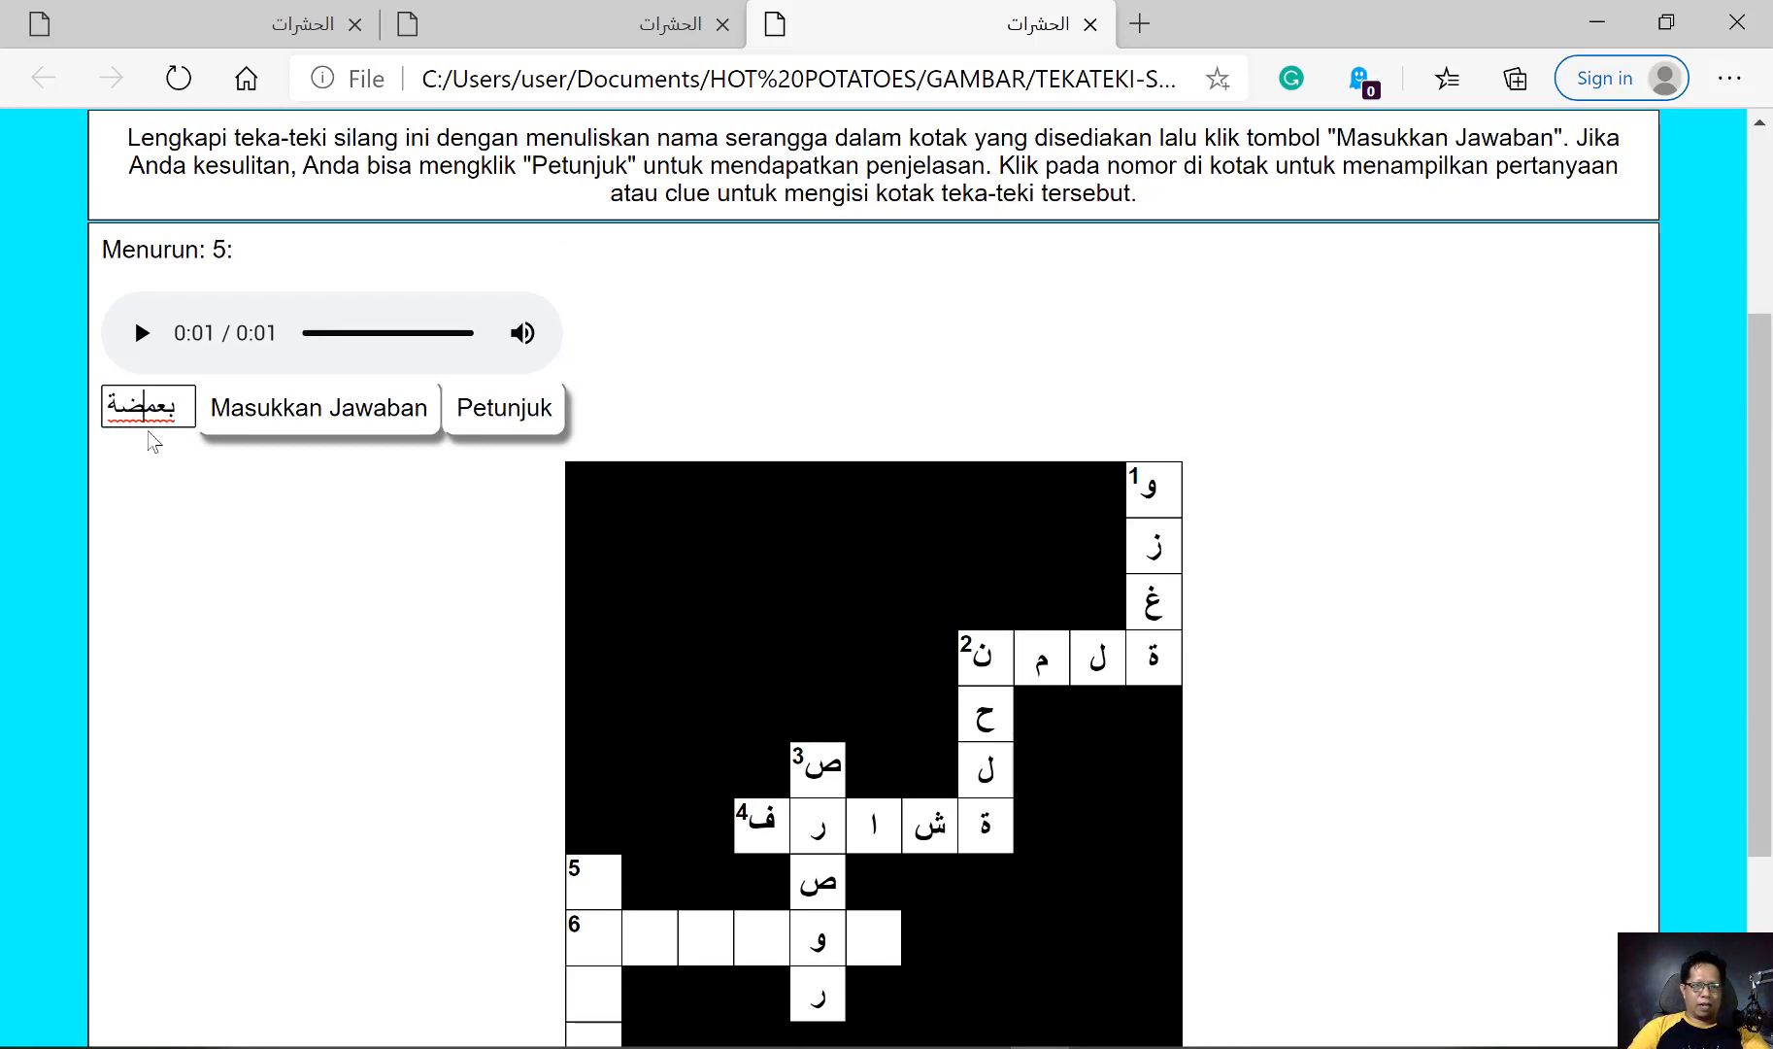
key("shift+Right")
type("و")
left_click(142, 405)
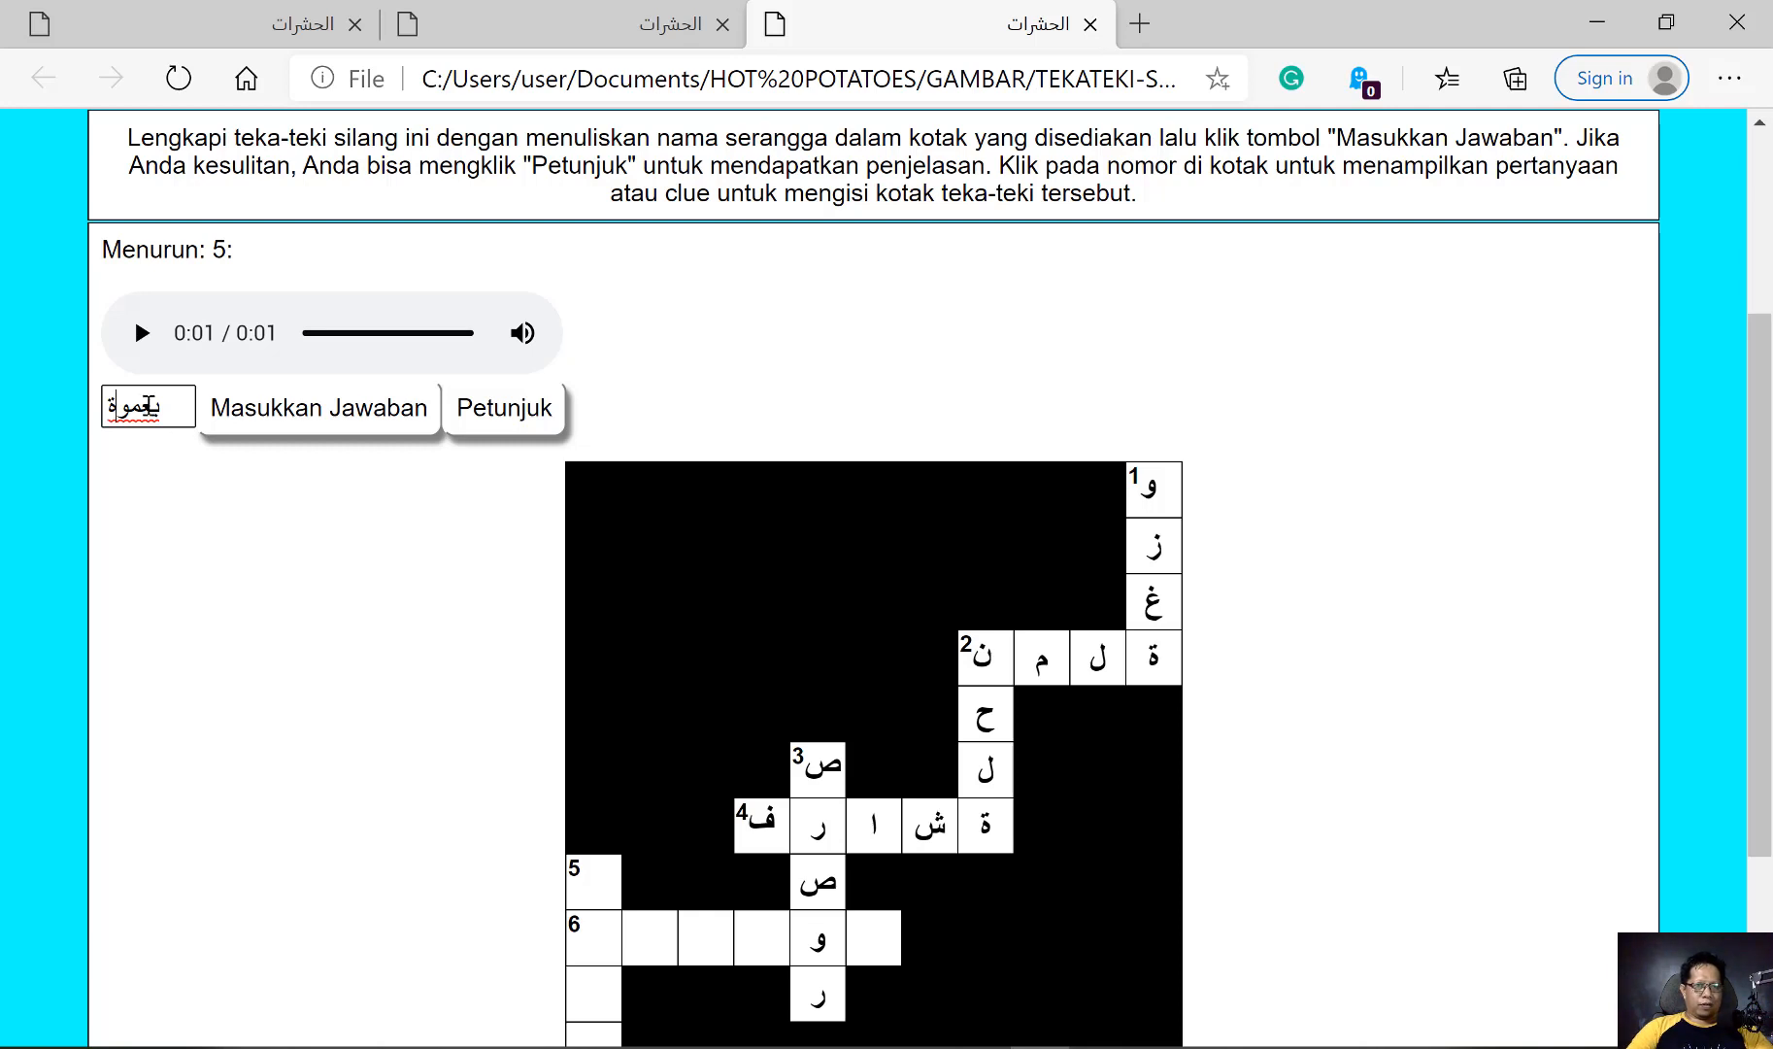
left_click_drag(141, 406, 105, 408)
type("و")
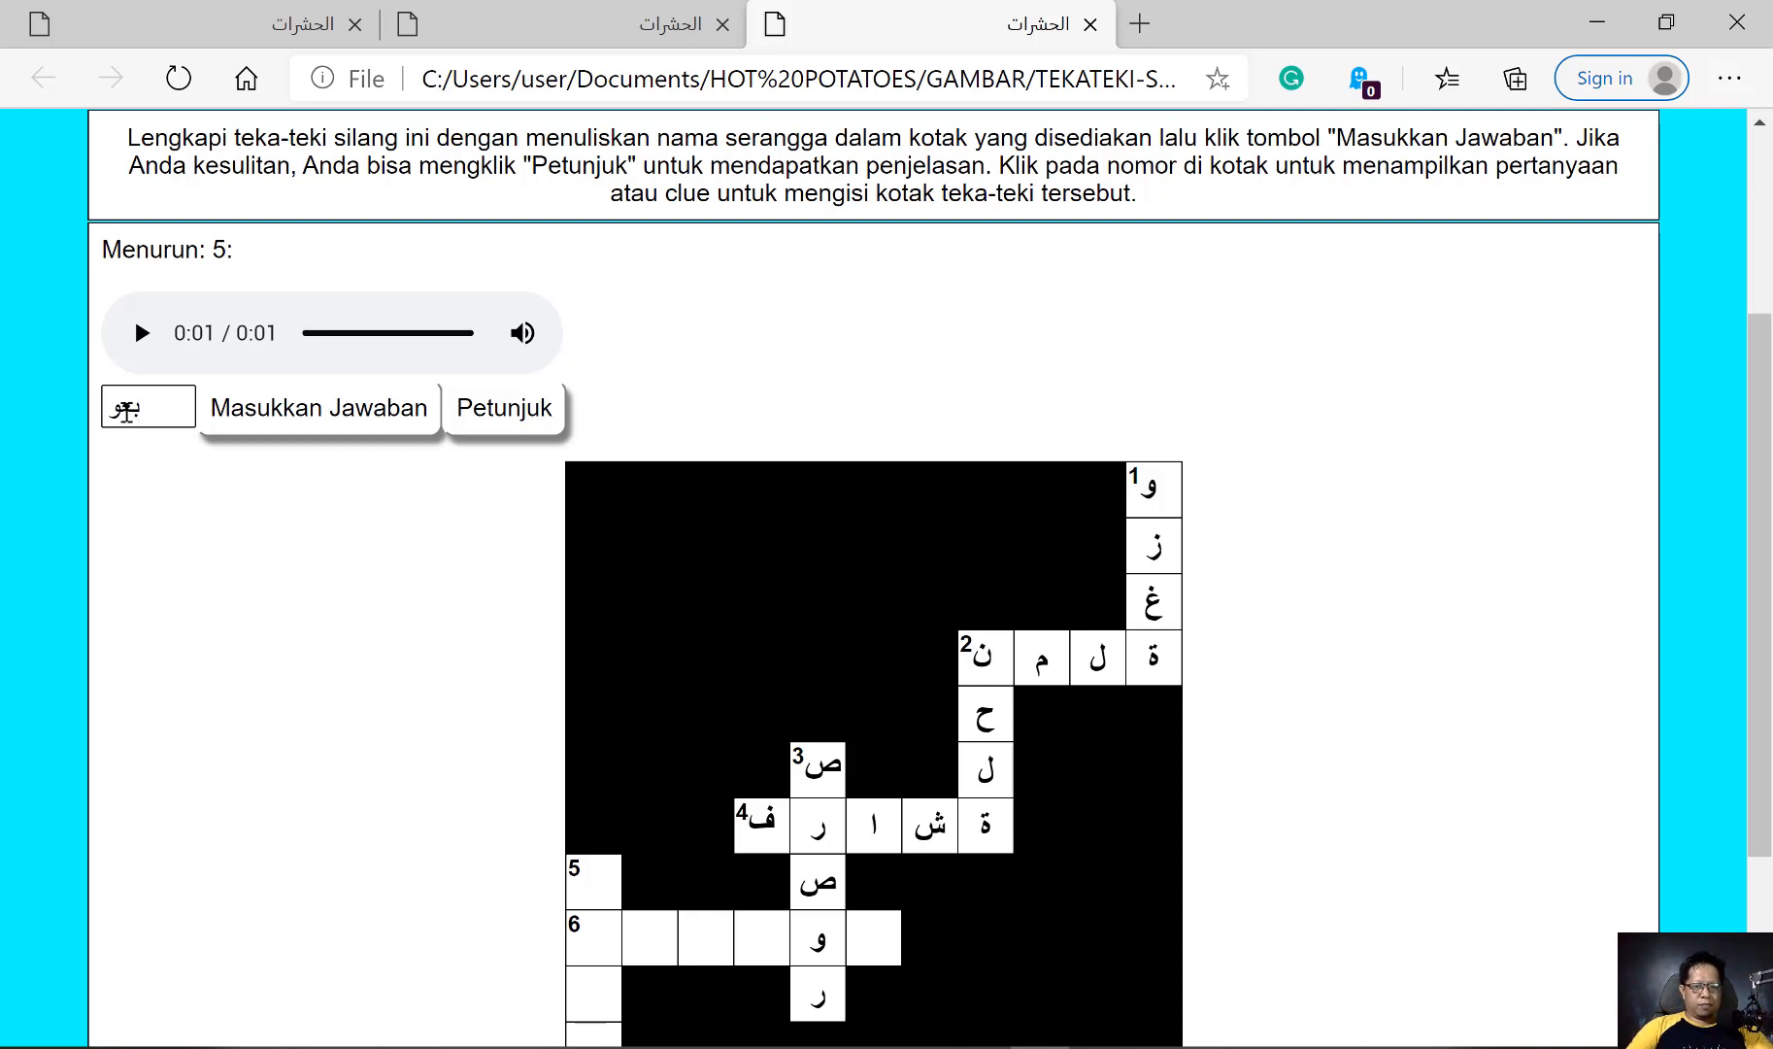
type("ضة")
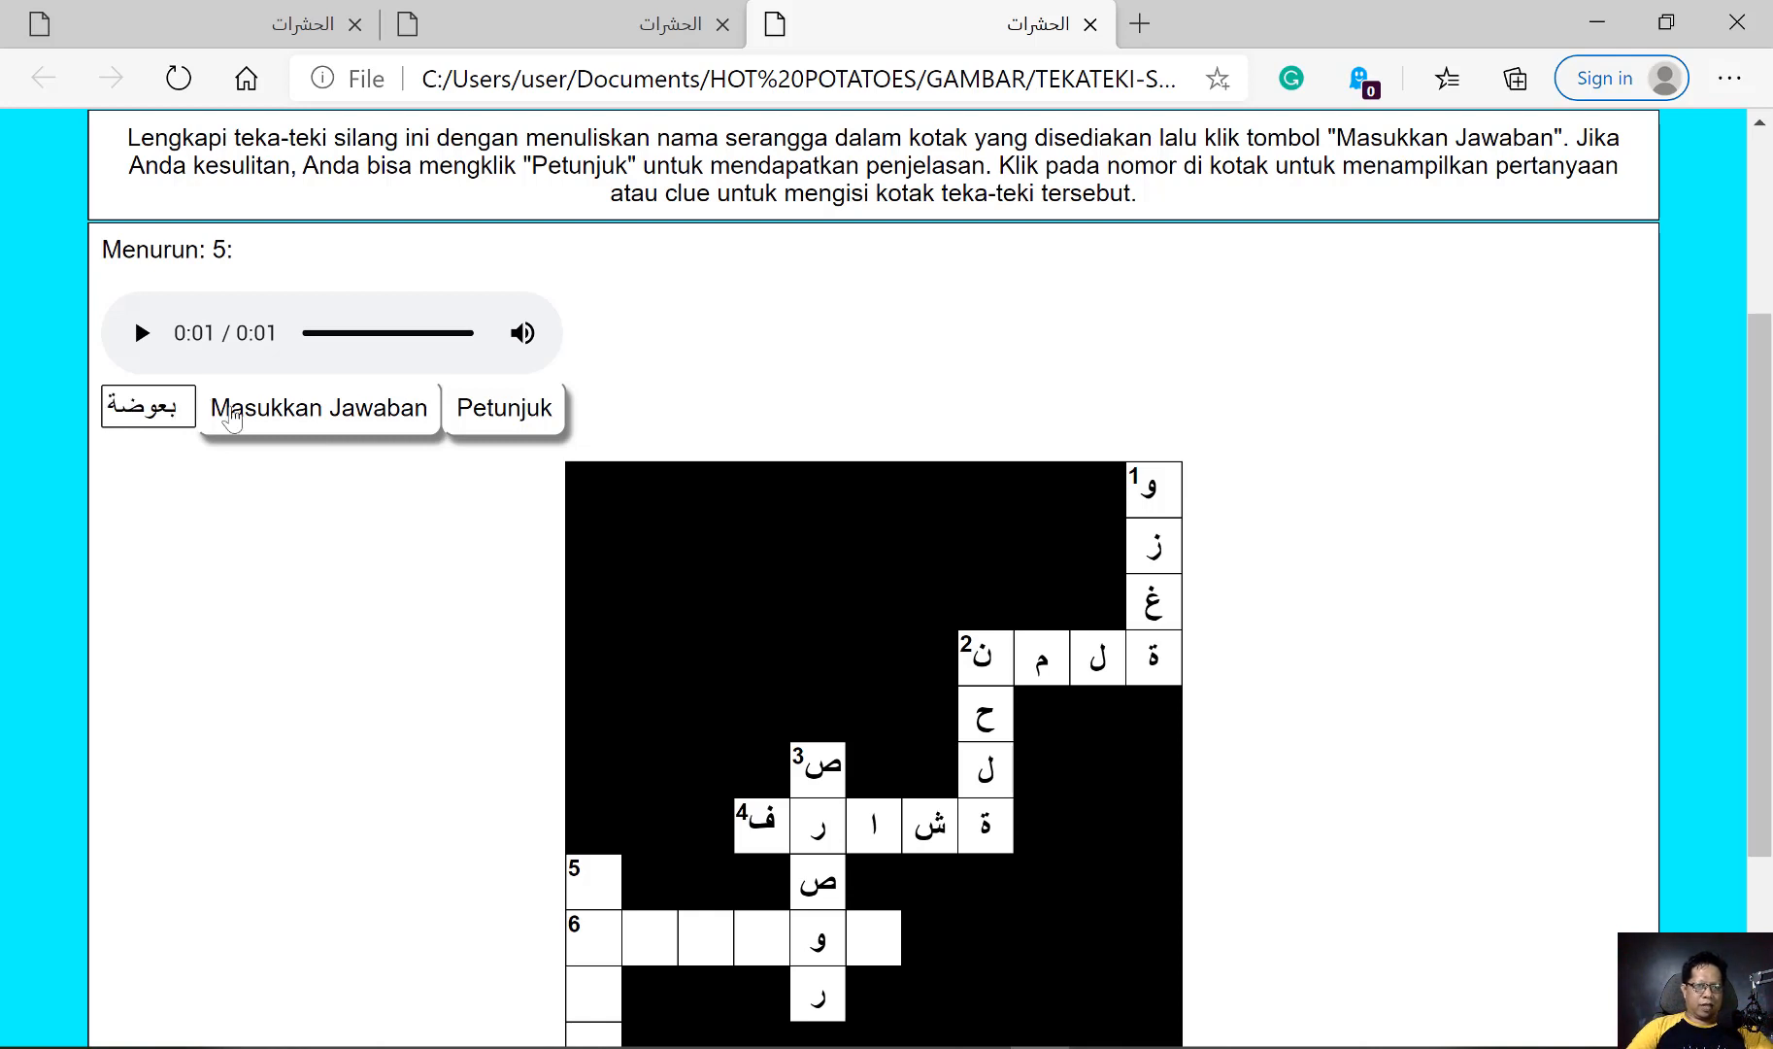
left_click(269, 412)
Open the 6 across spider picture clue and submit عنكبوت as its answer
scroll(412, 498, "down", 3)
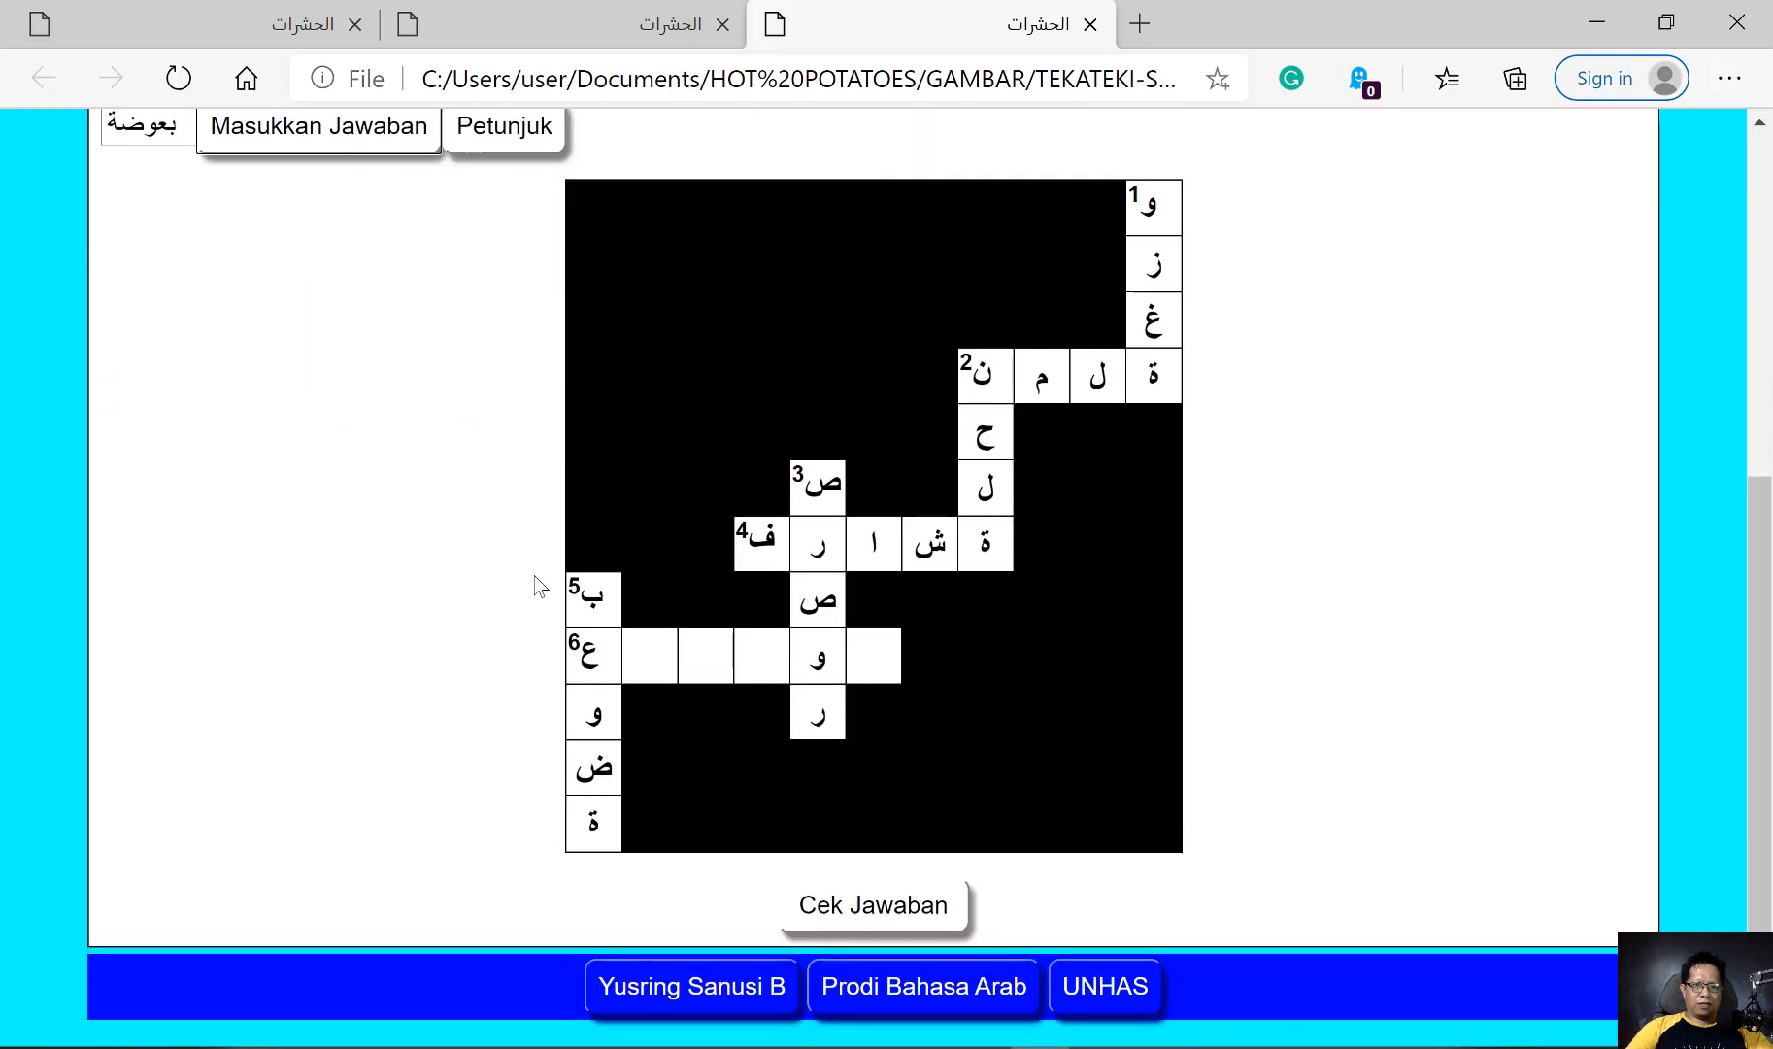
left_click(581, 653)
scroll(1259, 462, "up", 2)
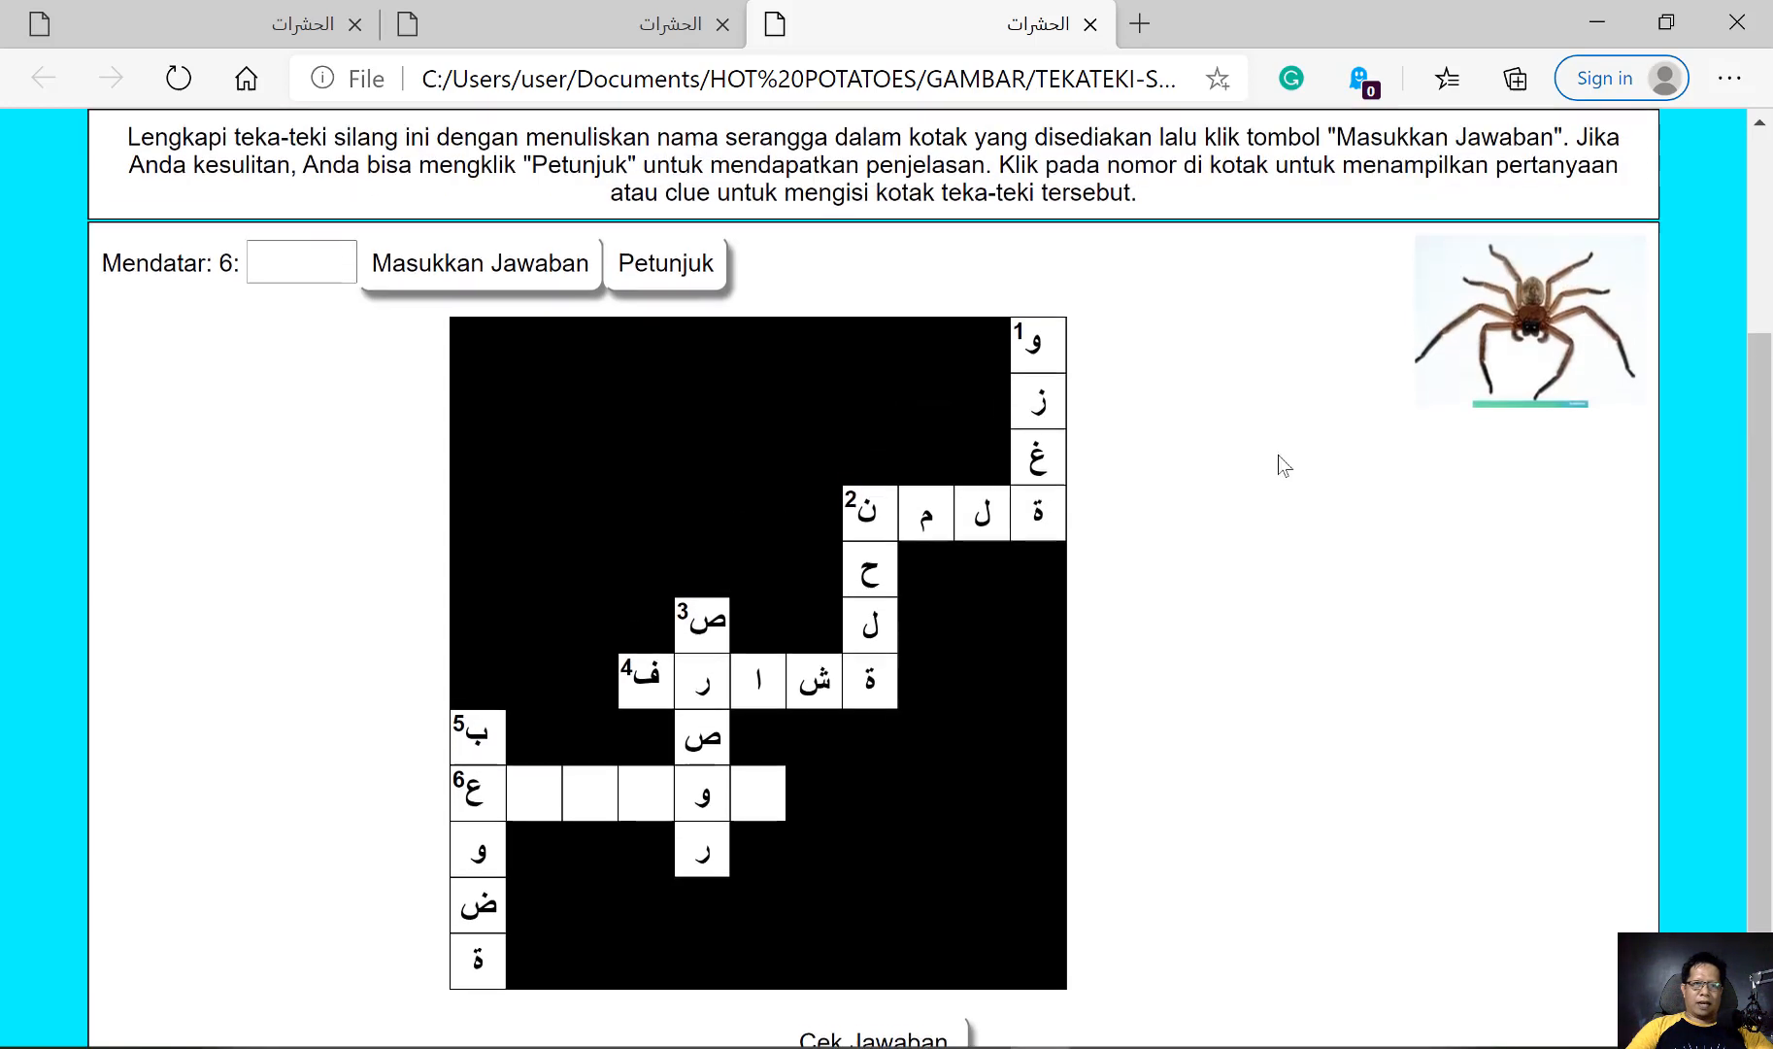
left_click(335, 264)
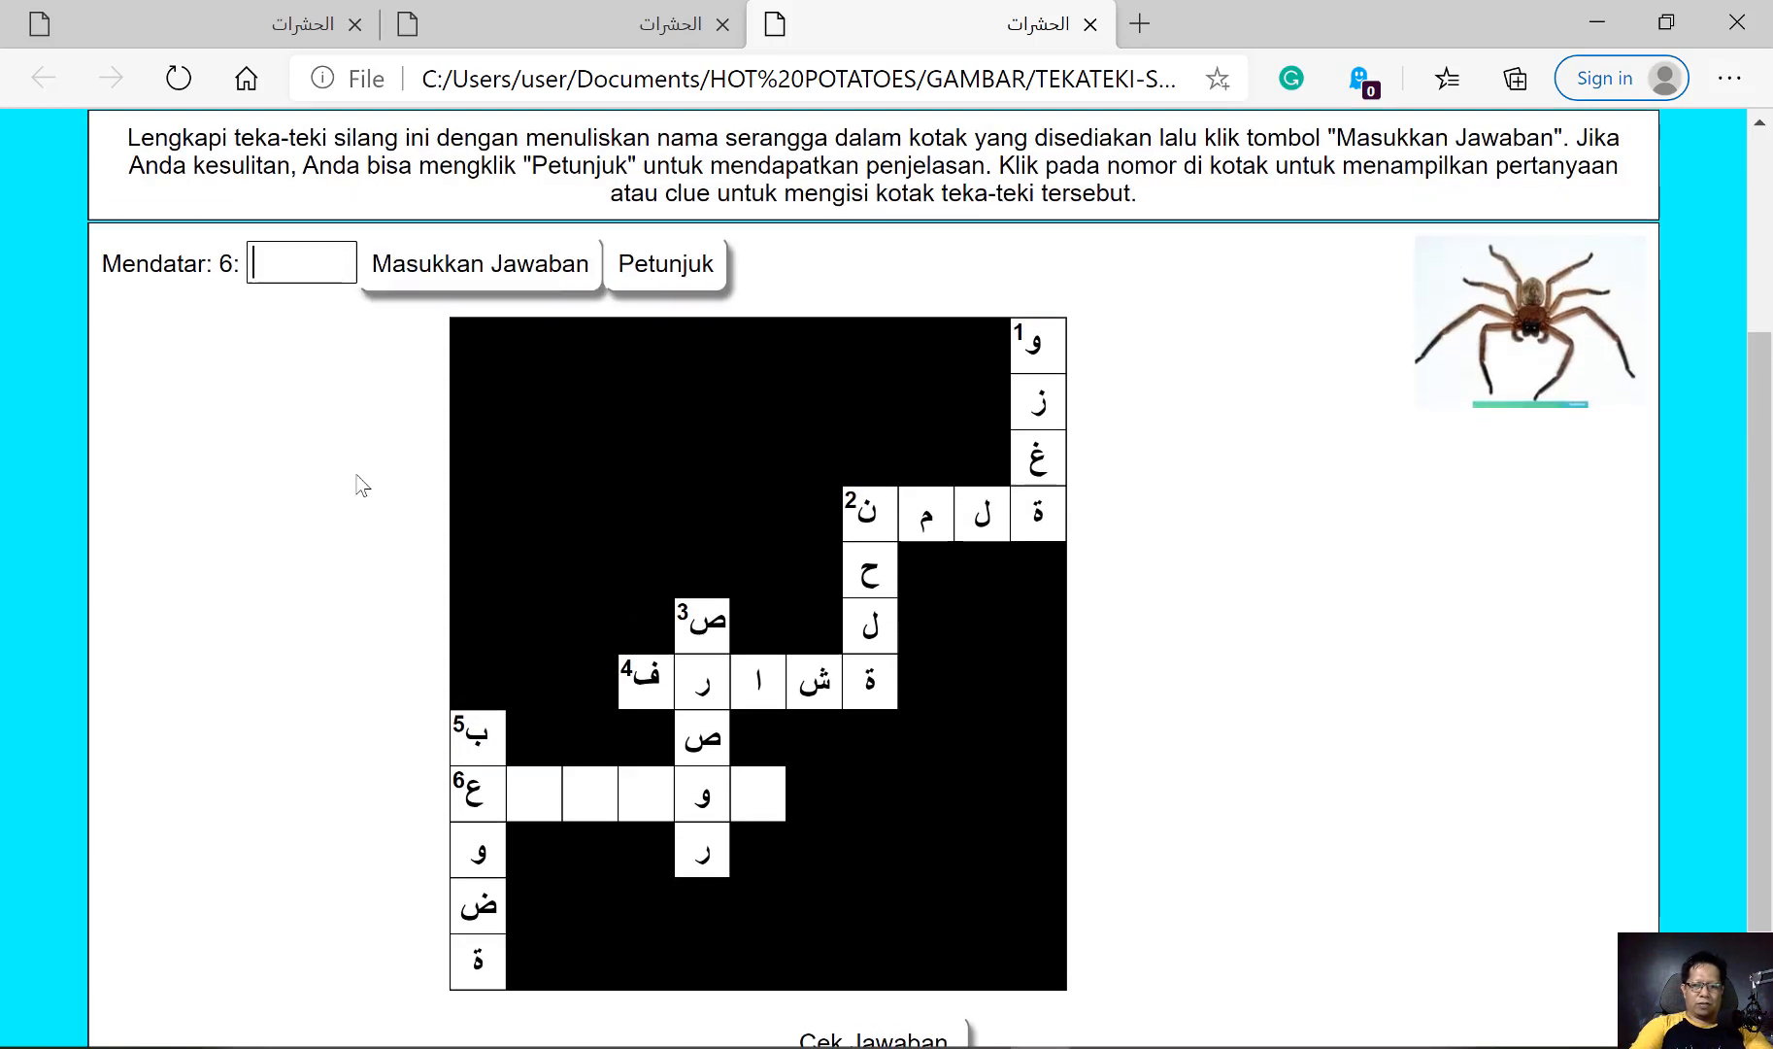
type("عنك")
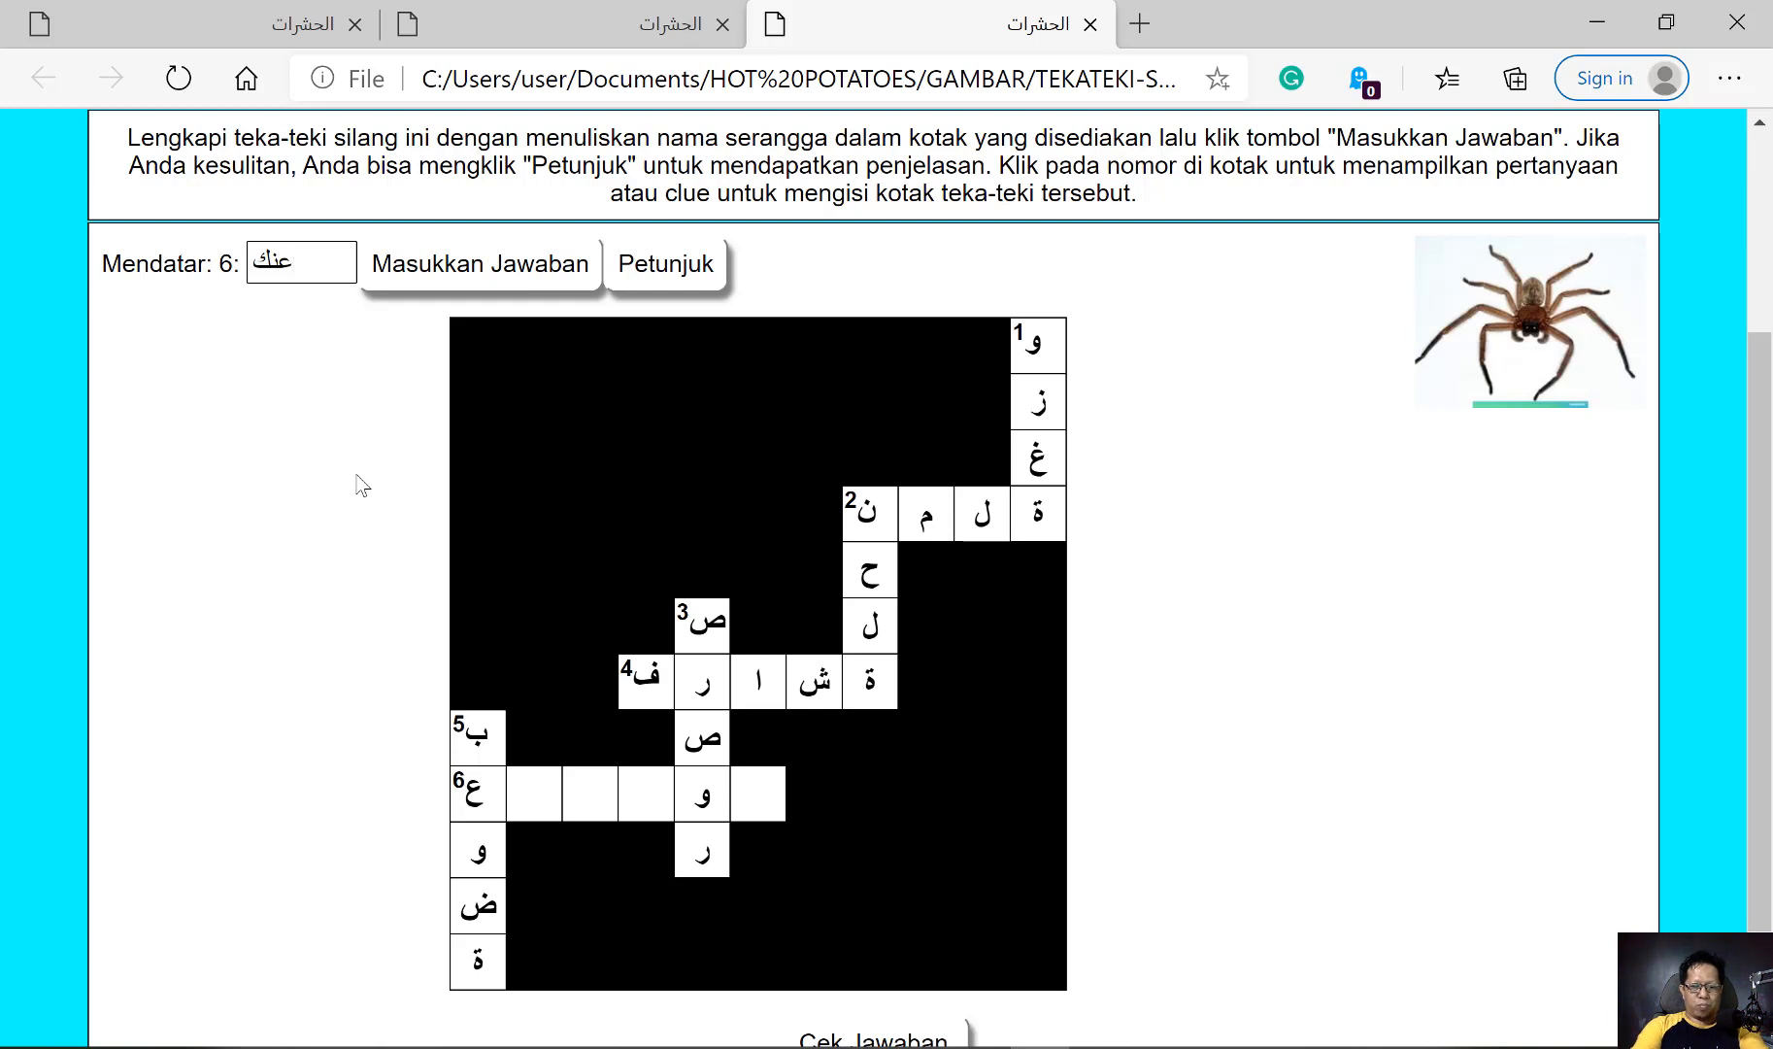
type("بوت")
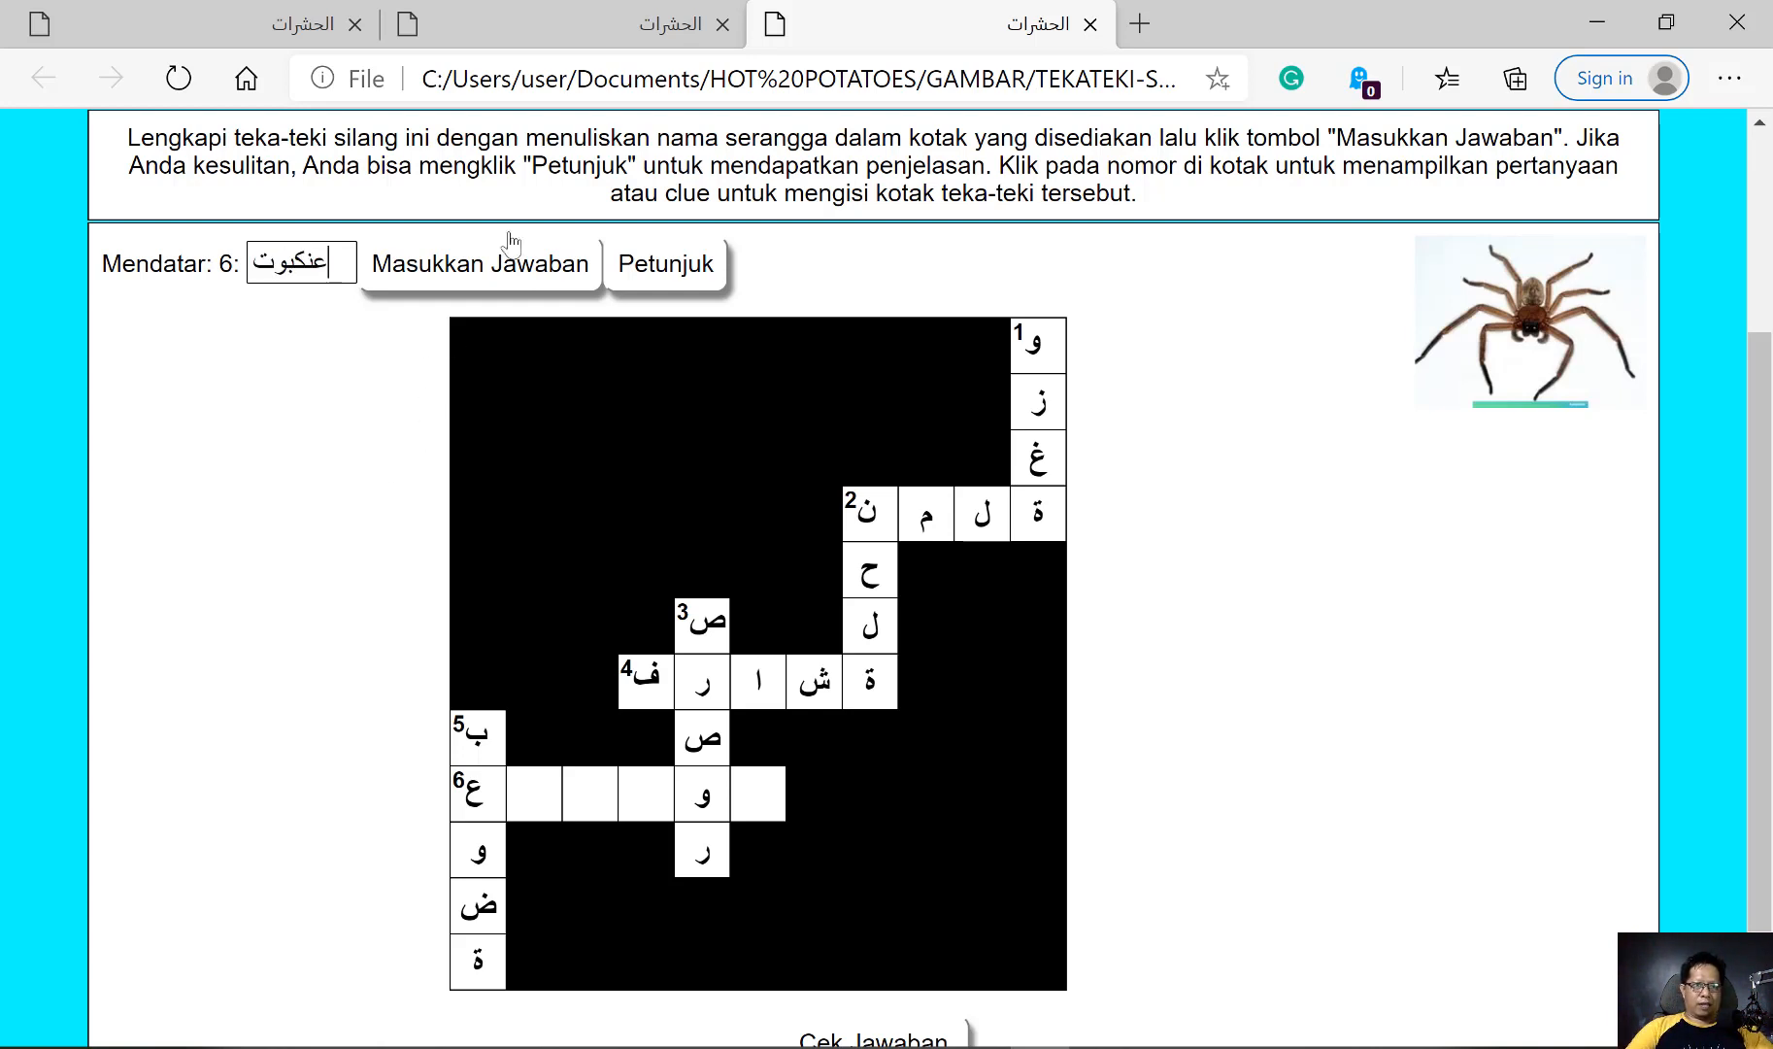
left_click(511, 255)
Check the completed crossword's answers, dismiss the result message and review the score and solved grid on the page
scroll(1186, 703, "down", 3)
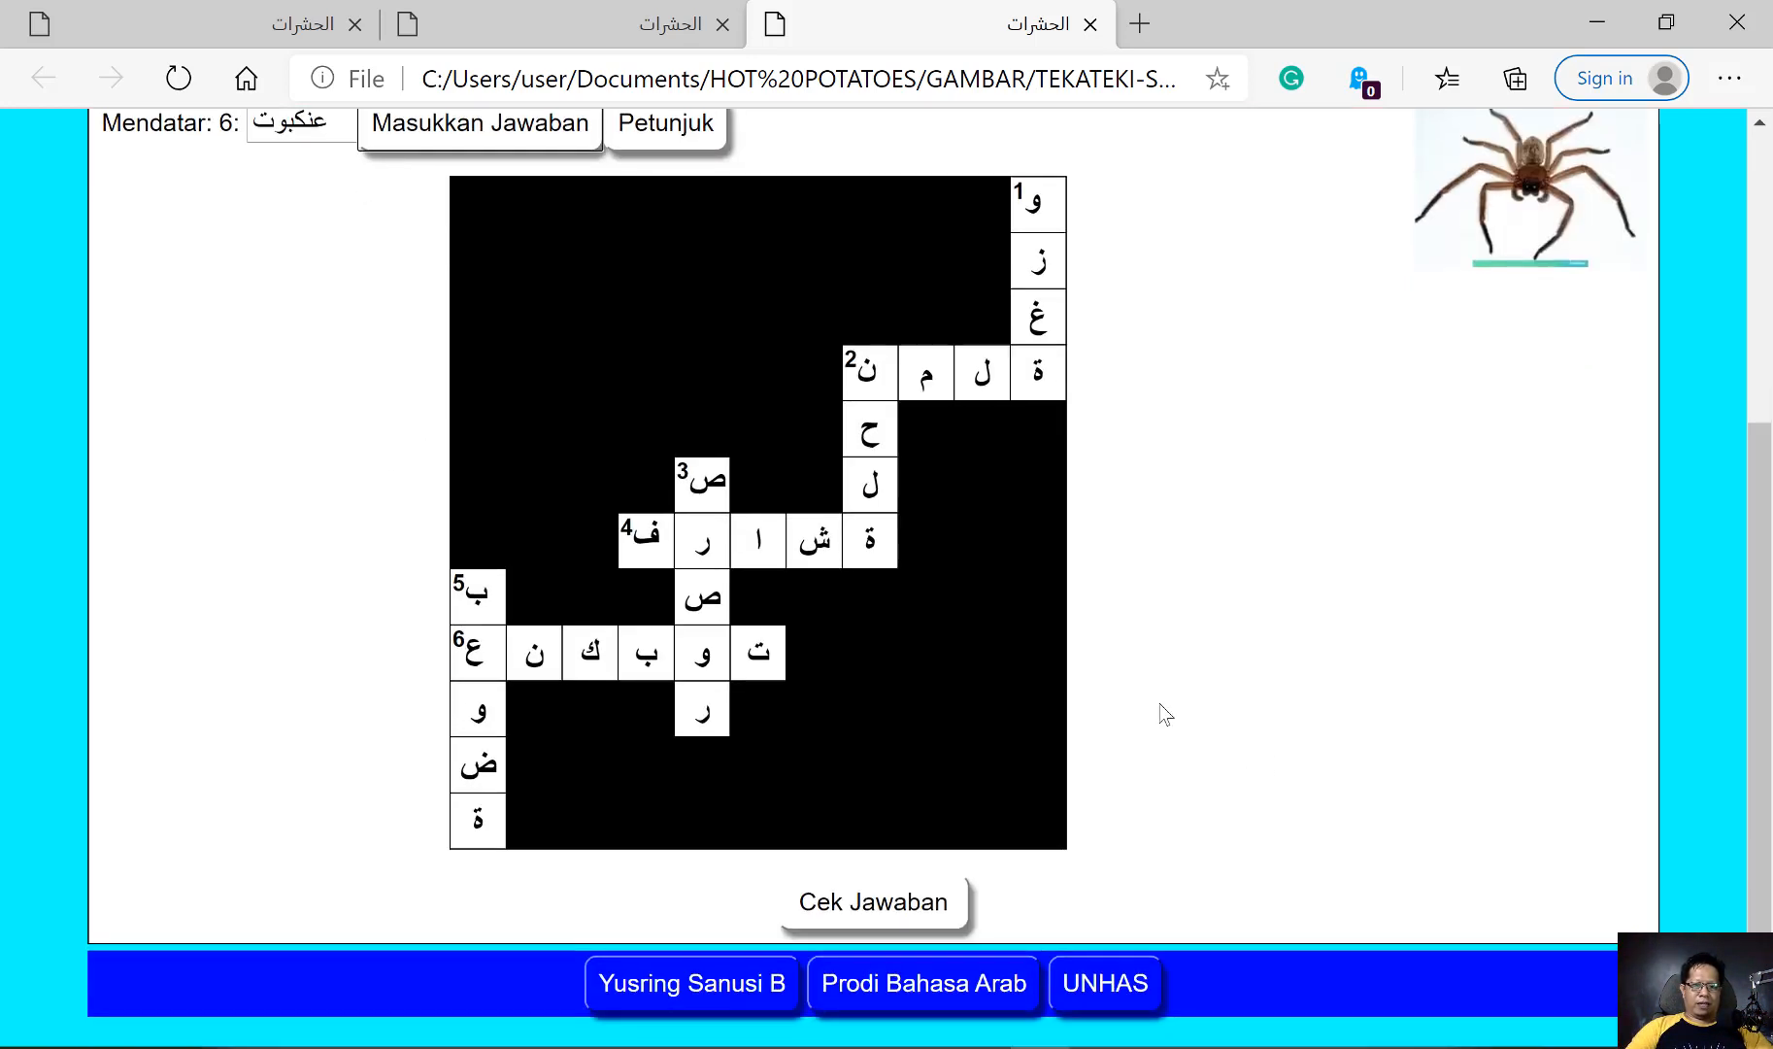
left_click(873, 903)
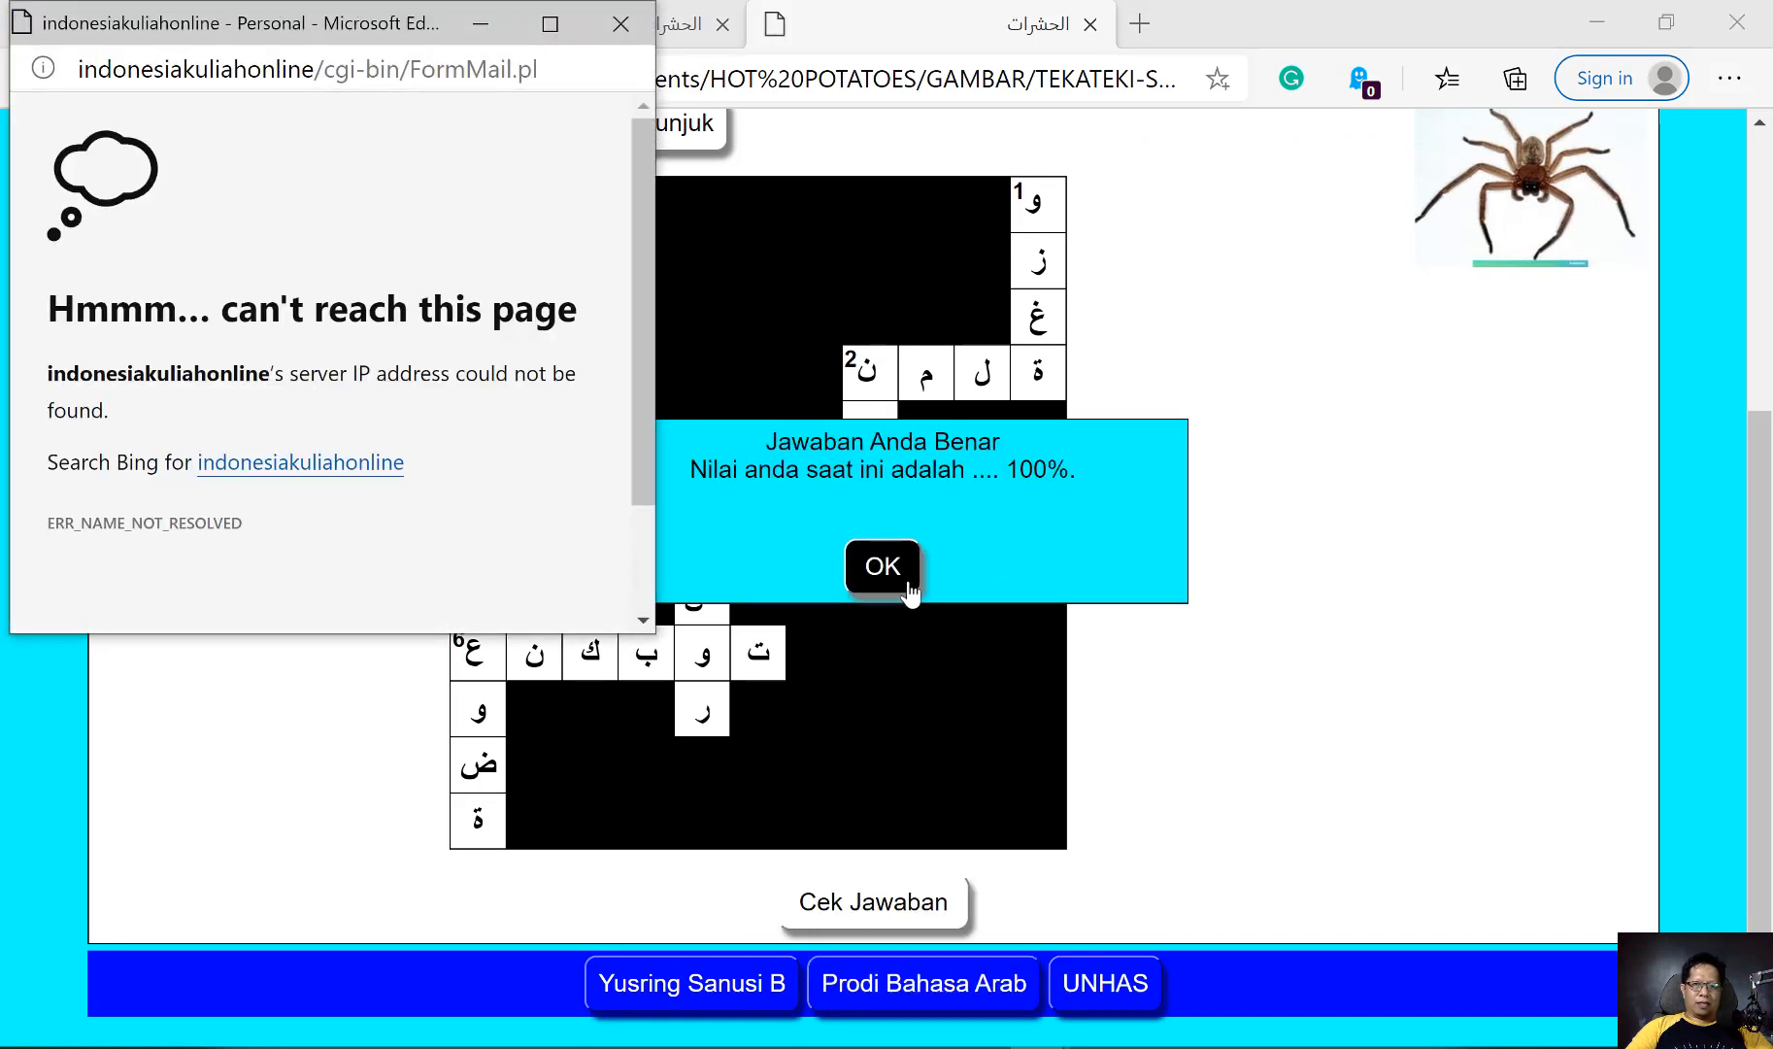
left_click(900, 575)
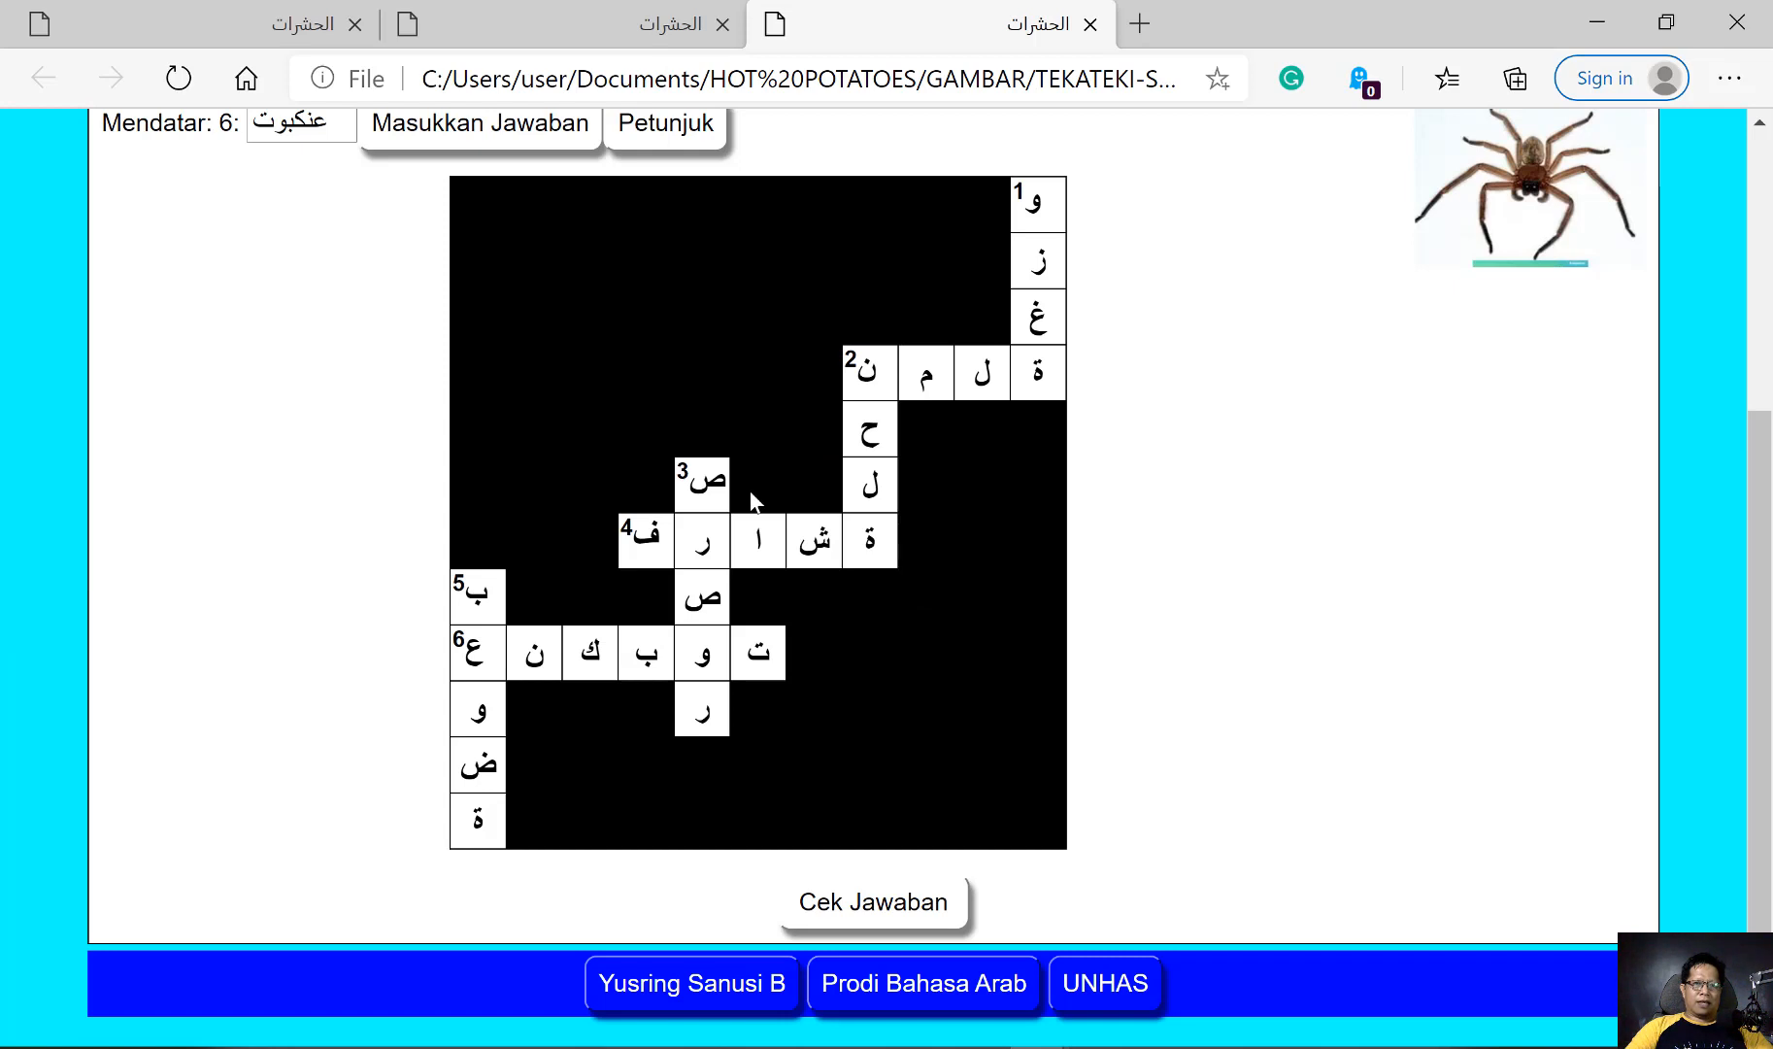
scroll(407, 313, "up", 3)
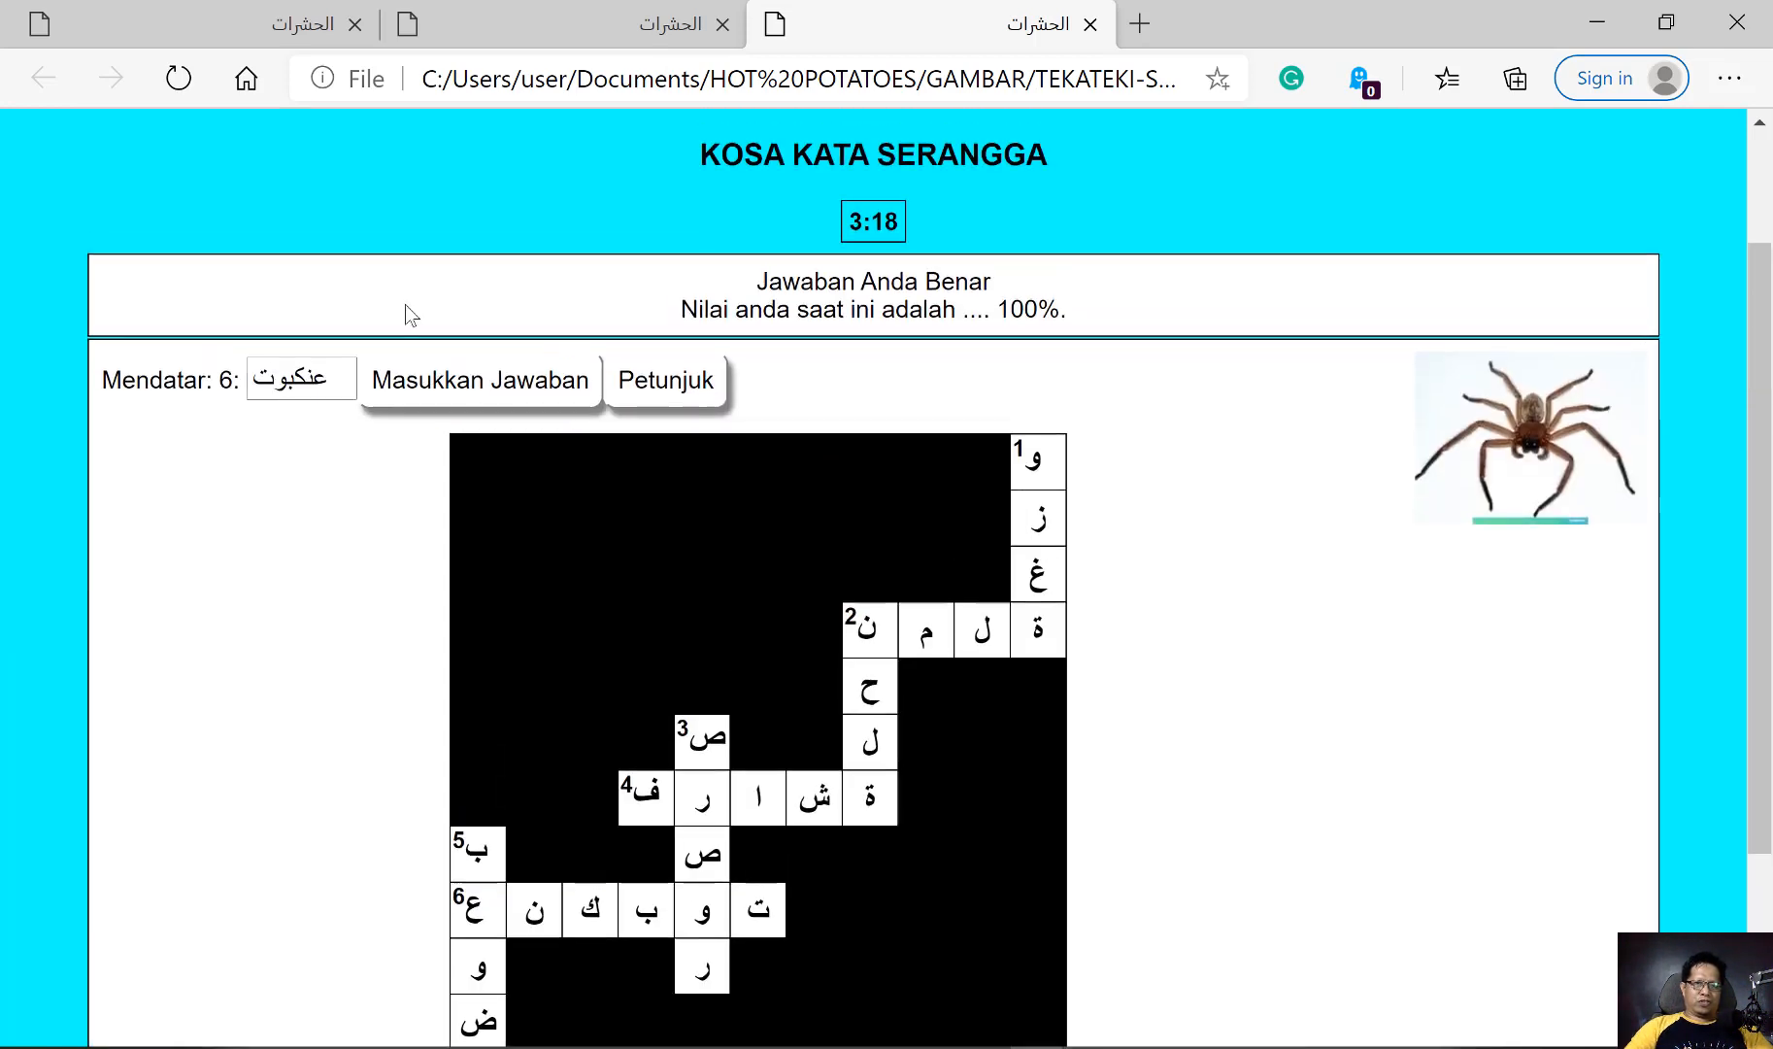
scroll(566, 566, "down", 3)
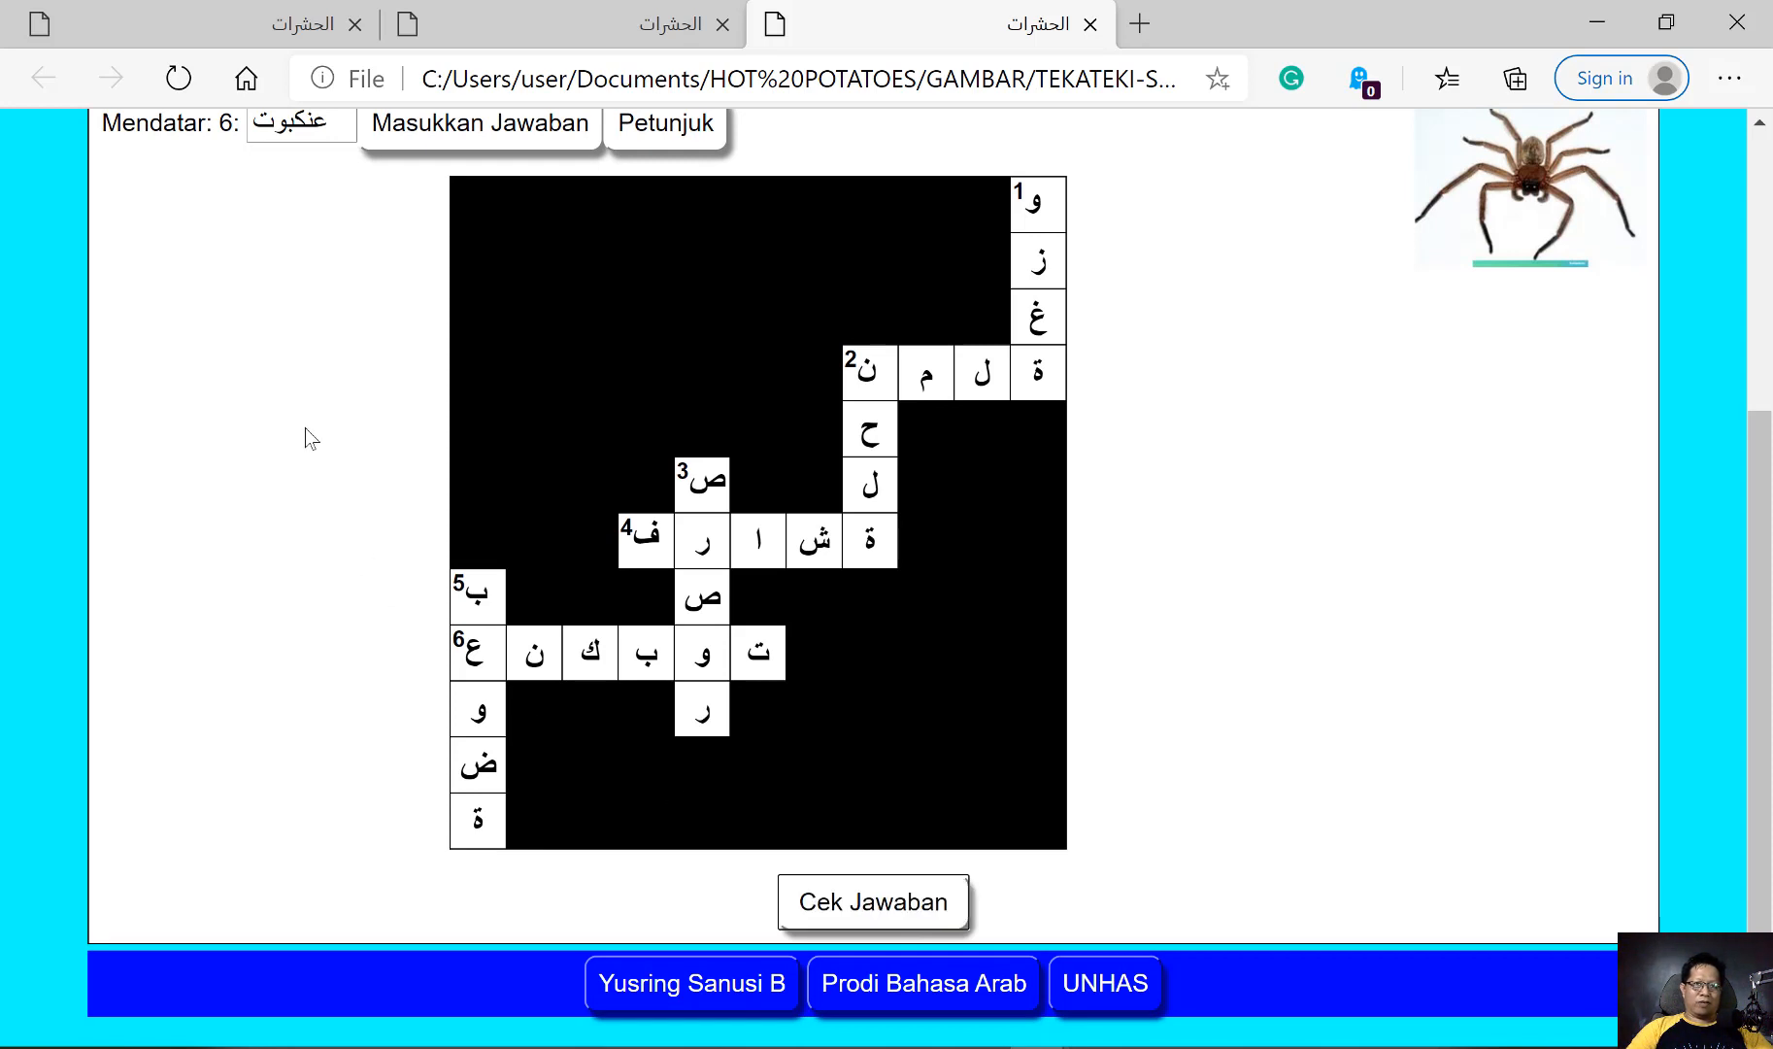
scroll(305, 426, "up", 3)
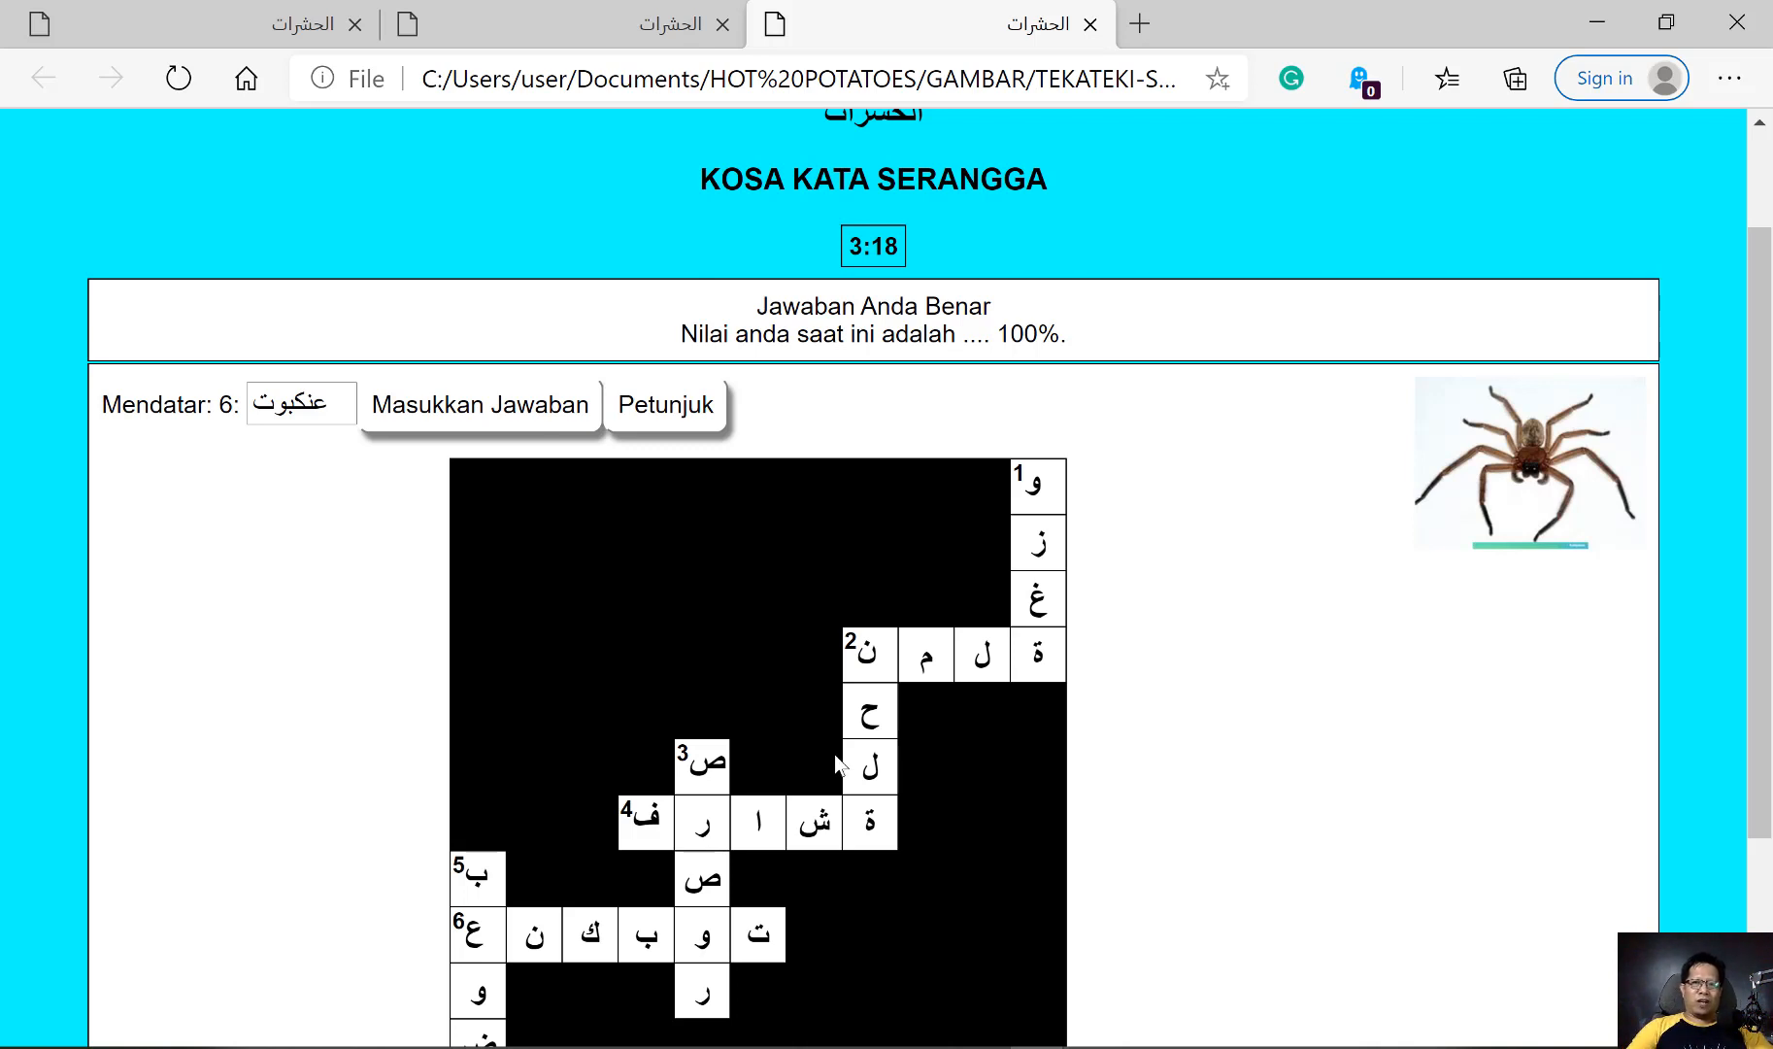
scroll(914, 670, "up", 2)
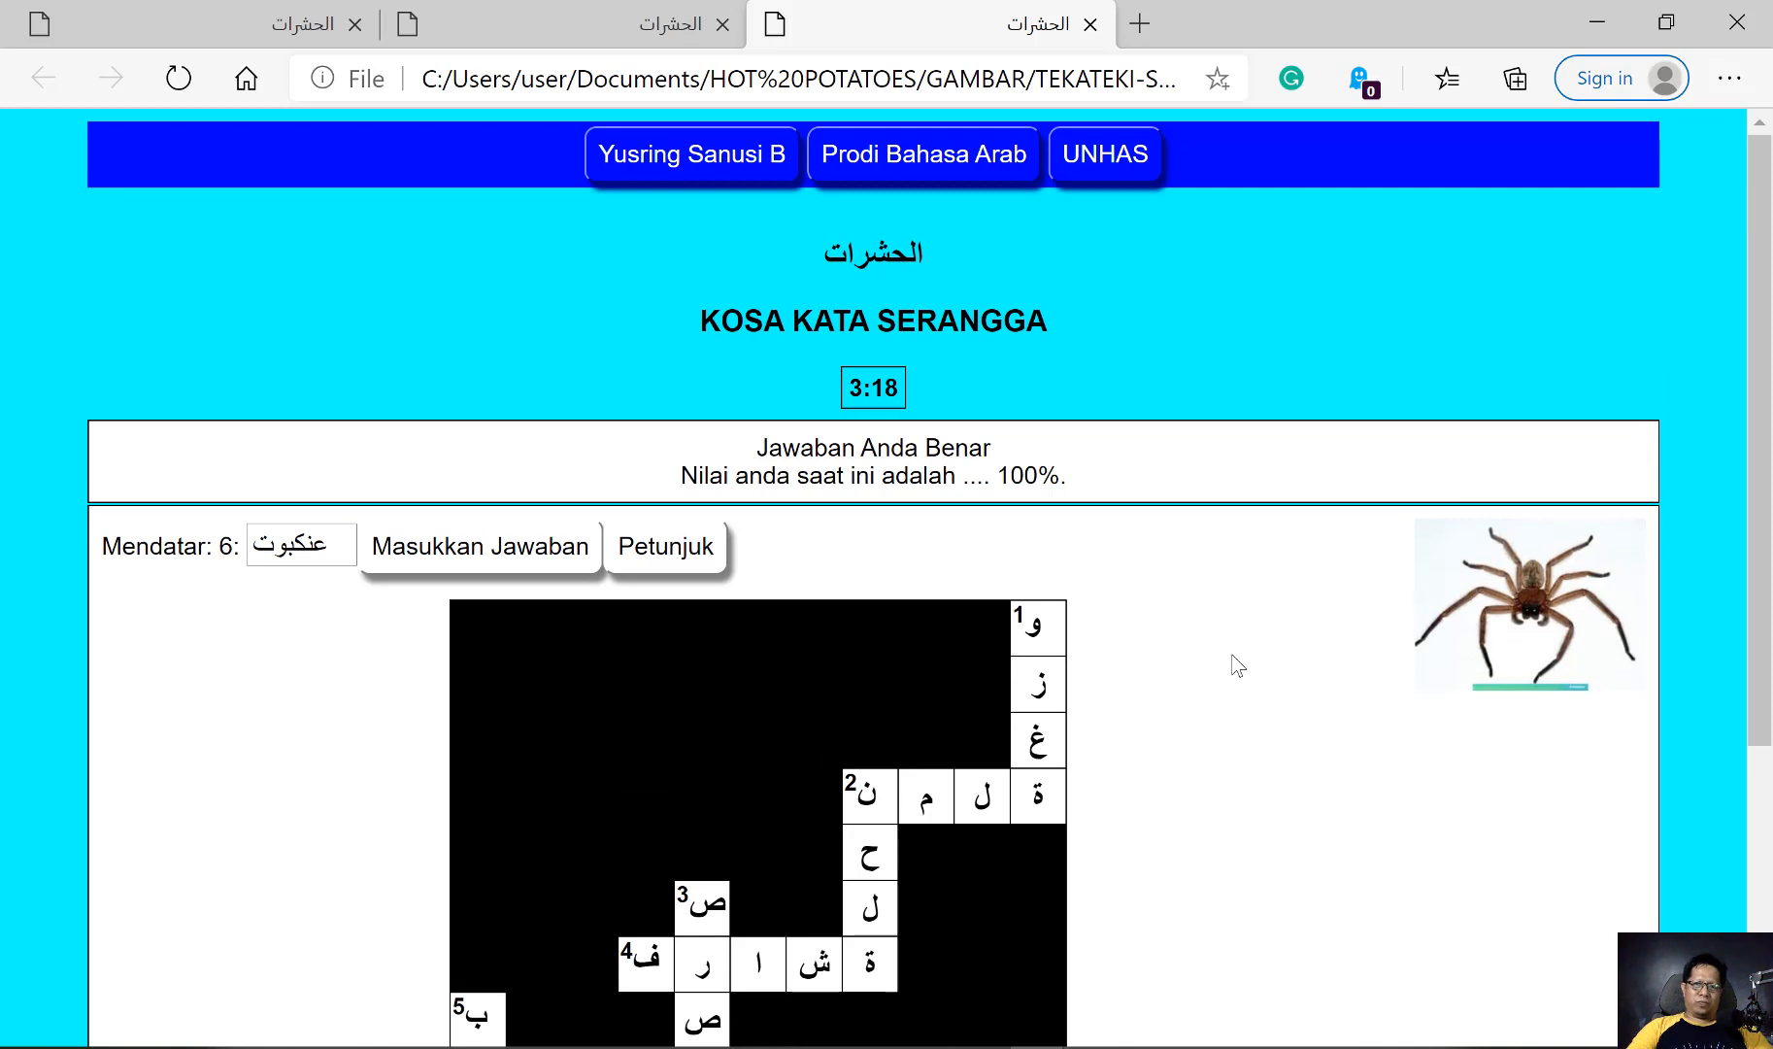
scroll(1217, 711, "down", 3)
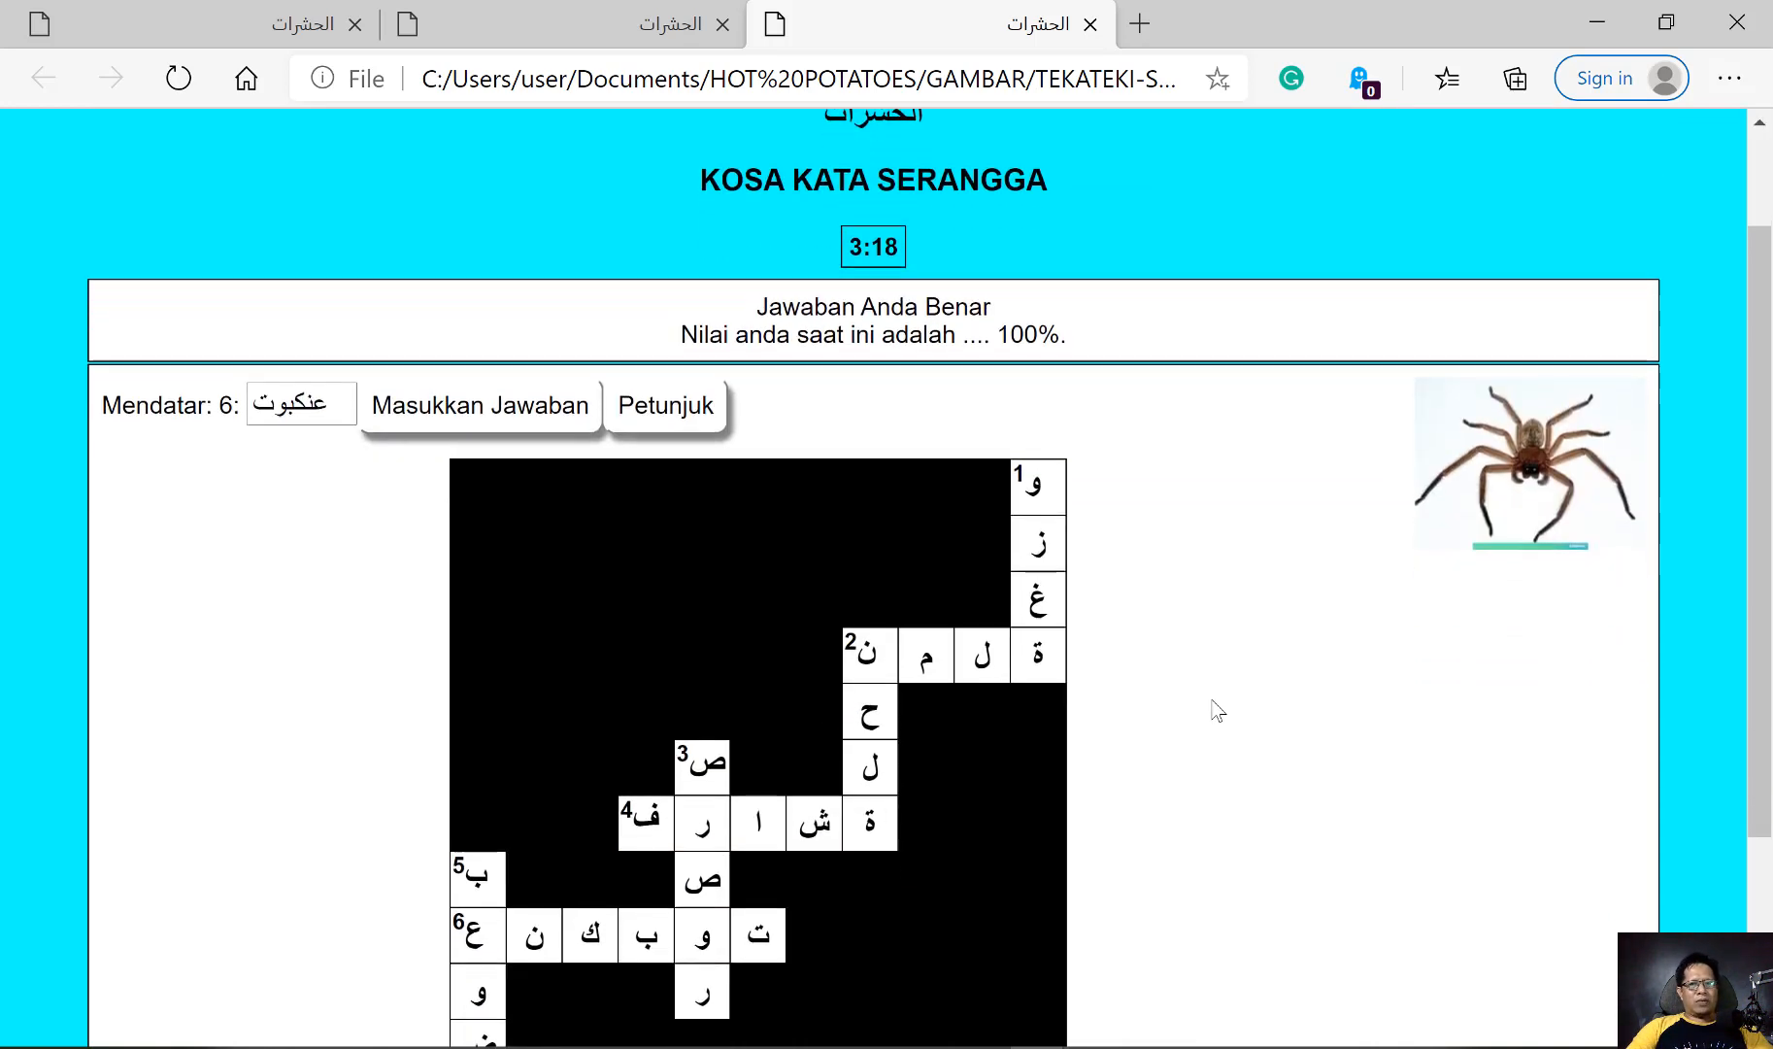
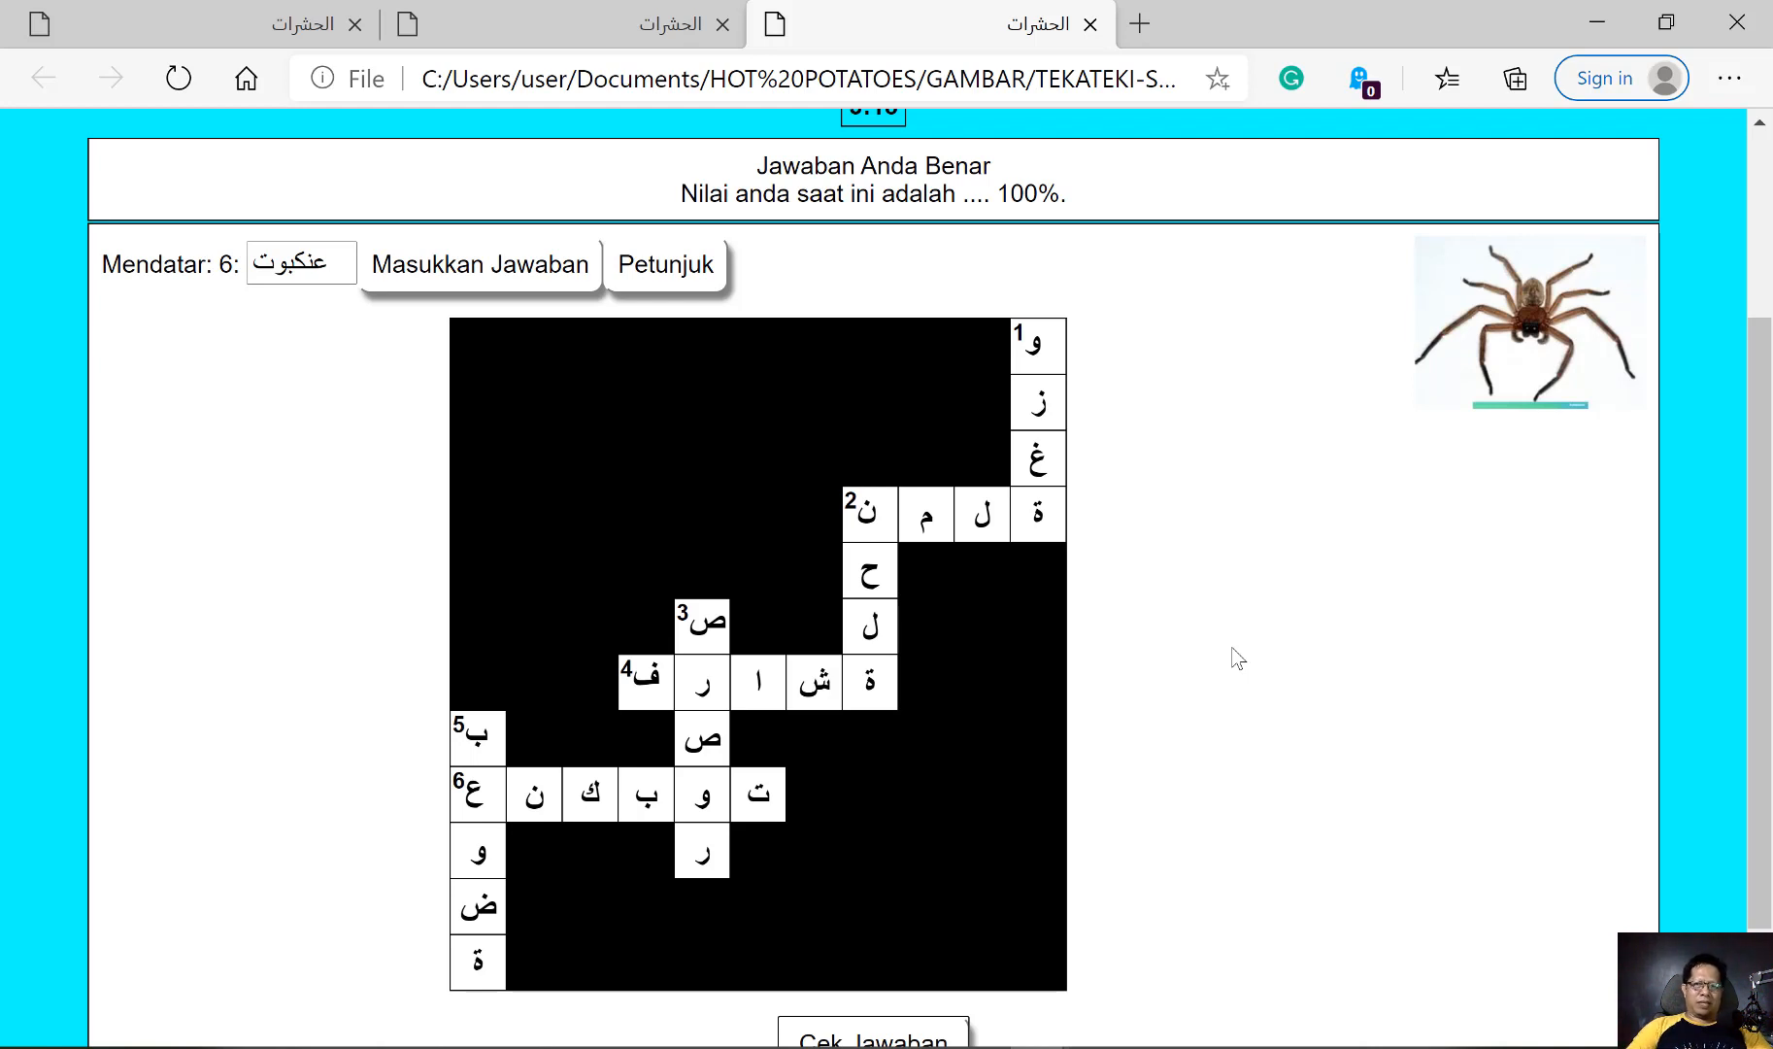
scroll(1253, 668, "up", 3)
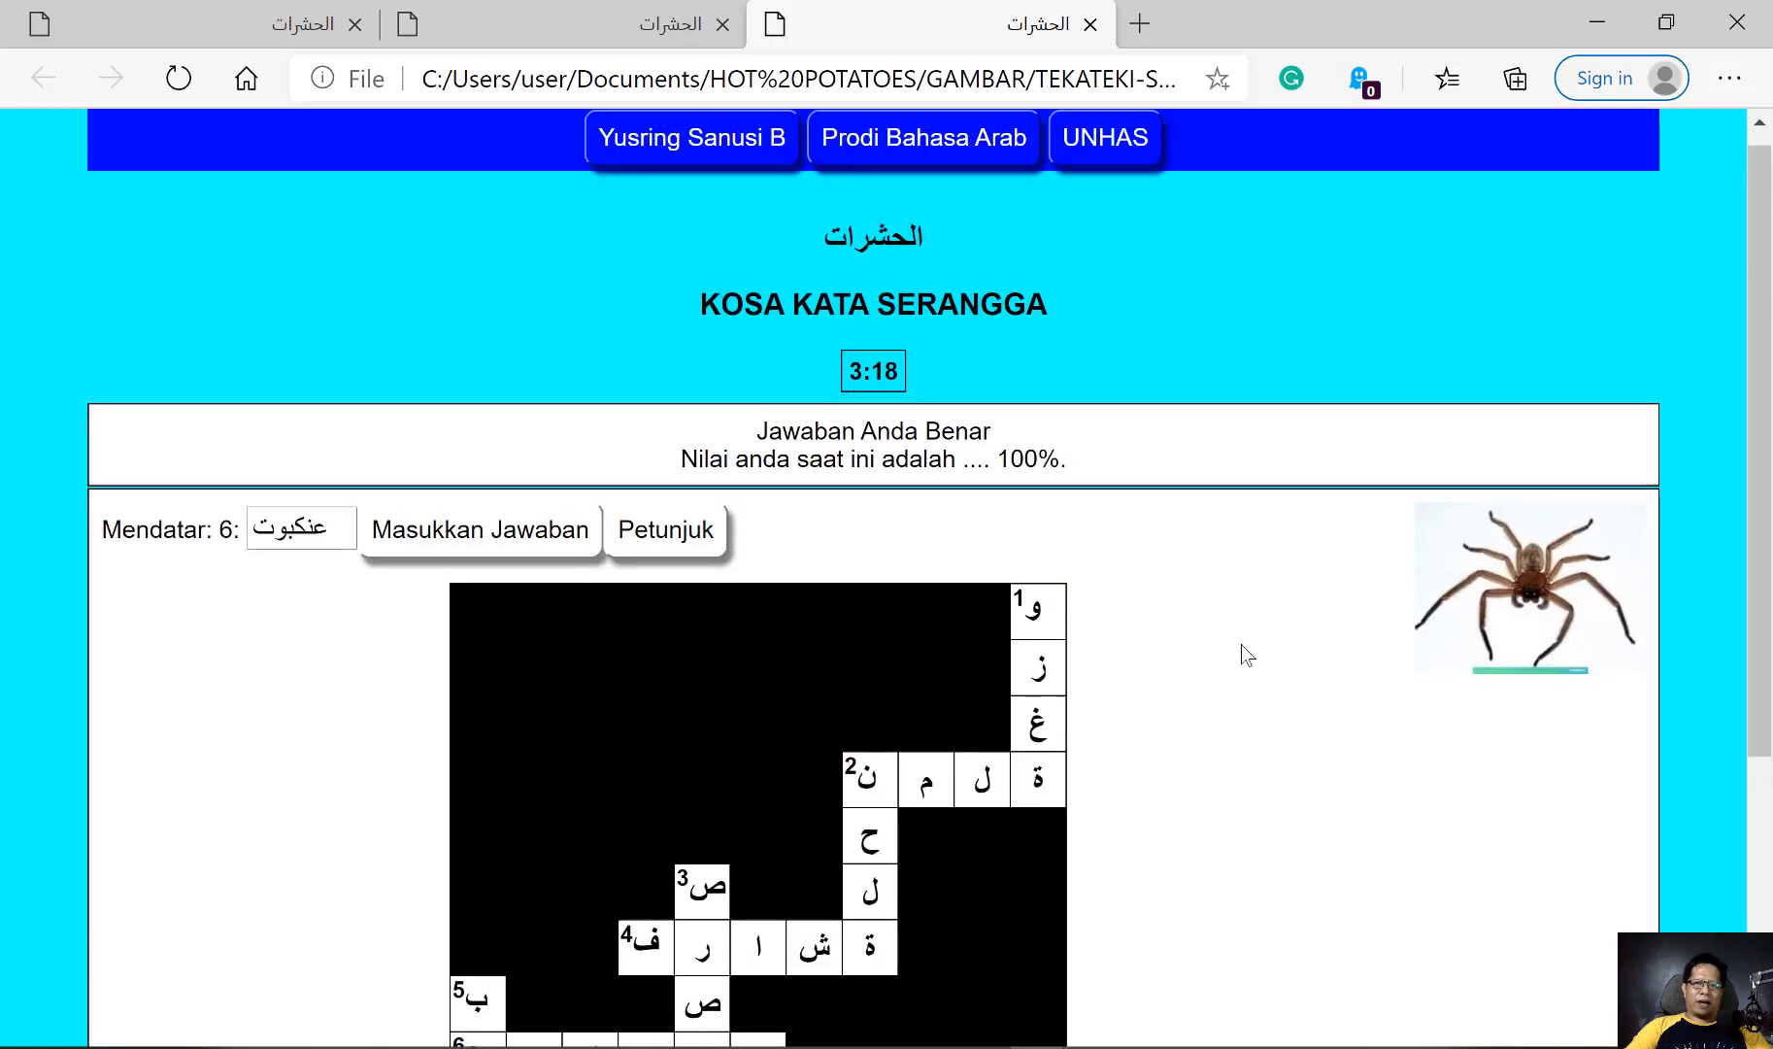
scroll(1215, 695, "down", 2)
scroll(1217, 694, "down", 1)
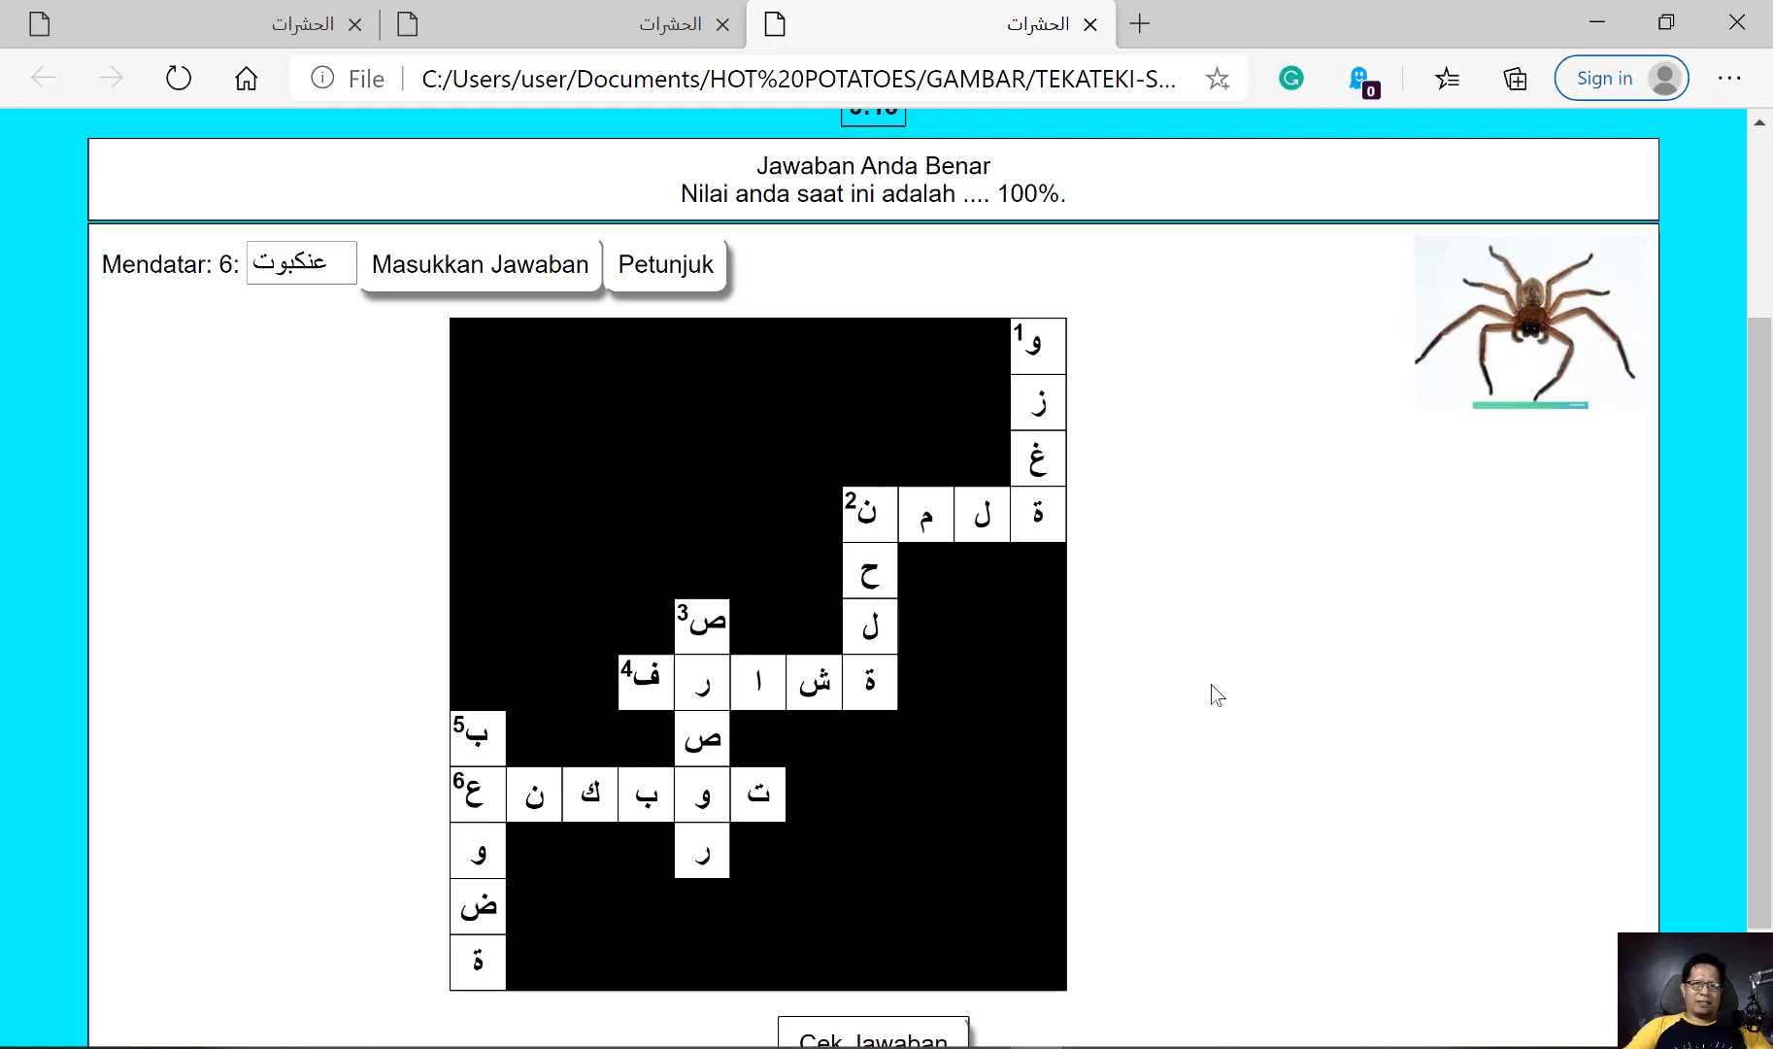
Switch to JCross and create a zip package of the crossword named serangga-arab1 in the HOT POTATOES folder, without opening it
left_click(1283, 1047)
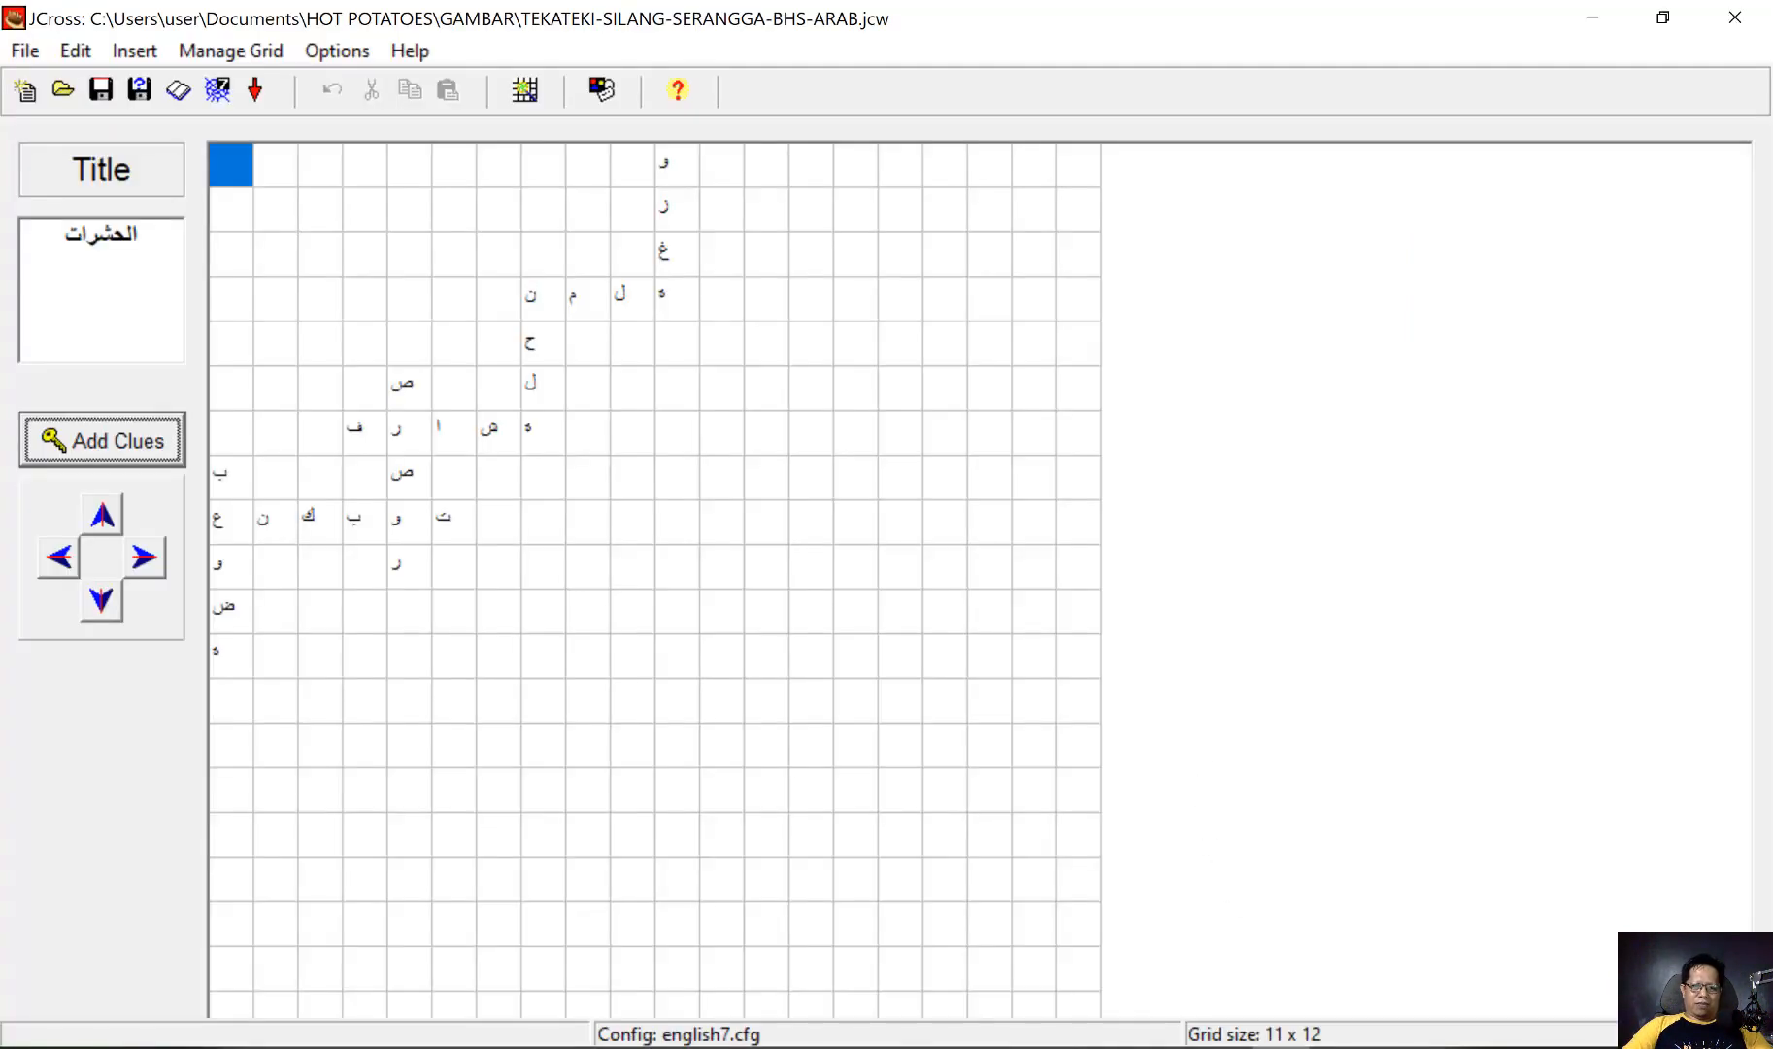
left_click(29, 52)
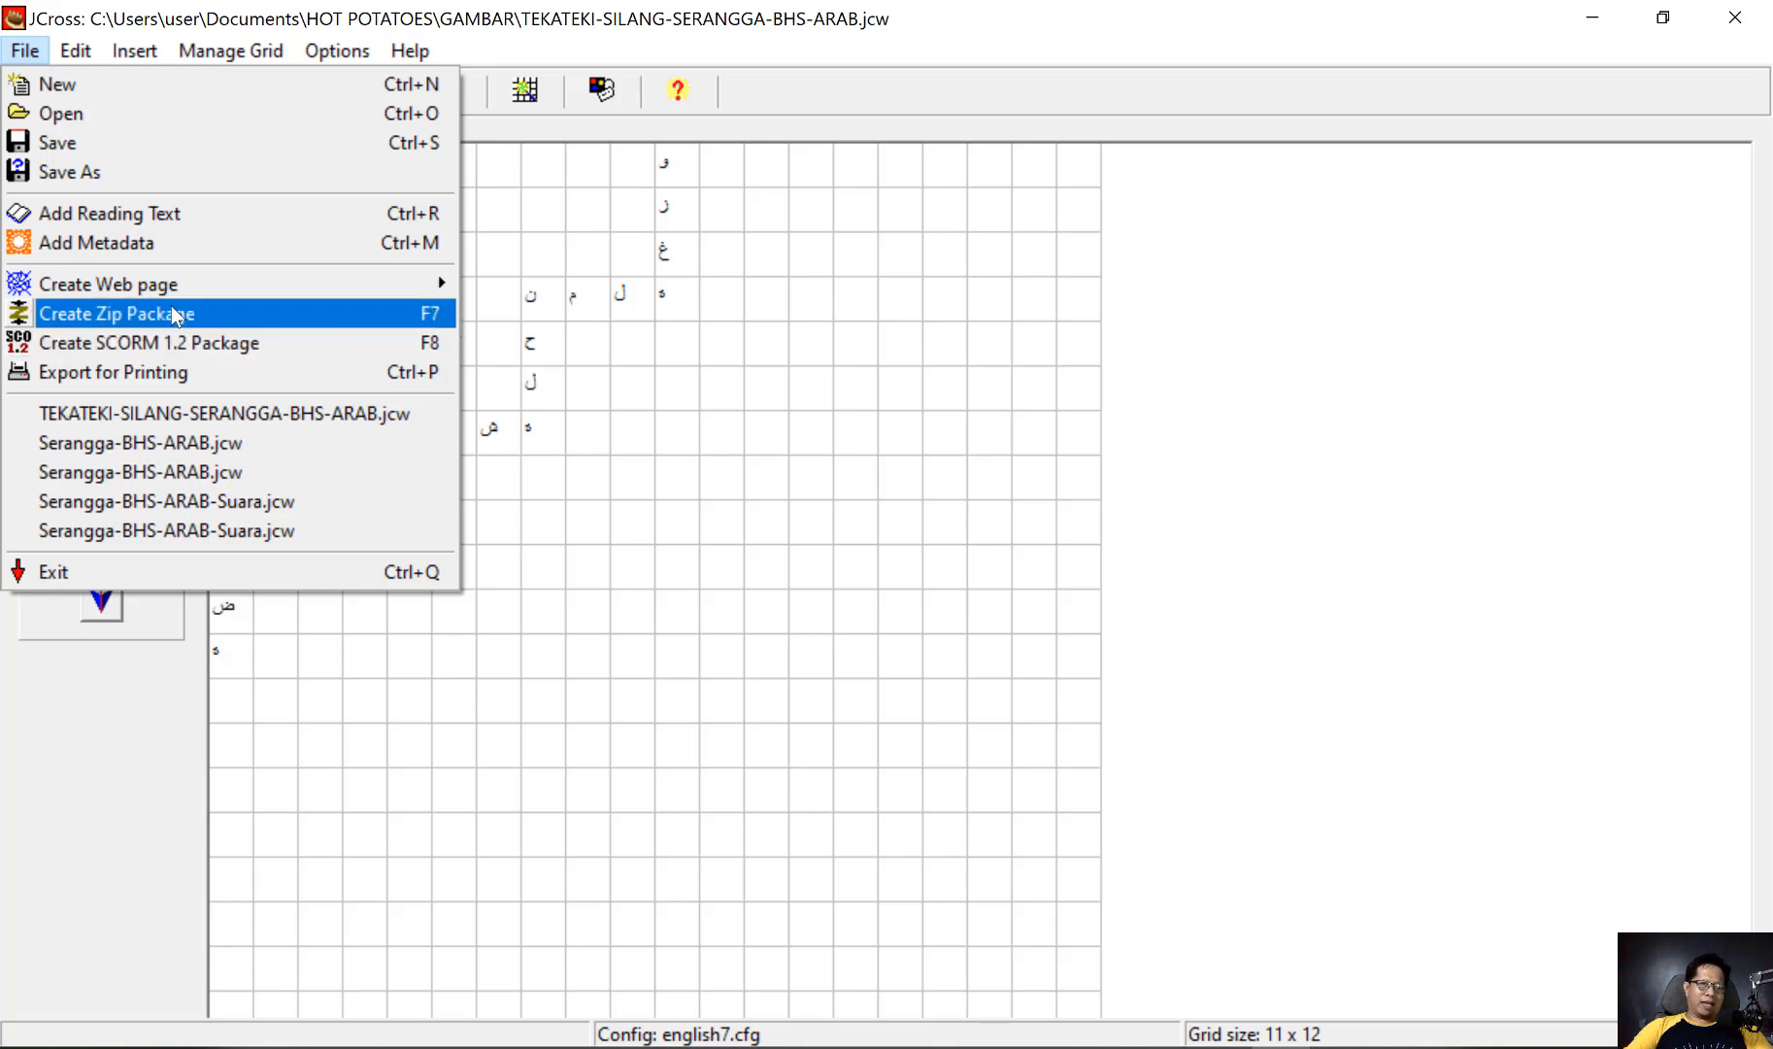
left_click(177, 317)
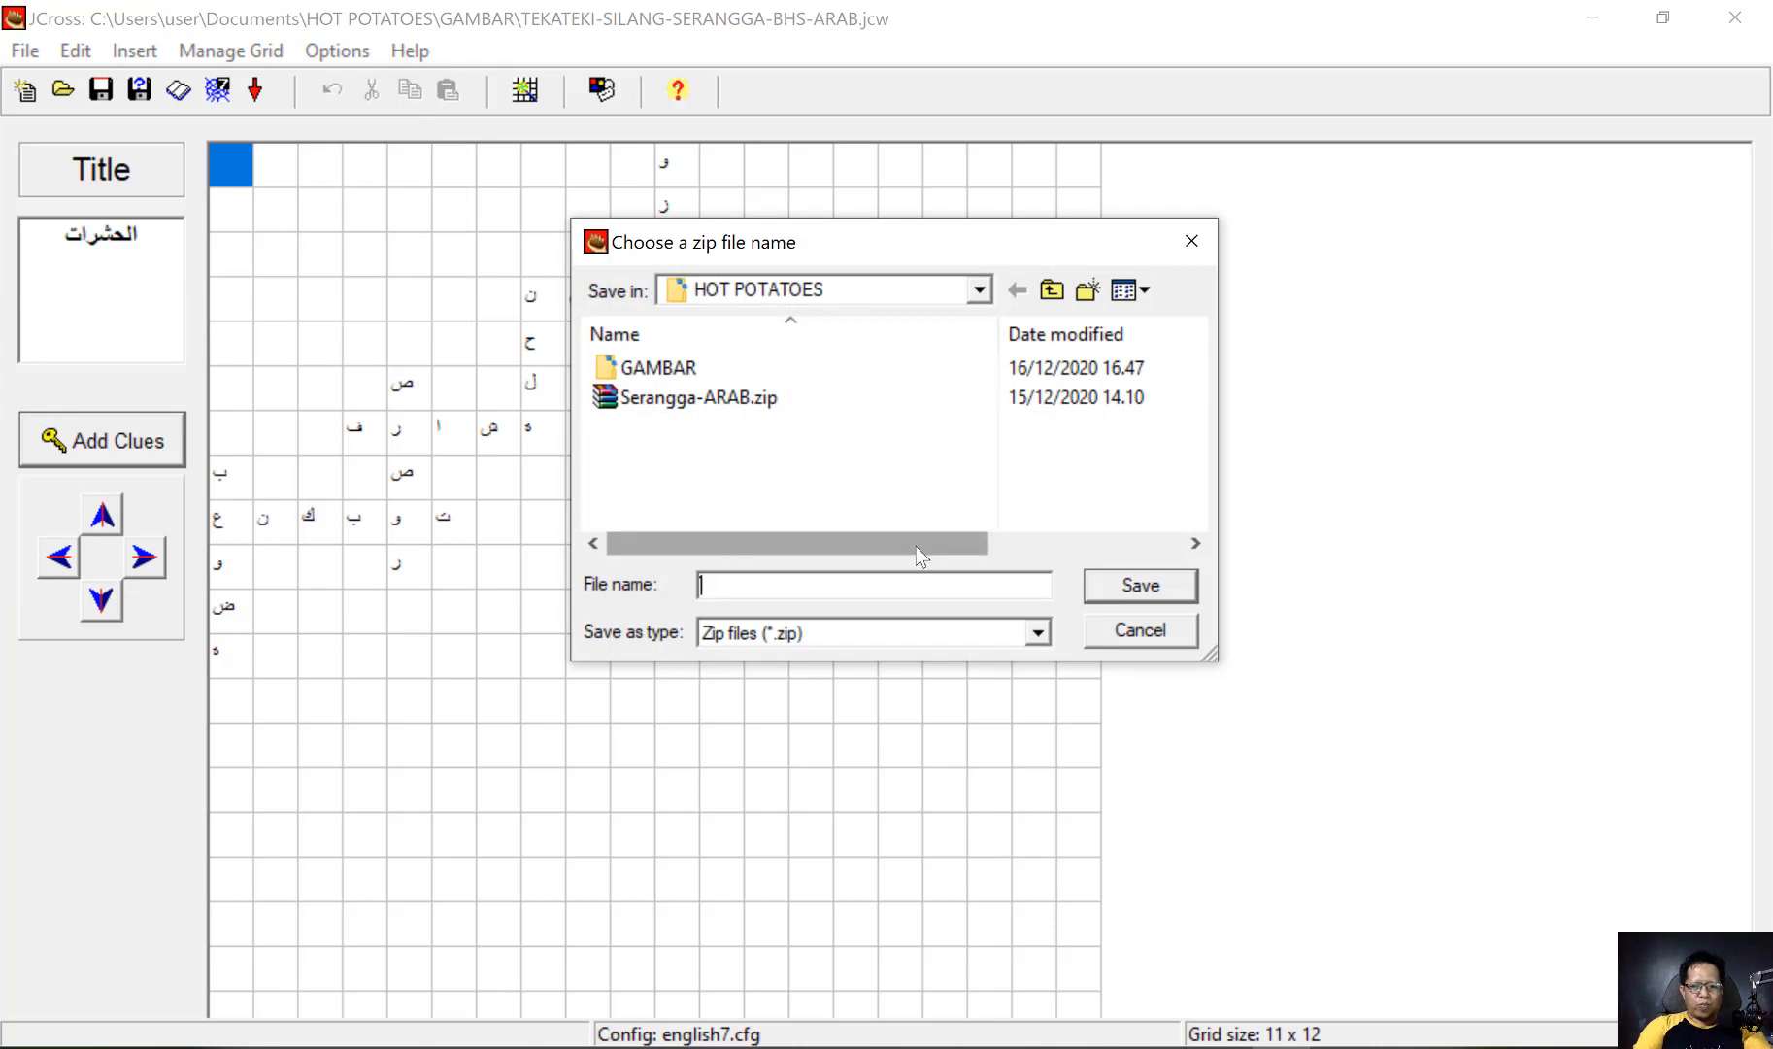
type("سثقشىل")
key("BackSpace")
key("BackSpace")
key("BackSpace")
key("BackSpace")
key("BackSpace")
key("BackSpace")
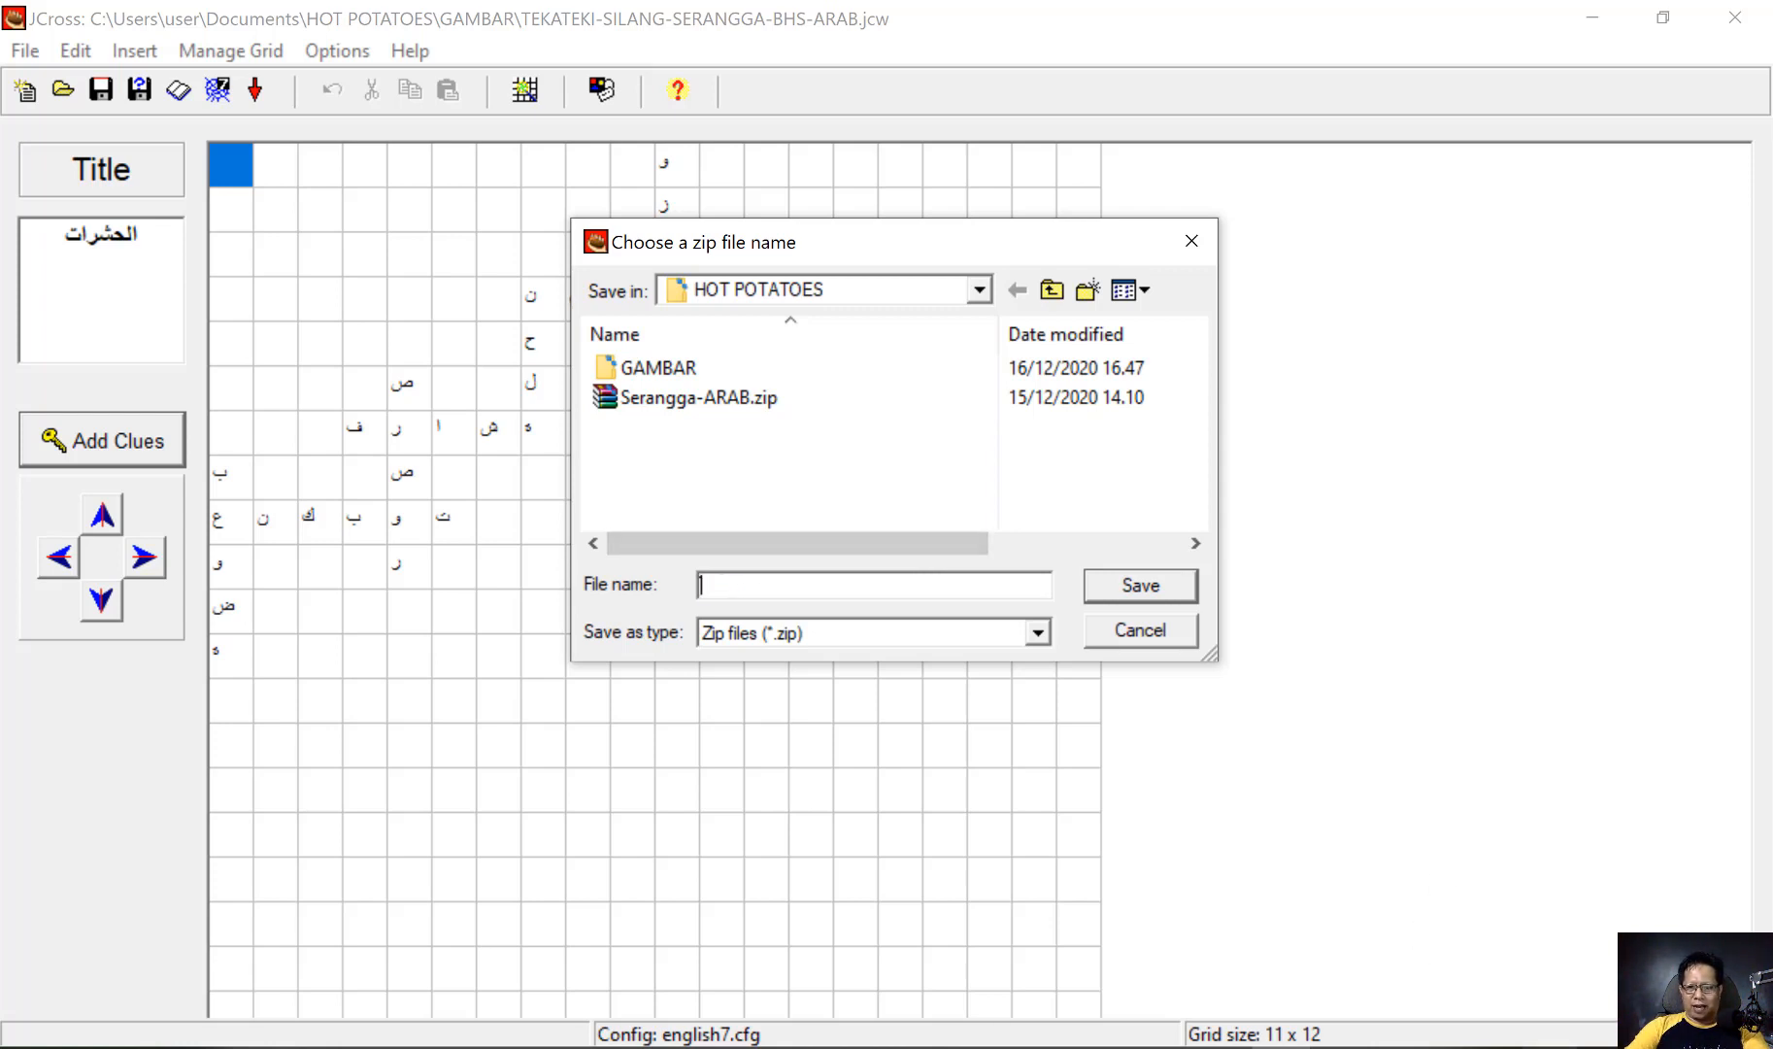
left_click(1544, 1046)
left_click(1491, 923)
type("ser")
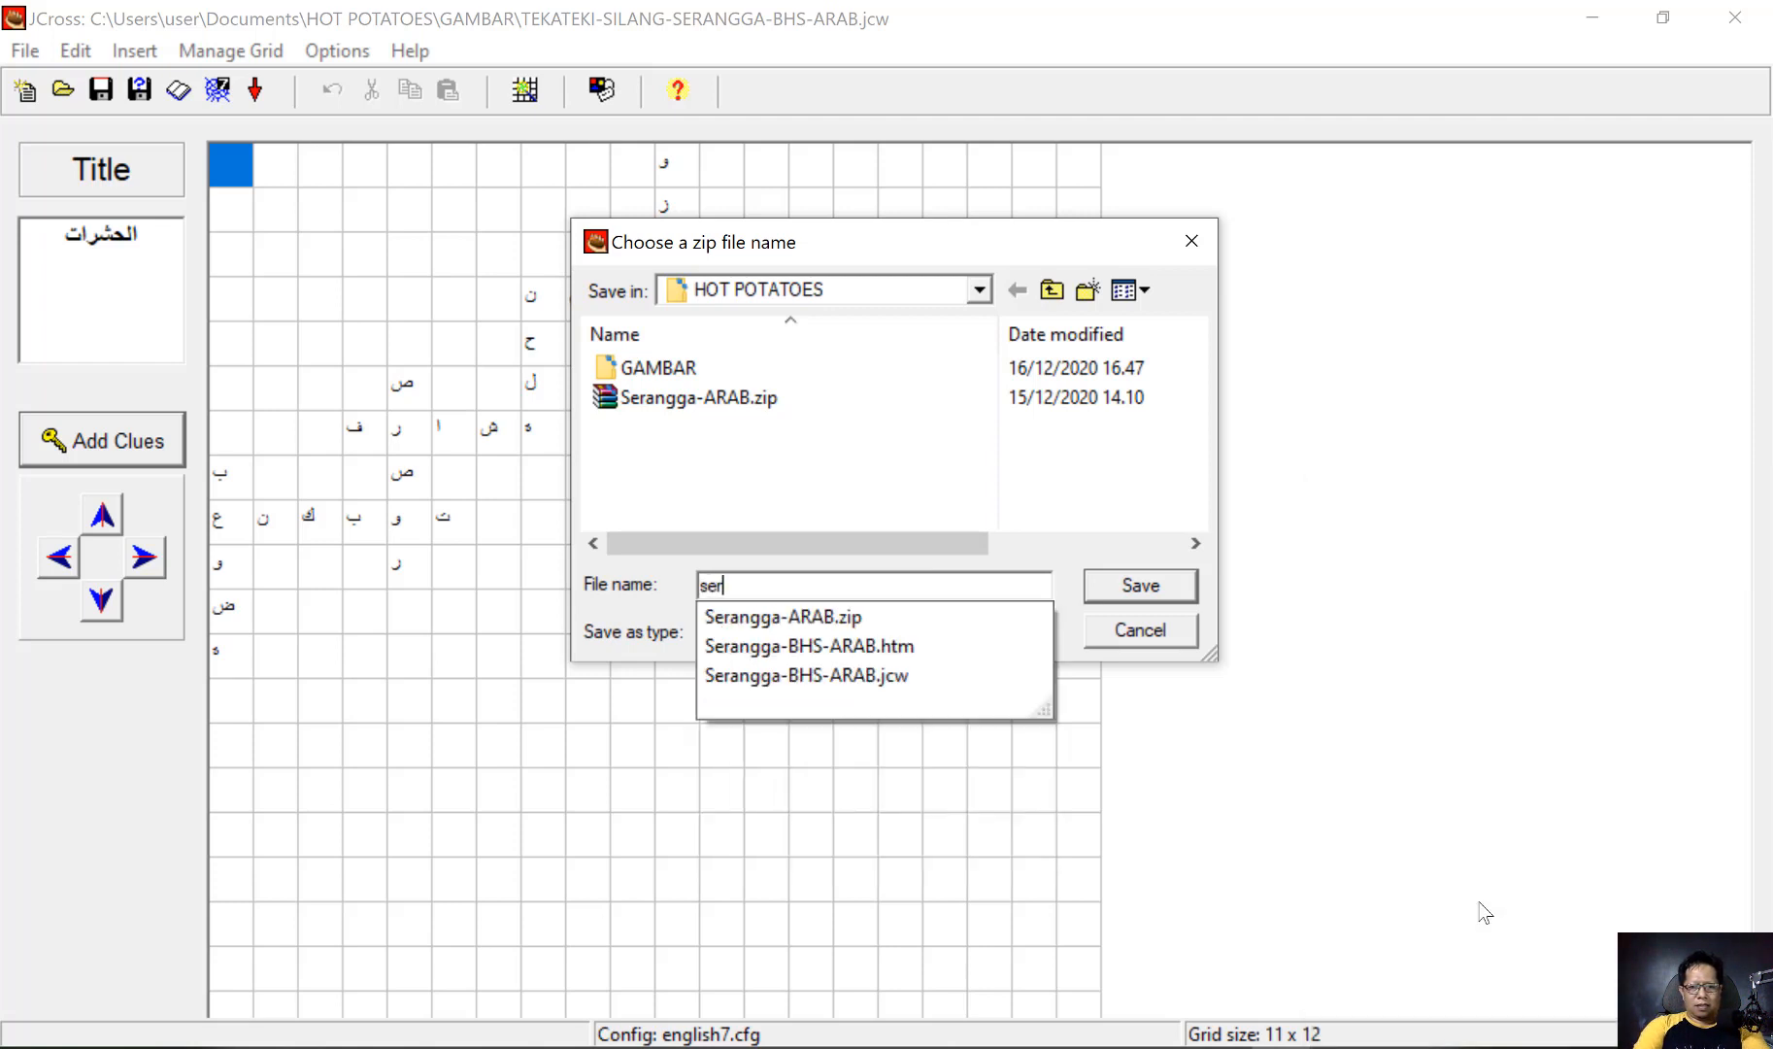
type("angga-")
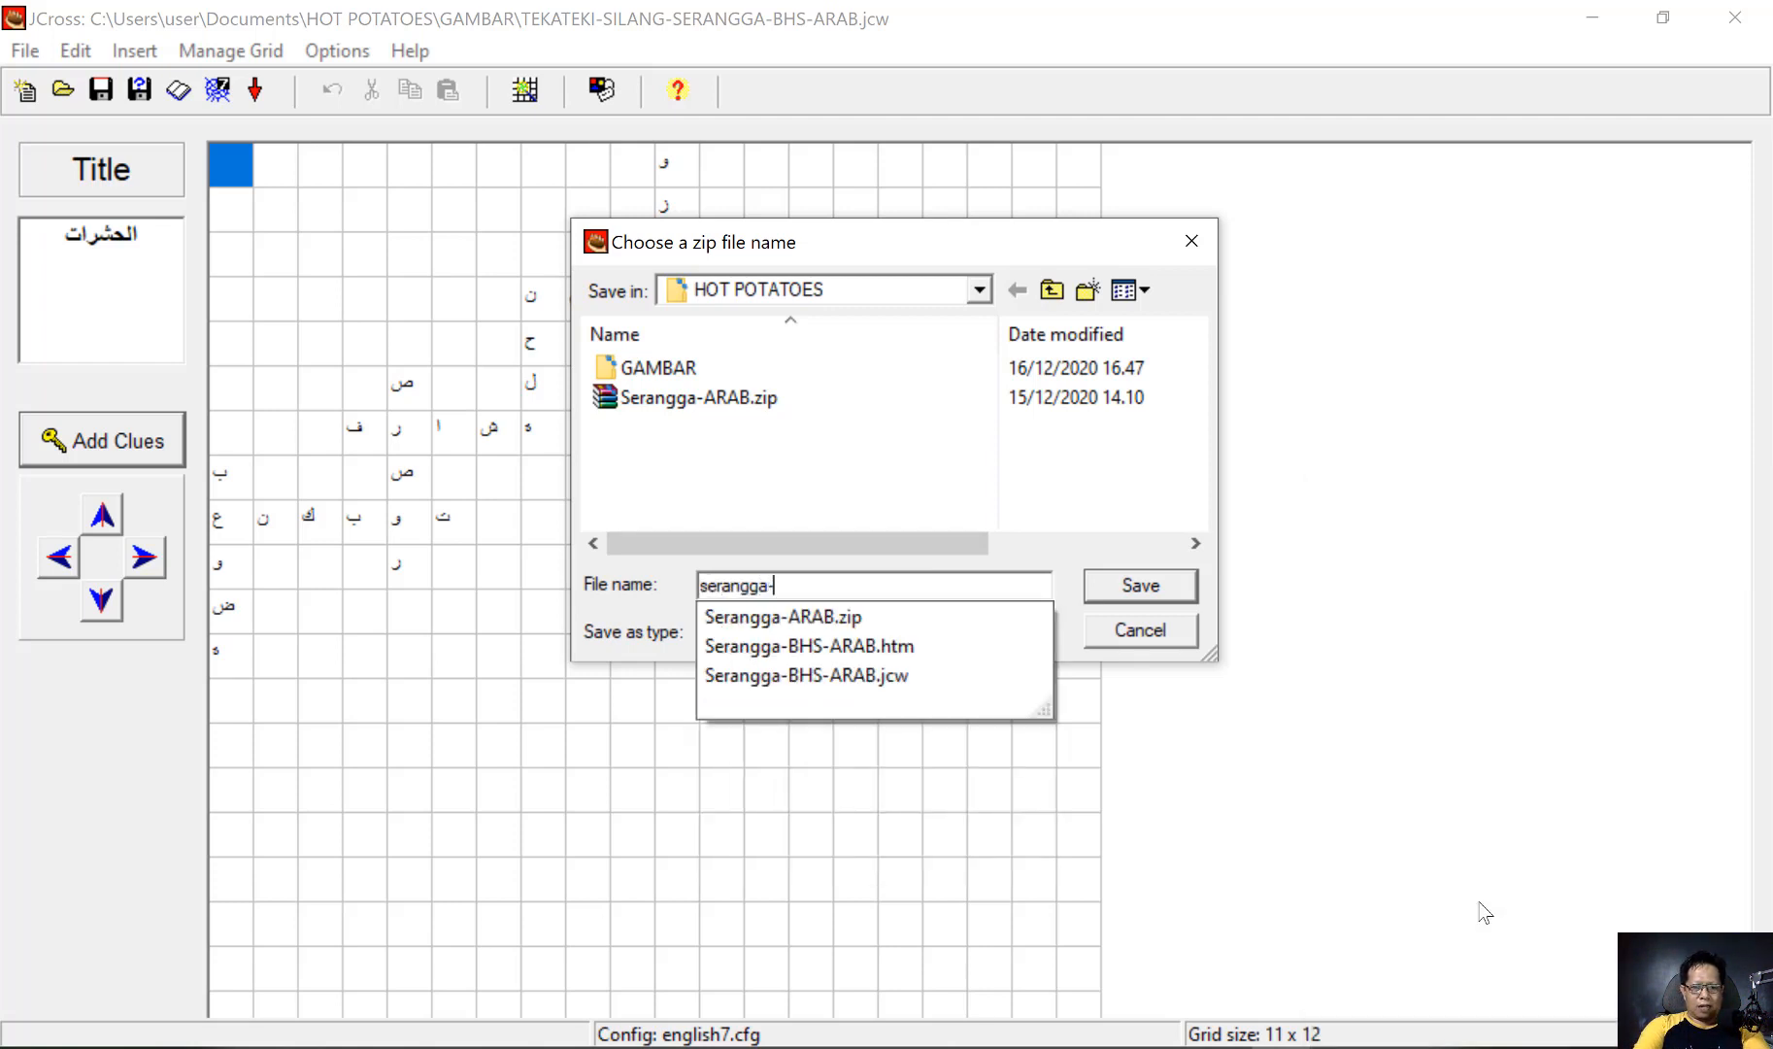
type("arab1")
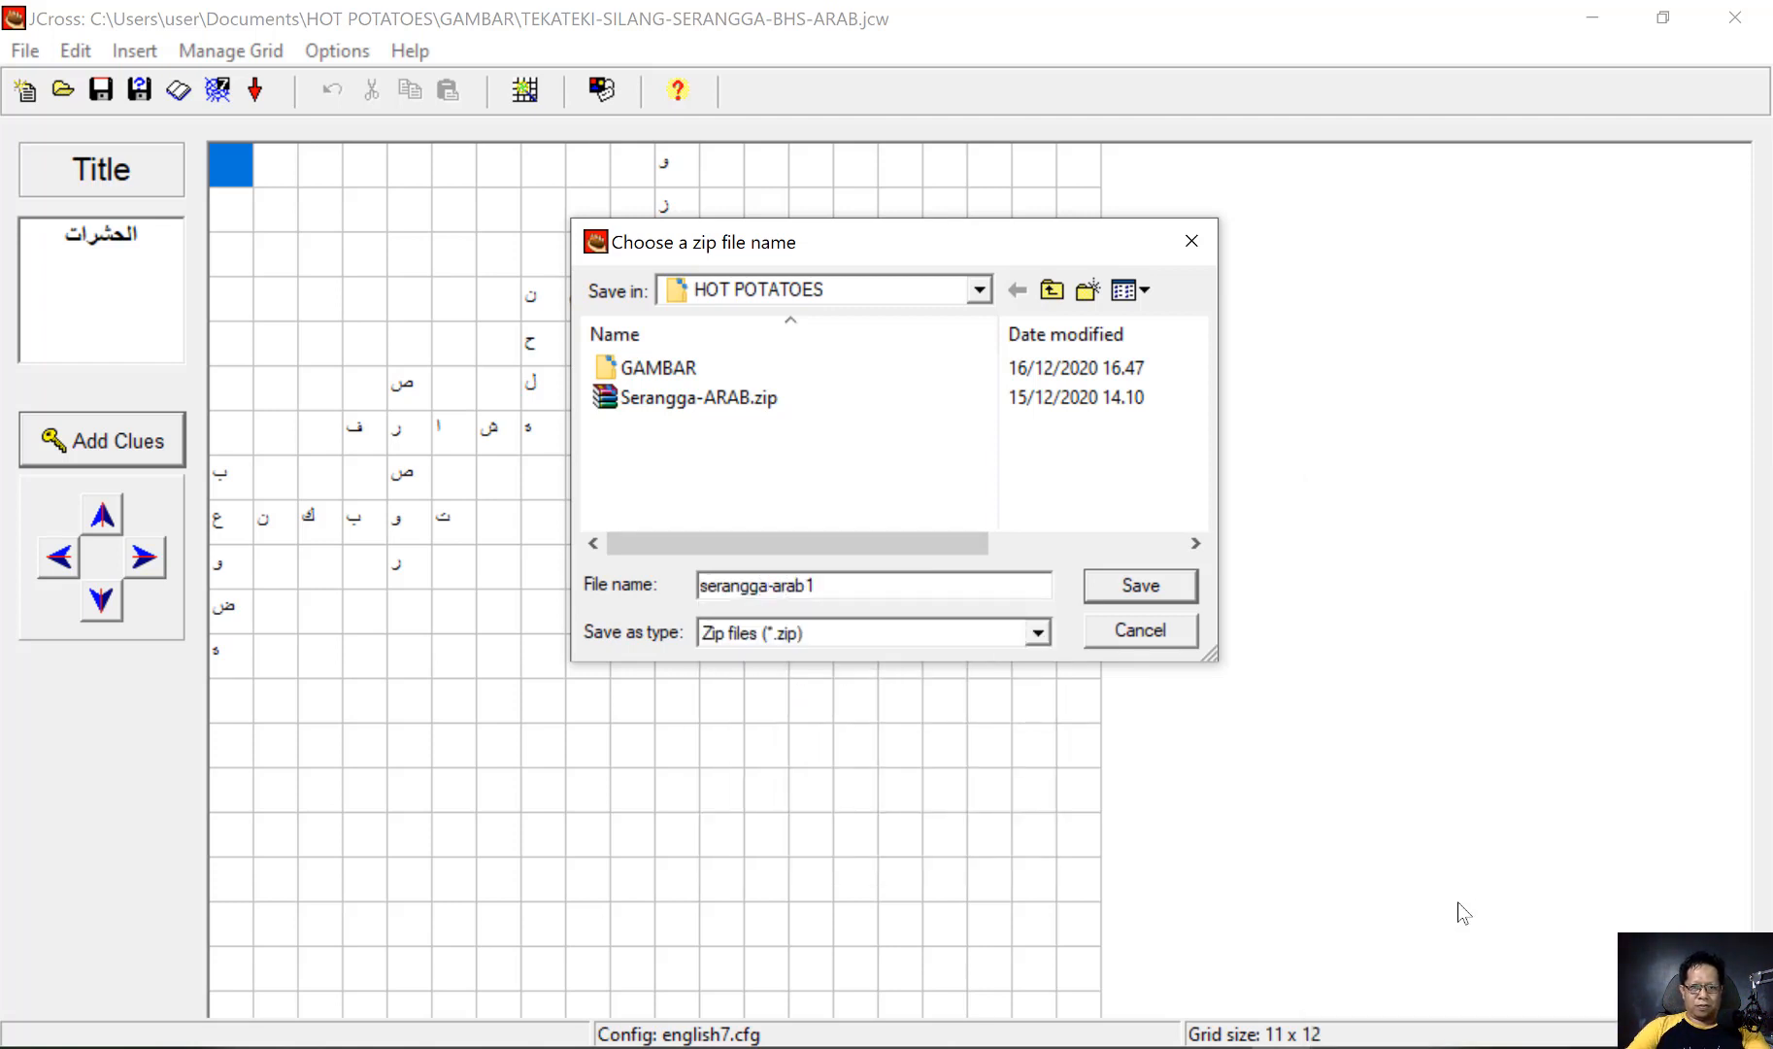
left_click(1141, 586)
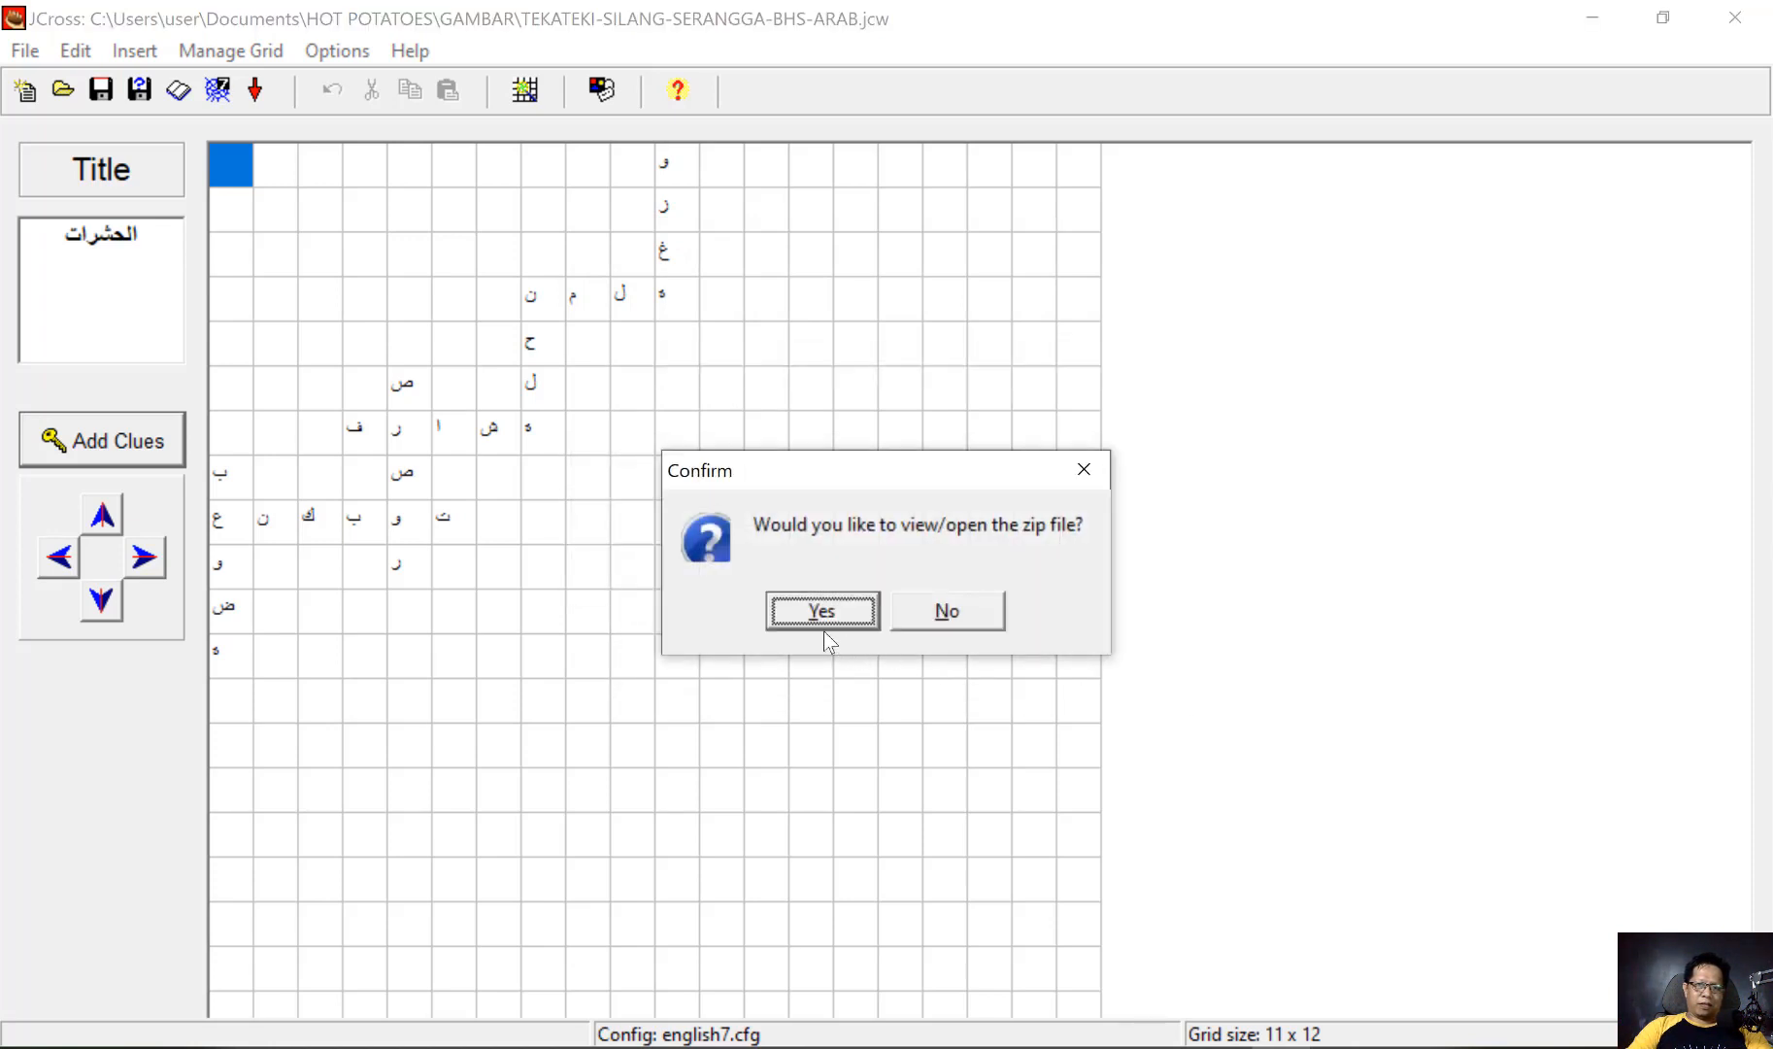
left_click(942, 618)
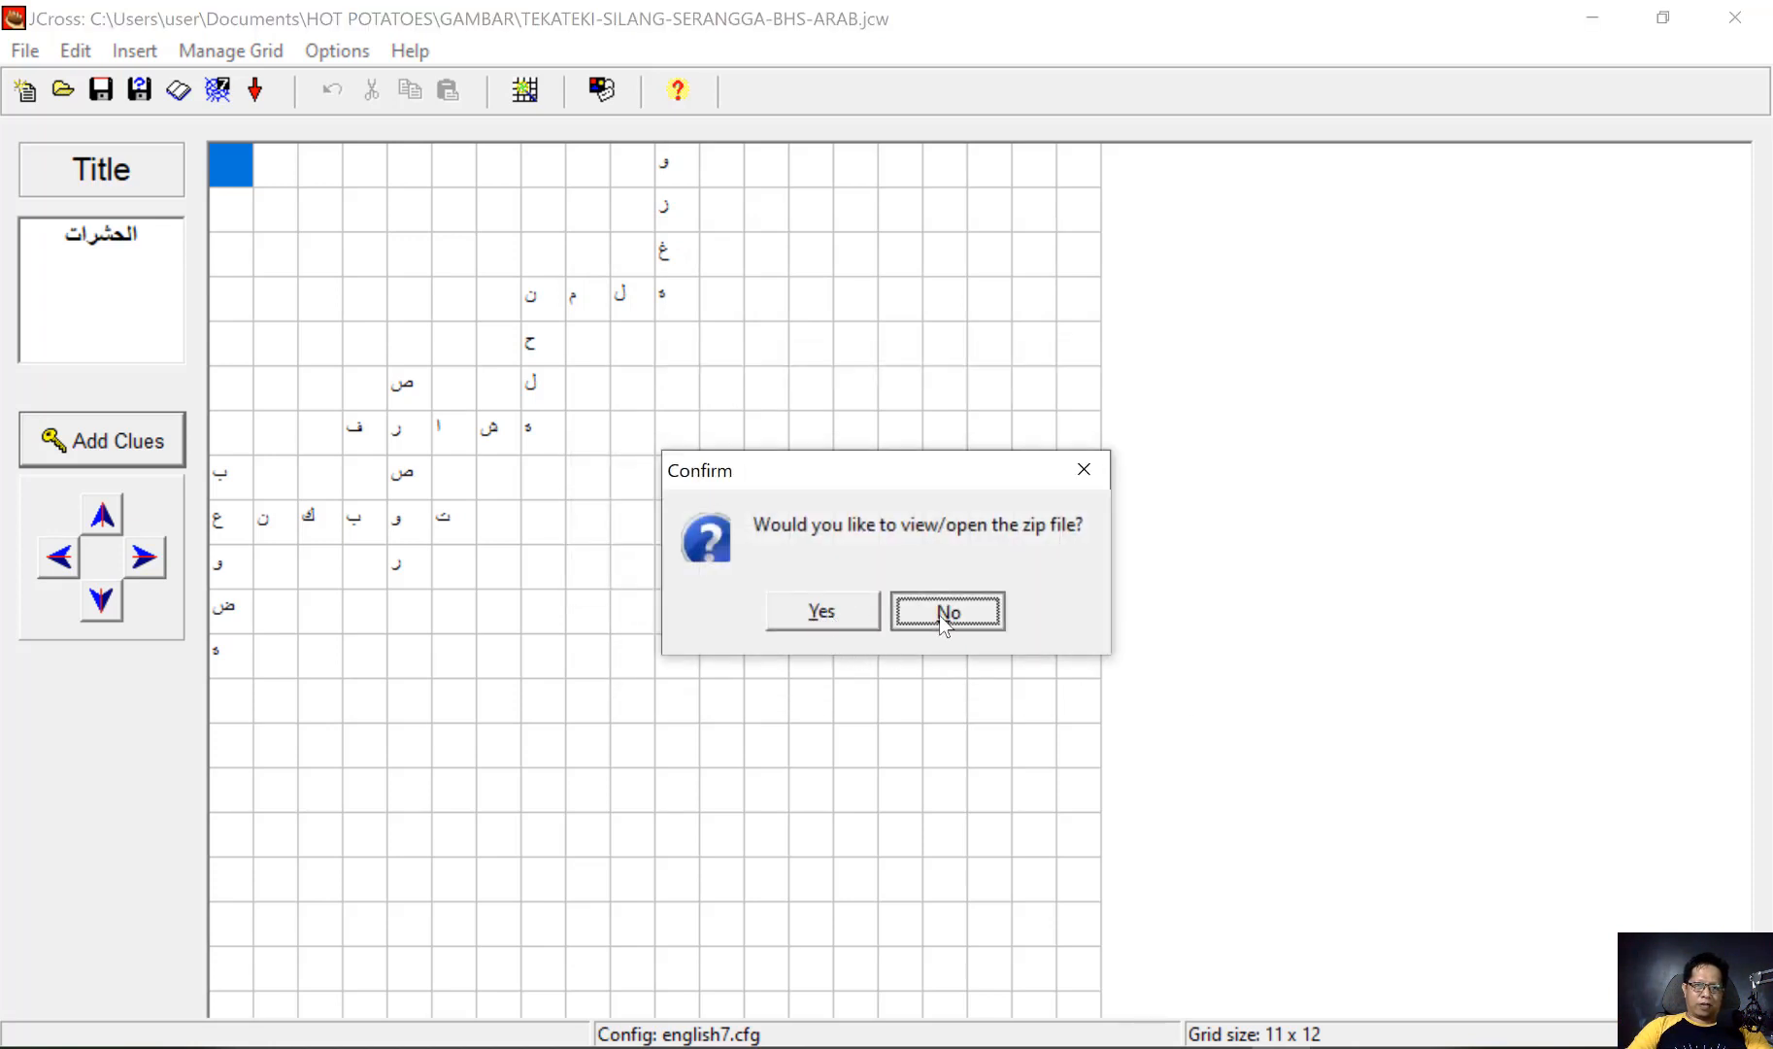
Create a SCORM 1.2 package of the crossword named serangga-arab-scorm.zip, without opening it
left_click(25, 50)
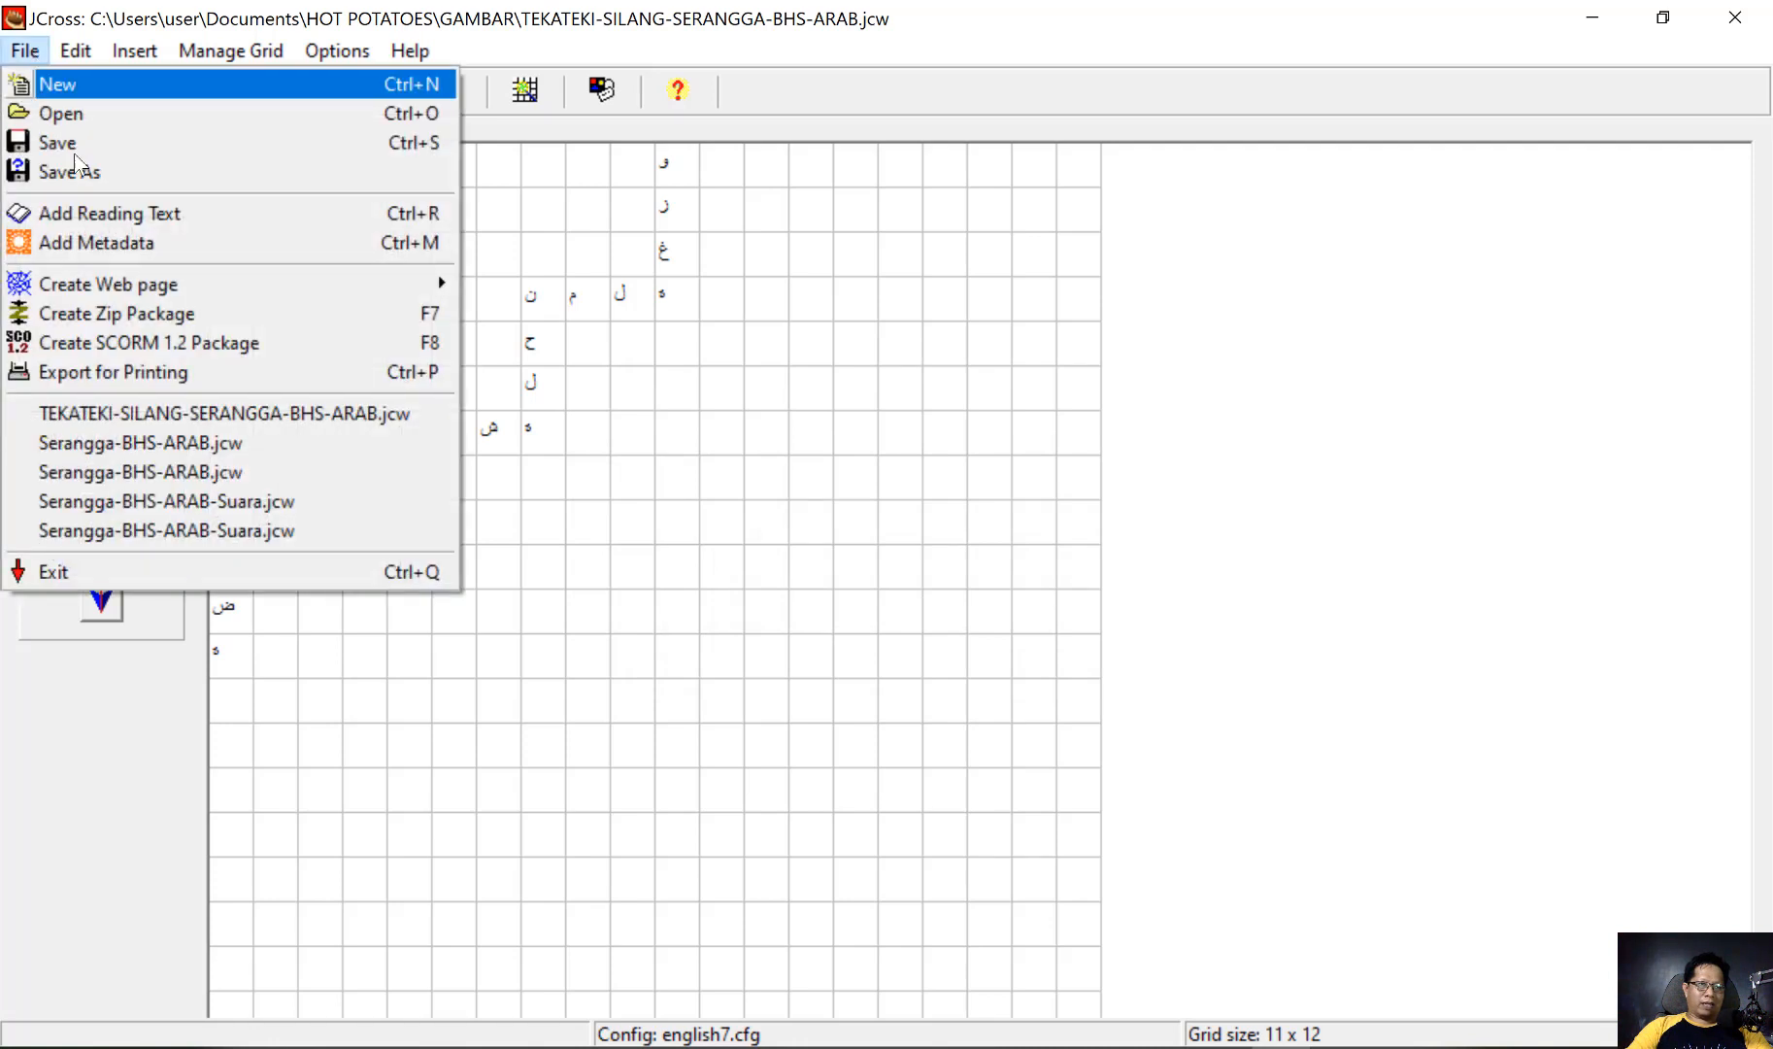
left_click(148, 346)
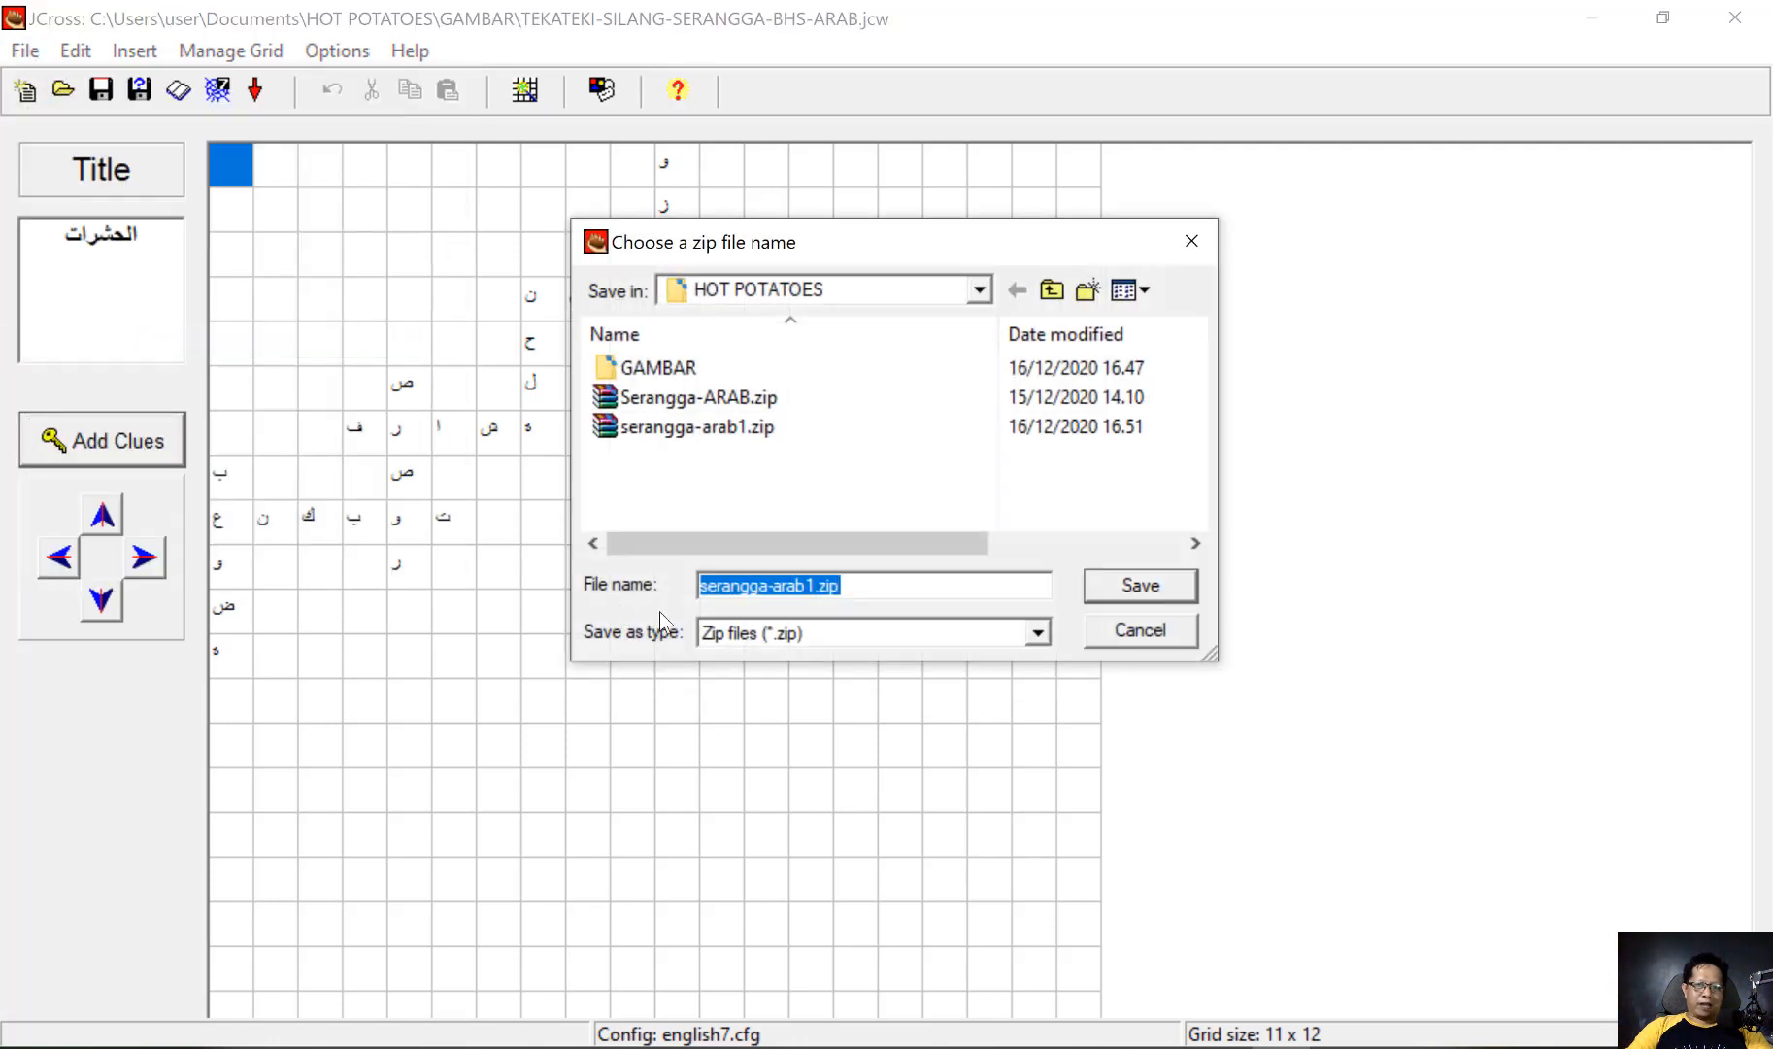
left_click(805, 584)
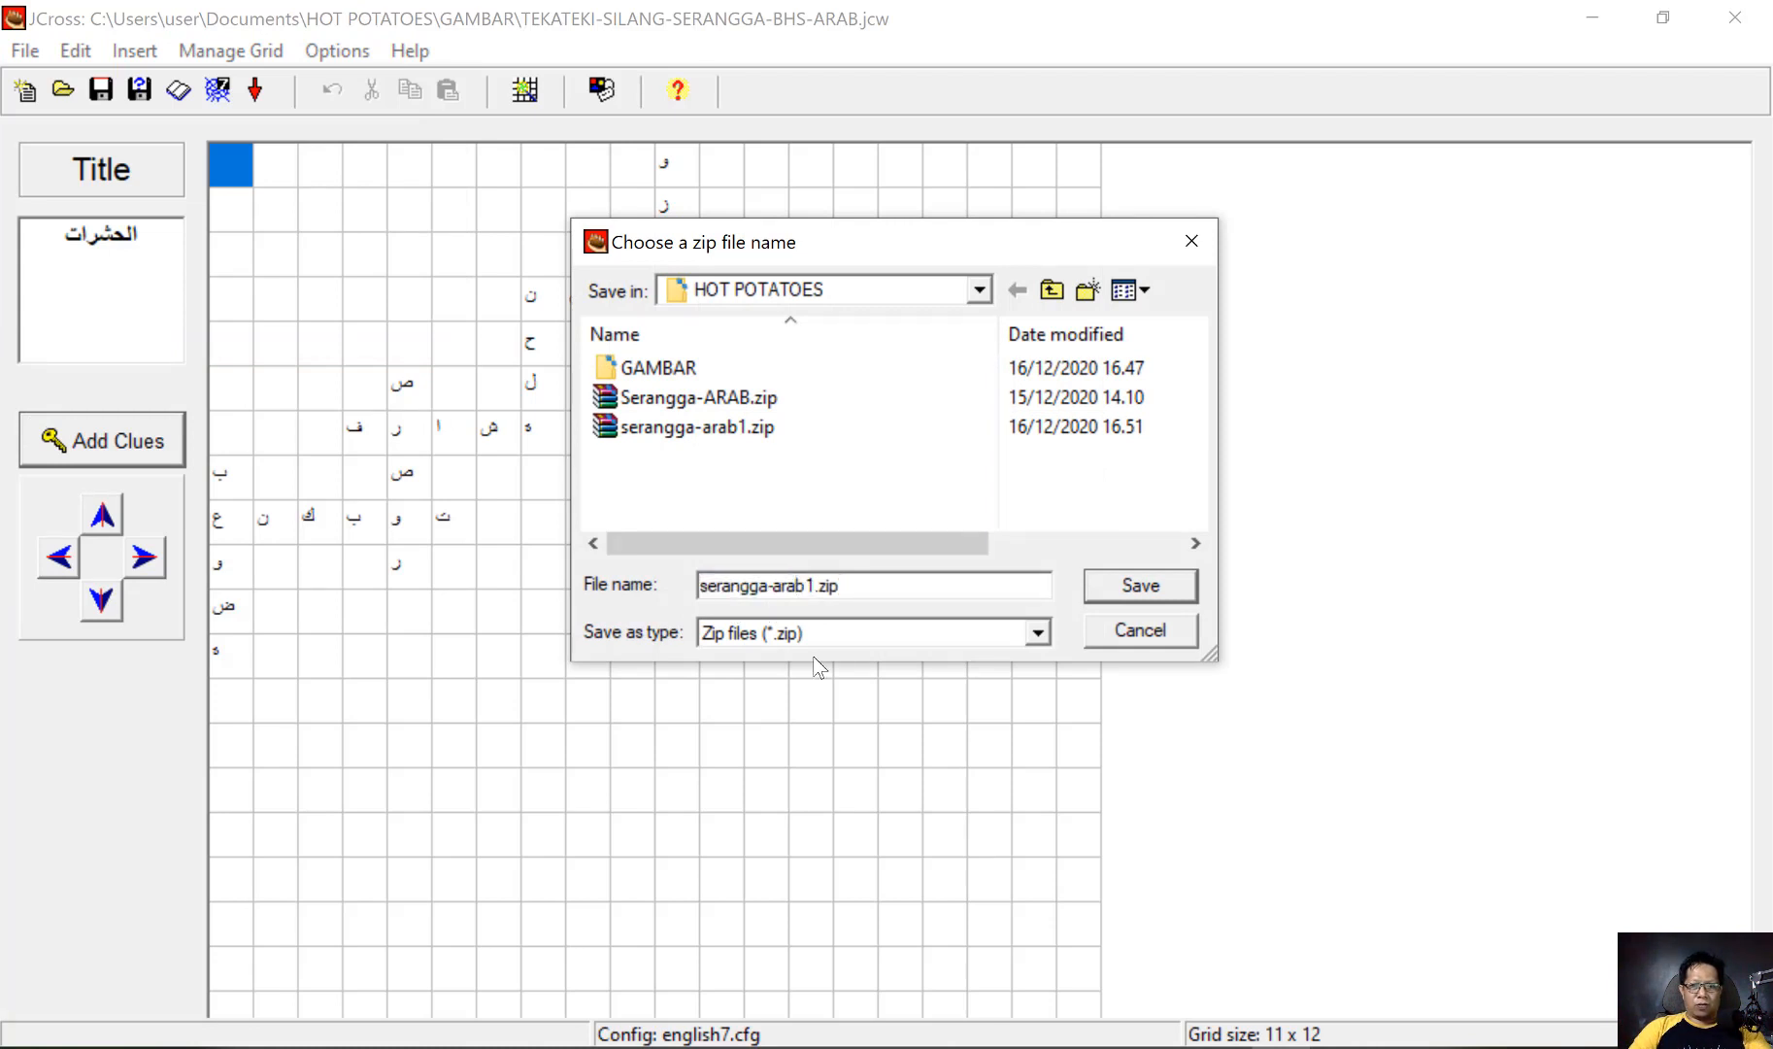
key("shift+Right")
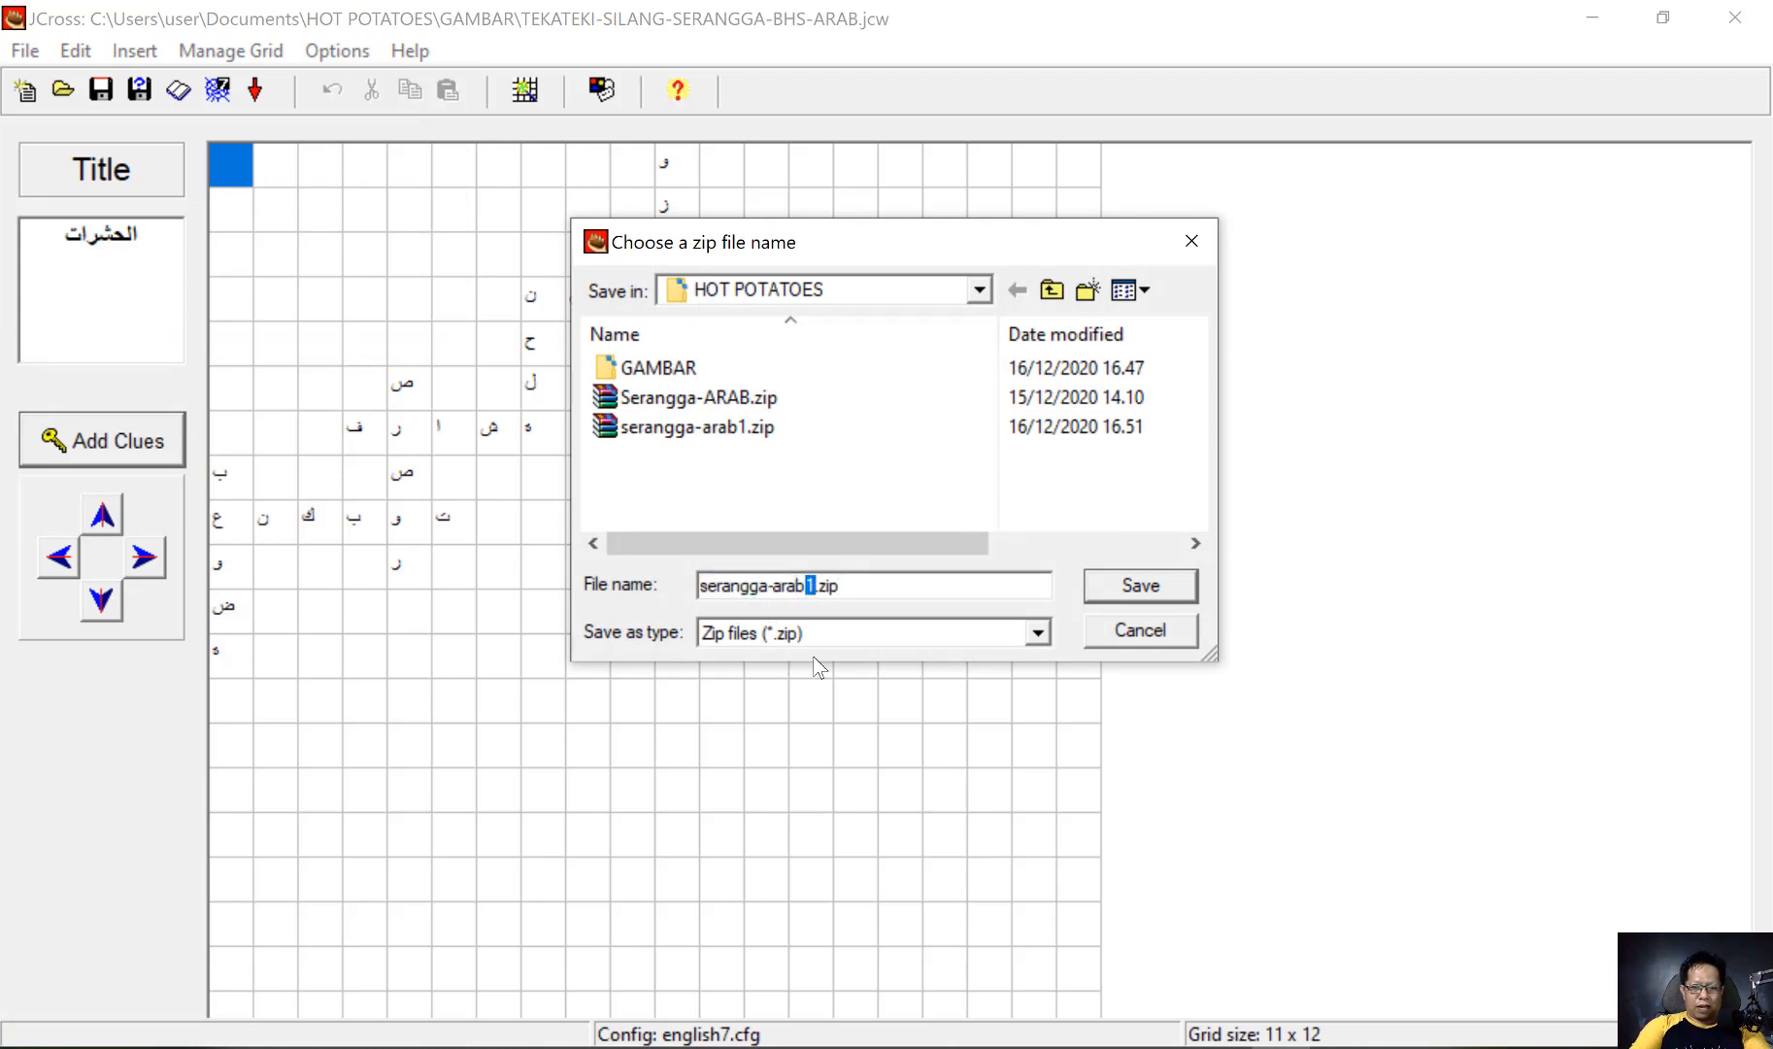
type("-scorm")
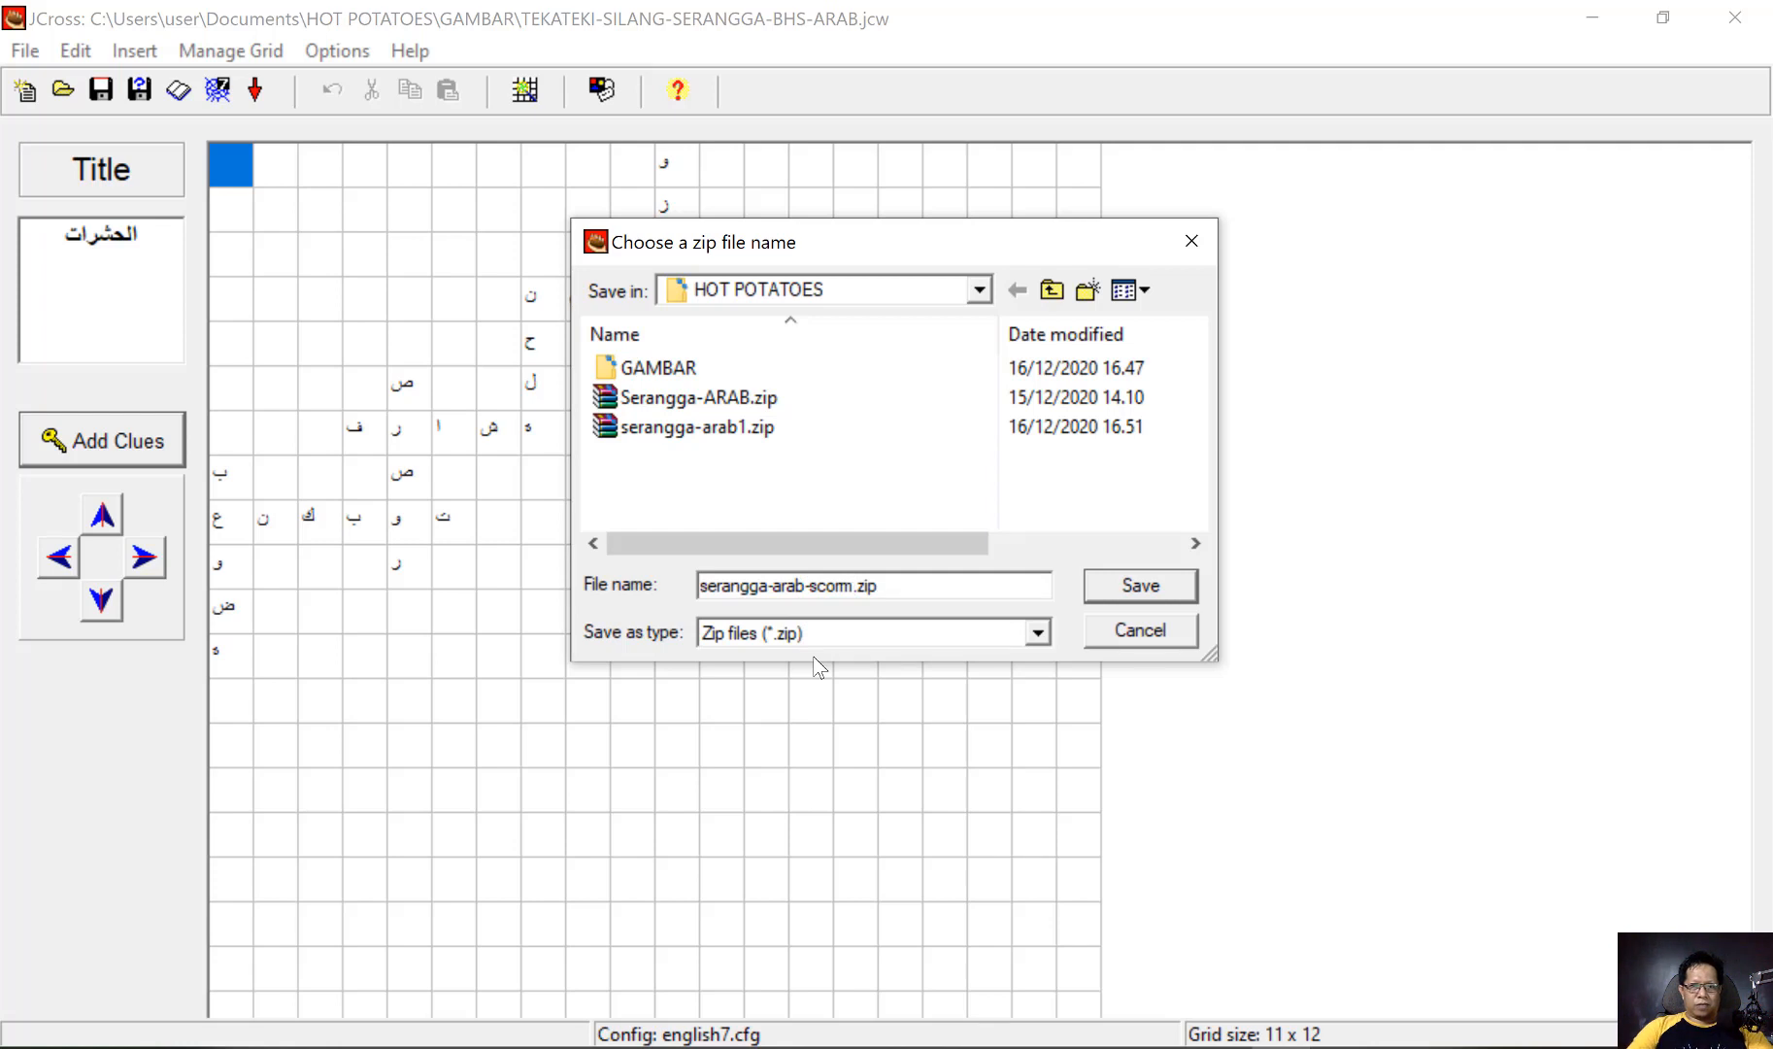
left_click(1141, 588)
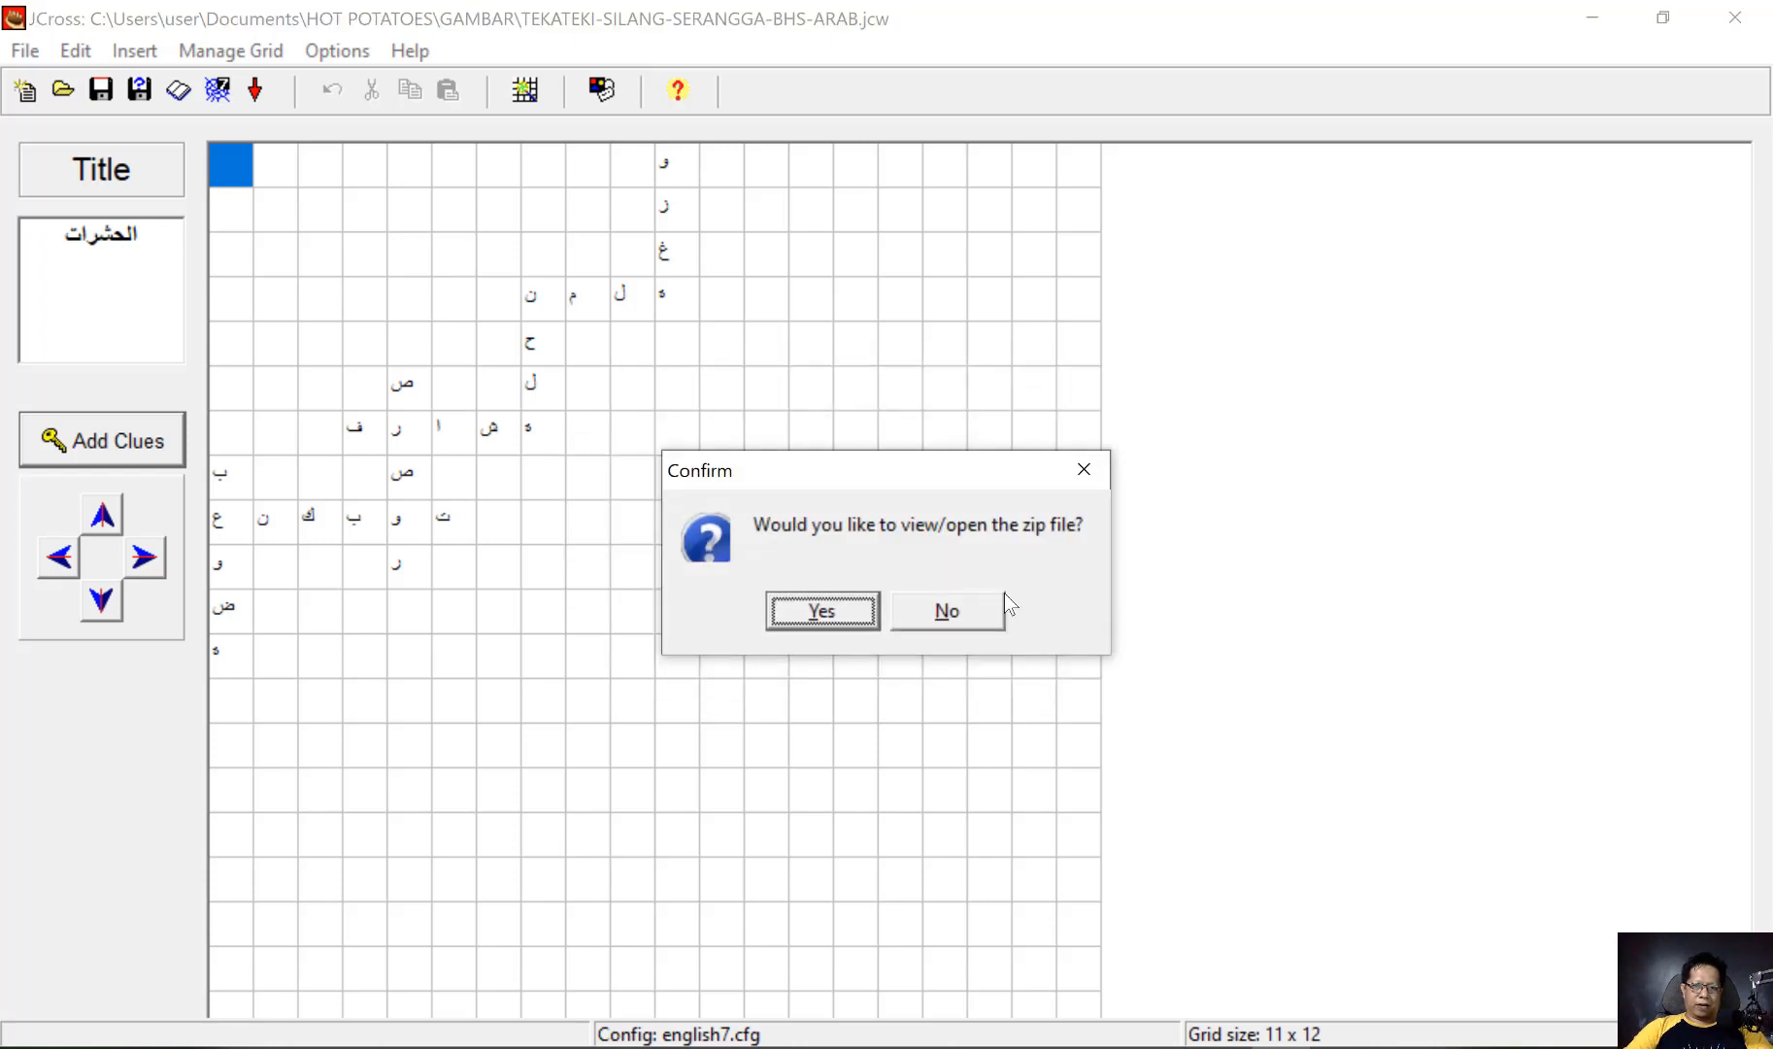
left_click(982, 621)
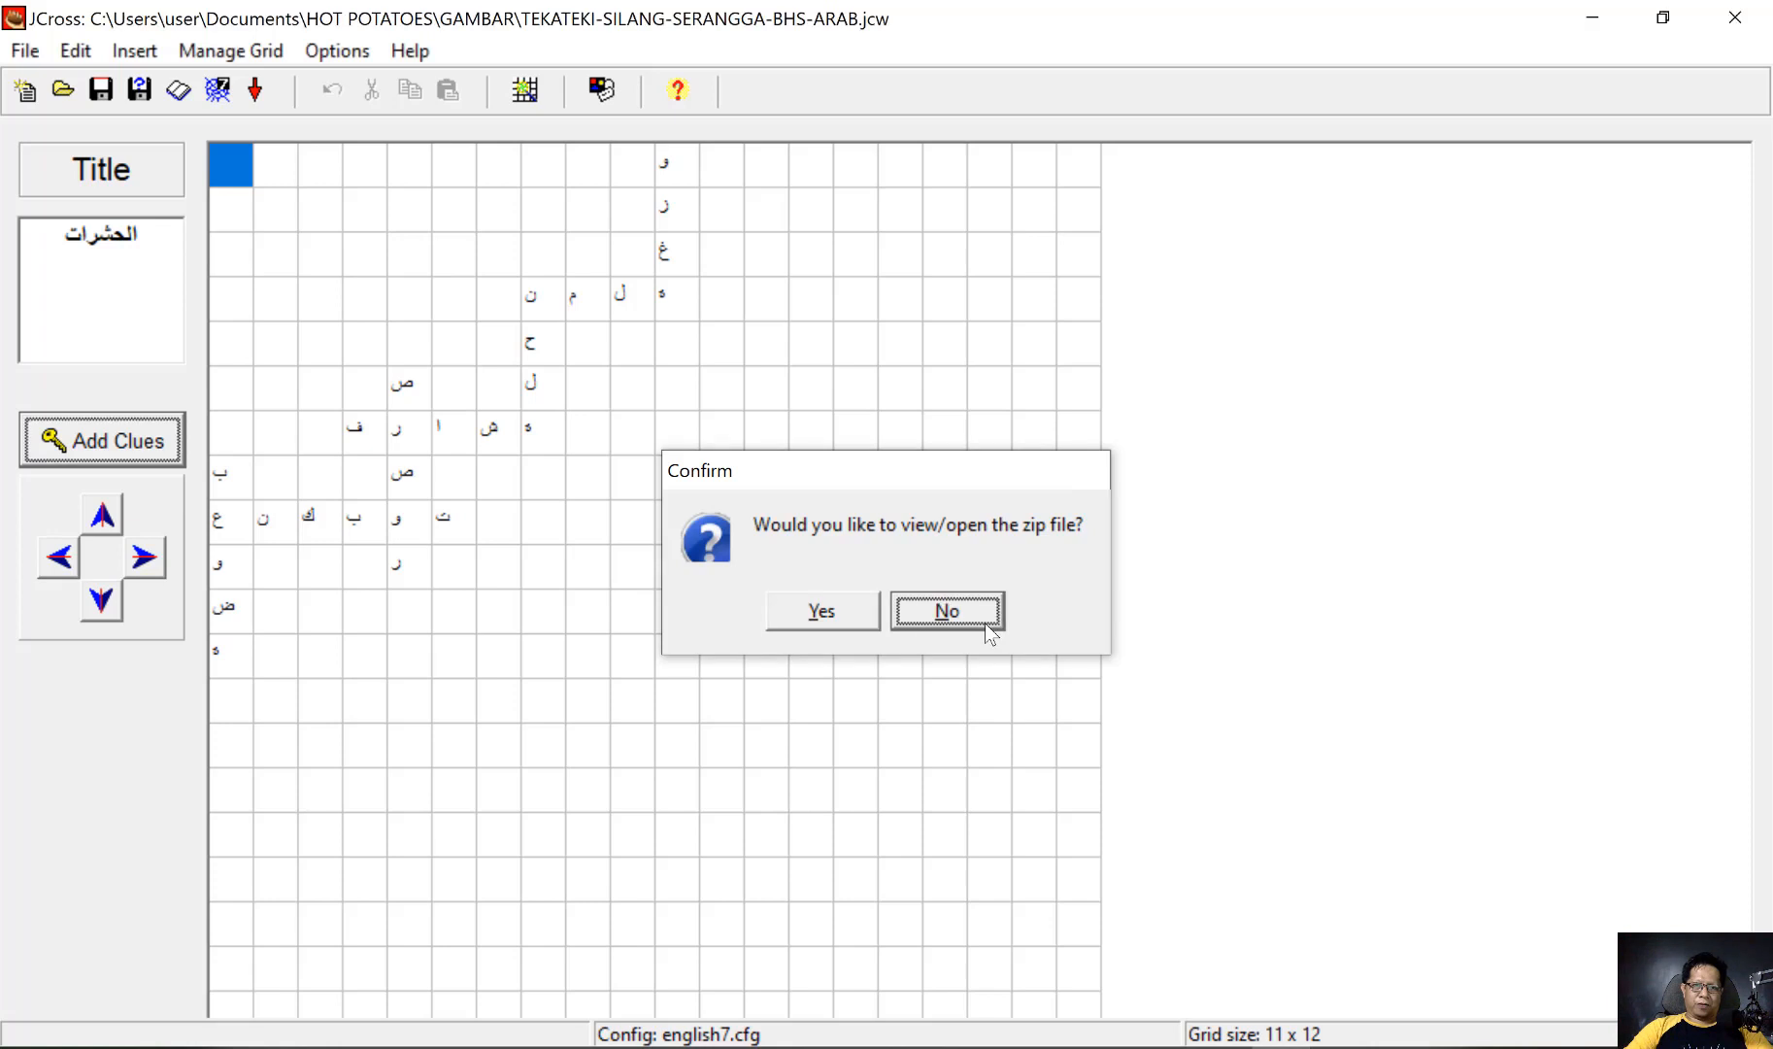
Close JCross with the crossword's changes saved, and close the browser with the test pages and its leftover pop-up window
left_click(1738, 22)
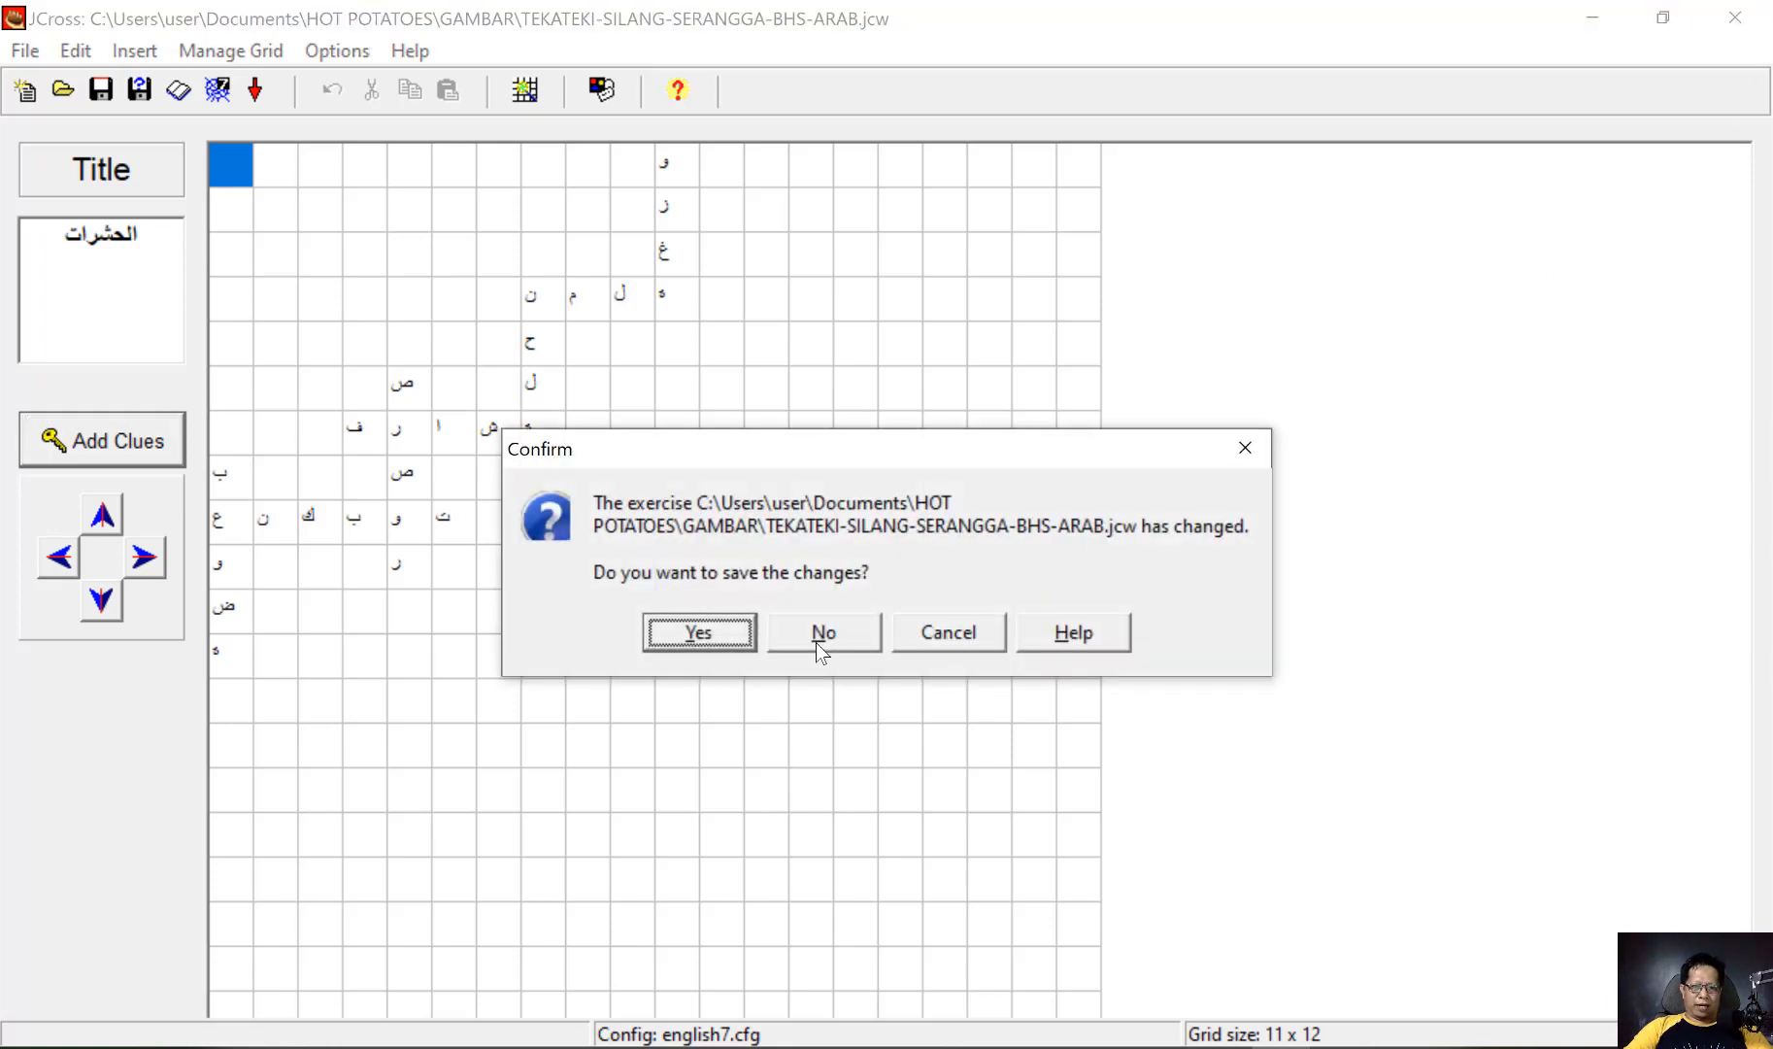
left_click(713, 632)
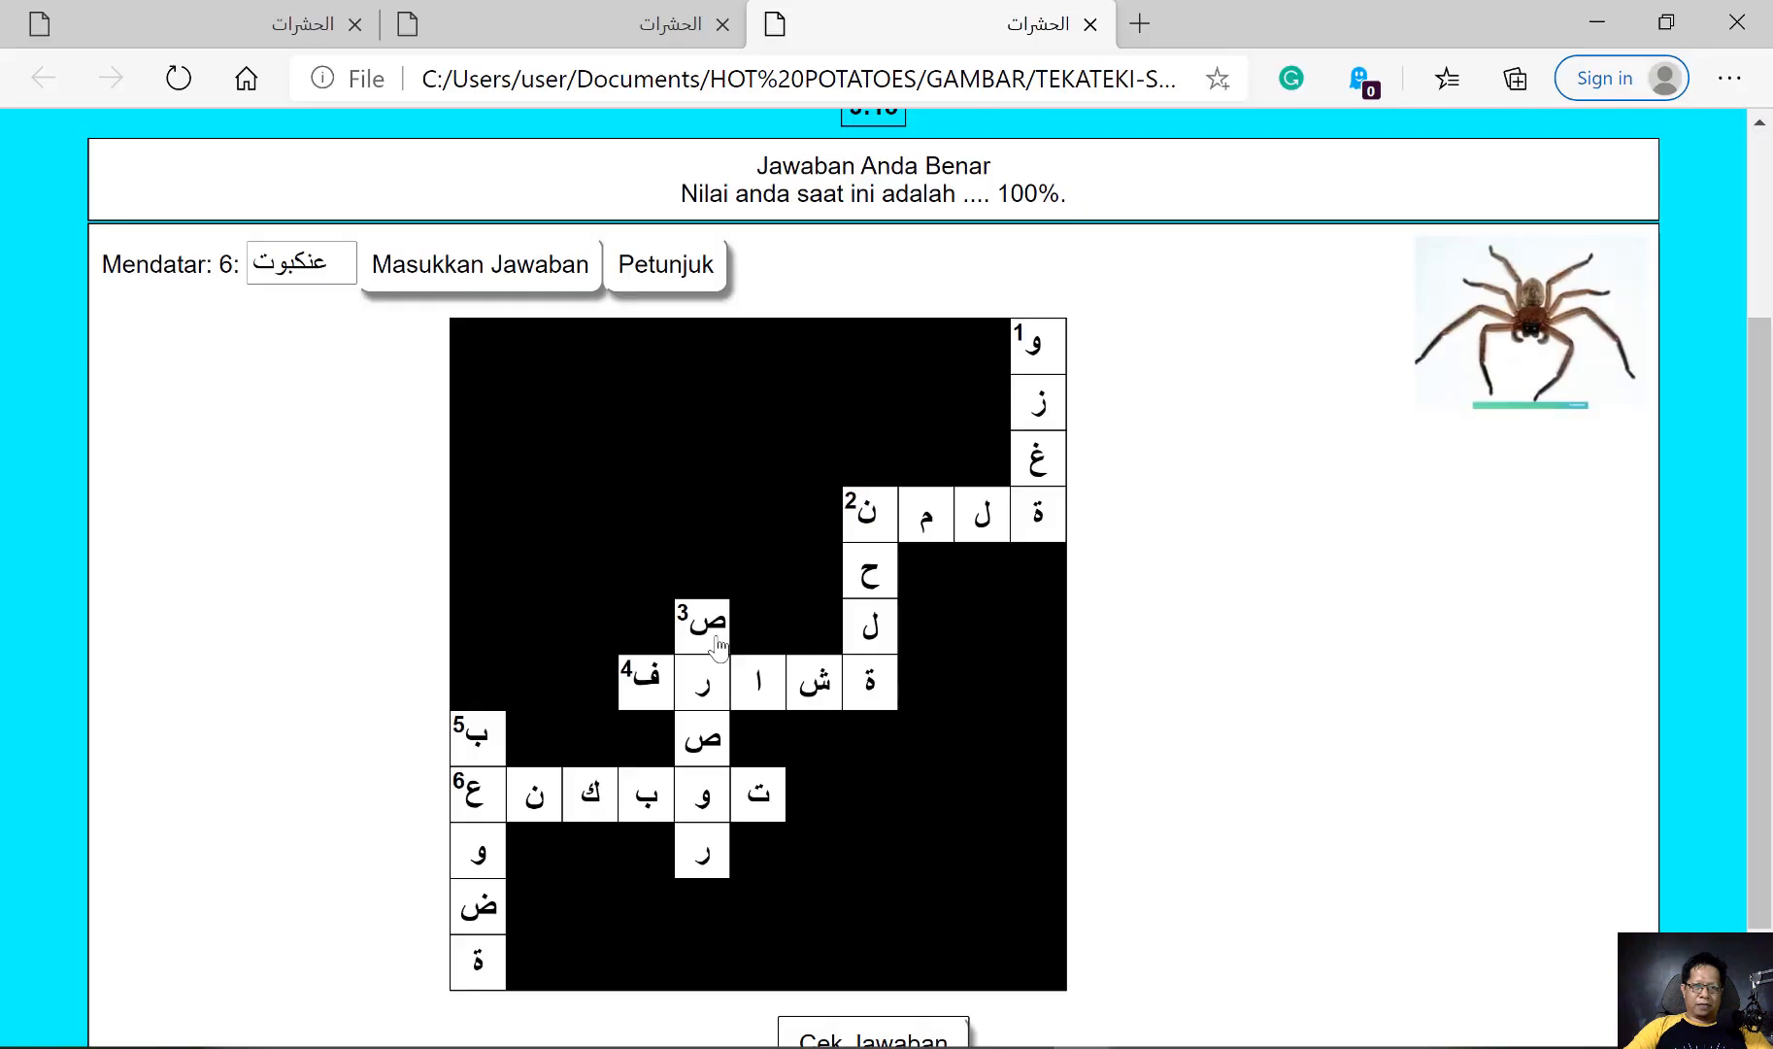
left_click(622, 21)
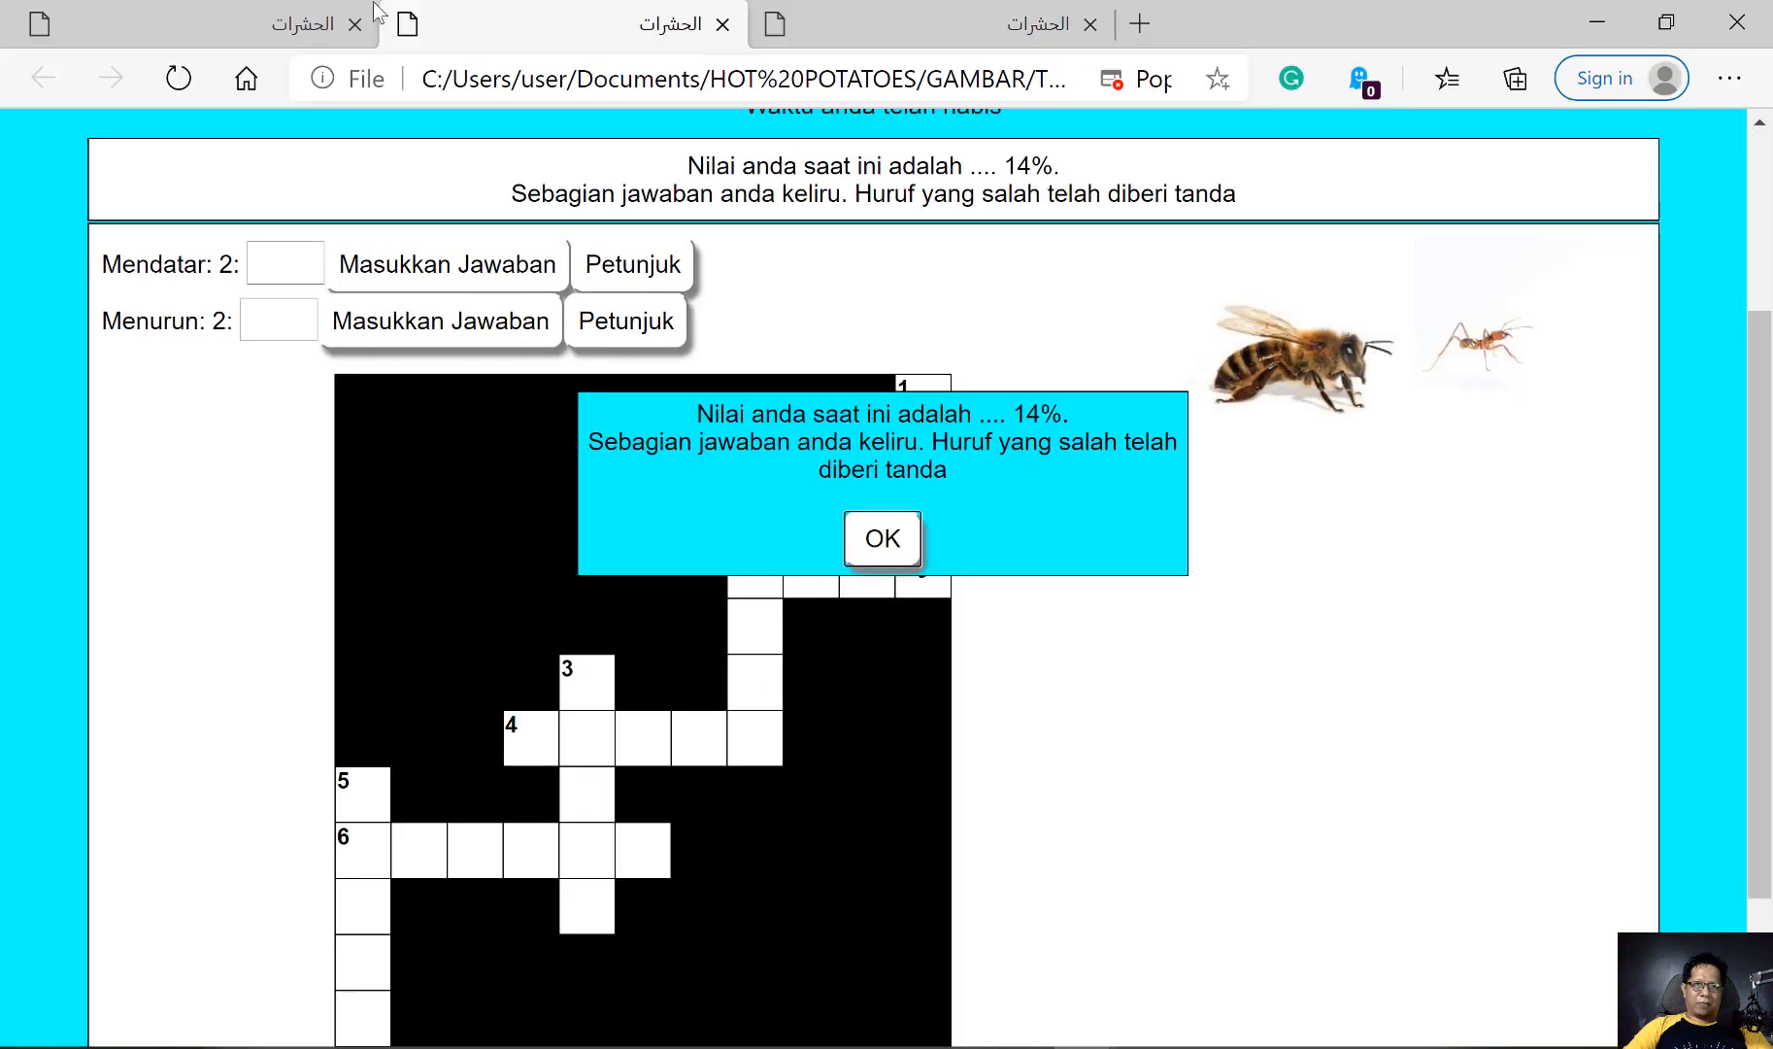
left_click(243, 27)
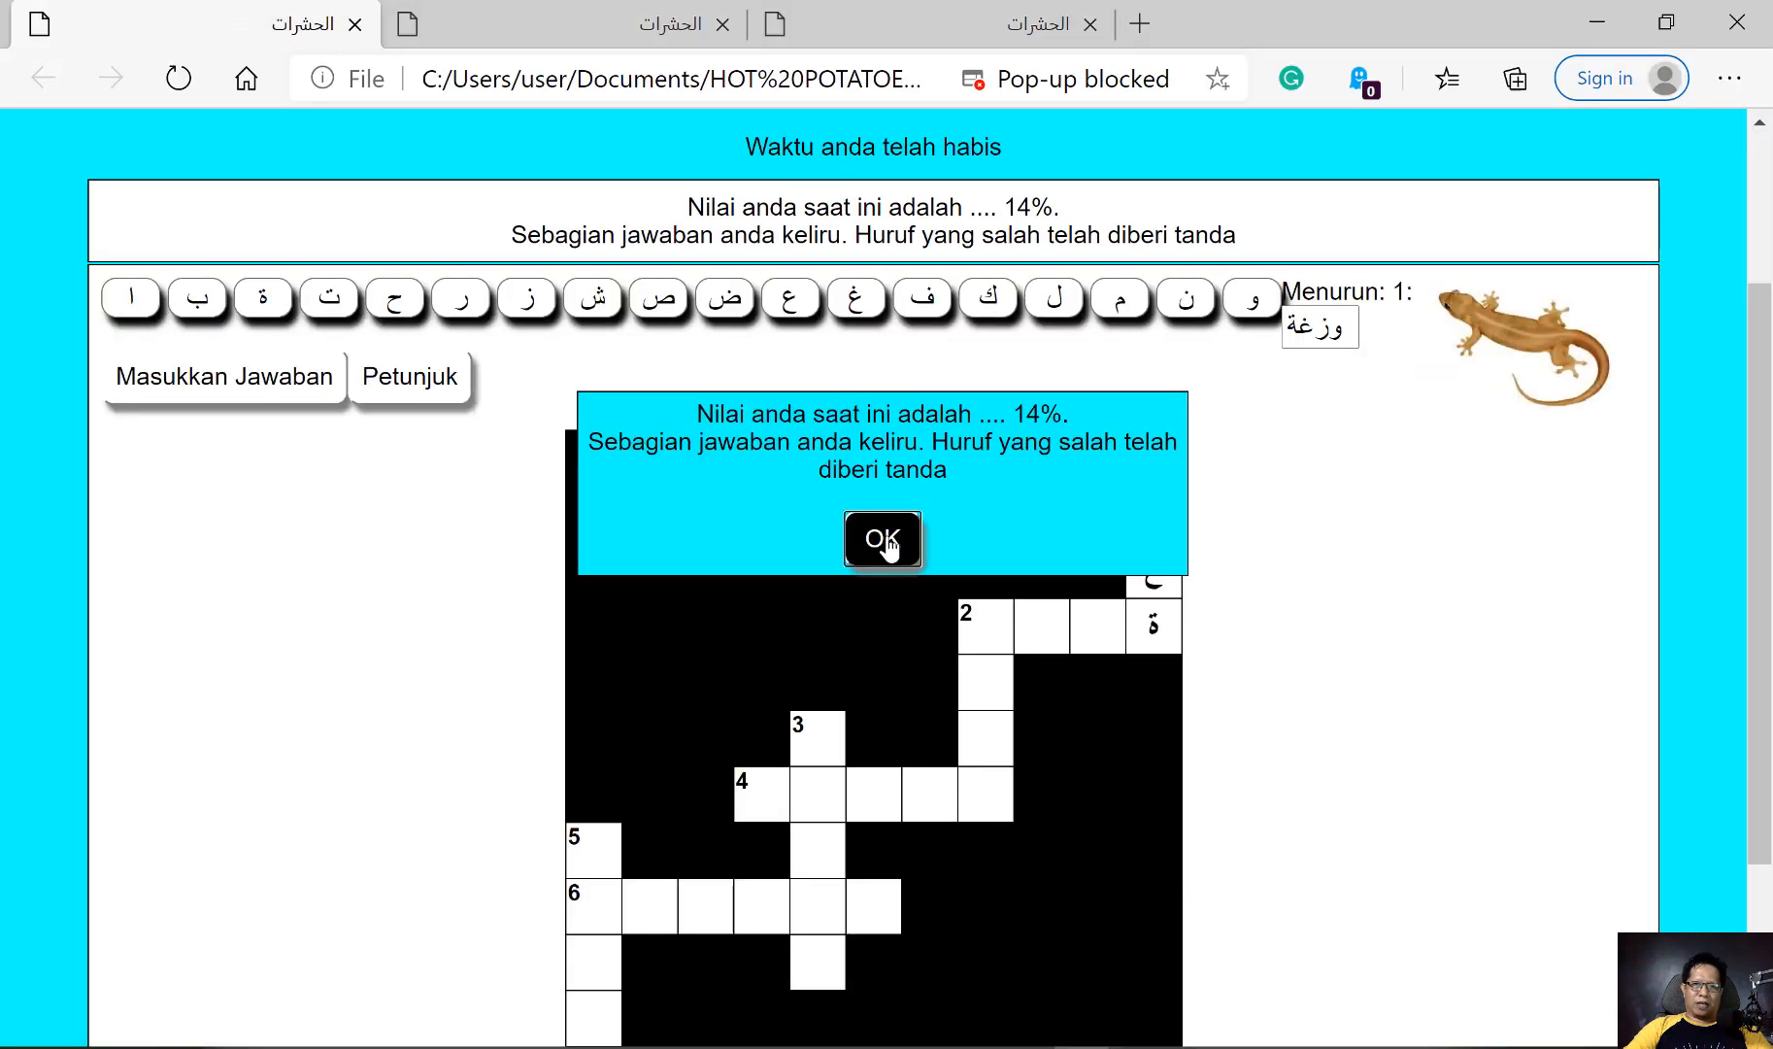
left_click(1739, 24)
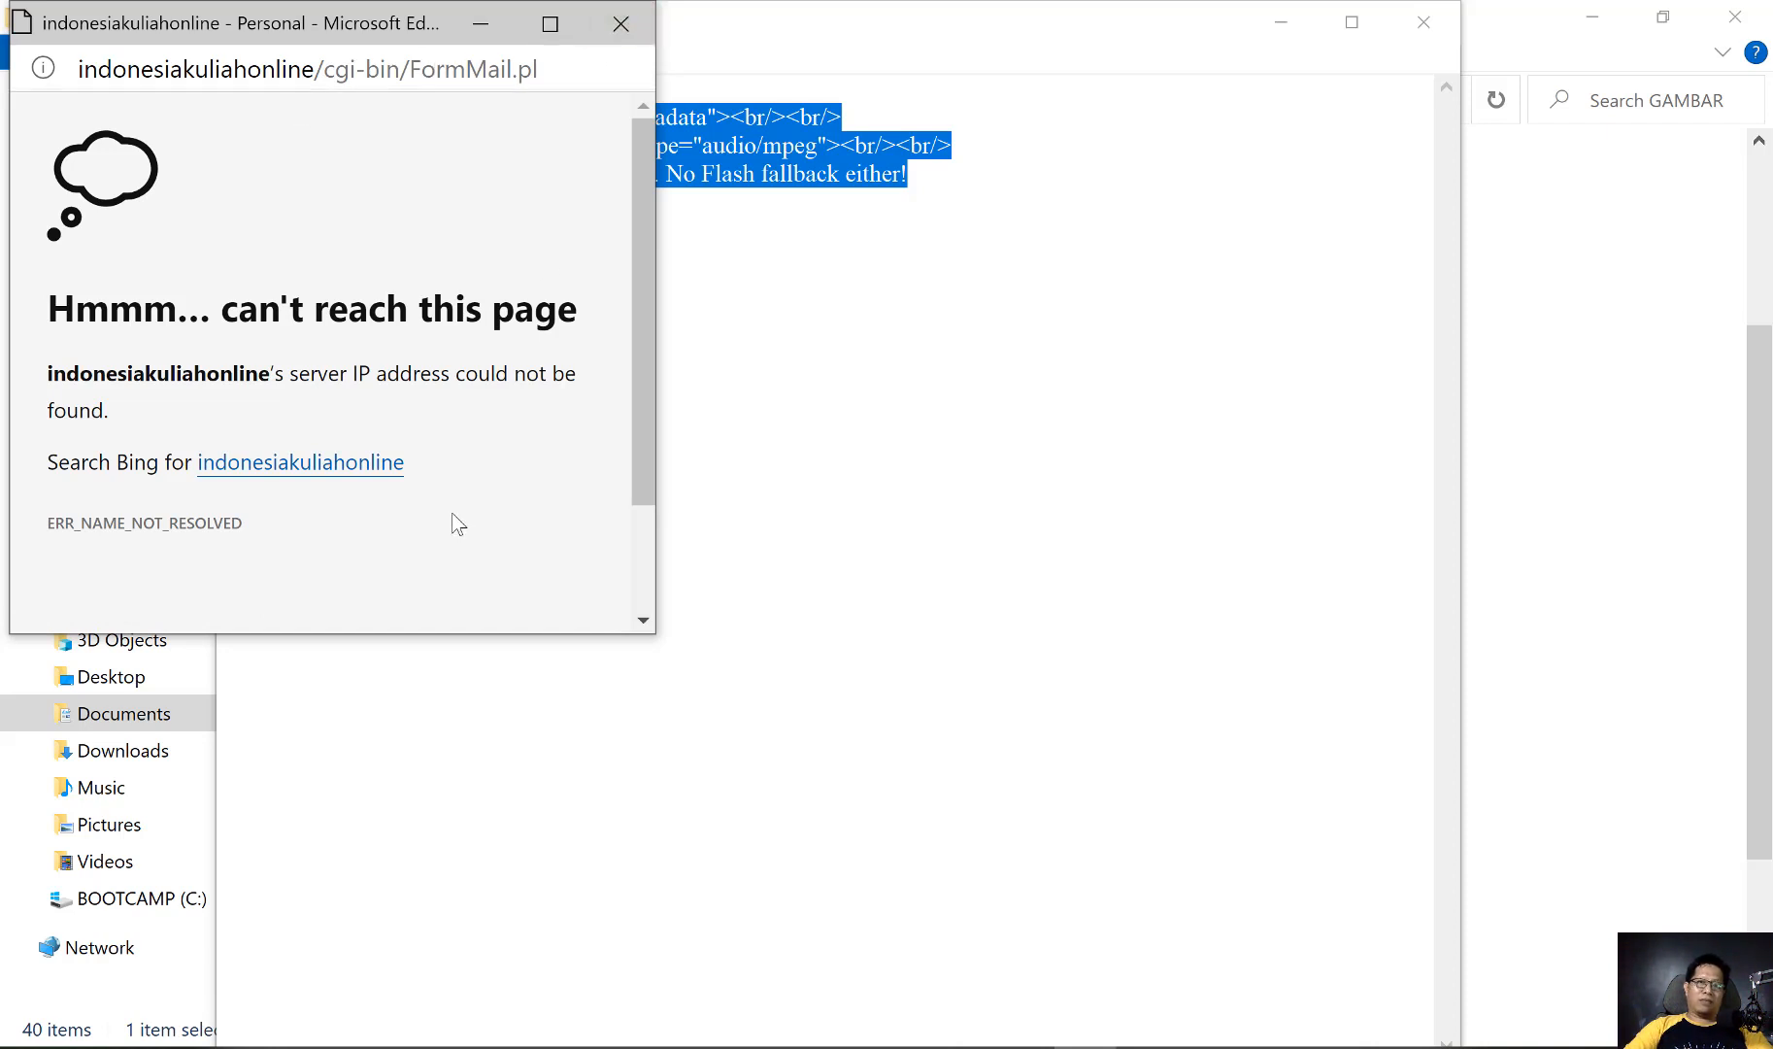
left_click(629, 24)
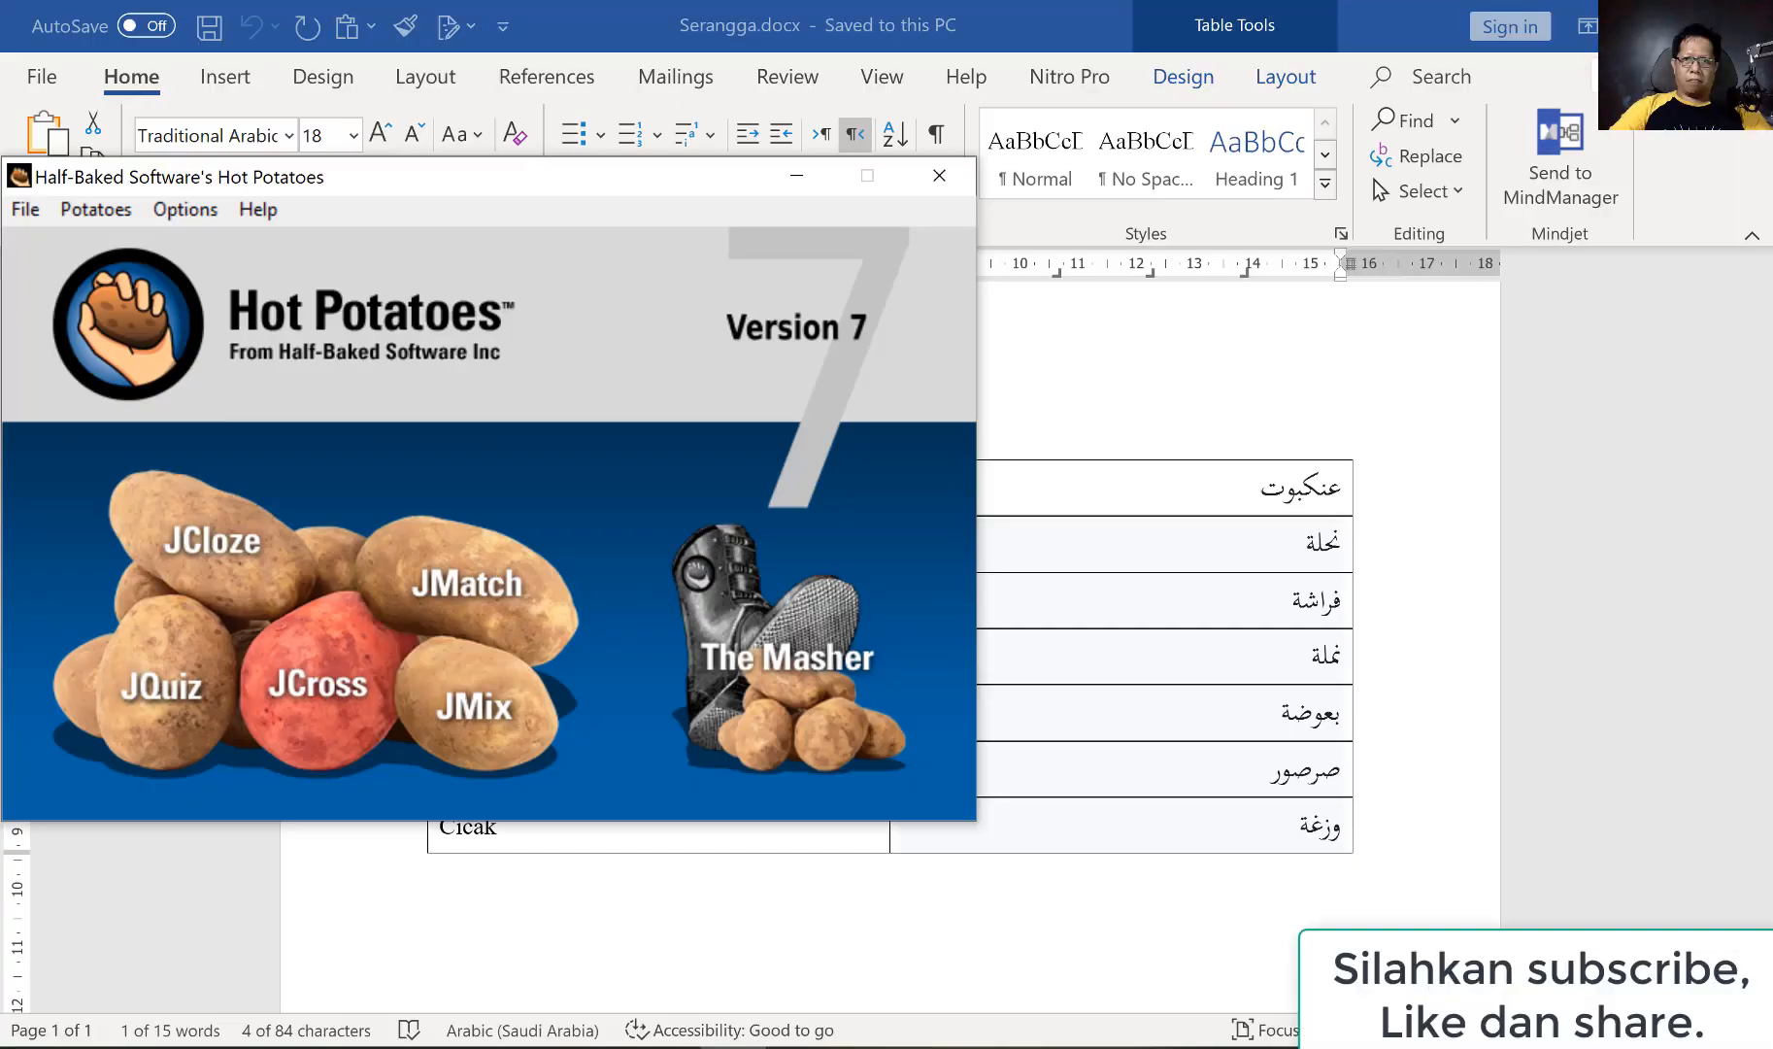
left_click(1746, 26)
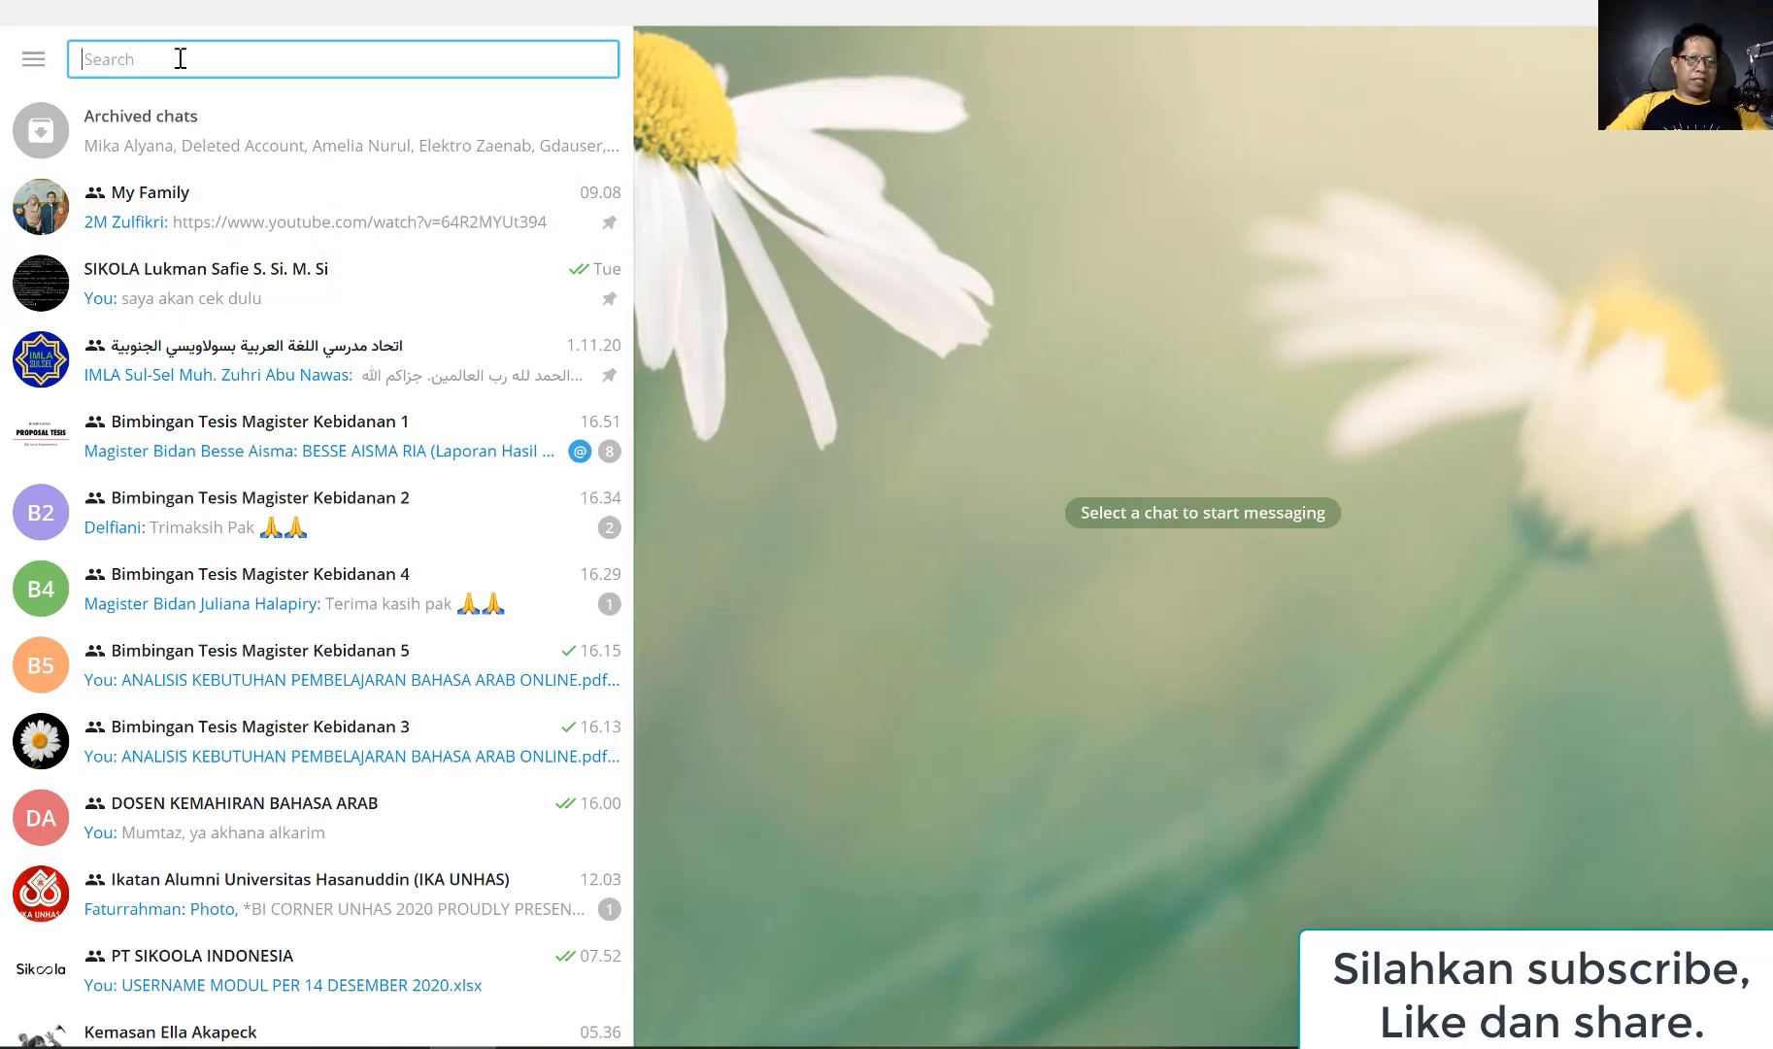
Find the ARAB UNHAS - ANGK 2018 group in Telegram and draft the message "Sekedar berbagi, siapa tahu ada yang memerlukannya video ini"
type("2018")
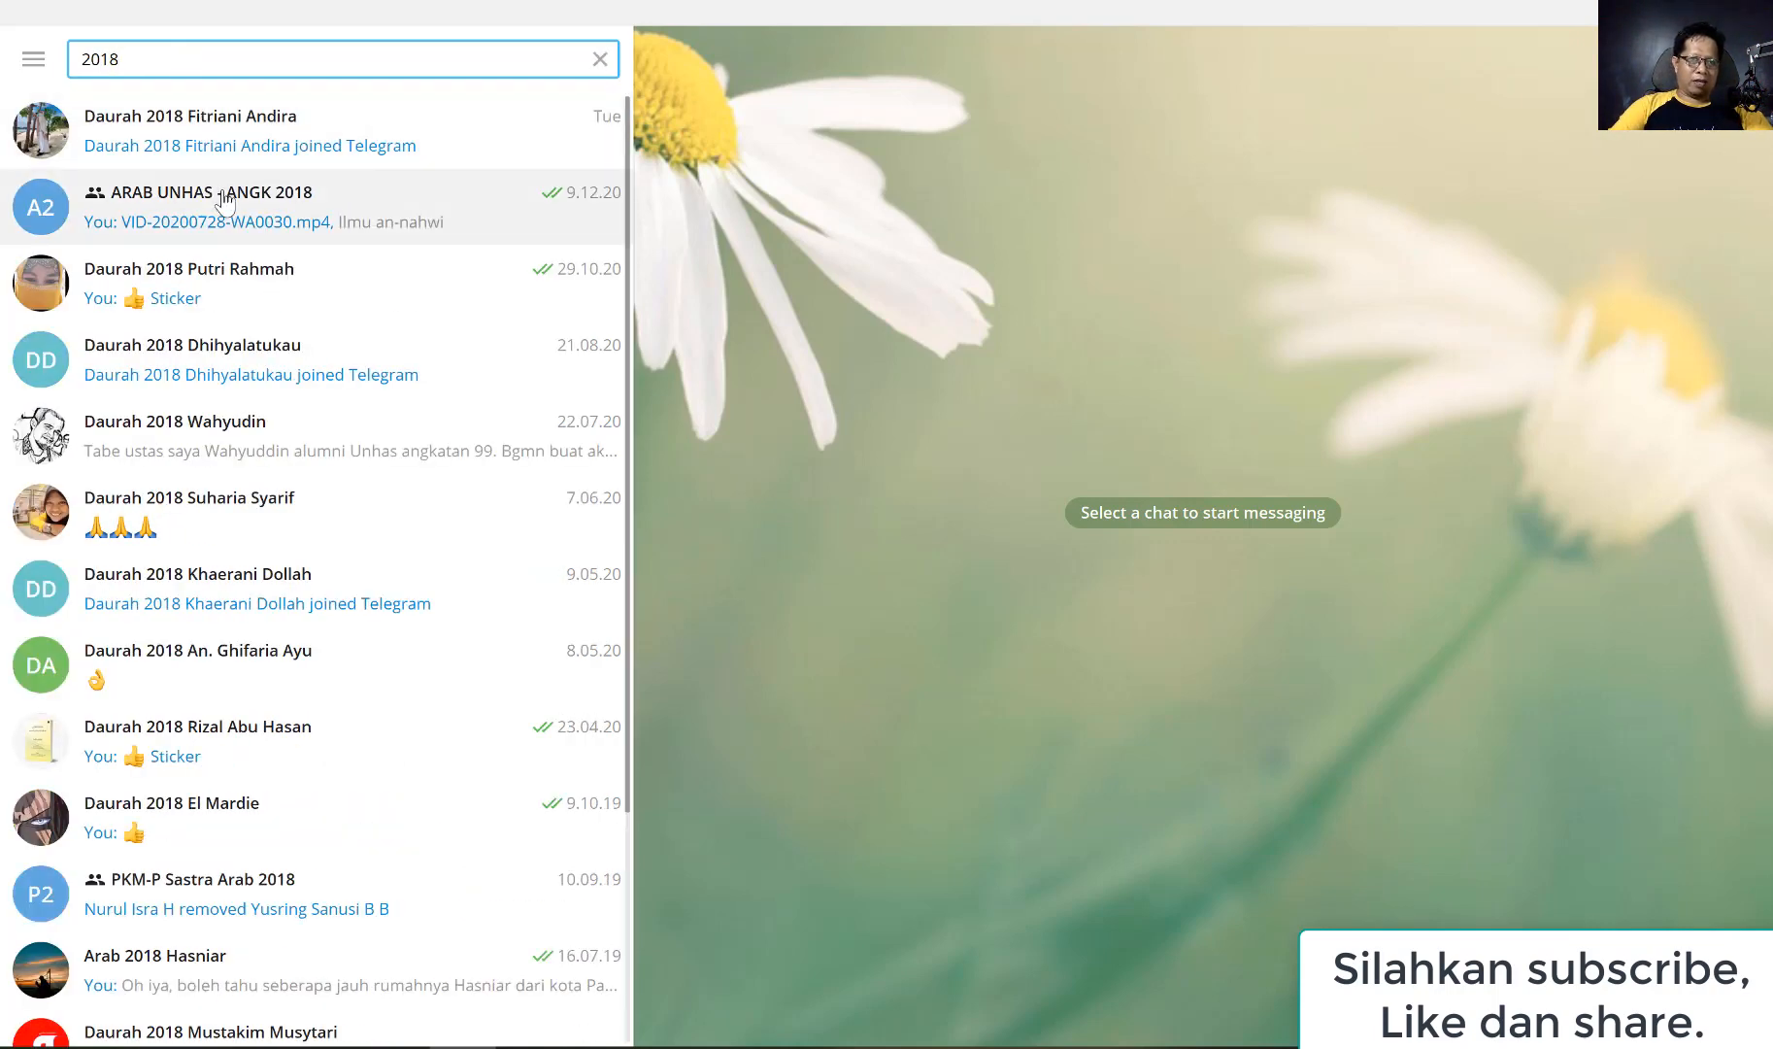
left_click(223, 200)
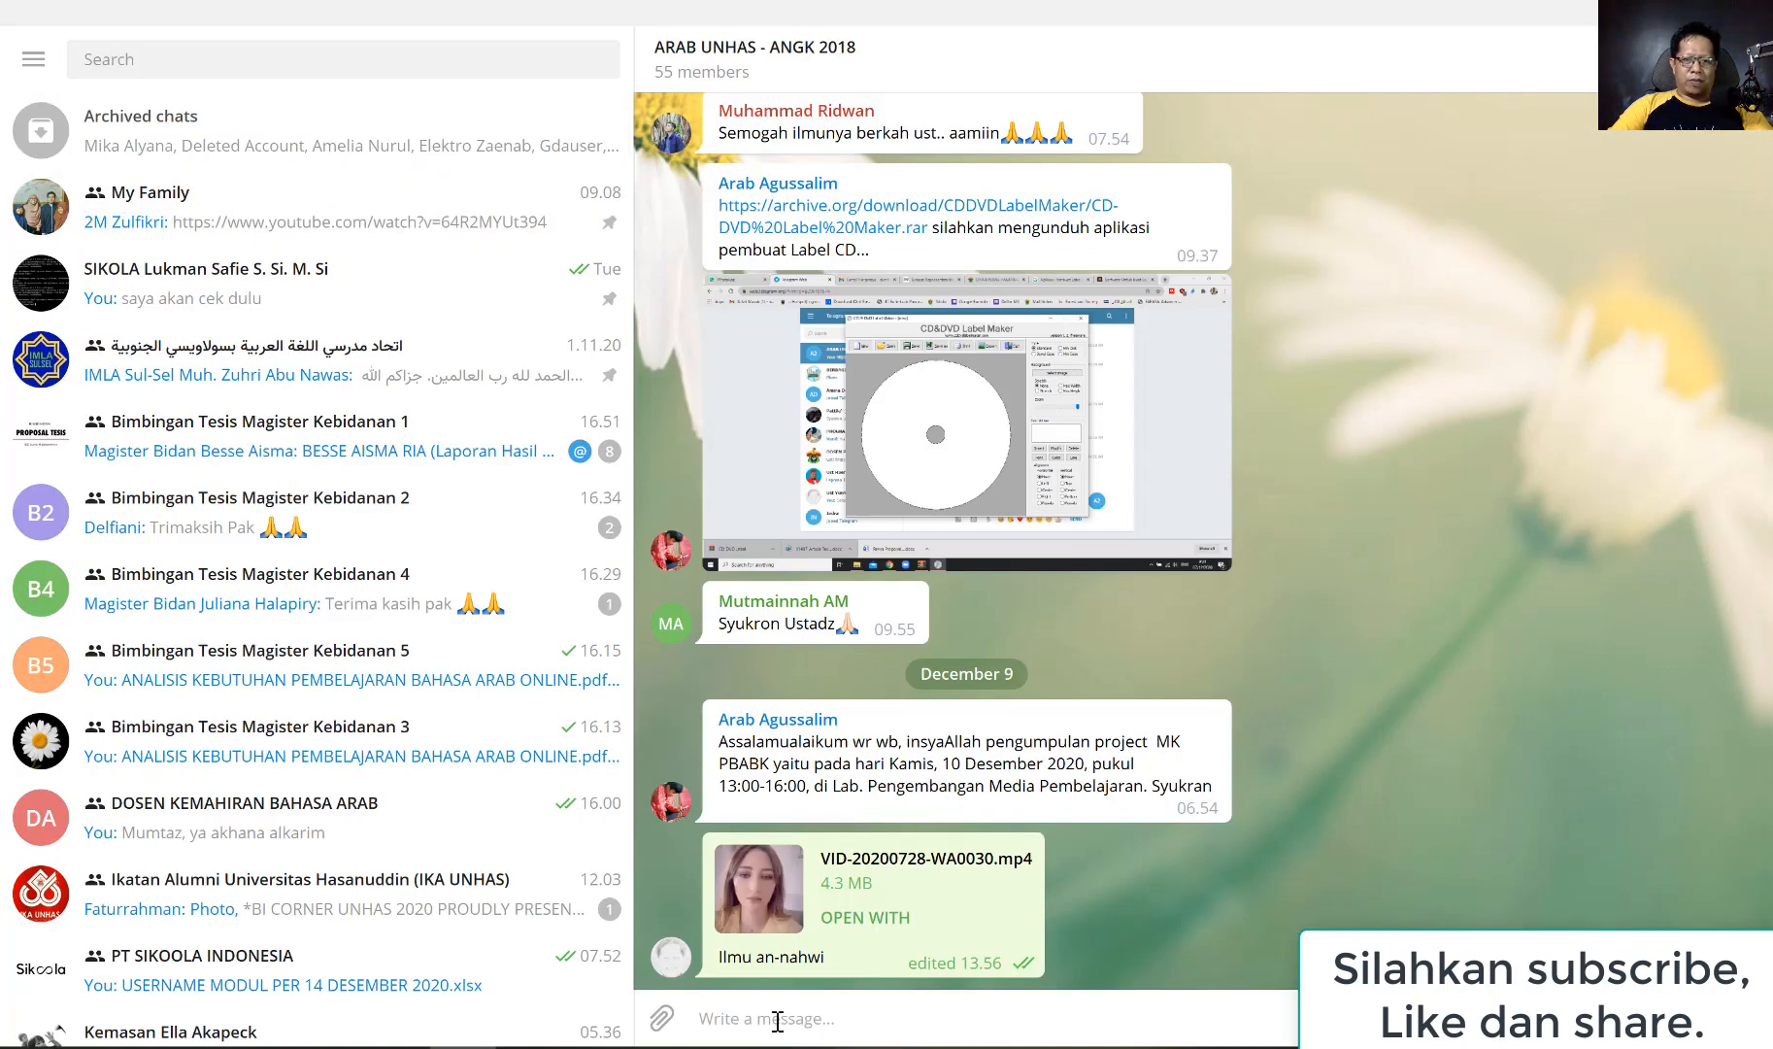
type("Sekedar berbagi, siapa tahu")
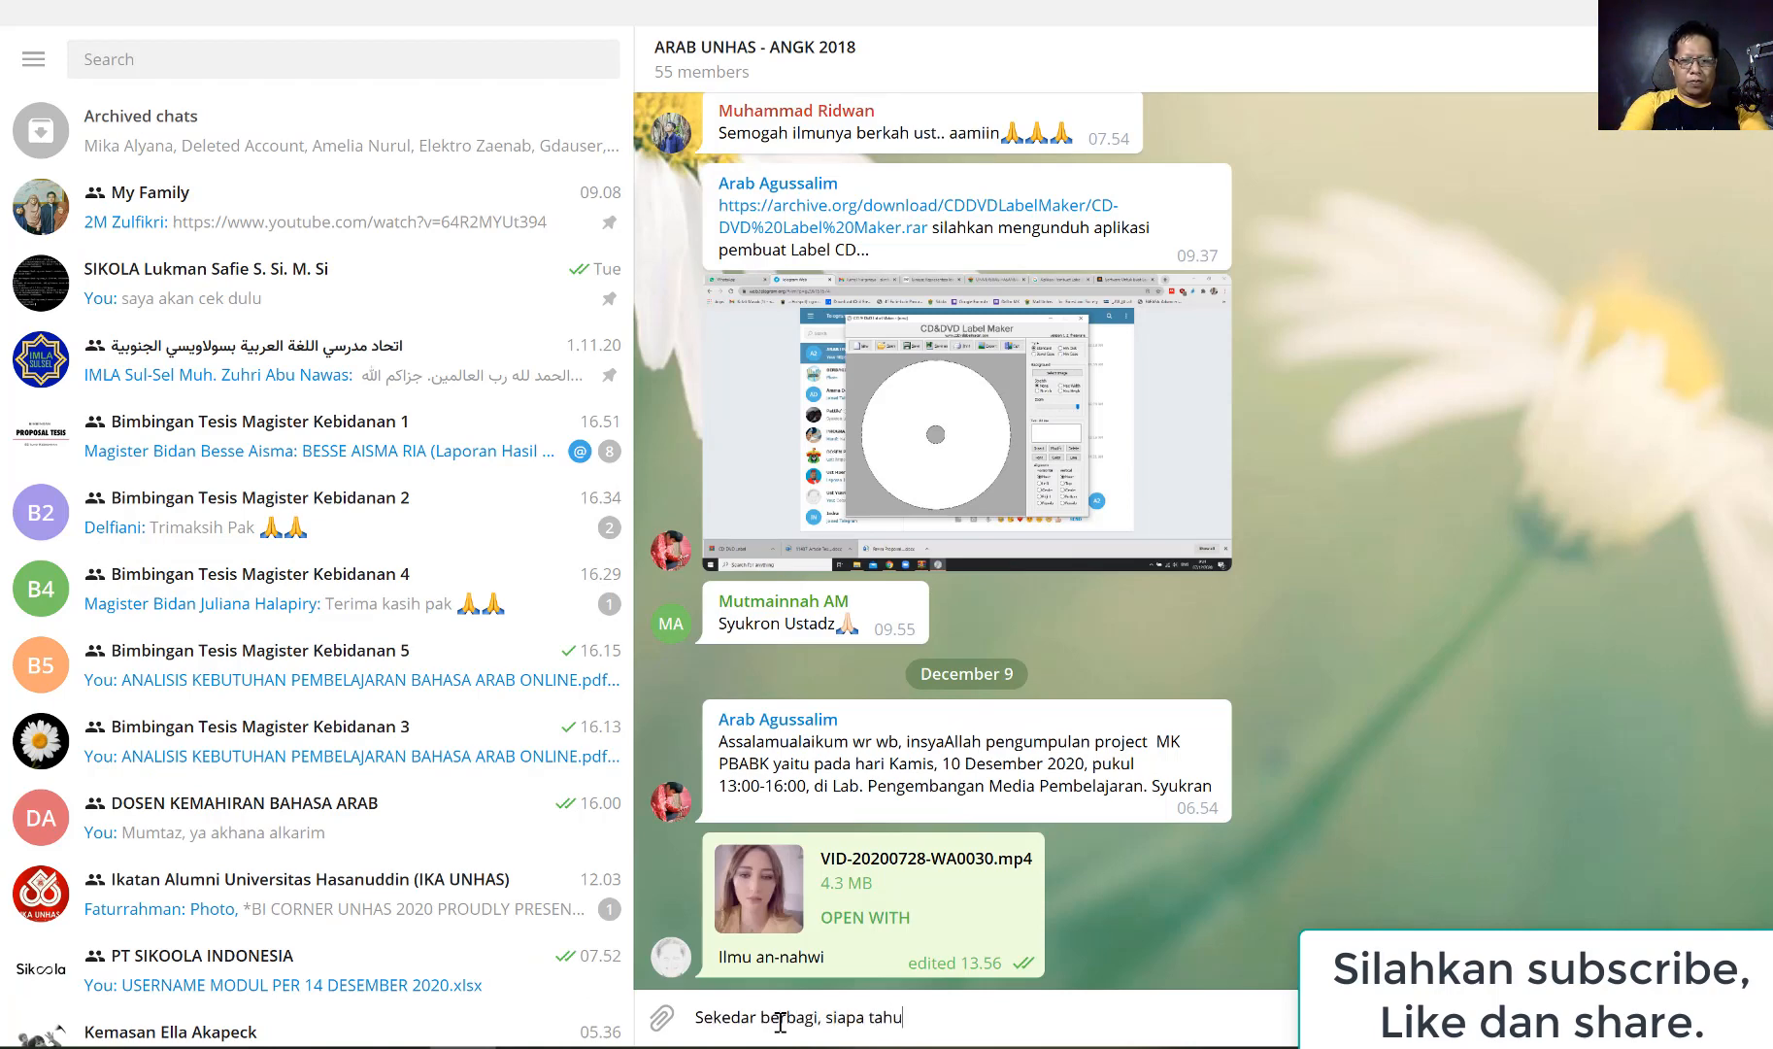
type("ada yang memerlukannya video i")
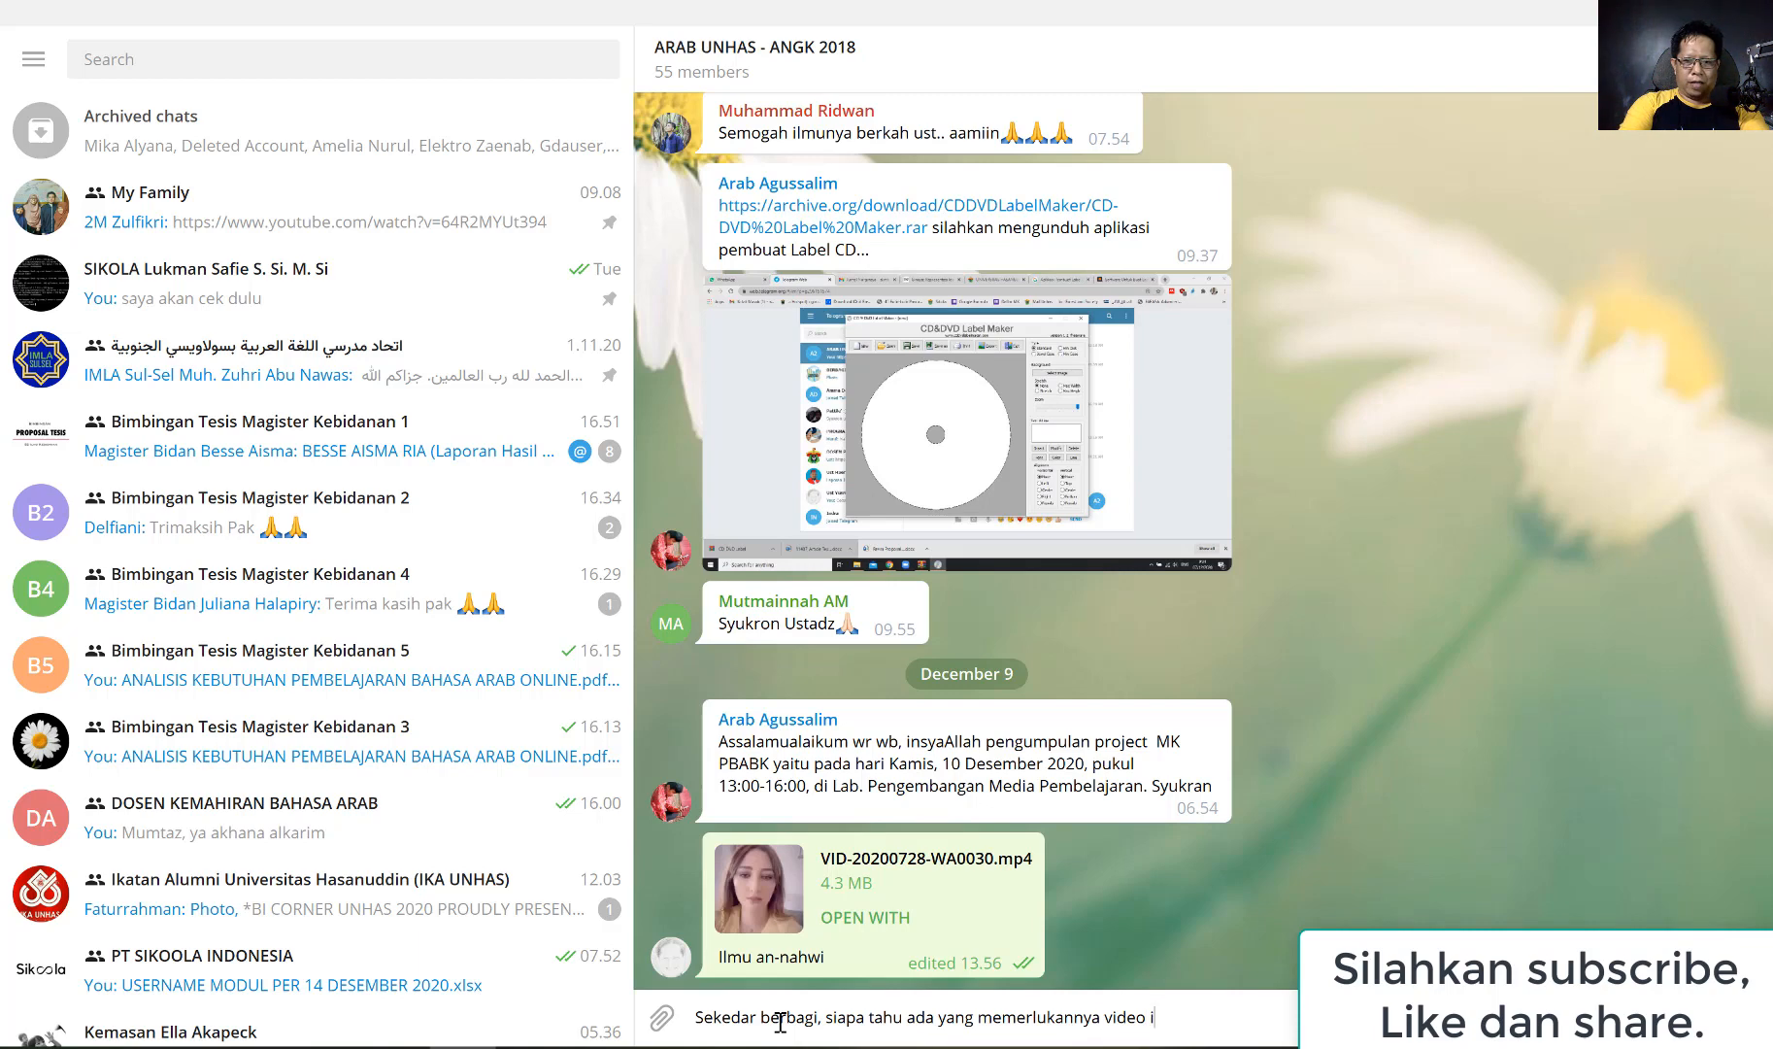
type("ni")
key("shift+Return")
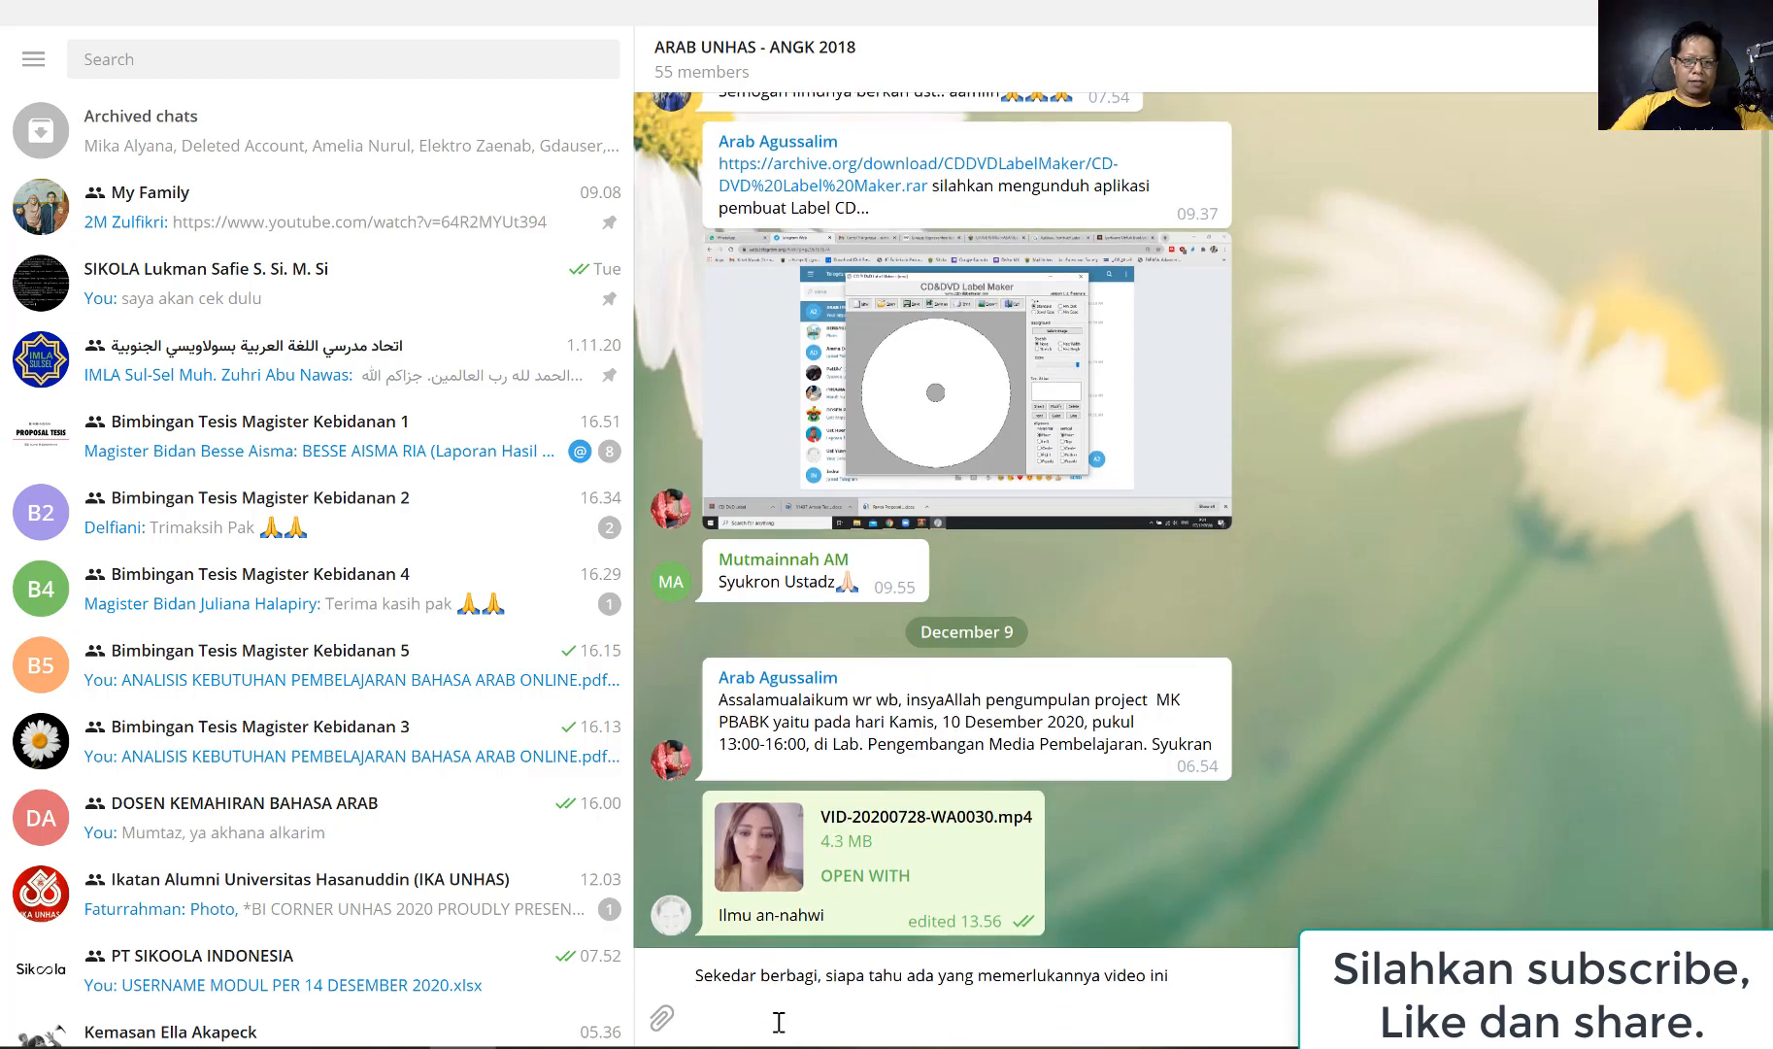
Attach serangga-arab1.zip and serangga-arab-scorm.zip from Documents > HOT POTATOES and send them to the group with the drafted message
left_click(664, 1021)
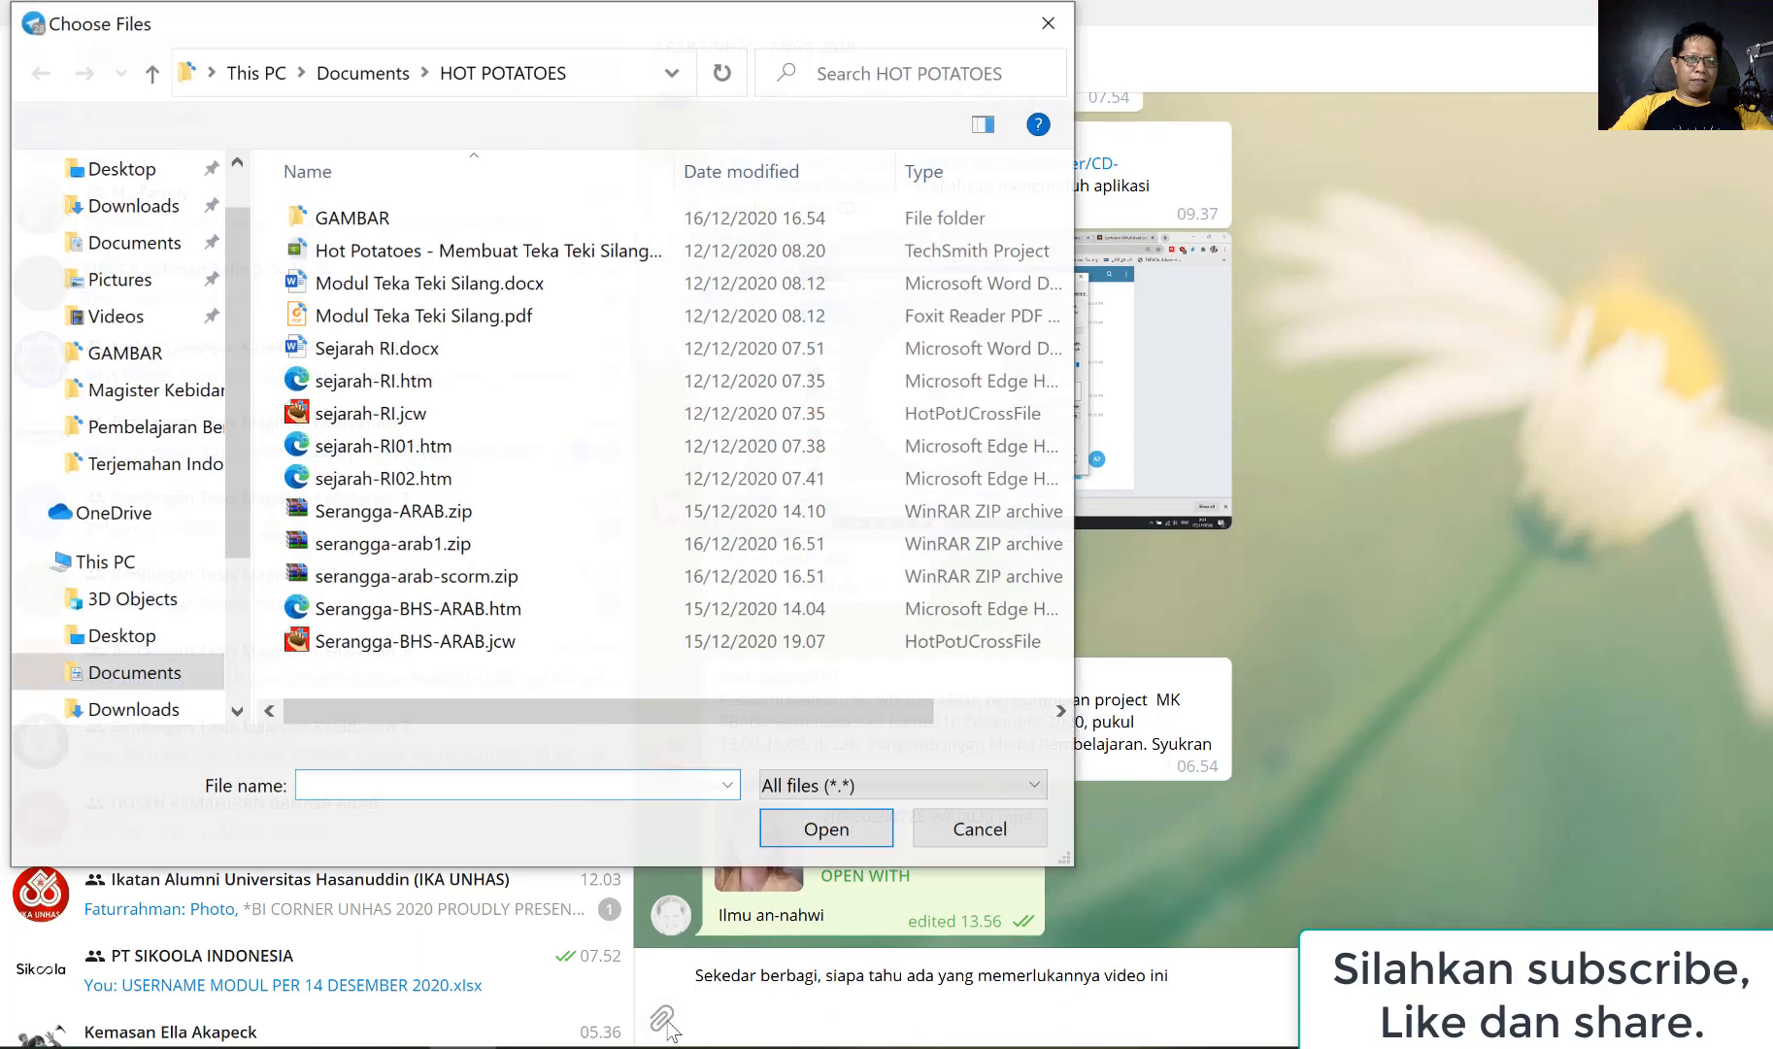
left_click(145, 257)
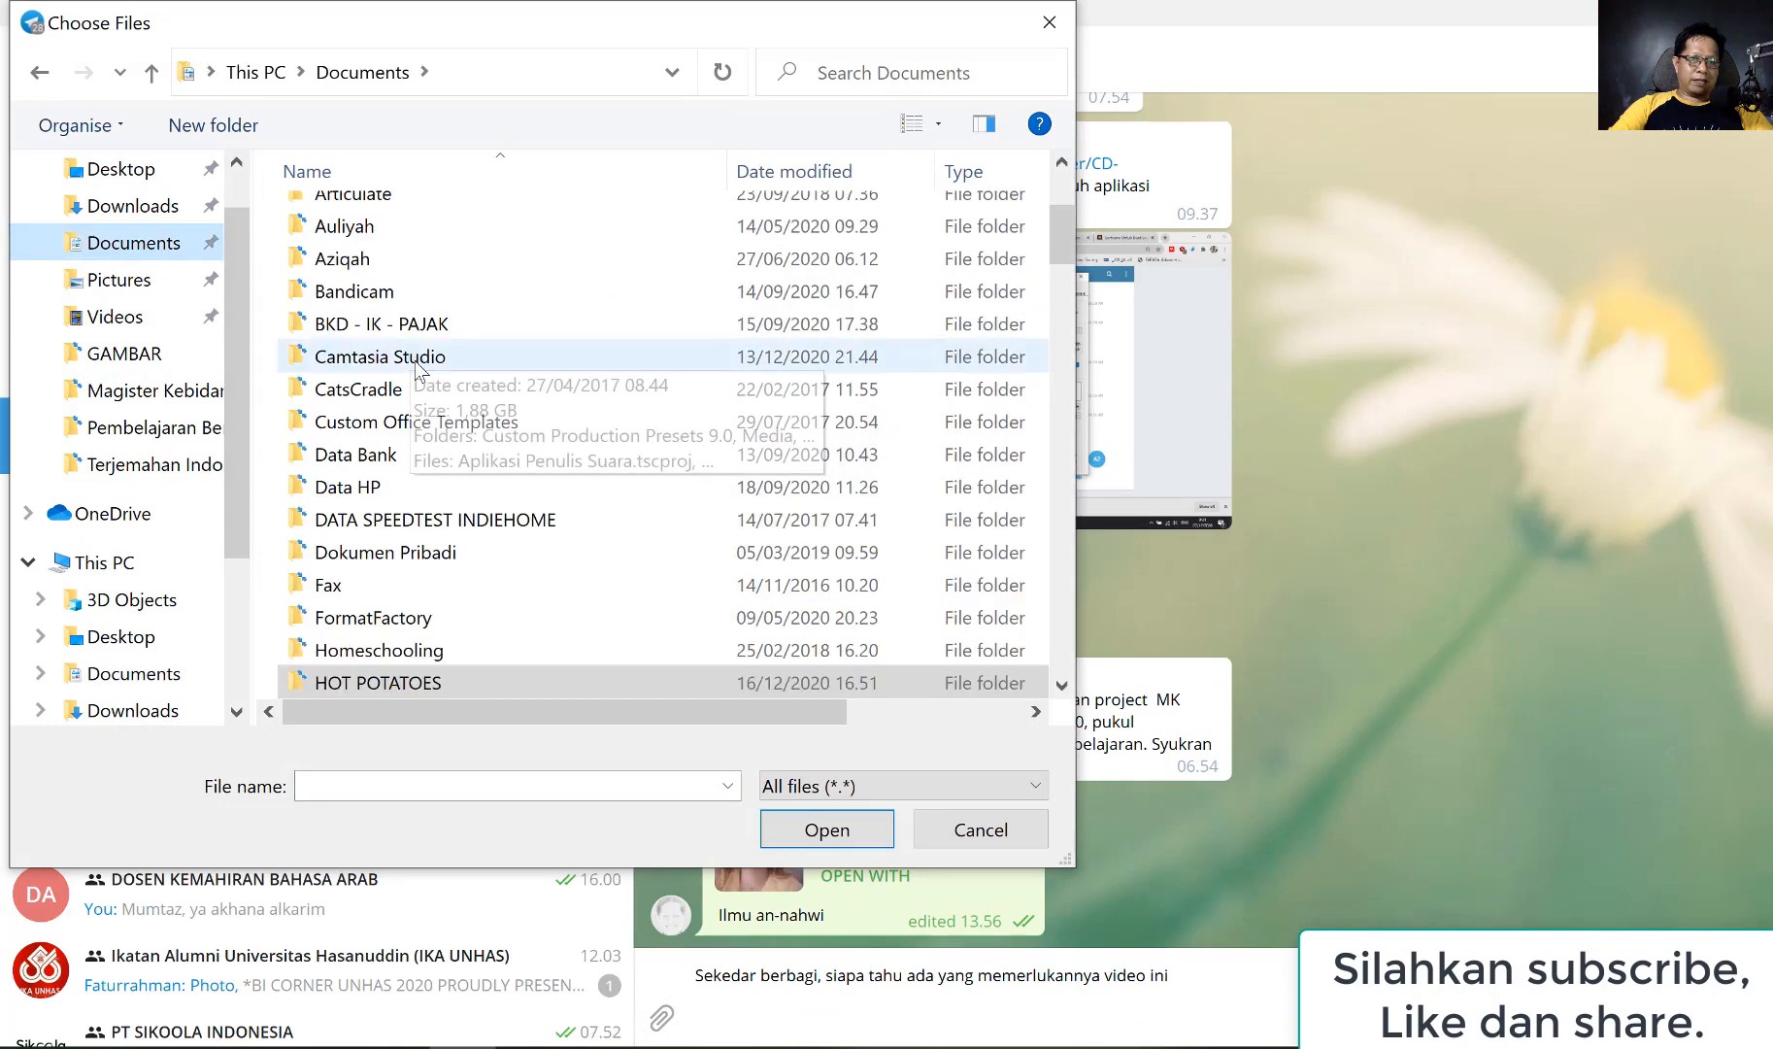
scroll(416, 377, "down", 2)
double_click(396, 490)
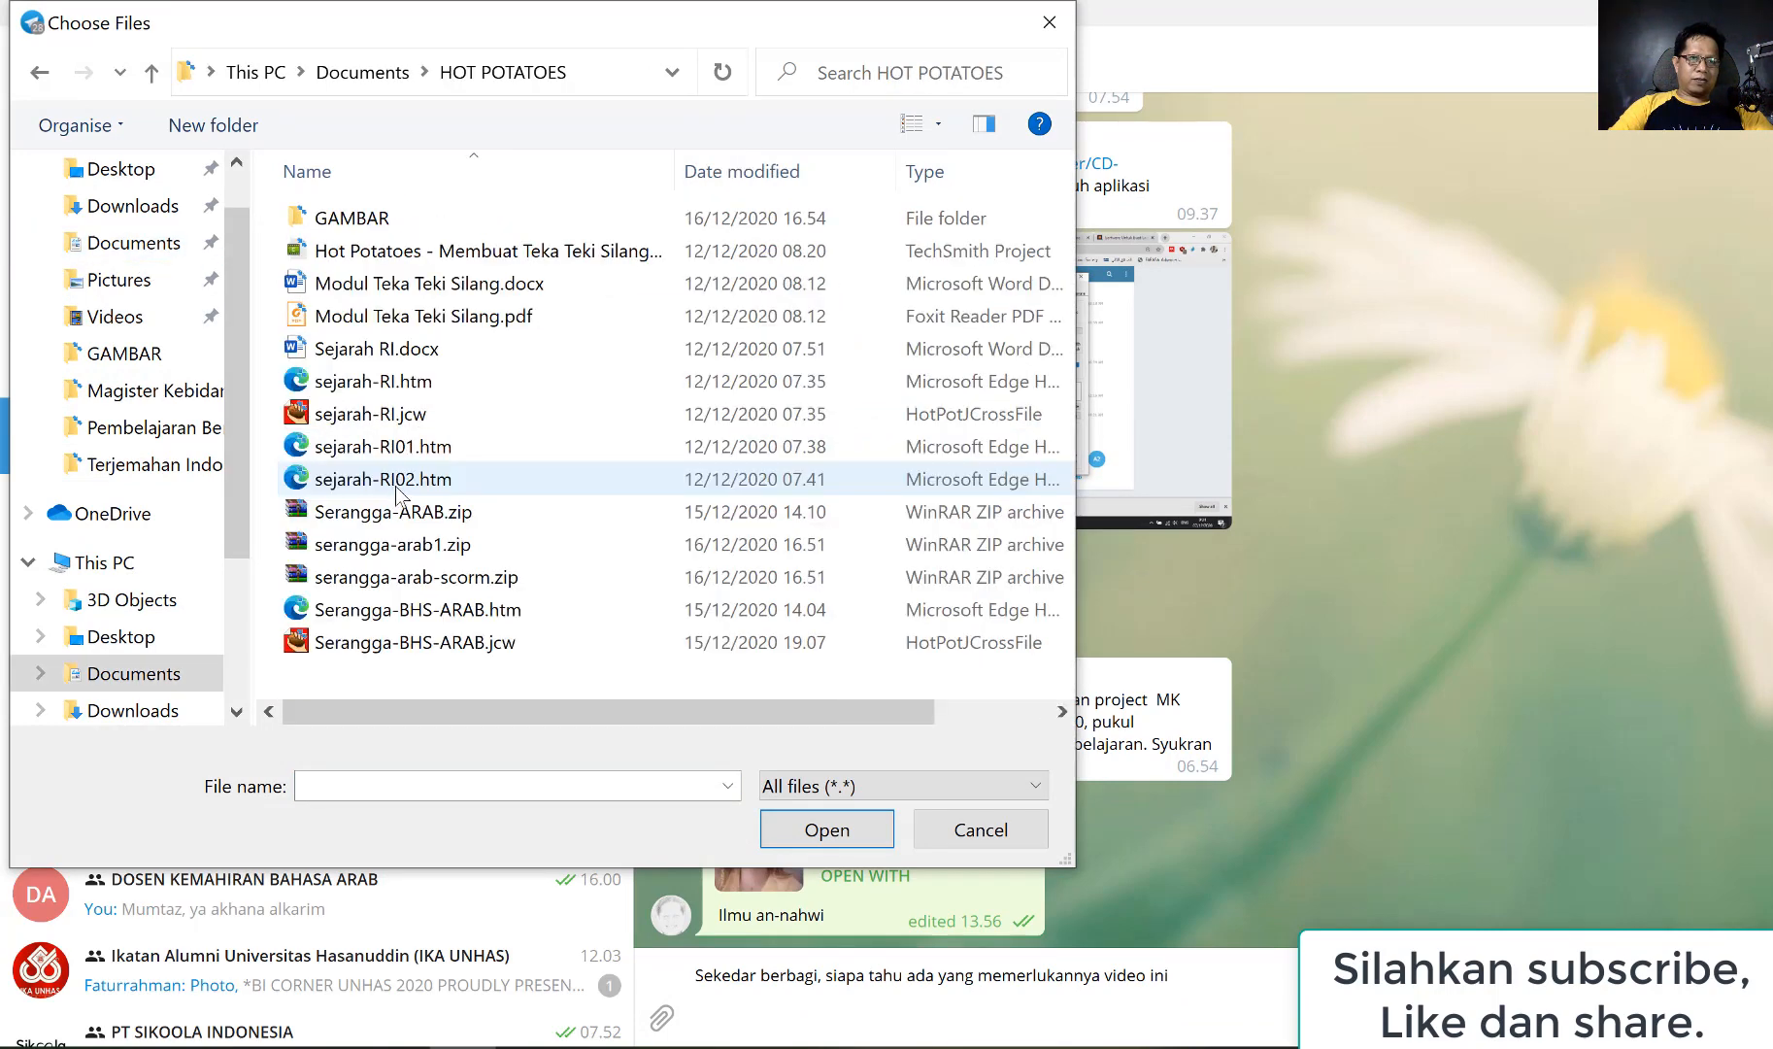
left_click(390, 551)
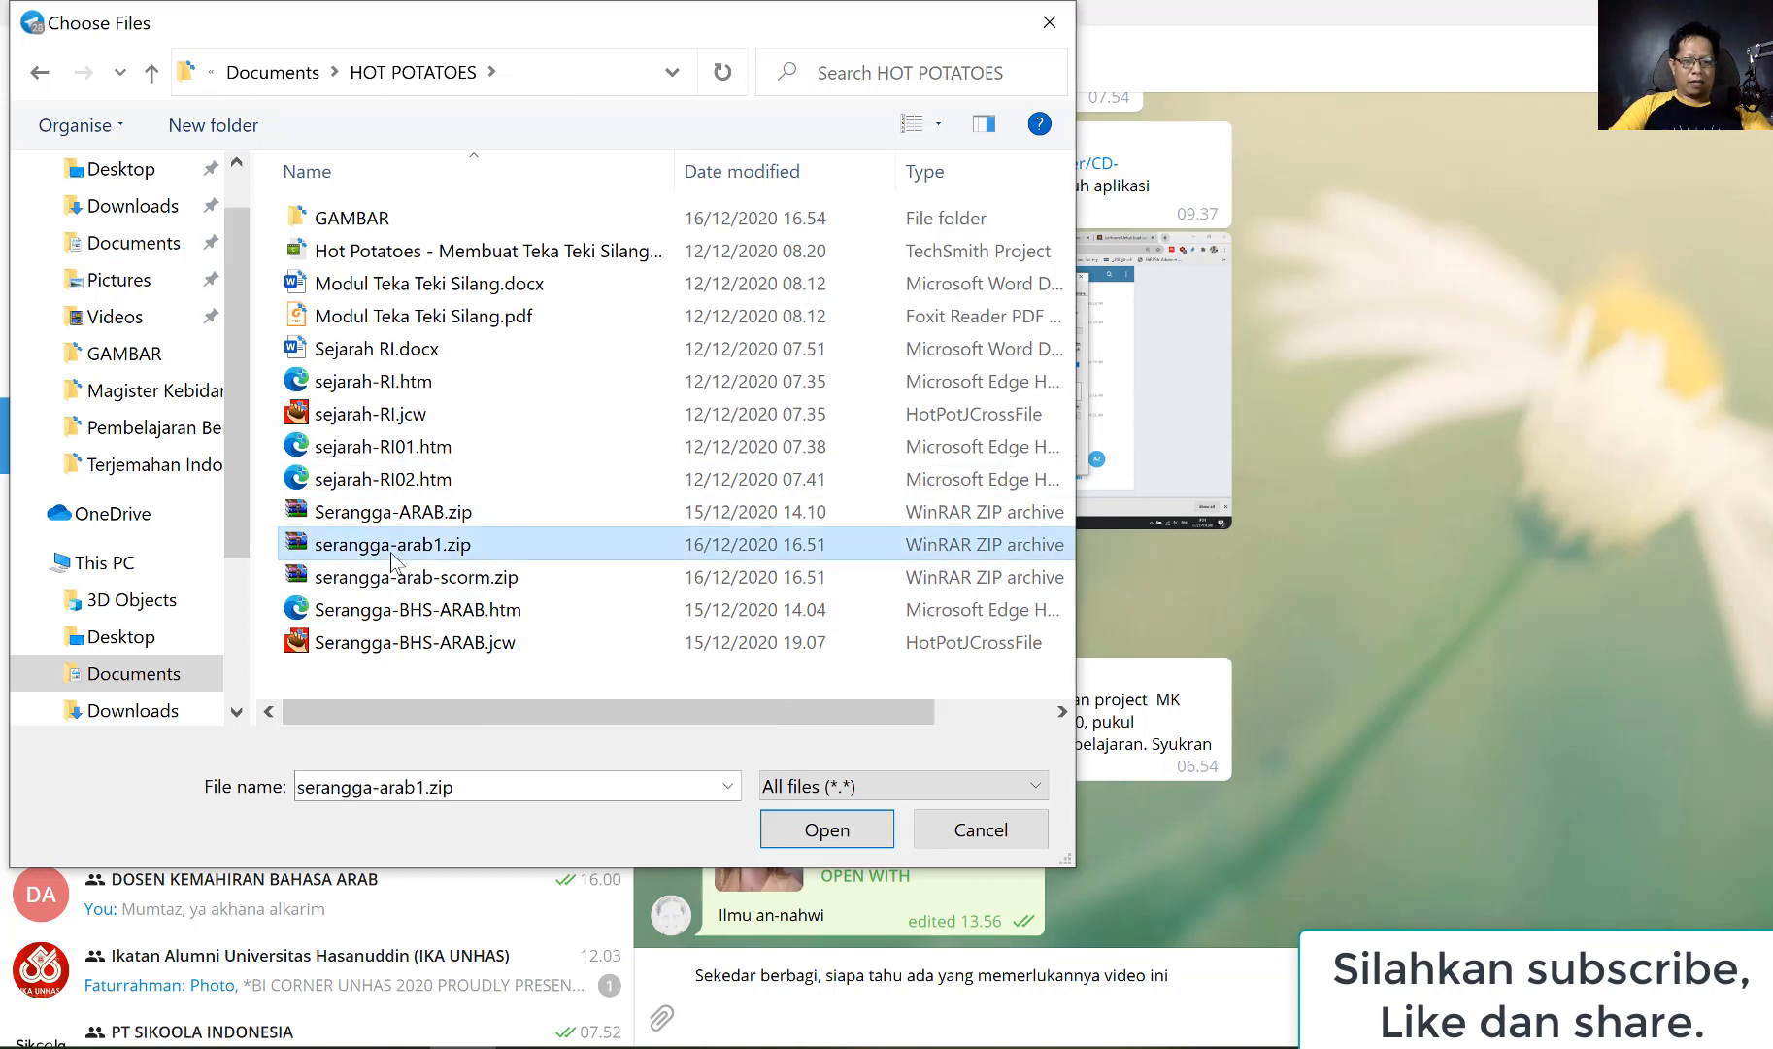
left_click(462, 577, "ctrl")
left_click(800, 830)
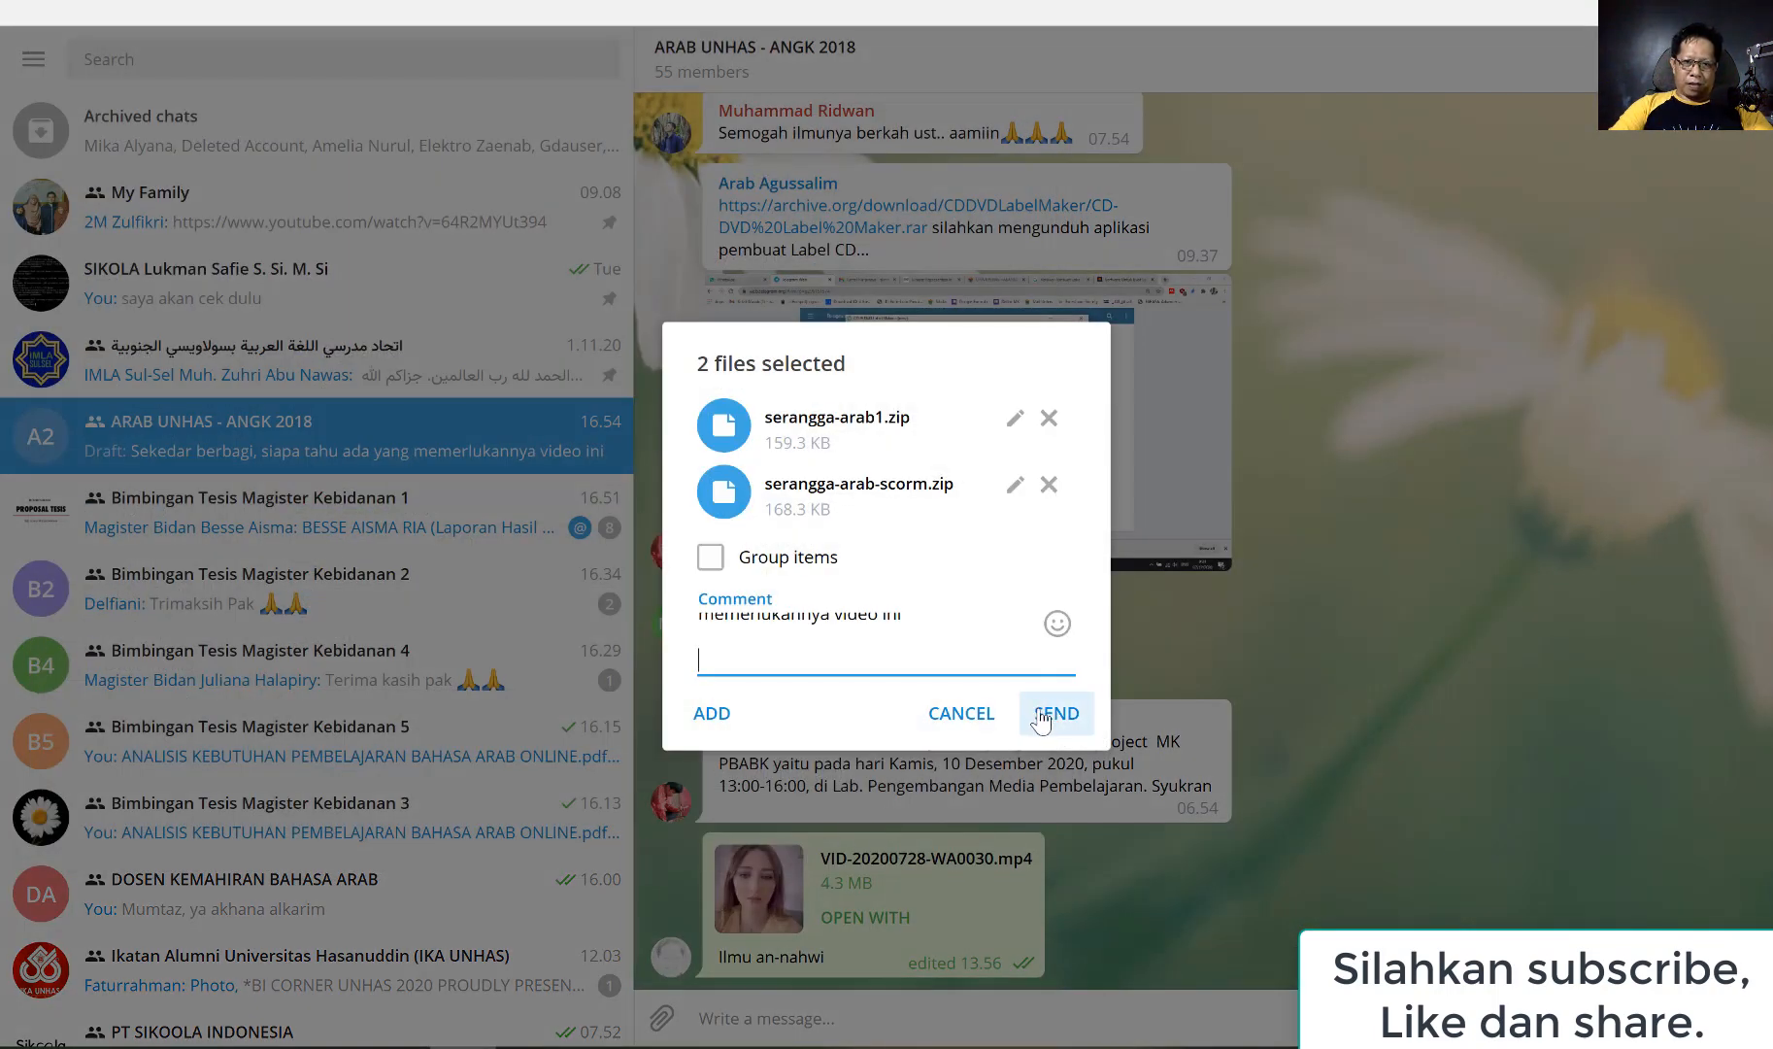
left_click(1041, 717)
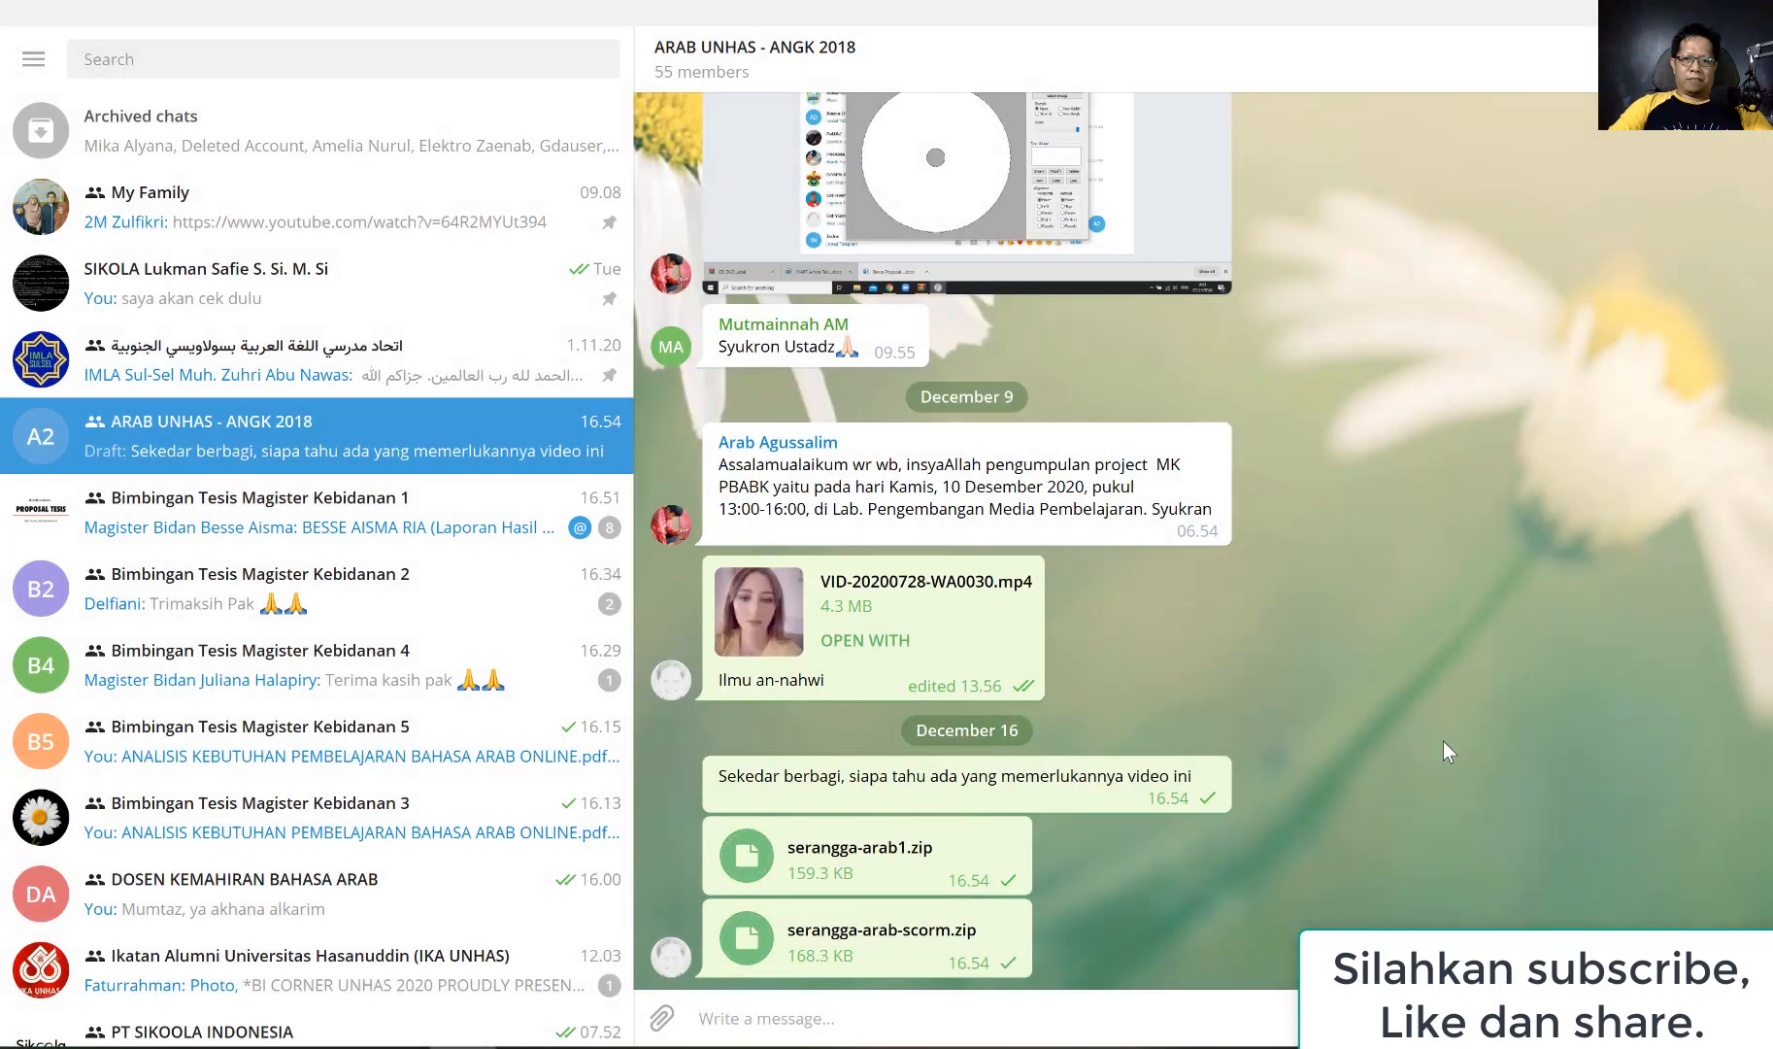
Open the sent serangga-arab1.zip in WinRAR, dismiss the notice window and select TEKATEKI-SILANG-SERANGGA-BHS-ARAB.htm in the archive
left_click(864, 858)
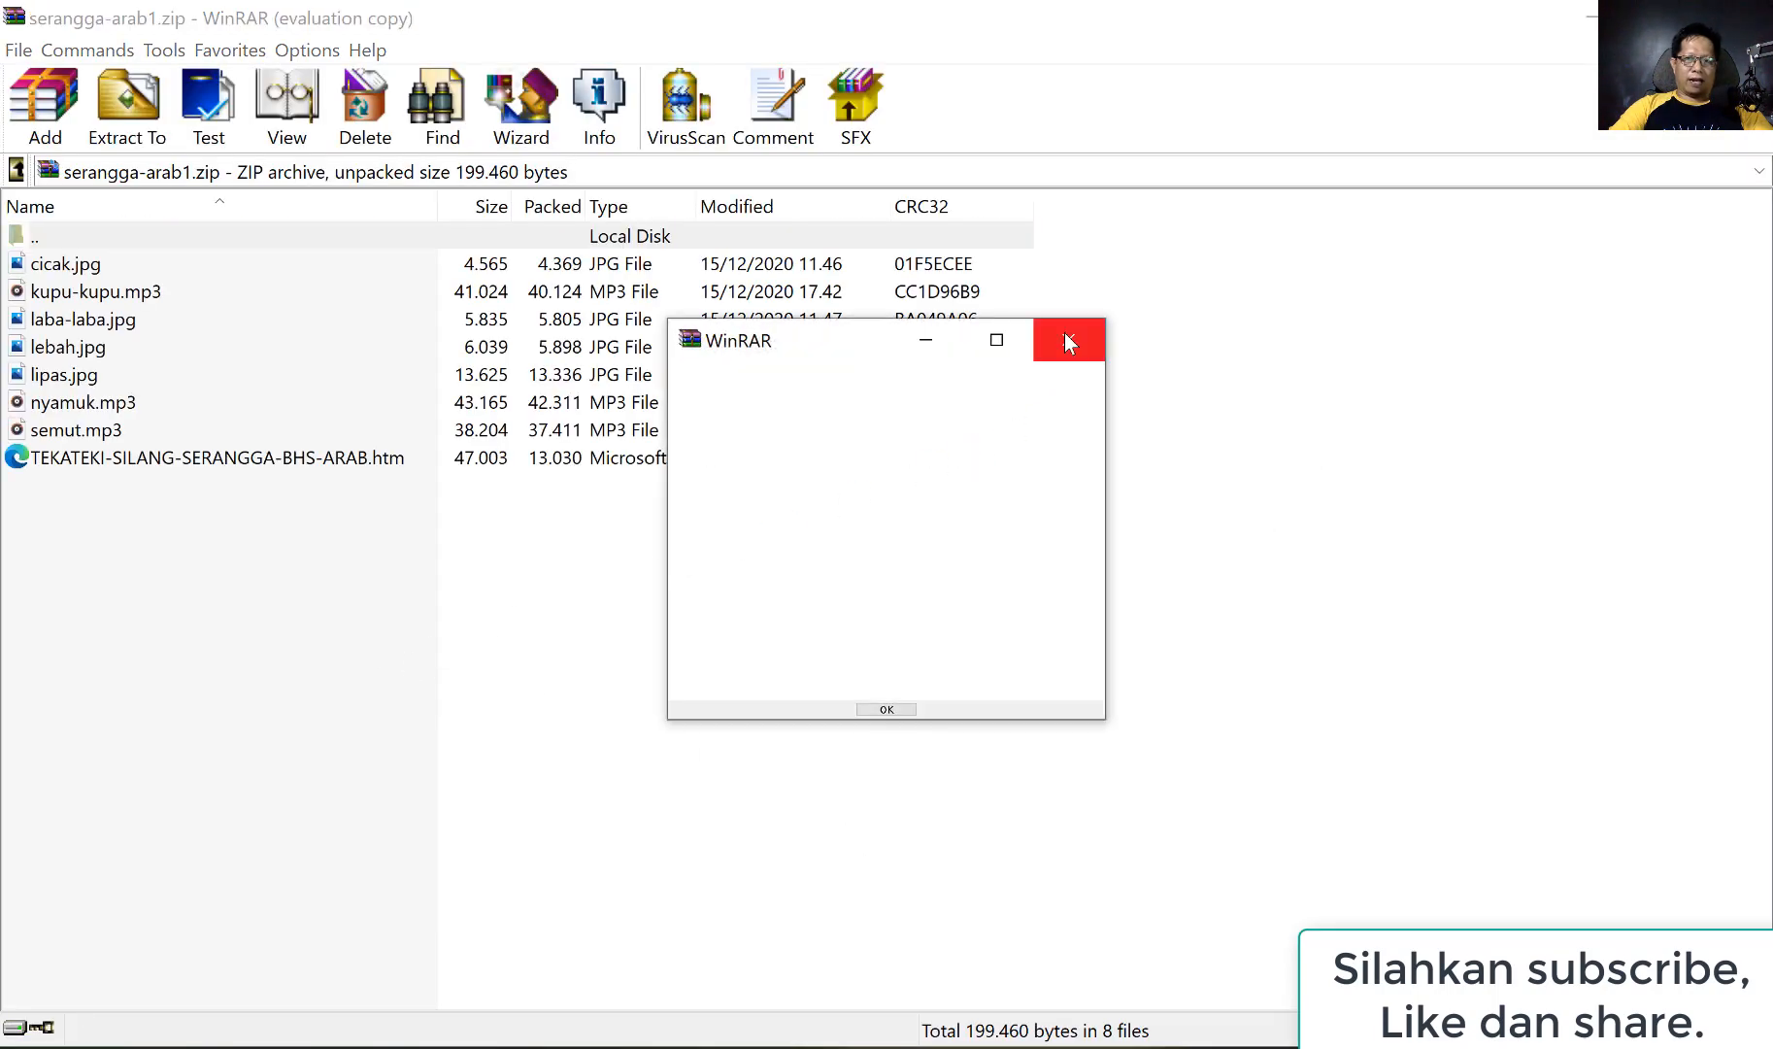
left_click(1068, 340)
left_click(323, 463)
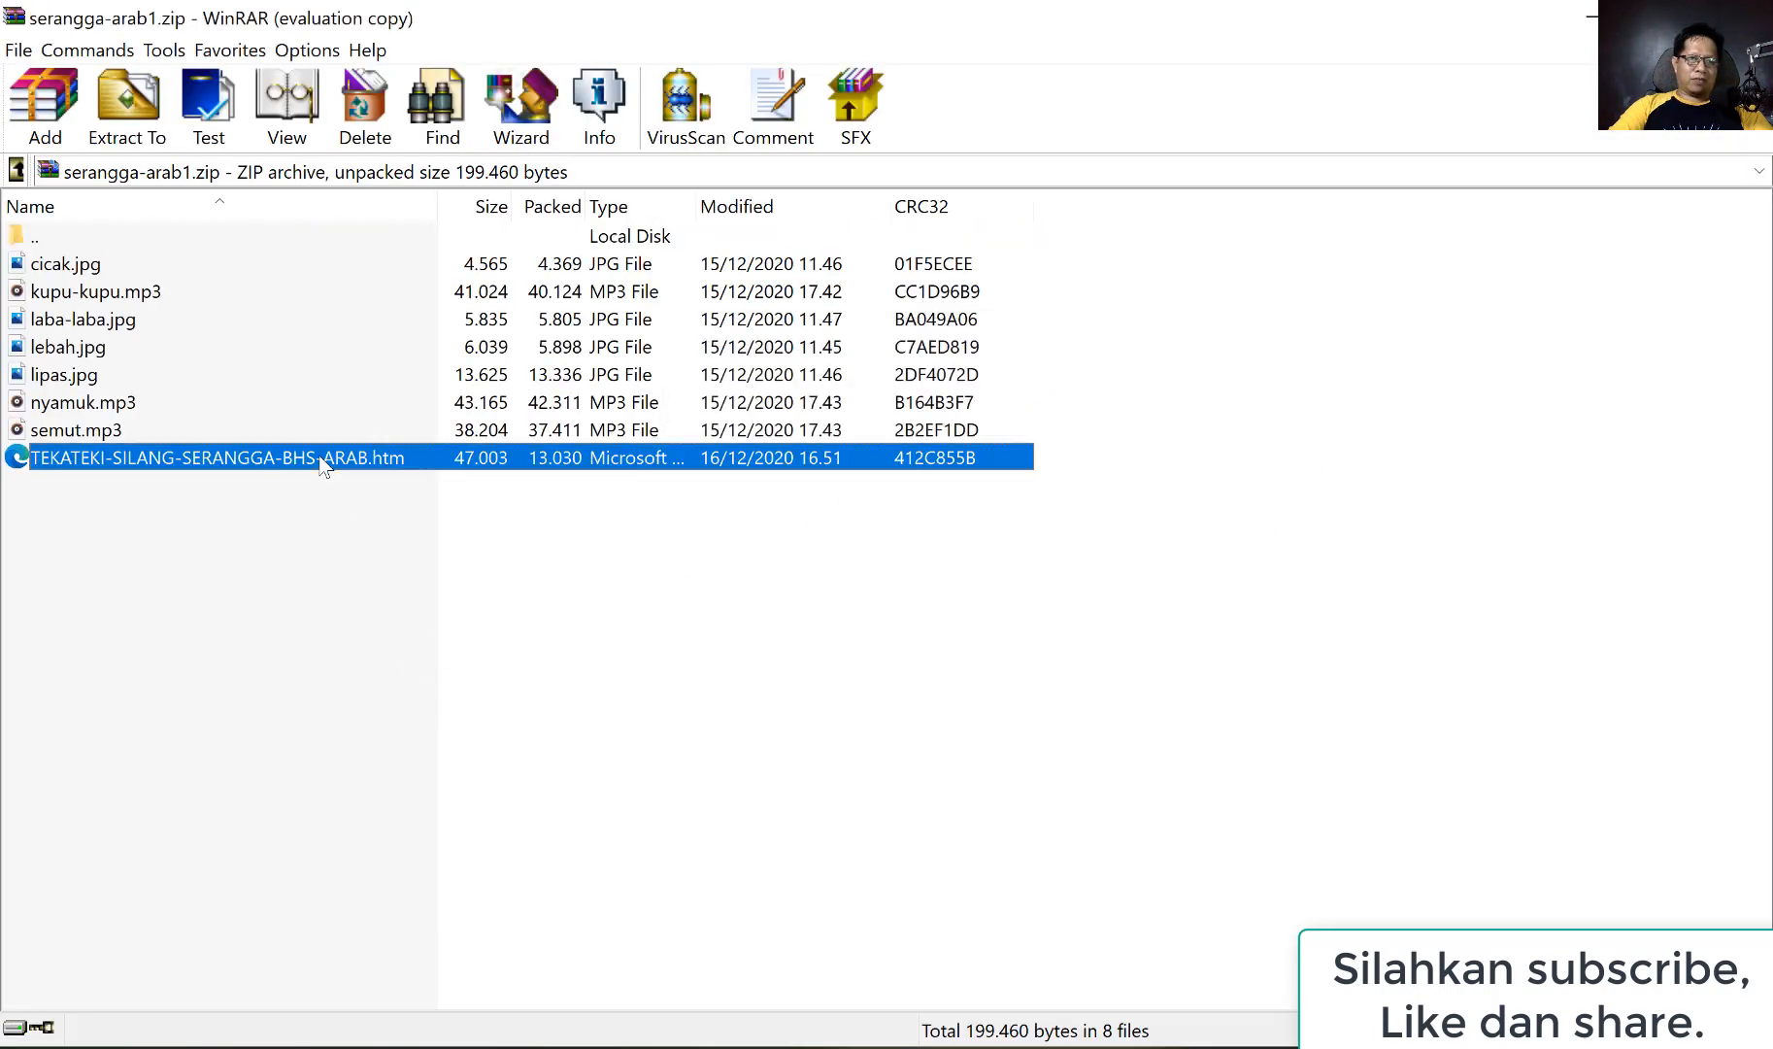